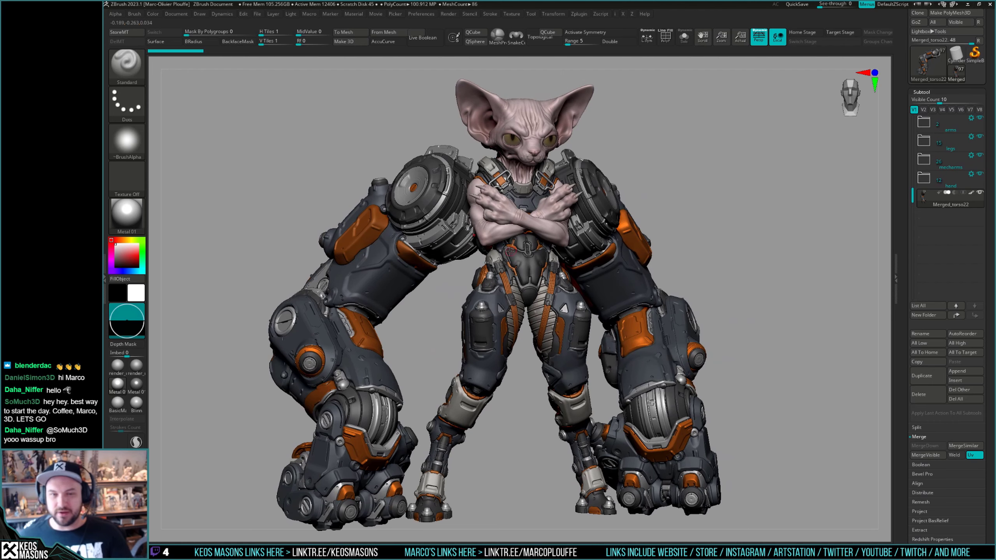
Examine the complete cat character with mechanical arms from the front and from both sides.
right_drag(510, 250, 517, 245)
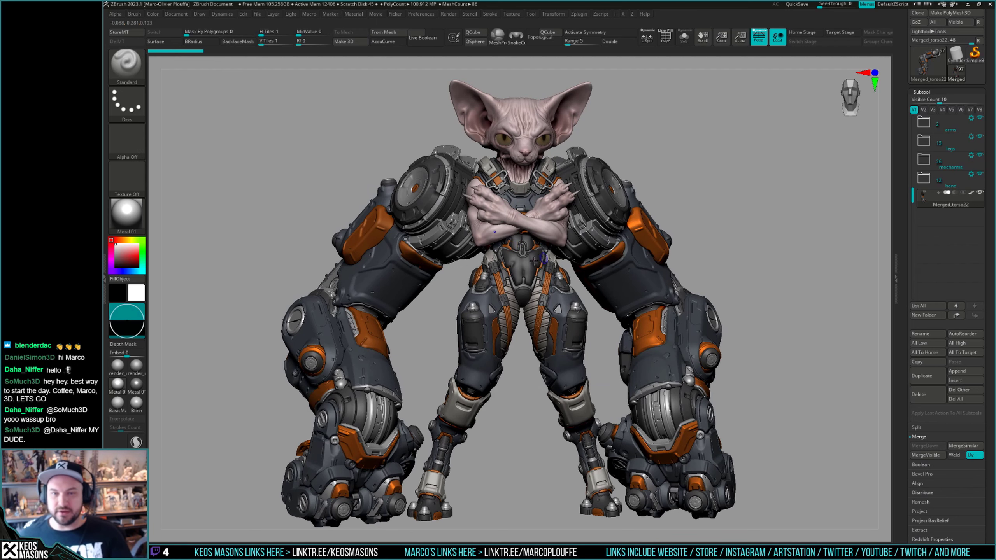
right_drag(543, 259, 529, 264)
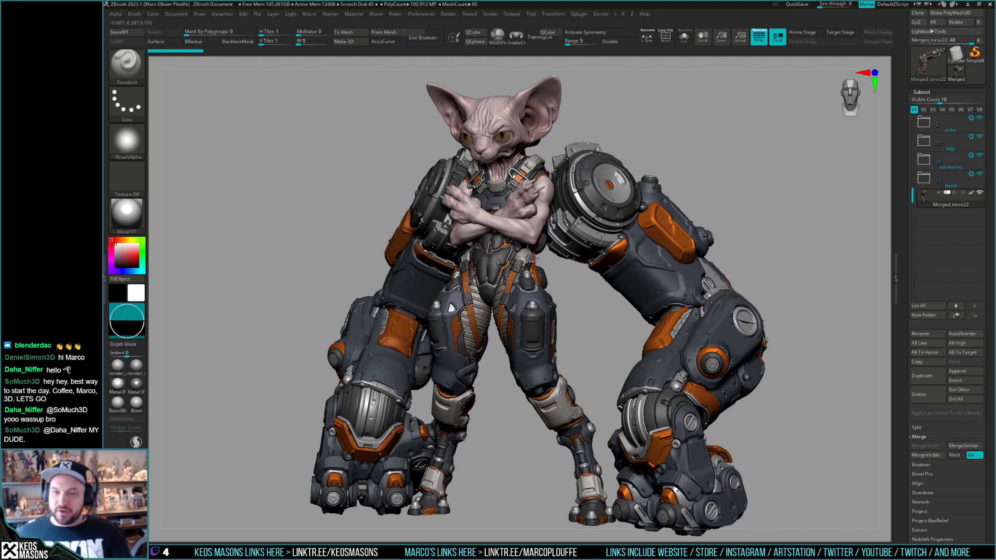
mouse_move(506, 263)
right_down()
mouse_move(576, 224)
mouse_move(593, 241)
right_up()
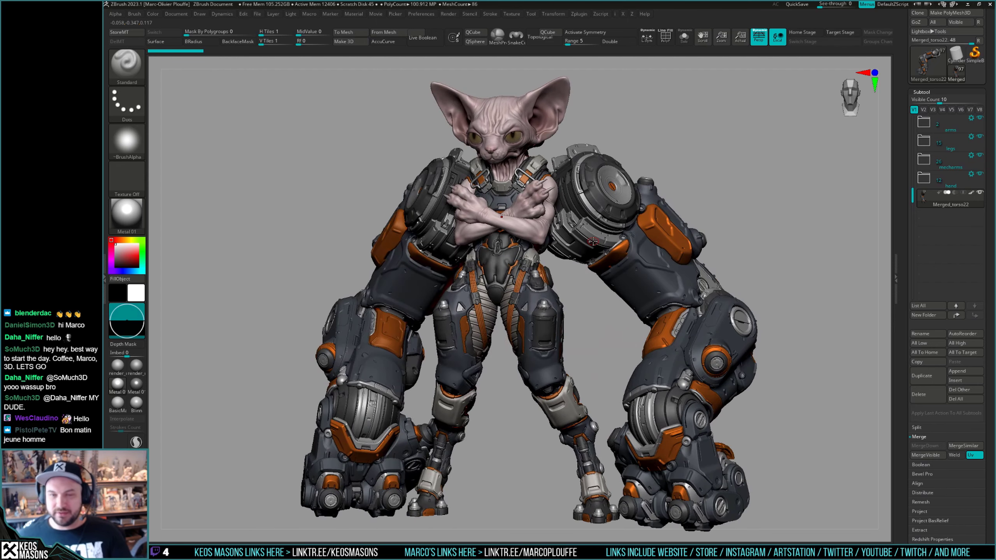
mouse_move(592, 242)
right_down()
mouse_move(606, 242)
mouse_move(595, 240)
right_up()
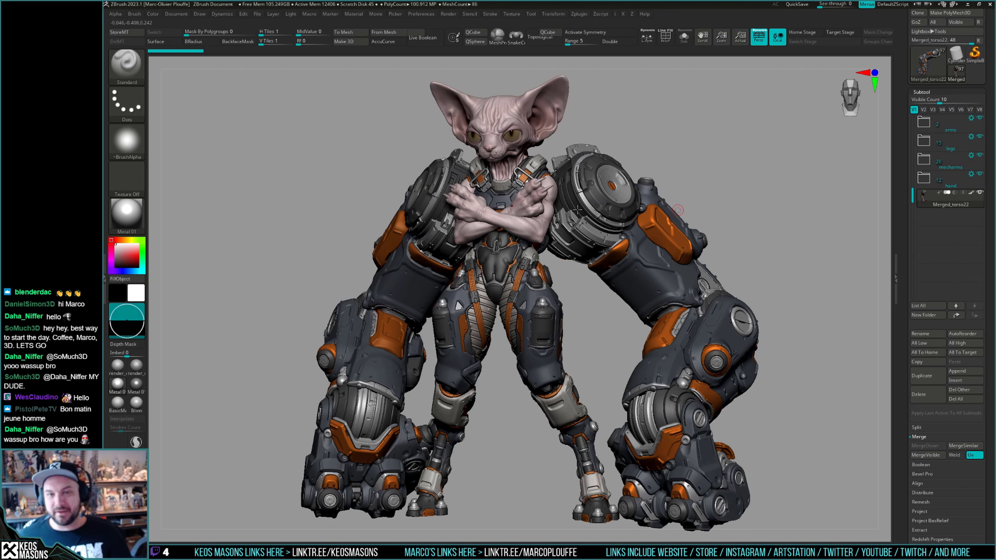
drag(660, 145, 707, 150)
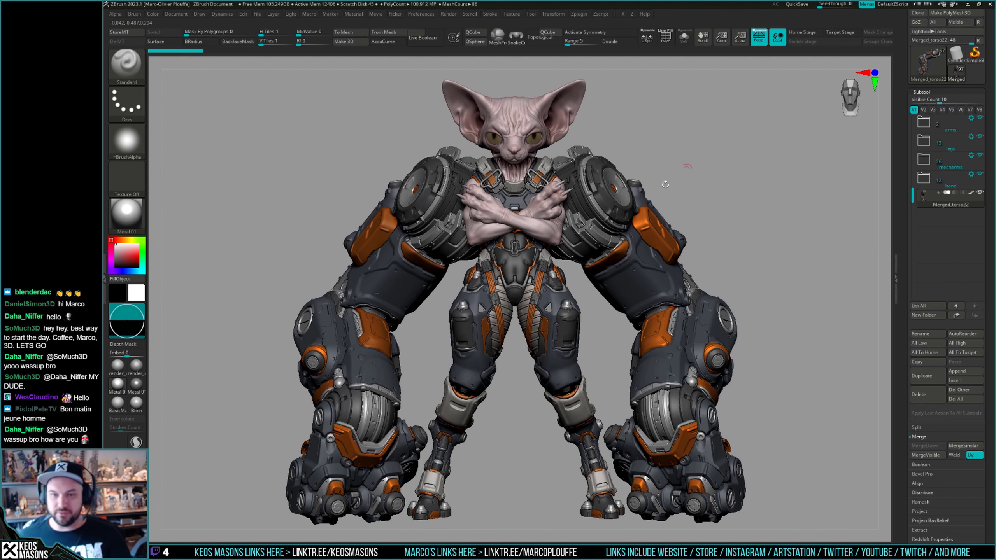
right_drag(520, 225, 526, 222)
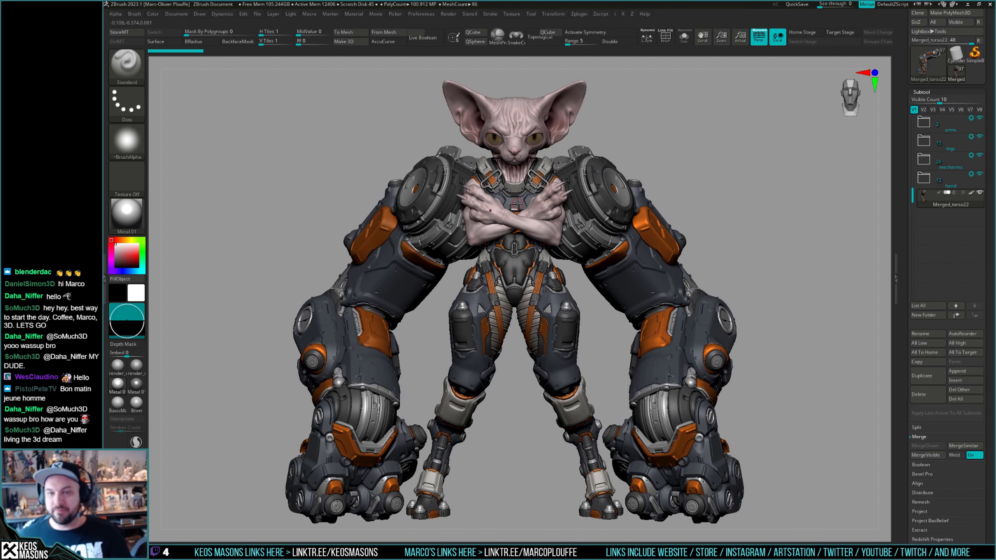
right_drag(519, 202, 569, 203)
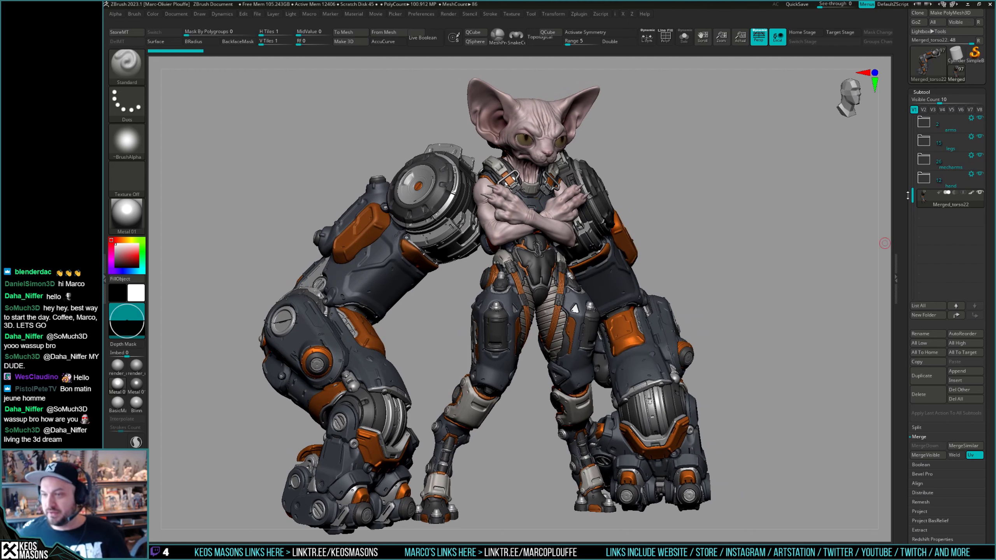
Expand the cat folder at the start of the subtool list and check its contents by toggling the folder's visibility off and on.
drag(912, 192, 915, 117)
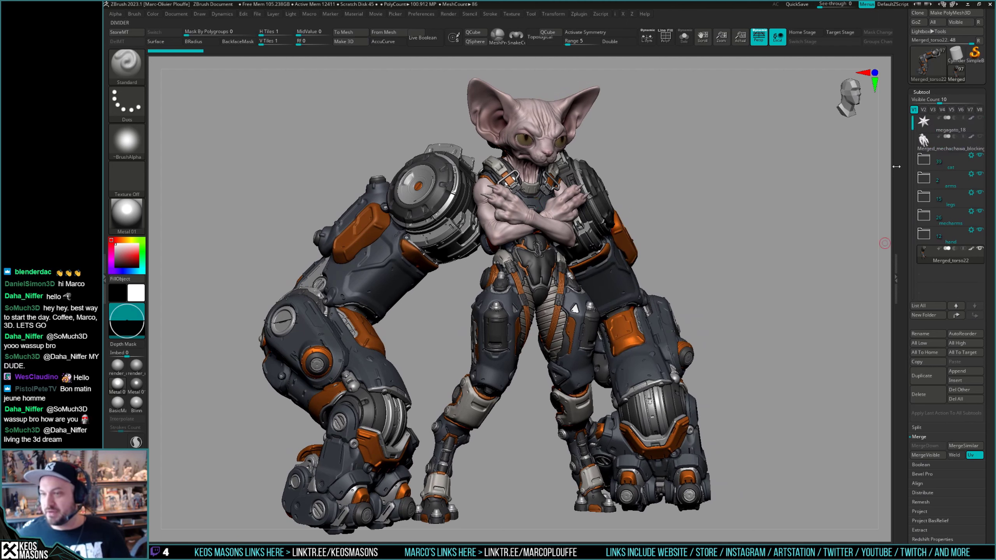
mouse_move(932, 173)
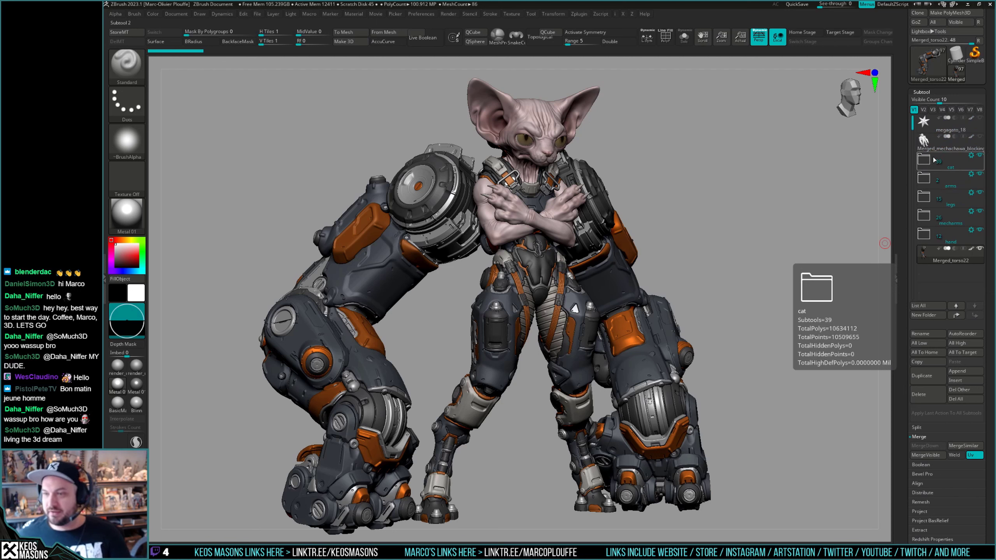
click(926, 164)
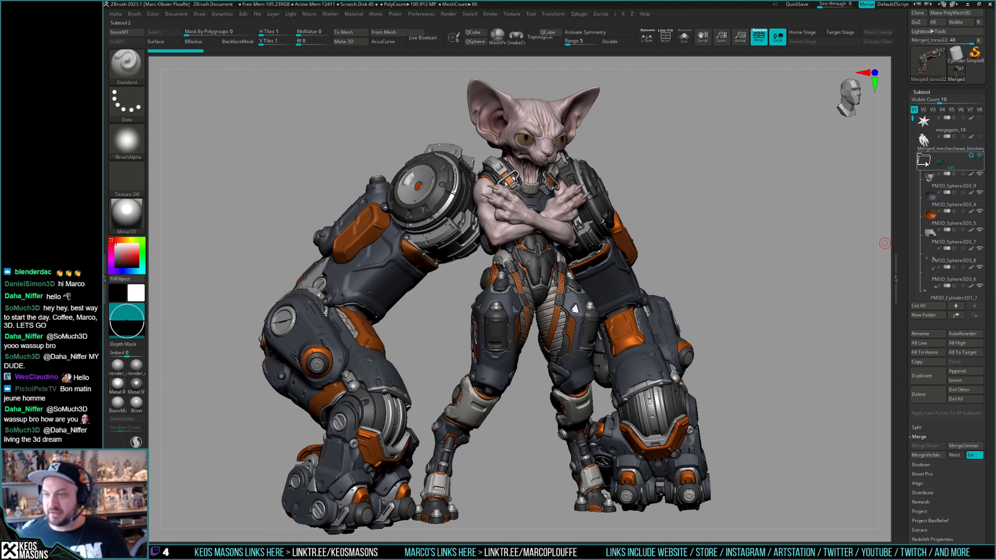
click(981, 156)
click(981, 156)
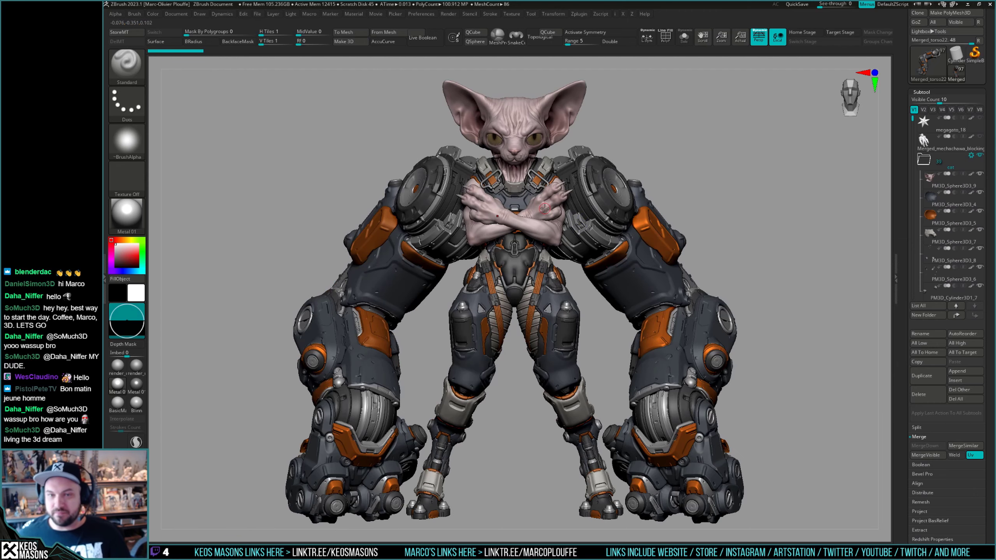
right_drag(649, 249, 628, 268)
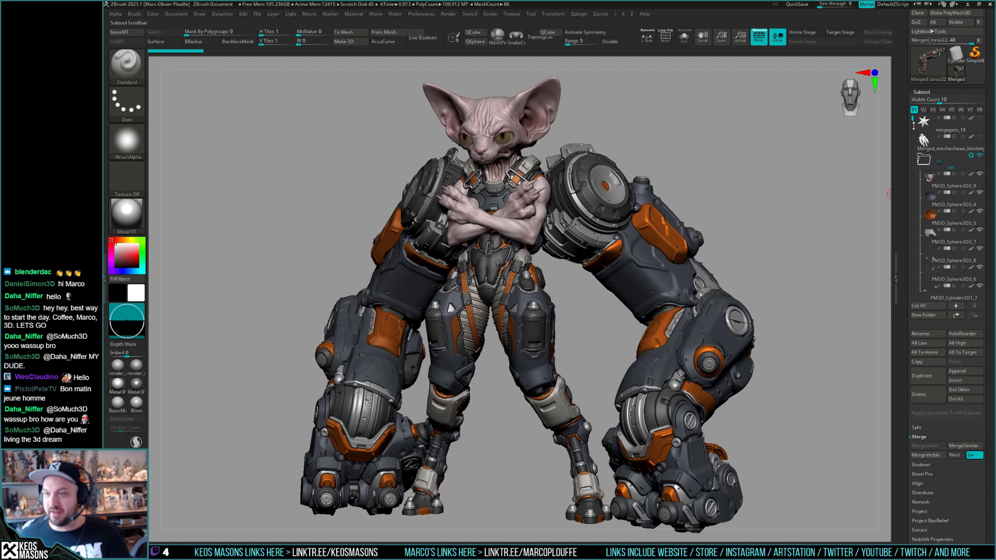
Look through the rest of the subtool list and have the Subtool, Layers and Geometry HD sections open together.
drag(913, 119, 918, 283)
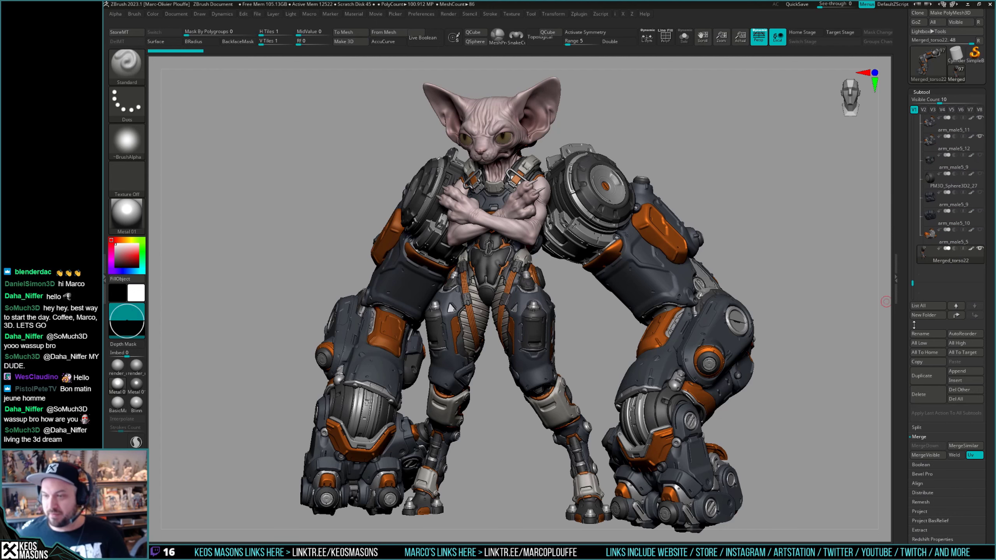
drag(902, 310, 904, 252)
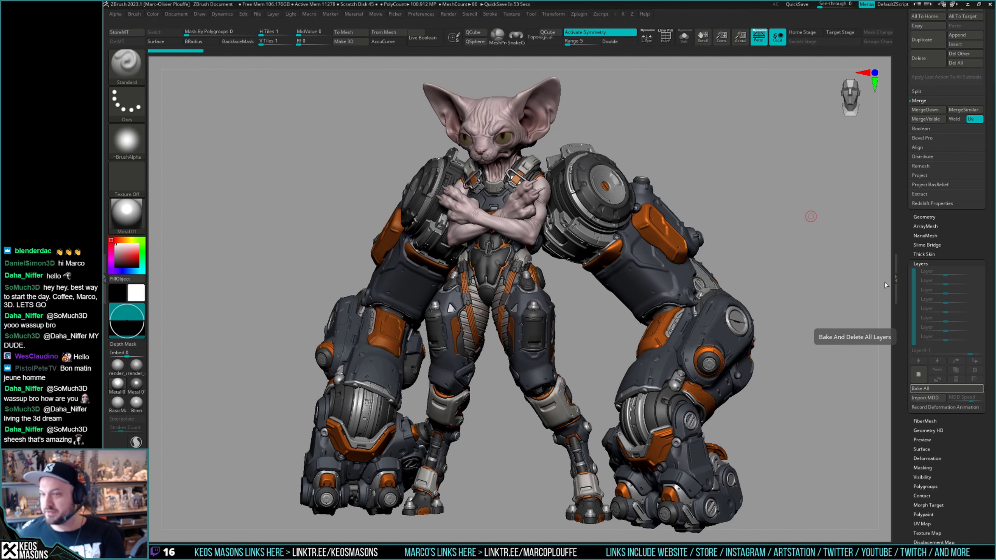
click(979, 431)
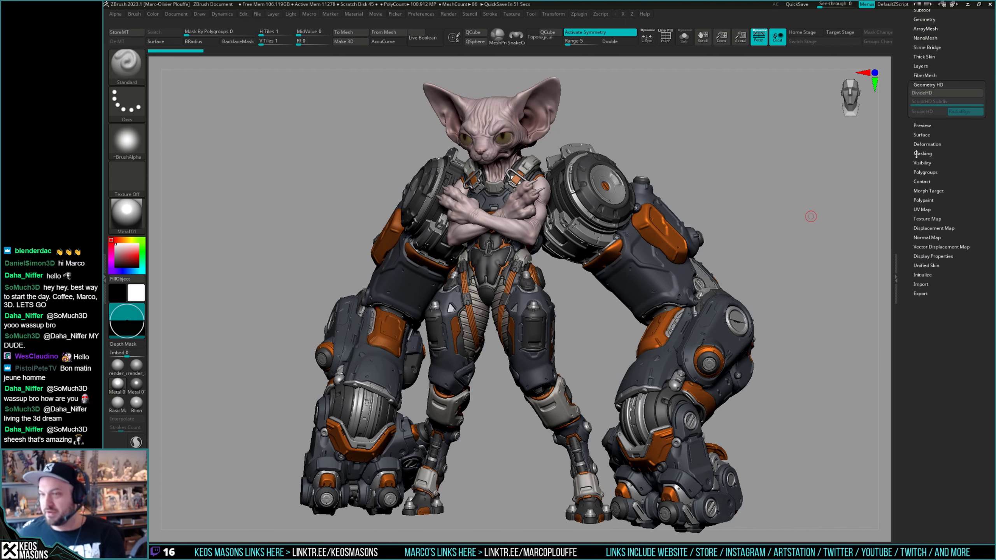
scroll(915, 154, up, 5)
shift+click(928, 152)
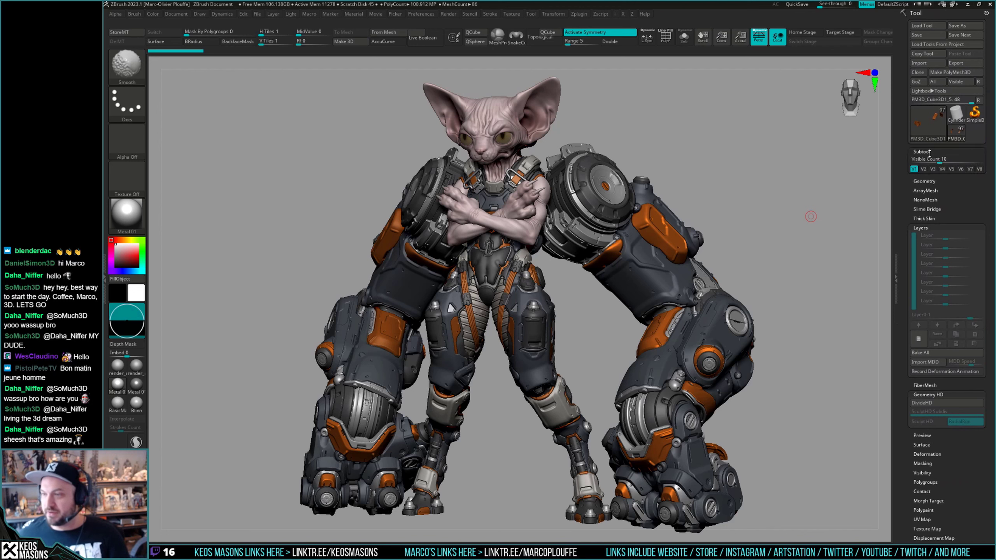
mouse_move(928, 197)
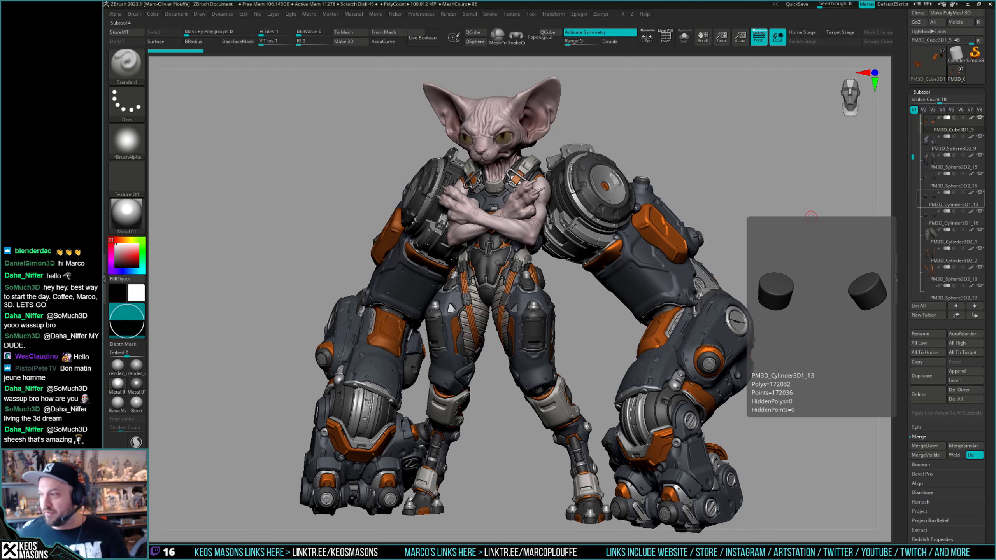
Select PM3D_Sphere3D3_9, the first mesh in the cat folder, with the Layers settings in view.
scroll(928, 424, down, 8)
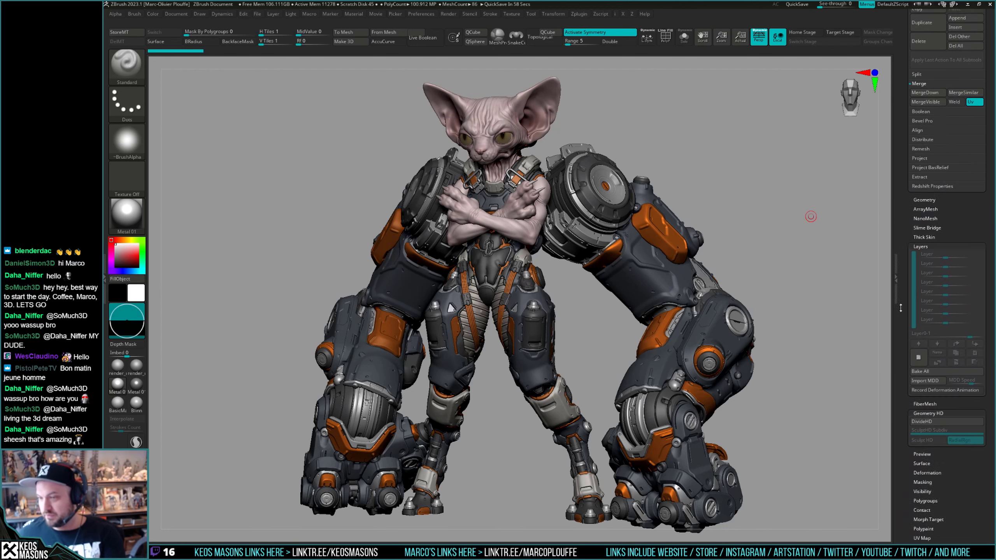
scroll(900, 309, down, 1)
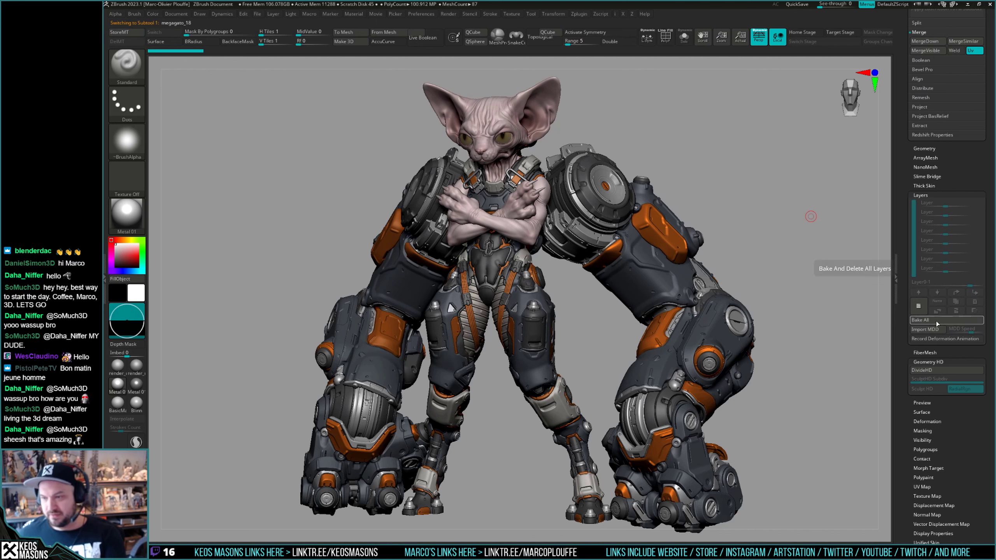
scroll(969, 173, up, 10)
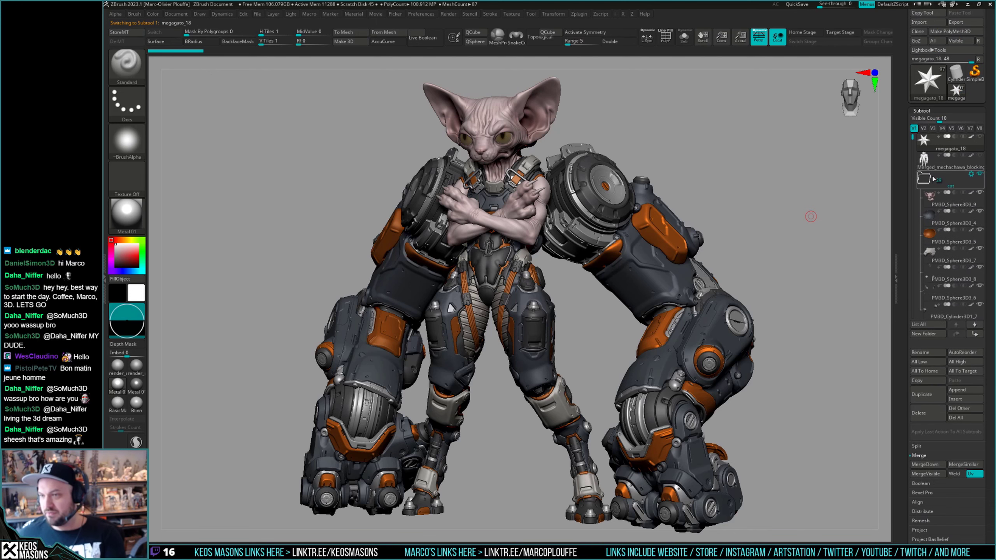
scroll(905, 184, down, 10)
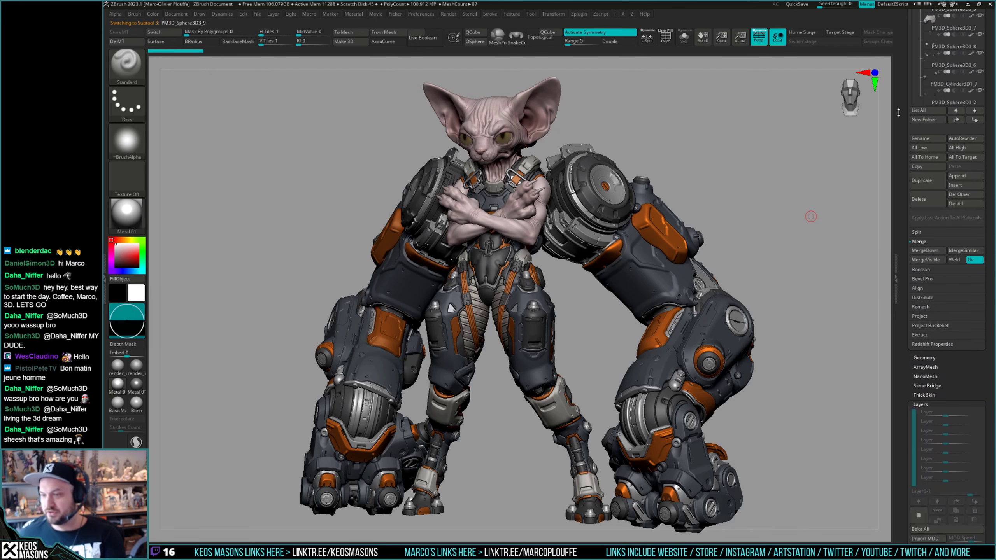
Go through the subtools one by one down to Merged_torso22, checking each one's Layers settings.
key(Down)
key(Down)
key(Down)
key(Down)
key(Down)
key(Down)
key(Down)
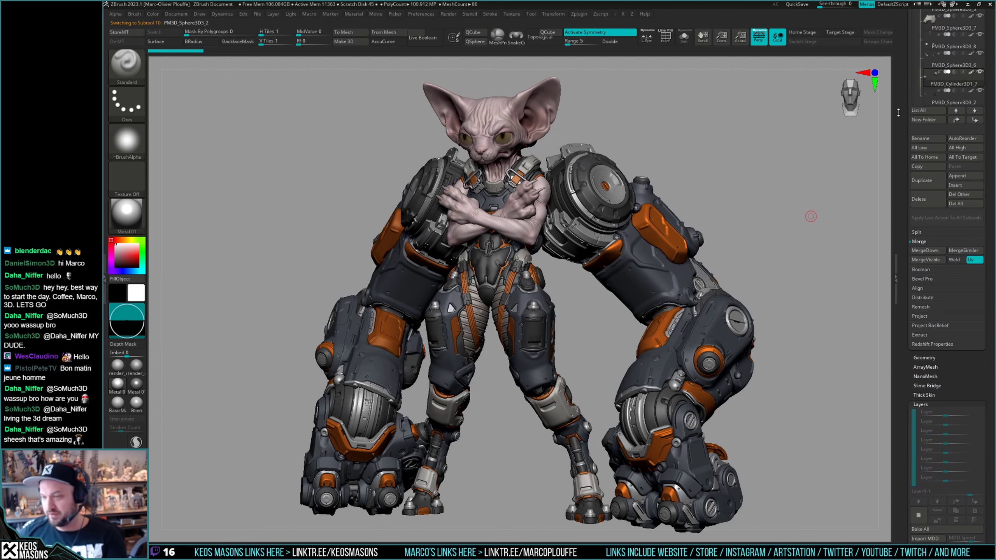
key(Down)
key(Down)
key(Down)
key(Down)
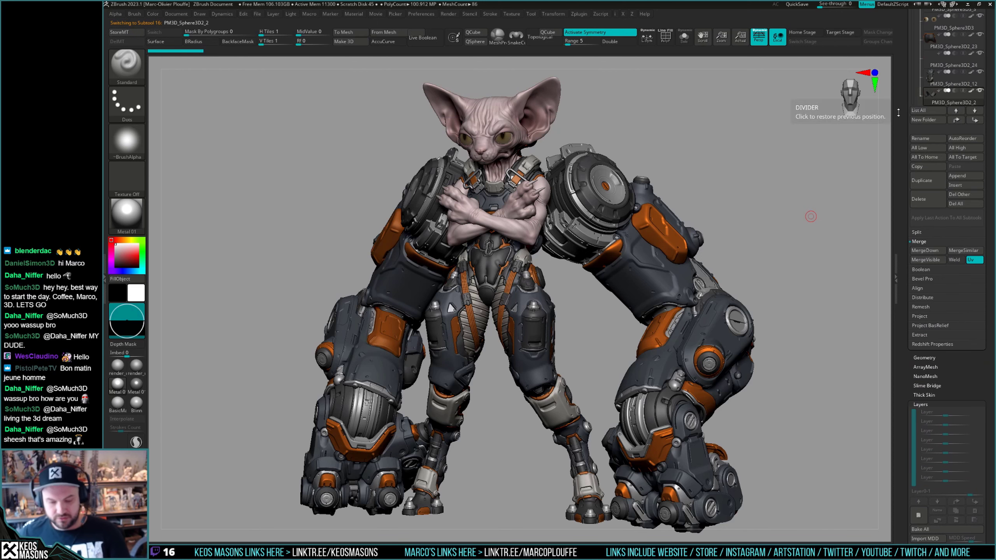
key(shift+ctrl+alt+s)
key(Down)
key(Down)
key(Down)
key(Down)
key(Down)
key(Down)
key(Down)
key(Down)
key(Down)
key(Down)
key(Down)
key(Down)
key(Down)
key(Down)
key(Down)
key(Down)
key(Down)
key(Down)
key(Down)
key(Down)
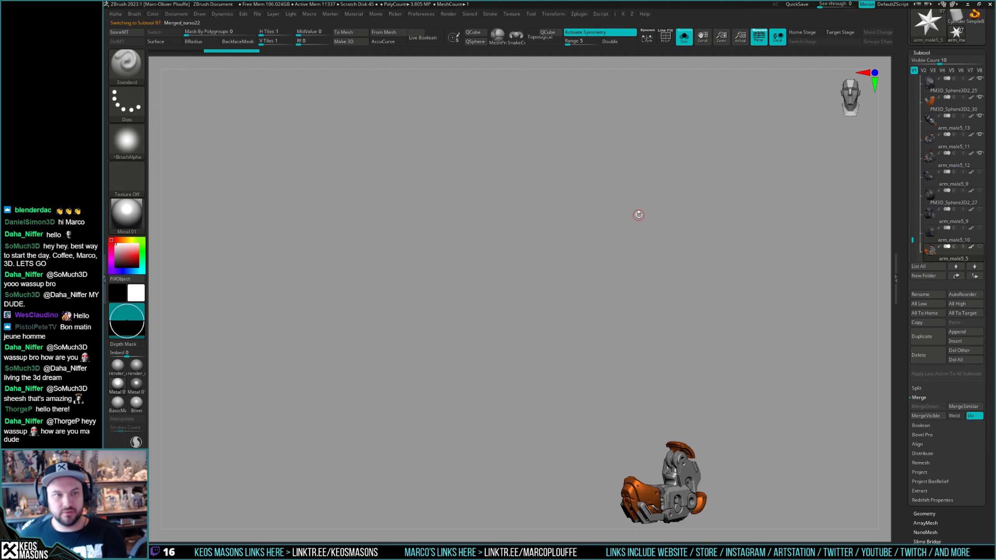
Turn off Solo mode to show the whole character and save the tool as megagato_19_prep_bak.
key(shift+ctrl+s)
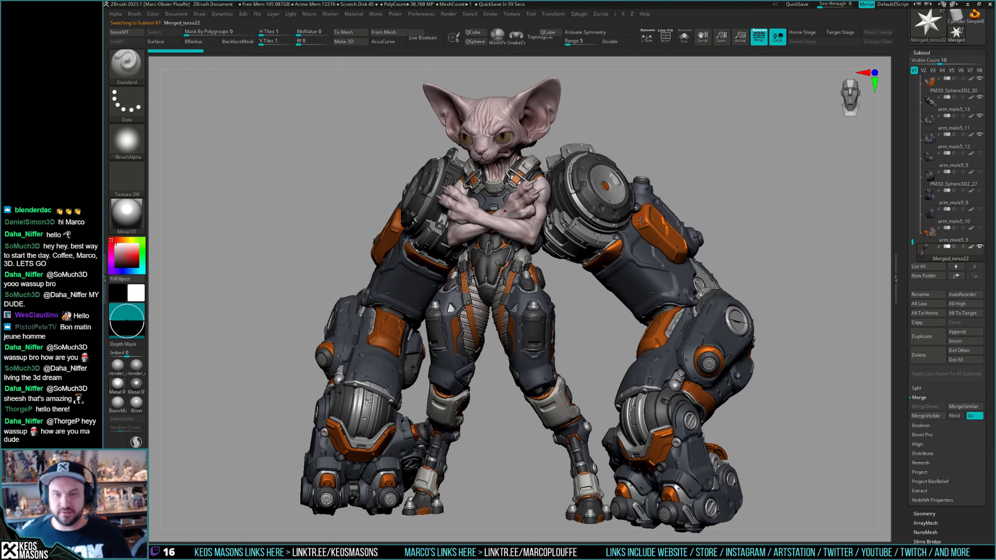
shift+drag(628, 265, 619, 268)
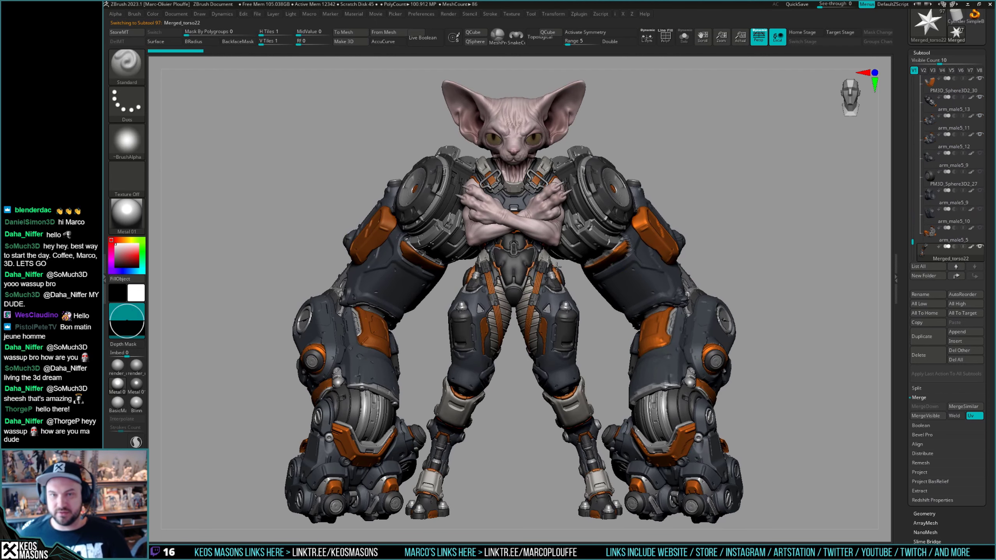
key(ctrl+shift+s)
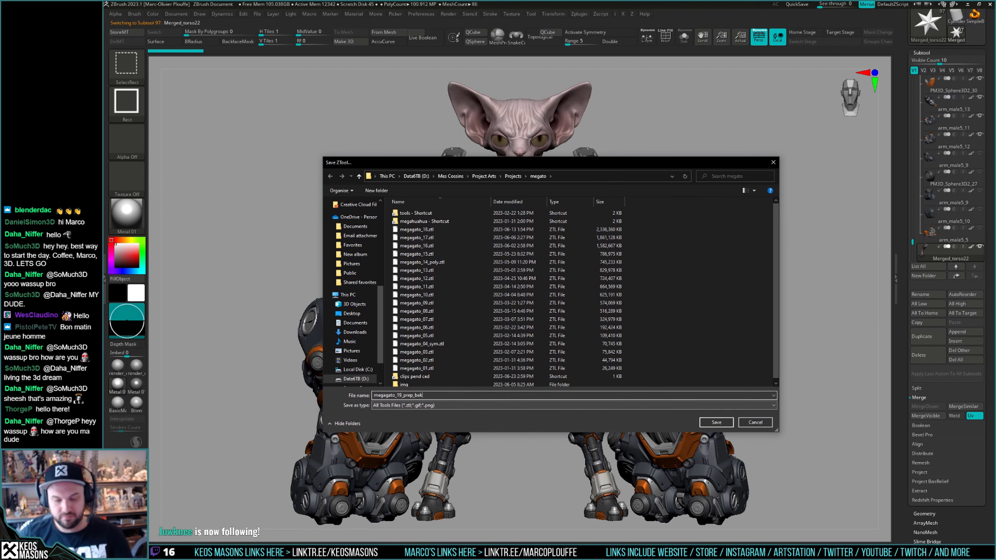
key(Return)
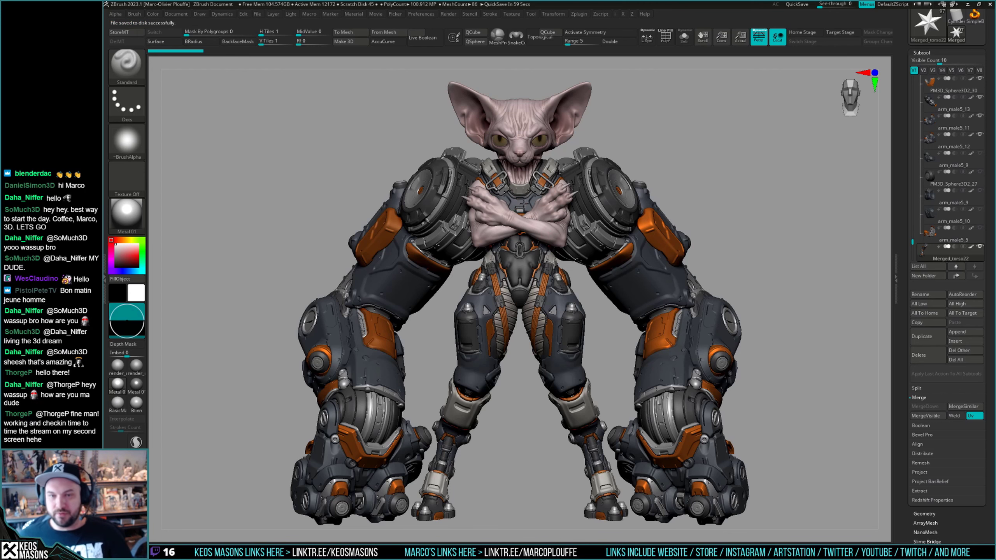
Delete the Merged_torso22 subtool holding the duplicate mechanical arm, choosing Always OK for the non-undoable operation.
mouse_move(523, 204)
right_down()
mouse_move(606, 205)
mouse_move(521, 204)
mouse_move(528, 195)
right_up()
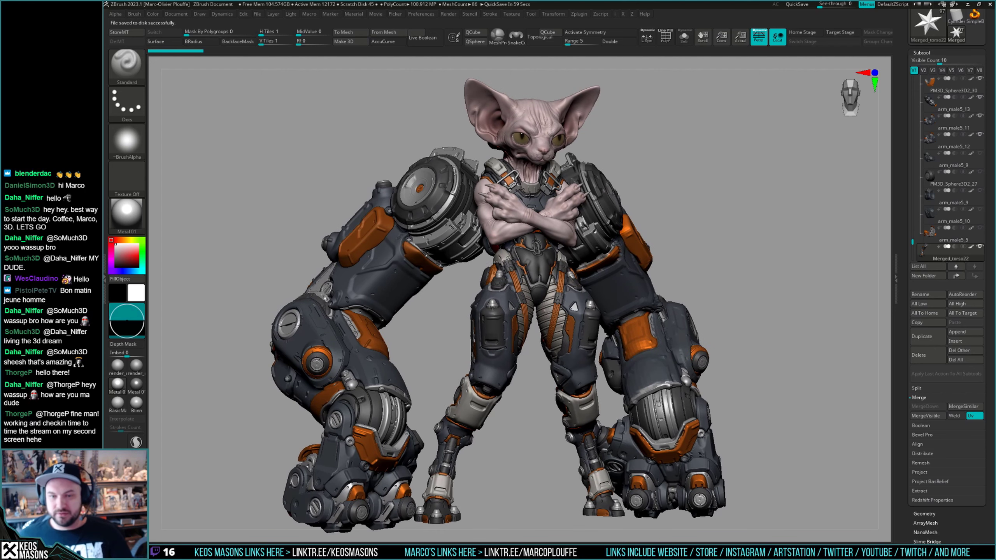
right_drag(534, 237, 556, 299)
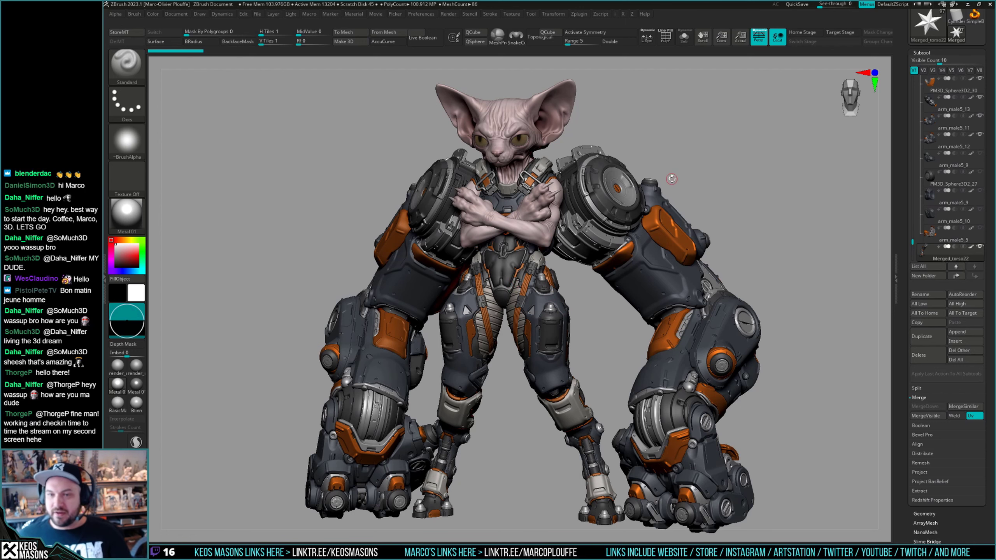
right_drag(671, 179, 667, 180)
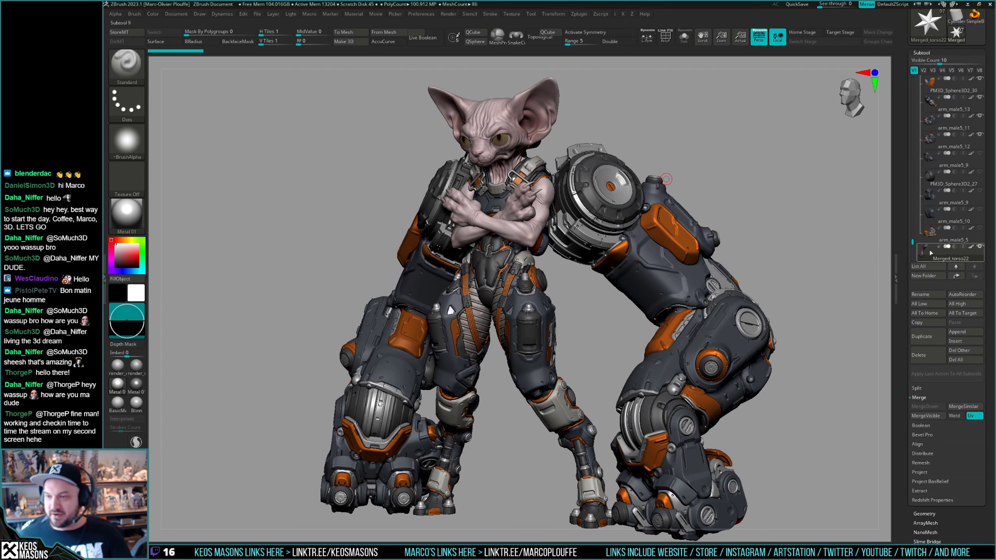
click(919, 355)
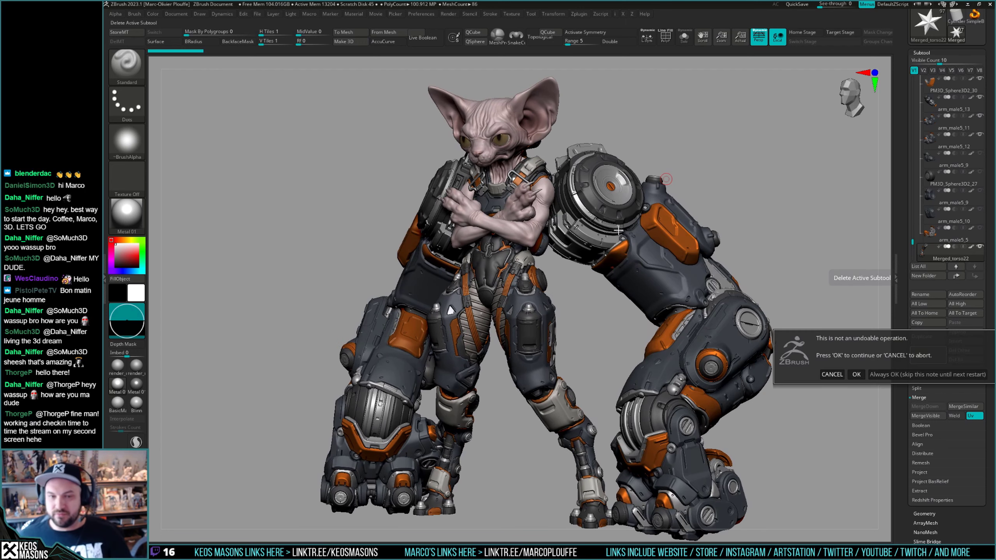
click(898, 374)
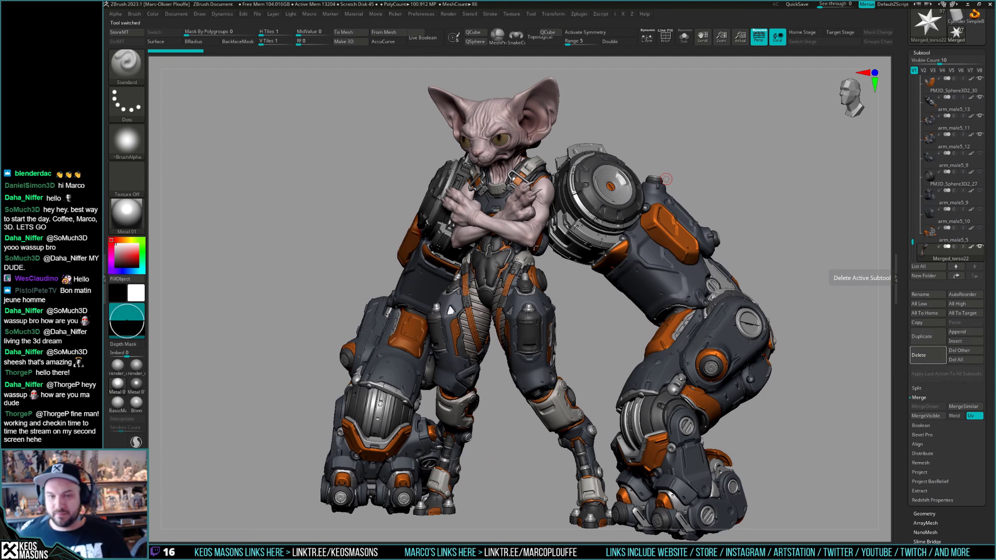
shift+right_drag(506, 263, 499, 255)
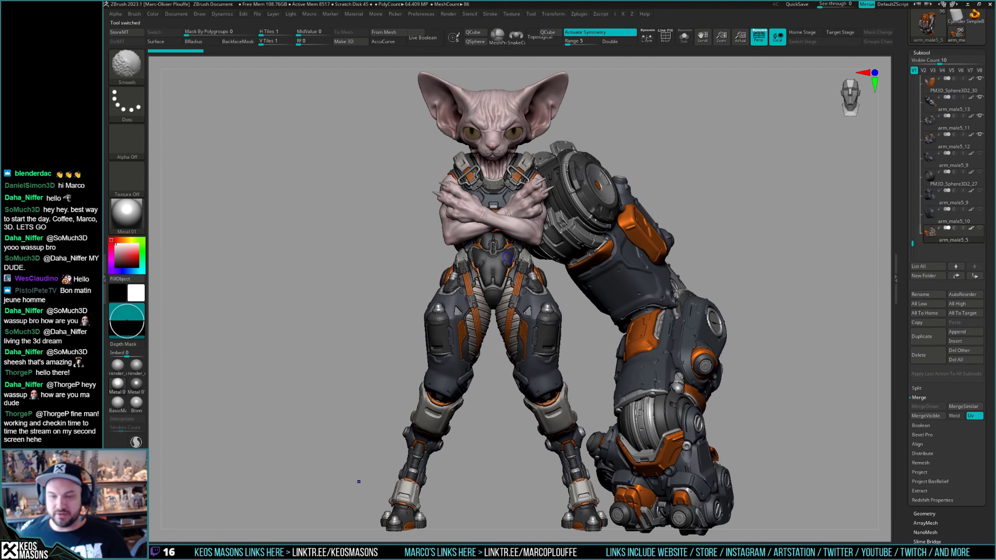
alt+right_drag(509, 281, 525, 123)
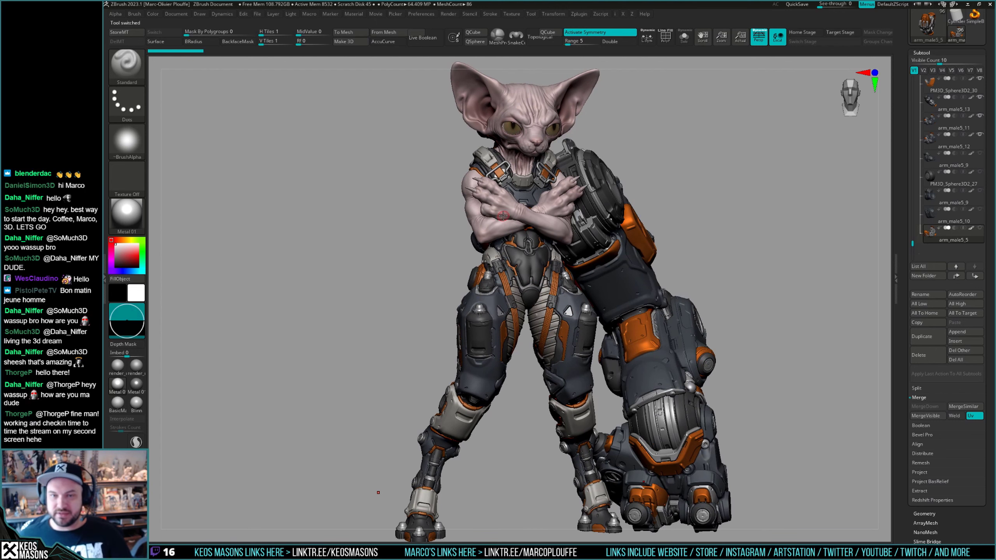
Delete the hidden subtools at the end of the list: arm_male5_5, arm_male5_10, both arm_male5_9 and PM3D_Sphere3D2_27.
right_drag(507, 239, 599, 242)
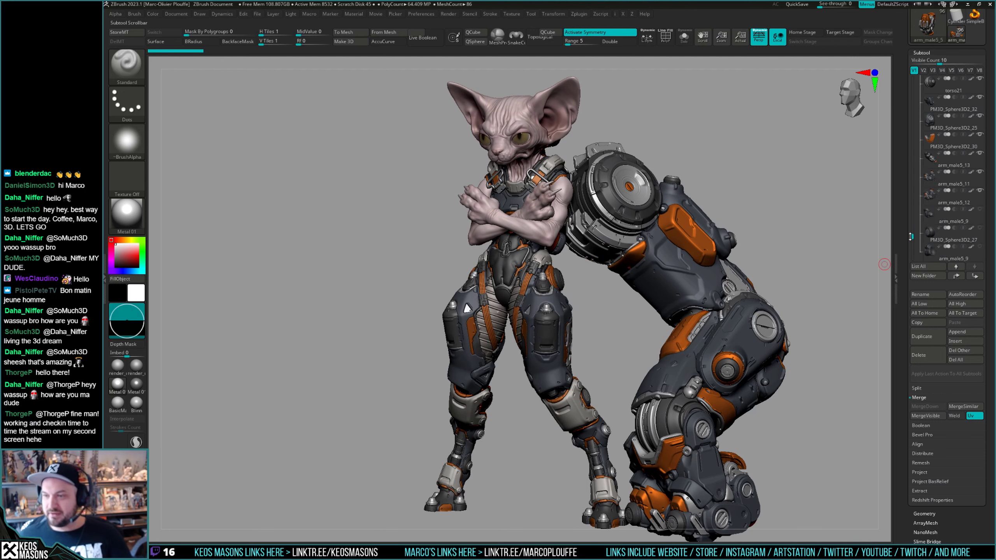
drag(910, 242, 913, 229)
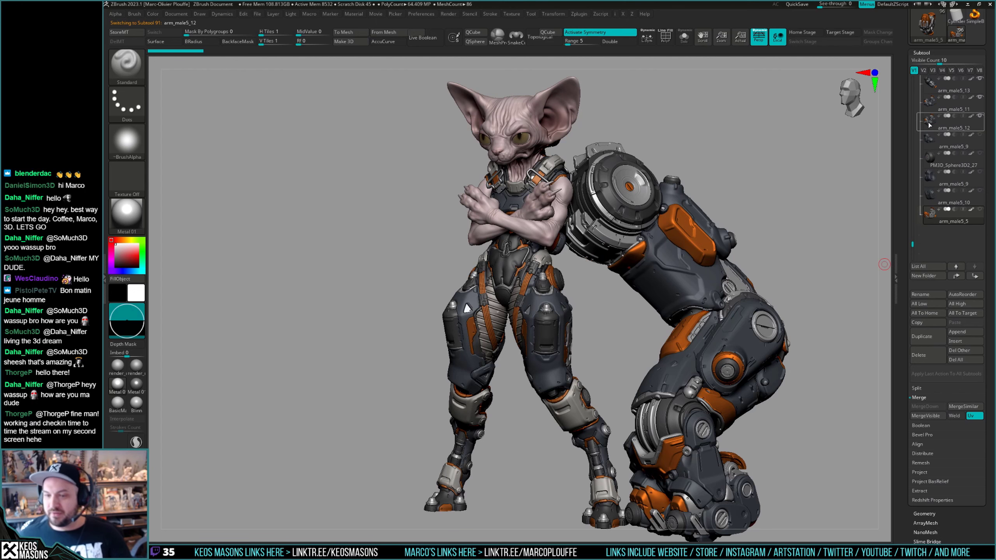
shift+right_drag(657, 288, 525, 218)
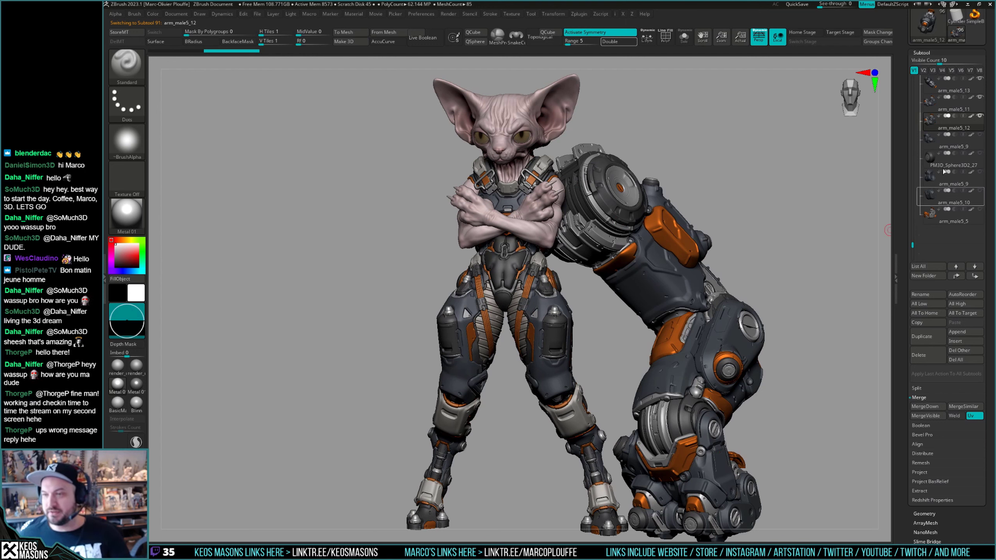
click(927, 216)
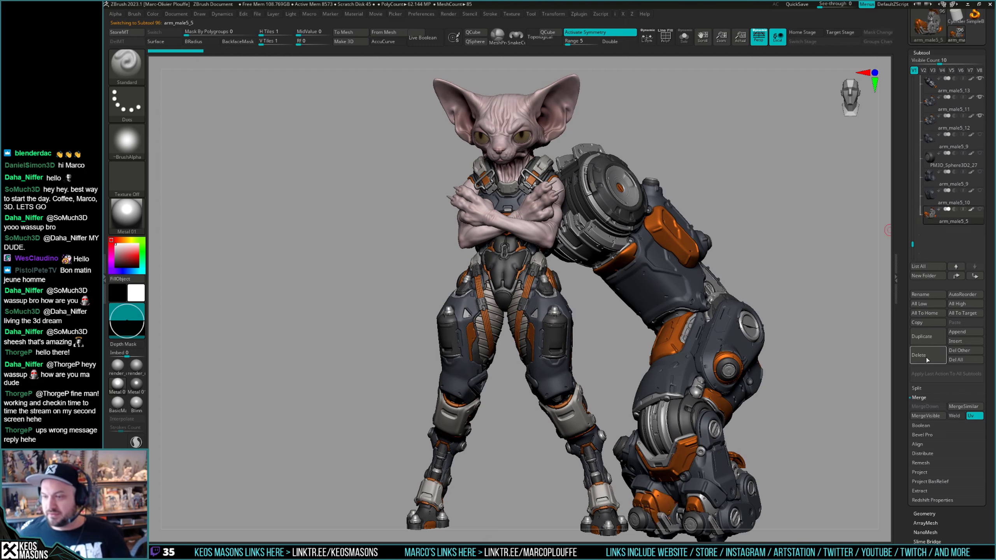
click(926, 357)
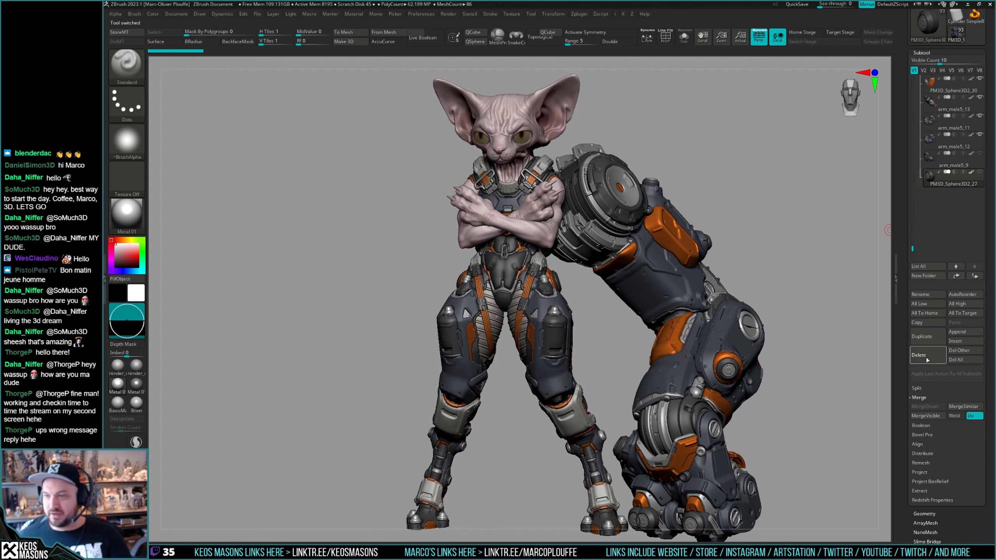
click(927, 358)
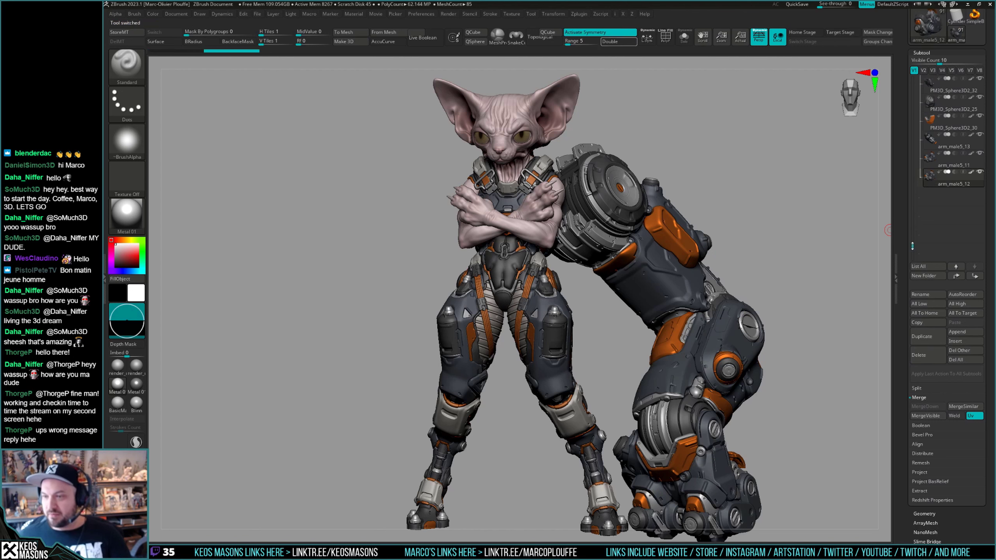
Delete the leftover hidden subtools inside the mecharms folder.
drag(912, 246, 913, 189)
click(952, 180)
click(928, 355)
click(952, 185)
click(928, 356)
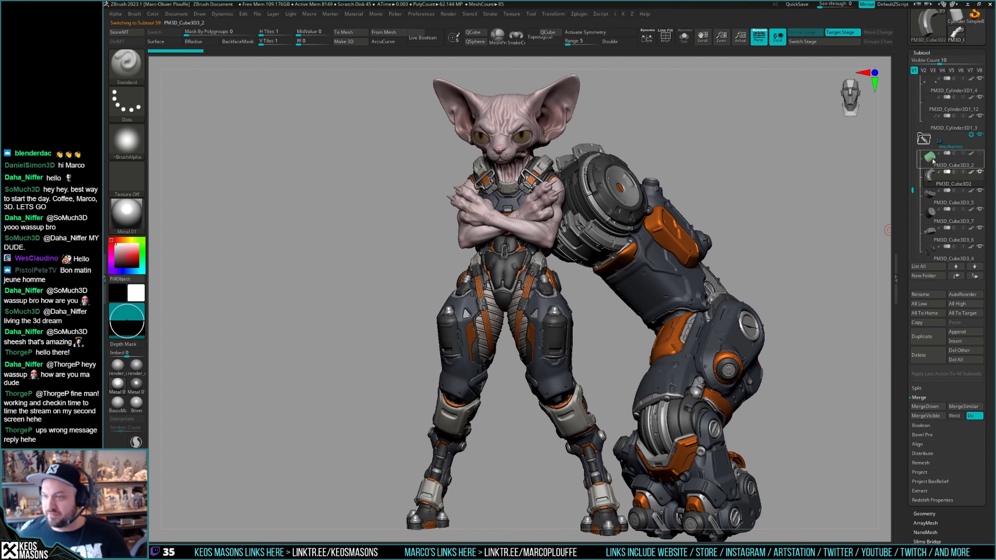
Move the cat head PM3D_Sphere3D3_9 and the eyes PM3D_Sphere3D3 out of the cat folder, above it in the subtool list.
drag(918, 194, 921, 79)
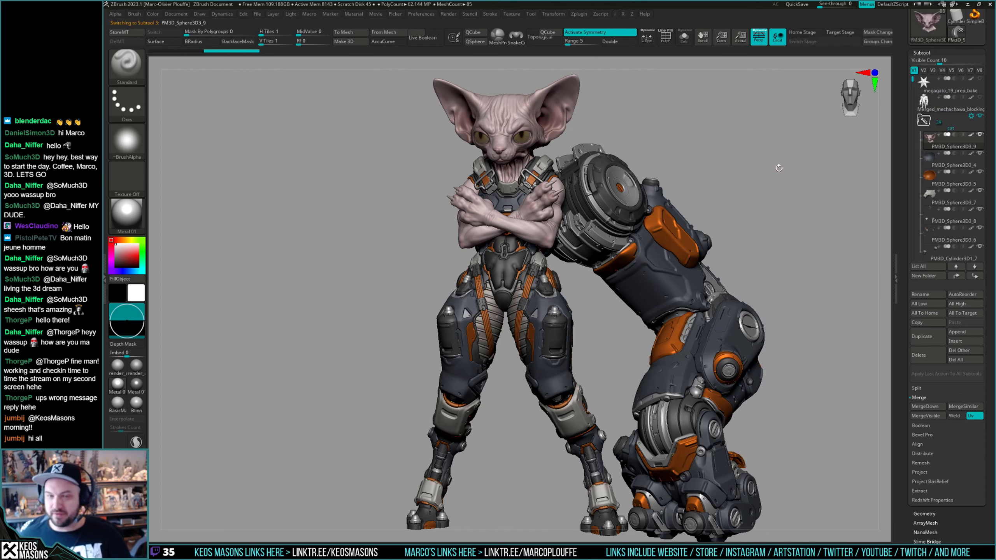
drag(925, 139, 925, 118)
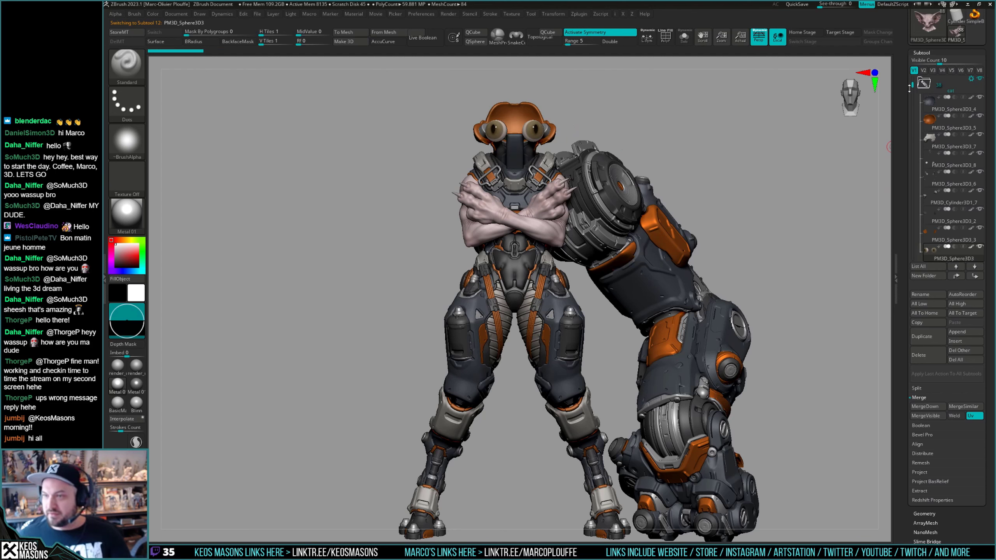
drag(934, 248, 935, 137)
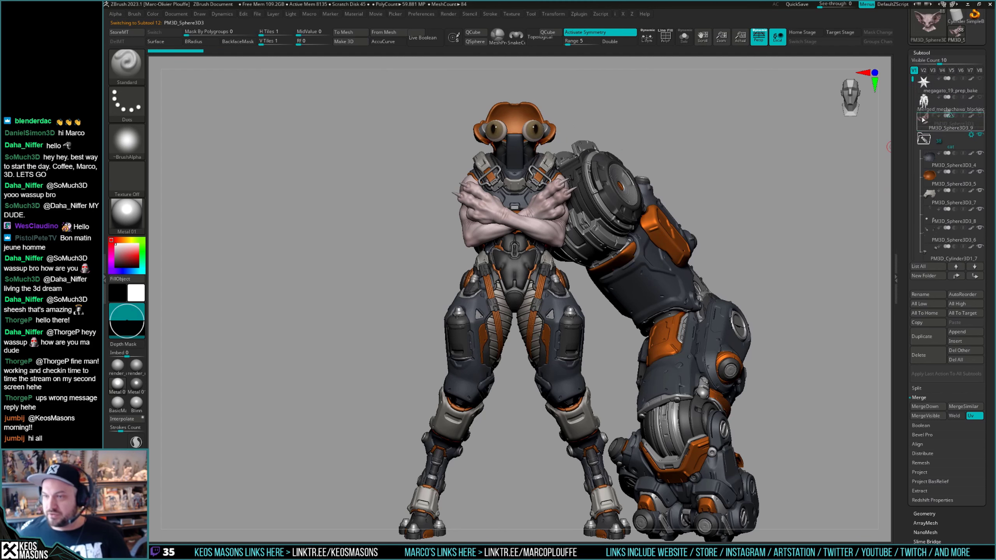
Move the arm PM3D_Sphere3D2_12 out of the arms folder to just below Merged_mechachawa_blocking, and select the other arm, PM3D_Sphere3D2_29.
click(949, 103)
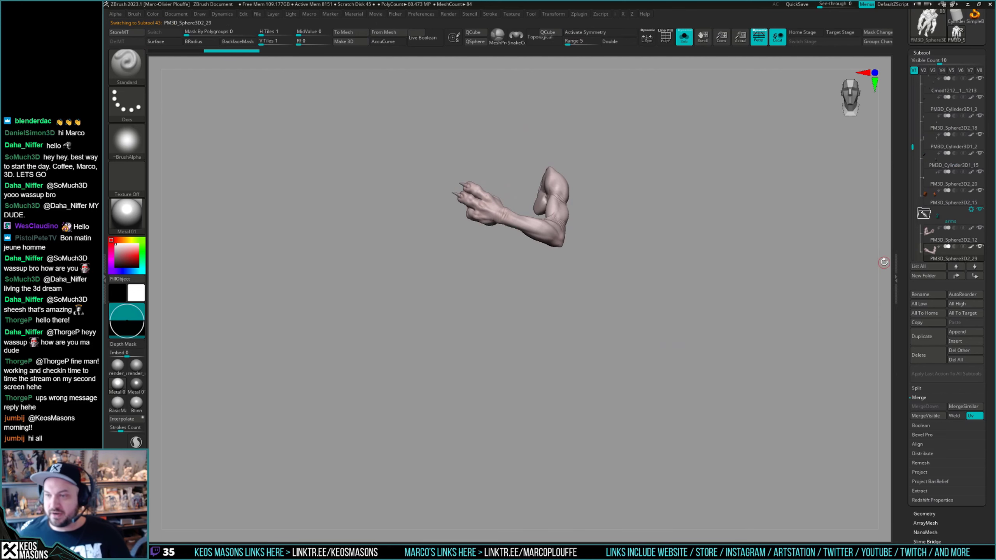
mouse_move(931, 240)
drag(930, 240, 922, 126)
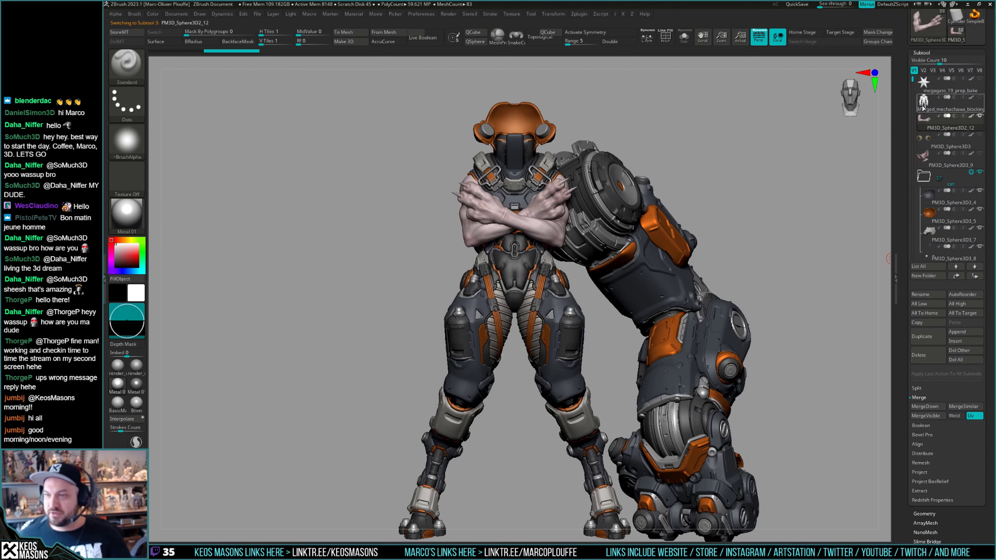
click(926, 90)
alt+click(553, 227)
click(854, 286)
click(854, 287)
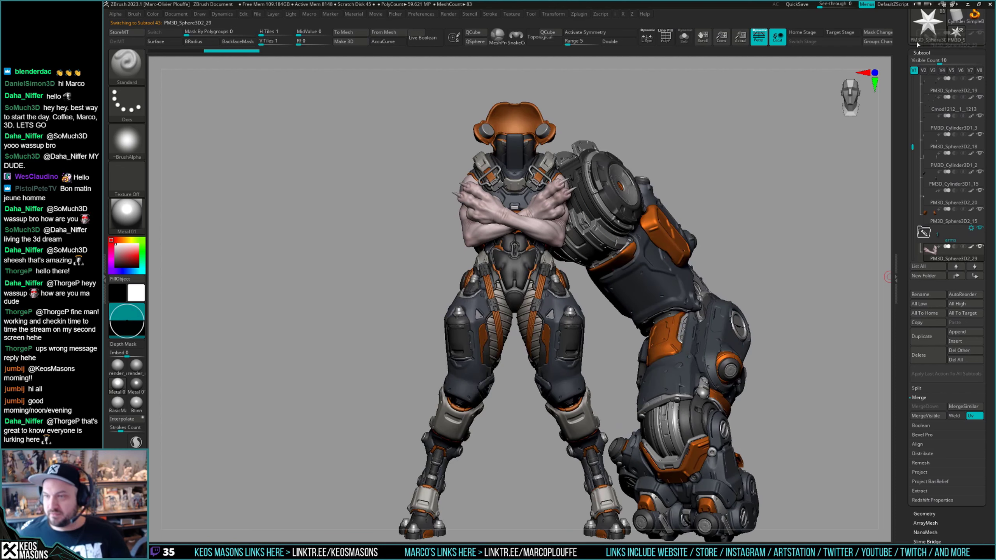
Send the cat head, the eyes and both organic arms to the bottom of the subtool list, outside all folders.
scroll(916, 90, up, 5)
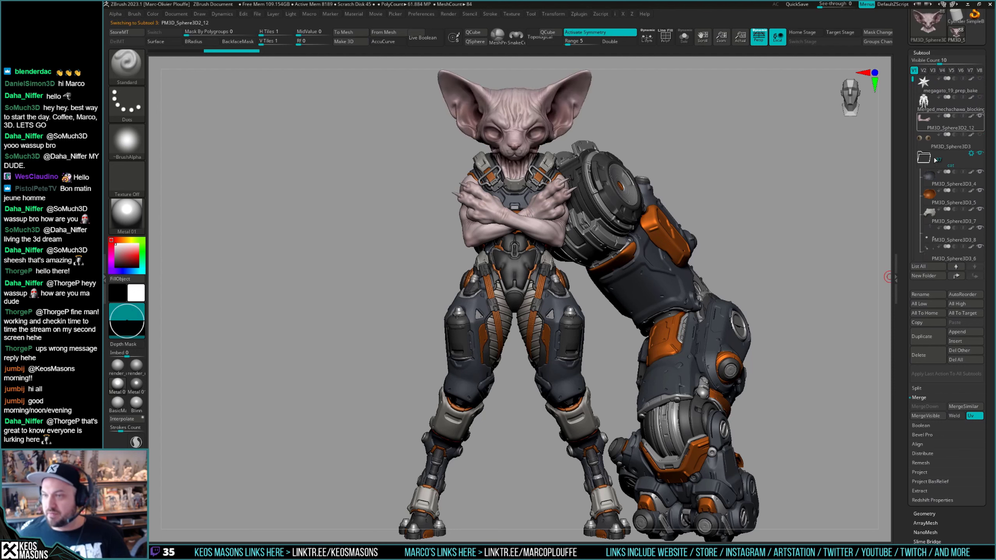
shift+click(975, 277)
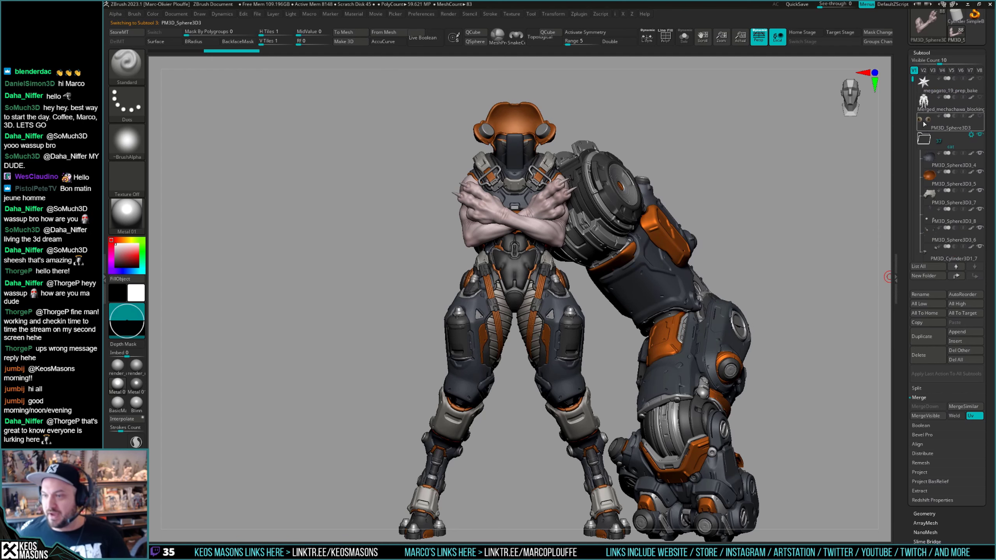
shift+click(974, 277)
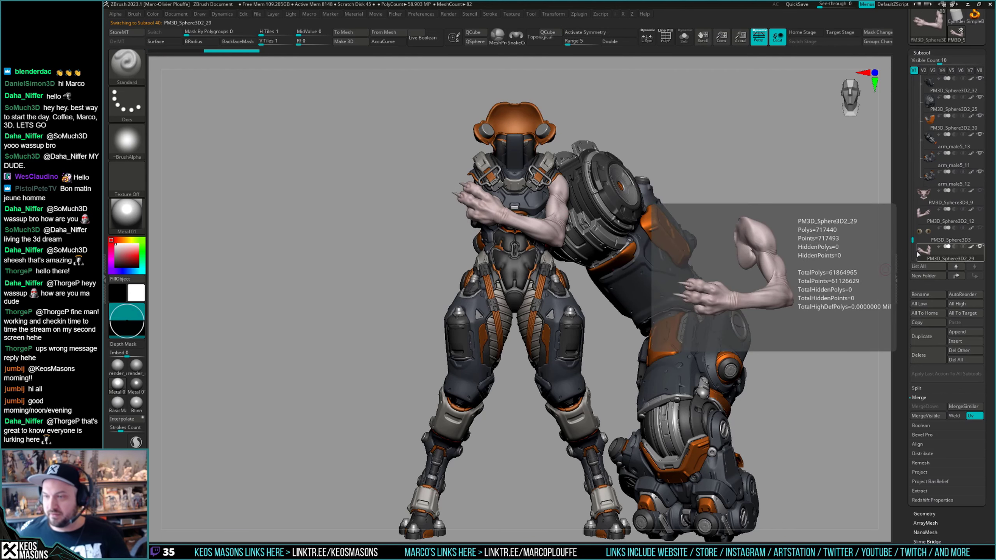
Isolate the cat head PM3D_Sphere3D3_9 and examine the sculpted face and ears up close.
right_drag(616, 222, 451, 220)
right_drag(606, 228, 923, 193)
click(921, 202)
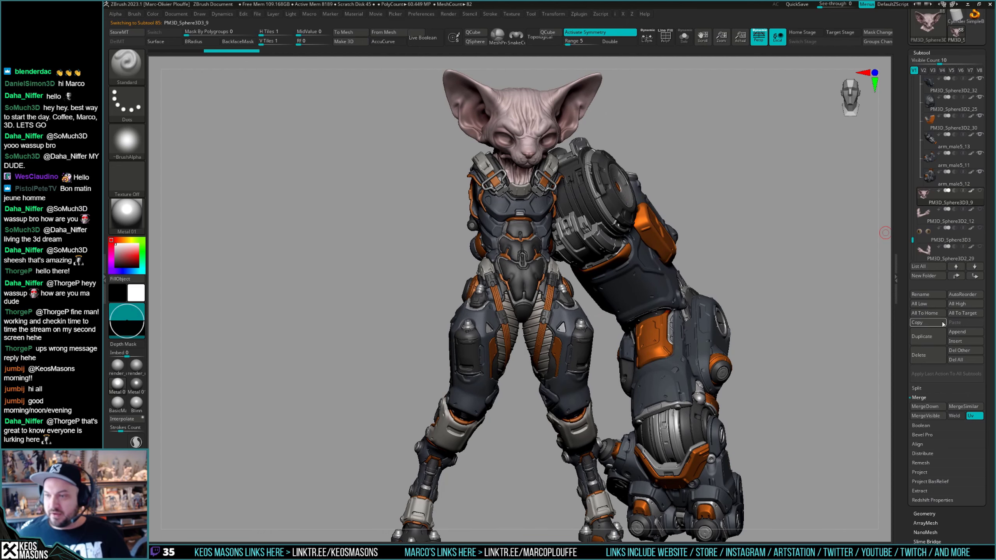
alt+right_drag(624, 137, 643, 251)
key(alt+s)
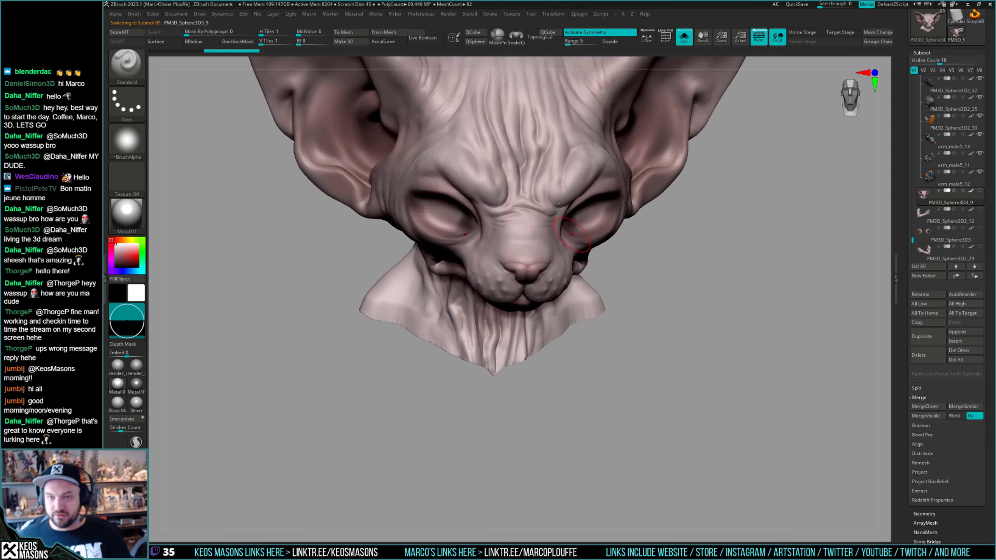
mouse_move(509, 169)
right_down()
mouse_move(538, 243)
mouse_move(556, 256)
right_up()
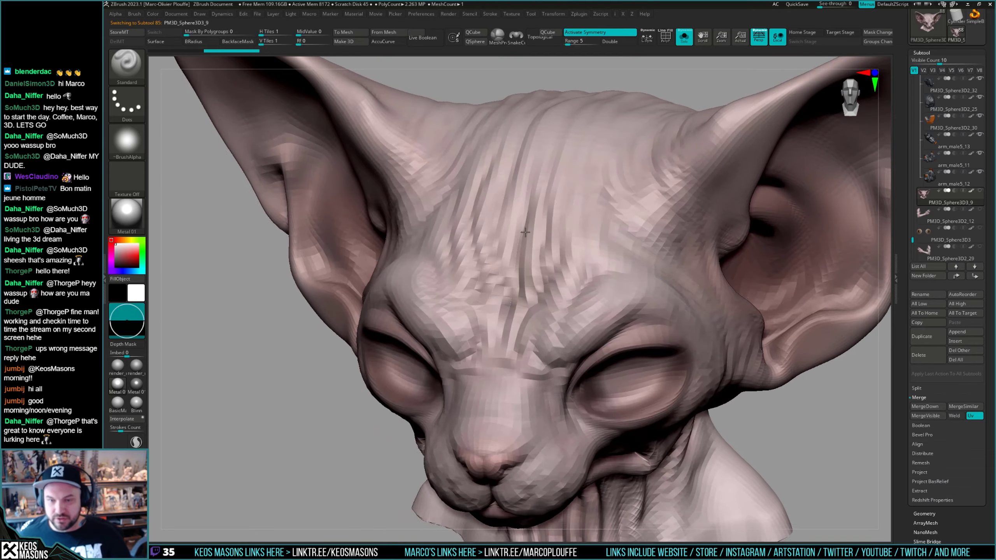
key(ctrl)
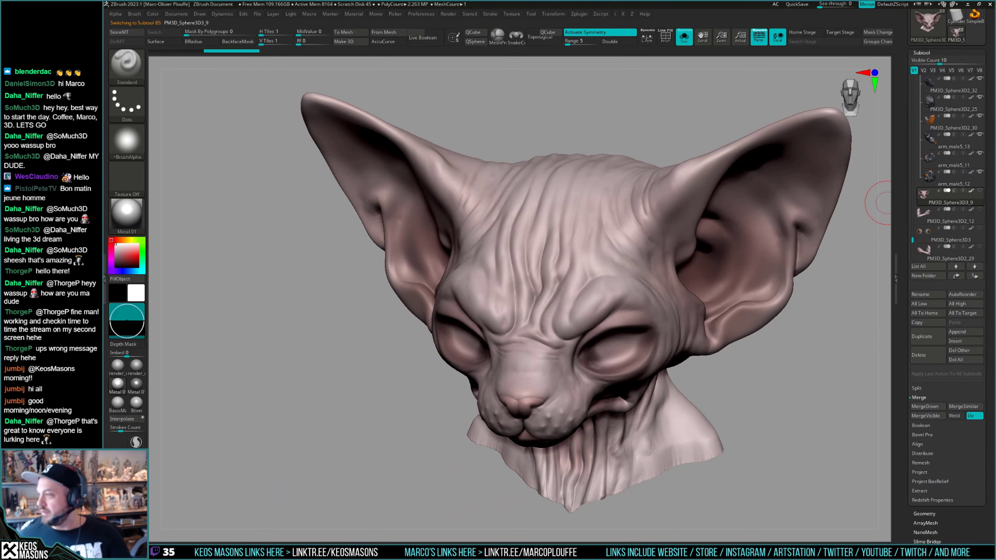
right_drag(457, 224, 568, 256)
right_drag(612, 359, 560, 352)
mouse_move(536, 260)
ctrl+right_down()
mouse_move(511, 314)
mouse_move(509, 359)
mouse_move(612, 311)
ctrl+right_up()
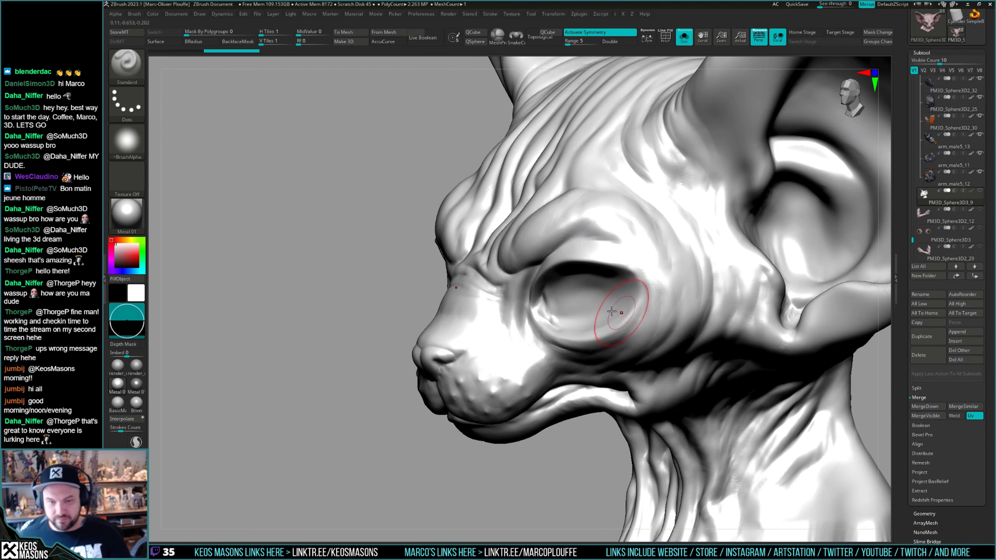
Switch the material to render_mat2 and examine the isolated cat head from both sides and around the ears.
click(117, 370)
mouse_move(429, 284)
right_down()
mouse_move(540, 378)
mouse_move(508, 341)
mouse_move(640, 401)
mouse_move(620, 376)
mouse_move(582, 383)
right_up()
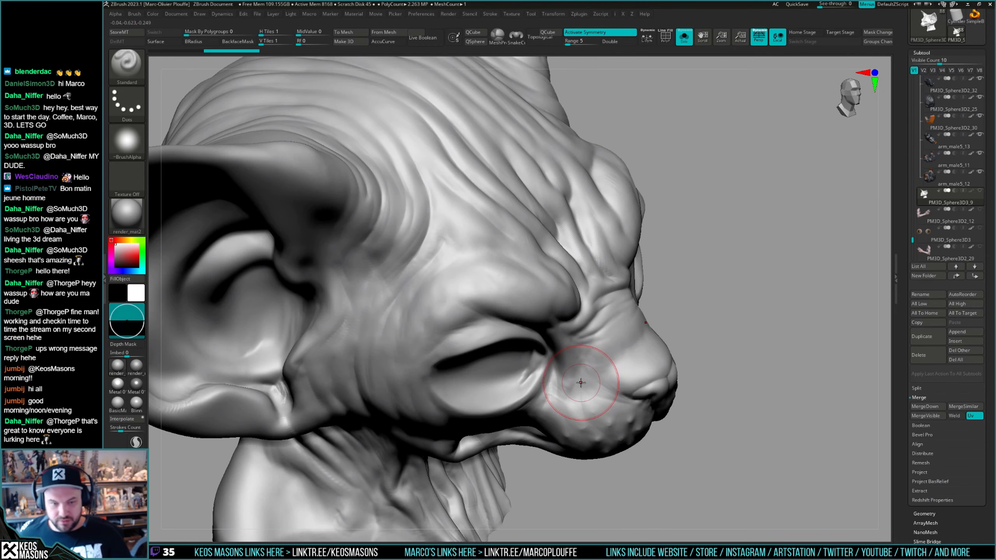
ctrl+right_drag(322, 325, 356, 338)
mouse_move(428, 352)
right_down()
mouse_move(425, 298)
mouse_move(421, 355)
mouse_move(386, 279)
right_up()
right_drag(378, 314, 399, 289)
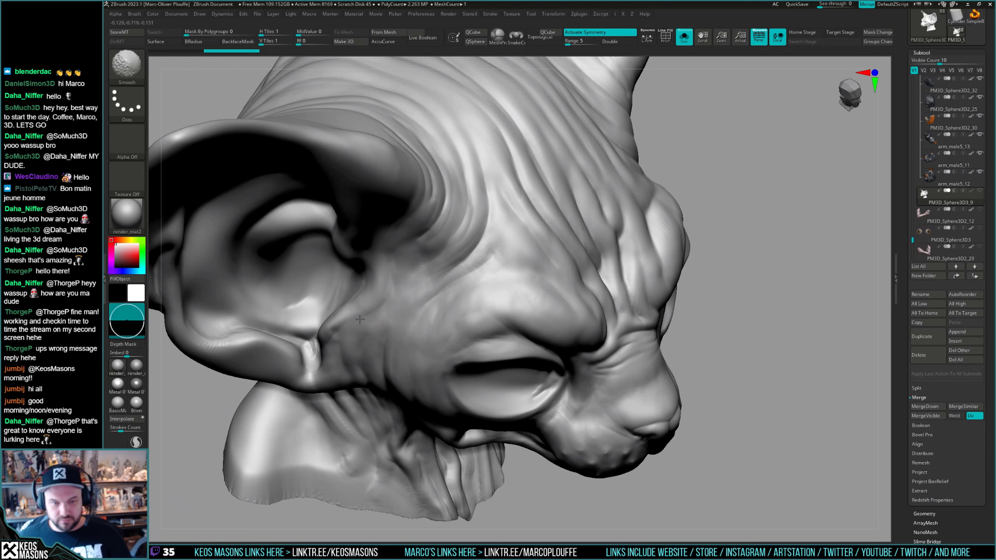
mouse_move(413, 336)
right_down()
mouse_move(467, 261)
mouse_move(556, 328)
mouse_move(543, 318)
mouse_move(533, 326)
mouse_move(551, 343)
mouse_move(542, 293)
mouse_move(521, 314)
mouse_move(511, 298)
mouse_move(475, 365)
mouse_move(618, 380)
right_up()
key(shift+f)
key(shift+f)
key(f)
right_drag(666, 337, 718, 298)
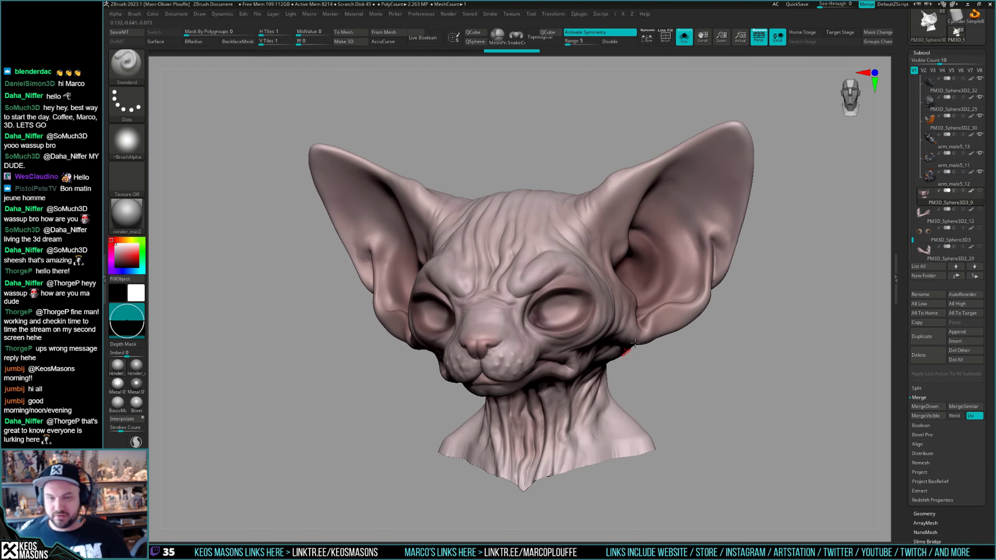
right_drag(853, 224, 654, 323)
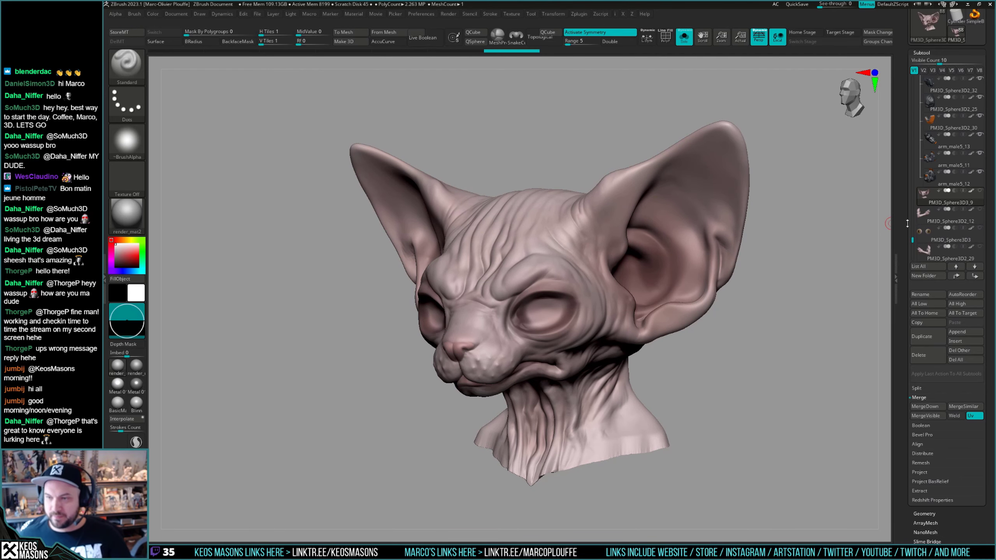
Select the arm PM3D_Sphere3D2_12 and check how it meets the chest armor with Solo mode off.
click(950, 216)
key(f)
ctrl+right_drag(538, 233, 487, 339)
key(alt+s)
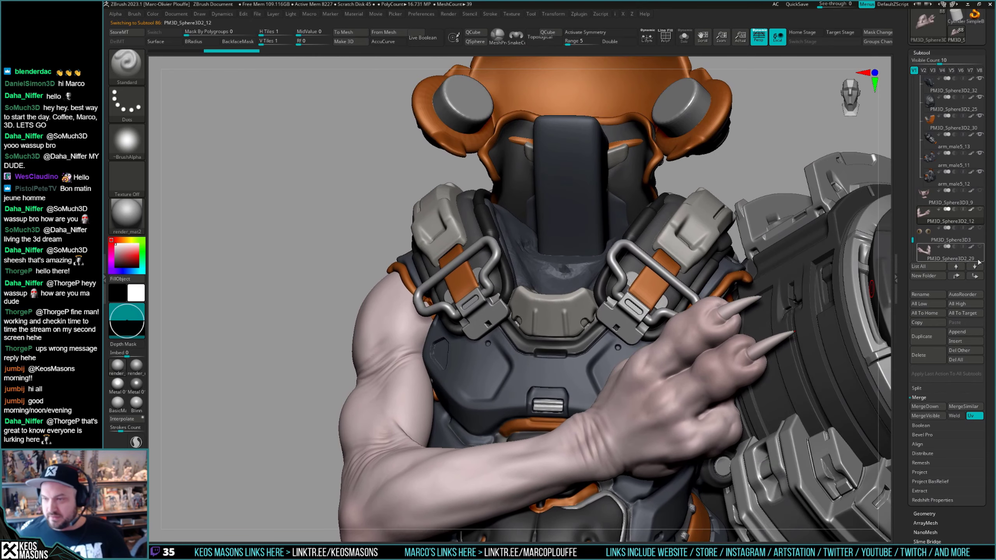
Select the eyes PM3D_Sphere3D3, inspect them, and show the cat head PM3D_Sphere3D3_9 around them.
click(927, 239)
key(alt+s)
key(f)
right_drag(645, 282, 801, 212)
key(alt+s)
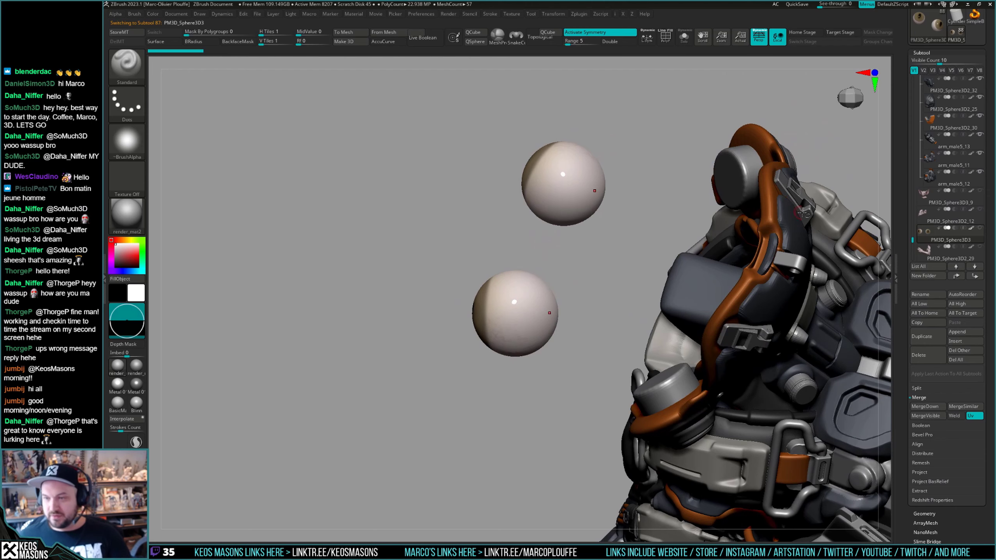
click(981, 192)
right_drag(313, 386, 508, 292)
right_click(513, 288)
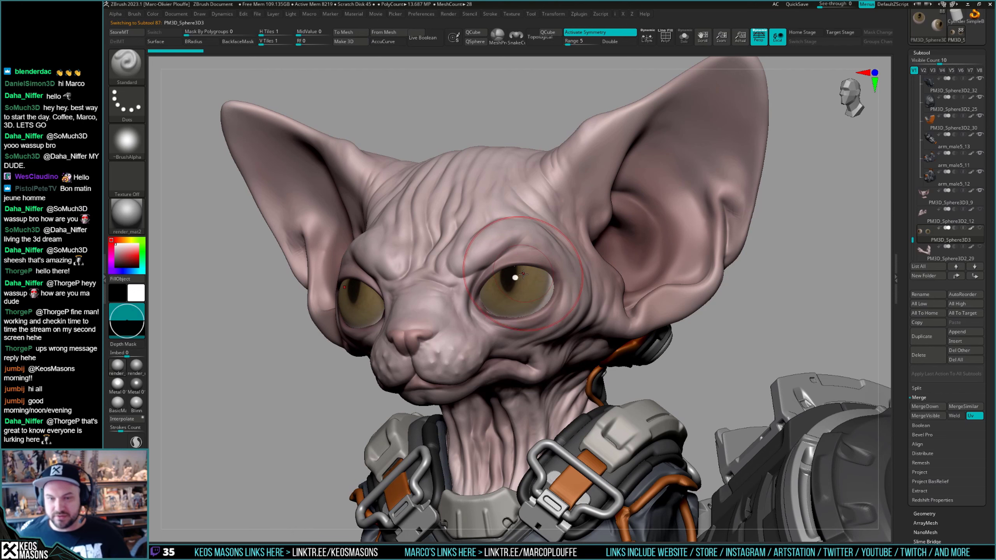
Trim off the concealed parts of the eyeballs, deleting the lower subdivision levels and hidden polygons, and turn off Solo mode.
key(ctrl+1)
right_drag(521, 287, 532, 316)
key(ctrl+w)
right_drag(667, 309, 692, 310)
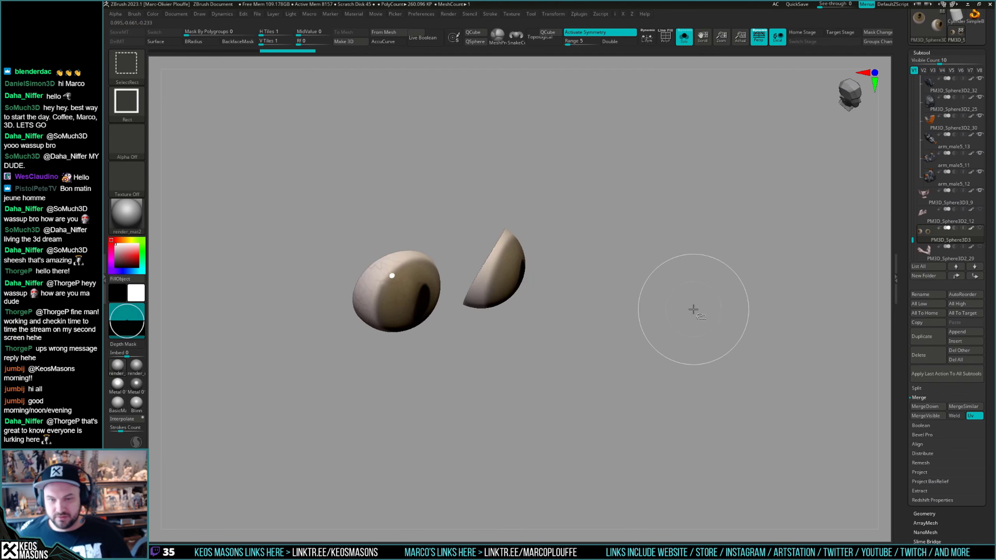
key(ctrl+shift+d)
key(i)
click(682, 236)
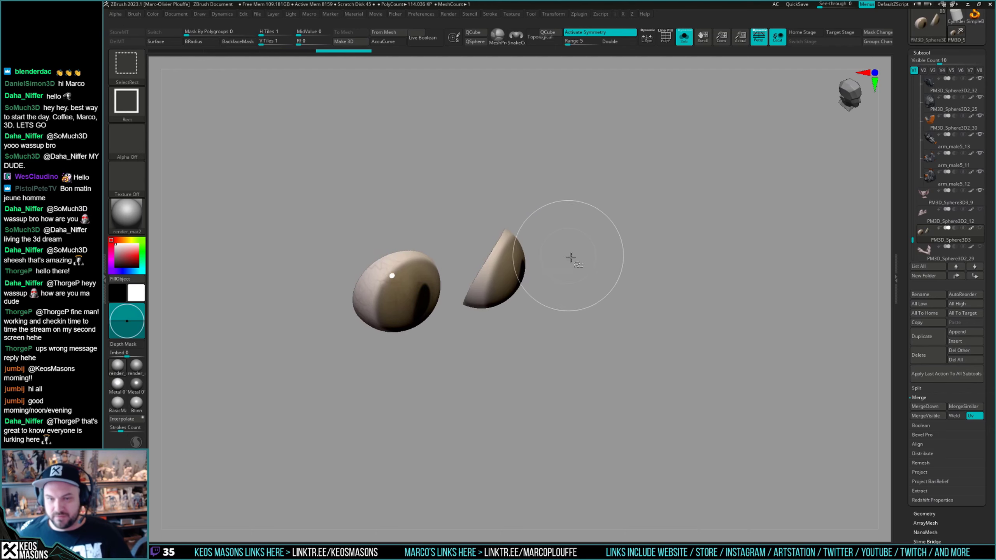
ctrl+drag(488, 340, 580, 337)
mouse_move(651, 333)
right_down()
mouse_move(611, 338)
mouse_move(588, 294)
mouse_move(539, 289)
mouse_move(547, 282)
right_up()
key(alt+s)
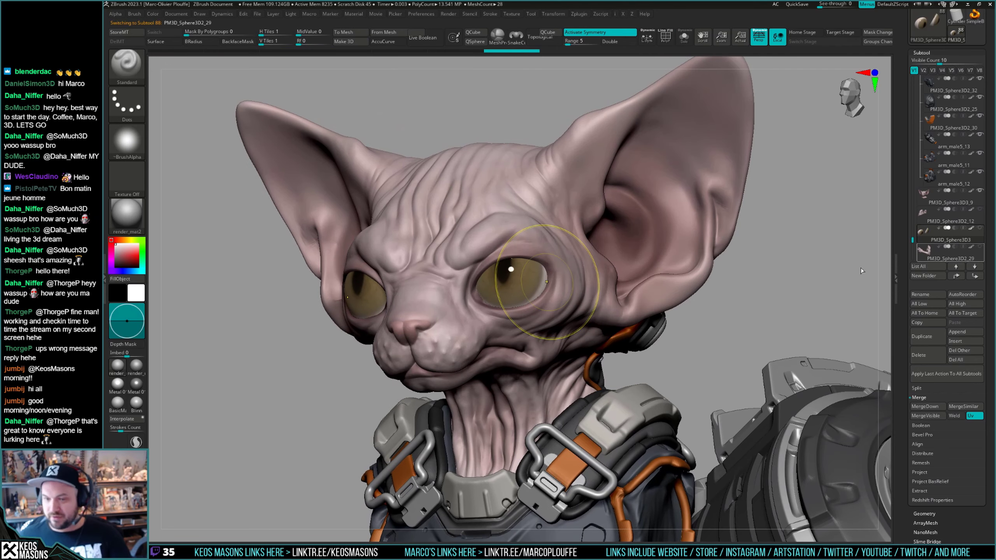
Hide the shoulder part of the arm PM3D_Sphere3D2_29 that sits buried under the chest armor.
key(alt+s)
right_drag(580, 353, 600, 333)
key(alt+s)
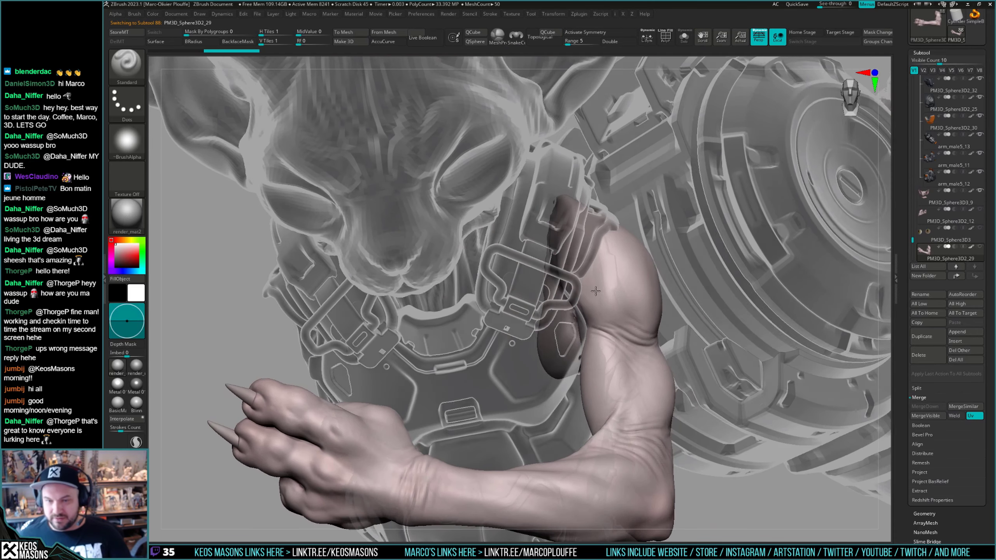
right_drag(595, 289, 541, 326)
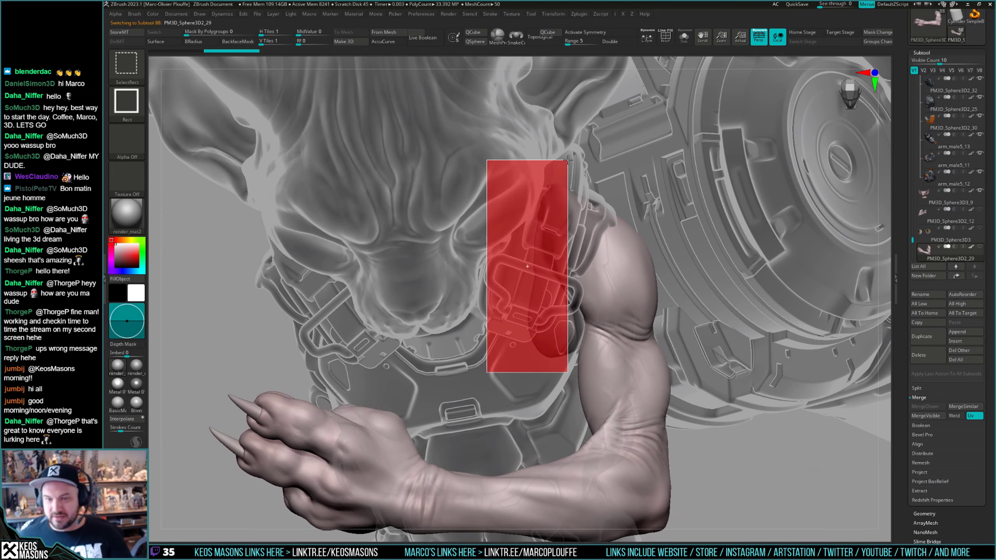
mouse_move(564, 188)
right_down()
mouse_move(533, 309)
mouse_move(595, 305)
mouse_move(675, 339)
mouse_move(634, 346)
mouse_move(666, 360)
mouse_move(645, 349)
right_up()
Isolate the arm PM3D_Sphere3D2_29 and delete its lower subdivision levels and hidden shoulder polygons.
key(alt+s)
key(ctrl+shift+d)
key(i)
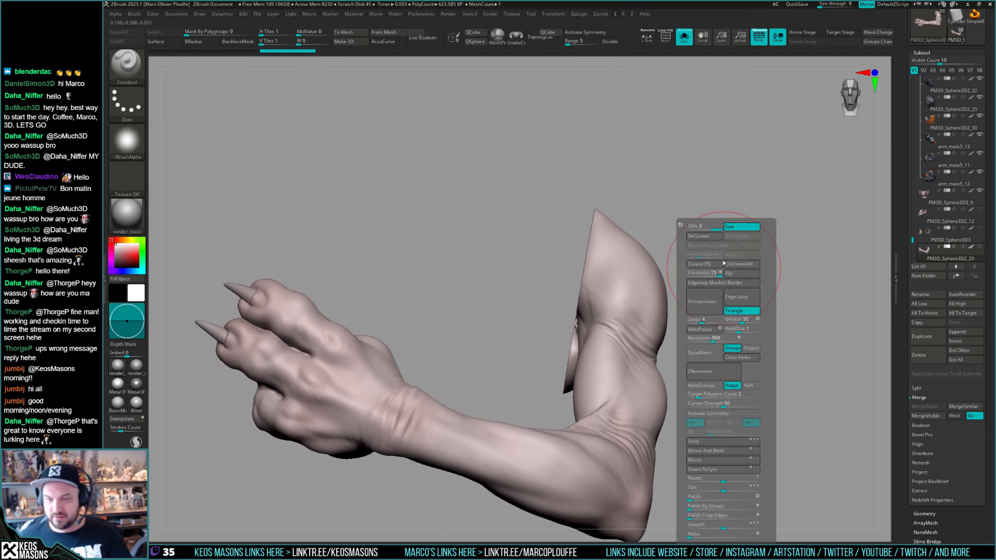
click(712, 238)
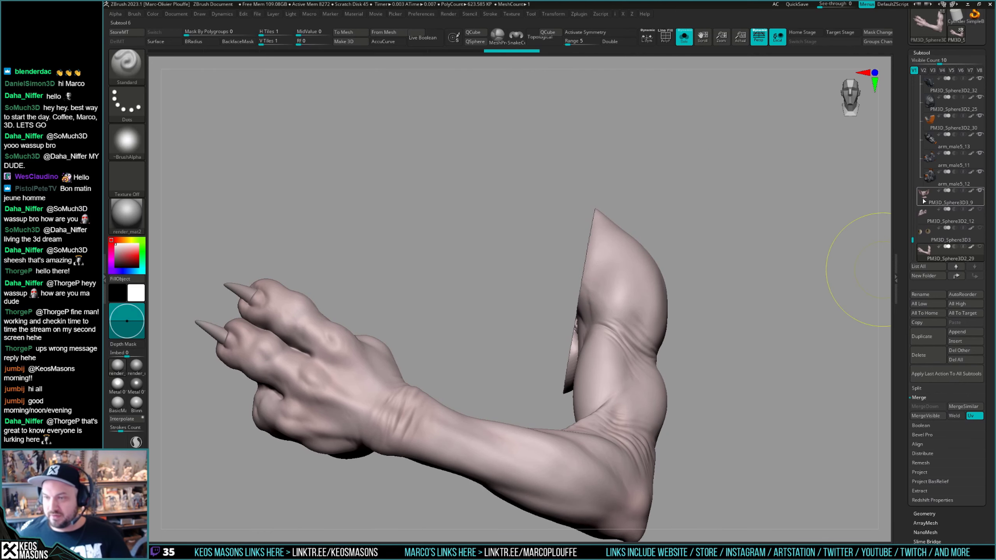
Select the cat head PM3D_Sphere3D3_9 and hide the lower part of its neck that sits buried inside the chest armor.
click(923, 202)
right_drag(878, 240, 646, 299)
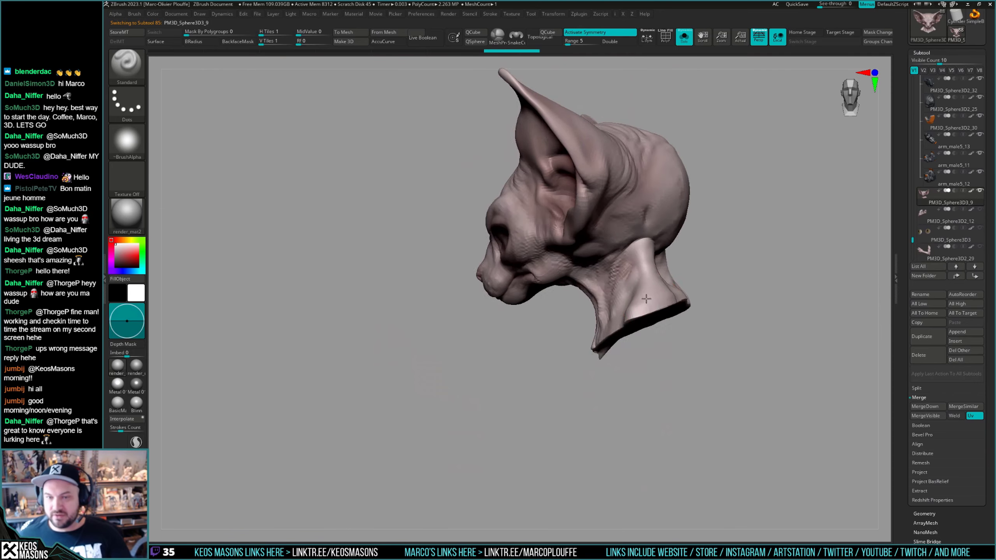
right_drag(638, 349, 606, 292)
key(s)
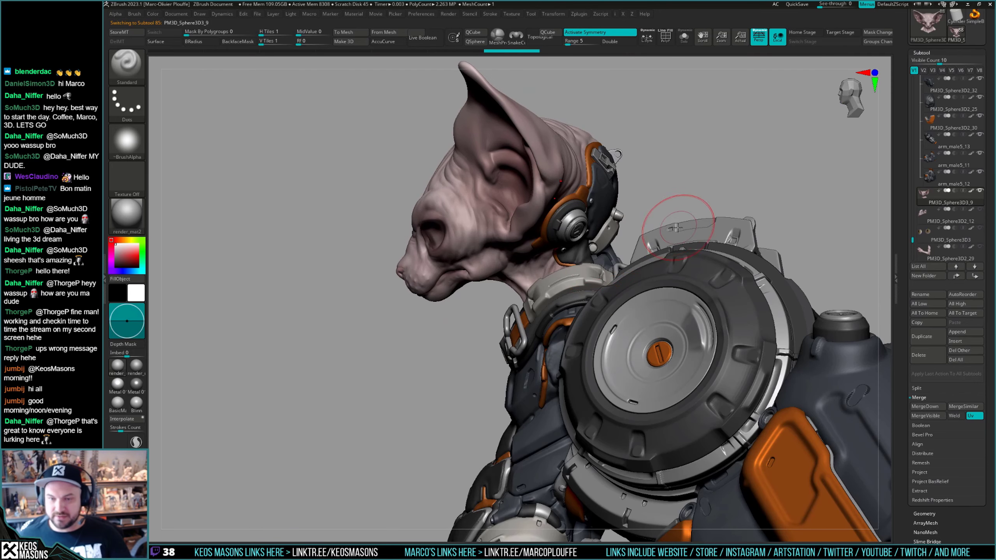
key(s)
ctrl+right_drag(682, 228, 800, 204)
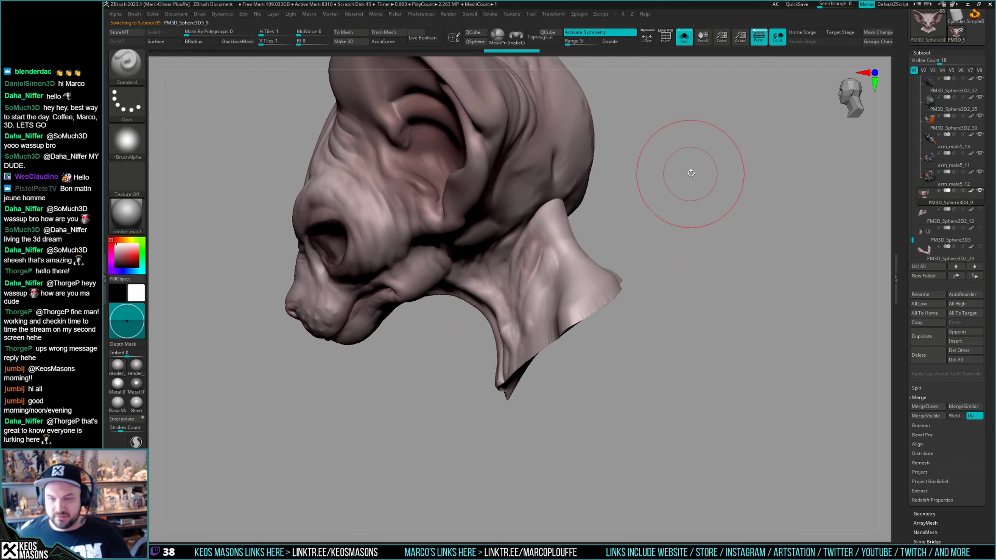
alt+right_drag(686, 286, 681, 261)
key(z)
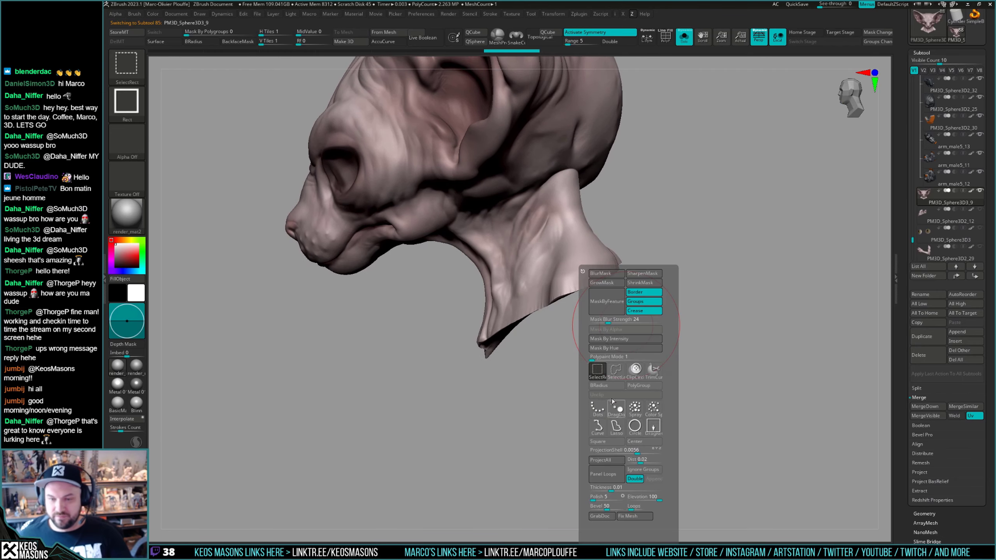
key(s)
right_drag(580, 326, 663, 220)
right_drag(506, 304, 600, 333)
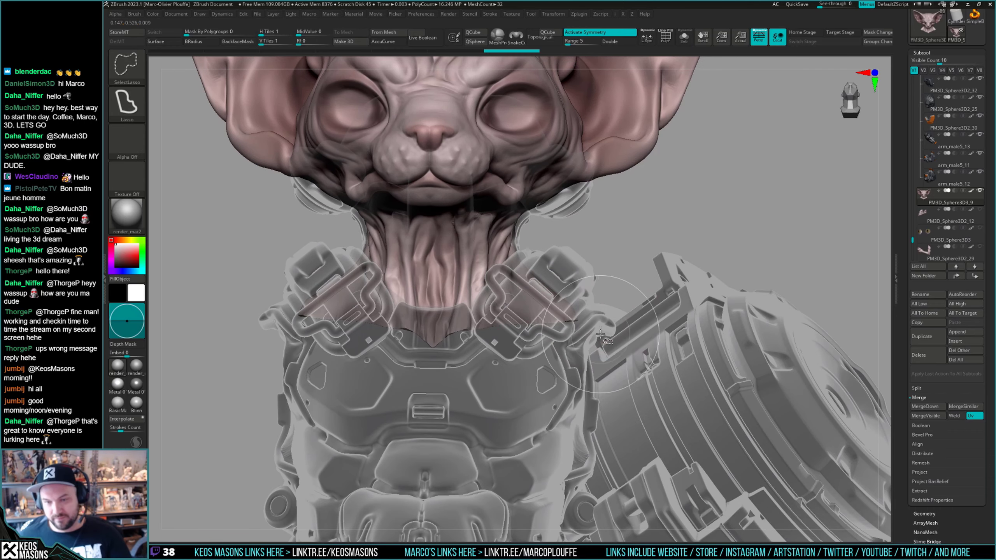
mouse_move(367, 362)
ctrl+alt+shift+mouse_down()
mouse_move(412, 412)
mouse_move(376, 353)
ctrl+alt+shift+mouse_up()
Trim the leftover buried edge at the back of the cat's neck, deleting the lower subdivision levels and hidden polygons.
mouse_move(470, 314)
right_down()
mouse_move(564, 345)
mouse_move(650, 348)
mouse_move(527, 412)
right_up()
key(s)
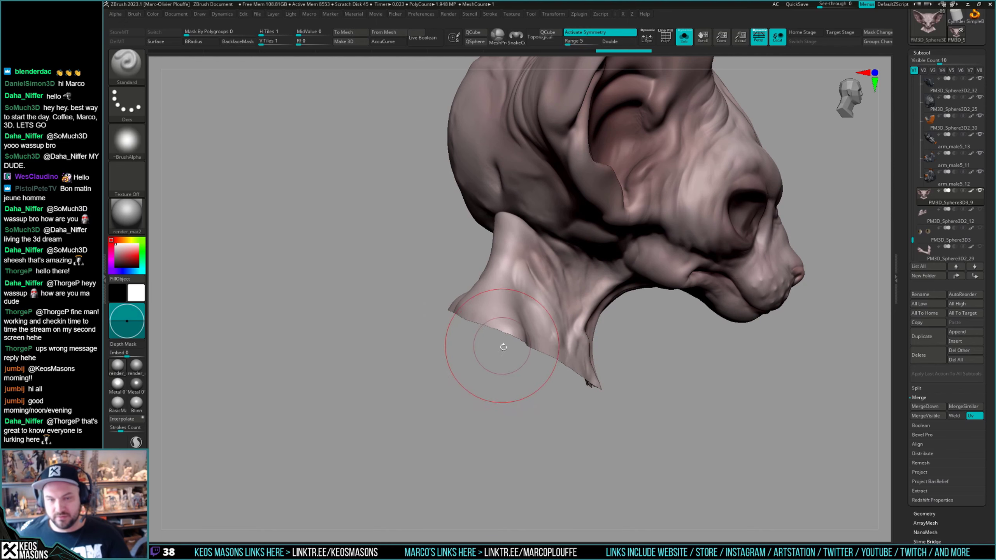
right_drag(503, 347, 634, 407)
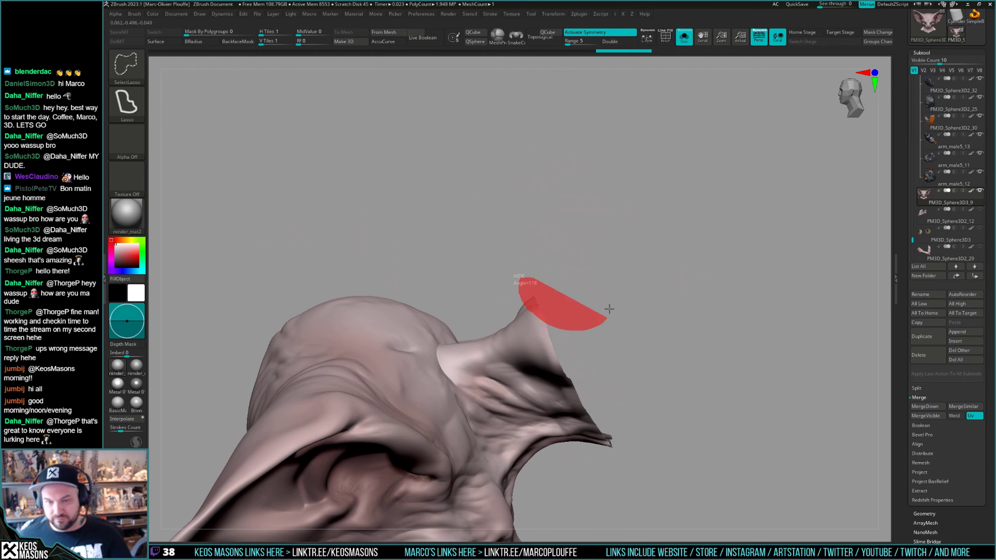
mouse_move(540, 284)
right_down()
mouse_move(534, 396)
mouse_move(601, 379)
mouse_move(588, 377)
mouse_move(556, 404)
mouse_move(589, 334)
mouse_move(577, 351)
mouse_move(590, 360)
mouse_move(585, 344)
right_up()
key(shift+s)
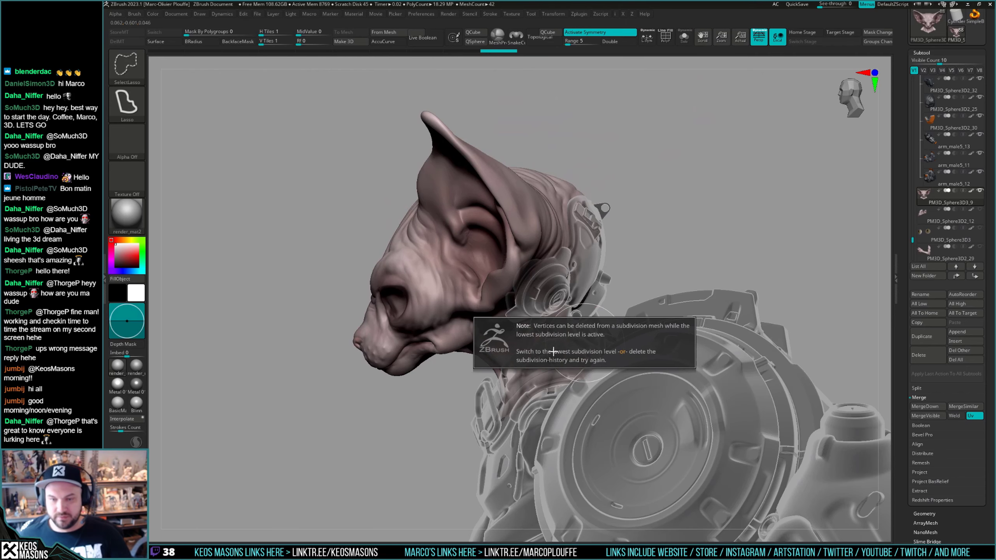
key(space)
key(ctrl+shift)
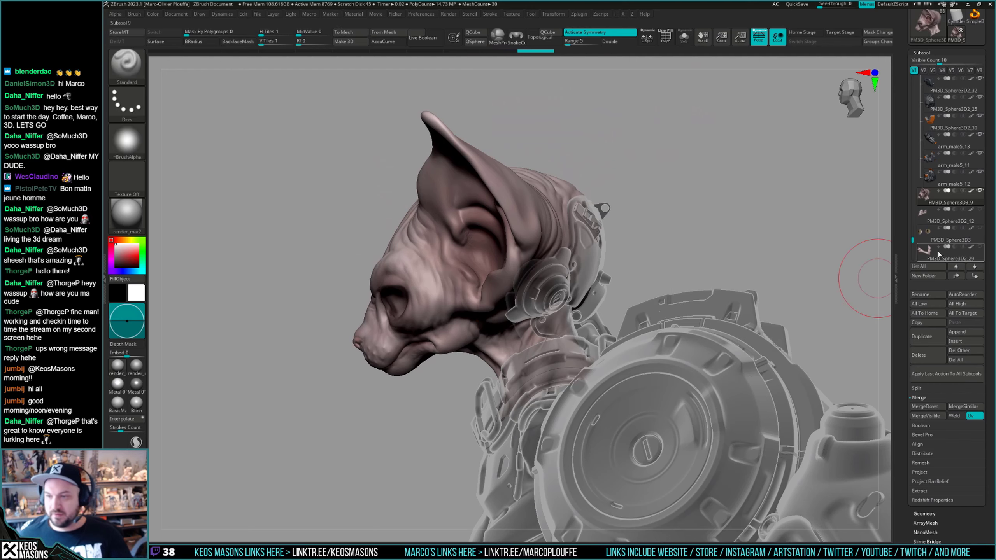
Select the arm PM3D_Sphere3D2_12 and hide the shoulder part concealed under the chest armor.
click(925, 222)
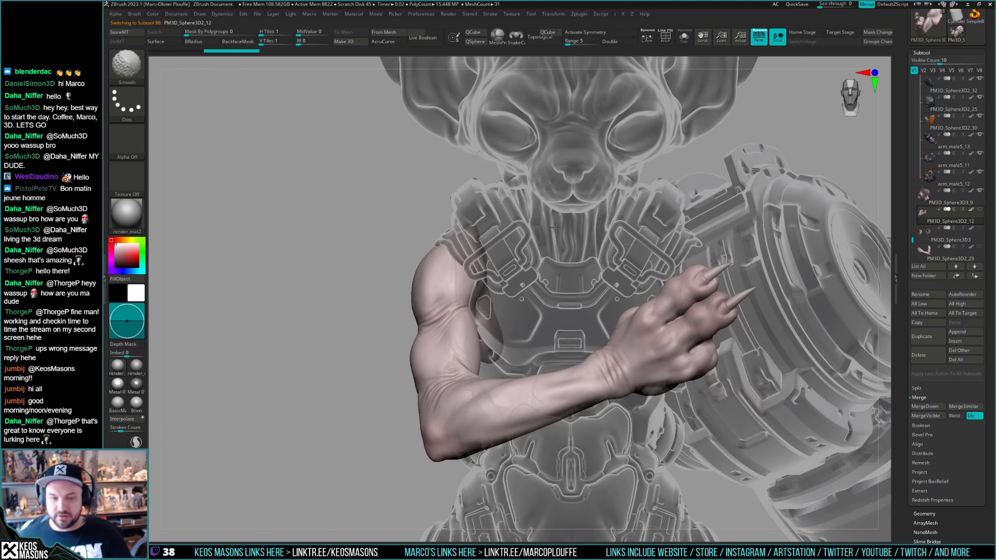
drag(473, 272, 542, 89)
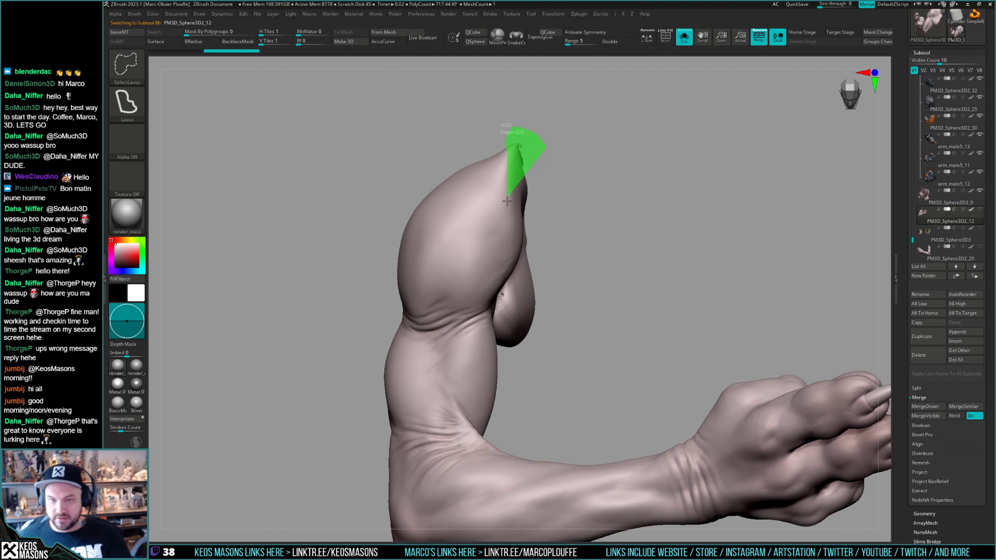
mouse_move(506, 358)
ctrl+alt+shift+mouse_down()
mouse_move(716, 244)
mouse_move(527, 208)
mouse_move(549, 218)
mouse_move(511, 266)
ctrl+alt+shift+mouse_up()
ctrl+shift+click(549, 218)
ctrl+shift+click(590, 262)
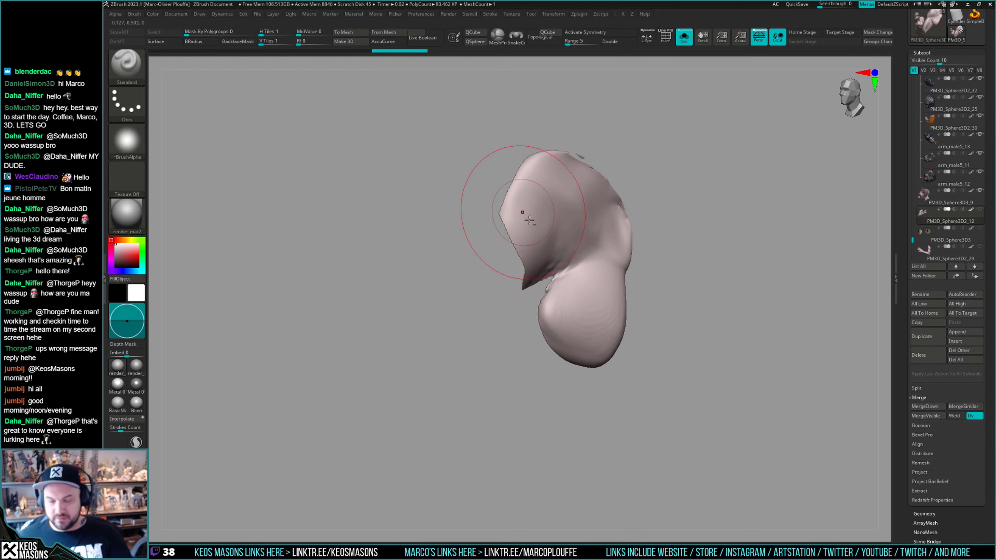
Check the hidden shoulder area against the armor, delete the arm's lower subdivision levels and hidden polygons, and turn off Solo mode.
ctrl+shift+click(643, 220)
key(alt+s)
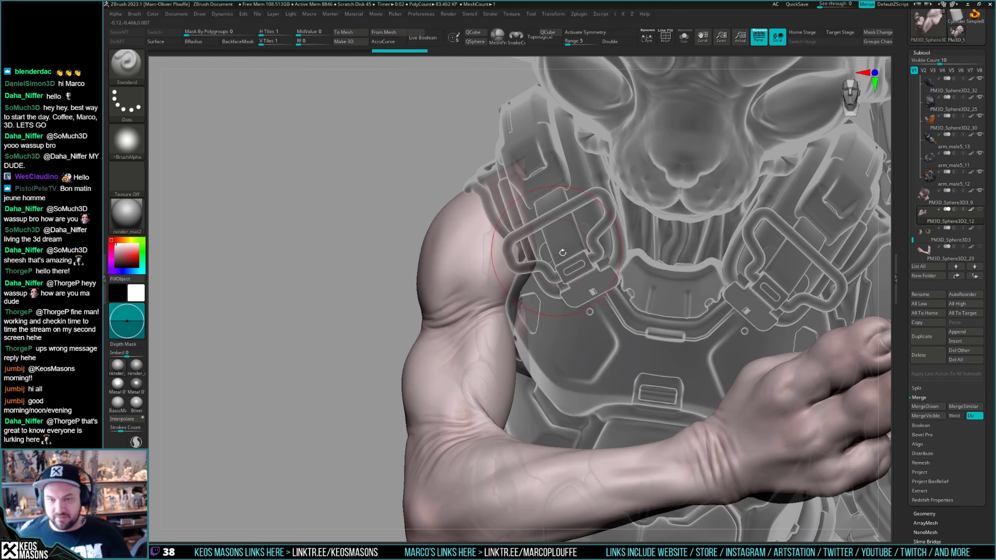
drag(372, 235, 515, 300)
key(alt+s)
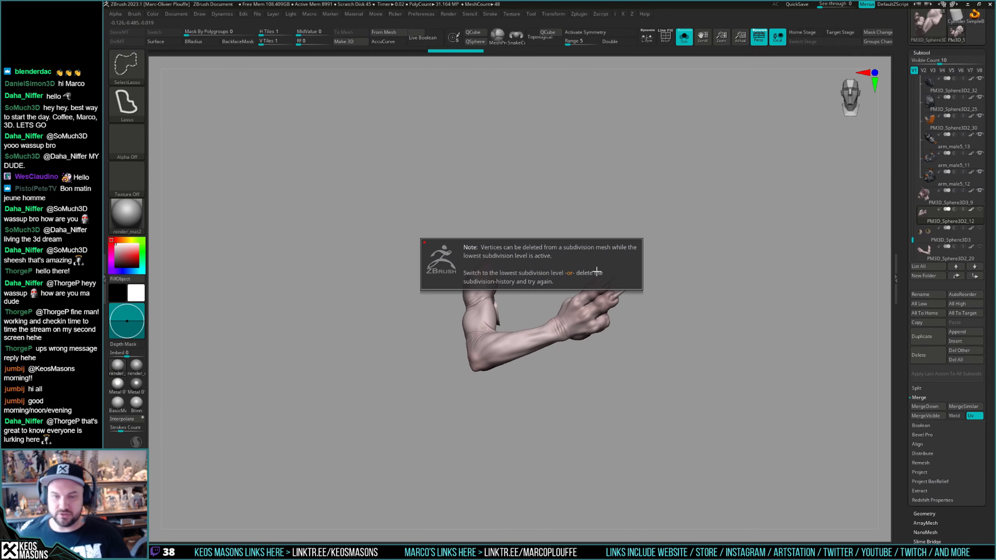
key(g)
ctrl+drag(446, 229, 555, 333)
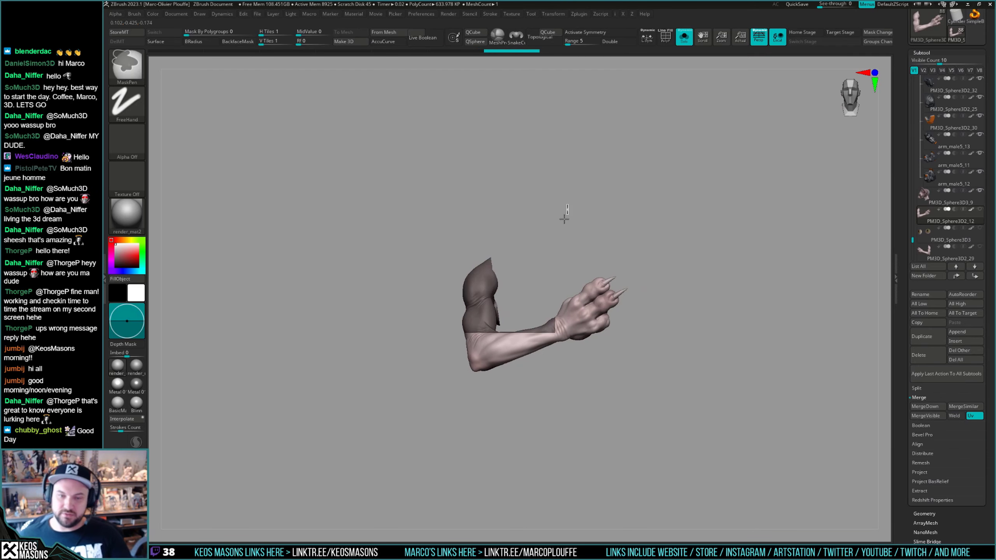
key(alt+s)
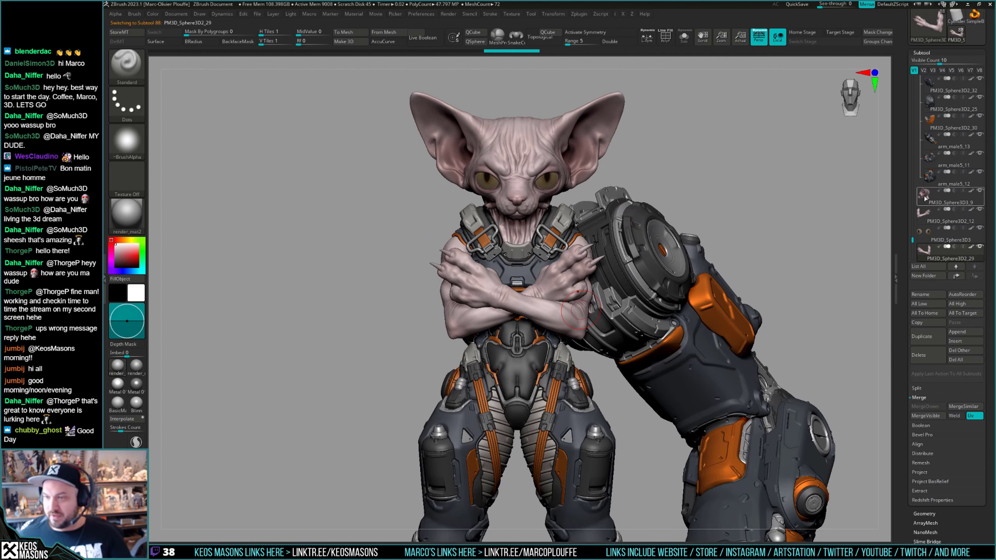
Examine the trimmed cat head and the arm PM3D_Sphere3D2_29 in isolation to compare their mesh resolution.
key(alt+s)
key(f)
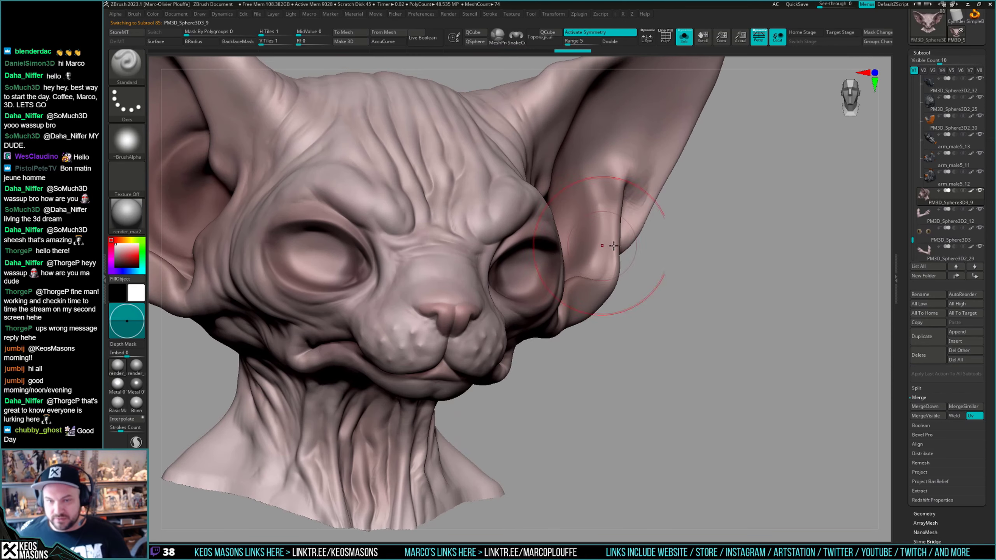
click(929, 256)
key(f)
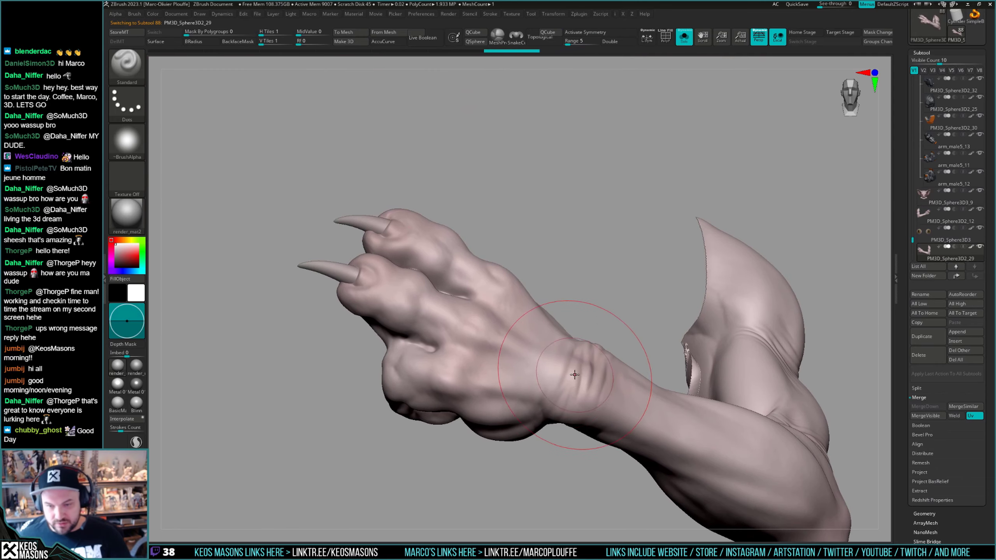
right_drag(627, 384, 654, 359)
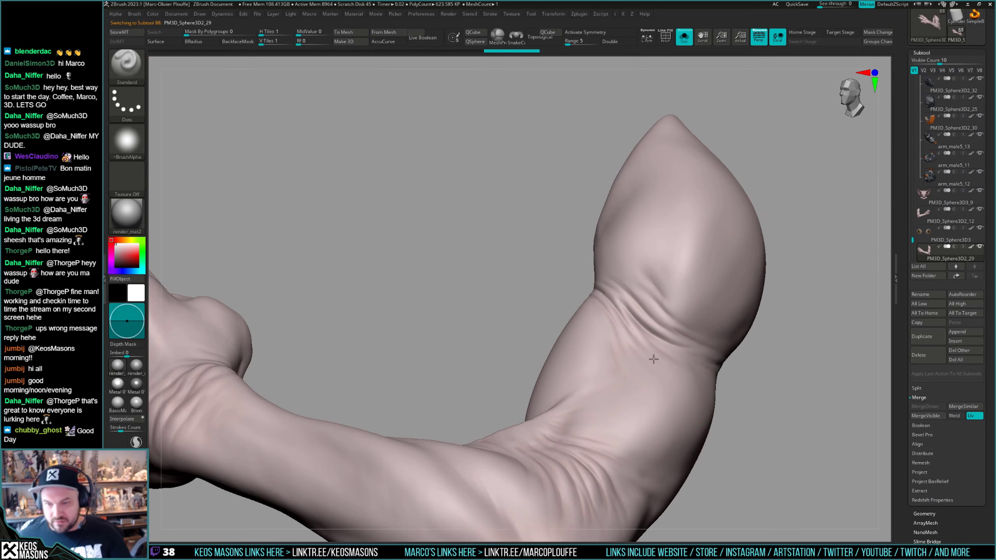
right_drag(445, 393, 533, 368)
click(924, 203)
key(f)
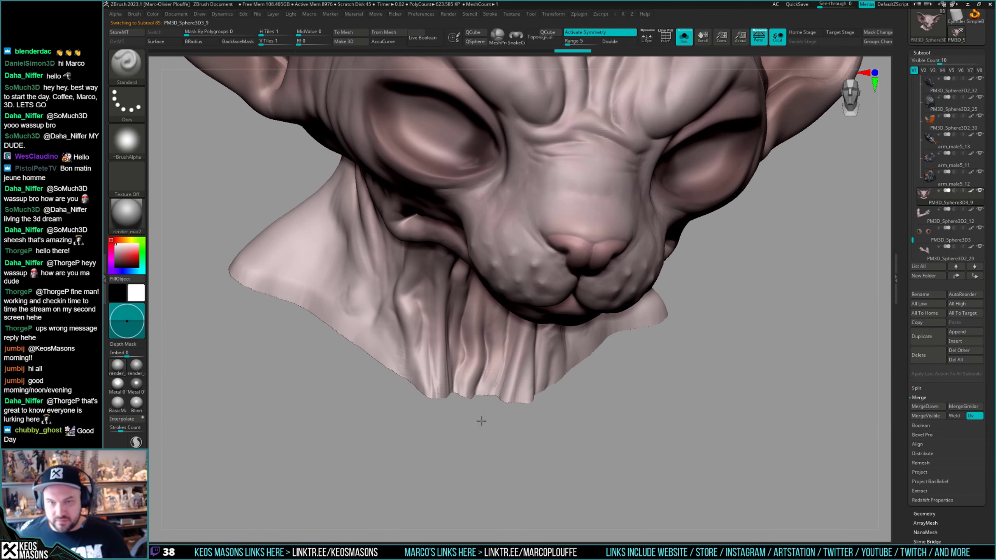
Subdivide the arms PM3D_Sphere3D2_29 and PM3D_Sphere3D2_12 by one level each.
click(927, 248)
key(f)
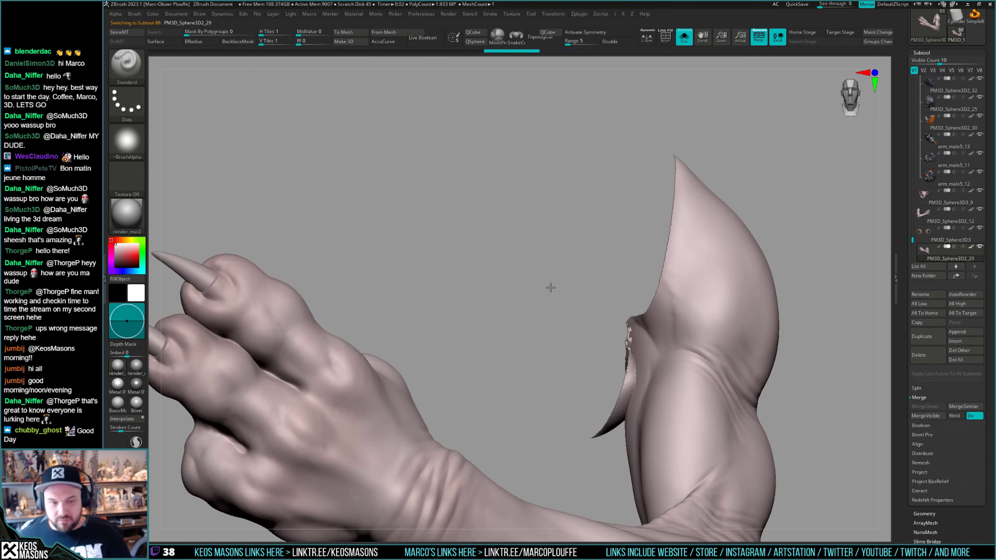
right_drag(473, 401, 381, 397)
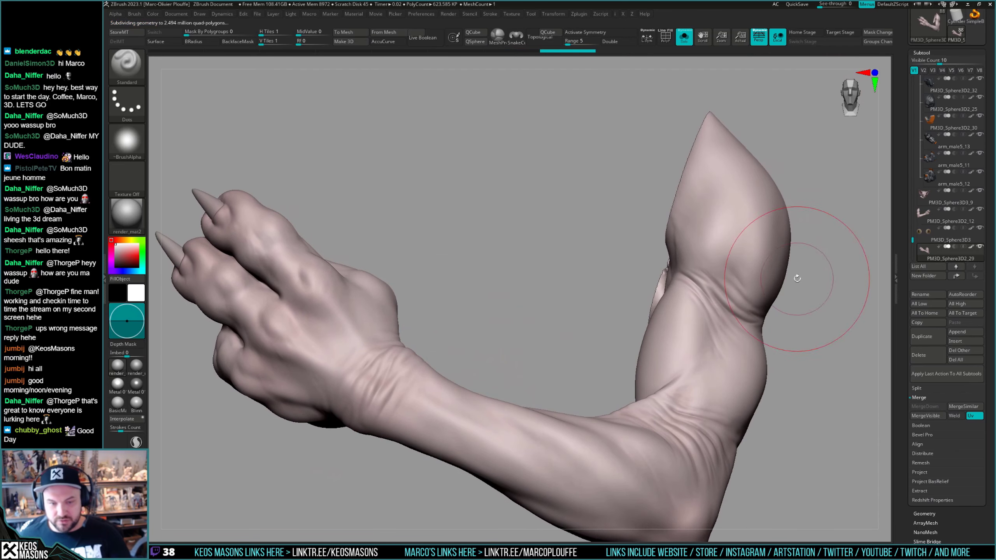
click(928, 216)
key(f)
alt+right_drag(362, 363, 529, 383)
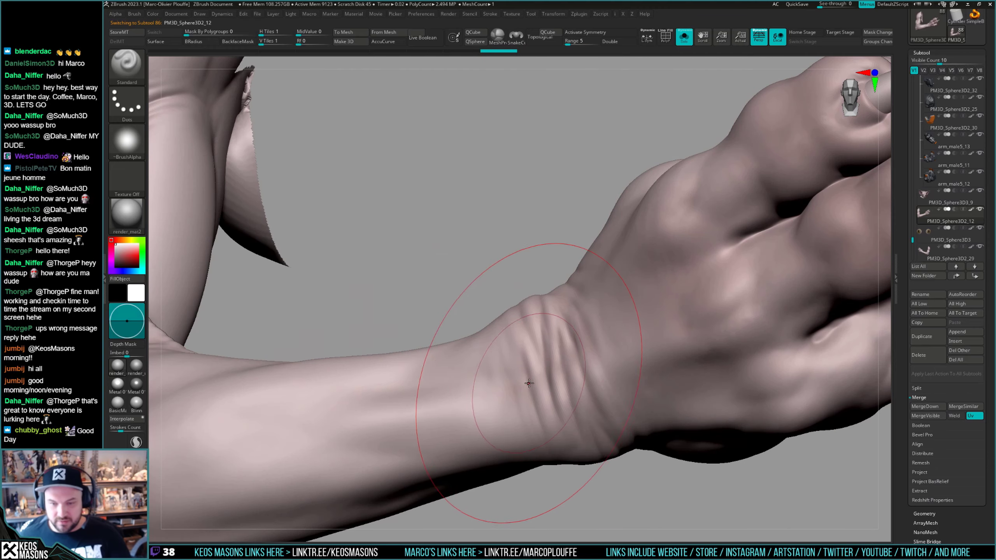
ctrl+right_drag(522, 339, 529, 313)
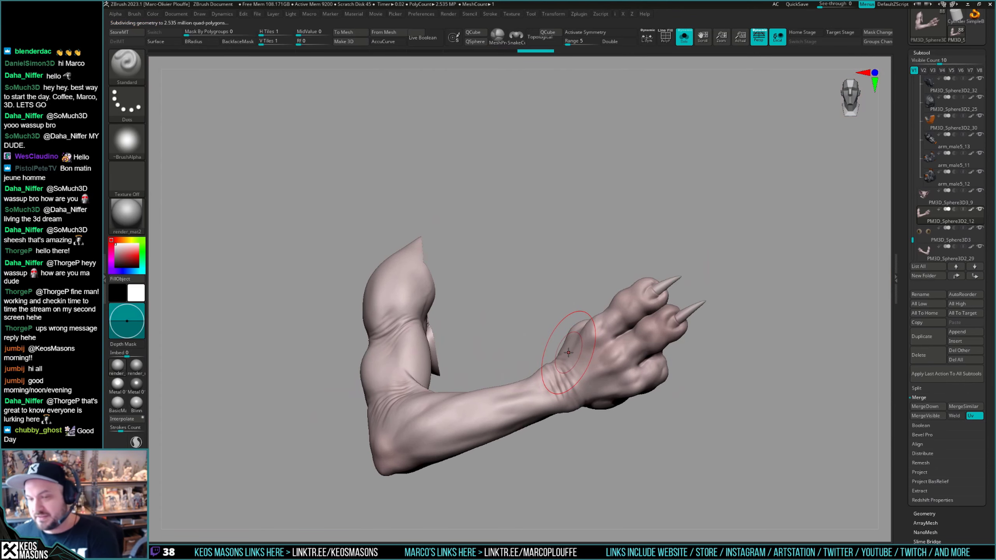
Select the eyes PM3D_Sphere3D3 and inspect their mesh up close.
click(949, 234)
alt+right_drag(630, 189, 617, 239)
ctrl+right_drag(617, 239, 570, 363)
alt+right_drag(581, 176, 570, 276)
mouse_move(570, 277)
ctrl+right_down()
mouse_move(562, 324)
mouse_move(555, 278)
mouse_move(582, 271)
mouse_move(584, 294)
mouse_move(674, 290)
mouse_move(788, 243)
ctrl+right_up()
Show all subtools and merge both arms and the eyes down into the cat head PM3D_Sphere3D3_9.
click(923, 201)
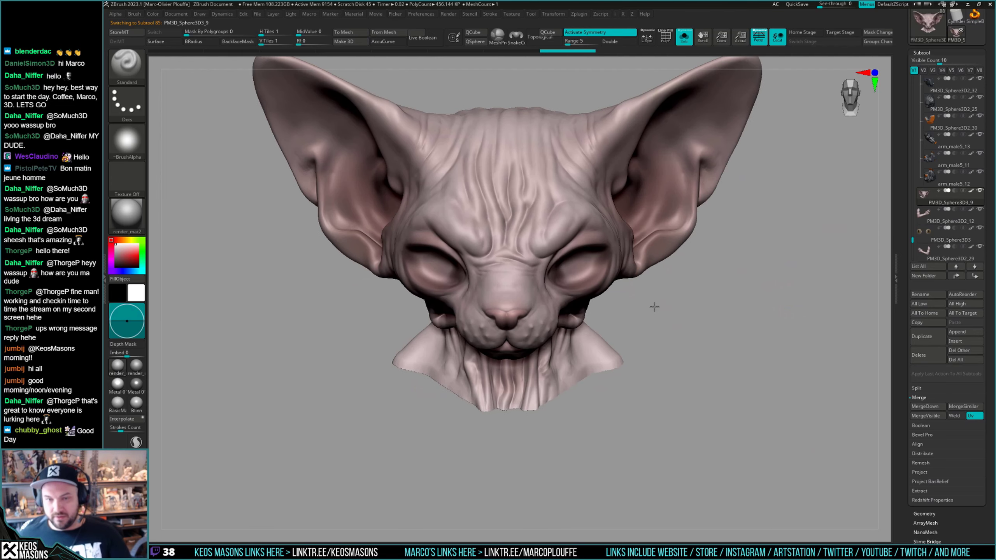
key(alt+s)
mouse_move(652, 307)
ctrl+right_down()
mouse_move(630, 323)
mouse_move(535, 277)
mouse_move(550, 287)
mouse_move(549, 244)
ctrl+right_up()
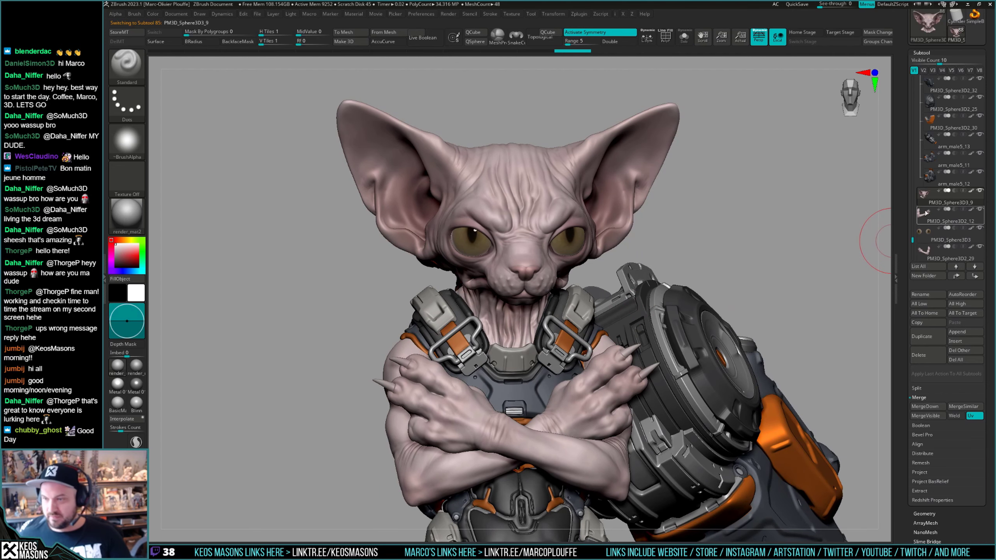
scroll(906, 355, down, 1)
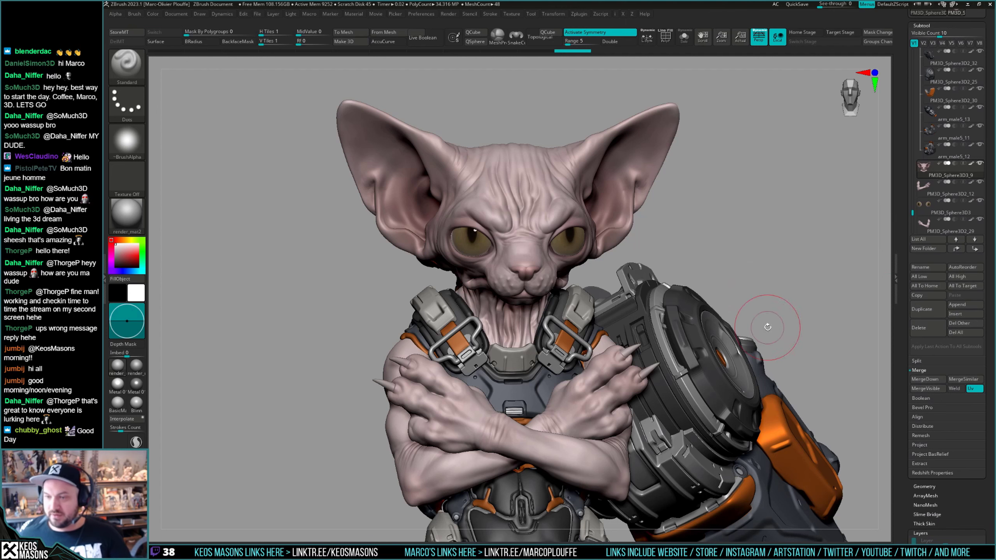
click(934, 383)
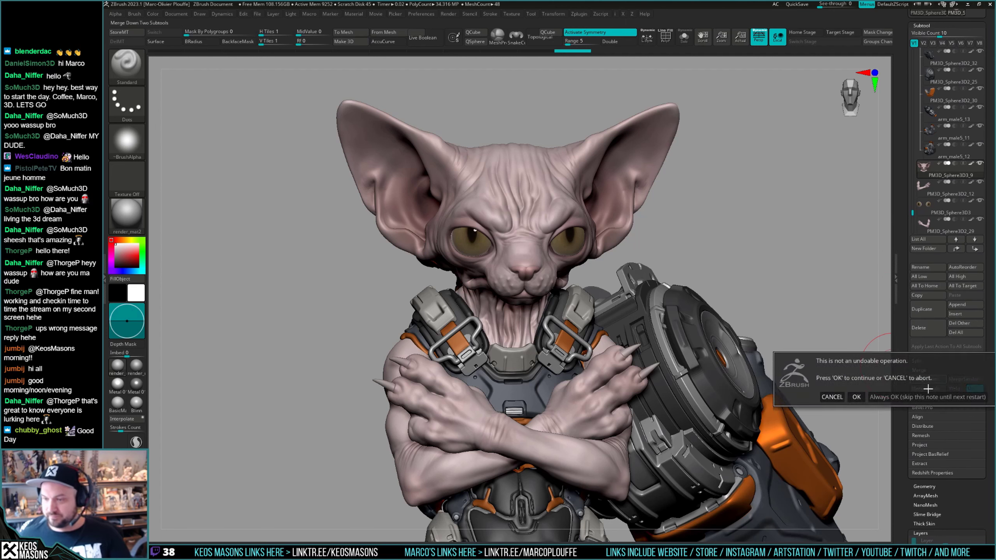
click(929, 391)
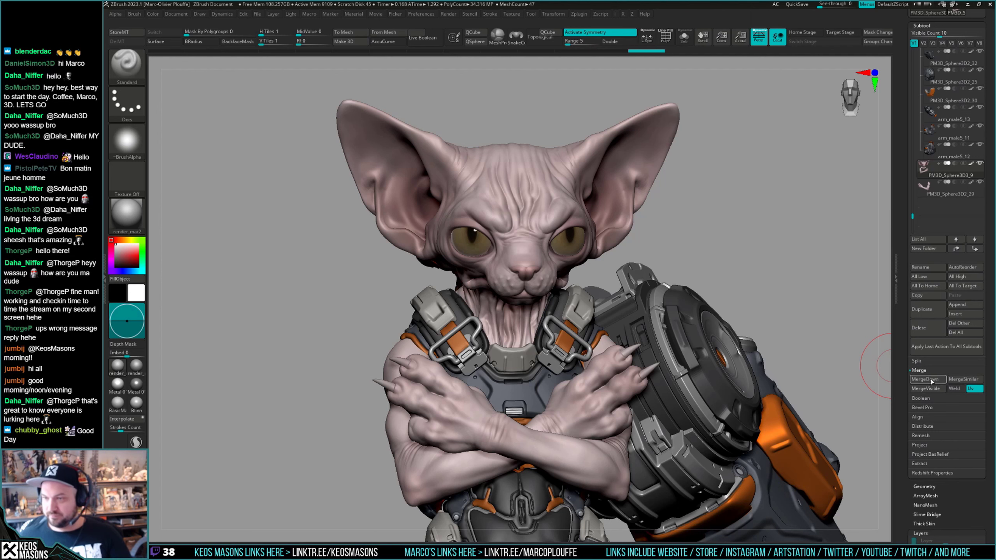
drag(730, 261, 868, 153)
Clone the merged organic mesh as a standalone tool and switch to that tool.
mouse_move(923, 173)
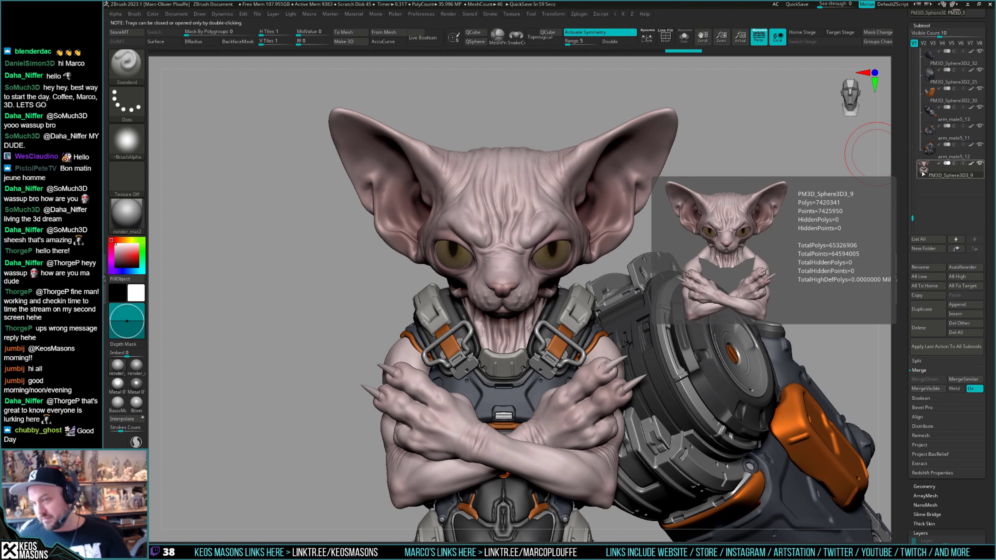
scroll(917, 102, up, 3)
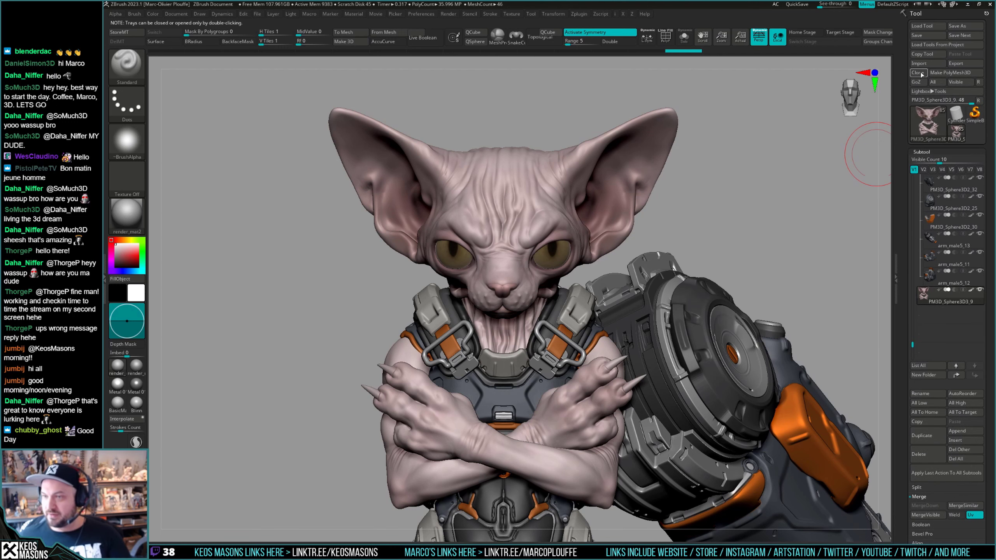
click(918, 74)
click(960, 136)
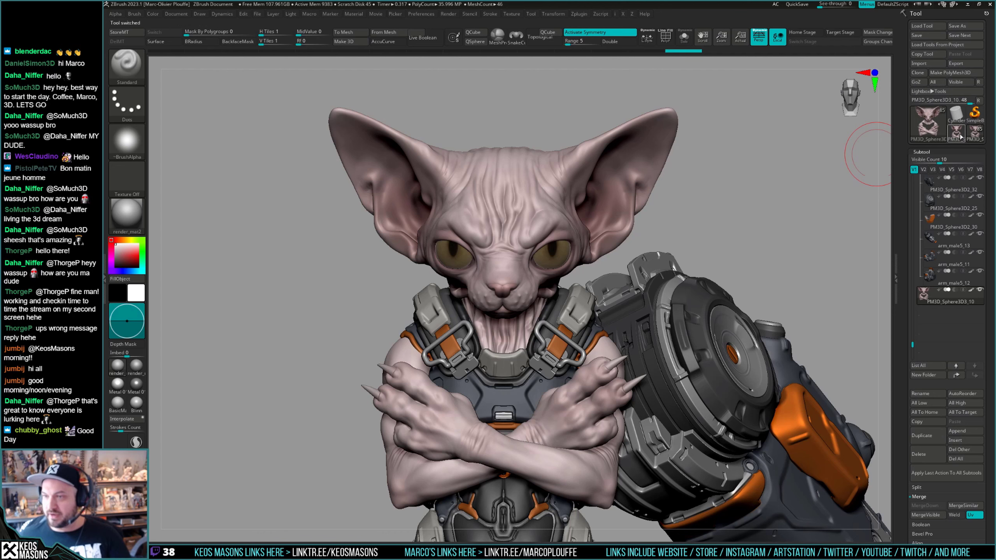
mouse_move(926, 186)
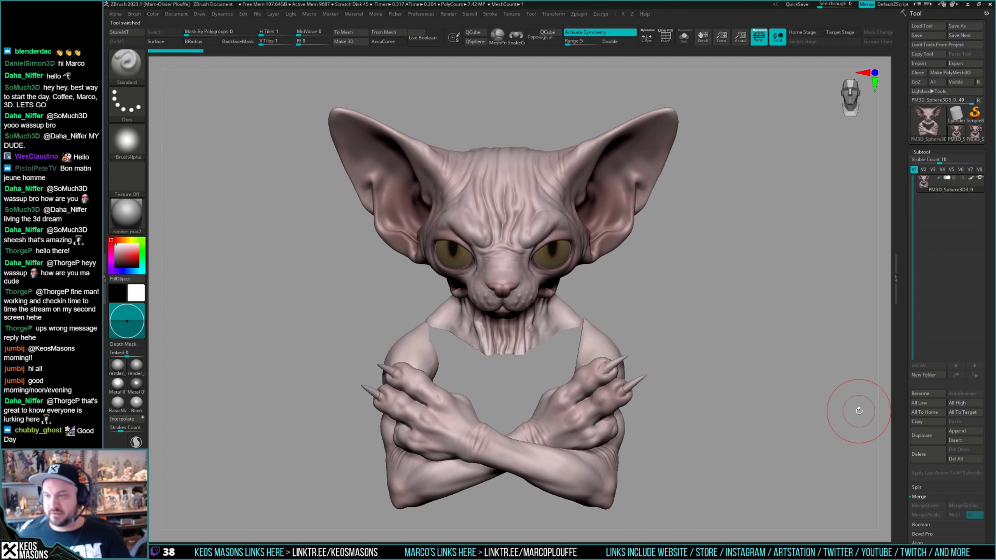
Duplicate the cloned organic mesh as a second subtool and check its wireframe.
mouse_move(858, 411)
mouse_down()
mouse_move(740, 300)
mouse_move(790, 296)
mouse_up()
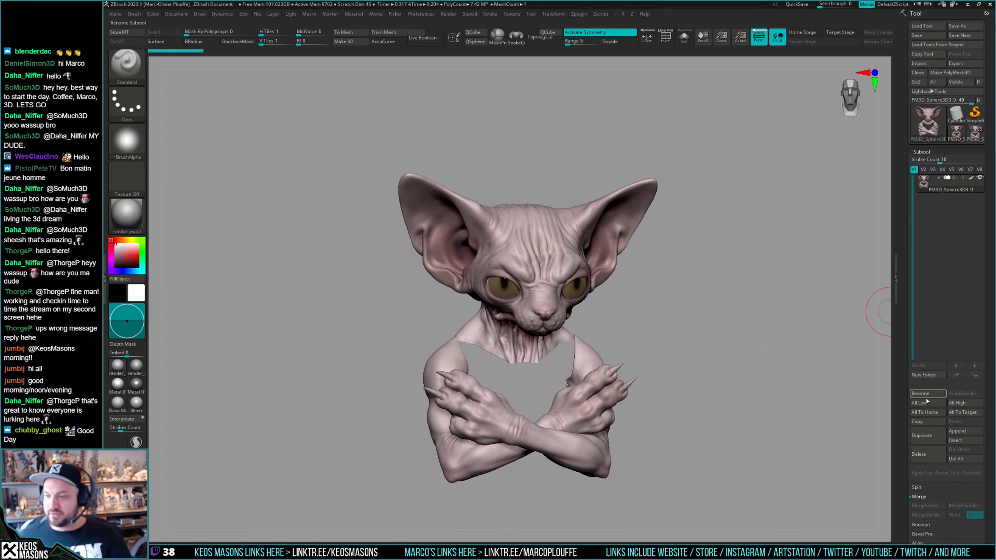
click(921, 436)
alt+drag(719, 275, 699, 243)
key(shift+f)
key(shift+f)
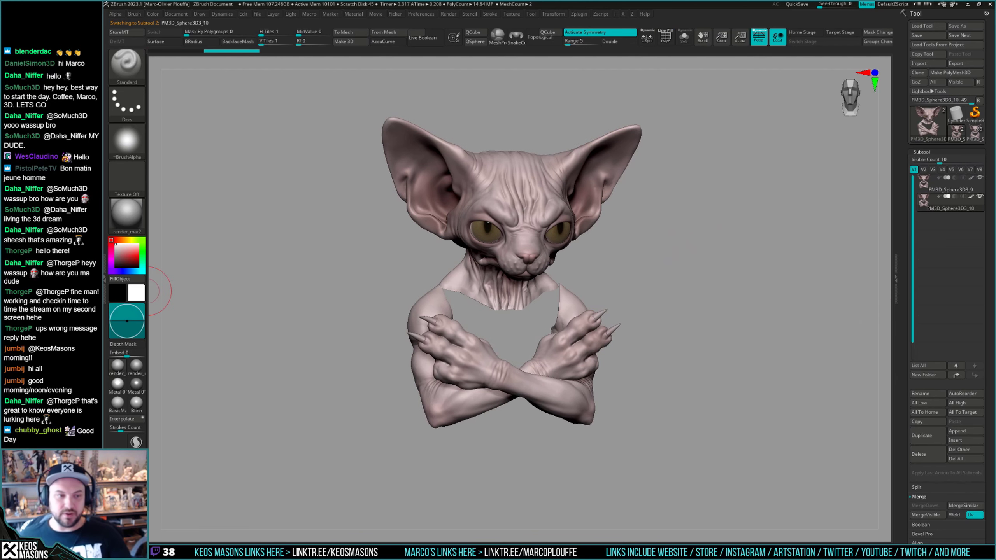
Enable Use and Keep Polypaint in Decimation Master and pre-process the duplicated subtool PM3D_Sphere3D3_10.
click(105, 279)
scroll(191, 179, down, 15)
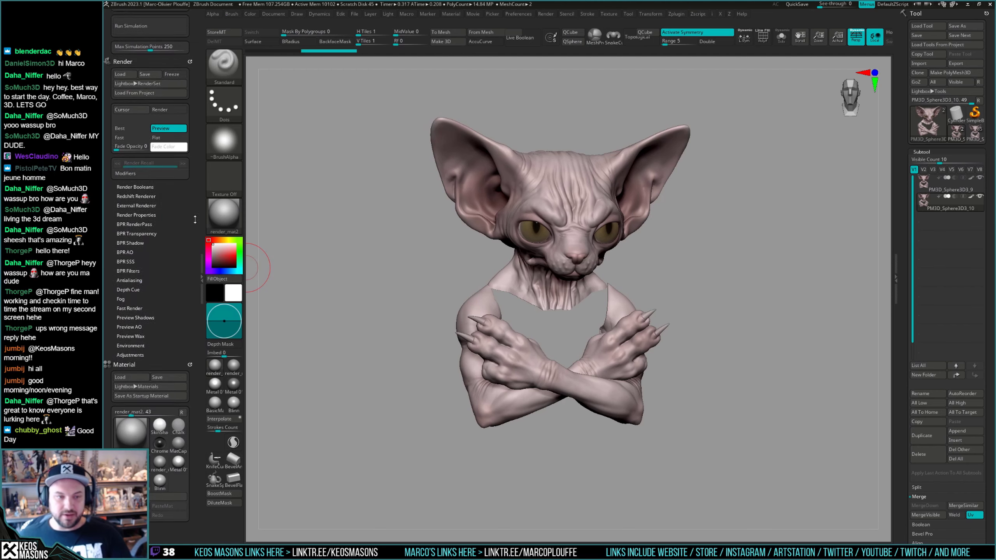
scroll(191, 180, down, 12)
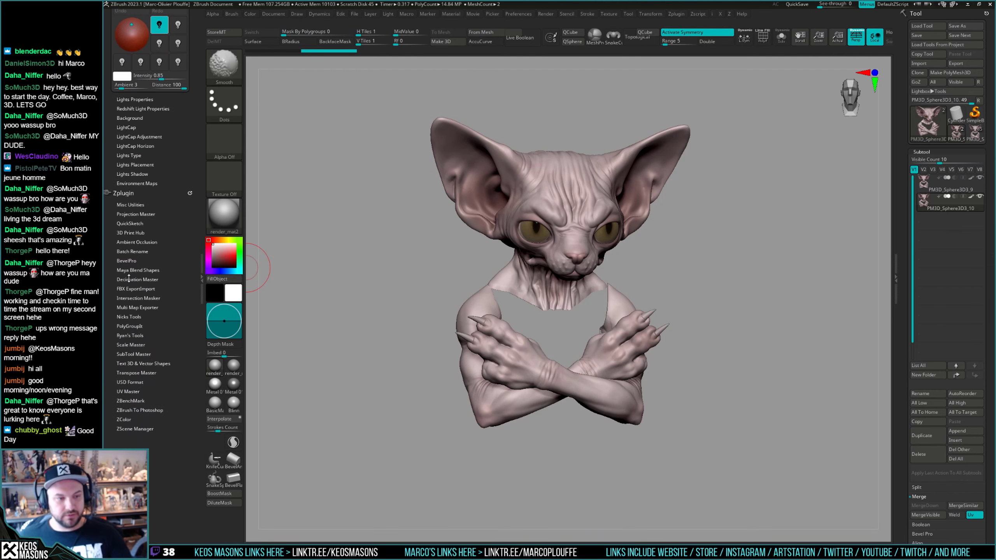
click(129, 279)
click(121, 316)
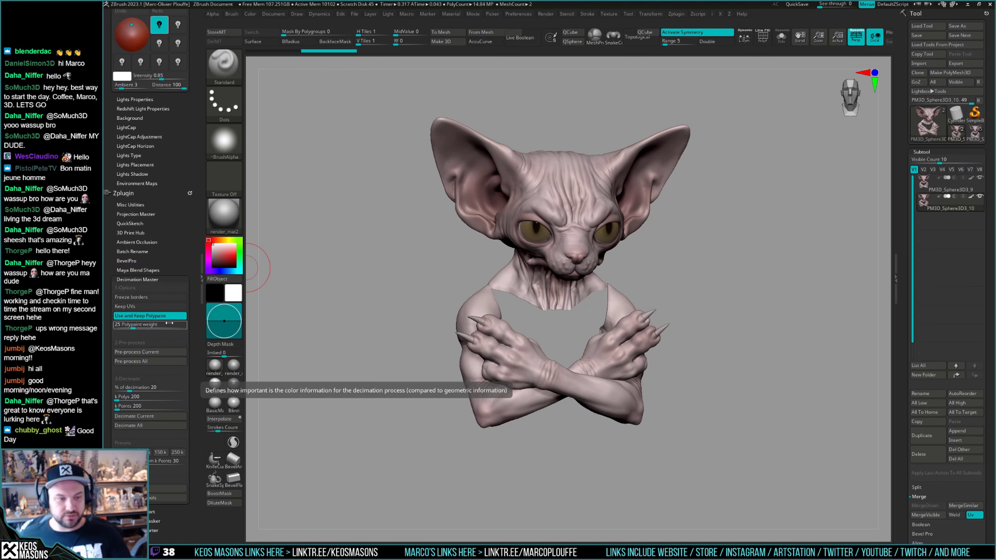
click(166, 352)
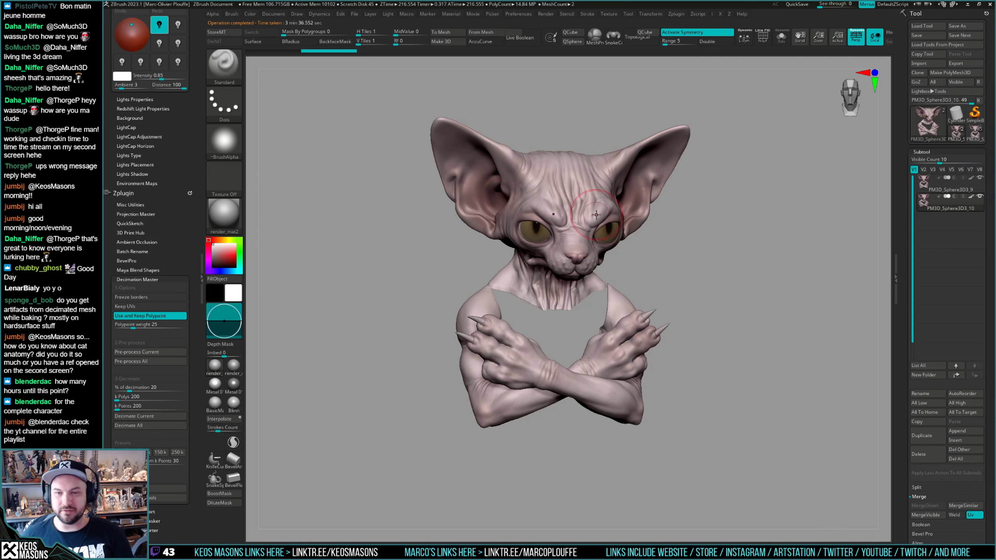
Examine the pre-processed cat head and arms and their wireframe before decimating.
right_drag(596, 214, 594, 193)
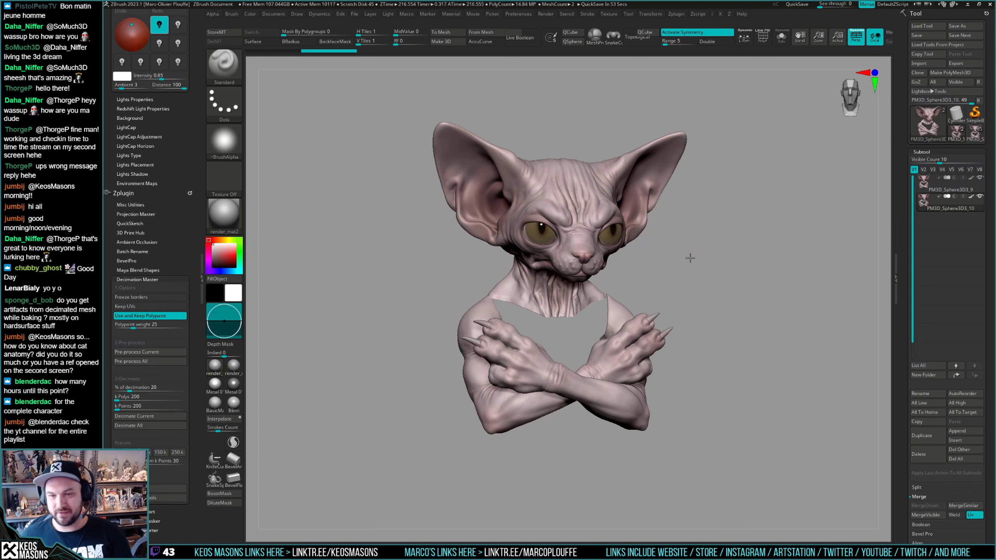
right_drag(689, 251, 666, 252)
key(shift+f)
key(shift+f)
mouse_move(578, 255)
alt+right_down()
mouse_move(589, 267)
mouse_move(583, 259)
alt+right_up()
key(shift+f)
key(shift+f)
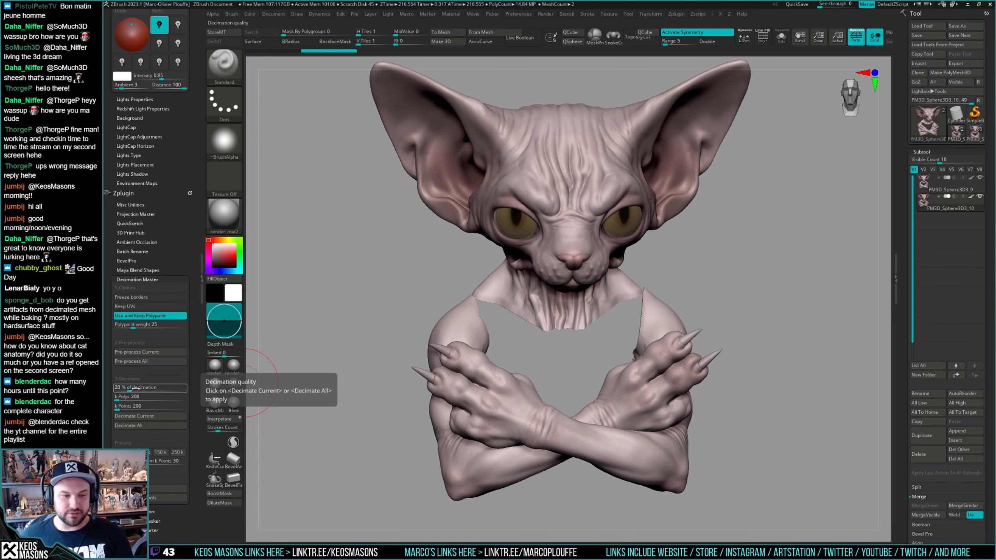
Set the decimation to 1300 k polys and 2 percent, and decimate the current subtool.
click(146, 398)
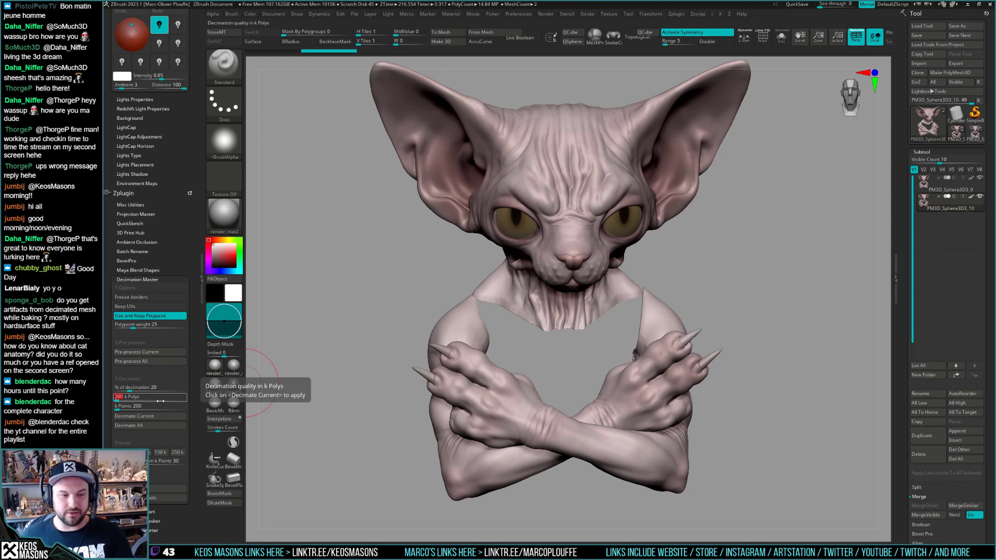
text(1300)
key(Return)
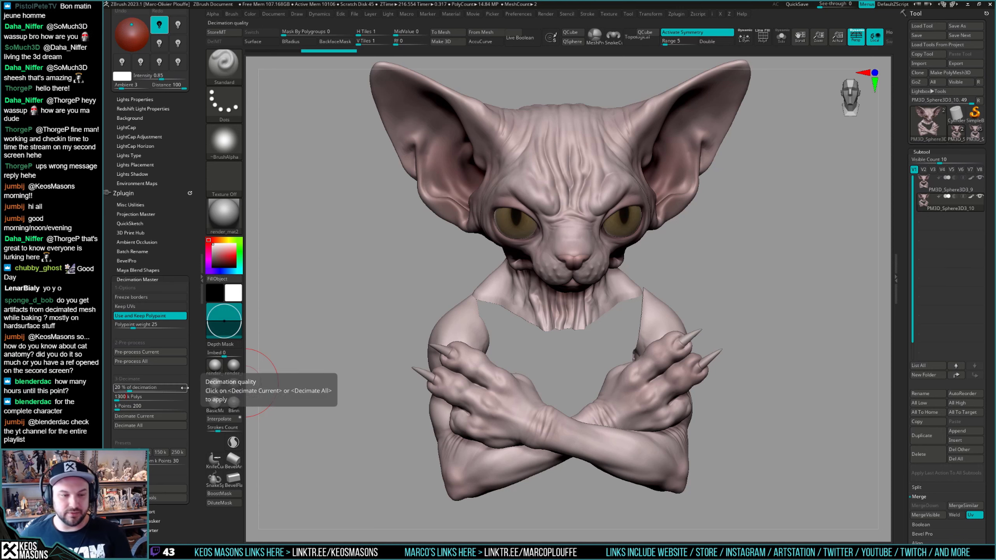
scroll(194, 384, down, 1)
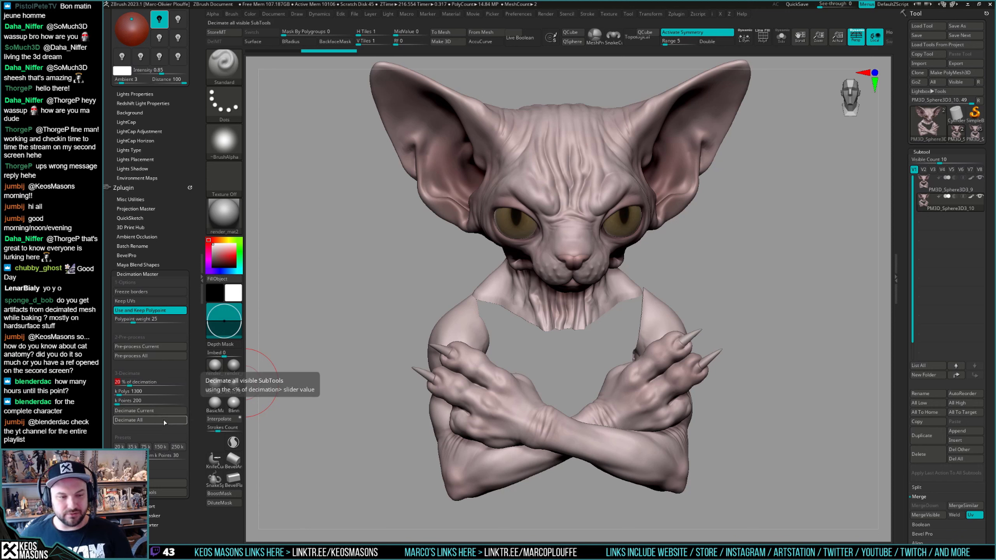
text(2)
drag(192, 401, 191, 391)
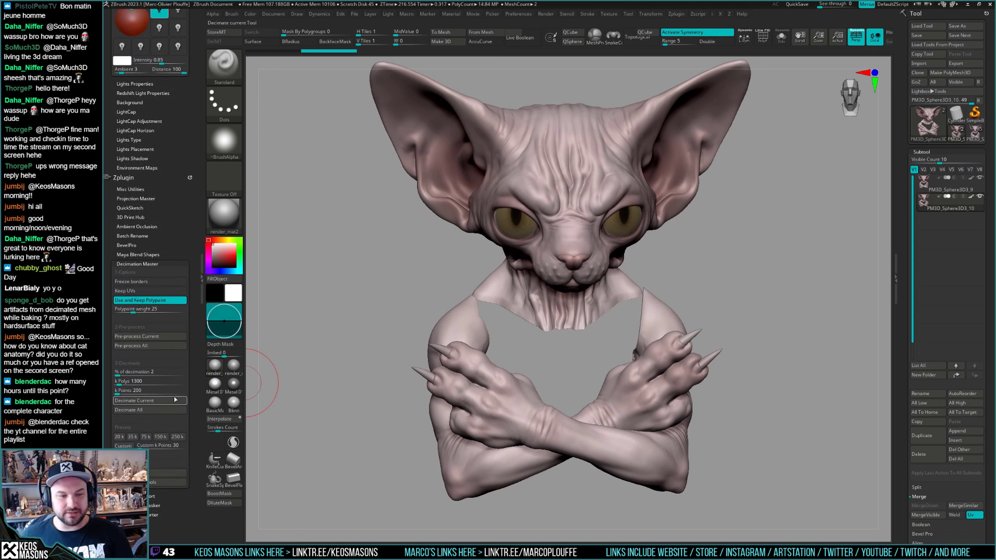
click(166, 401)
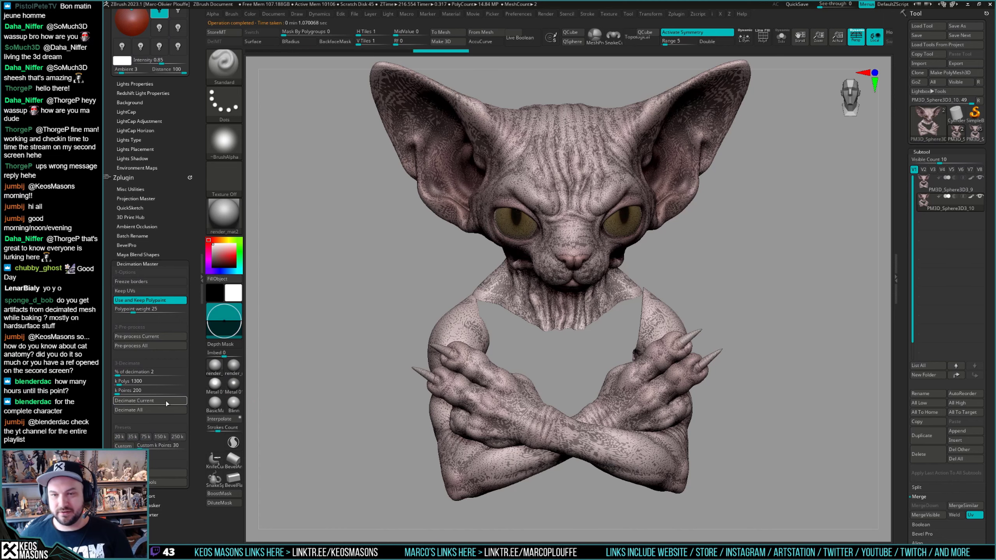
Isolate the decimated copy and check its wireframe and polygon count.
key(shift+alt+s)
scroll(568, 304, up, 5)
key(shift+f)
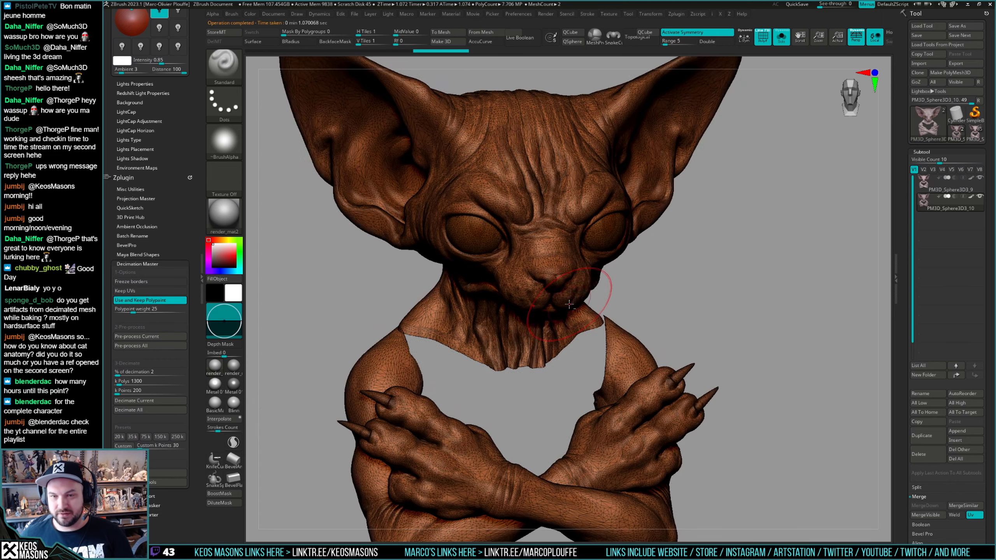
key(shift+f)
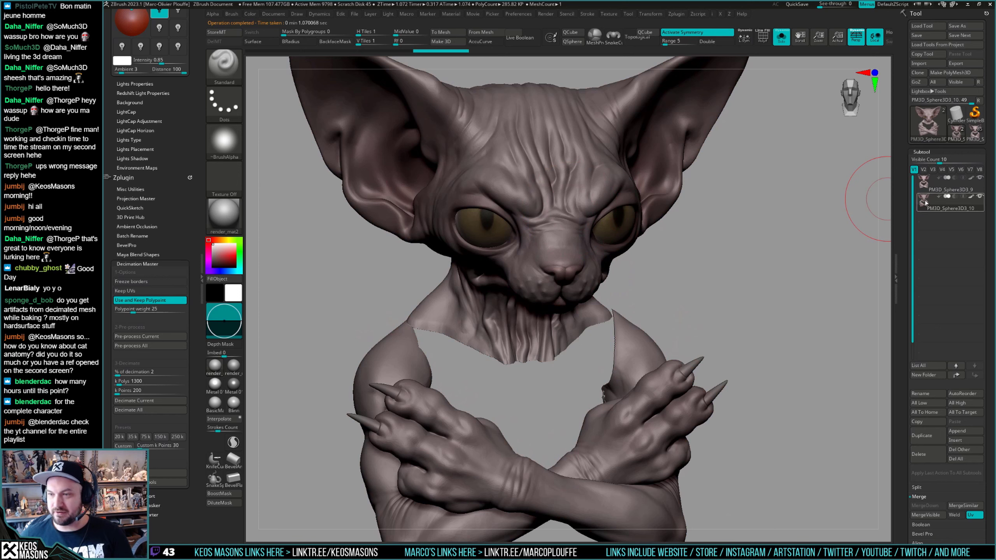
key(shift+f)
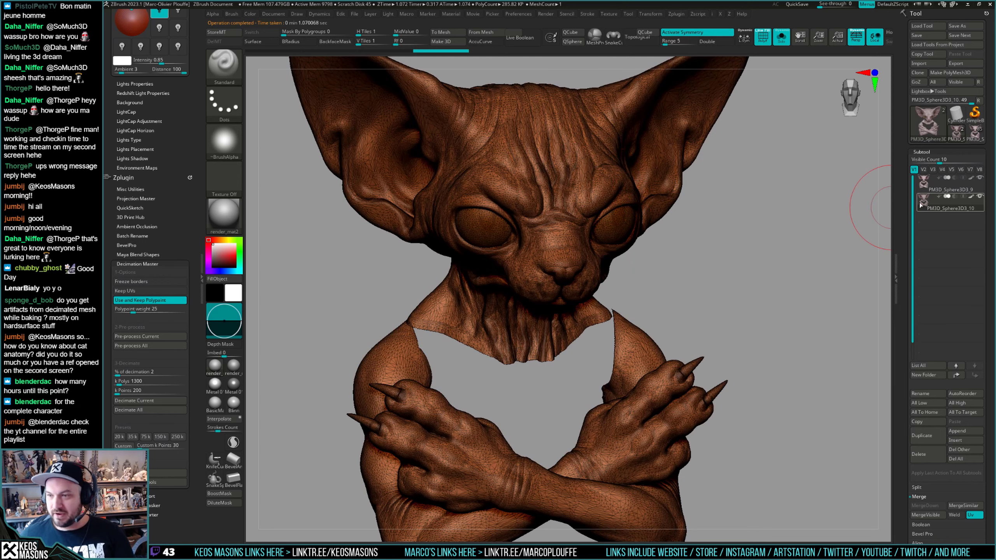
mouse_move(921, 205)
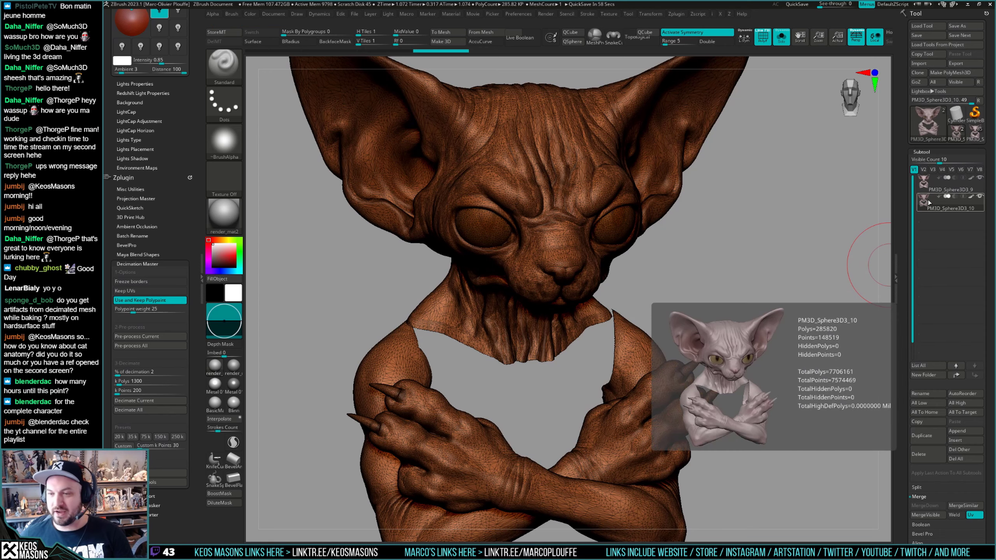
Compare the decimated head and neck with and without wireframe from a three-quarter view.
mouse_move(615, 243)
right_down()
mouse_move(554, 232)
mouse_move(551, 176)
mouse_move(549, 250)
mouse_move(599, 289)
mouse_move(544, 274)
mouse_move(540, 231)
mouse_move(588, 332)
mouse_move(539, 367)
right_up()
key(shift+f)
key(shift+f)
key(shift+f)
key(shift+f)
key(shift+f)
key(shift+f)
key(shift+f)
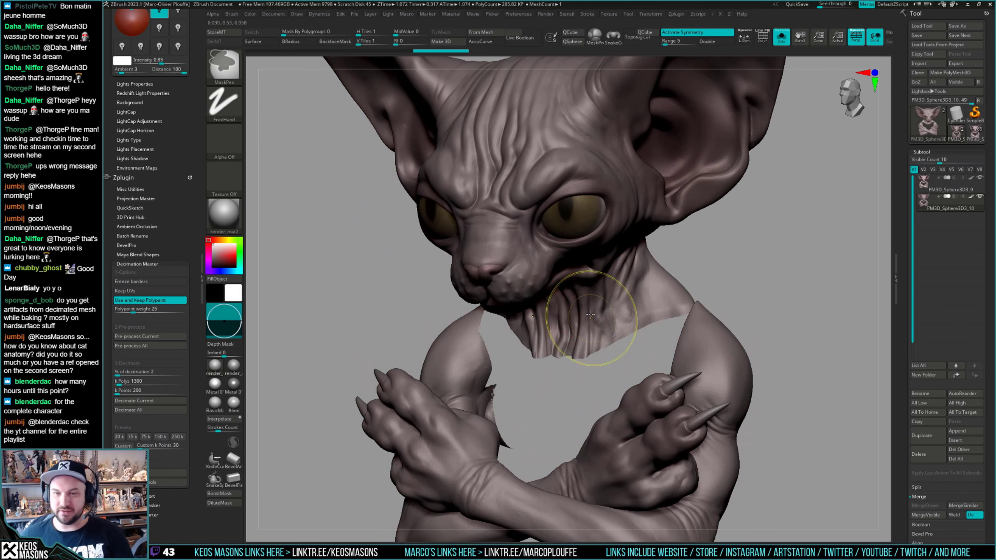
Examine the decimated surface of the neck and crossed arms up close, with and without wireframe.
ctrl+right_drag(590, 315, 572, 271)
mouse_move(572, 270)
shift+right_down()
mouse_move(551, 235)
mouse_move(564, 290)
mouse_move(570, 271)
mouse_move(582, 299)
mouse_move(549, 290)
mouse_move(505, 337)
mouse_move(527, 271)
mouse_move(529, 334)
mouse_move(535, 281)
mouse_move(545, 275)
mouse_move(565, 300)
mouse_move(543, 235)
mouse_move(552, 205)
mouse_move(583, 292)
mouse_move(585, 247)
mouse_move(603, 306)
mouse_move(614, 337)
mouse_move(603, 365)
mouse_move(502, 366)
mouse_move(434, 329)
shift+right_up()
key(shift+f)
key(shift+f)
key(f)
key(f)
key(shift+f)
key(shift+f)
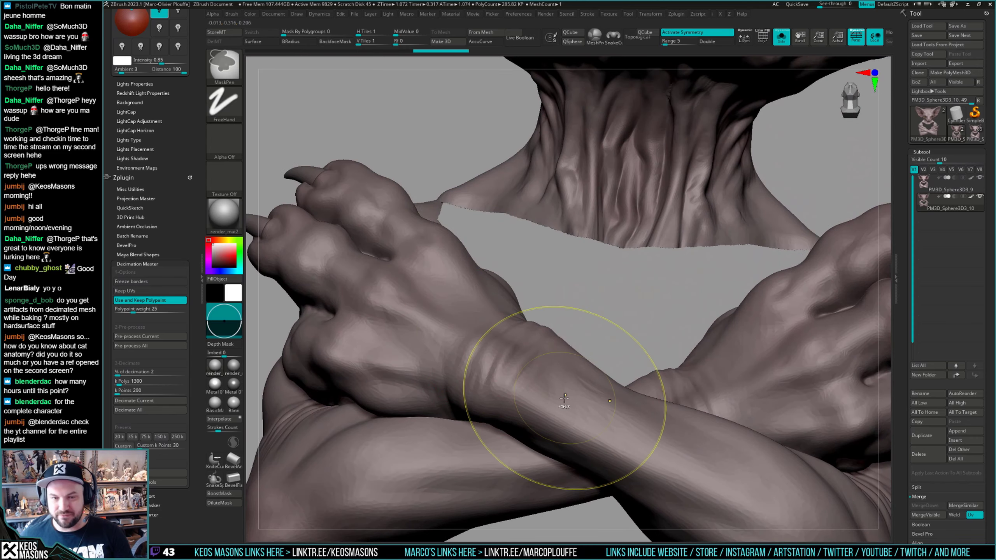
key(f)
shift+right_drag(564, 398, 588, 334)
key(shift+f)
key(shift+f)
right_drag(602, 299, 689, 273)
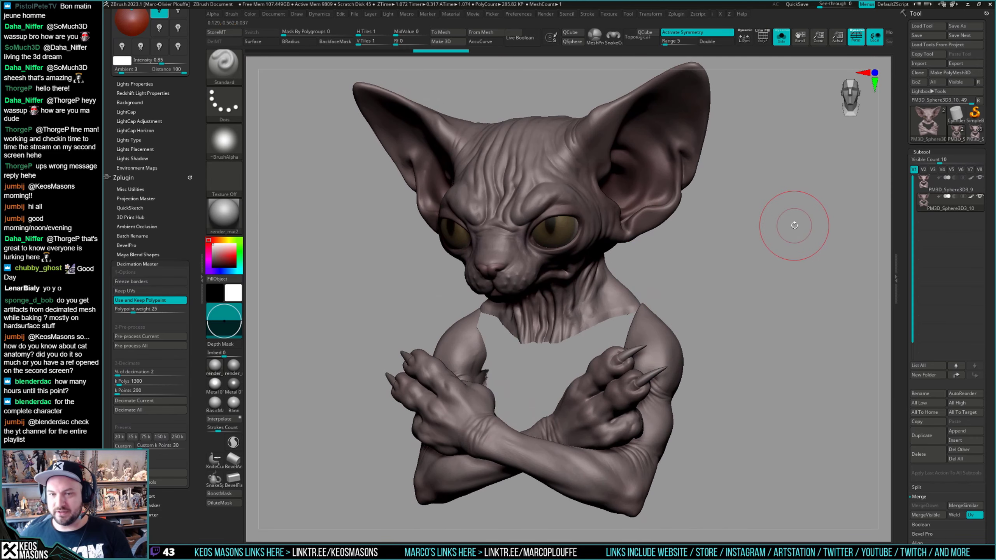
Start saving the tool and create and open a folder named render inside the megagato project folder.
key(ctrl+s)
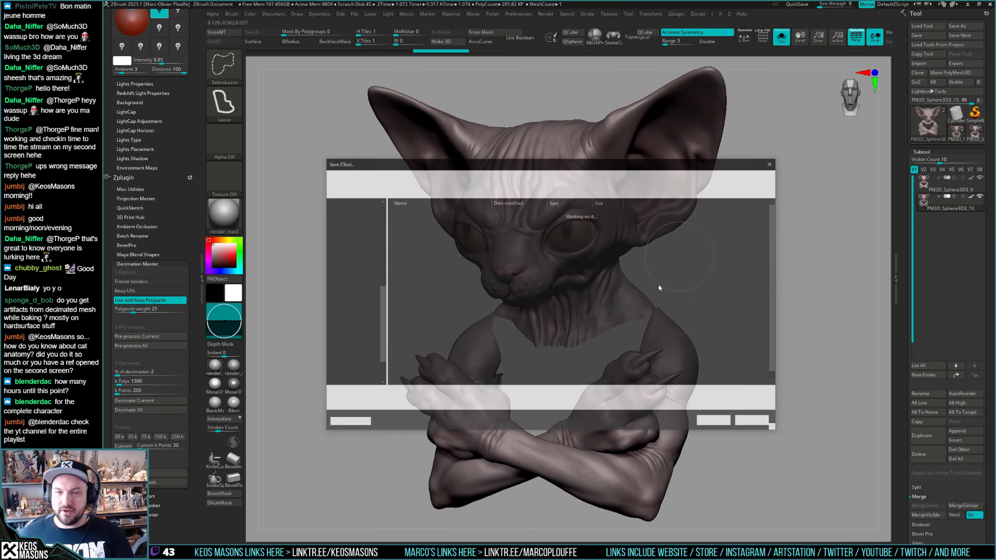
right_click(581, 275)
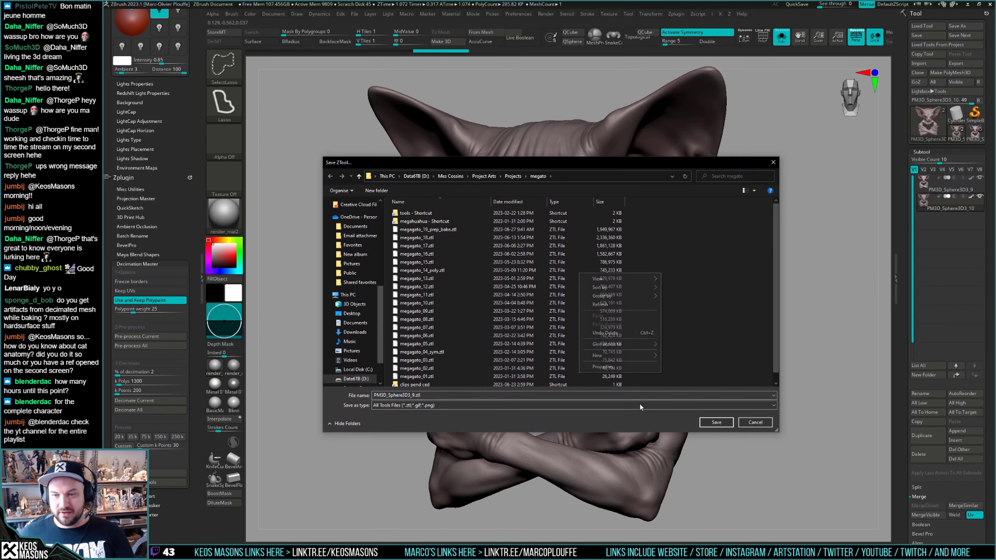
mouse_move(628, 355)
click(670, 354)
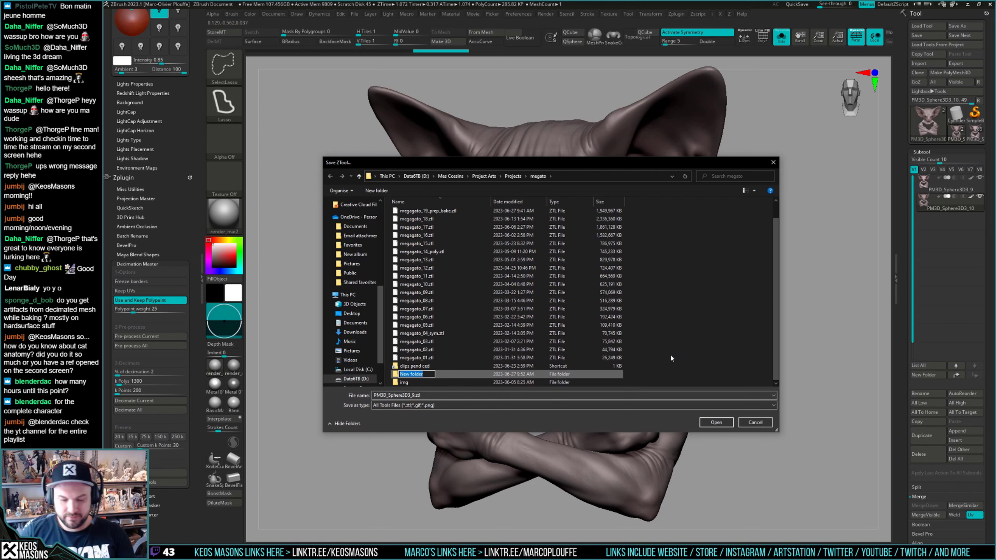
text(render)
key(Return)
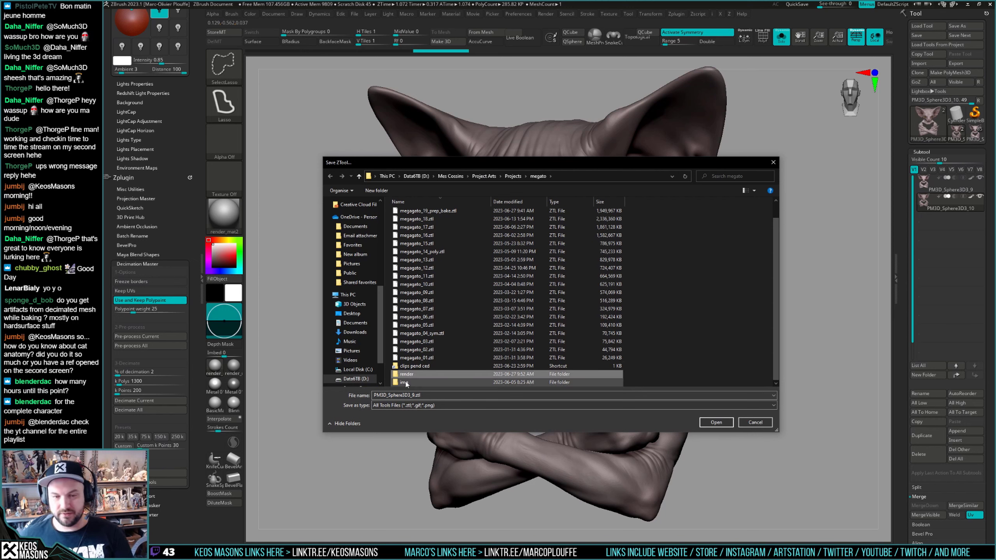
double_click(561, 374)
Create a folder named bake files inside render and save the tool there as skin.
right_click(575, 293)
mouse_move(541, 378)
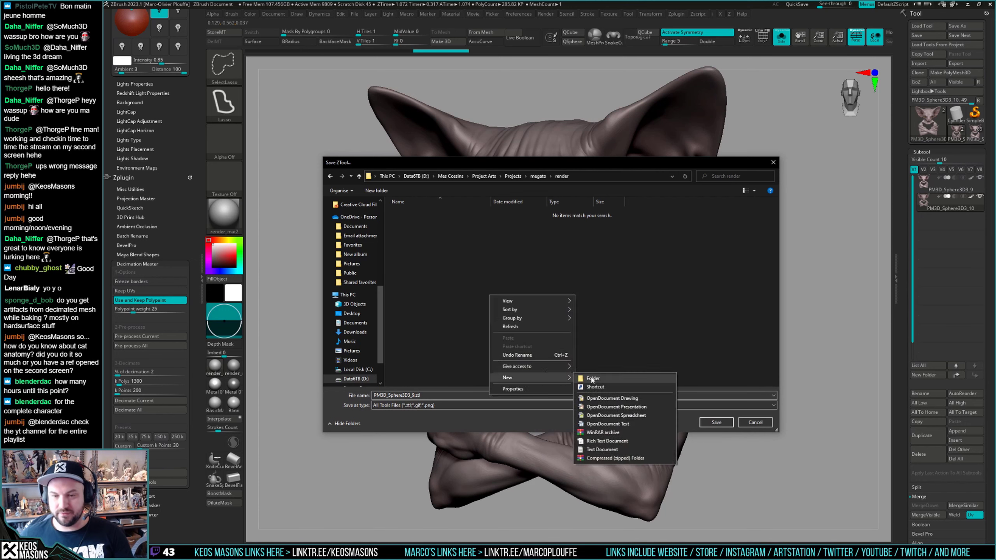
click(592, 379)
text(bake)
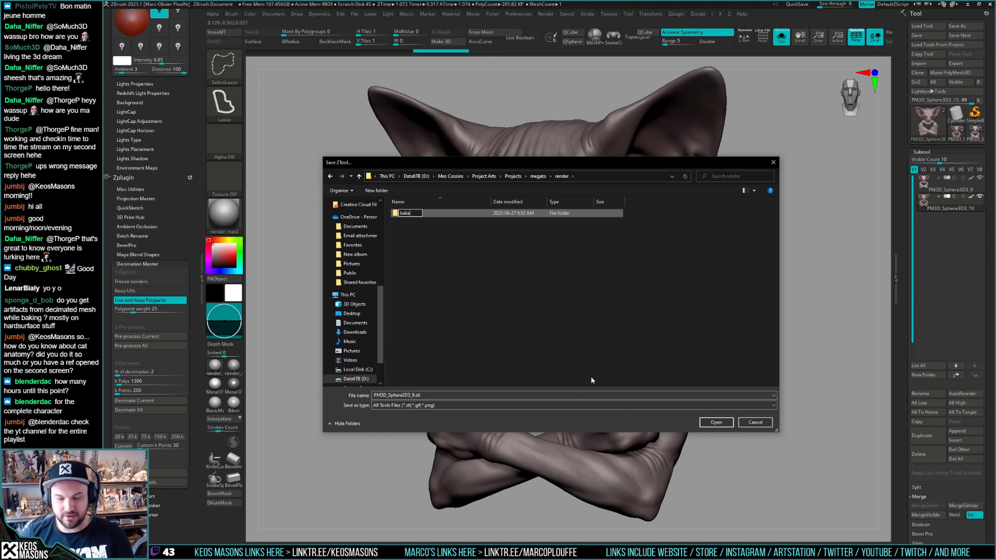
text( files)
key(Return)
key(Return)
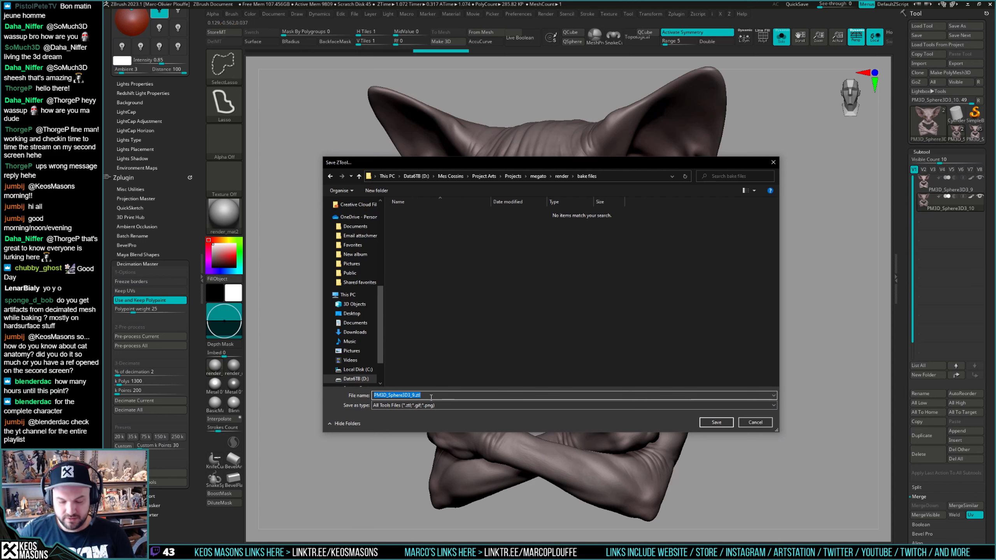
text(skin)
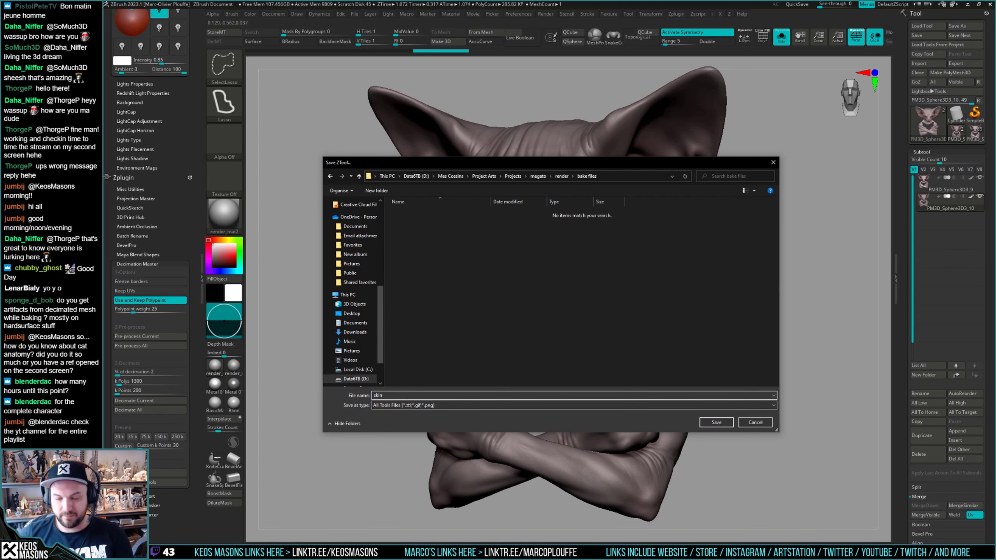
key(Return)
Compare the wireframes and polygon counts of the decimated copy and the original skin subtool.
drag(679, 222, 794, 223)
click(931, 203)
key(shift+f)
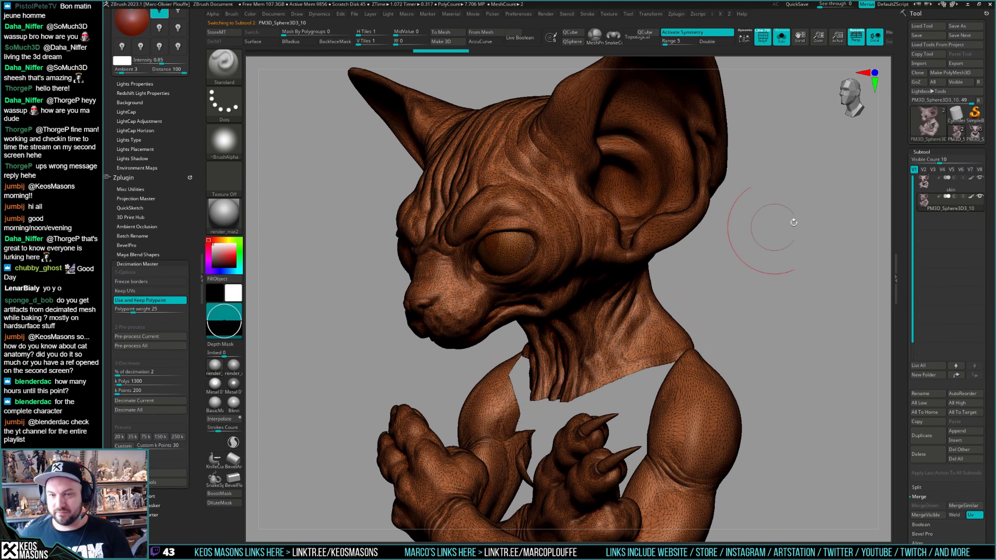
click(930, 187)
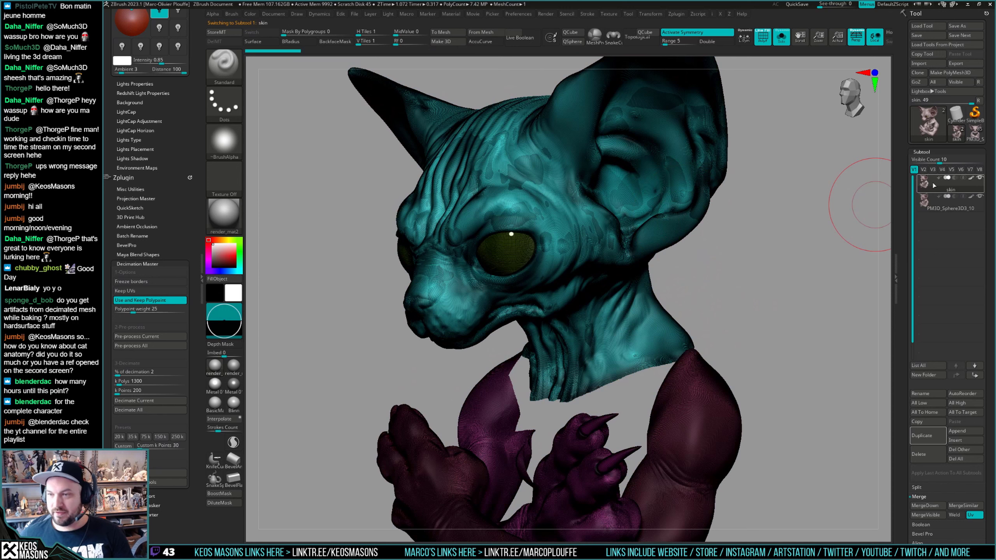
mouse_move(926, 185)
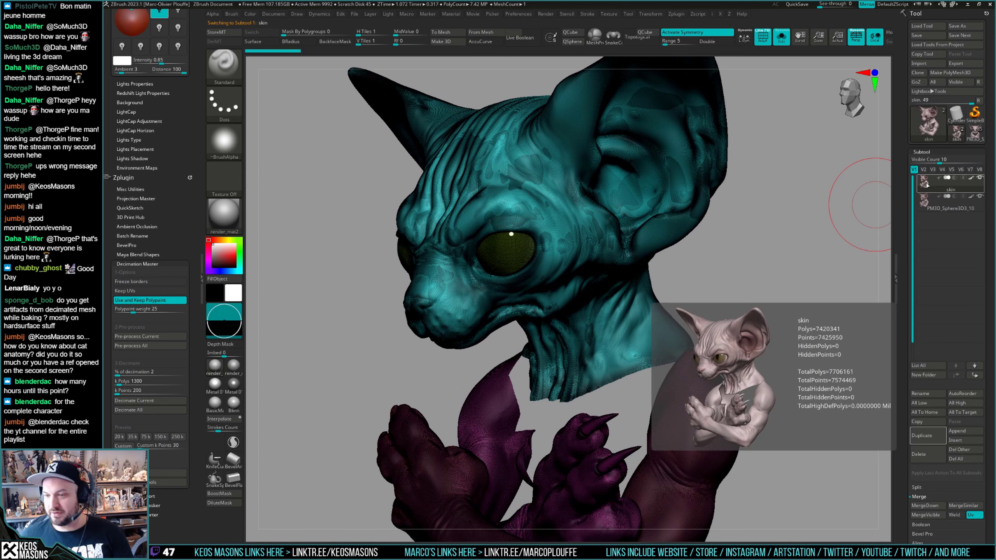
mouse_move(924, 207)
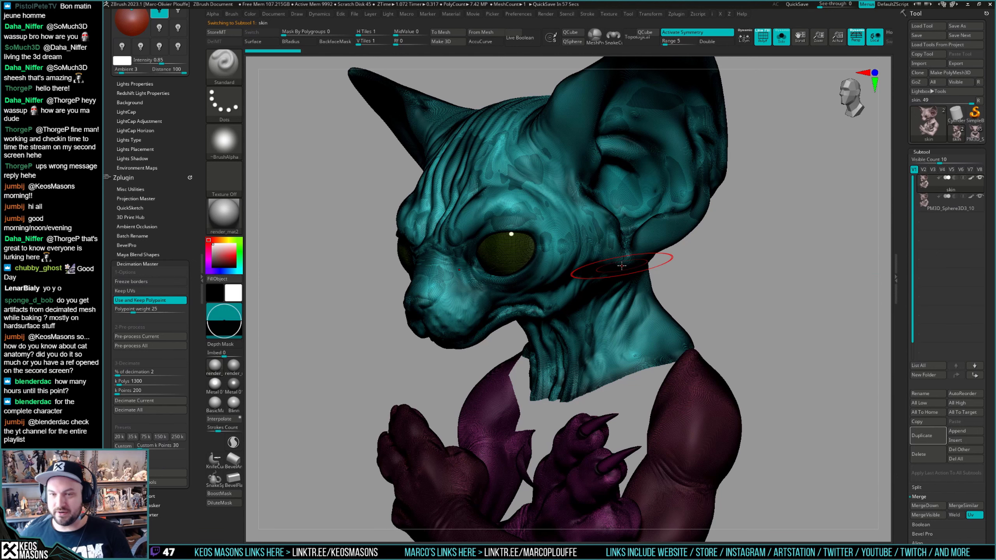
key(f)
key(shift+f)
drag(579, 278, 702, 247)
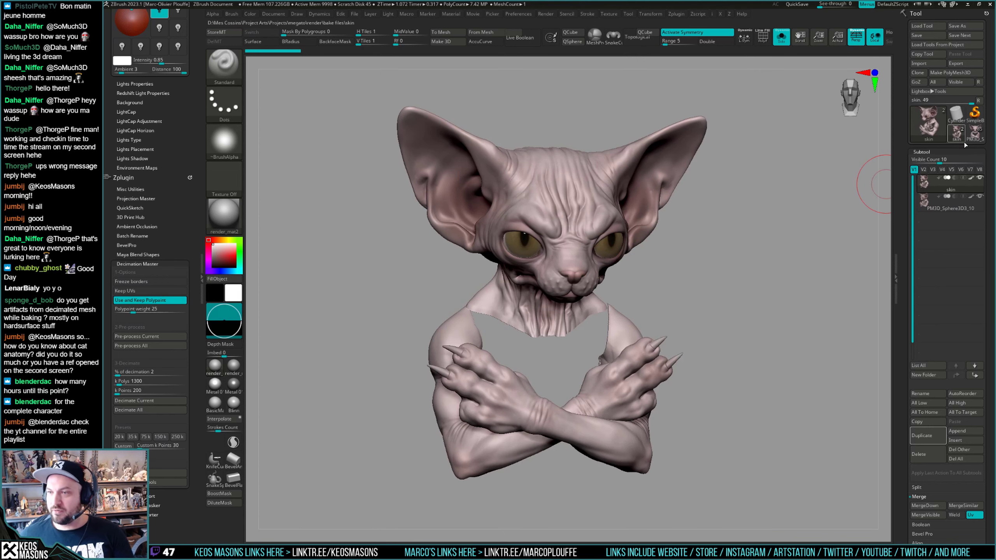
Switch back to the full character tool and delete its merged organic subtool PM3D_Sphere3D3_10.
click(975, 133)
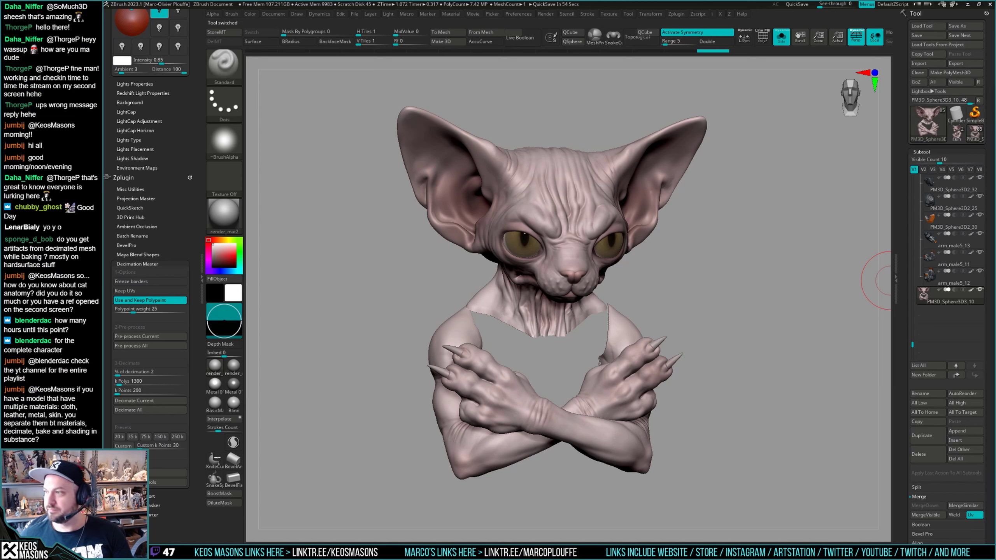
drag(766, 219, 752, 223)
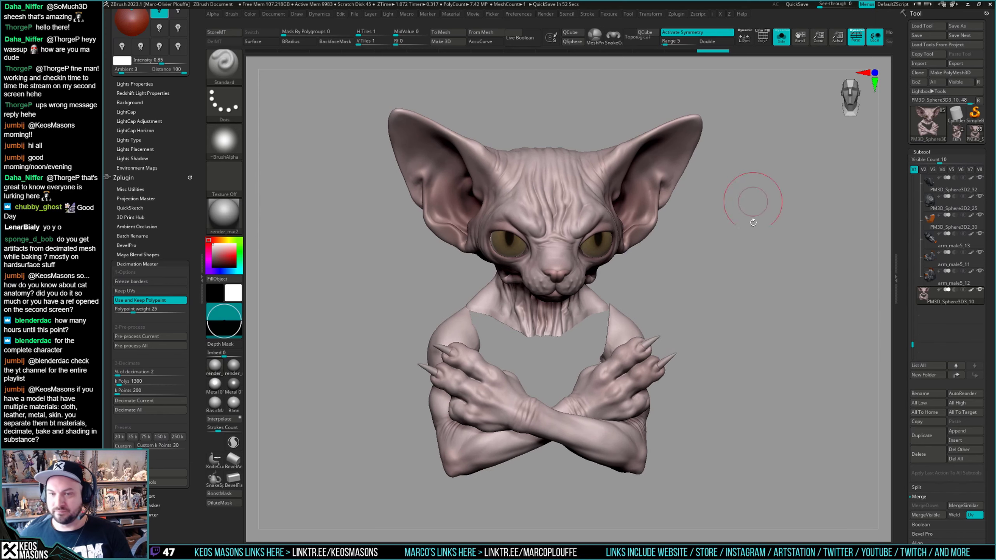
drag(873, 347, 827, 351)
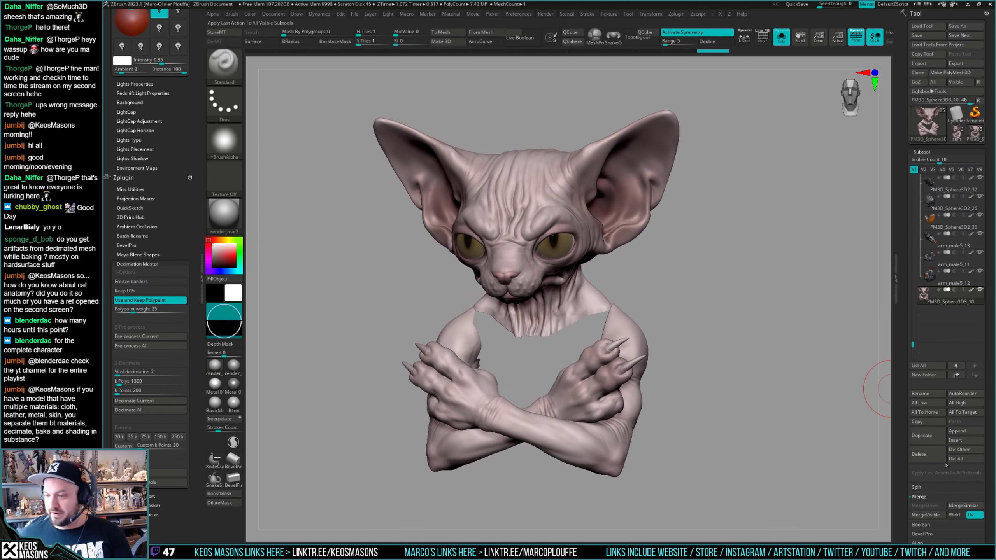
click(929, 455)
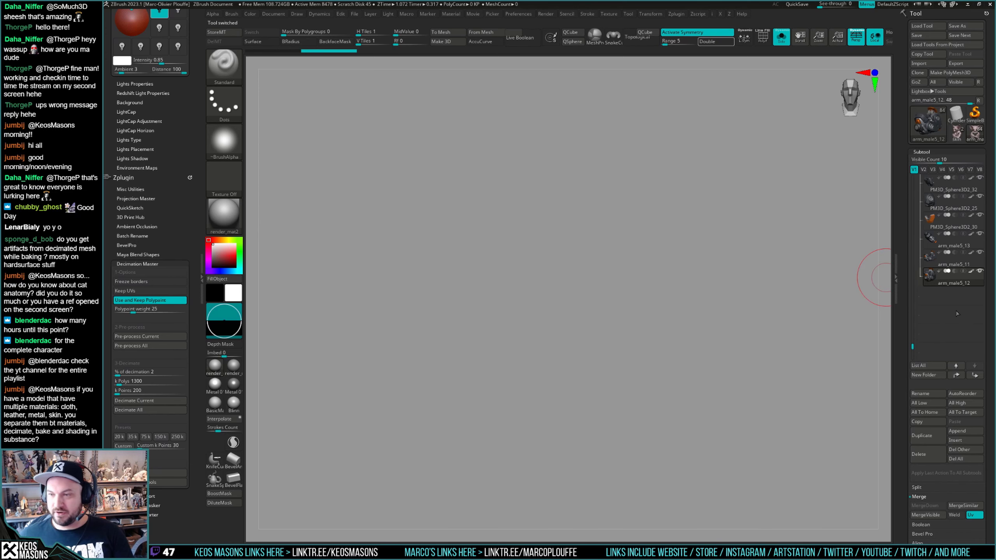
Leave solo view and examine the remaining hard-surface parts of the mech, switching back from the skin tool to the full character.
key(alt+s)
alt+right_drag(673, 280, 551, 196)
alt+right_drag(510, 373, 539, 240)
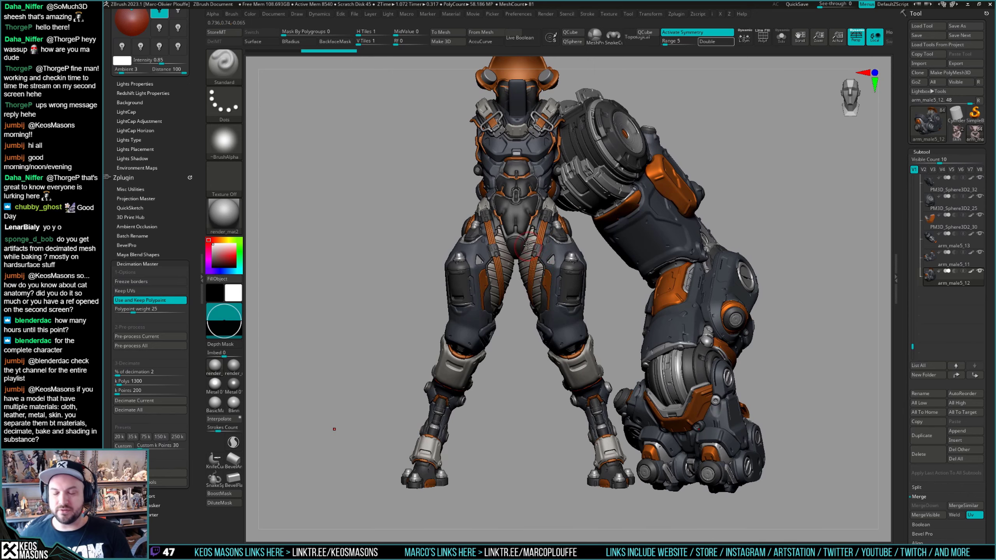
right_drag(527, 245, 531, 220)
alt+right_drag(526, 162, 562, 178)
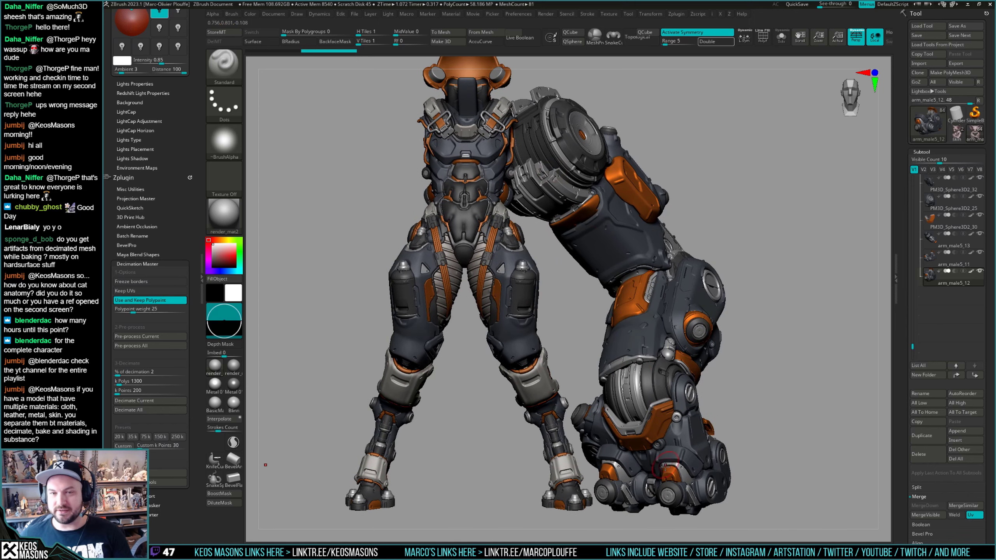
alt+right_drag(266, 446, 321, 459)
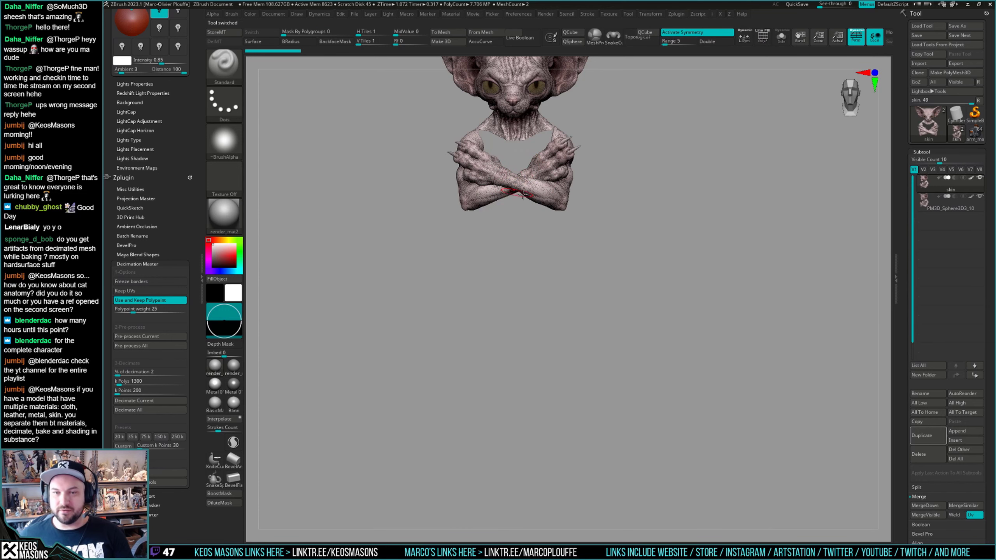
click(976, 136)
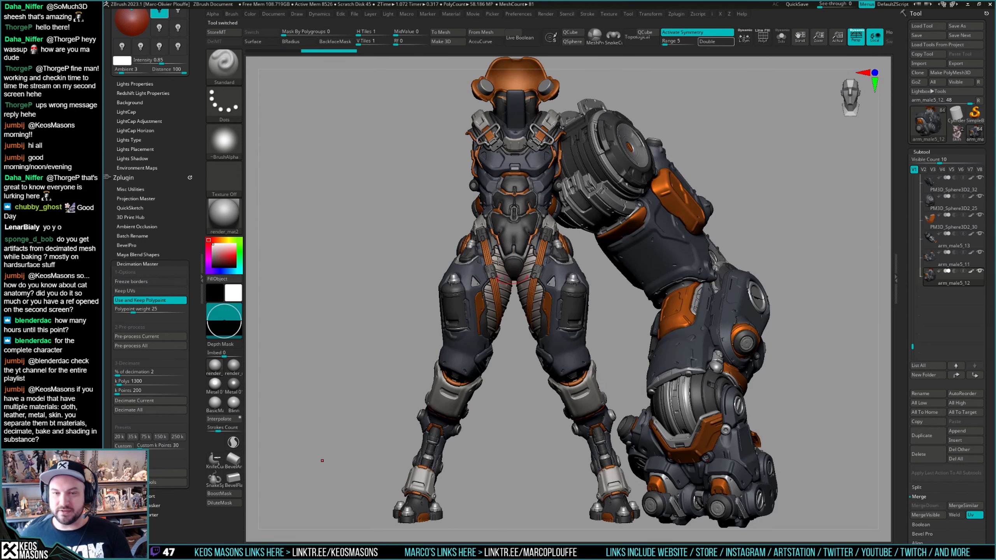
mouse_move(498, 262)
right_down()
mouse_move(647, 263)
mouse_move(509, 263)
right_up()
mouse_move(604, 317)
right_down()
mouse_move(494, 316)
mouse_move(575, 305)
mouse_move(550, 289)
right_up()
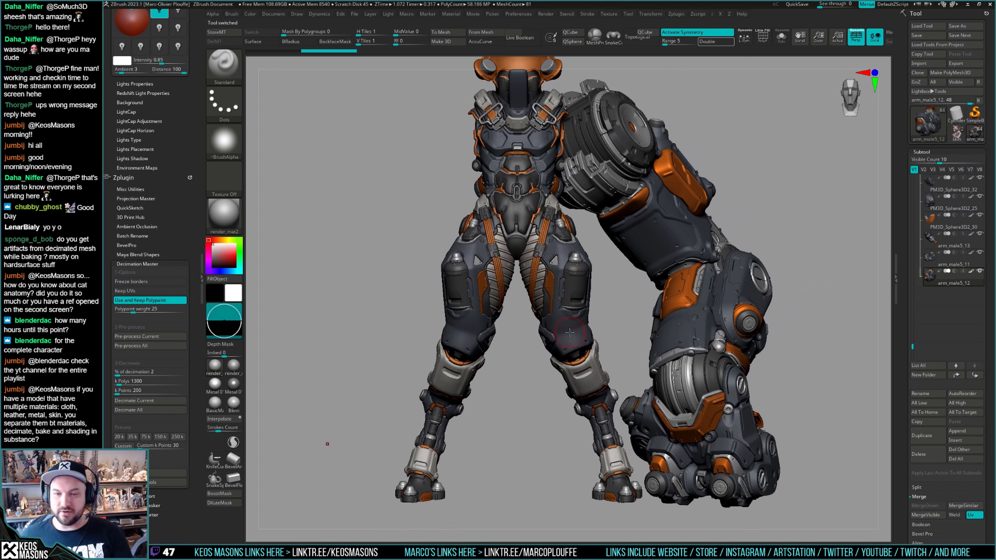
Isolate the shin armour PM3D_Cylinder3D1_6, then select the lower-leg mesh PM3D_Sphere3D2_8 and check its wireframe.
key(alt+s)
alt+right_drag(536, 391, 549, 343)
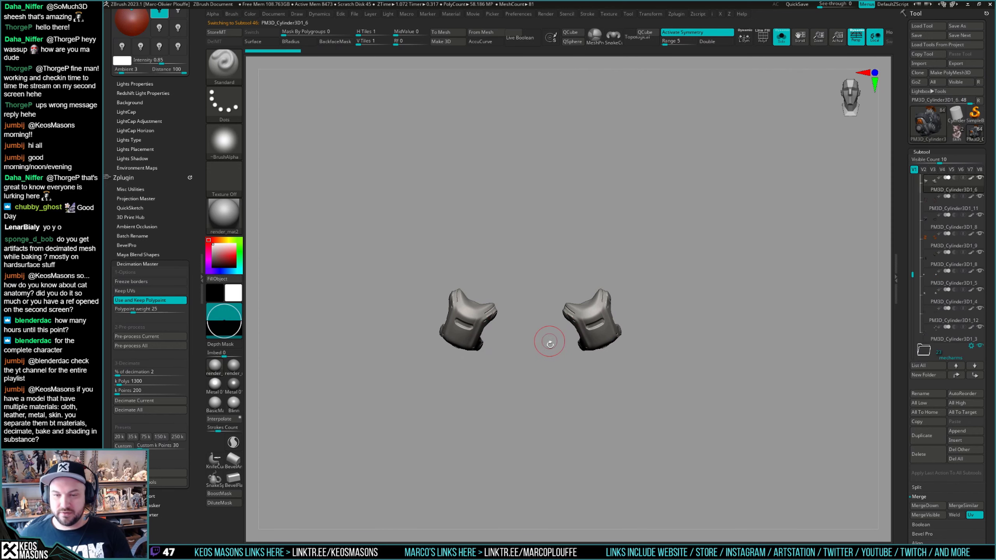
key(alt+s)
key(shift+f)
key(shift+f)
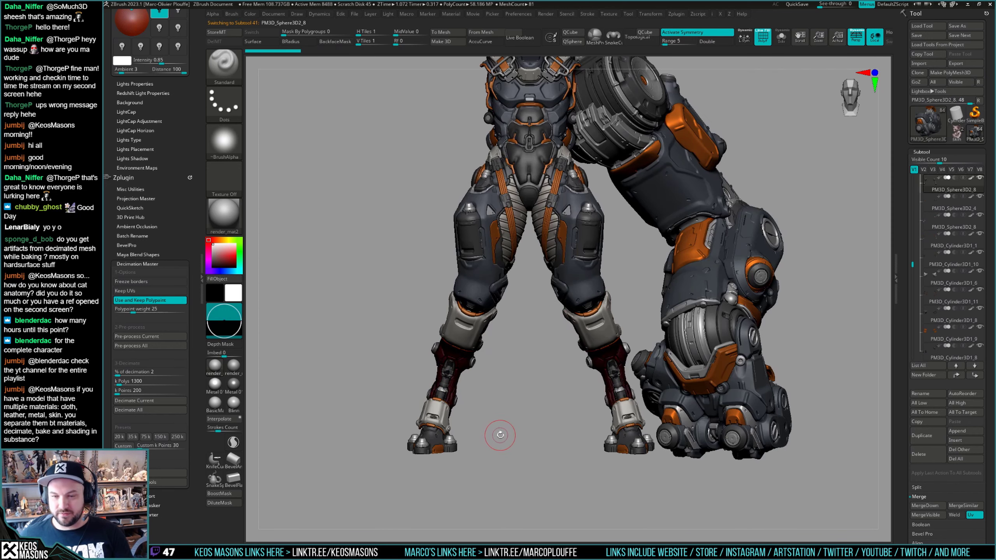
alt+right_drag(531, 303, 551, 345)
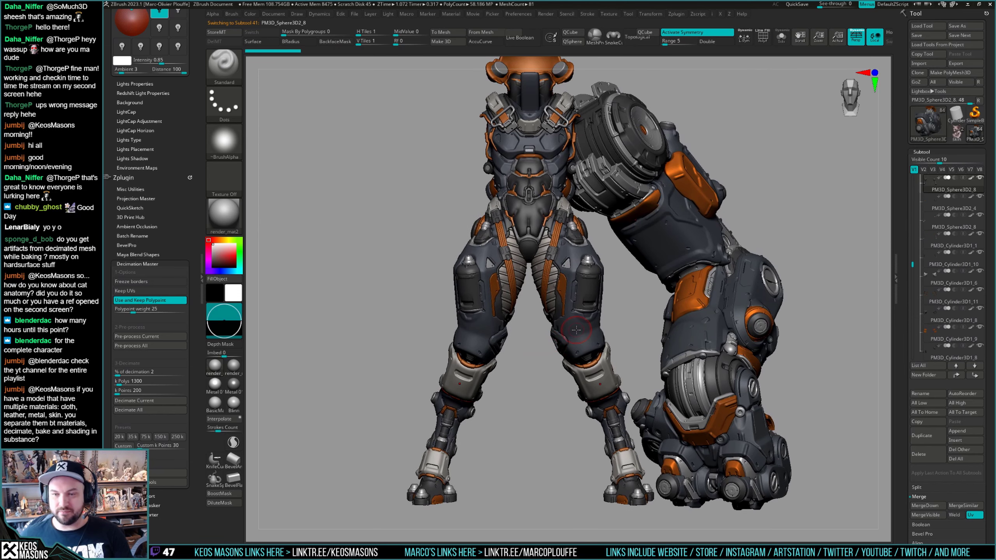
right_drag(578, 311, 580, 334)
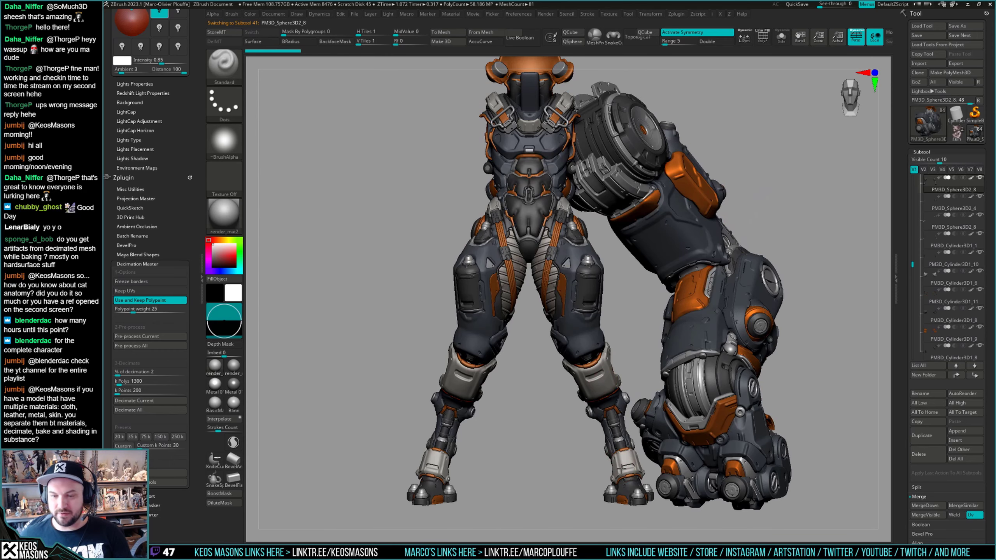
Select the ankle armour PM3D_Cylinder3D1_4 and isolate it for inspection.
alt+click(622, 468)
key(alt+s)
alt+right_drag(625, 417, 610, 372)
key(alt+s)
key(alt+s)
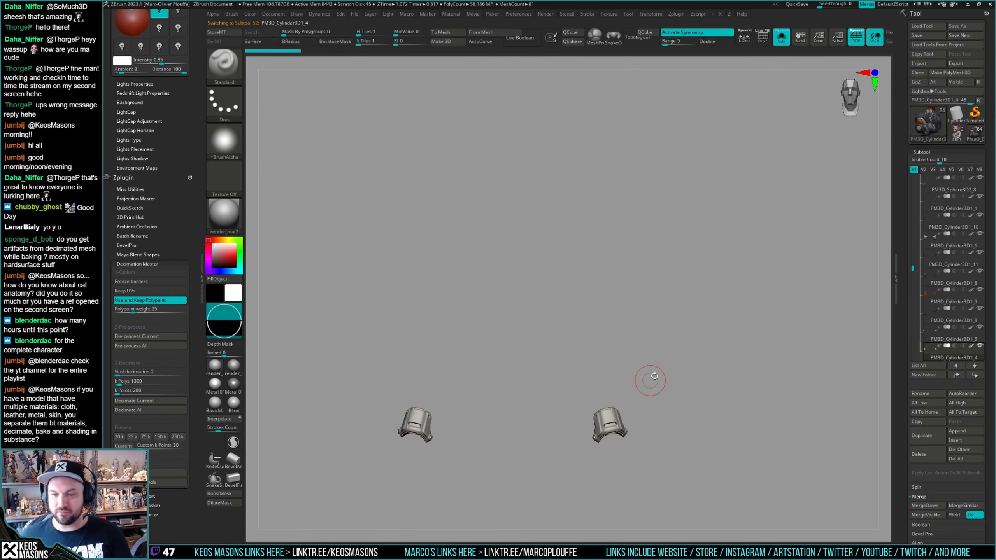
key(space)
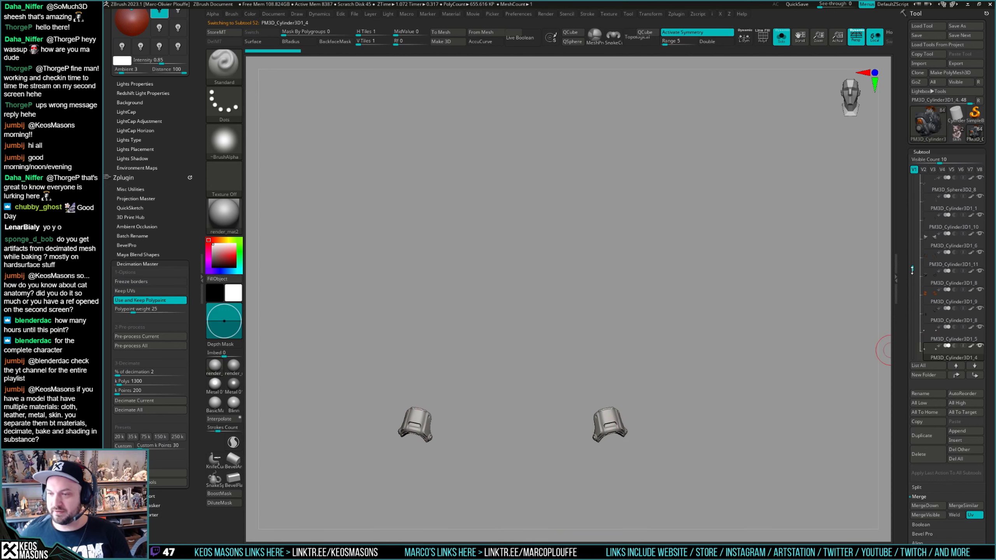
Select PM3D_Cylinder3D1_3, hide the four cylinders on the character's left leg with a lasso, and delete the hidden geometry.
drag(911, 270, 911, 282)
click(951, 260)
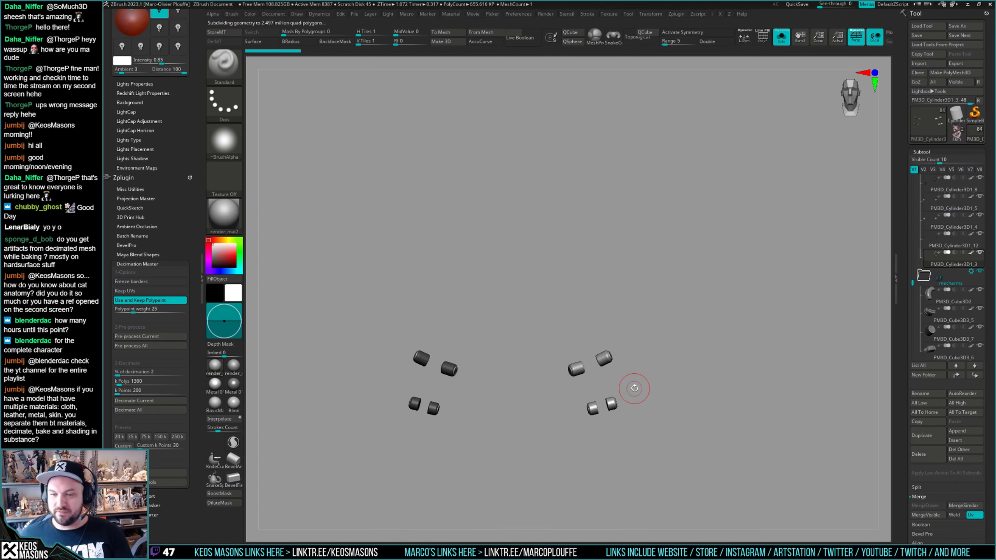
alt+right_drag(634, 388, 619, 370)
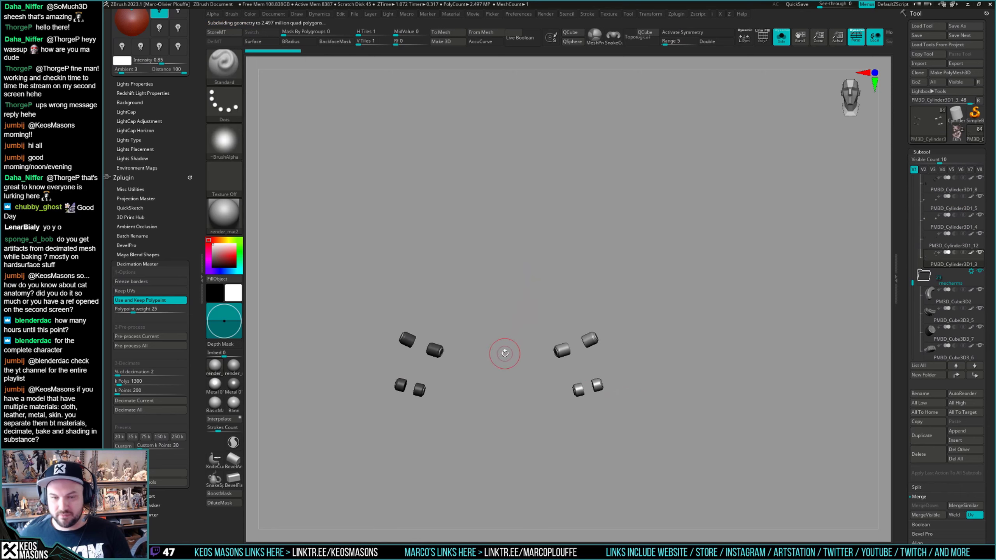
key(alt+s)
right_drag(511, 355, 560, 378)
key(alt+s)
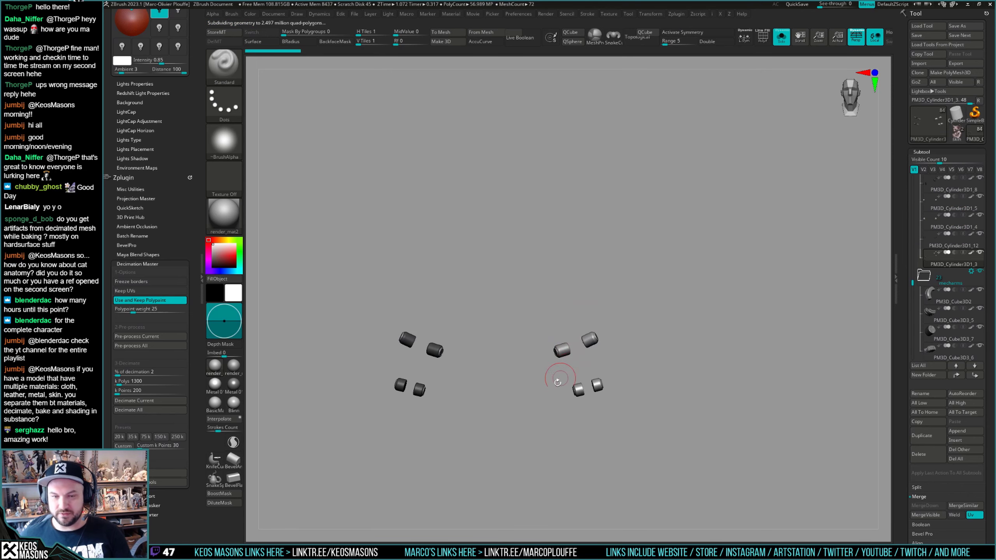
mouse_move(650, 271)
ctrl+alt+shift+mouse_down()
mouse_move(607, 318)
mouse_move(506, 490)
ctrl+alt+shift+mouse_up()
key(g)
click(525, 411)
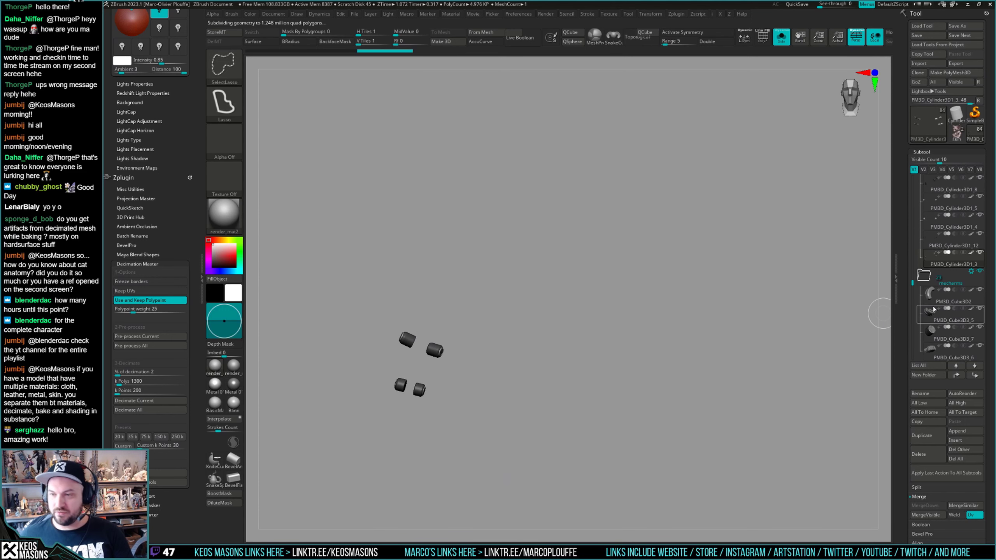
Go up through the isolated subtools from arm_male5_12 to megagato_19_prep_bake, checking each for dynamic subdivision still to apply.
drag(913, 283, 924, 333)
click(952, 299)
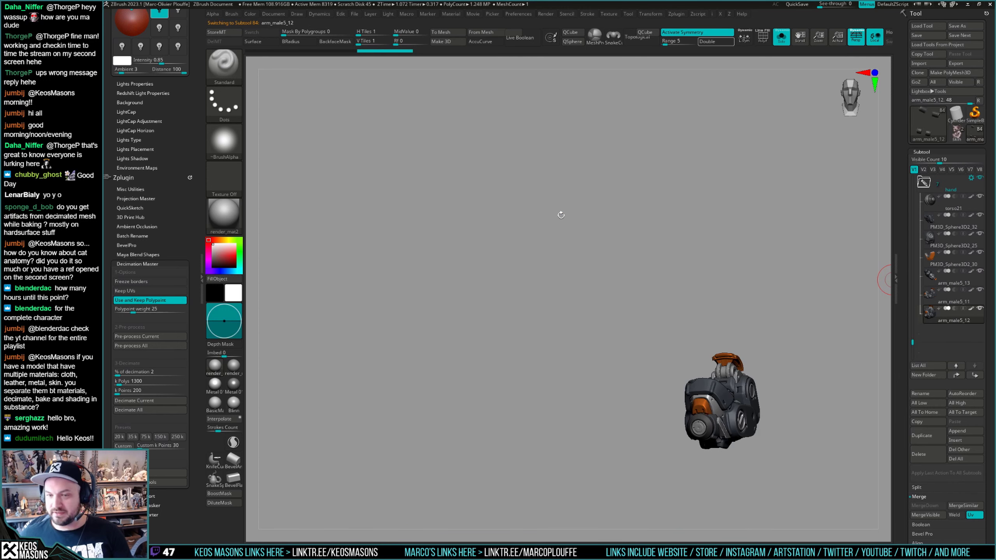
key(g)
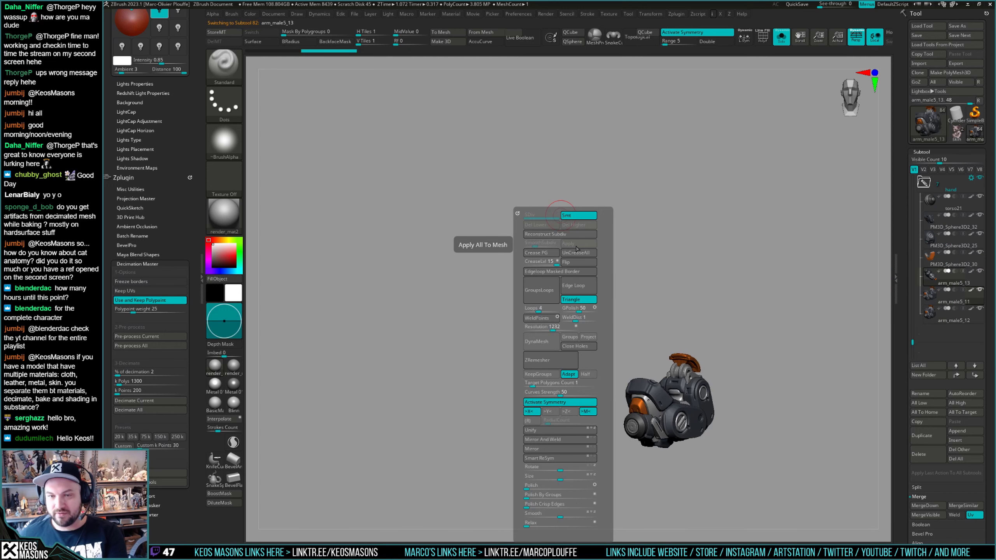
key(alt+Up)
key(alt+Up)
key(alt+Up)
key(alt+Up)
key(alt+Up)
key(alt+Up)
key(alt+Up)
key(alt+Up)
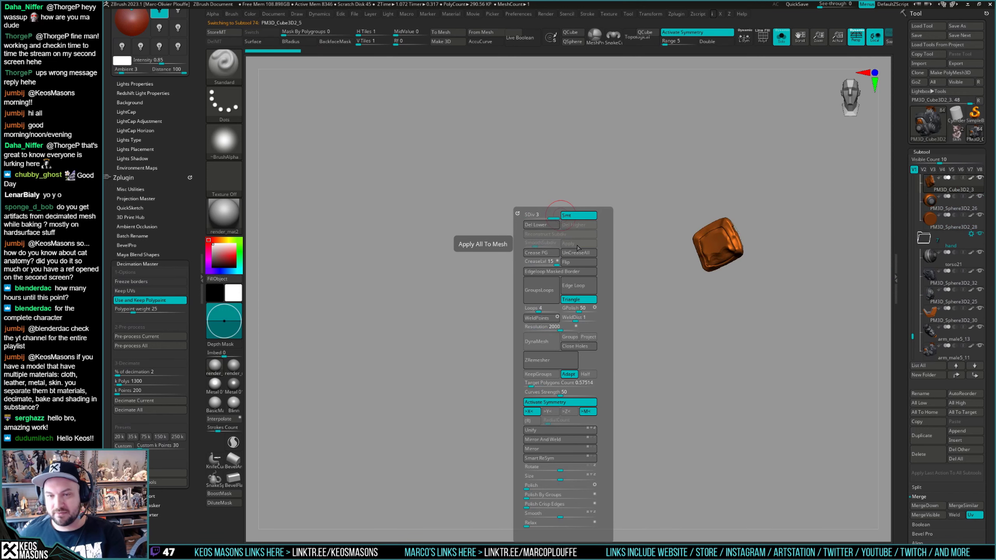
key(alt+Up)
key(alt+Up)
key(alt+Up)
key(alt+Up)
key(alt+Up)
key(alt+Up)
key(alt+Up)
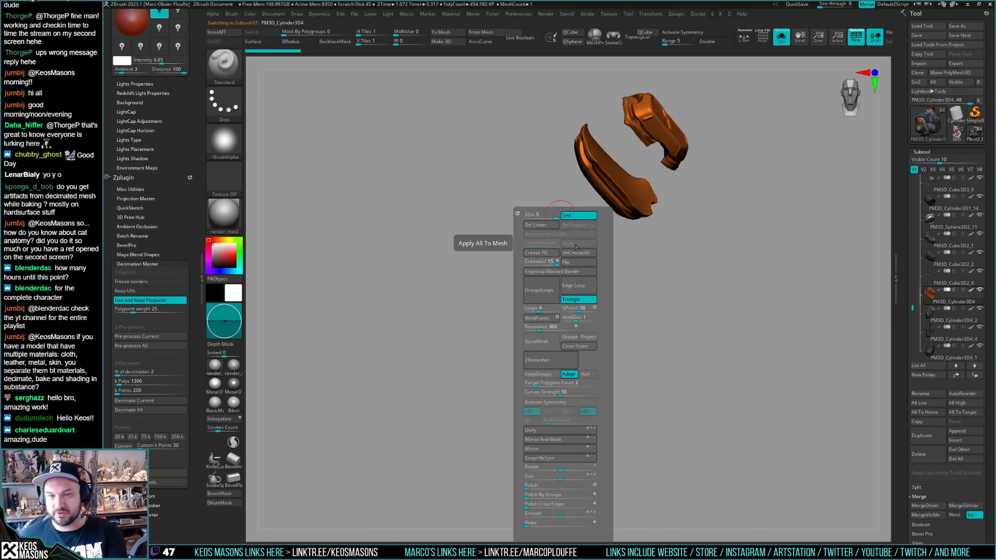
key(alt+Up)
key(alt+Up)
key(alt+Down)
key(alt+Up)
key(alt+Up)
key(alt+Up)
key(alt+Up)
key(alt+Up)
key(alt+Up)
key(alt+Up)
key(alt+Up)
key(alt+Up)
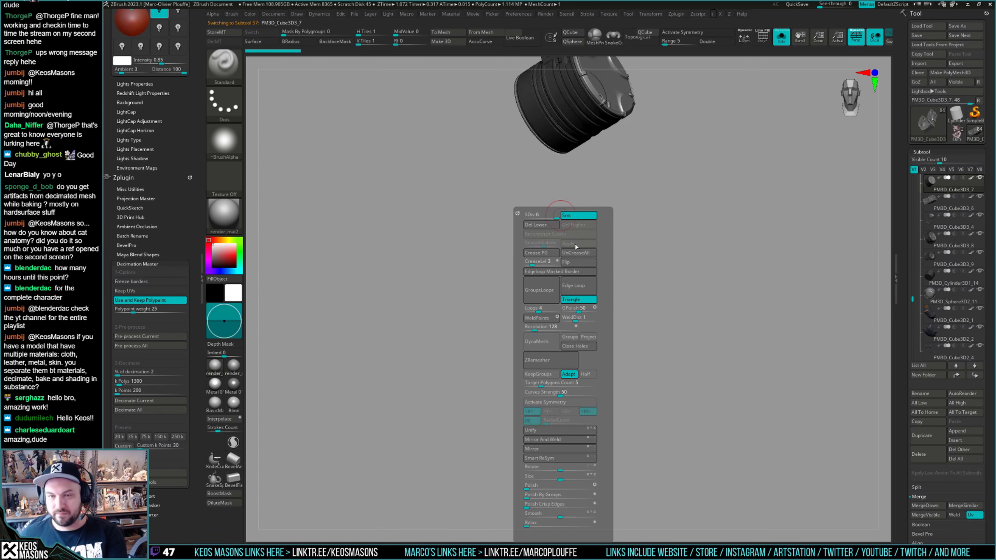
key(alt+Up)
key(alt+Up)
key(alt+Up)
key(alt+Up)
key(alt+Up)
key(alt+Up)
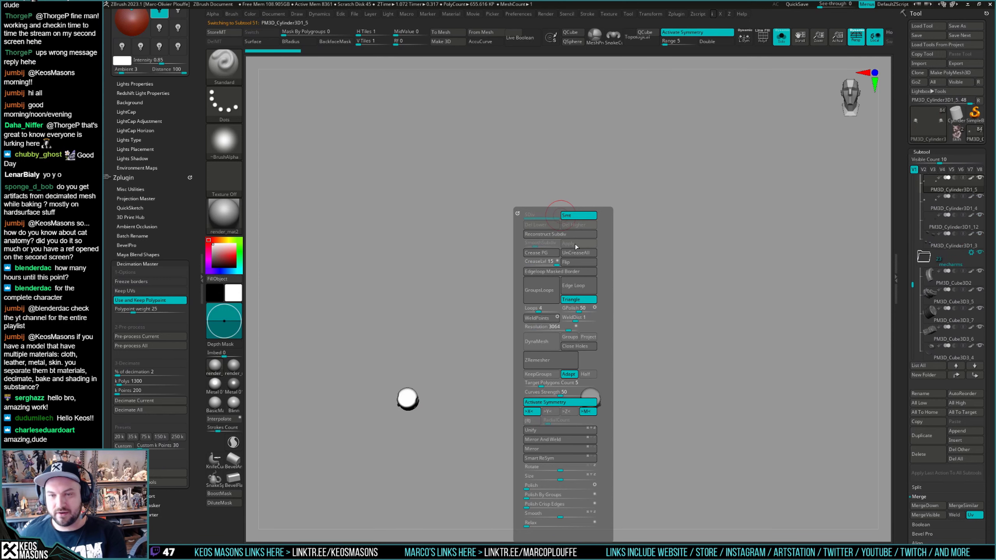
key(alt+Up)
key(alt+Up)
key(alt+Up)
key(alt+Up)
key(alt+Up)
key(alt+Up)
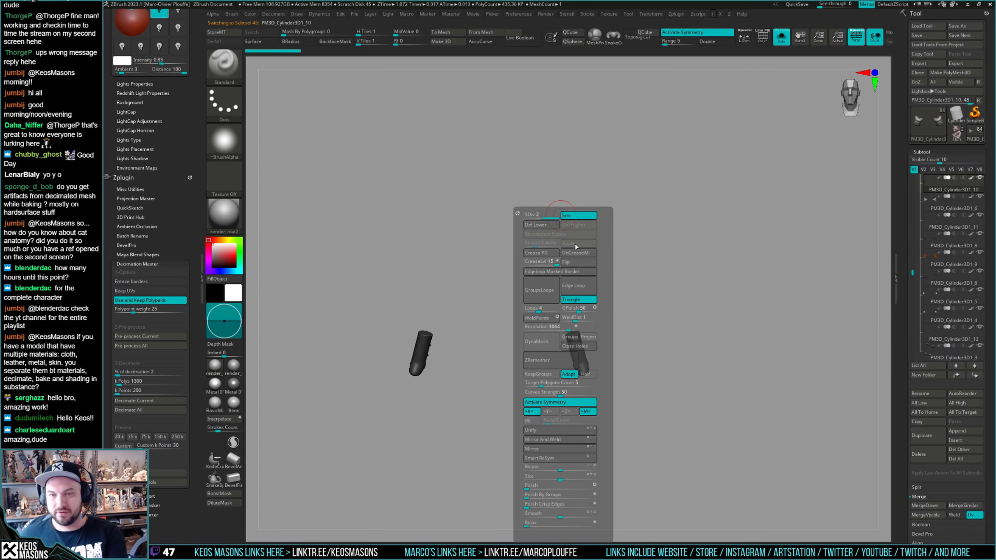
key(alt+Up)
key(alt+Up)
key(alt+Up)
key(alt+Up)
key(alt+Up)
key(alt+Up)
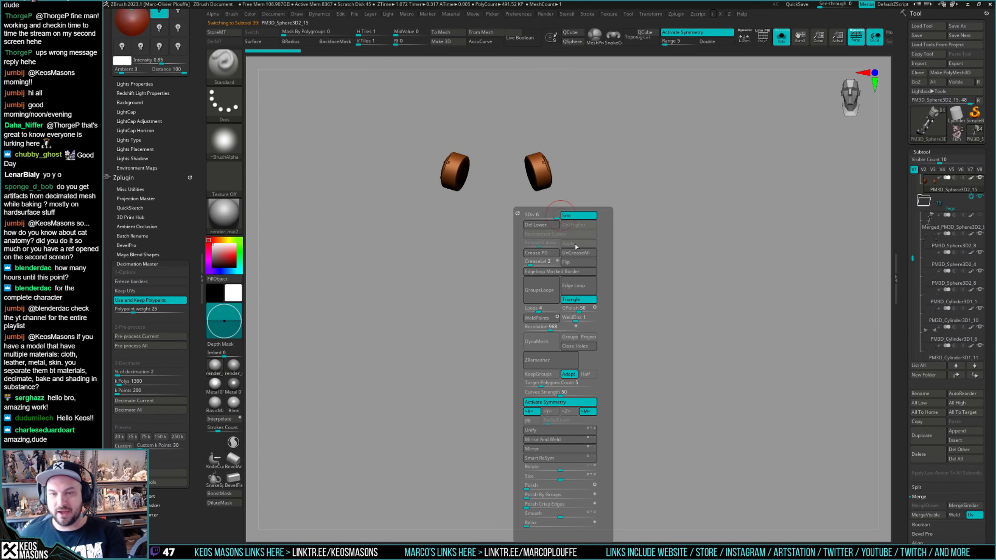
key(alt+Up)
key(alt+Up)
key(alt+Up)
key(alt+Up)
key(alt+Up)
key(alt+Up)
key(alt+Up)
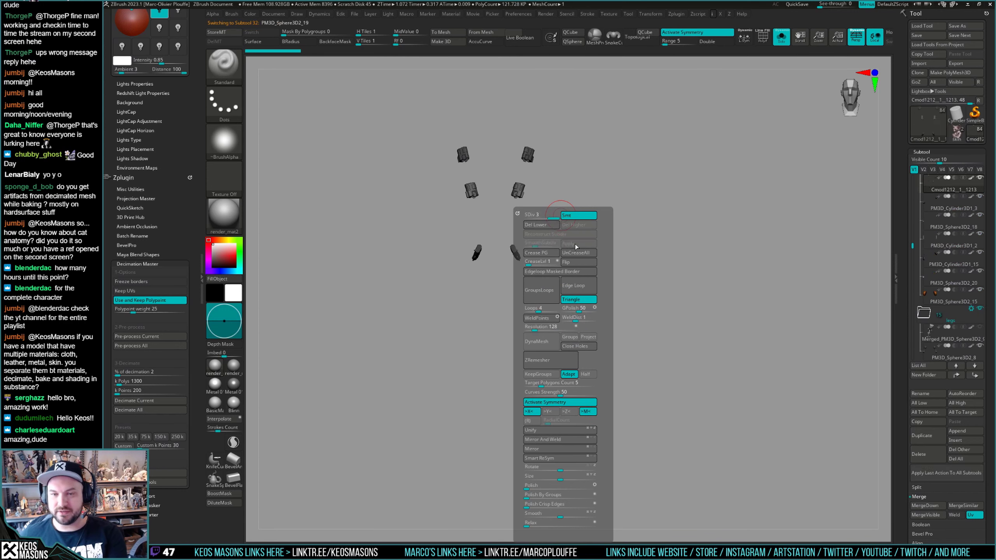
key(alt+Up)
key(alt+Up)
key(alt+Up)
key(alt+Up)
key(alt+Up)
key(alt+Up)
key(alt+Up)
key(alt+Up)
key(alt+Up)
key(alt+Up)
key(alt+Up)
key(alt+Up)
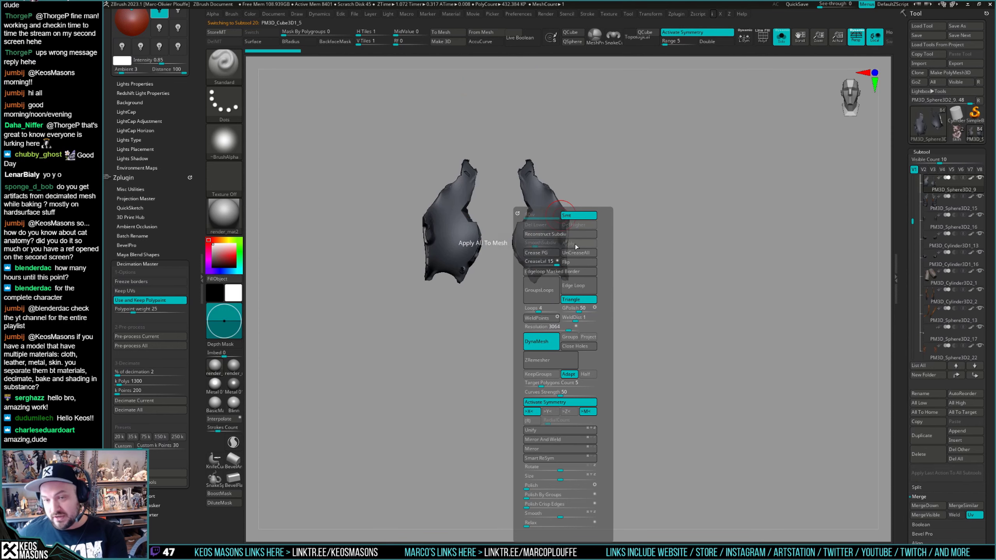
key(alt+Up)
key(alt+Up)
key(alt+Up)
key(alt+Up)
key(alt+Up)
key(alt+Up)
key(alt+Up)
key(alt+Up)
key(alt+Up)
key(alt+Up)
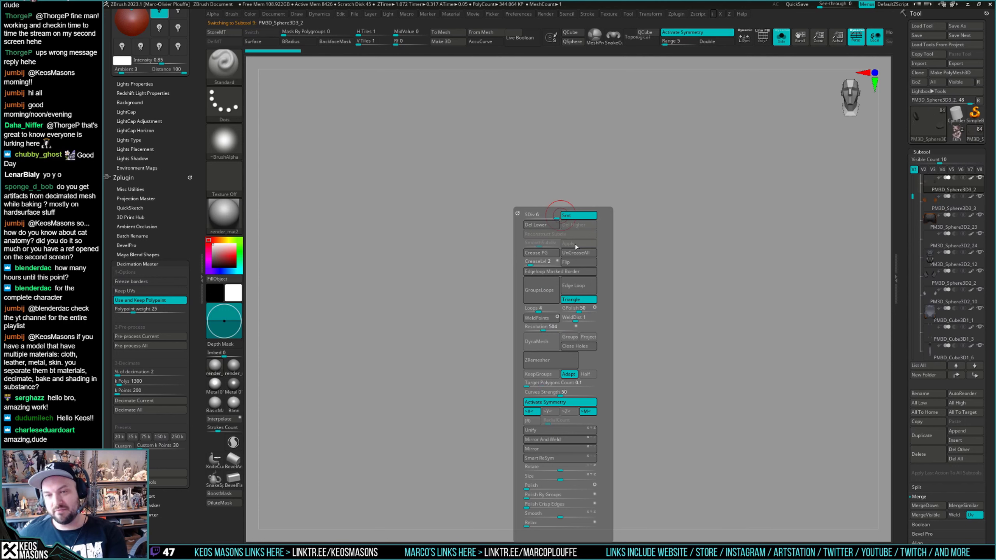
key(alt+Up)
key(alt+Up)
key(alt+Up)
key(alt+Up)
key(alt+Up)
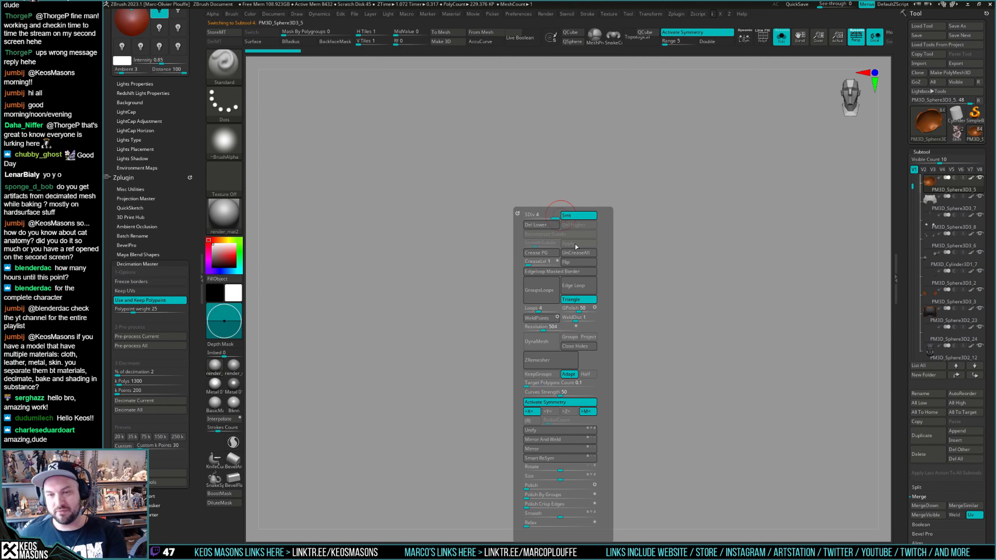
key(alt+Up)
key(alt+Up)
key(alt+Up)
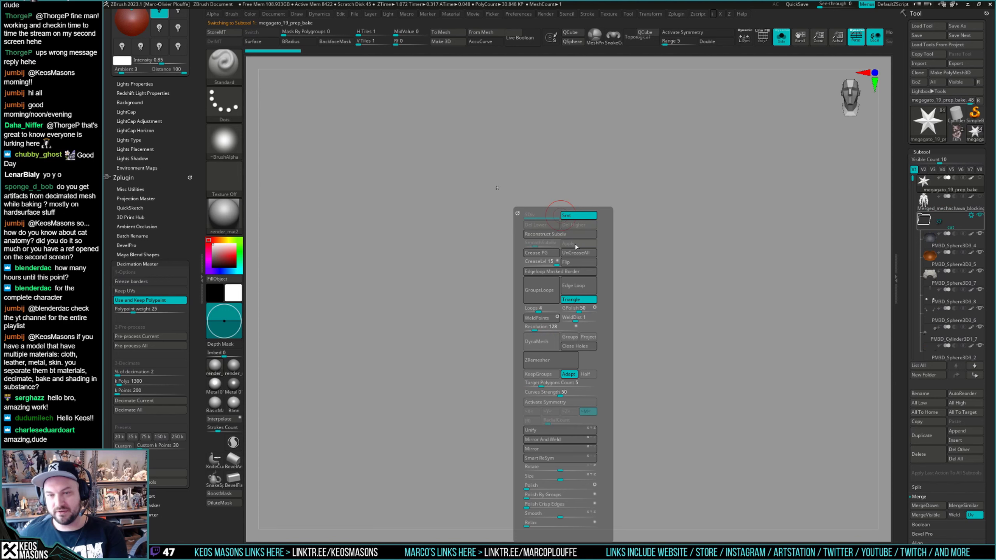
key(alt+Up)
key(alt+Up)
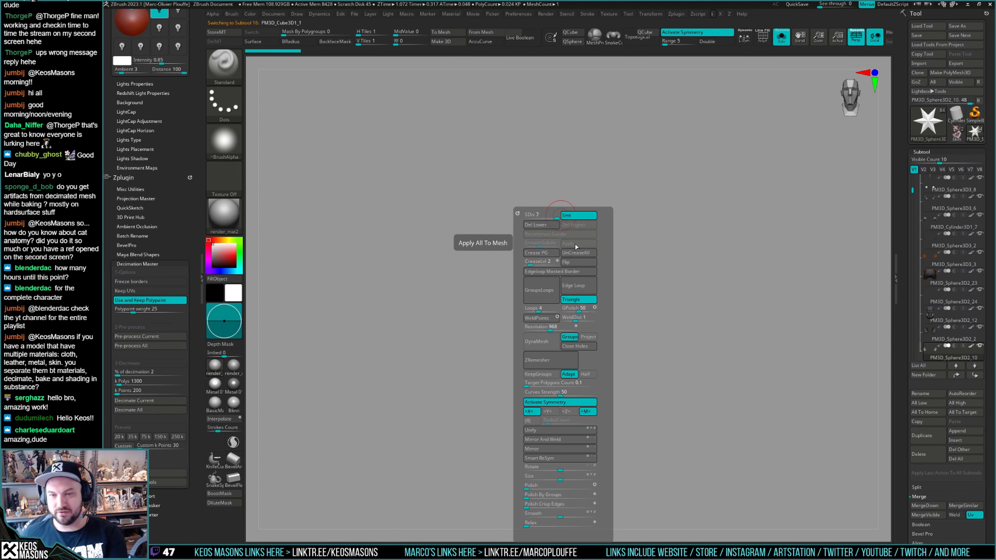
Go back down through the isolated subtools to arm_male5_12, rechecking their subdivision settings.
key(alt+Down)
key(alt+Down)
key(alt+Down)
key(alt+Down)
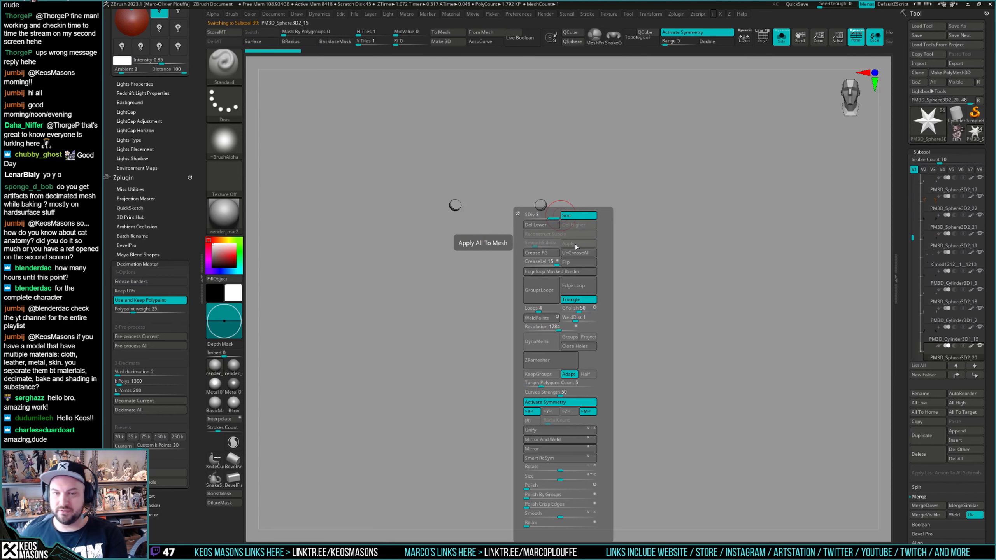
key(alt+Down)
key(alt+Down)
key(alt+Down)
key(alt+Down)
key(alt+Down)
key(alt+Down)
key(alt+Down)
key(alt+Down)
key(alt+Down)
key(alt+Down)
key(alt+Down)
key(alt+Down)
key(alt+Down)
key(alt+Down)
key(alt+Down)
key(alt+Down)
key(alt+Down)
key(alt+Down)
key(alt+Down)
key(alt+Down)
key(alt+Down)
key(alt+Down)
key(alt+Down)
key(alt+Down)
key(alt+Down)
key(alt+Down)
key(alt+Down)
key(alt+Down)
key(alt+Down)
key(alt+Down)
key(alt+Down)
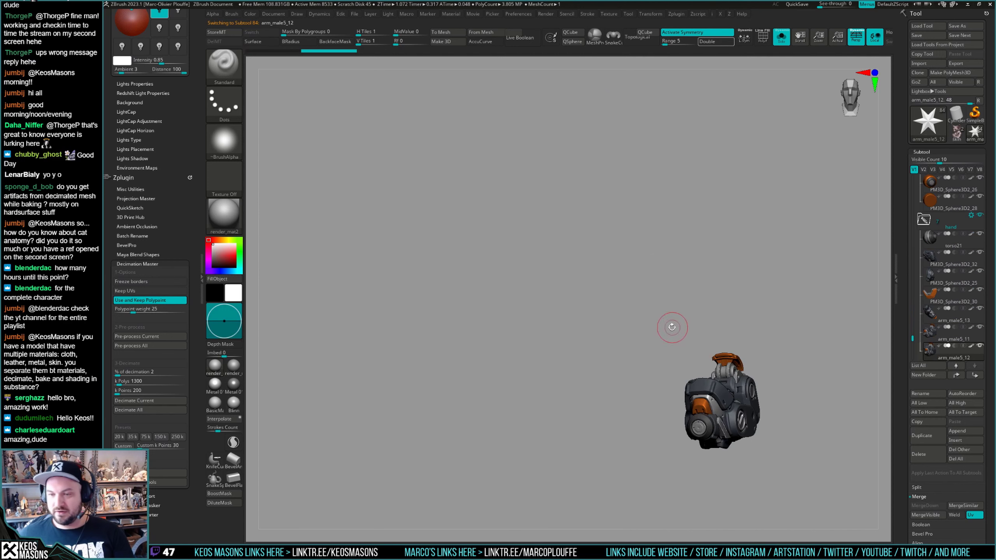
Show all subtools again and hide the hand and mecharms folders, leaving the body and legs in view.
key(alt+s)
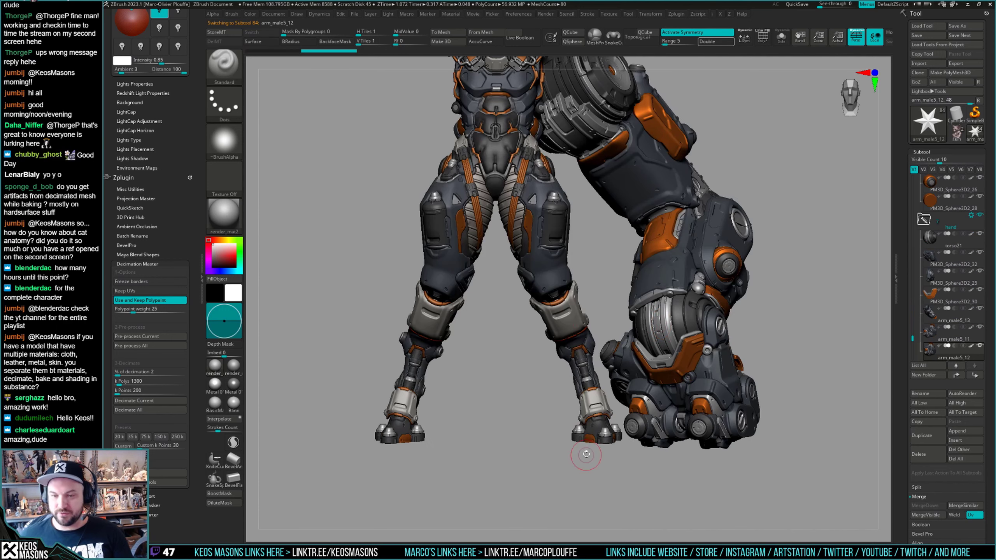
click(980, 216)
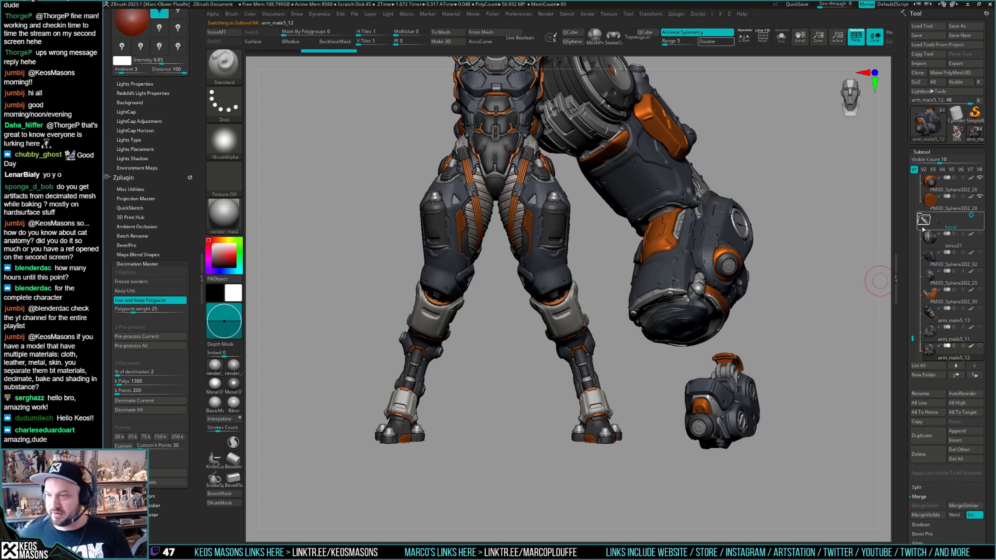
drag(912, 338, 913, 278)
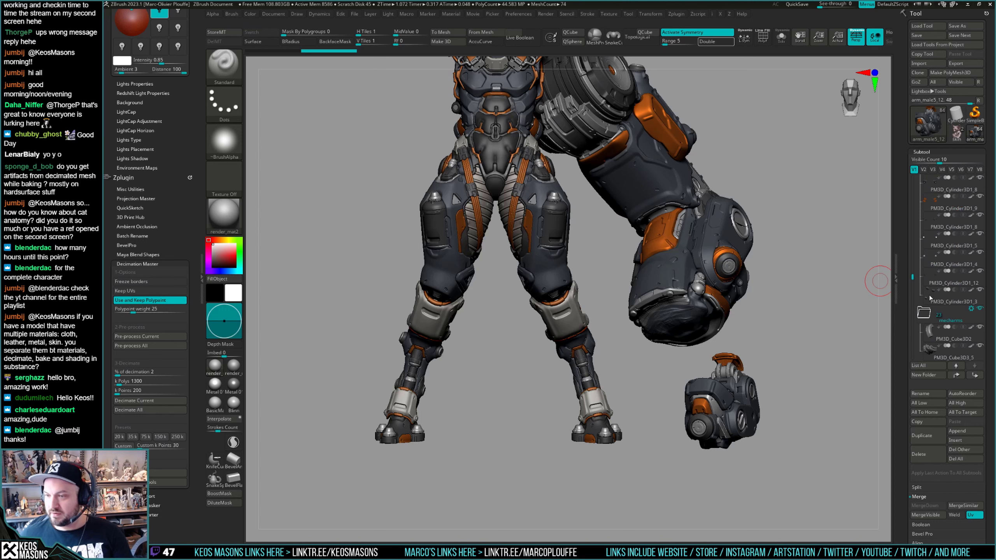
click(980, 309)
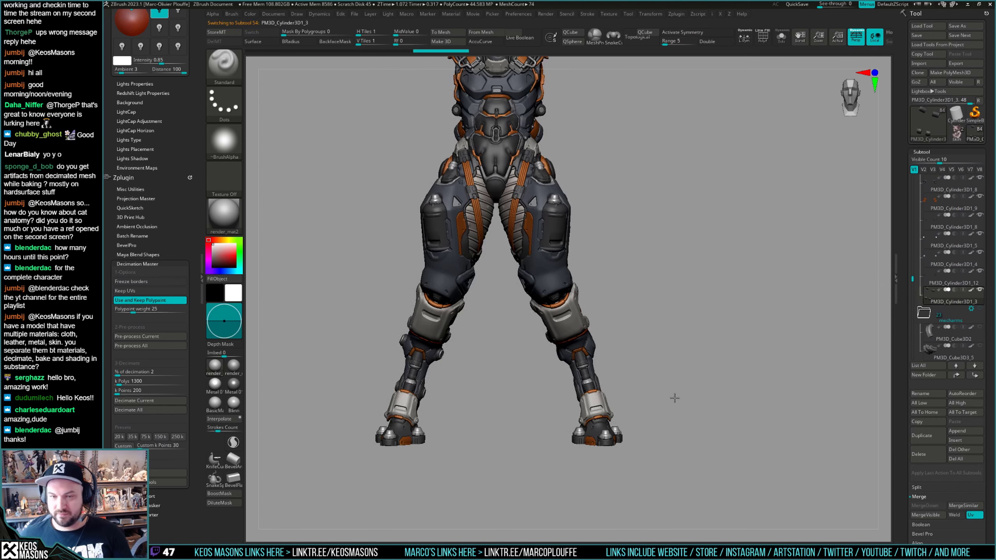
Isolate PM3D_Cylinder3D1_12, hide its ring on the character's left leg with a lasso, and delete the hidden geometry.
key(ctrl+shift+s)
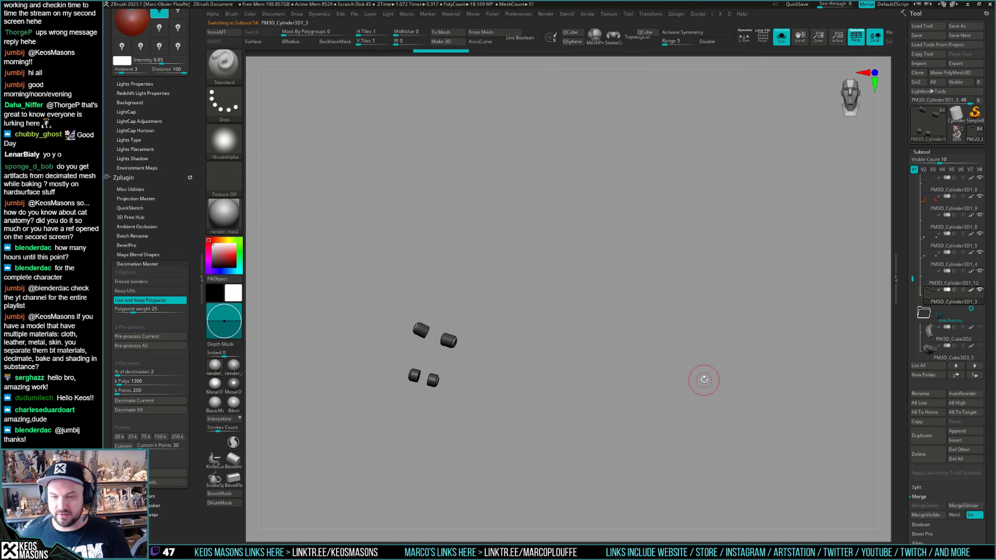
key(Up)
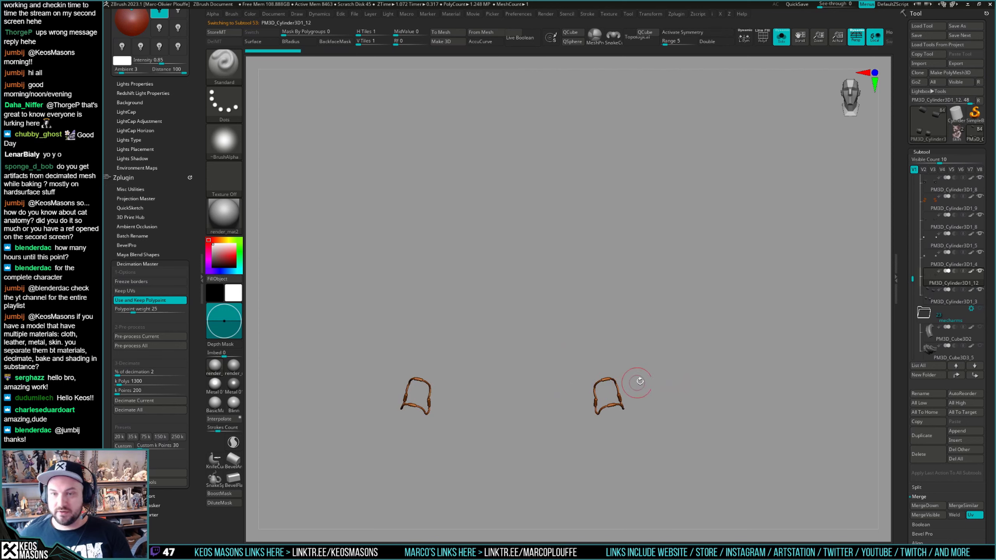
ctrl+shift+drag(685, 326, 577, 448)
key(space)
click(611, 238)
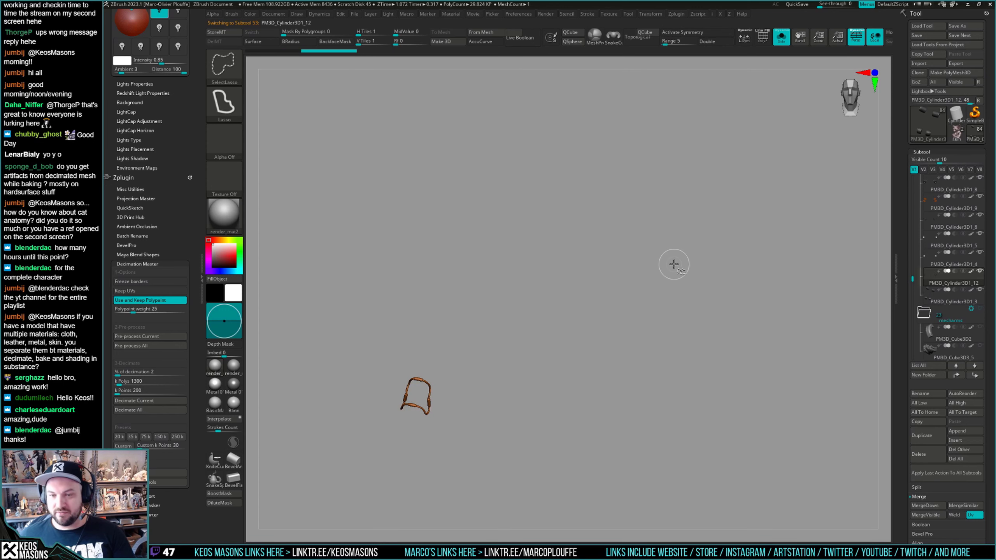
key(Up)
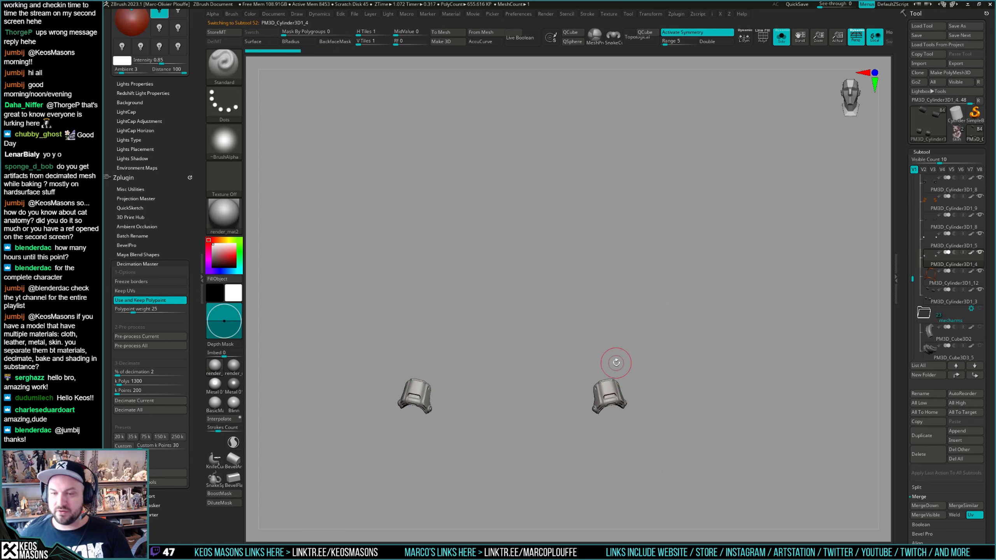
key(ctrl+shift+s)
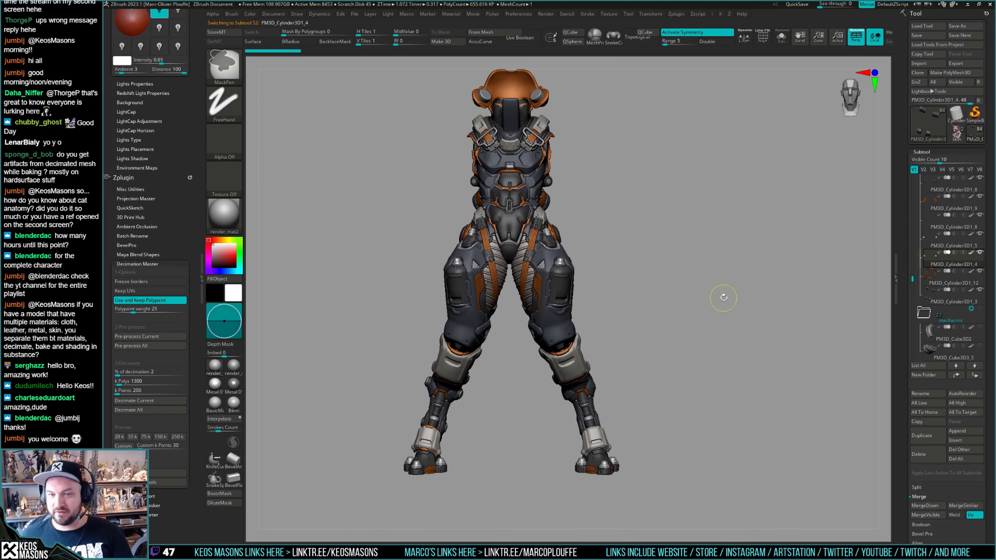
Hide the cat folder so that only the lower-leg subtools remain in view.
mouse_move(580, 303)
mouse_down()
mouse_move(545, 298)
mouse_move(572, 290)
mouse_move(482, 266)
mouse_move(566, 295)
mouse_up()
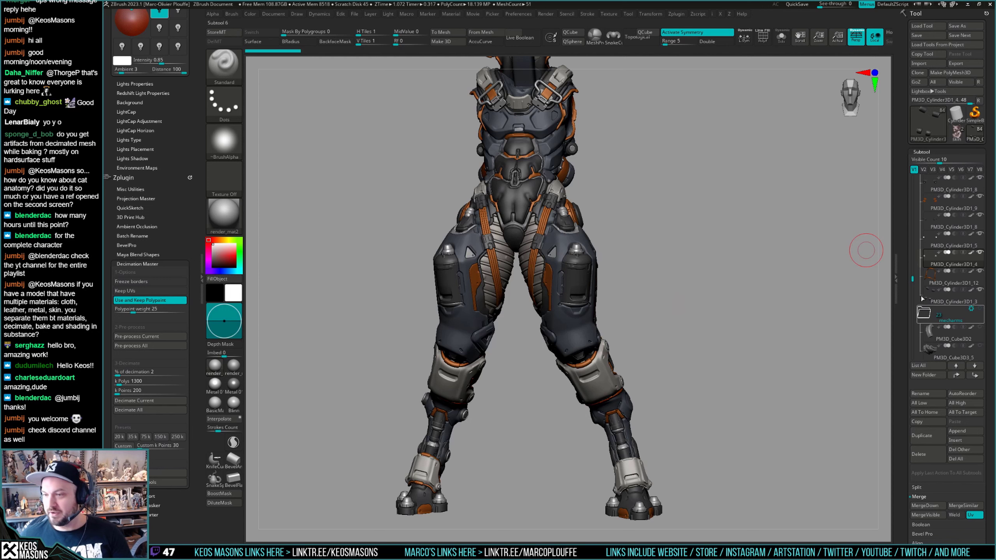
scroll(911, 278, up, 10)
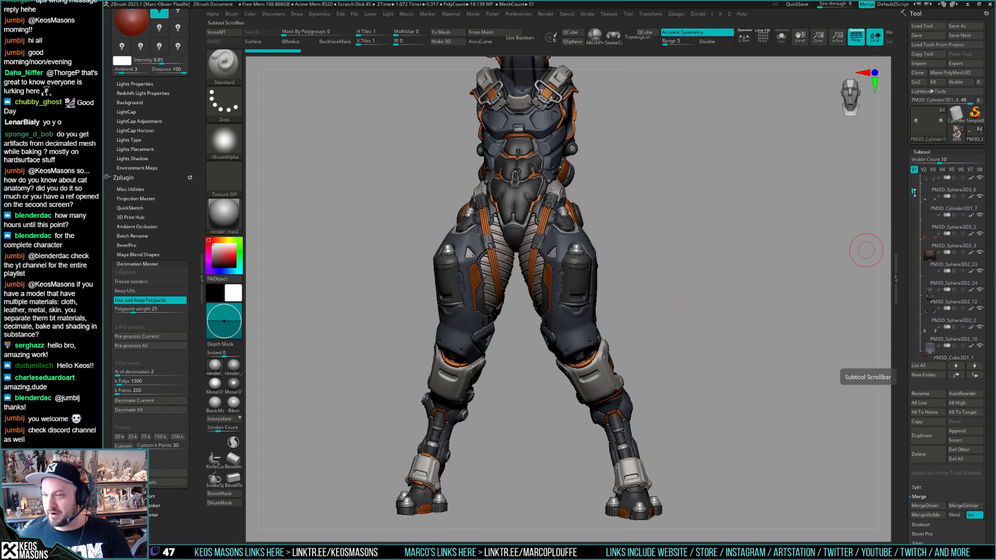
click(979, 217)
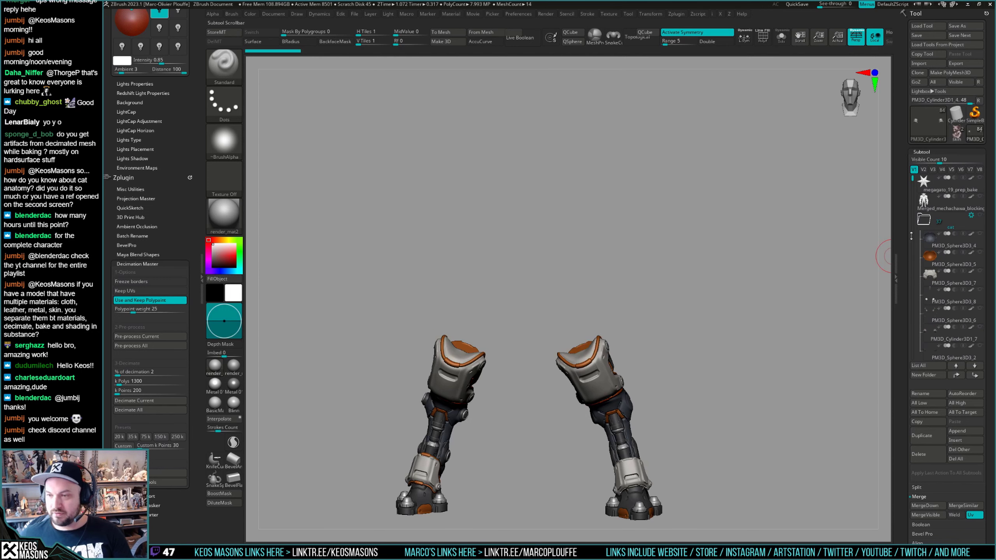
click(981, 217)
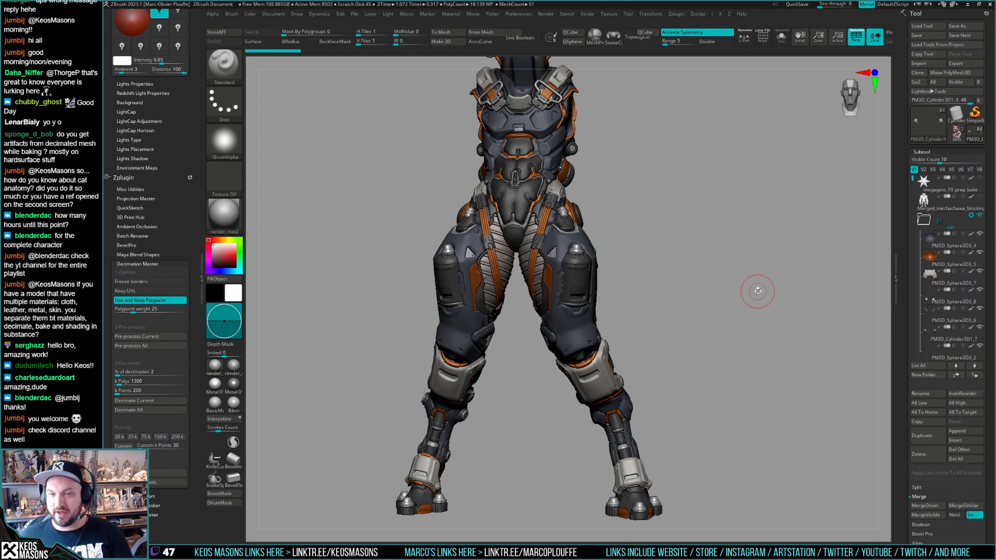
mouse_move(627, 298)
mouse_down()
mouse_move(545, 298)
mouse_move(643, 290)
mouse_up()
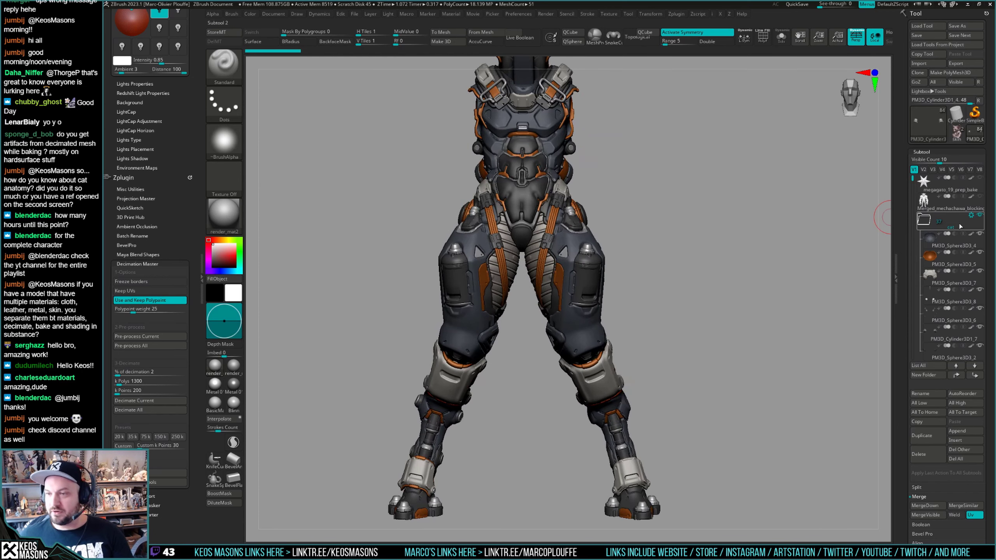
click(979, 217)
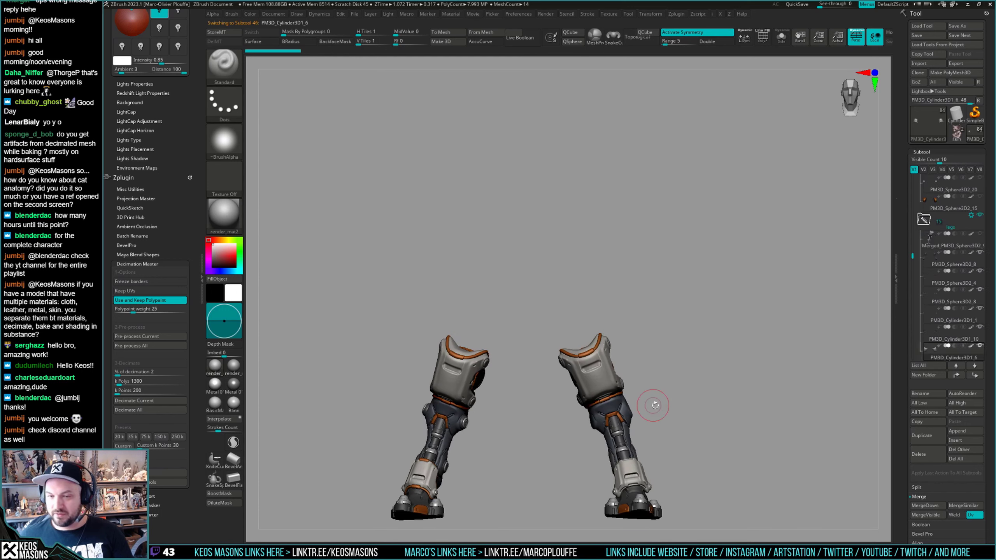
Merge the visible lower-leg subtools into a new tool and hide the character's left leg with a lasso.
click(934, 515)
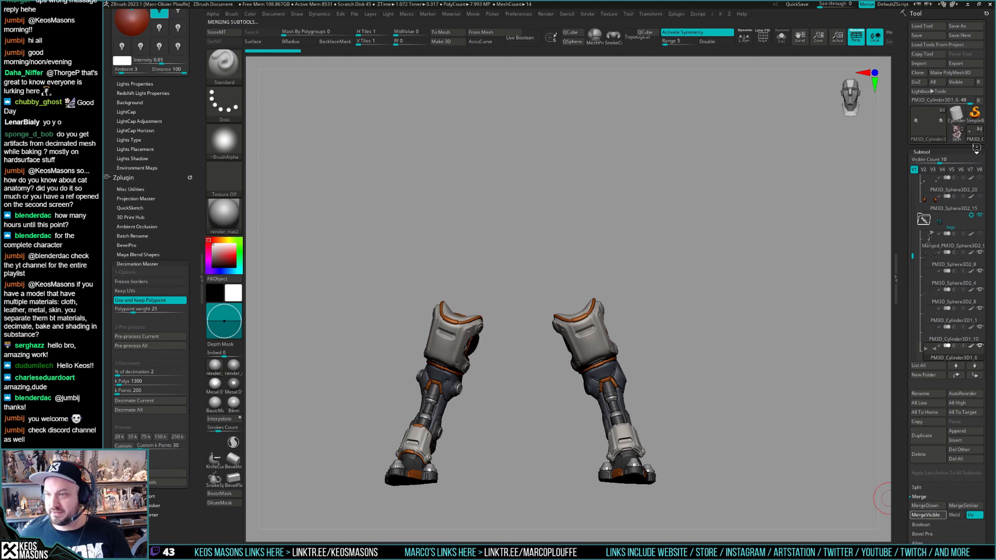
mouse_move(970, 141)
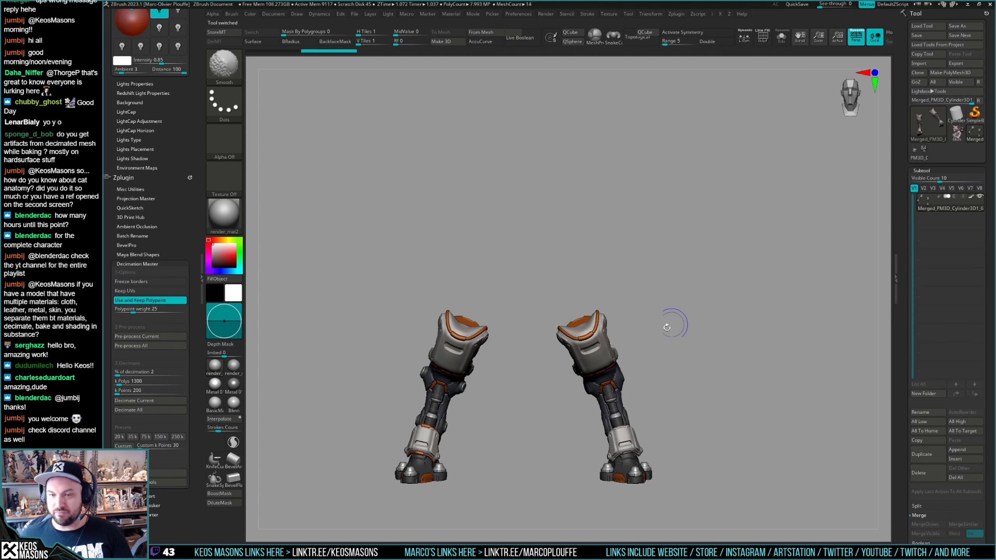
ctrl+alt+shift+drag(727, 179, 543, 488)
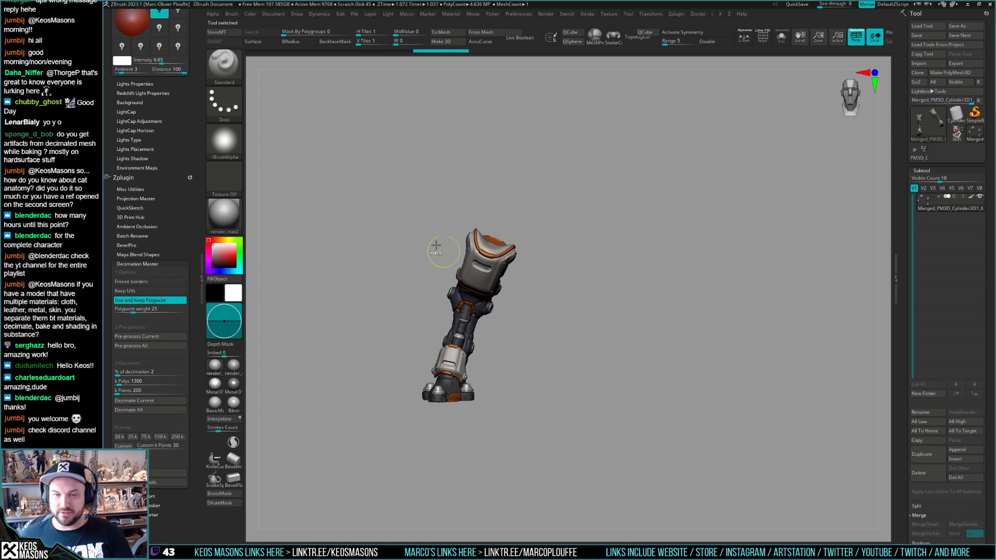
Switch back to the original tool, try to delete the legs folder with all its subtools, and dismiss the error notices.
click(919, 155)
click(972, 235)
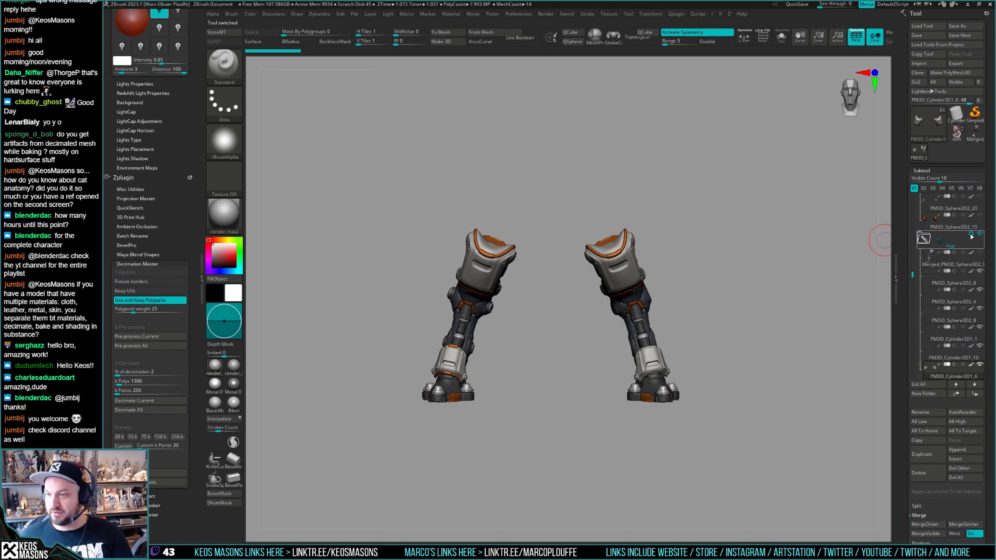
click(971, 235)
click(933, 416)
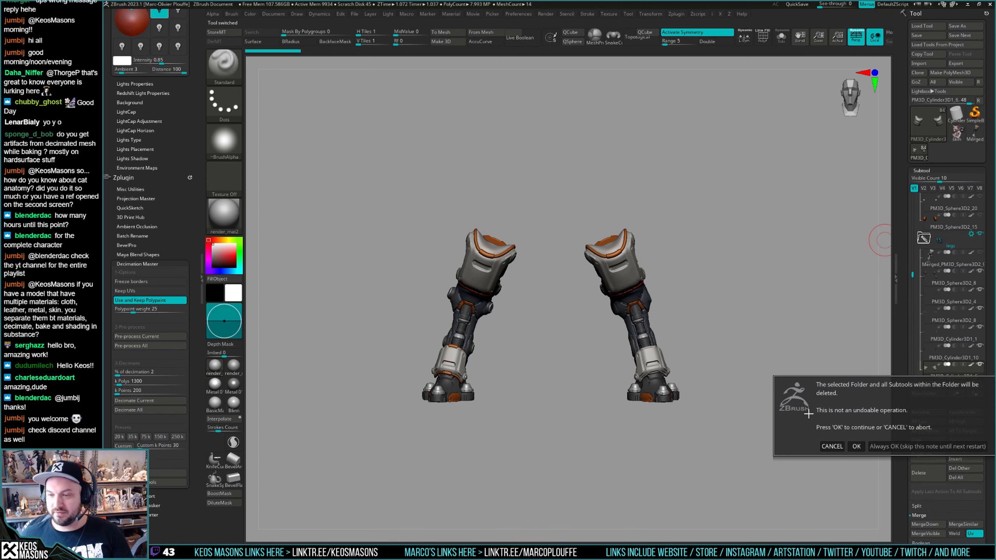
click(879, 447)
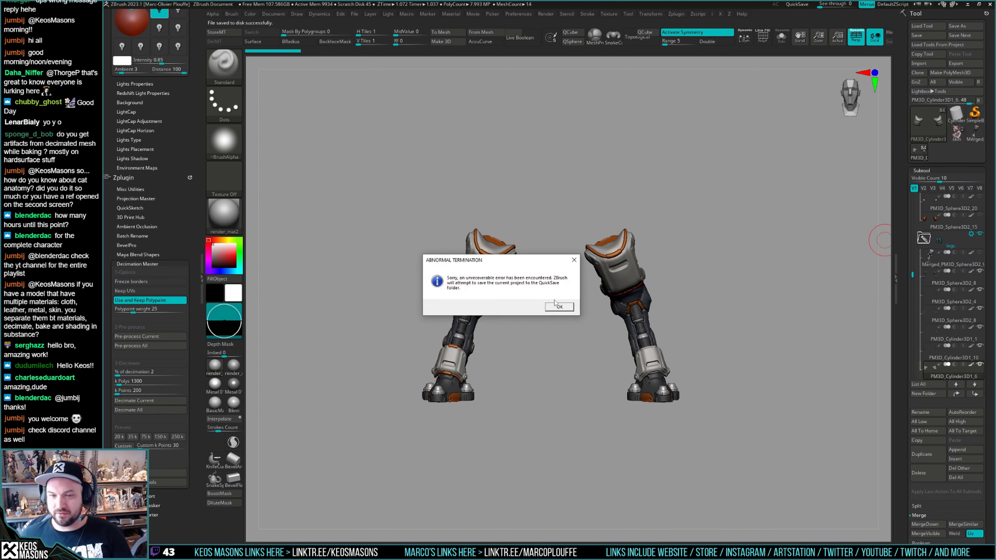
click(555, 304)
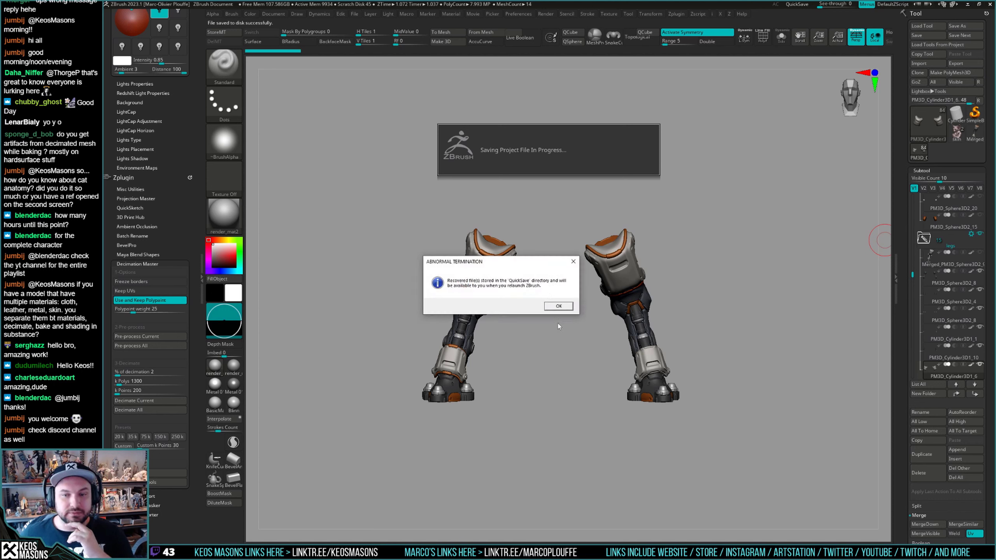
click(568, 305)
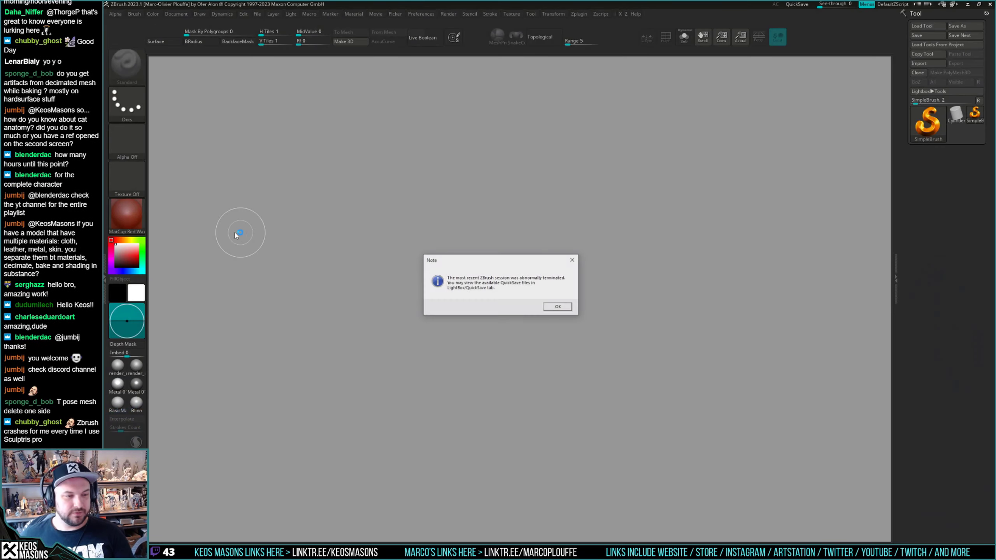
Dismiss the startup notice and home page, and load megagato_19_prep_bake.ztl from the render/bake files folder.
click(558, 307)
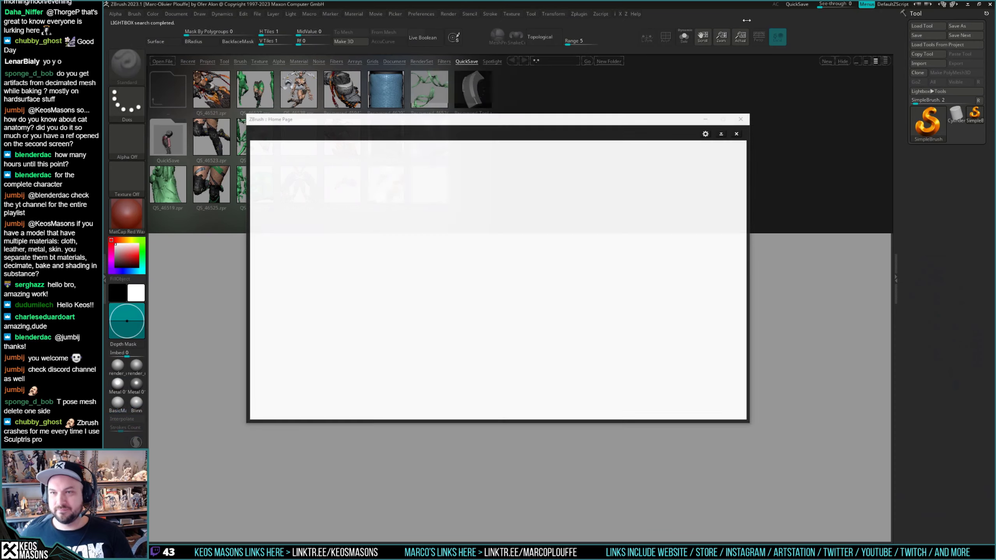
click(741, 119)
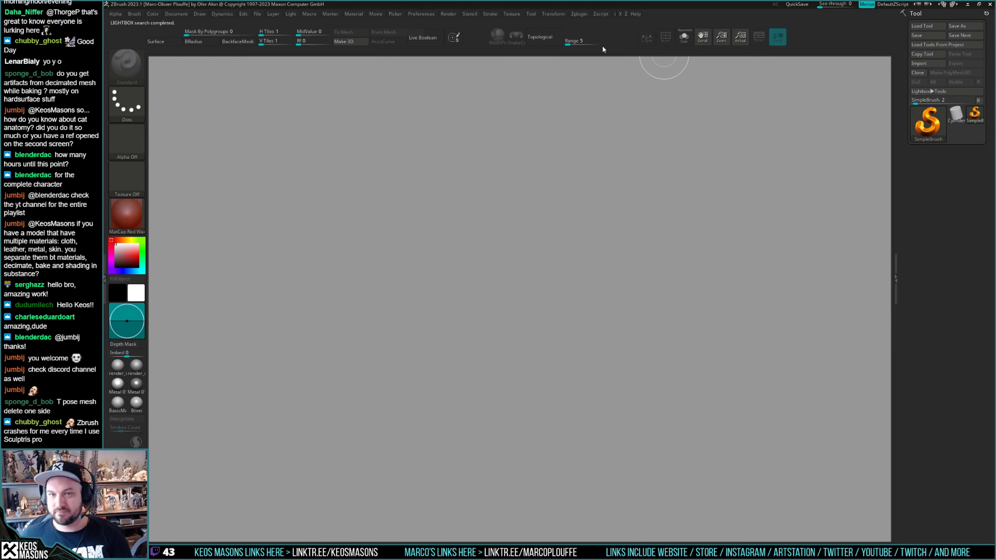
click(927, 26)
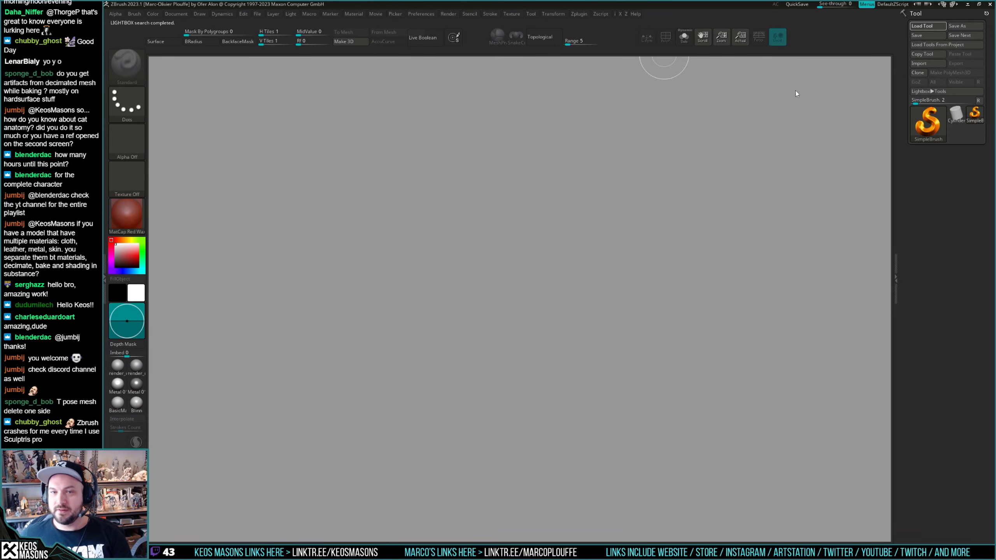
click(563, 178)
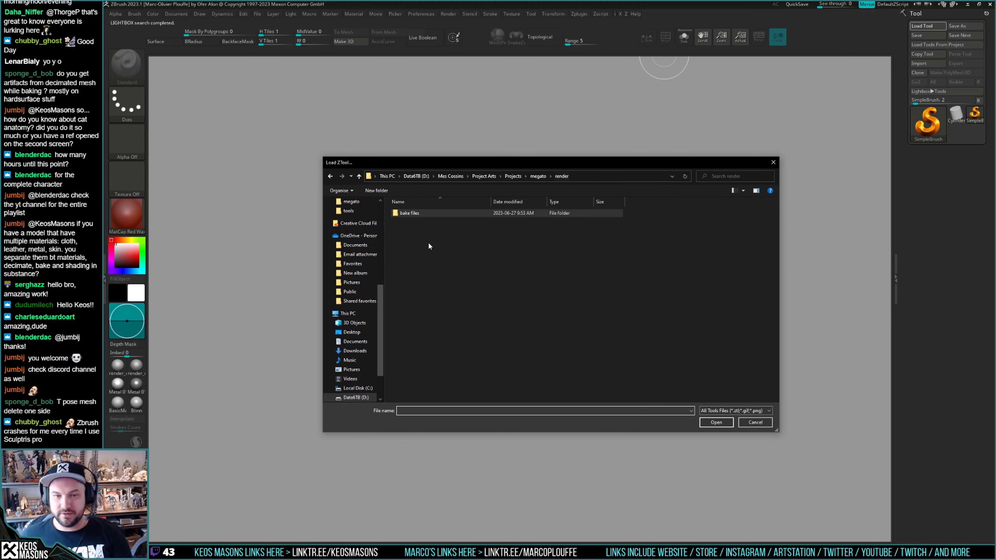
click(527, 176)
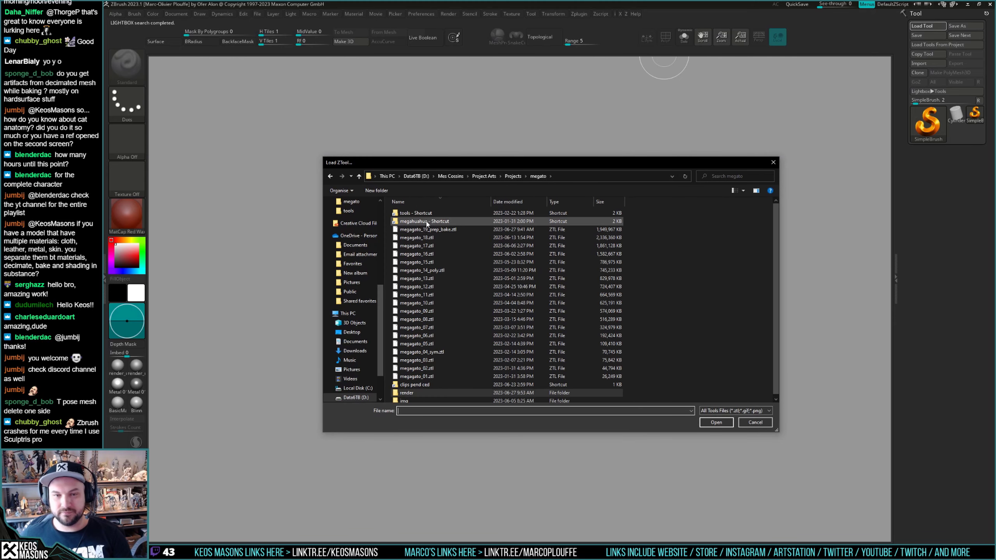
click(451, 230)
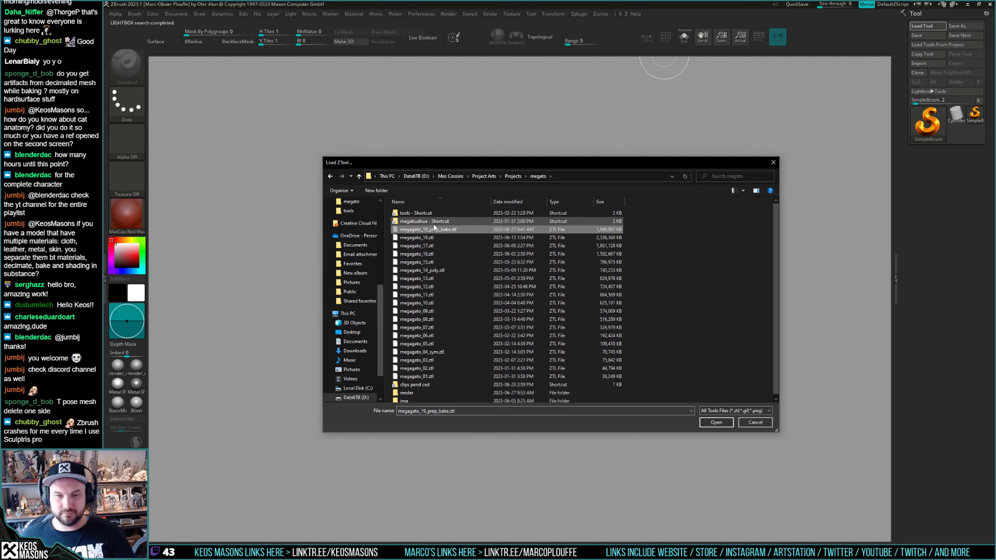
double_click(407, 393)
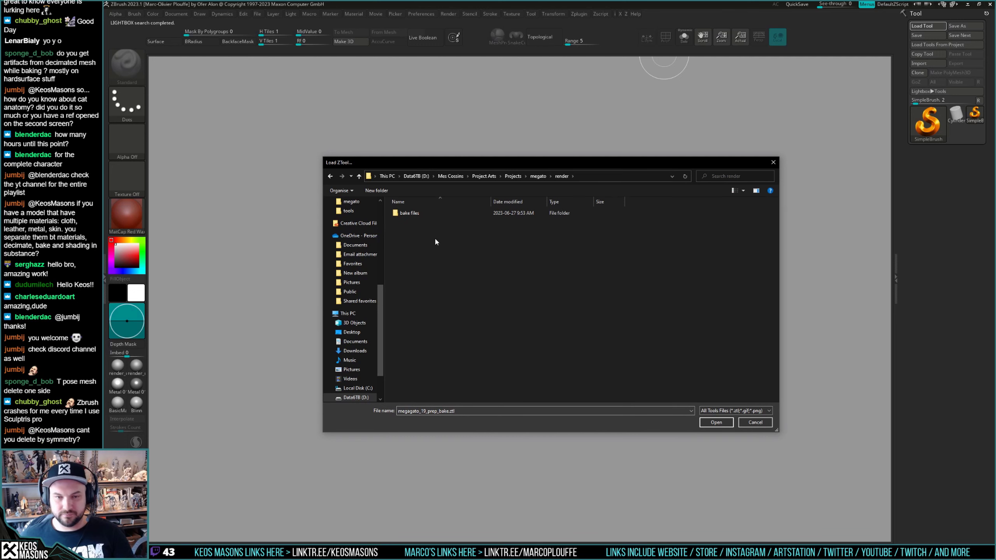
double_click(410, 214)
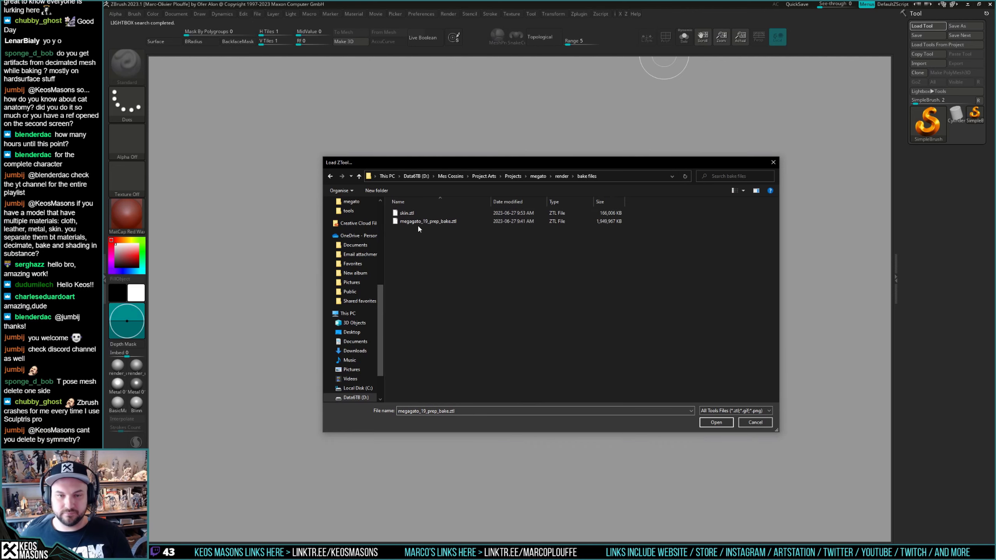
double_click(416, 221)
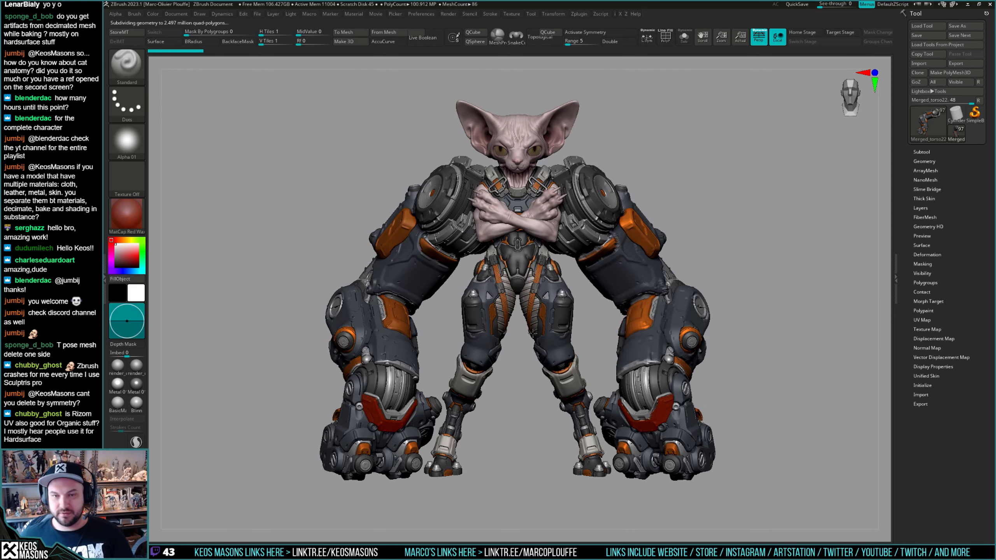
Isolate the cat head subtool PM3D_Sphere3D3_9 and delete it.
alt+click(524, 131)
key(alt+s)
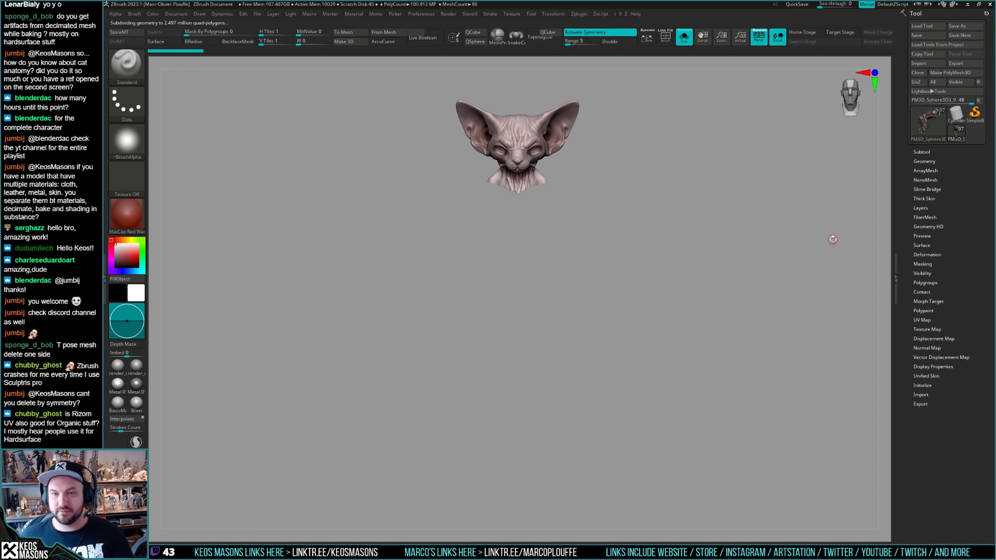
click(921, 151)
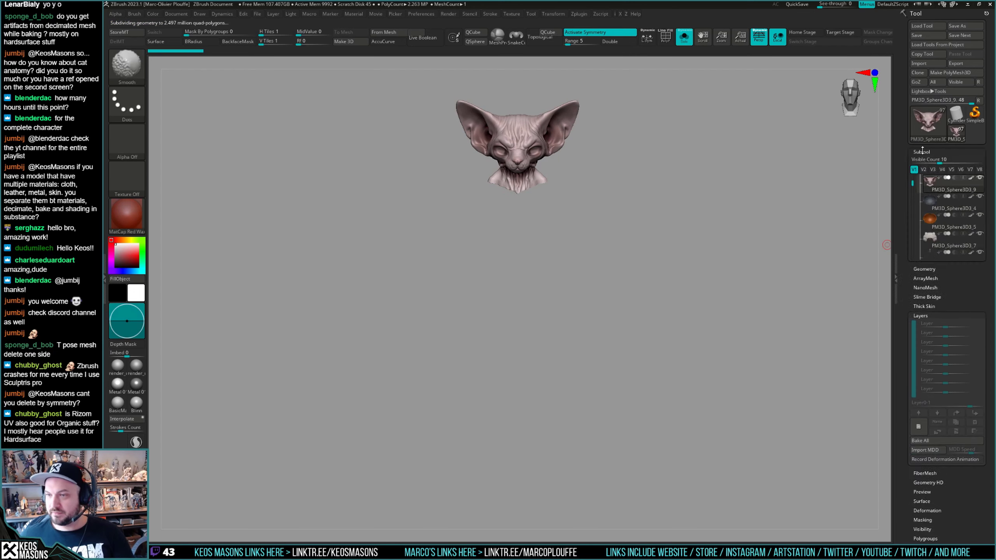
click(929, 397)
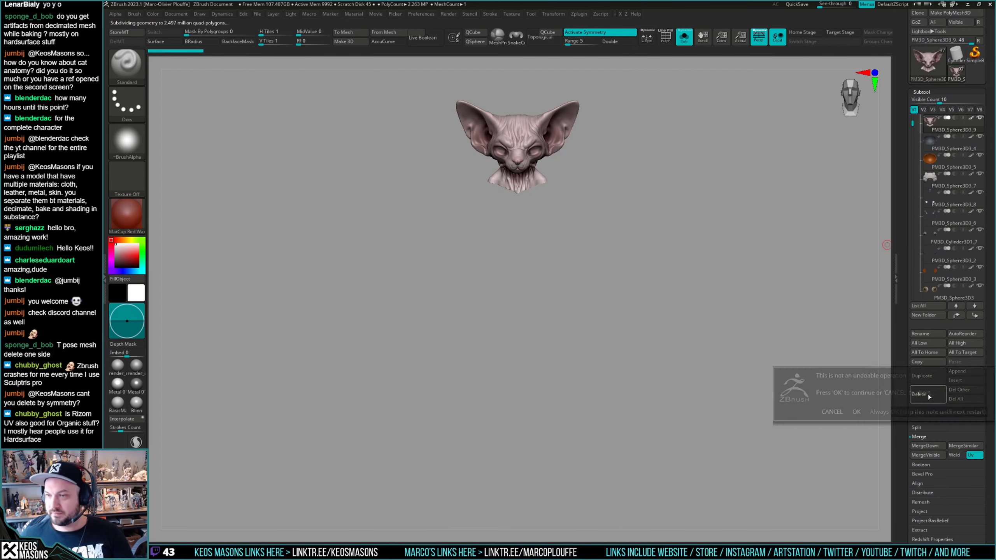
click(898, 410)
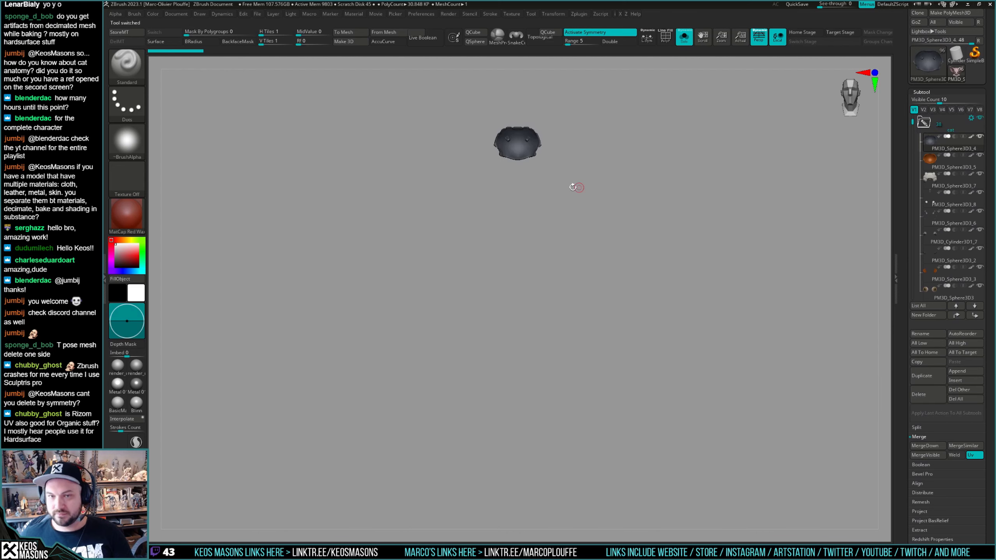
Isolate the eyes subtool PM3D_Sphere3D3, delete it, and show the remaining subtools again.
key(alt+s)
key(alt+s)
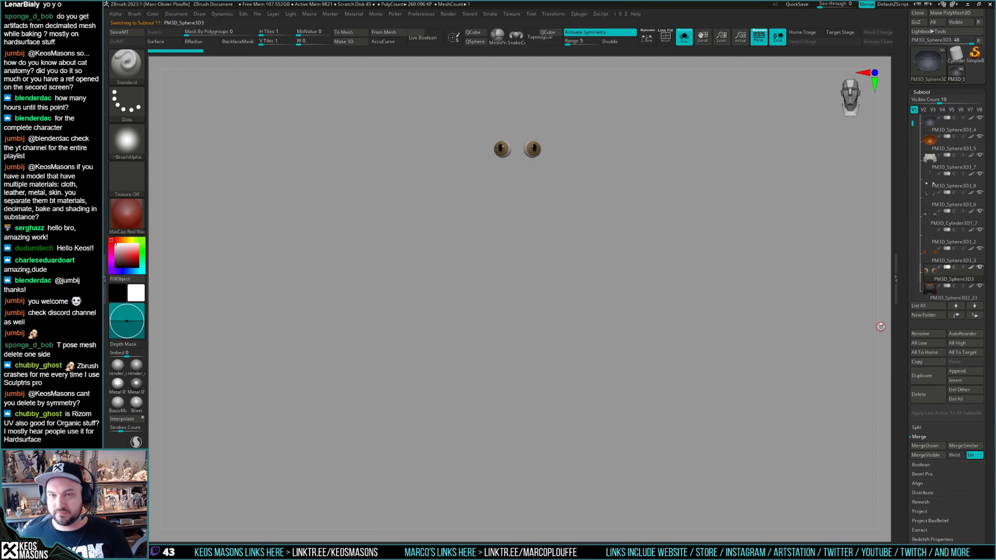
click(932, 397)
key(alt+s)
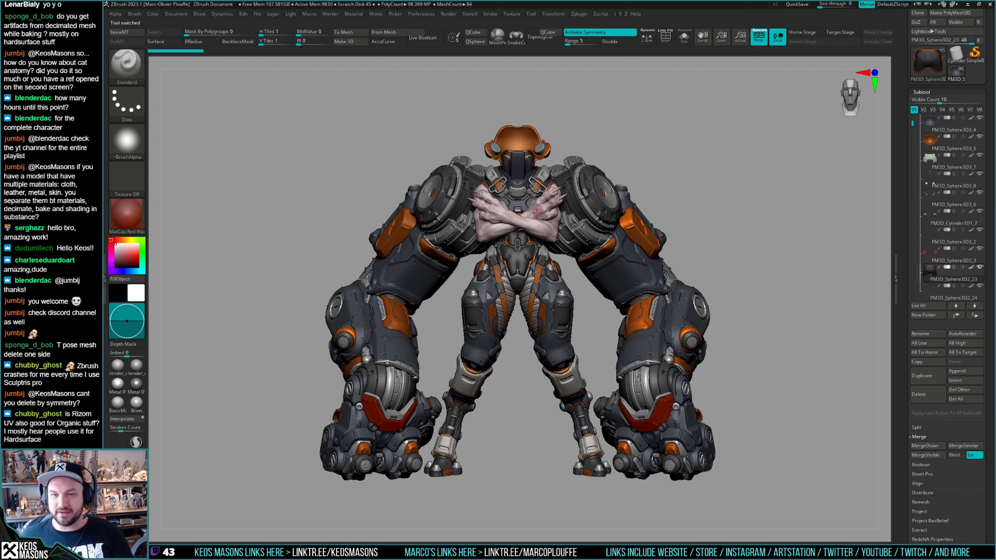
Isolate the crossed cat arms subtool PM3D_Sphere3D2_29, delete it, and show the remaining subtools again.
alt+click(533, 218)
key(alt+s)
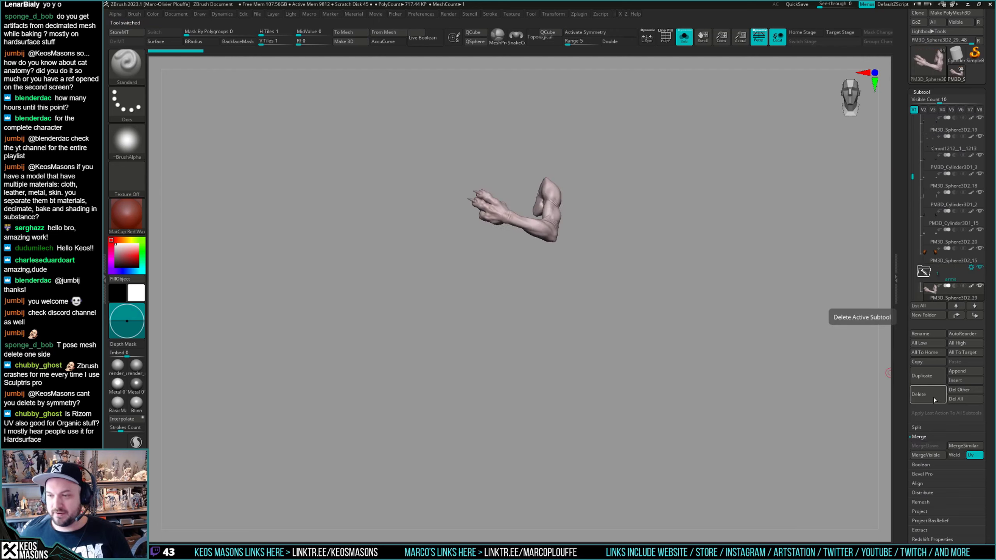
click(934, 397)
key(alt+s)
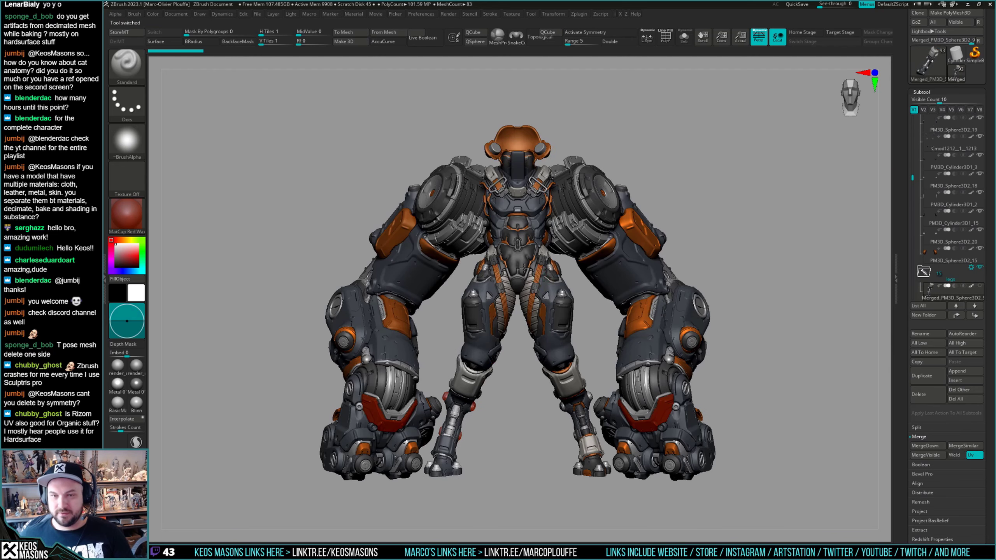
Isolate the merged mech arm subtool Merged_torso22, delete it, and show the remaining subtools again.
right_drag(524, 268, 568, 267)
alt+click(447, 214)
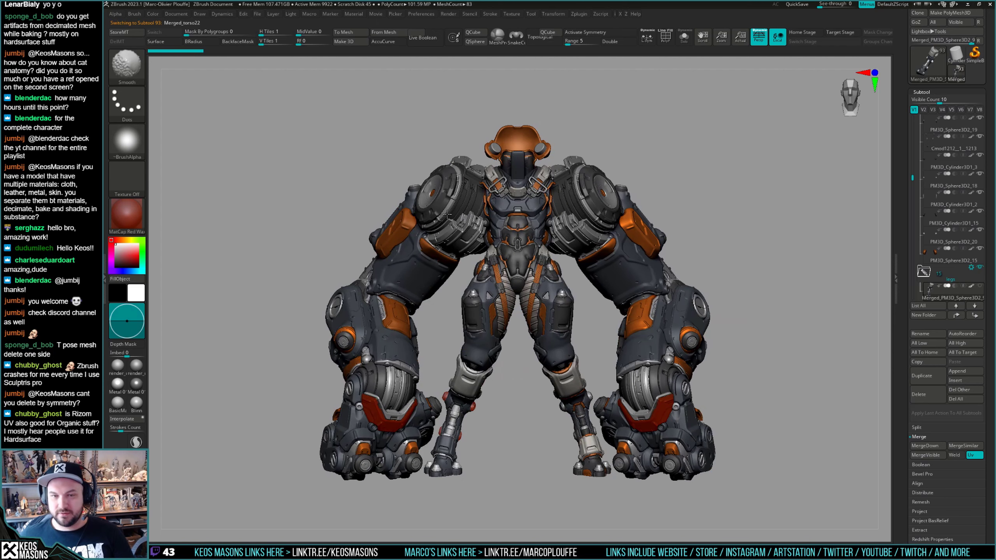
key(alt+s)
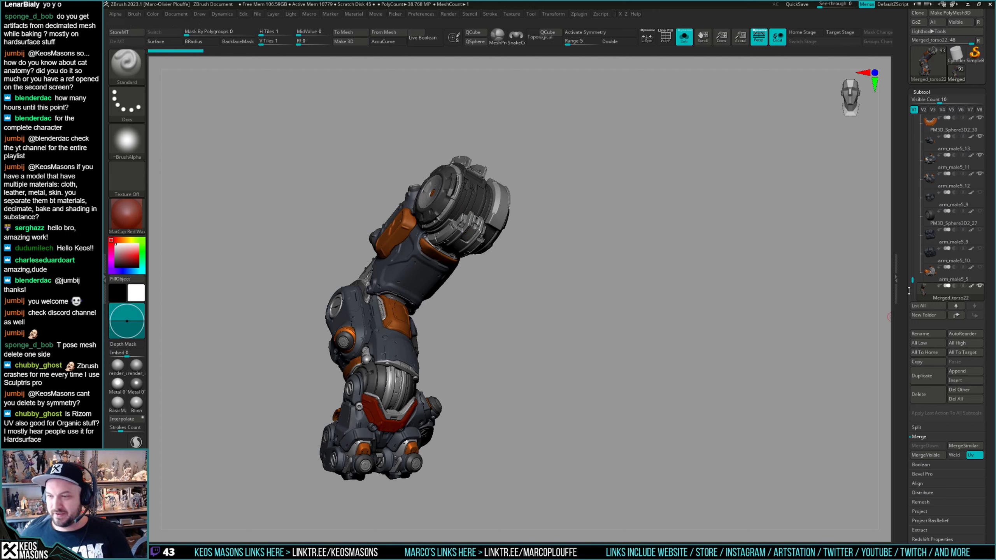
scroll(909, 288, down, 3)
click(928, 390)
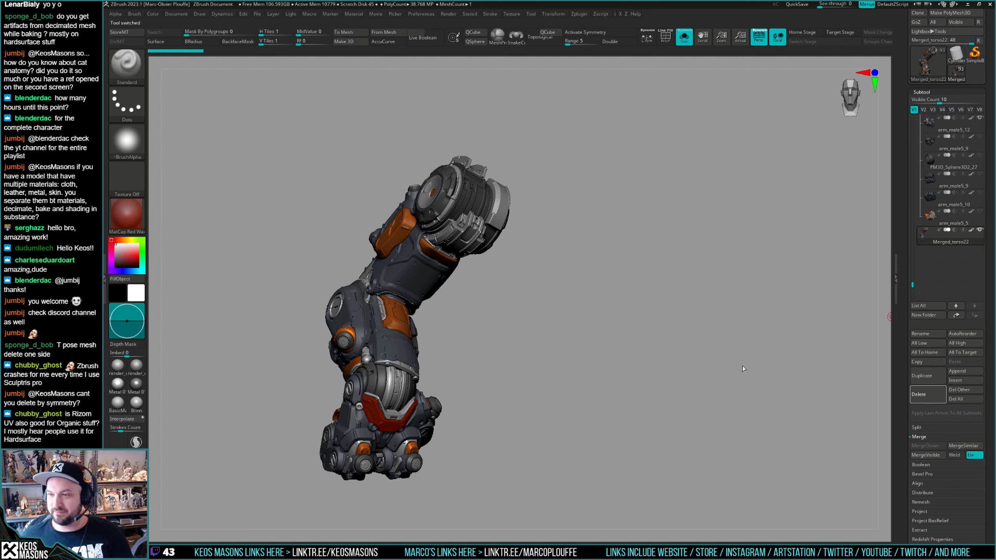
key(shift+s)
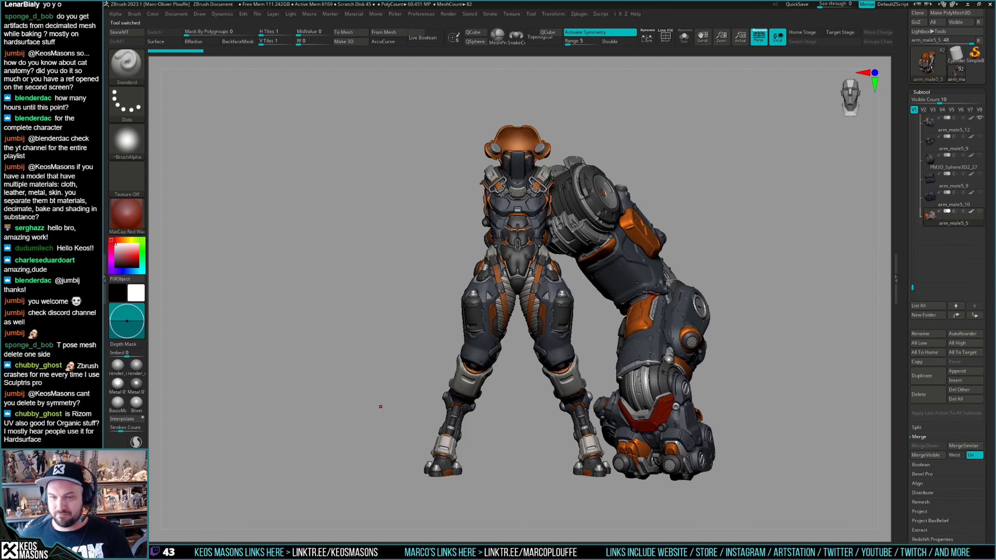
Delete the hidden leftover hand subtools, starting with arm_male5_5, and the hidden white cylinder subtool PM3D_Cube3D3_1.
key(shift+s)
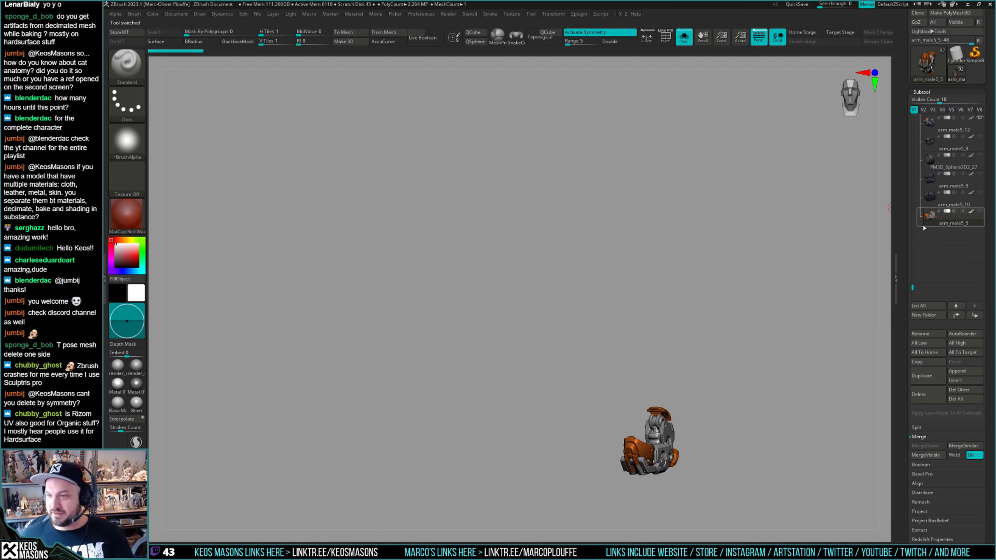
click(927, 398)
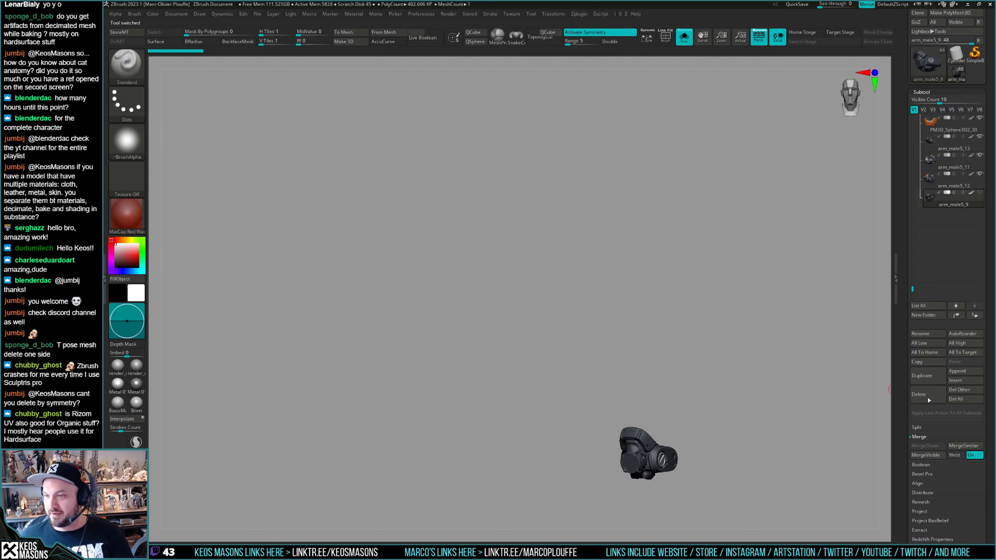
drag(913, 286, 912, 240)
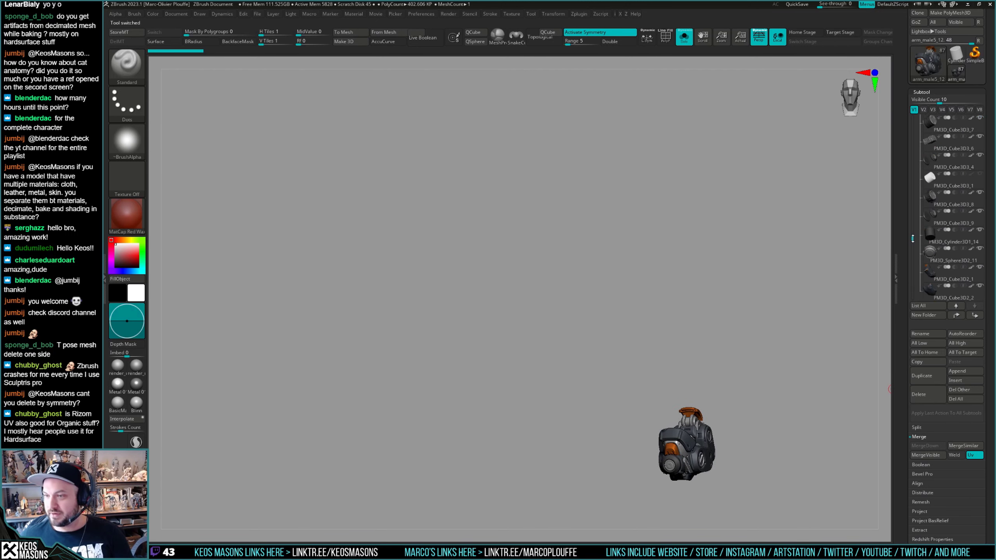
click(934, 170)
click(937, 181)
click(927, 394)
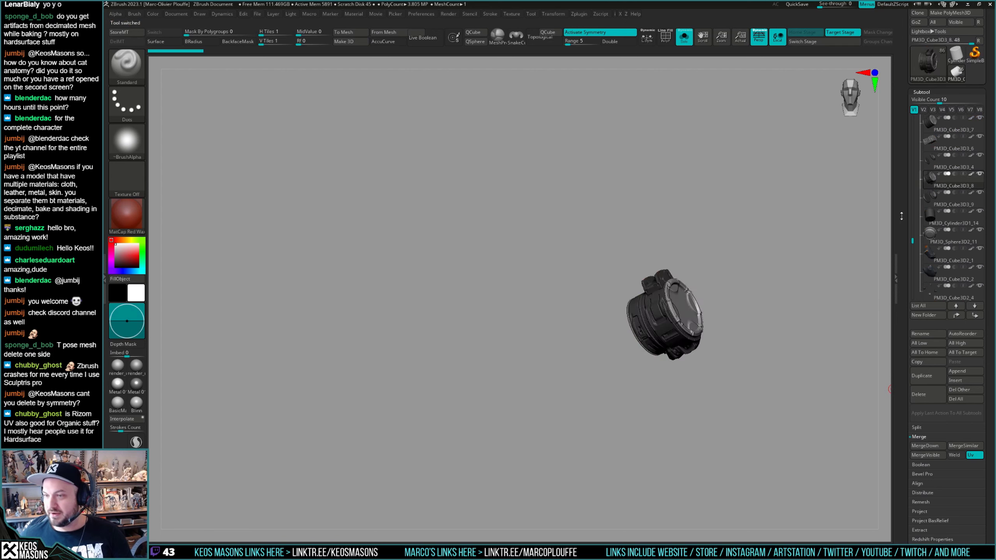
Select the merged lower leg subtool Merged_PM3D_Sphere3D2_9 in the legs folder and delete it.
drag(913, 240, 911, 195)
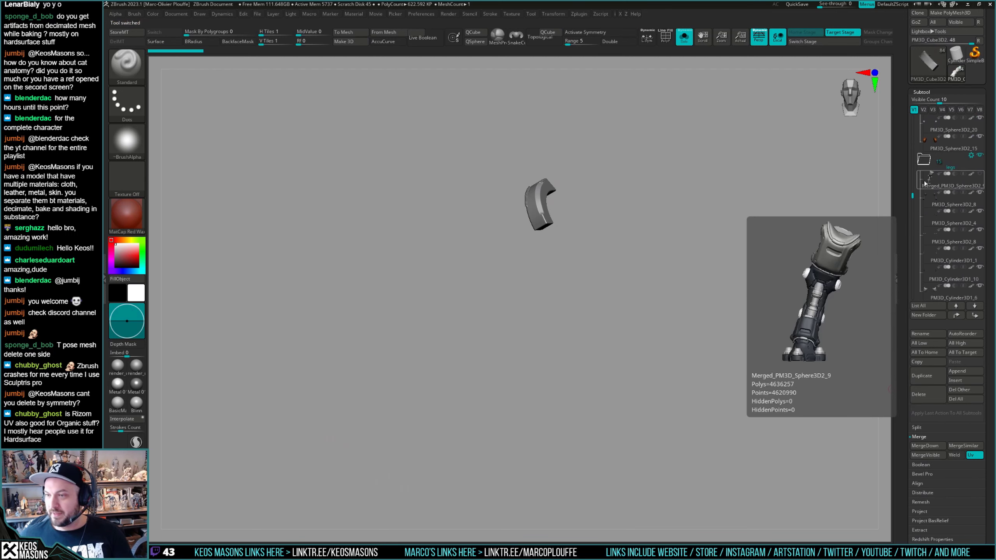
click(928, 182)
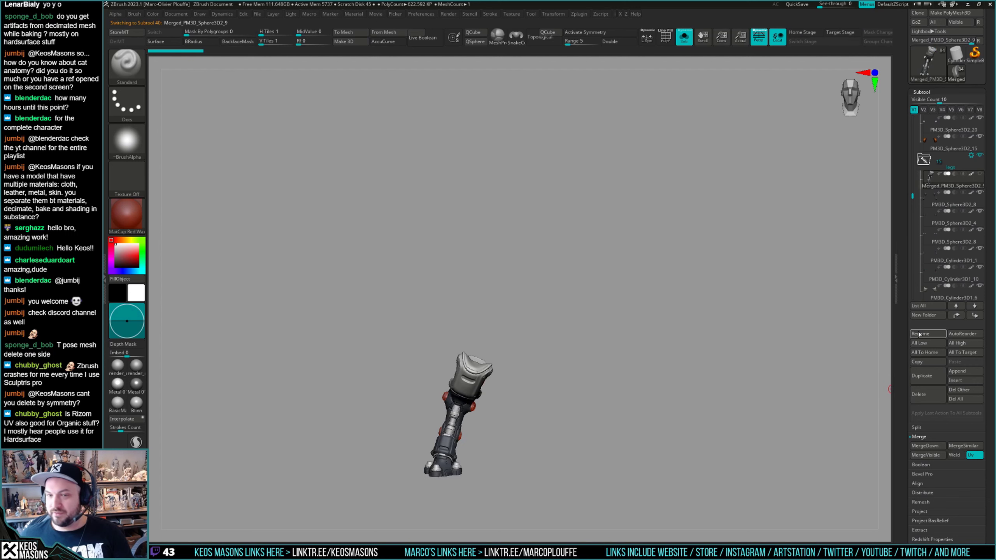
click(928, 395)
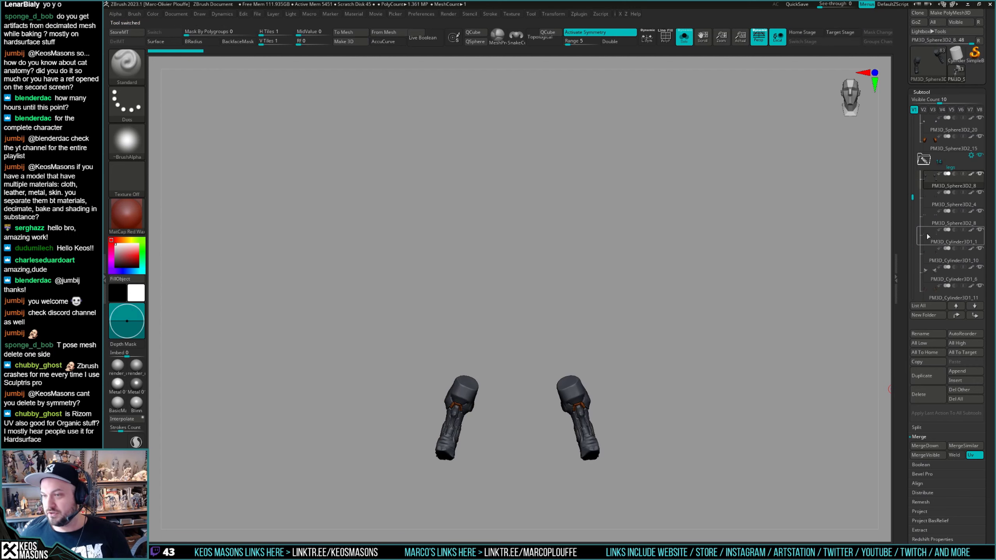
Select the last subtool in the list, arm_male5_12, and bring up the geometry subdivision settings.
click(917, 208)
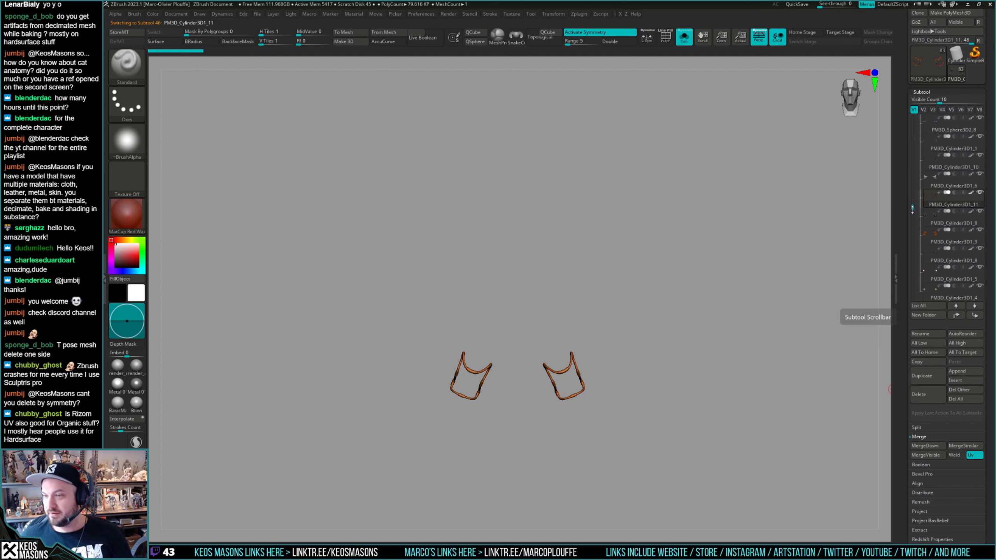
drag(922, 275, 917, 114)
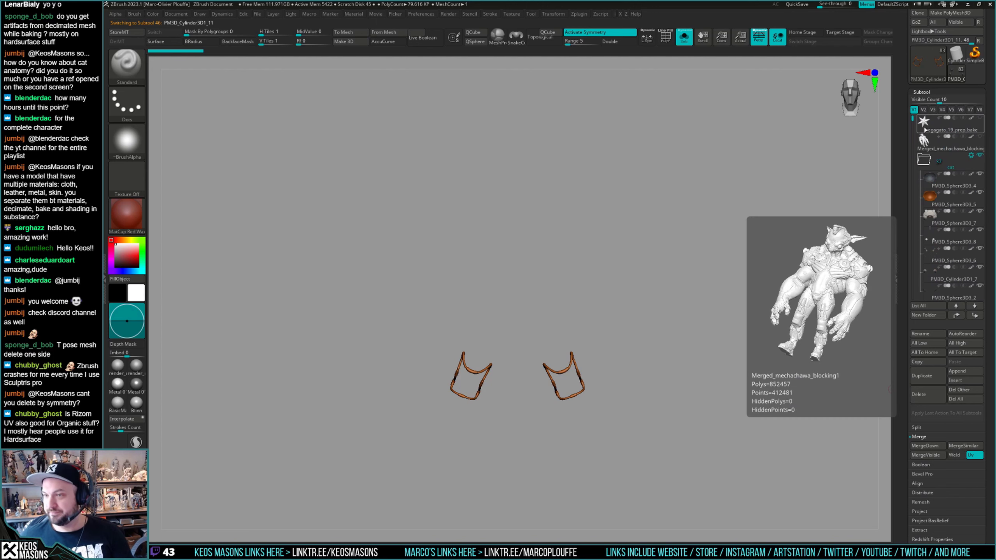
click(909, 282)
drag(908, 282, 911, 251)
drag(911, 285, 912, 215)
key(space)
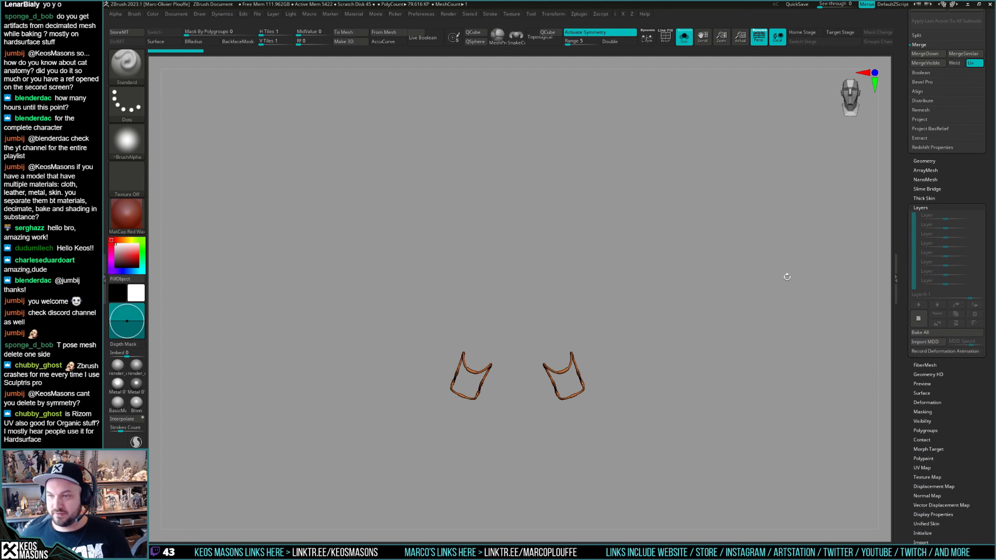
scroll(914, 182, up, 5)
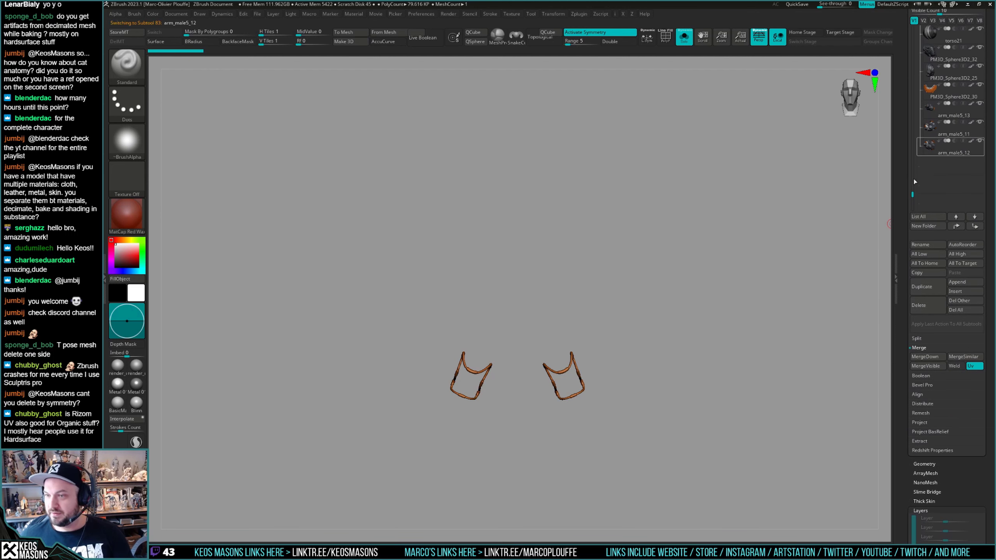
scroll(915, 181, down, 5)
key(space)
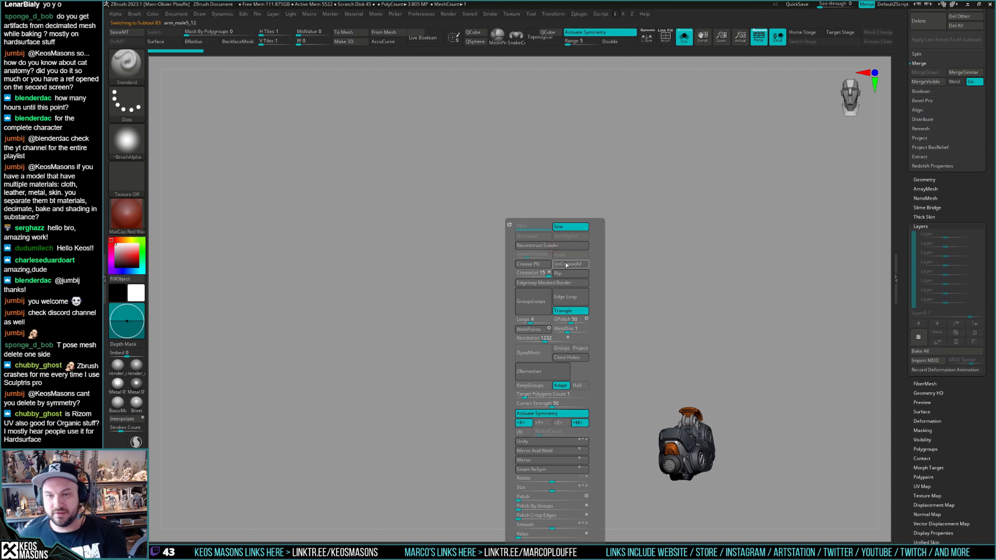
Go up through all subtools from arm_male5_12 to Merged_mechachawa_blocking1, checking each one's subdivision levels and dynamic subdivision state.
key(Up)
key(Up)
key(Up)
key(Up)
key(Up)
key(Up)
key(Up)
key(Up)
key(Up)
key(Up)
key(Up)
key(Up)
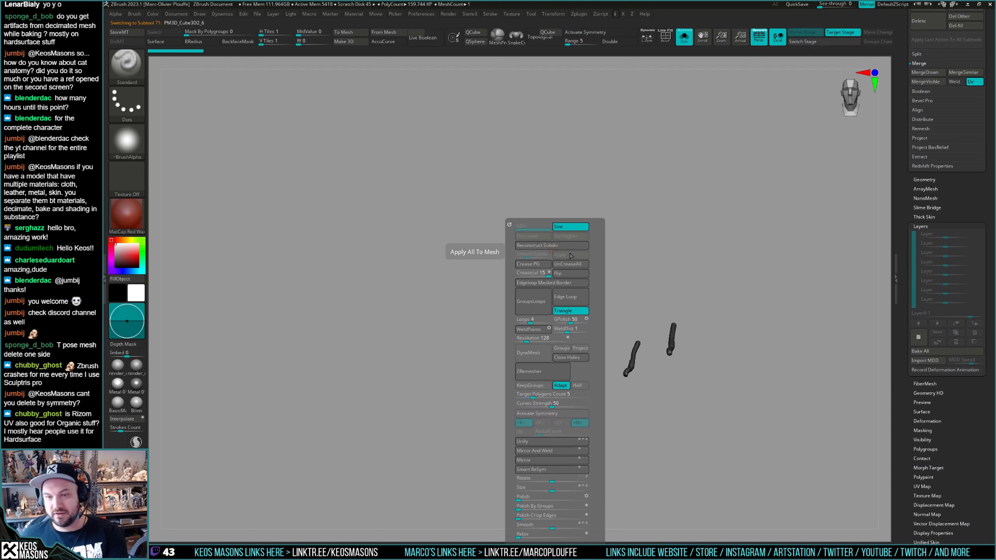
key(Up)
key(Up)
key(Up)
key(Up)
key(Up)
key(Up)
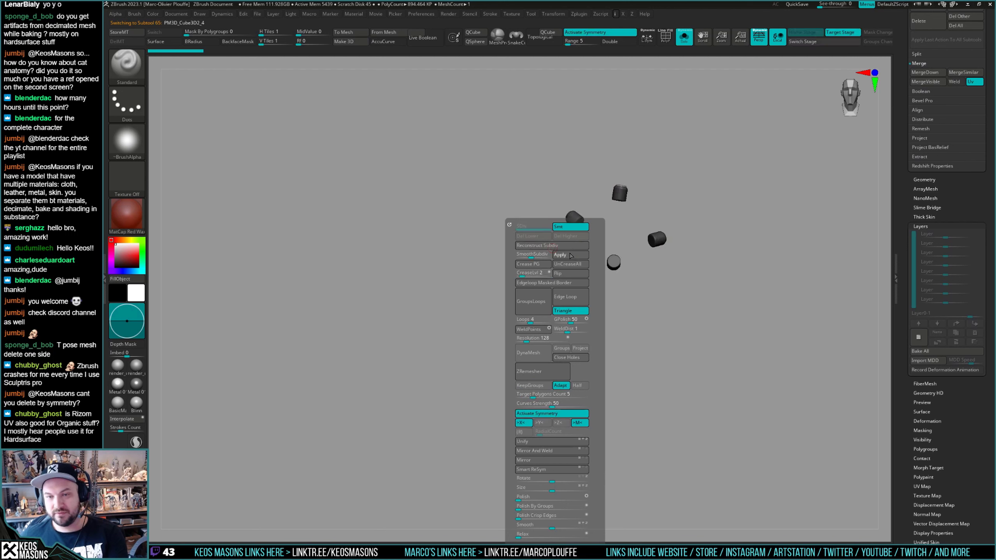
key(Up)
key(Up)
key(Up)
key(Up)
key(Up)
key(Up)
key(Up)
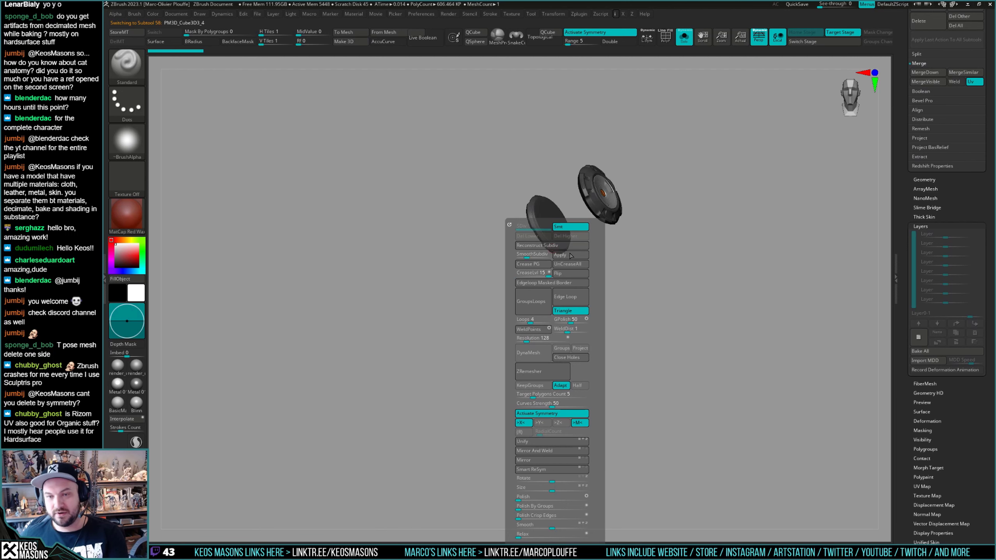
key(Up)
key(Up)
key(Up)
key(Up)
key(Up)
key(Up)
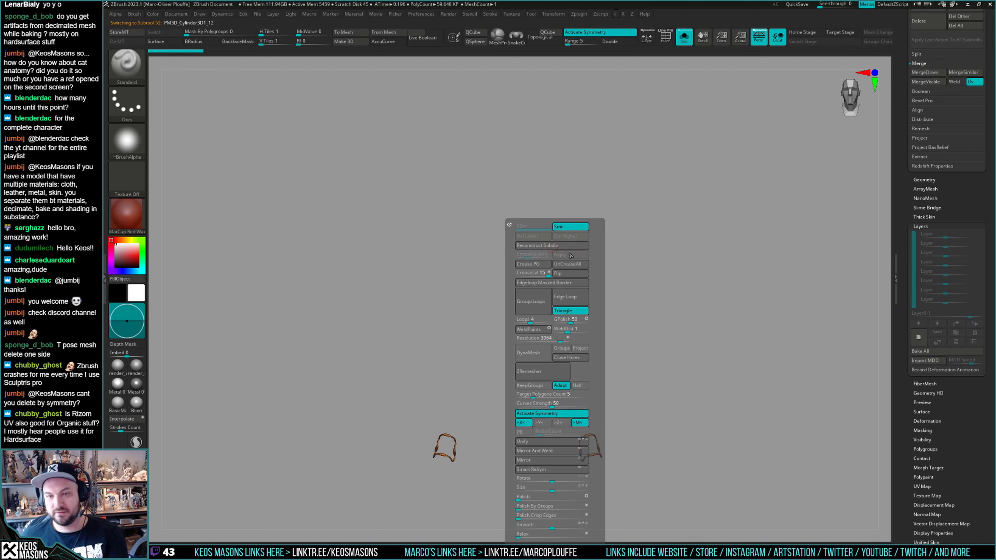
key(Up)
key(Up)
key(Up)
key(Up)
key(Up)
key(Up)
key(Up)
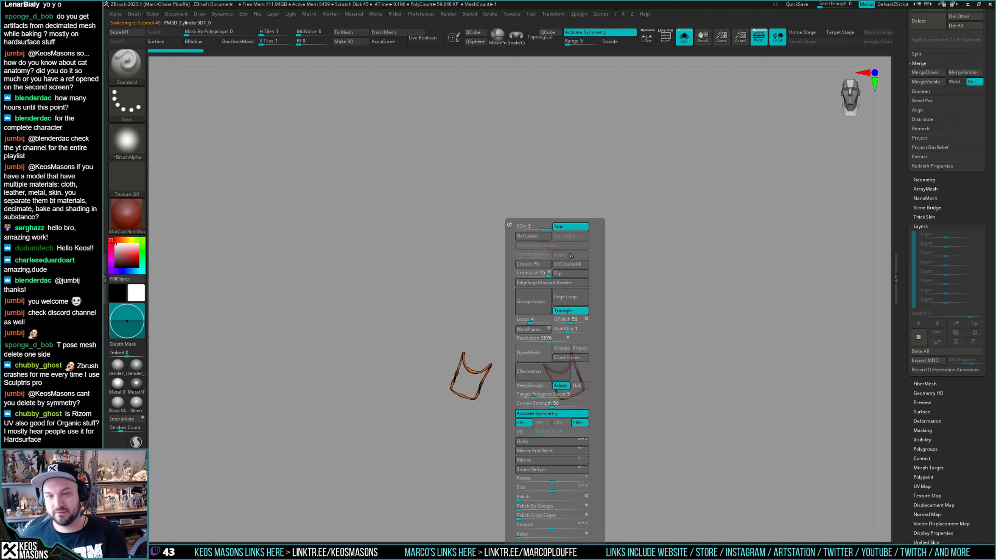
key(Up)
key(Up)
key(Up)
key(Up)
key(Up)
key(Up)
key(Up)
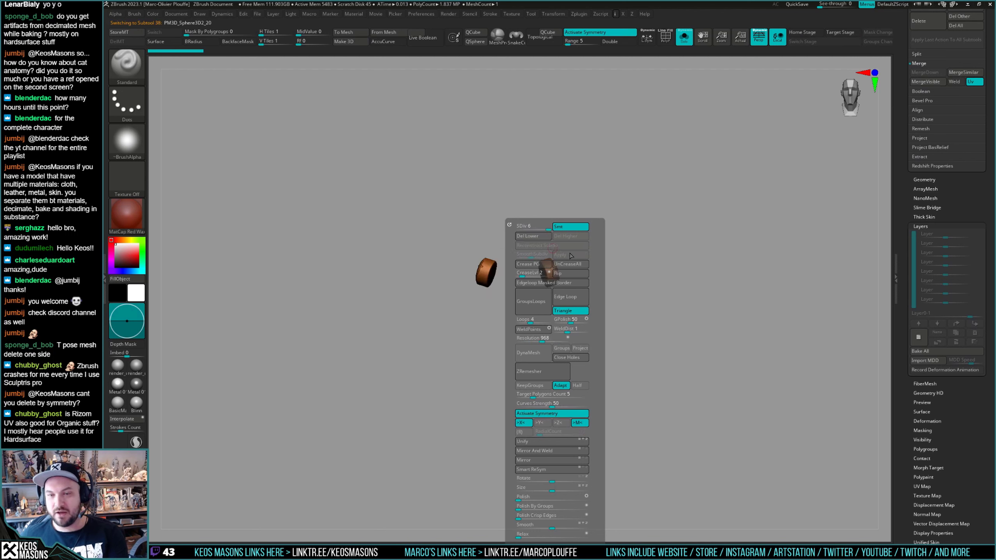
key(Up)
key(Up)
key(Up)
key(Up)
key(Up)
key(Up)
key(Up)
key(Up)
key(Up)
key(Up)
key(Up)
key(Up)
key(Up)
key(Up)
key(Up)
key(Up)
key(Up)
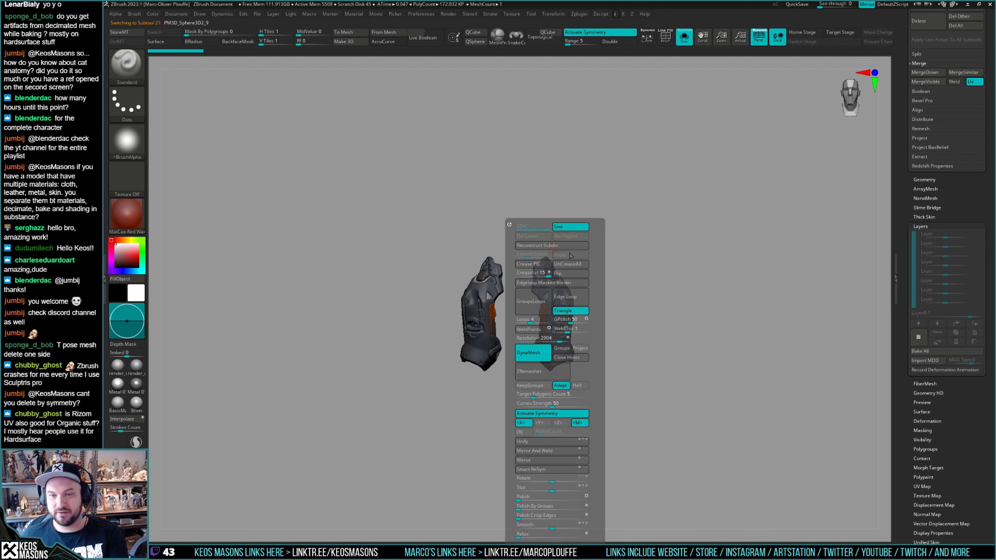
key(Up)
key(Up)
key(Up)
key(alt+Up)
key(alt+Up)
key(alt+Up)
key(alt+Up)
key(alt+Up)
key(alt+Up)
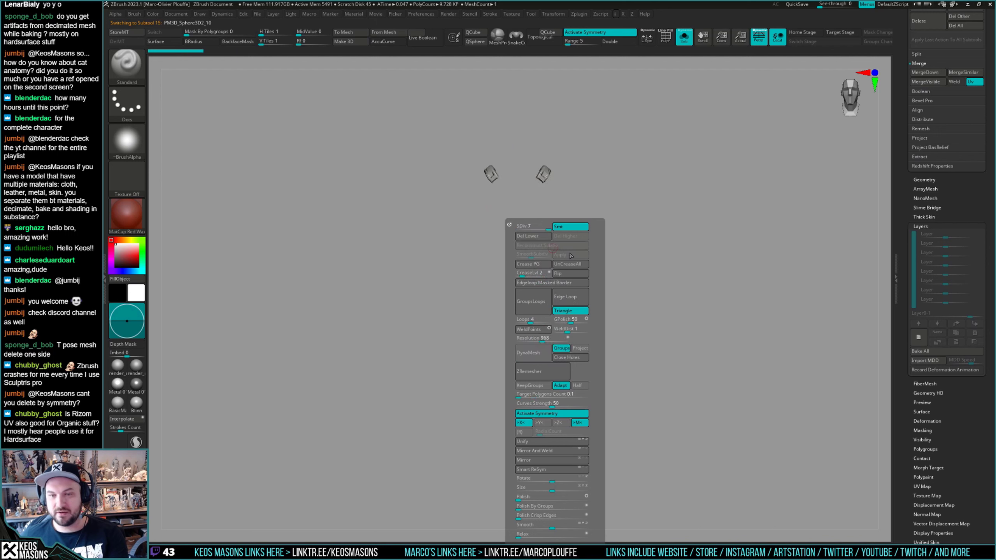
key(alt+Up)
key(alt+Up)
key(alt+Up)
key(alt+Up)
key(alt+Up)
key(alt+Up)
key(alt+Up)
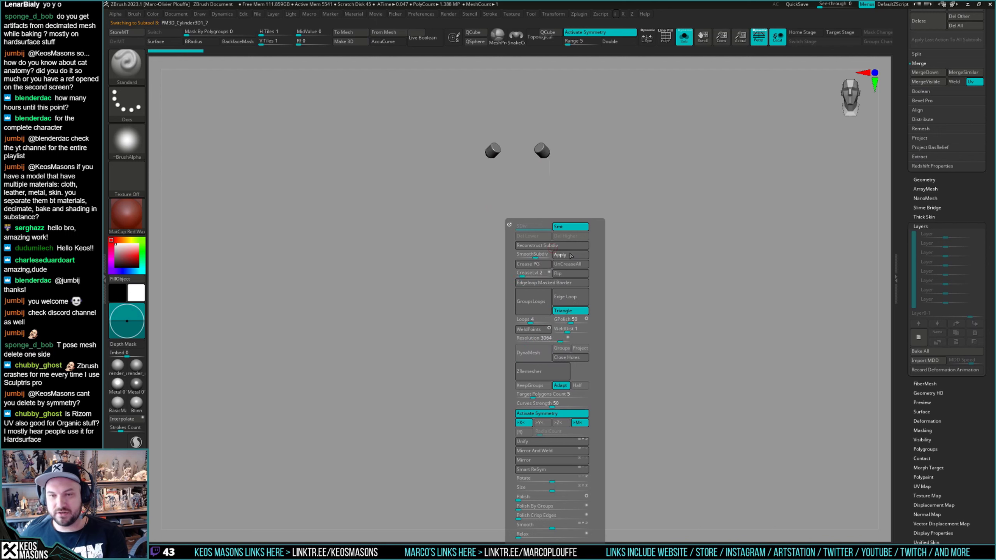
key(alt+Up)
key(alt+Up)
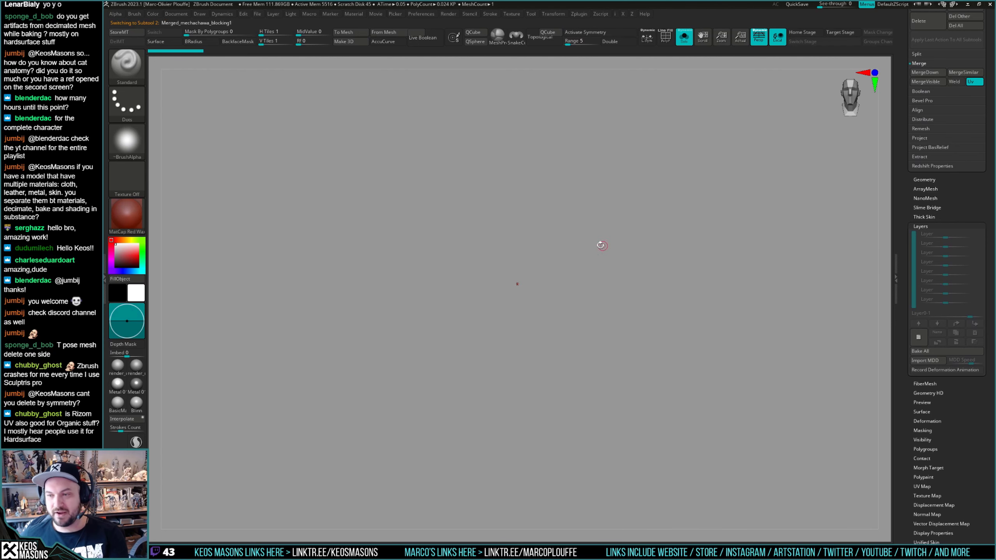
Go down through all subtools from Merged_mechachawa_blocking1 to arm_male5_12, checking each one's subdivision level and geometry settings.
key(i)
key(Down)
key(Down)
key(Down)
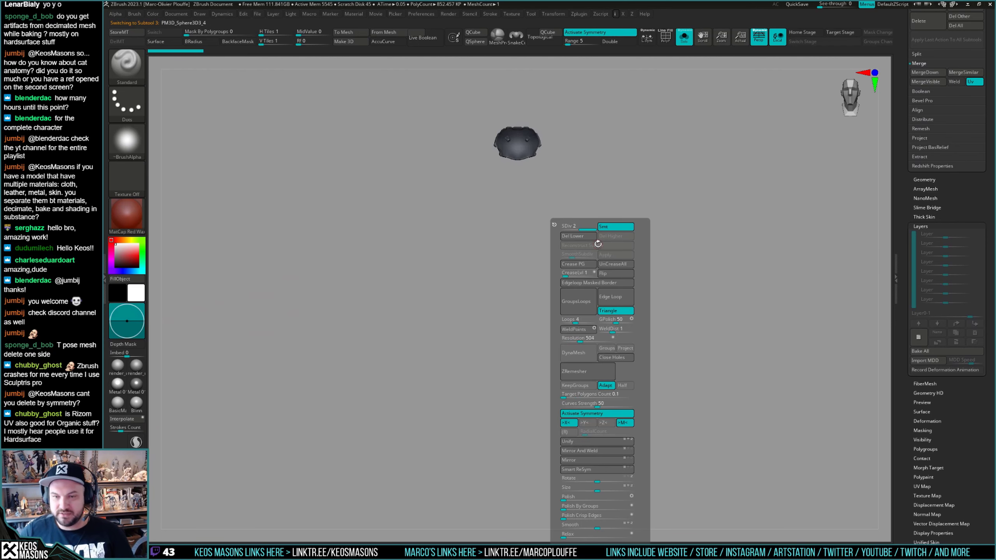
key(Down)
key(Down)
key(Down)
key(Down)
key(Down)
key(Down)
key(Down)
key(Down)
key(Down)
key(Down)
key(Down)
key(Down)
key(Down)
key(Down)
key(Down)
key(Down)
key(Down)
key(Down)
key(Down)
key(Down)
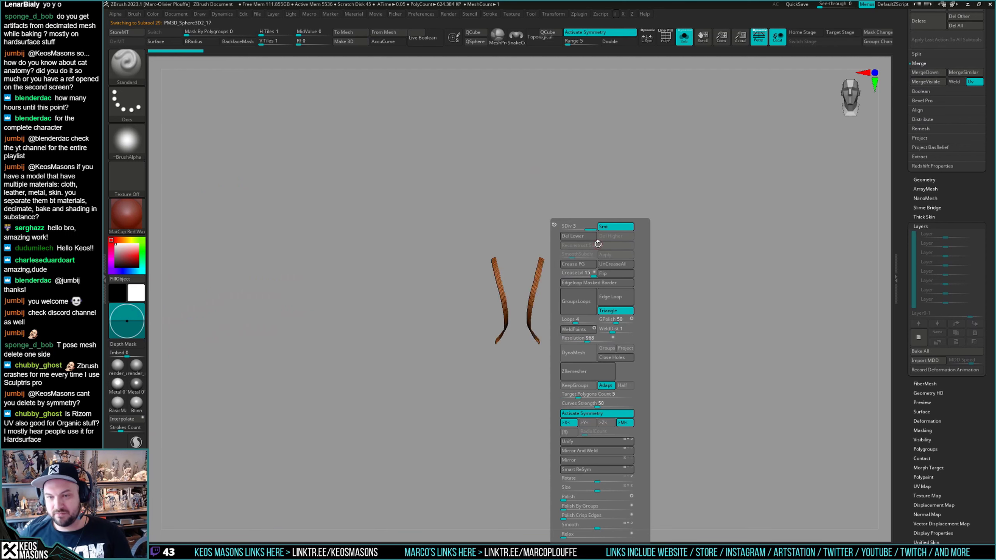
key(Down)
key(Down)
key(Down)
key(Down)
key(Down)
key(Down)
key(Down)
key(Down)
key(Down)
key(Down)
key(Down)
key(Down)
key(Down)
key(Down)
key(Down)
key(Down)
key(Down)
key(Down)
key(Down)
key(Down)
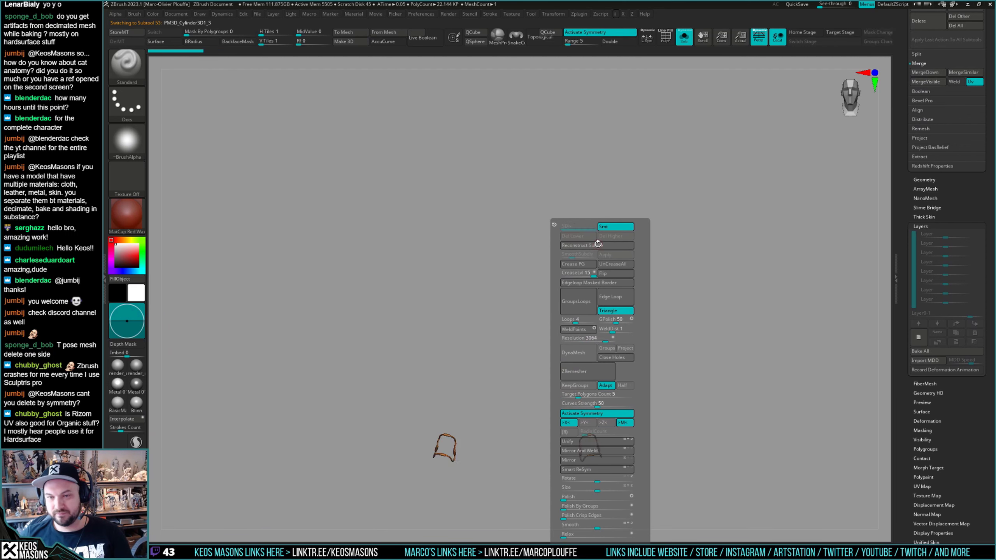
key(Down)
key(Down)
key(Down)
key(Down)
key(Down)
key(Down)
key(Down)
key(Down)
key(Down)
key(Down)
key(Down)
key(Down)
key(Down)
key(Down)
key(Down)
key(Down)
key(Down)
key(Down)
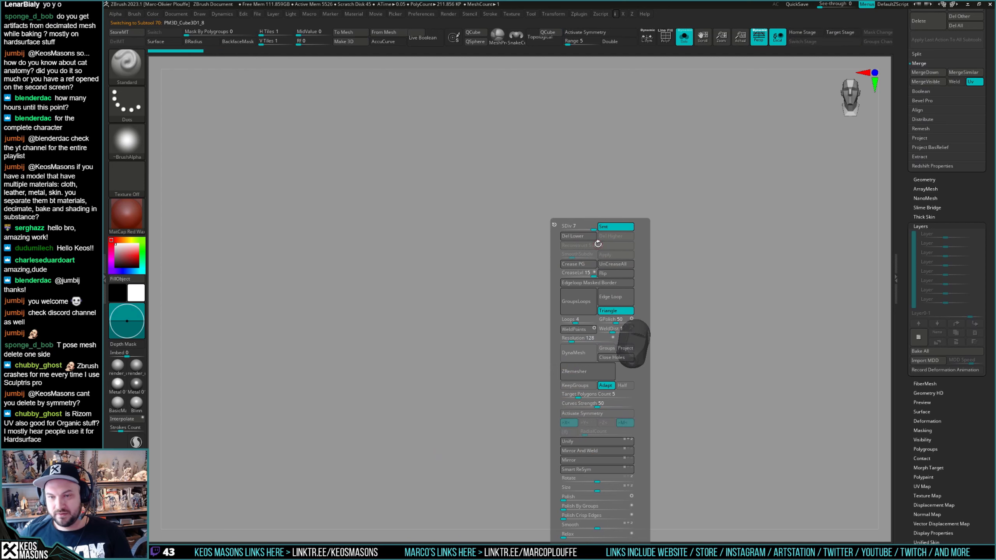
key(Down)
key(Down)
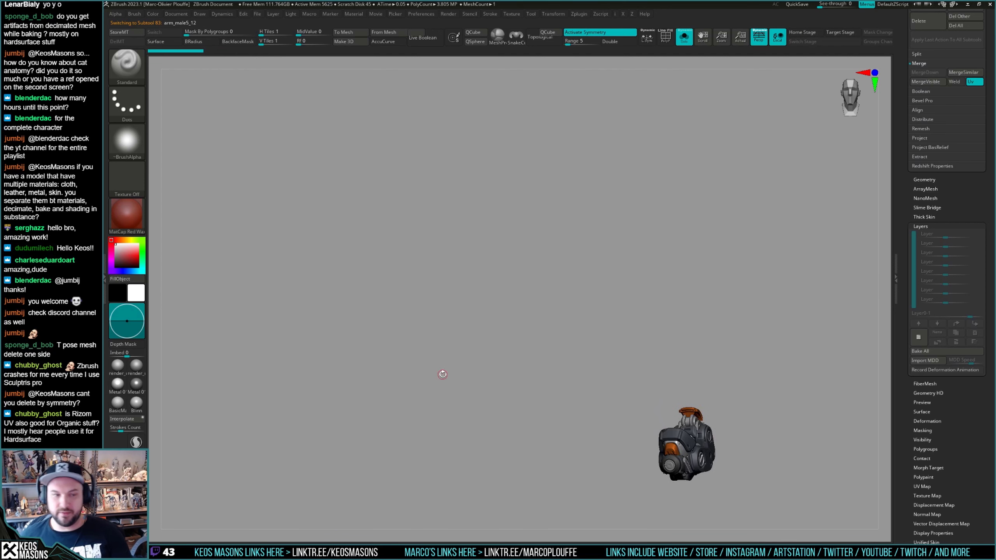
Show the whole character with the render_mat2 material and save the tool over megagato_19_prep_bake.ztl.
key(shift+s)
click(128, 371)
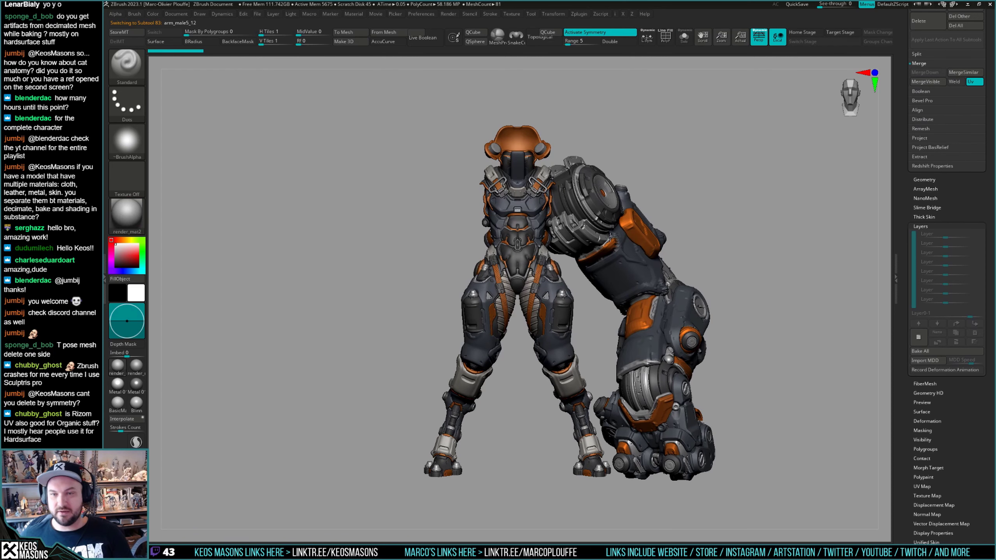
key(ctrl+shift+s)
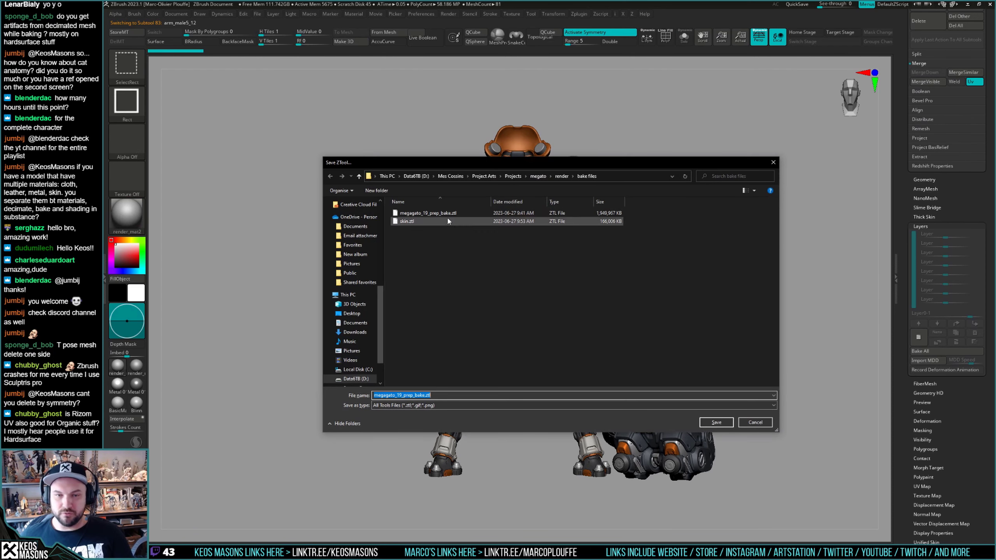
key(Return)
click(516, 278)
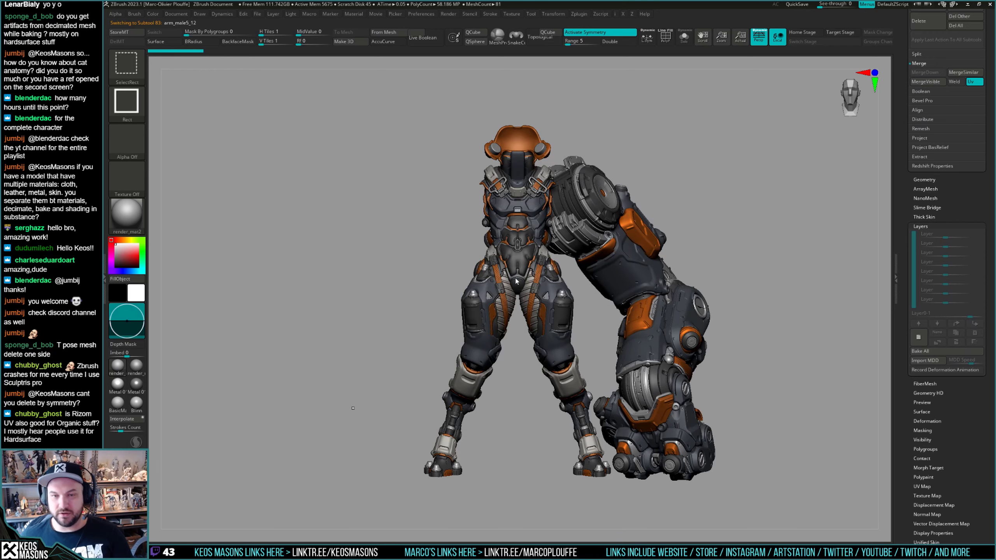
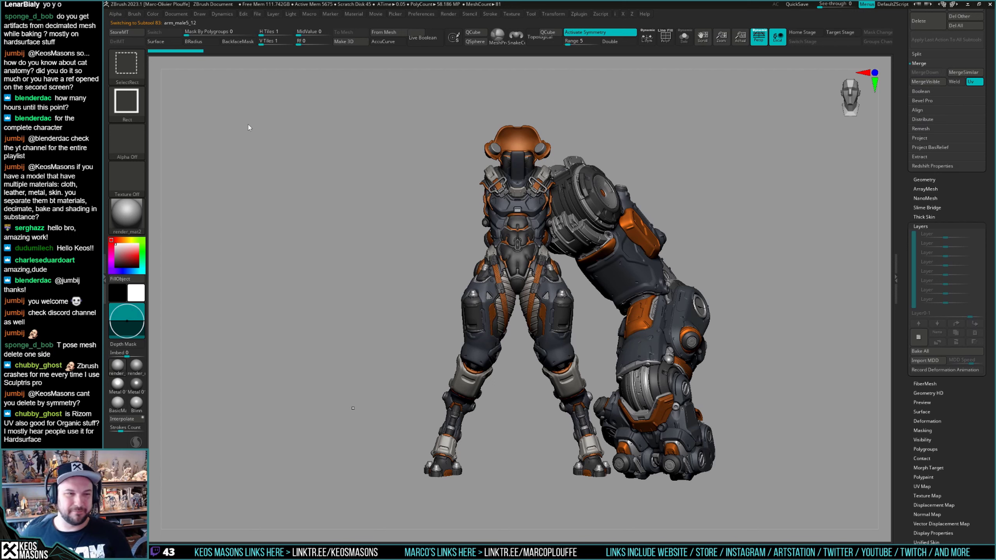
key(ctrl+s)
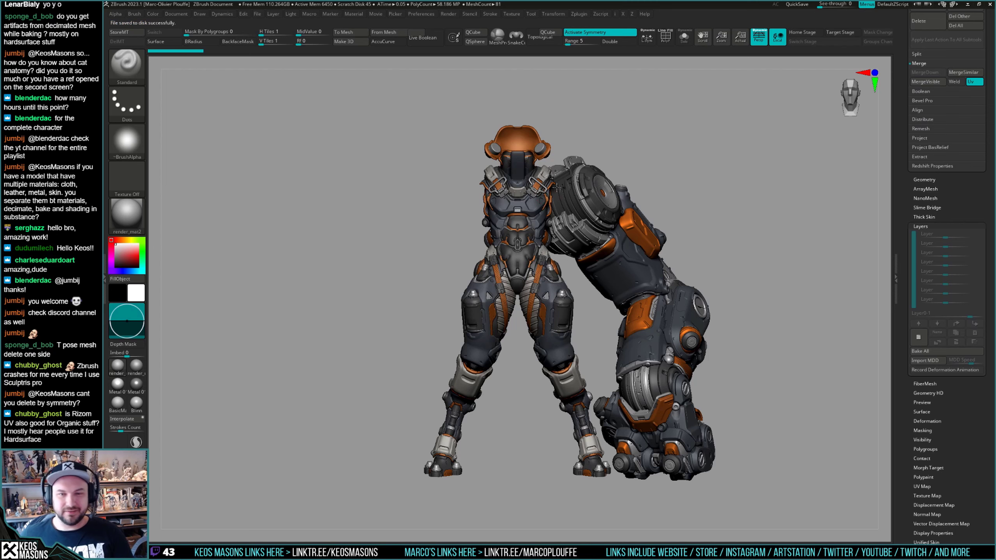
Hide the hand, mech arm and cat folders, leaving only the legs folder's subtools visible.
click(720, 296)
scroll(962, 197, up, 6)
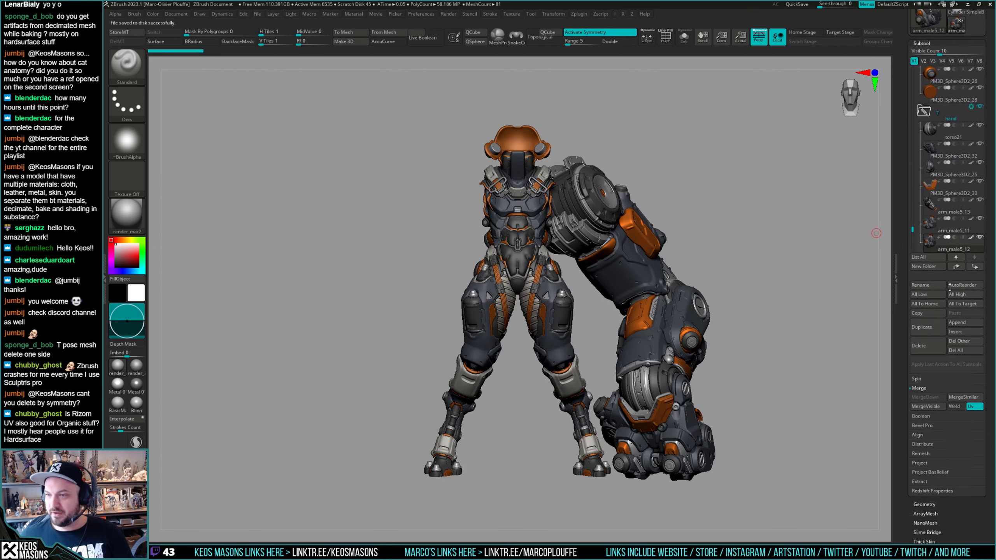
click(979, 119)
scroll(953, 177, down, 3)
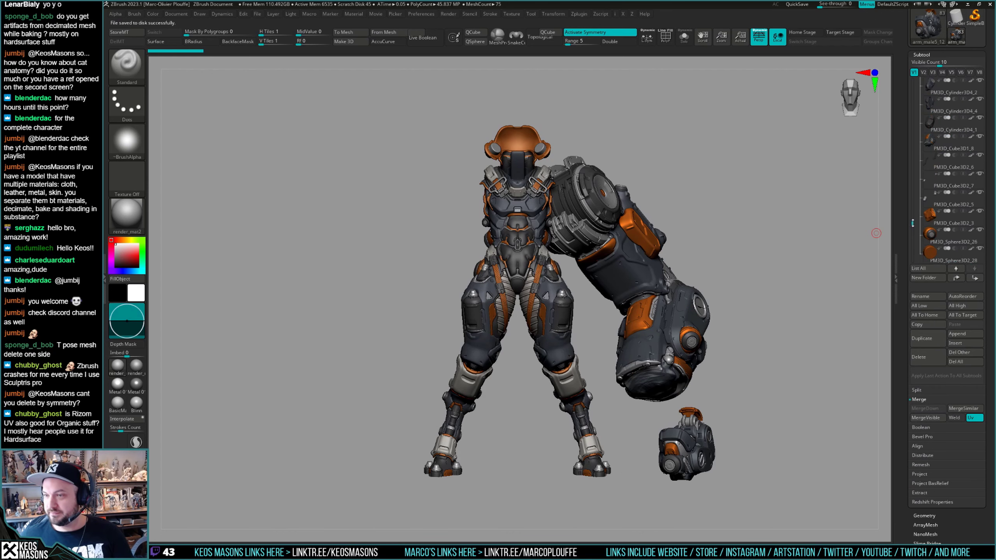
click(979, 193)
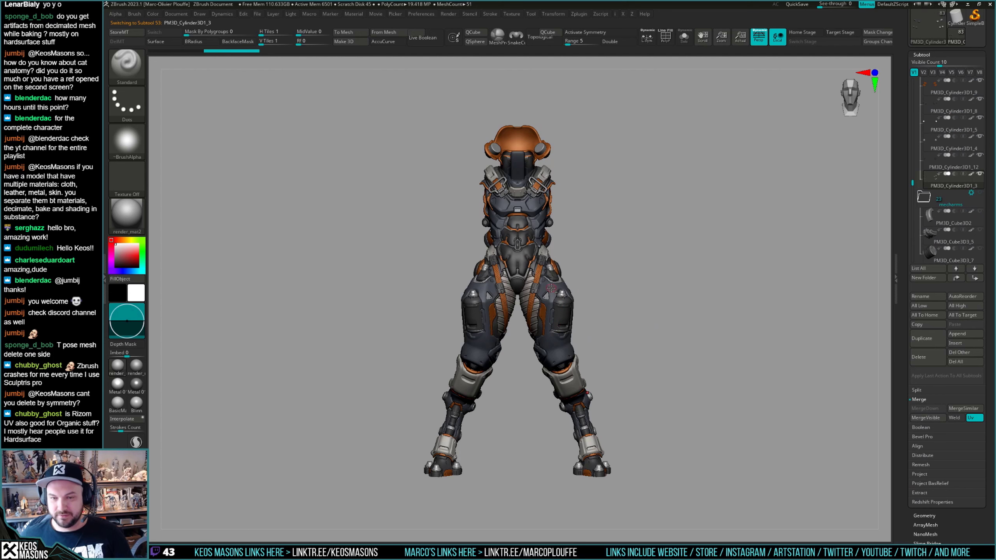
drag(912, 181, 913, 80)
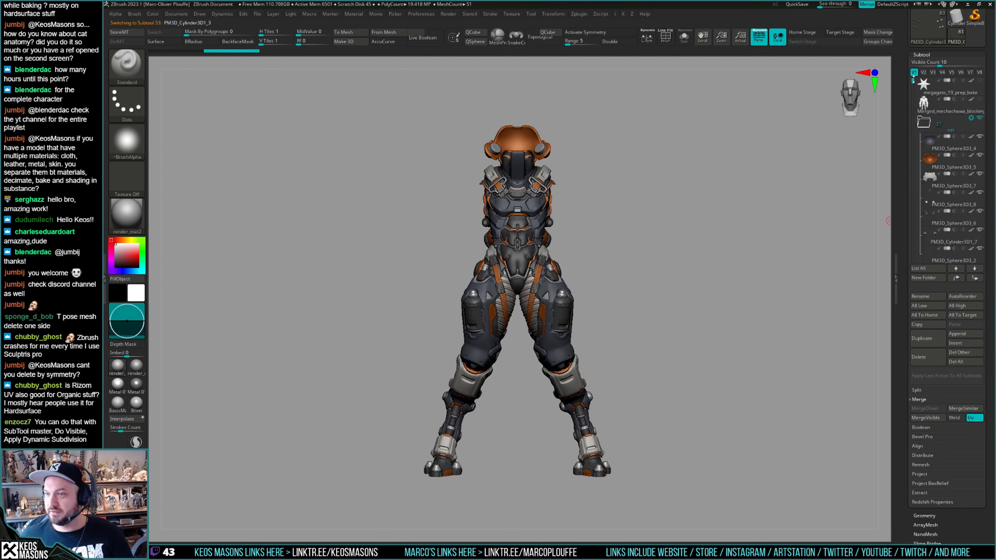
click(978, 119)
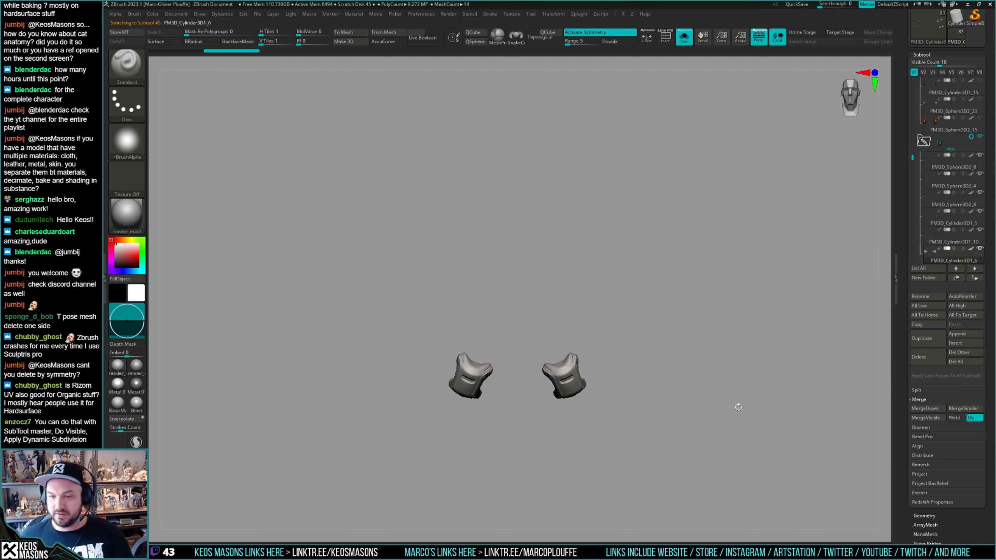
Merge the visible lower leg subtools into a new tool and save only one side of it as legs.
click(927, 419)
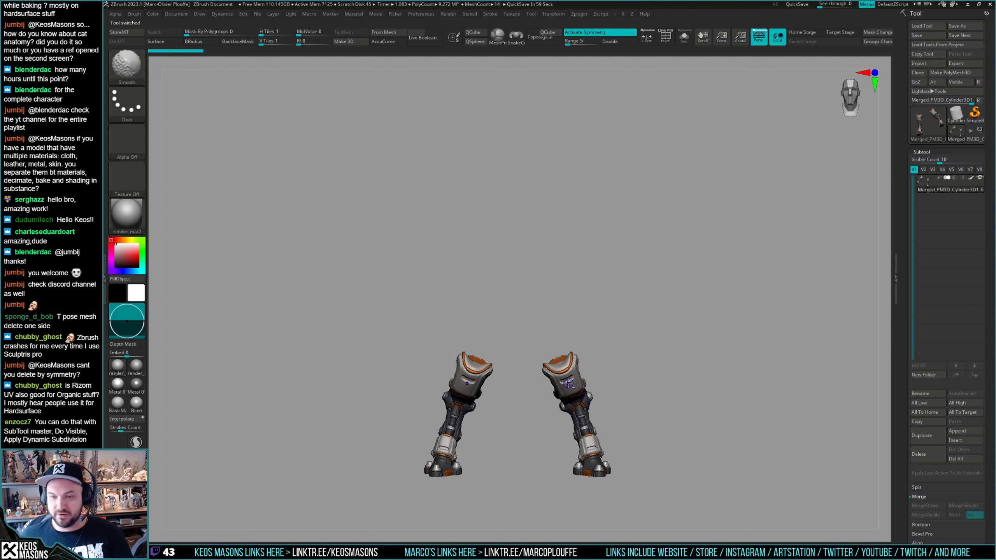
ctrl+shift+drag(633, 235, 529, 463)
key(ctrl+s)
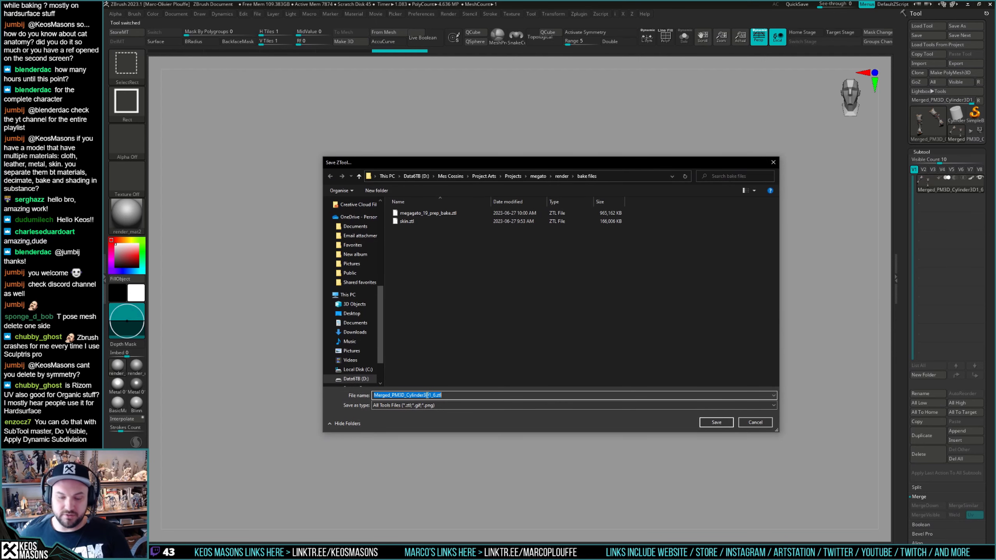
key(Return)
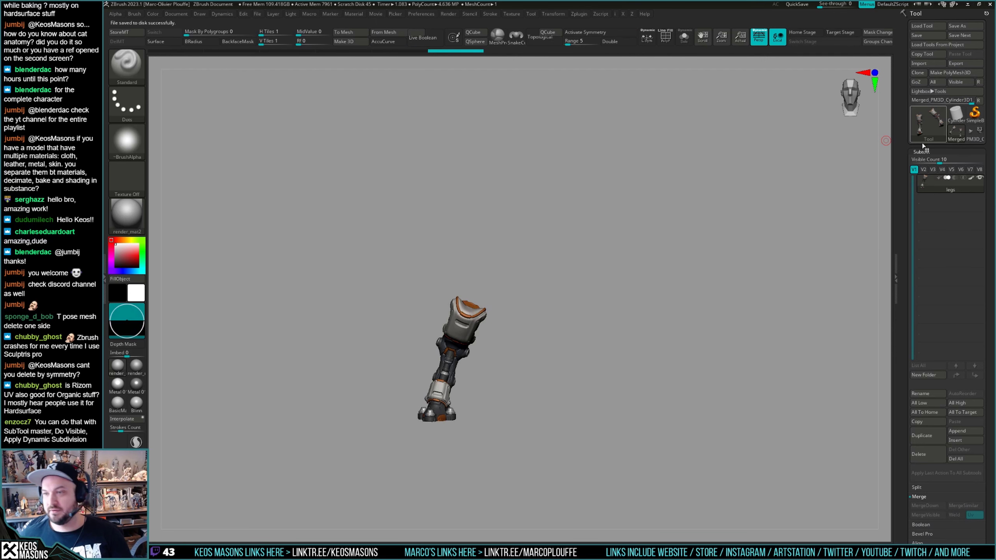
Return to the full character tool and delete the legs folder with all its subtools.
click(973, 142)
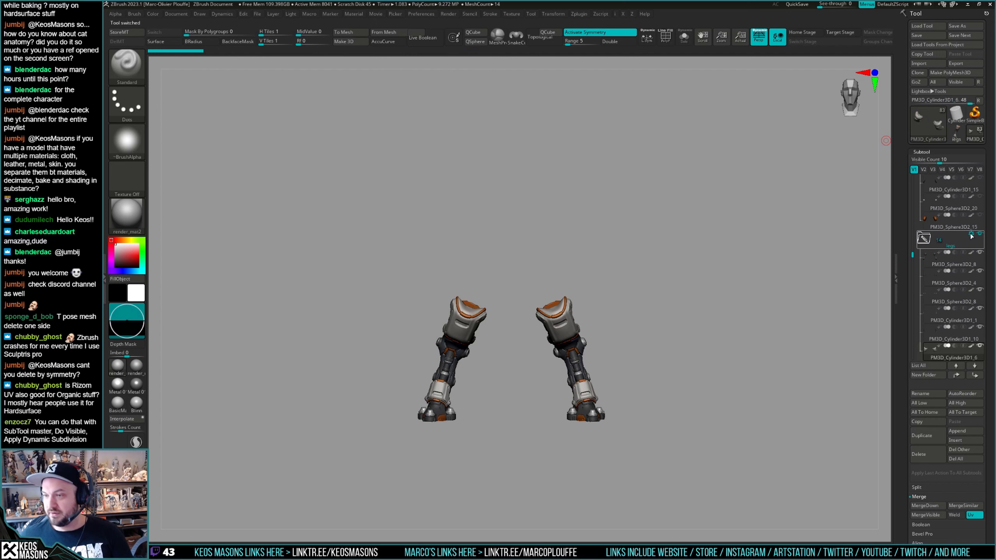
click(918, 454)
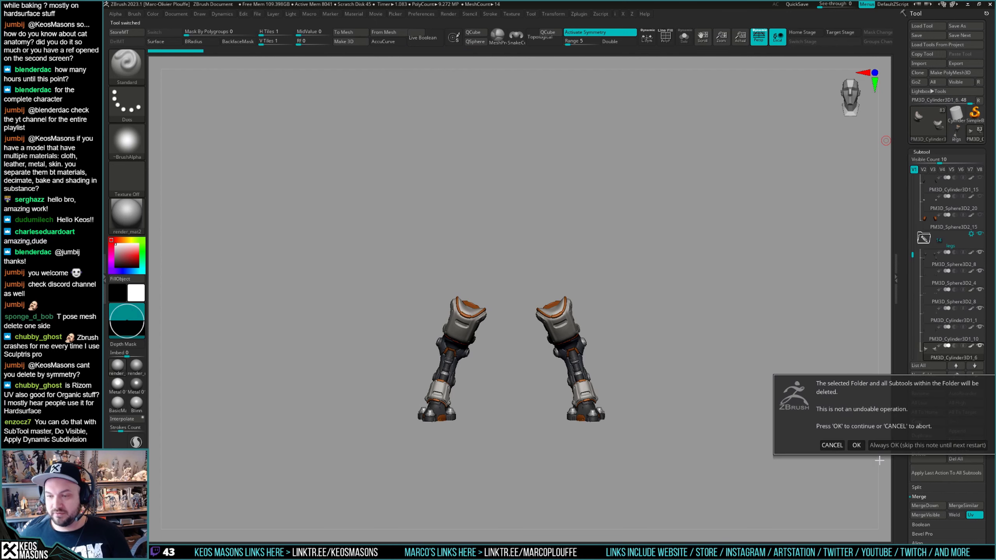
click(901, 446)
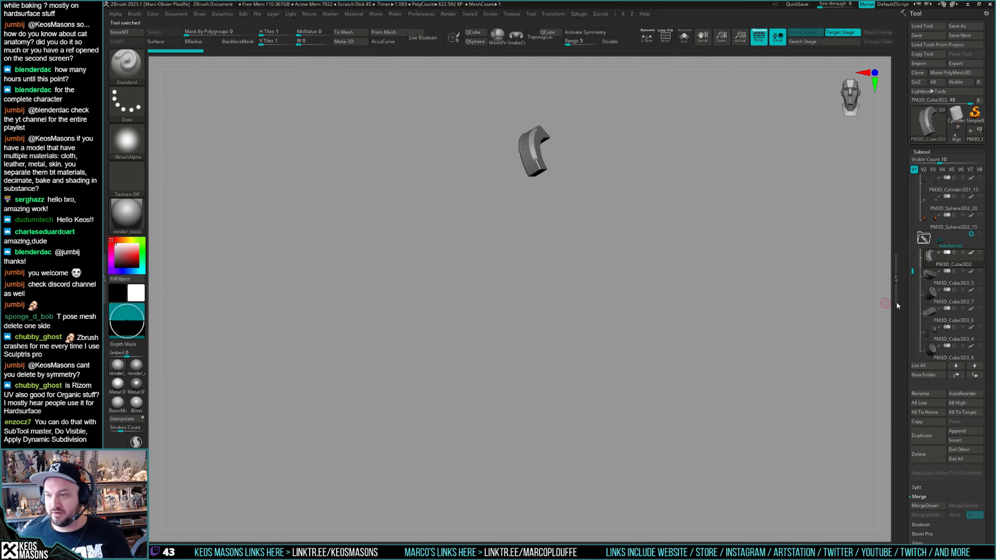
Show the cat folder's subtools at the beginning of the subtool list.
click(928, 222)
drag(912, 270, 911, 175)
click(980, 216)
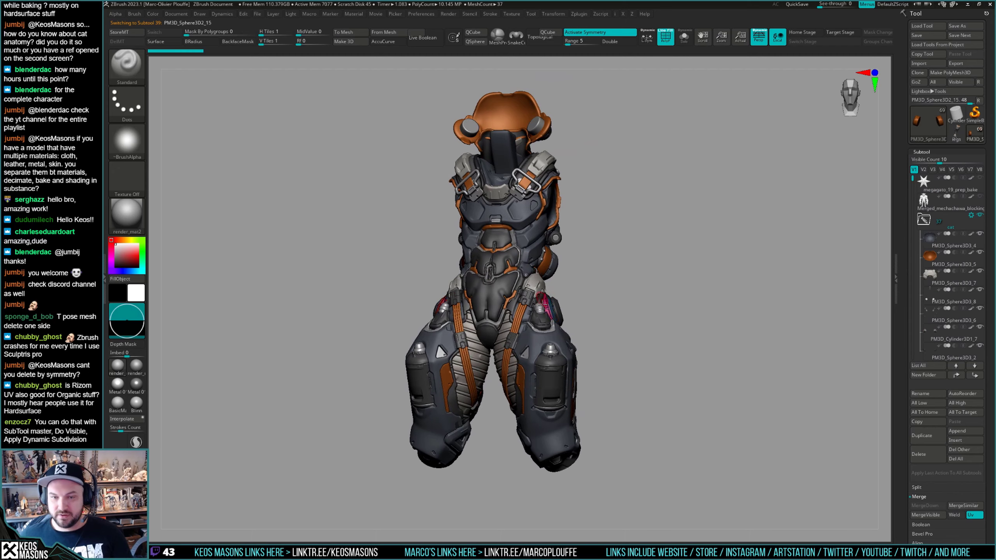
Move the ribbed thigh subtool PM3D_Cylinder3D2_1 out of the cat folder to the end of the subtool list and hide it.
right_drag(542, 307, 549, 369)
key(shift+f)
key(shift+f)
alt+click(561, 334)
click(658, 348)
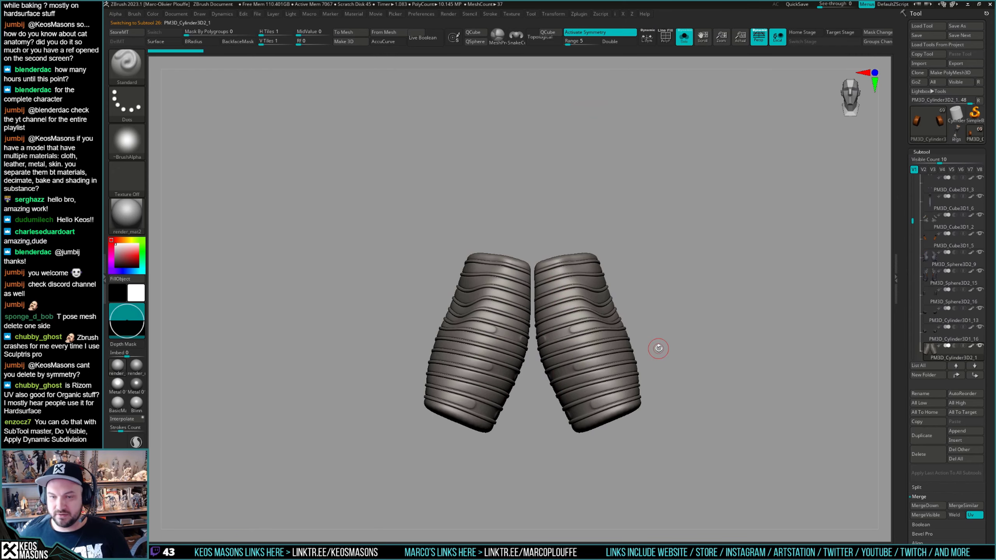
alt+right_drag(712, 348, 707, 388)
click(706, 388)
key(shift+f)
key(shift+f)
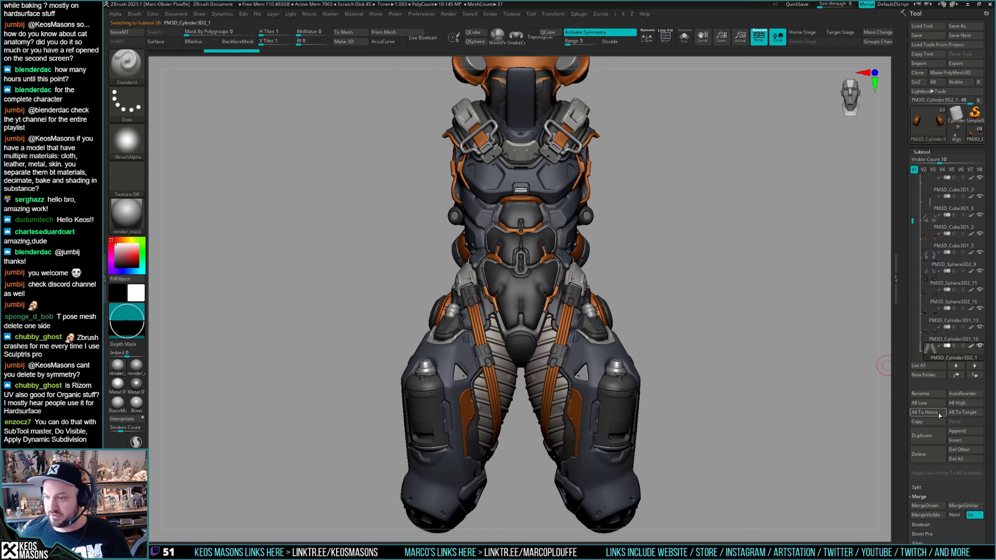
click(928, 352)
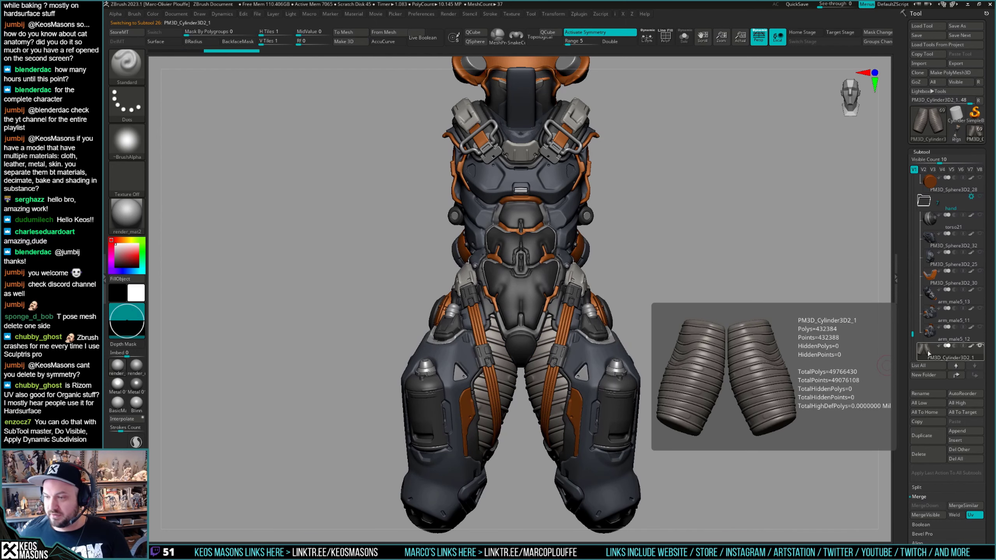
Move the thigh armor PM3D_Sphere3D2_15 and the orange straps PM3D_Sphere3D2_13 to the end of the subtool list, hiding each.
alt+click(593, 350)
key(ctrl+shift+s)
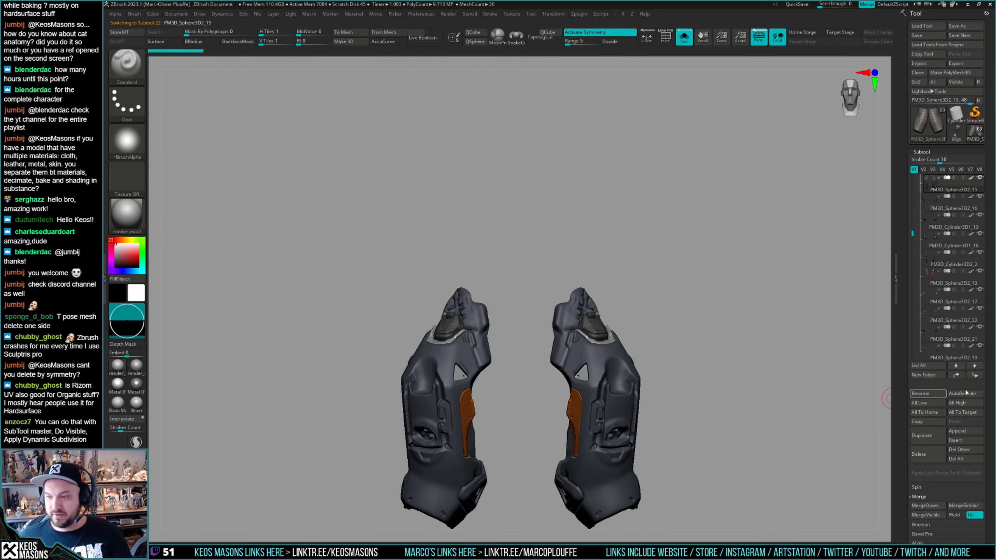
key(ctrl+shift+s)
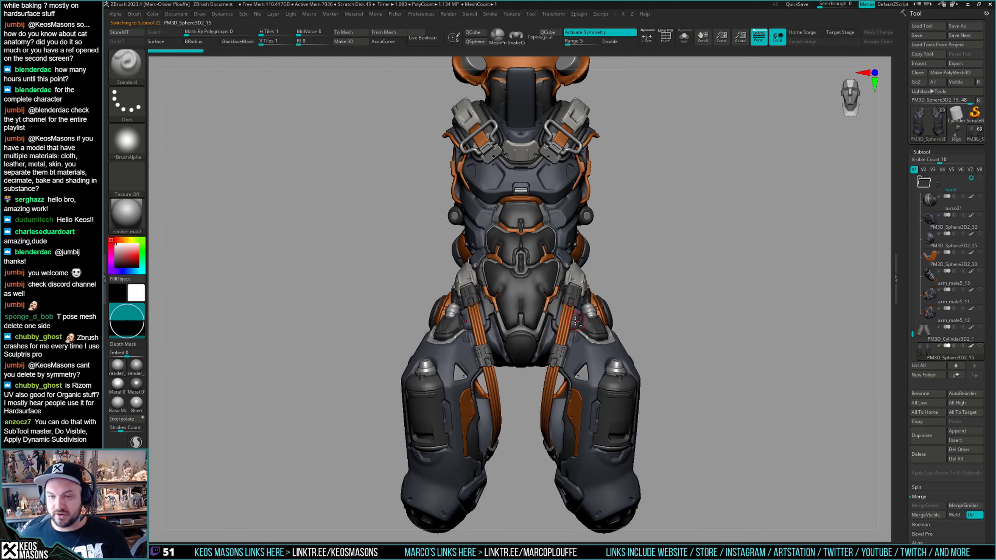
alt+click(569, 317)
key(ctrl+shift+s)
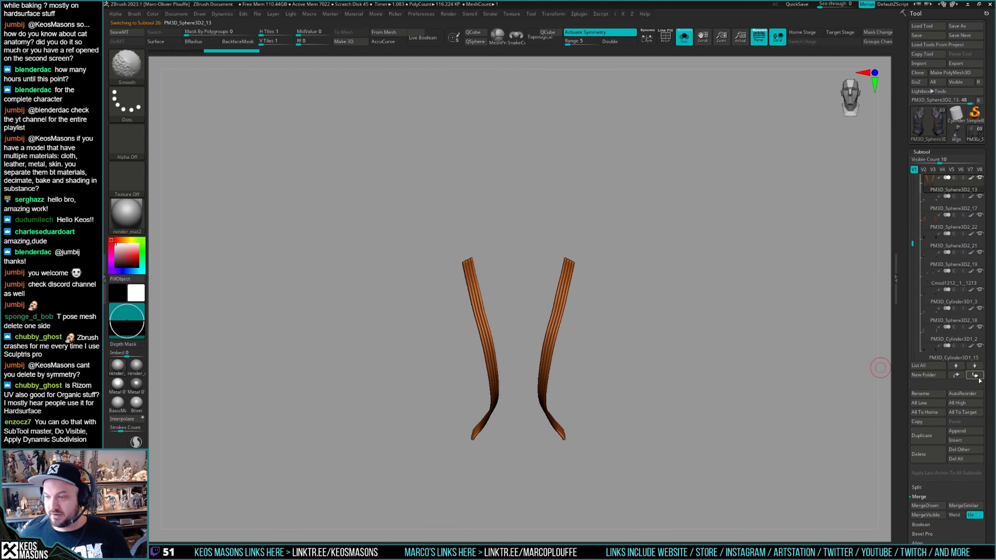
shift+click(974, 375)
key(ctrl+shift+s)
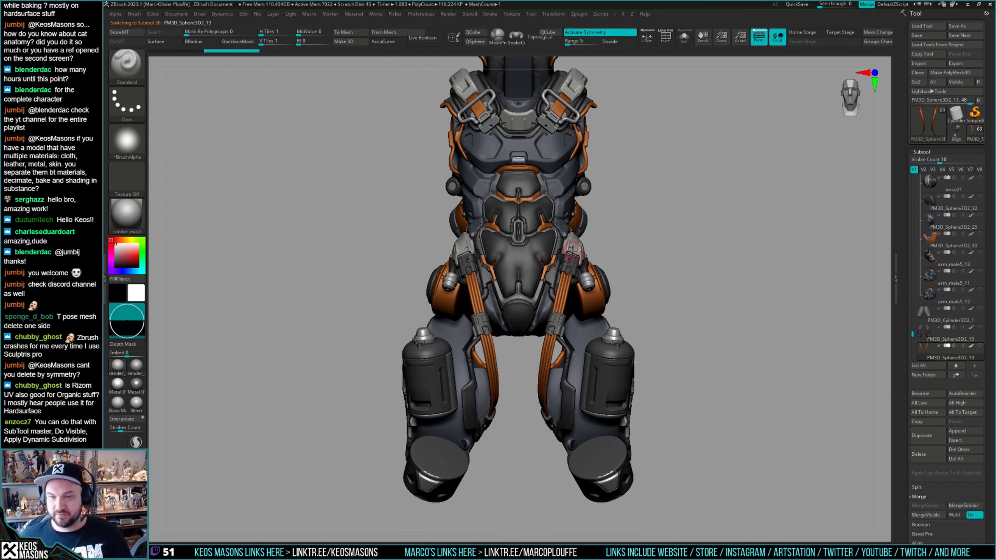
Move the round orange hip subtool PM3D_Sphere3D2_15 to the end of the subtool list.
alt+click(569, 249)
key(shift+f)
drag(725, 366, 597, 276)
alt+click(597, 269)
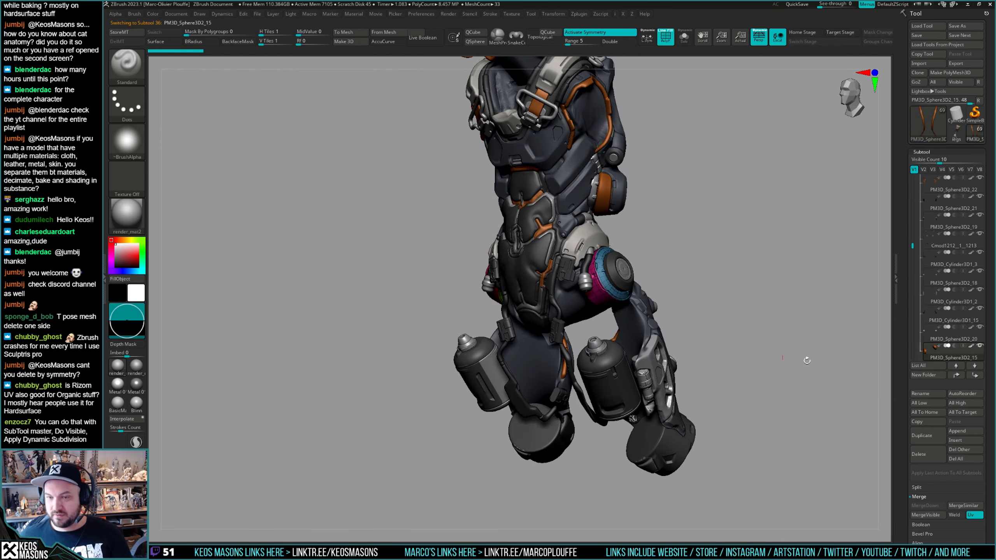
shift+click(968, 375)
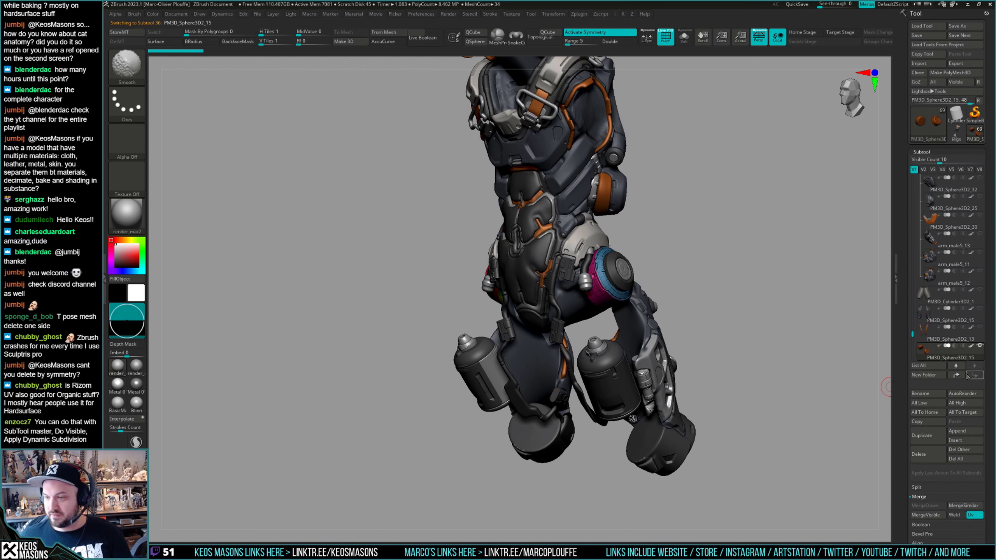
Move the round hip hub PM3D_Cylinder3D1_15 and the small hip hoses PM3D_Sphere3D2_19 to the end of the subtool list.
alt+click(640, 284)
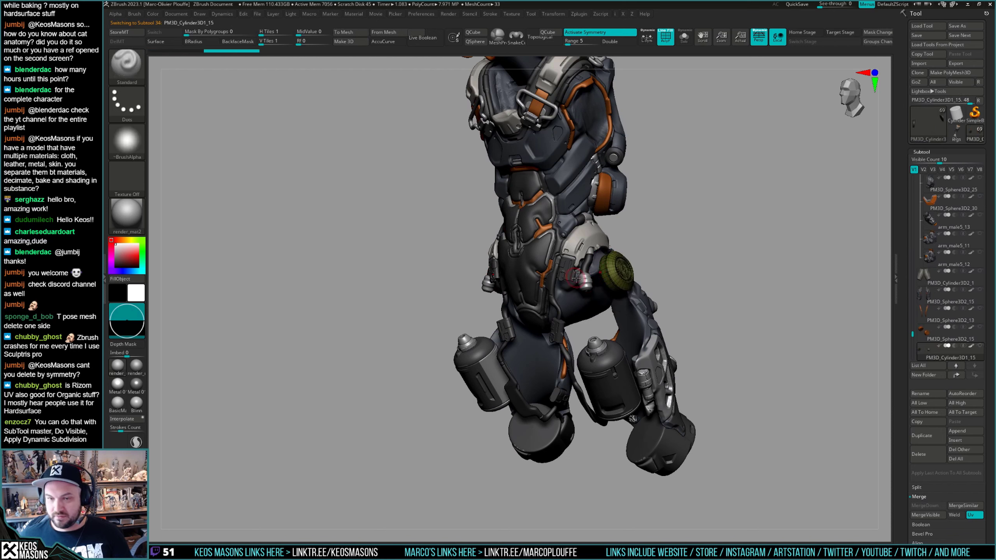
alt+click(584, 266)
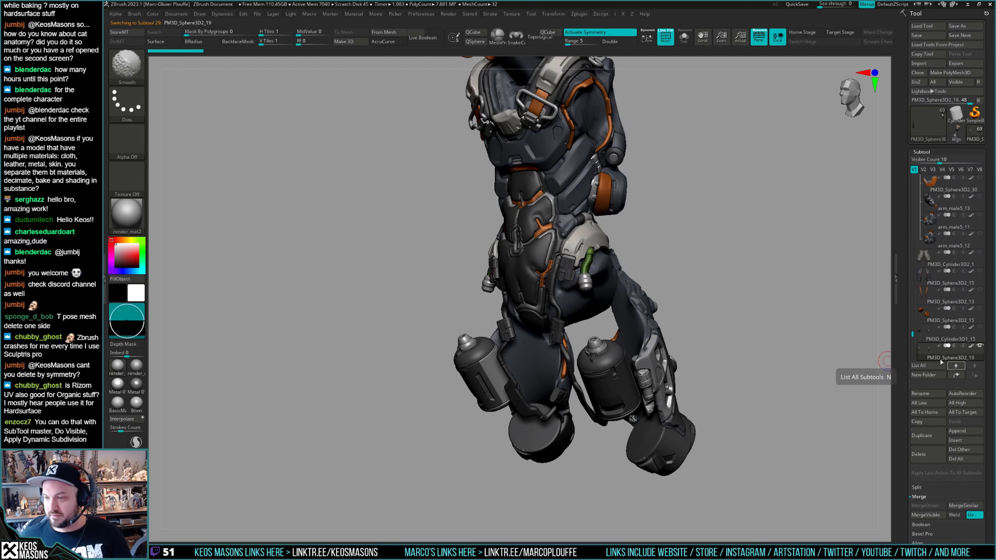
shift+click(925, 353)
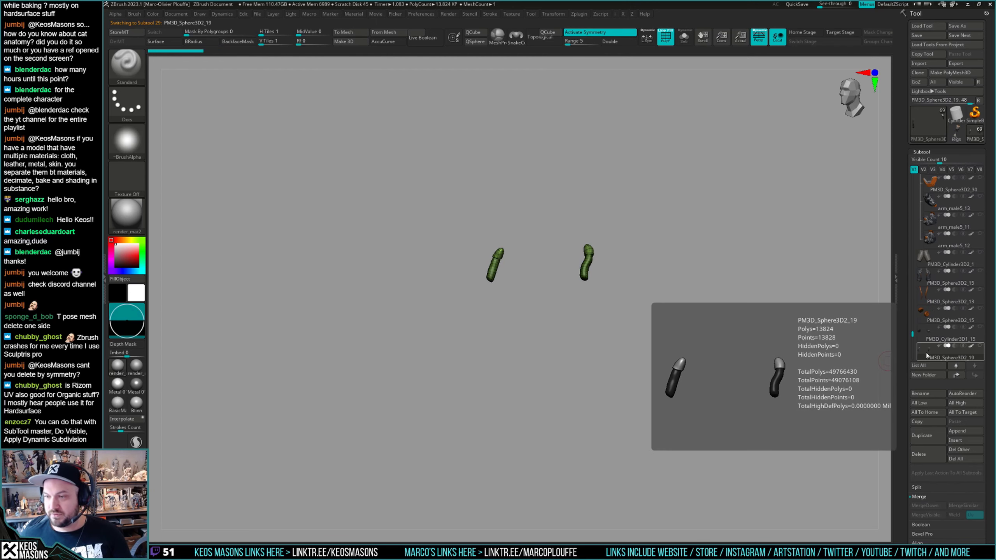
shift+click(924, 351)
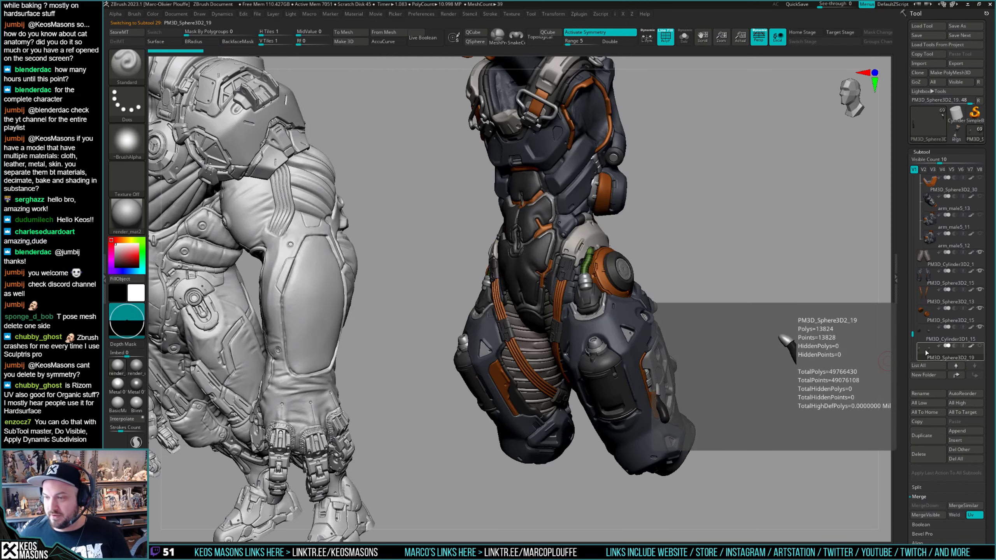
Hide the leg subtools gathered at the end of the list and the Merged_mechachawa_blocking figure.
click(981, 328)
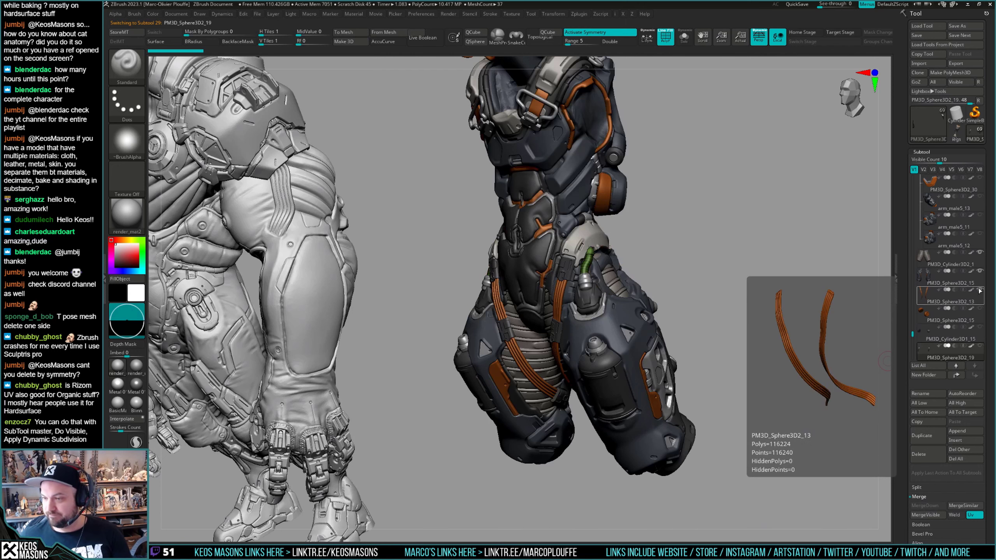
click(979, 254)
click(979, 255)
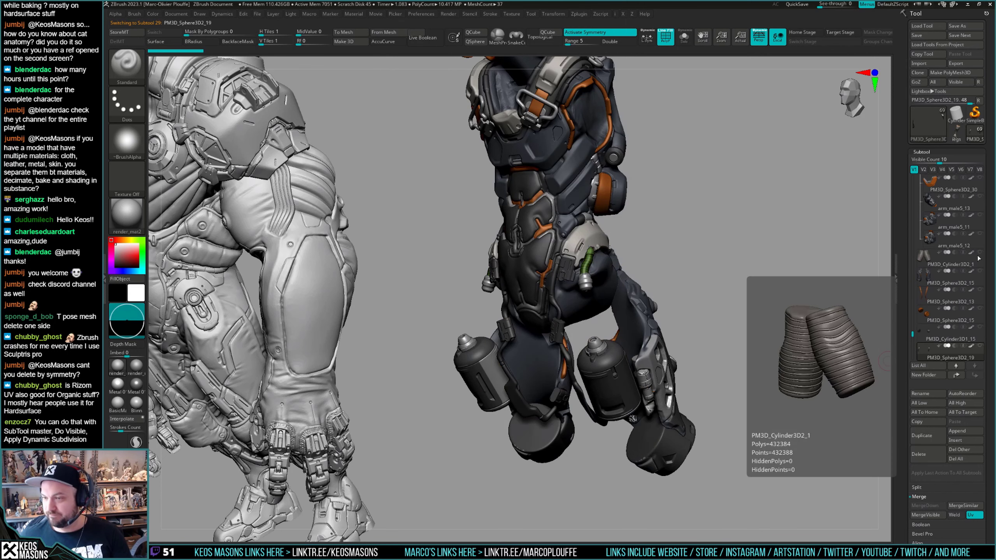
click(912, 179)
click(981, 197)
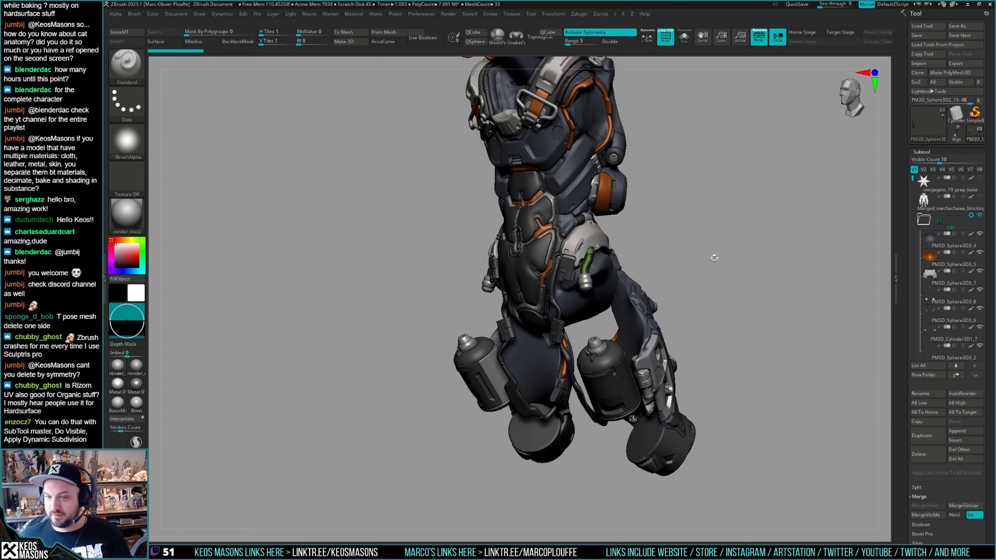
Move the leg strap buckles Cmod1212__1__1213 out of the cat folder to the end of the subtool list and hide them.
shift+right_drag(625, 260, 596, 266)
key(alt+s)
key(alt+s)
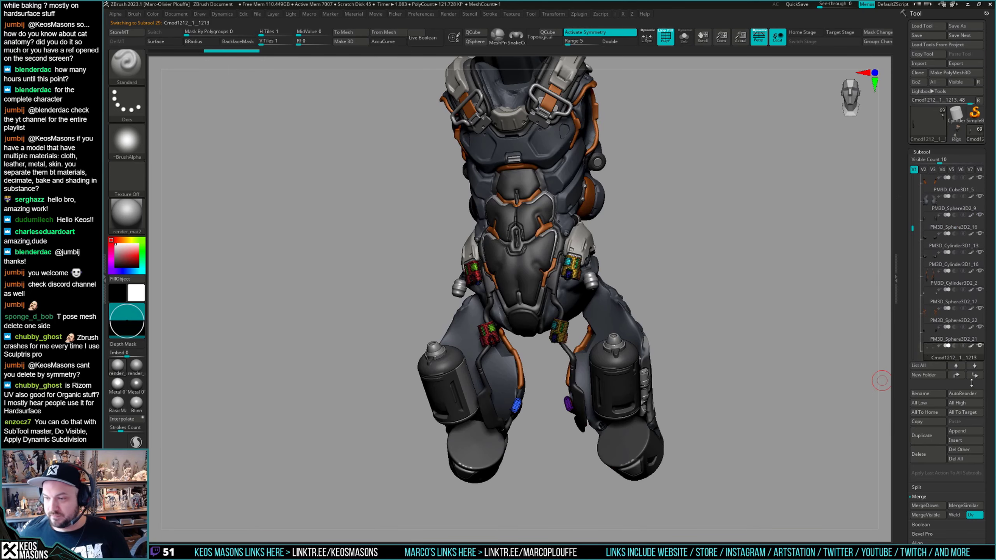
mouse_move(881, 381)
mouse_down()
mouse_move(684, 352)
mouse_move(872, 396)
mouse_up()
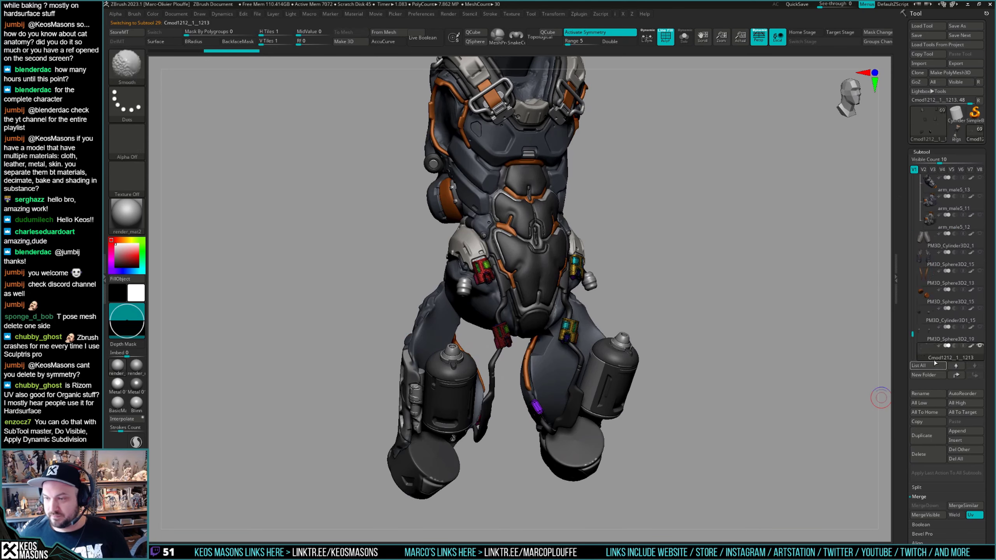
click(975, 375)
Move the inner thigh shells PM3D_Sphere3D2_9 and the leg cables PM3D_Cylinder3D2_2 to the end of the subtool list, hiding both.
alt+click(620, 309)
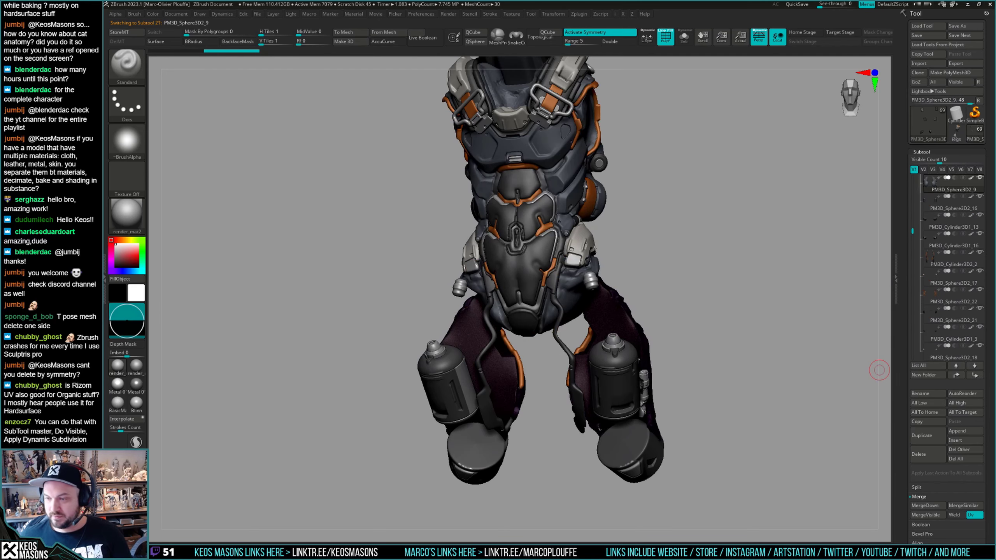
drag(654, 356, 556, 359)
alt+click(556, 359)
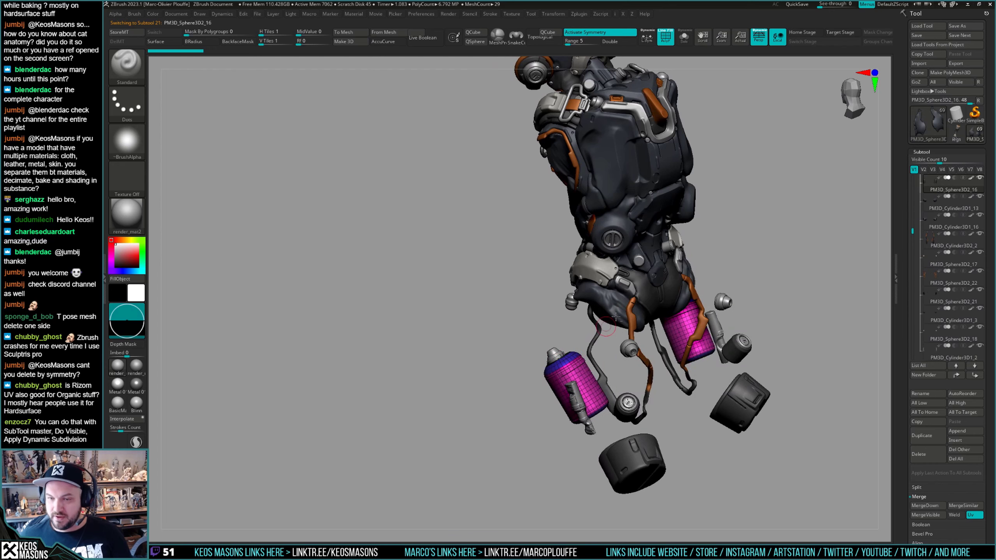
ctrl+right_drag(611, 318, 635, 316)
alt+click(741, 388)
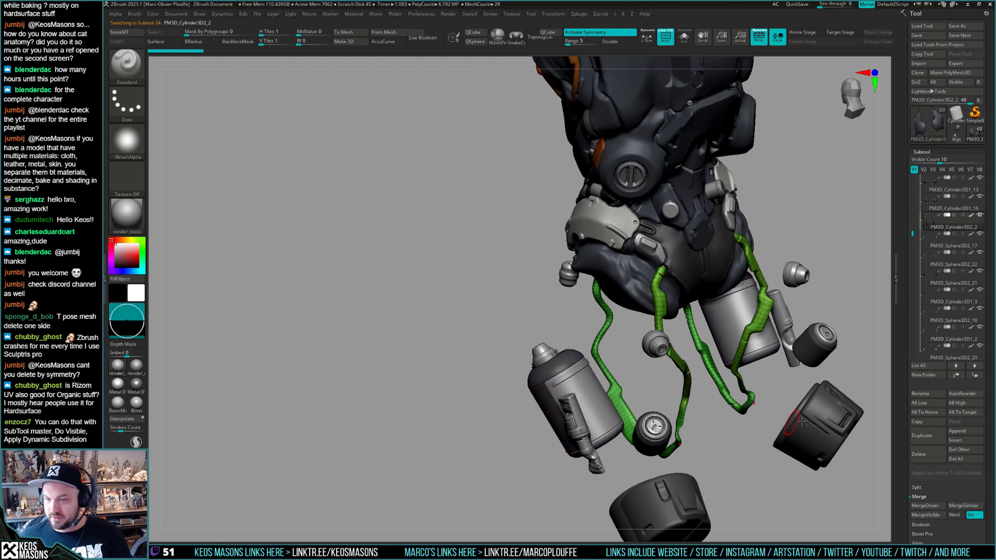
shift+click(974, 376)
click(980, 346)
Move the small hip knobs PM3D_Sphere3D2_17 and the floating round caps PM3D_Sphere3D2_20 to the end of the subtool list, hiding both.
right_drag(734, 269, 679, 261)
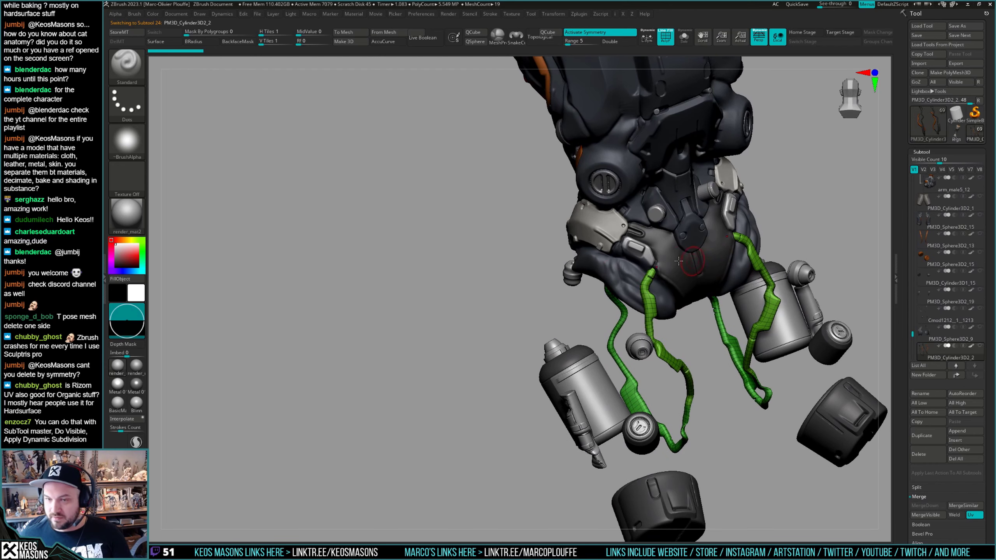
alt+click(573, 276)
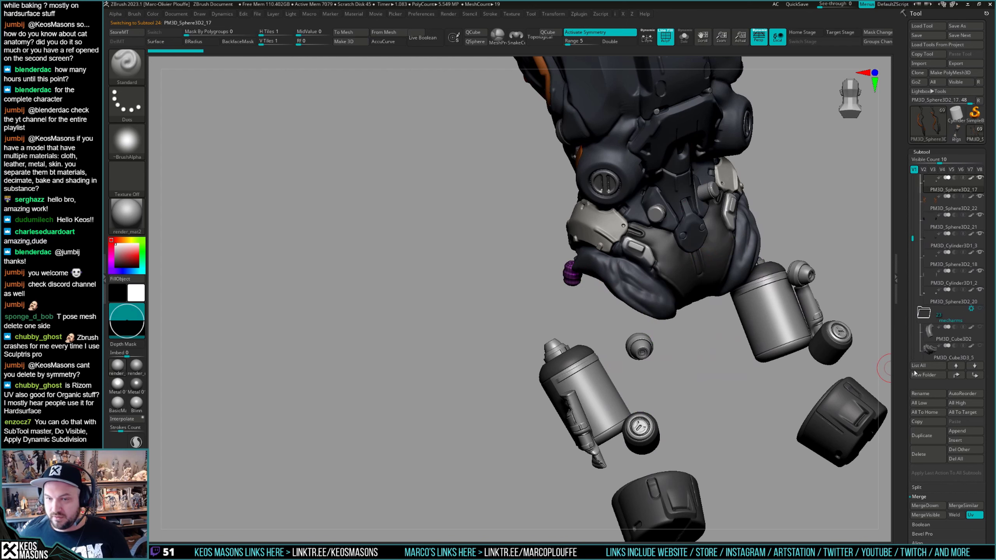
shift+click(981, 377)
alt+click(641, 344)
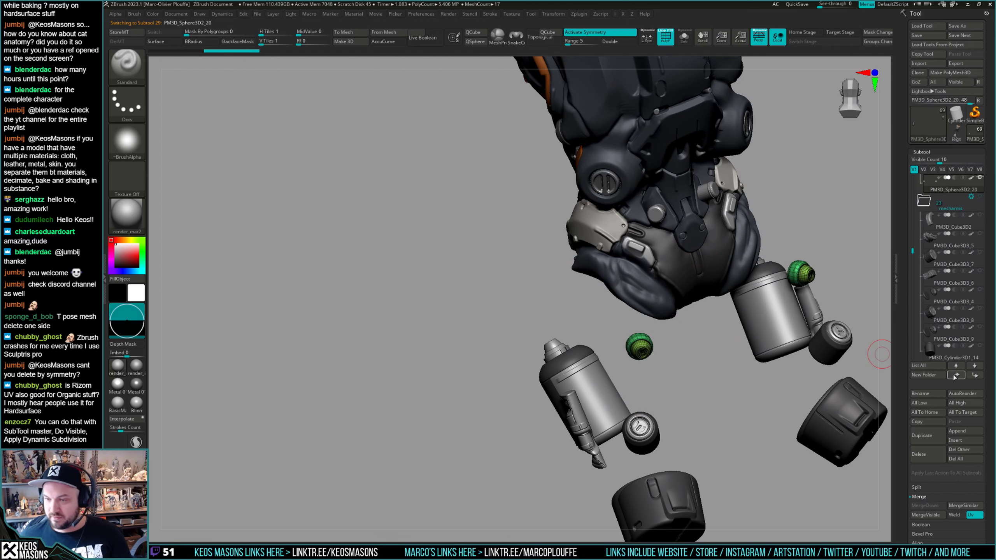
key(alt+s)
shift+click(975, 376)
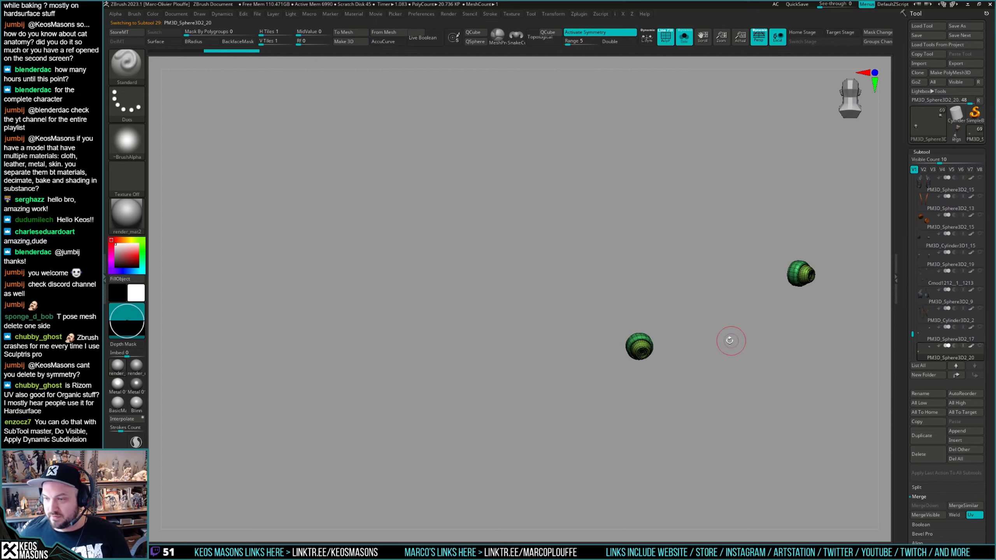
key(alt+s)
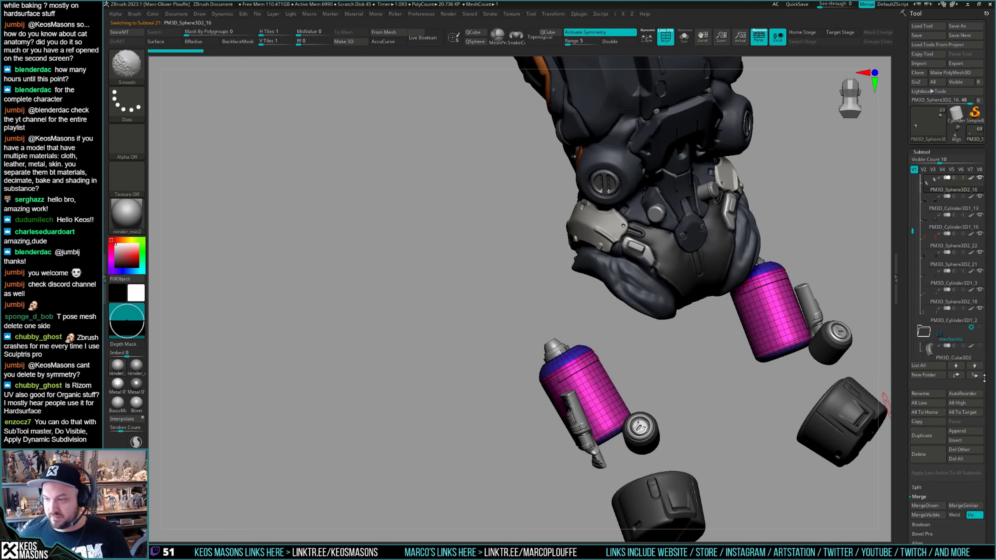
Move the canisters PM3D_Sphere3D2_16, nozzles PM3D_Sphere3D2_18, side tubes PM3D_Cylinder3D1_2 and small drums PM3D_Cylinder3D1_3 to the end of the subtool list, hiding each.
alt+click(555, 348)
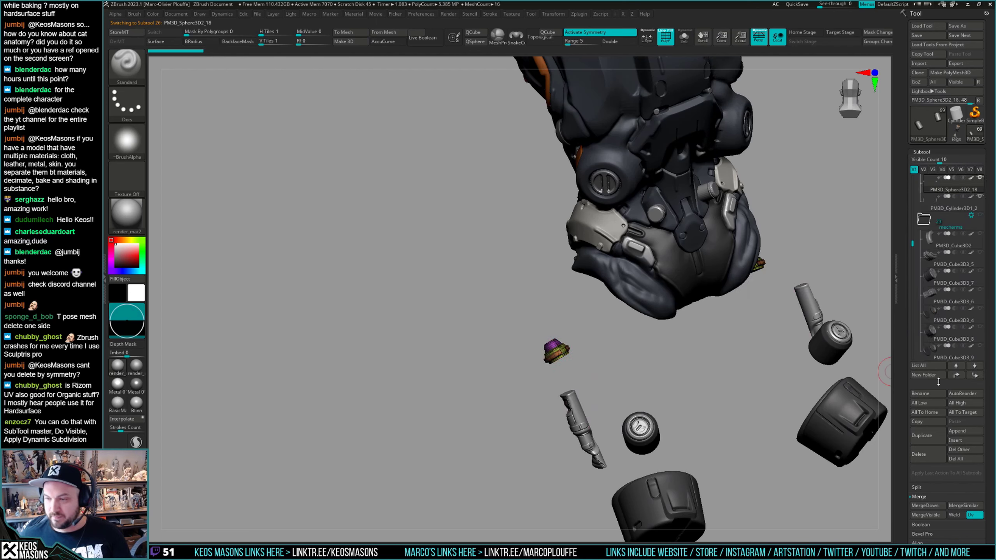
shift+click(974, 375)
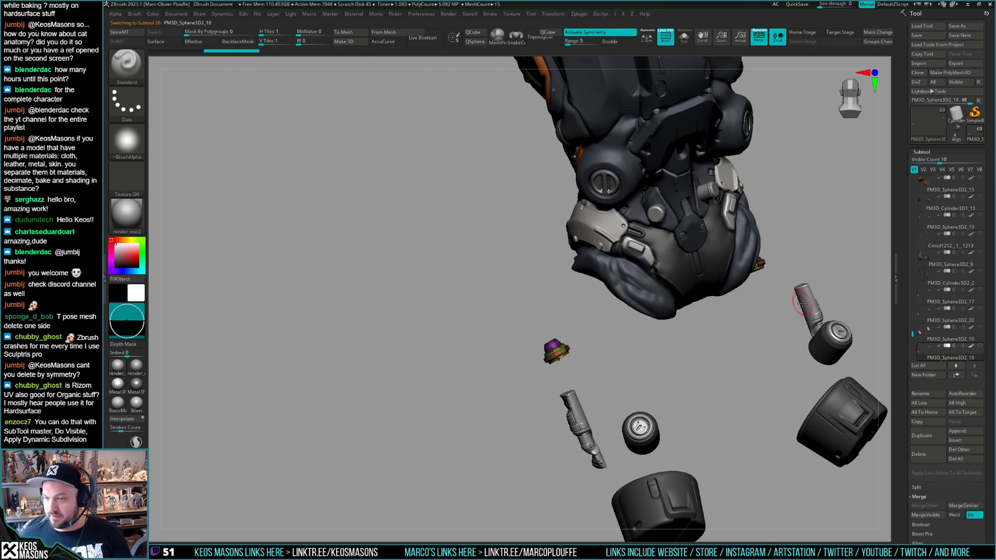
key(Down)
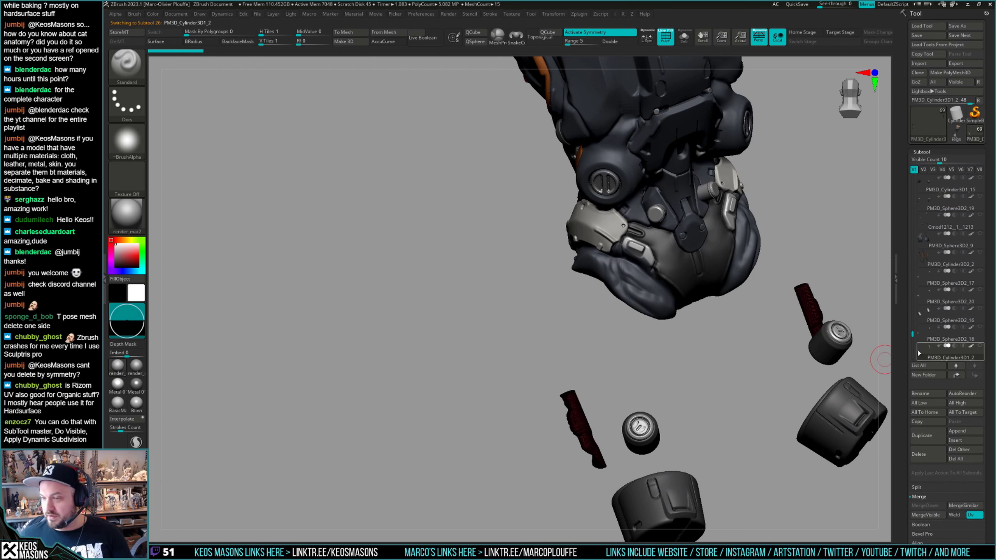
key(Down)
shift+click(975, 377)
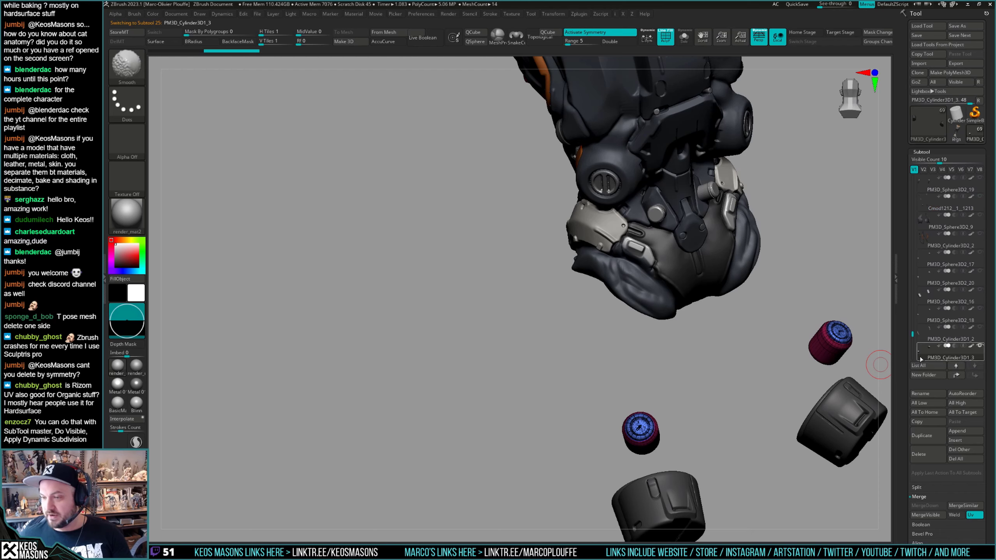
click(980, 346)
Move the two-part knee cylinders PM3D_Cylinder3D1_13 and PM3D_Cylinder3D1_16 out of the cat folder to the end of the subtool list.
drag(781, 371, 392, 341)
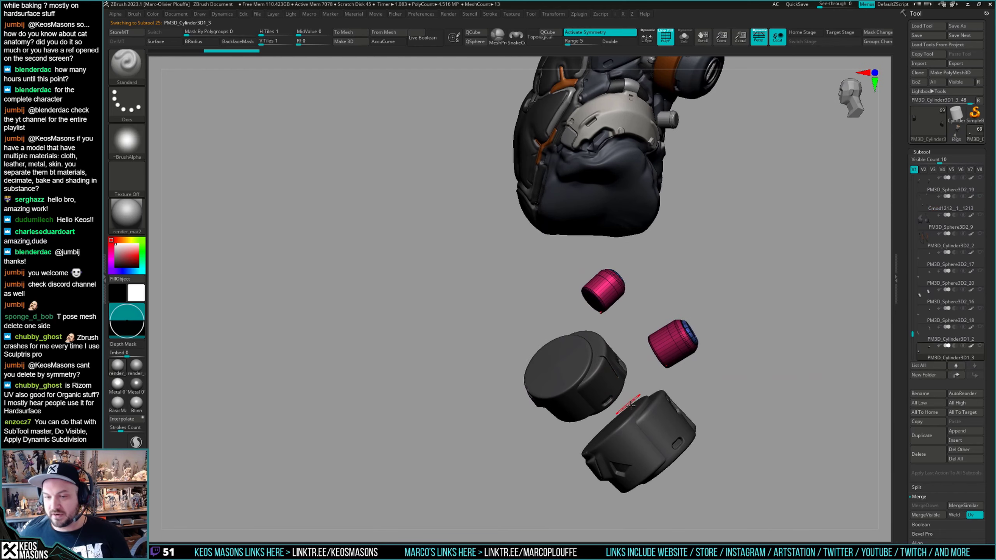
alt+click(660, 421)
shift+click(974, 376)
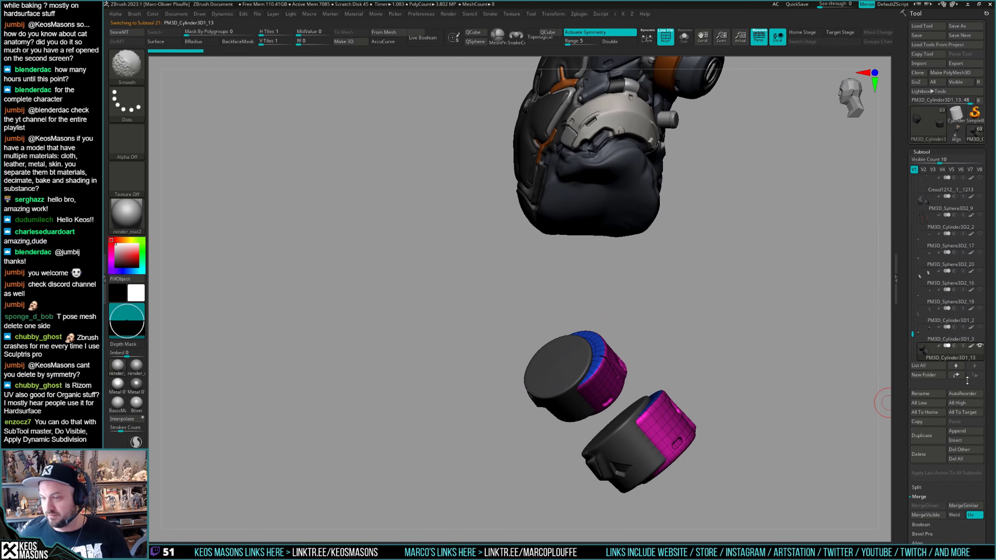
alt+click(663, 452)
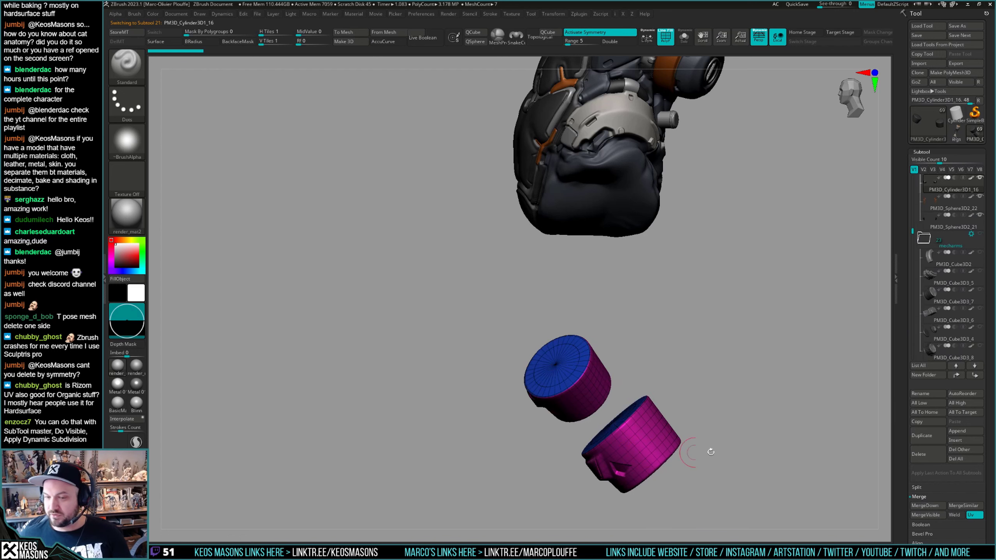
Select the torso armor PM3D_Sphere3D2_12 and turn off the polyframe display.
scroll(941, 313, down, 3)
mouse_move(796, 334)
shift+mouse_down()
mouse_move(618, 353)
mouse_move(542, 380)
shift+mouse_up()
alt+click(533, 354)
mouse_move(592, 340)
mouse_down()
mouse_move(526, 347)
mouse_move(608, 348)
mouse_up()
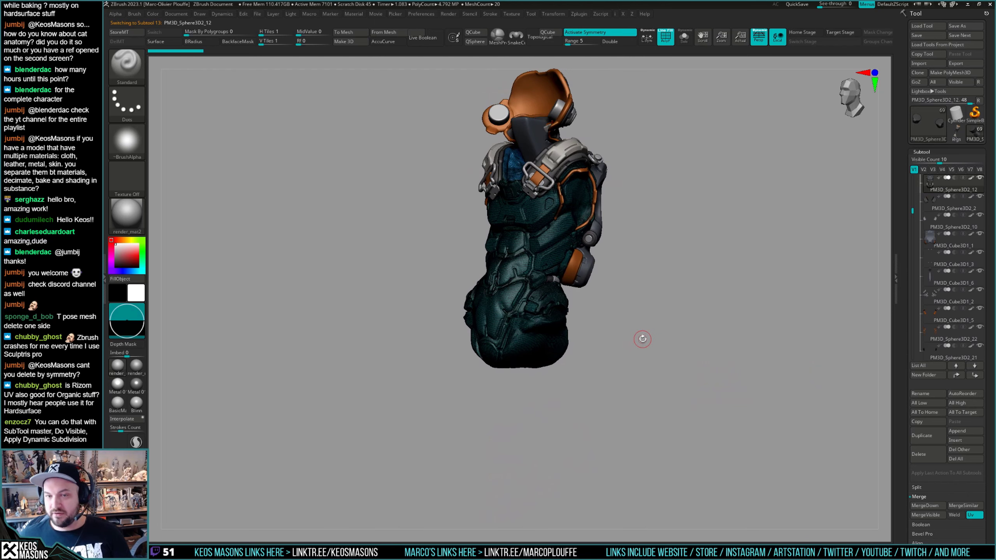
key(shift+f)
Collapse the cat, mecharms and hand folders and merge the ribbed thighs PM3D_Cylinder3D2_1 with all loose leg subtools below them.
drag(912, 211, 912, 177)
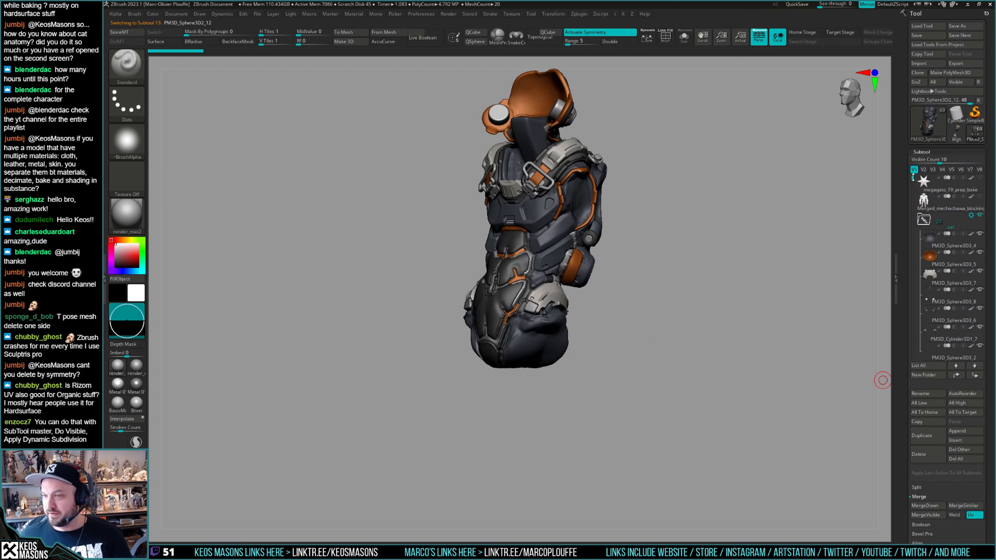
click(923, 220)
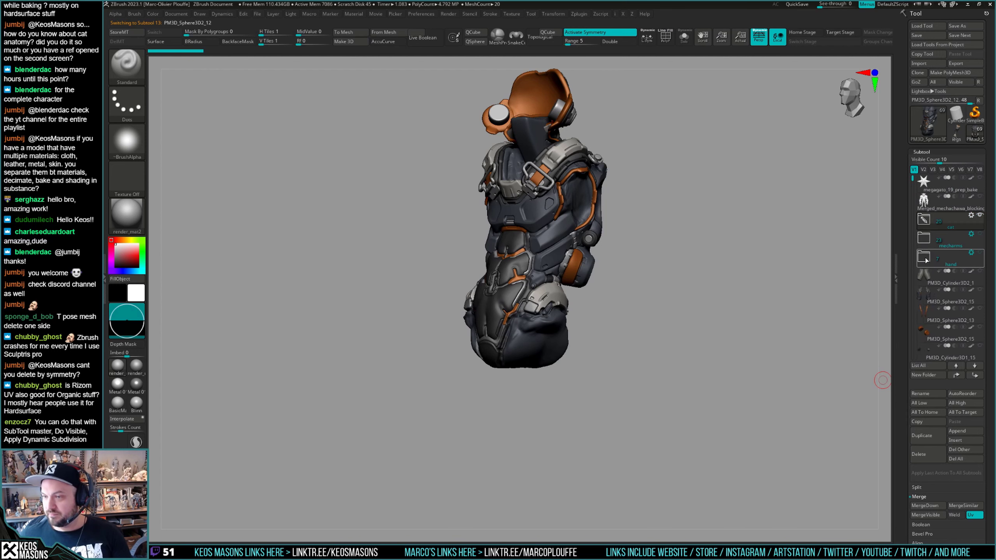
click(925, 282)
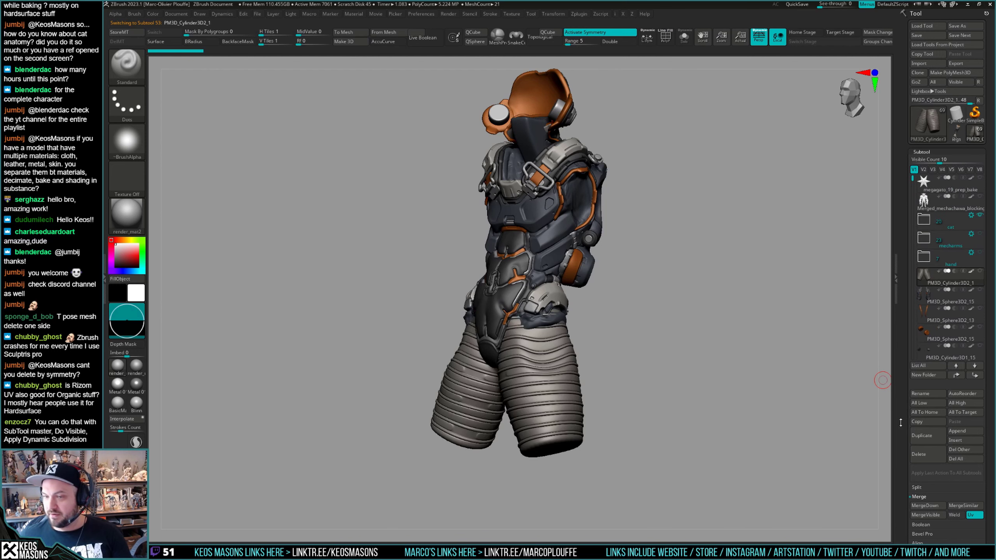
click(927, 507)
click(926, 508)
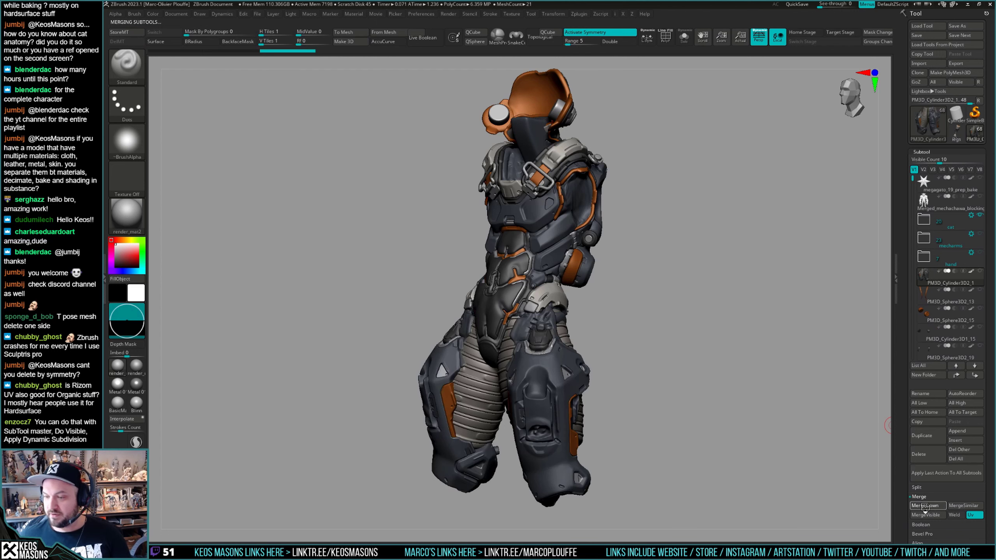
click(926, 507)
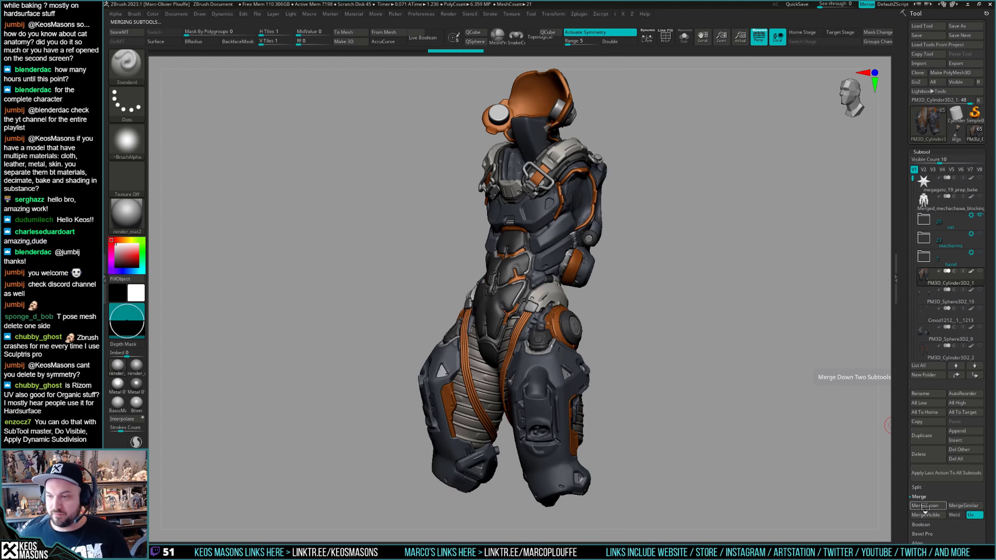
click(925, 507)
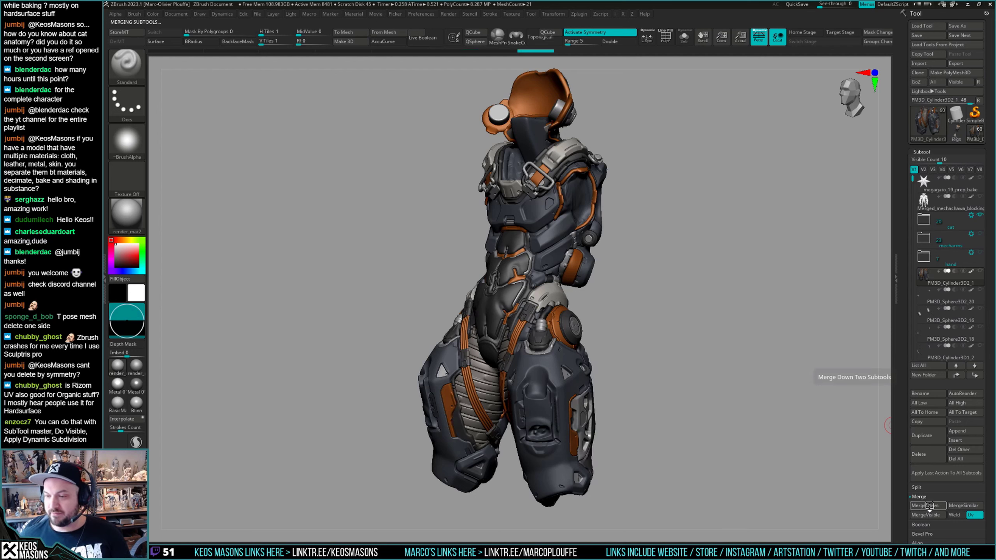
click(929, 506)
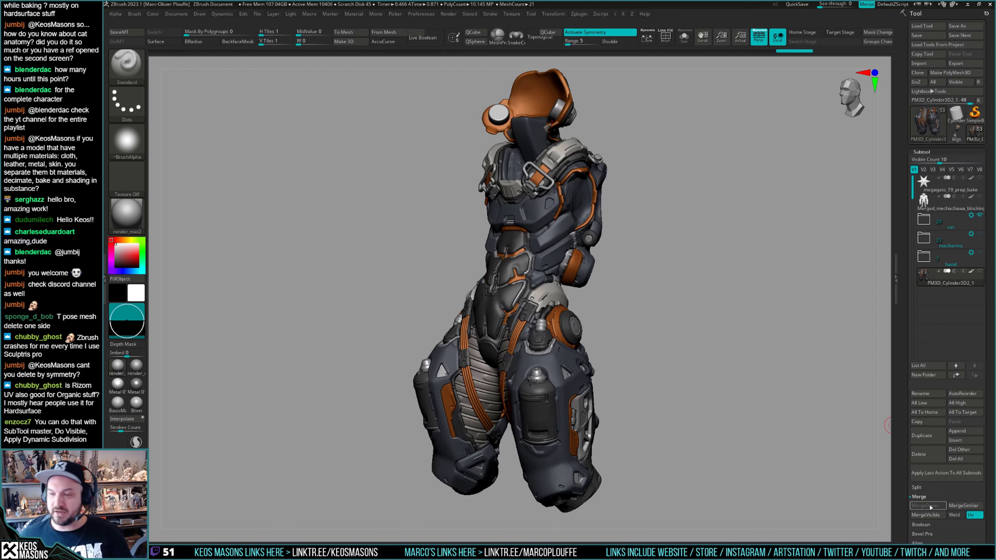
Isolate the merged leg subtool, face it from the front and turn off symmetry.
drag(783, 373, 689, 374)
key(alt+s)
mouse_move(666, 326)
mouse_down()
mouse_move(627, 338)
mouse_move(581, 265)
mouse_move(688, 158)
mouse_move(582, 396)
mouse_move(611, 284)
mouse_move(644, 334)
mouse_up()
key(shift+f)
key(shift+f)
key(ctrl+shift)
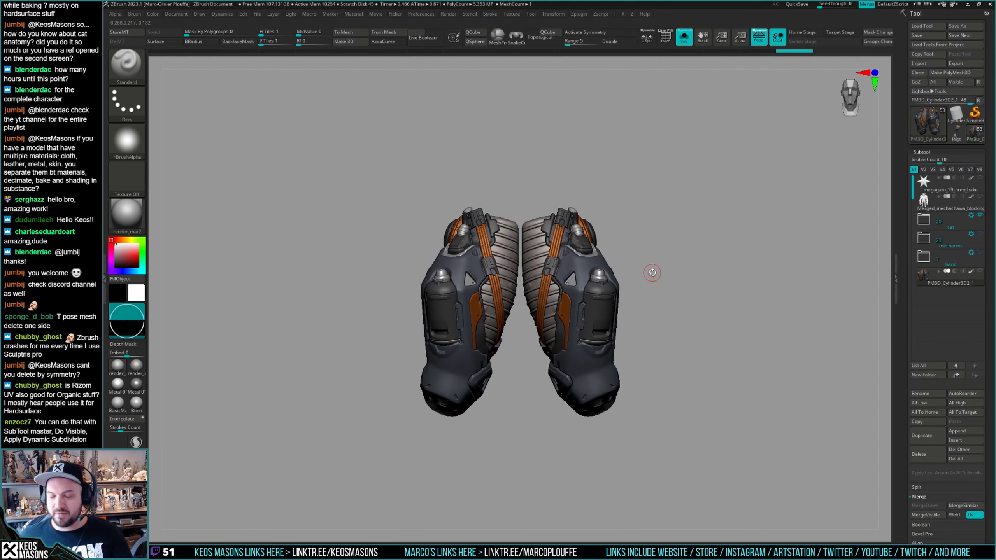
Delete one side of the merged thigh mesh with Delete By Symmetry so that a single thigh is left.
scroll(904, 329, down, 6)
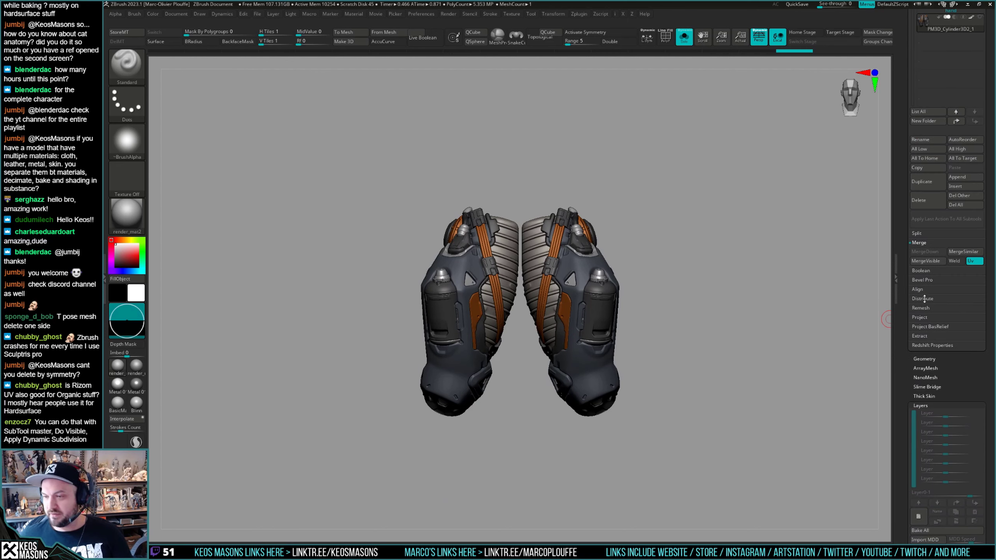
key(shift)
click(924, 359)
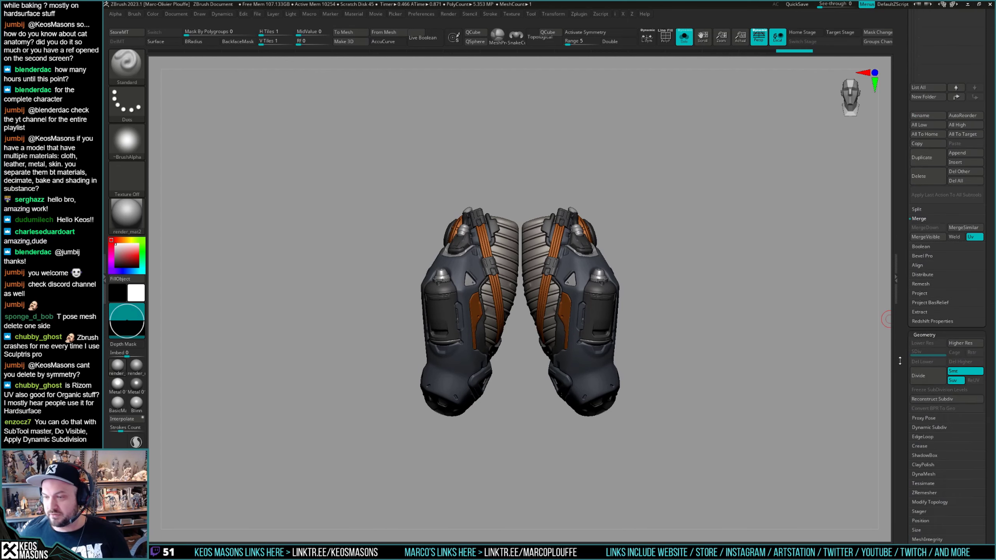
key(shift)
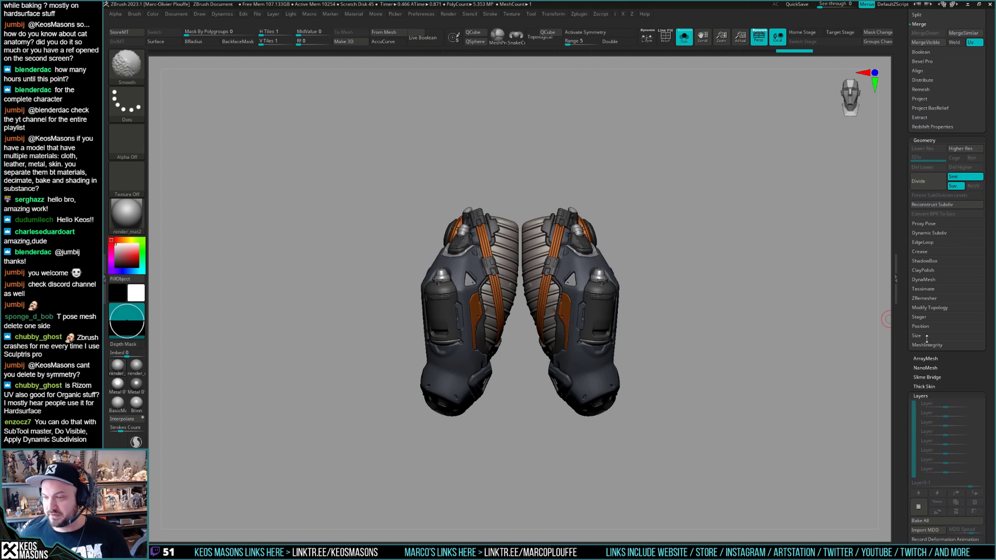
shift+click(927, 309)
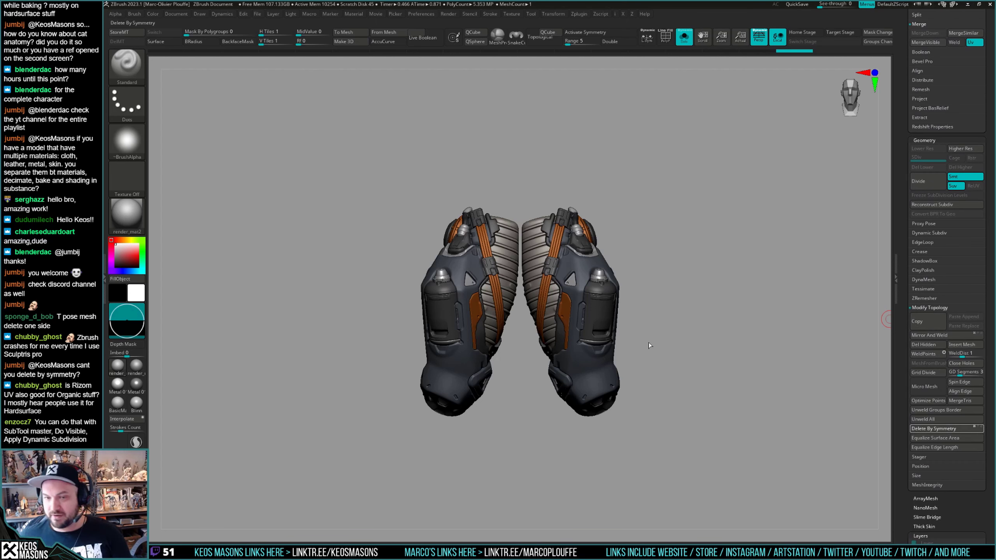
drag(647, 343, 628, 369)
Switch to the legs tool, insert the single thigh PM3D_Cylinder3D2_1 as a subtool, and select it with Solo mode off.
drag(902, 196, 904, 382)
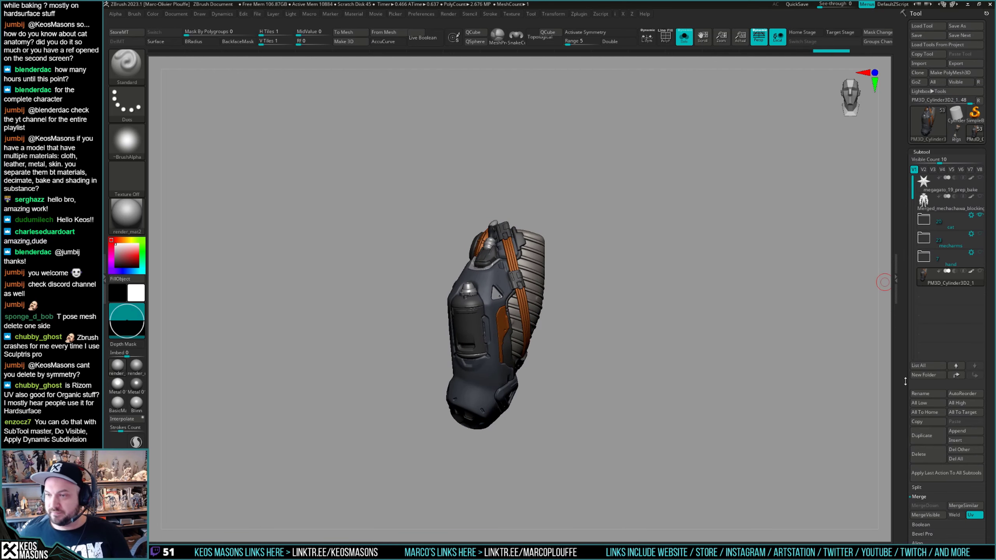
click(956, 136)
click(971, 442)
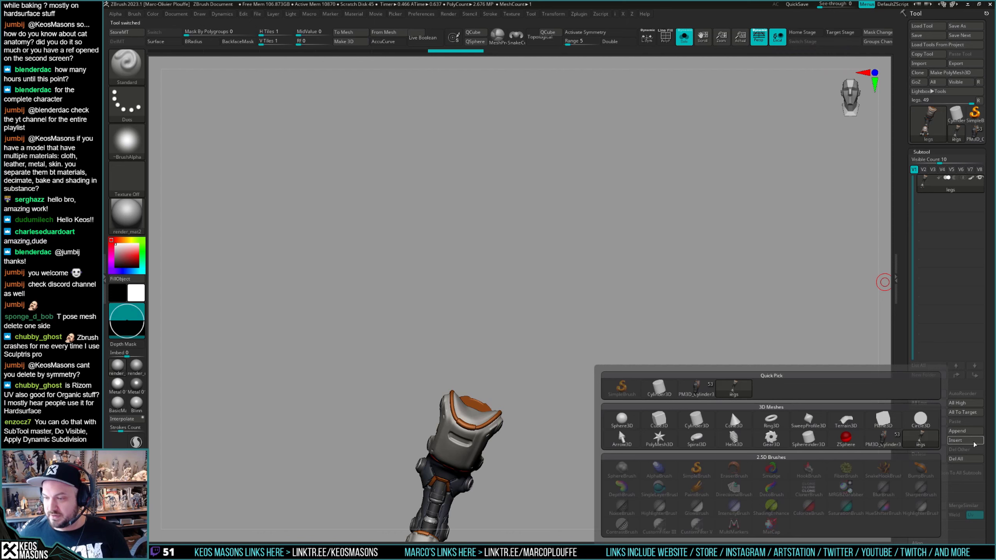
click(886, 443)
key(shift+alt+s)
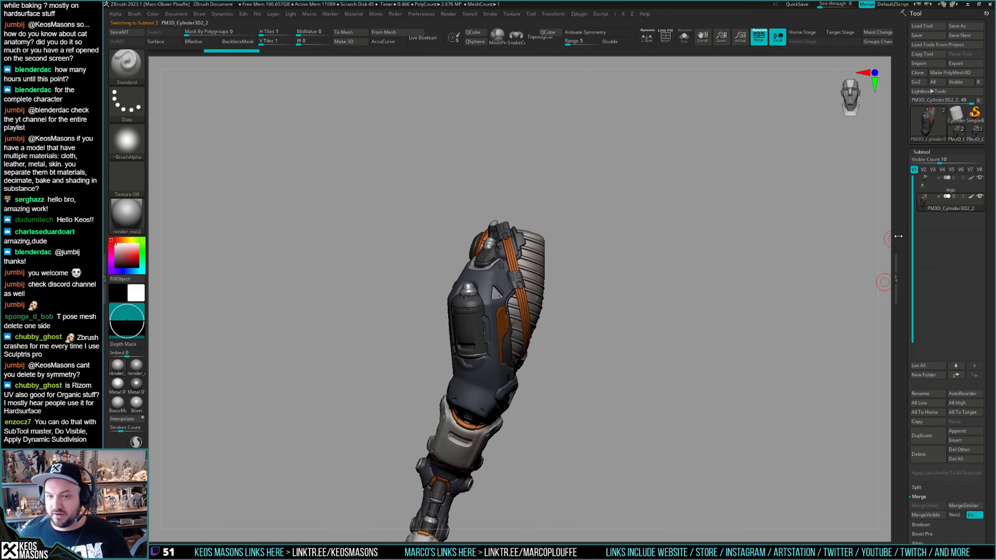
drag(711, 291, 892, 212)
mouse_move(923, 208)
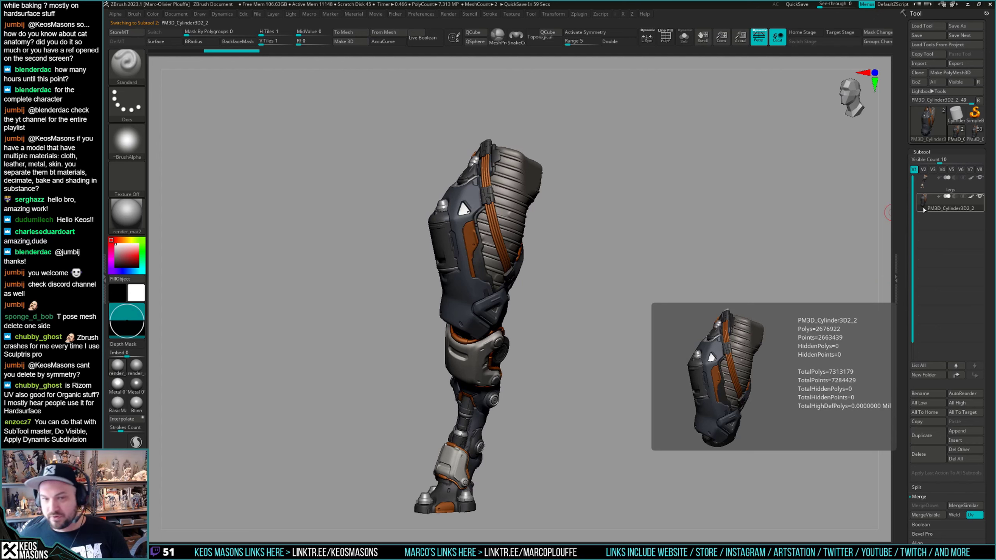
Merge the PM3D_Cylinder3D2_2 subtool into the legs subtool above it.
drag(486, 234, 779, 220)
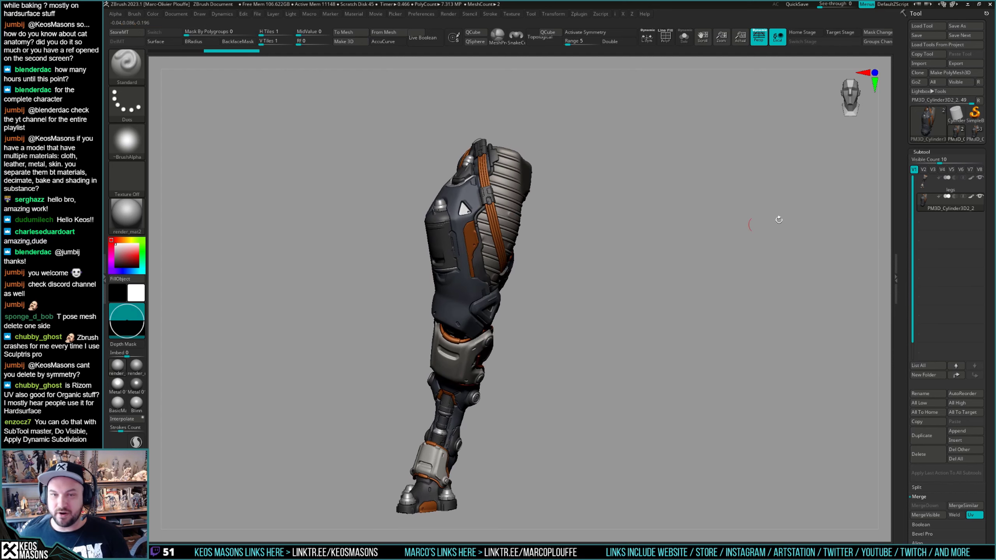
click(926, 188)
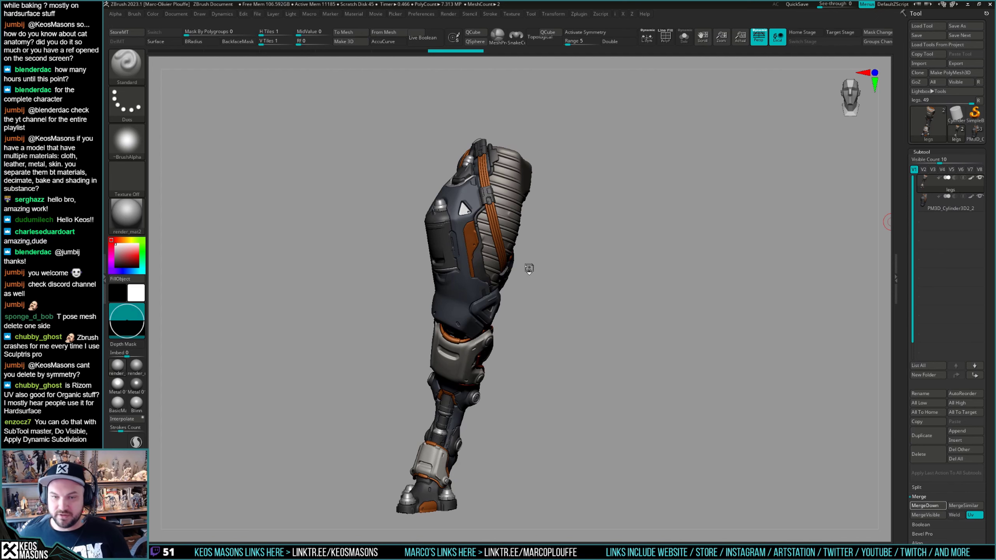
drag(529, 268, 500, 344)
key(ctrl)
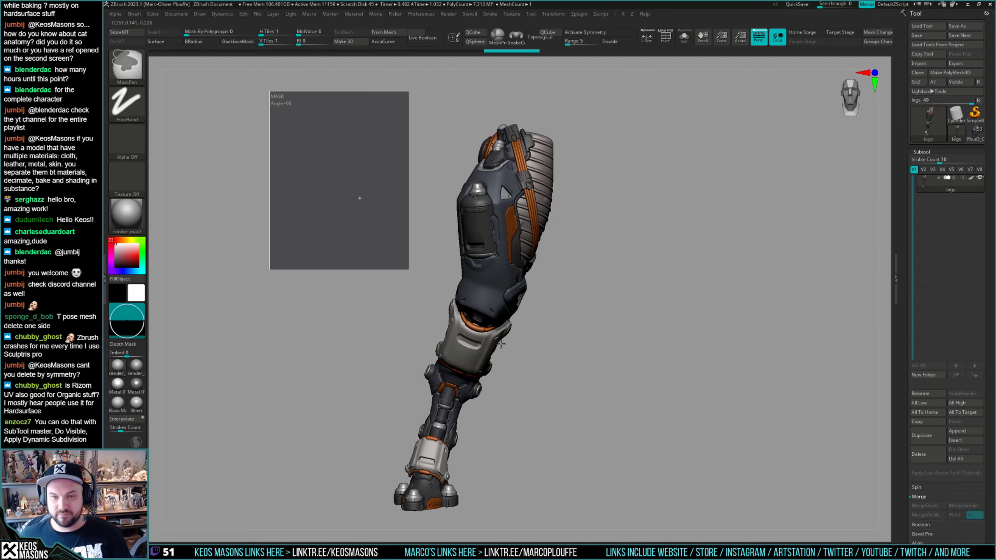
mouse_move(924, 191)
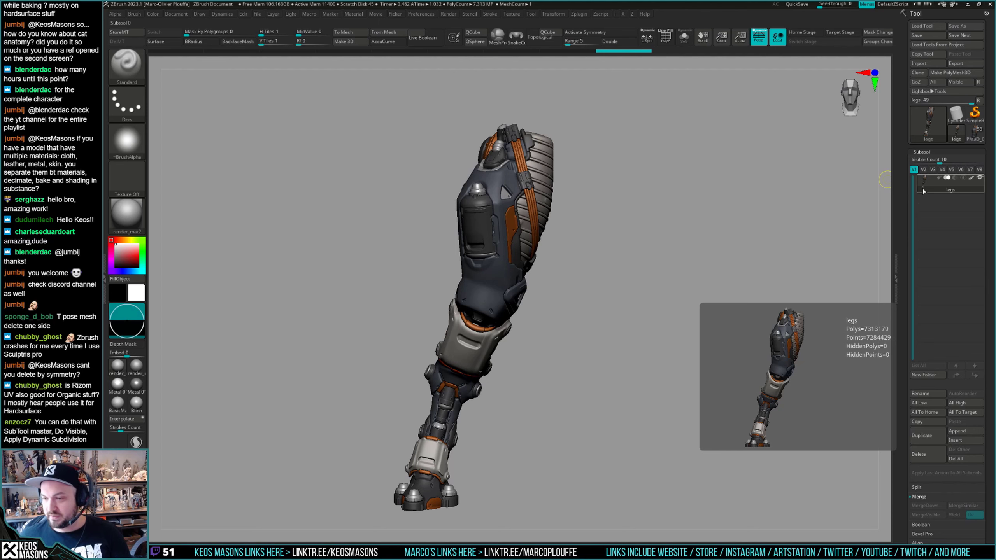
Isolate the front thigh armor shell with a mask, split it into its own subtool and hide that subtool.
mouse_move(539, 267)
right_down()
mouse_move(455, 355)
mouse_move(427, 326)
right_up()
right_drag(428, 230, 495, 348)
mouse_move(567, 268)
right_down()
mouse_move(561, 334)
mouse_move(581, 198)
mouse_move(550, 222)
mouse_move(511, 319)
mouse_move(543, 338)
mouse_move(570, 334)
mouse_move(571, 289)
right_up()
key(shift+f)
key(shift+f)
key(shift+f)
key(shift+f)
key(w)
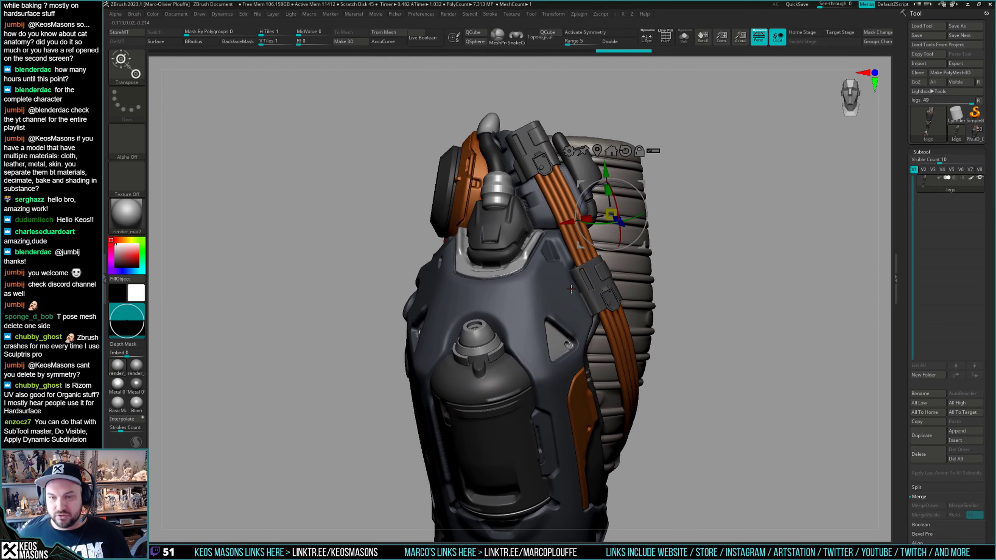
click(630, 249)
drag(629, 249, 631, 248)
key(q)
right_drag(561, 338, 595, 304)
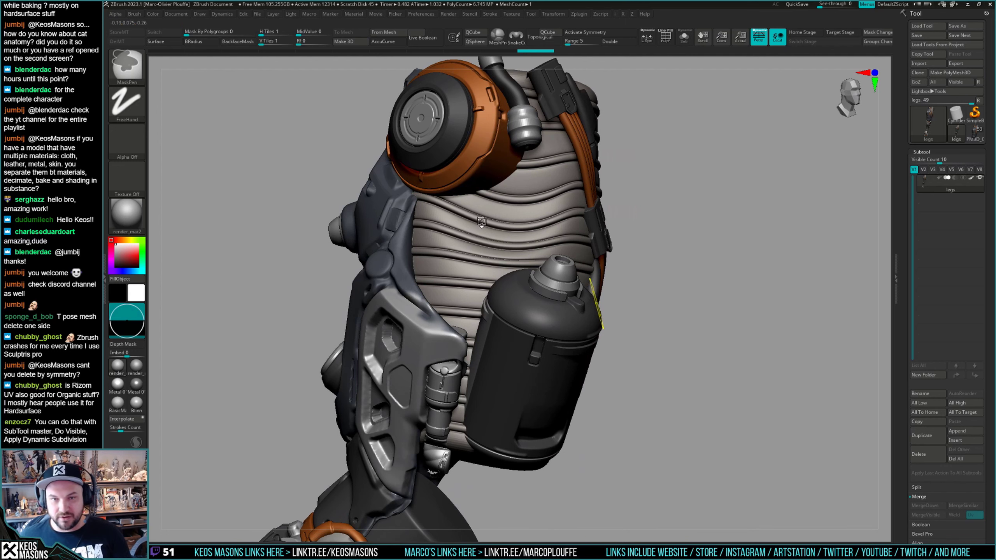
key(ctrl+h)
alt+right_drag(480, 228, 479, 273)
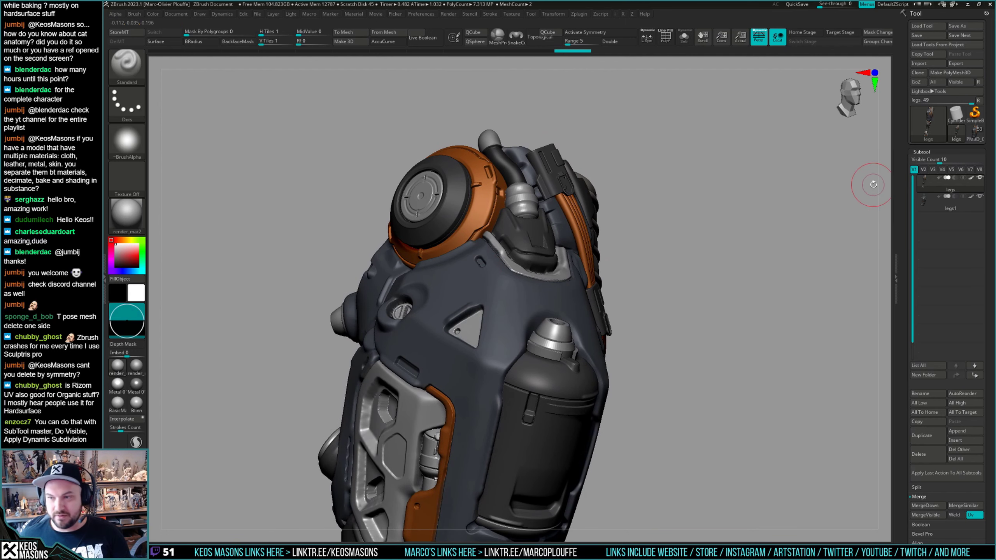
click(979, 198)
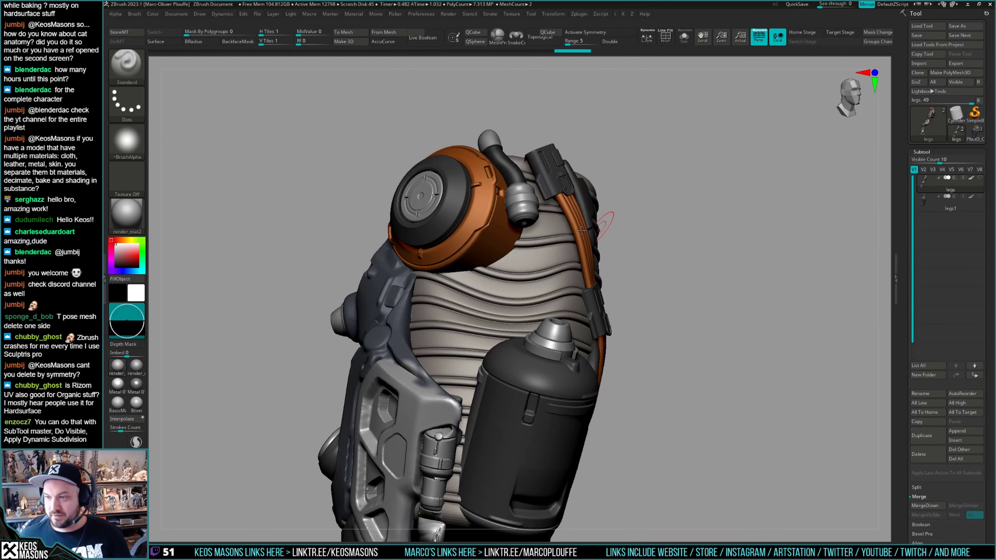
Isolate the dark round disc in the orange hip housing with a mask and split it off as a separate subtool.
key(shift+f)
key(shift+f)
ctrl+right_drag(466, 251, 466, 221)
key(w)
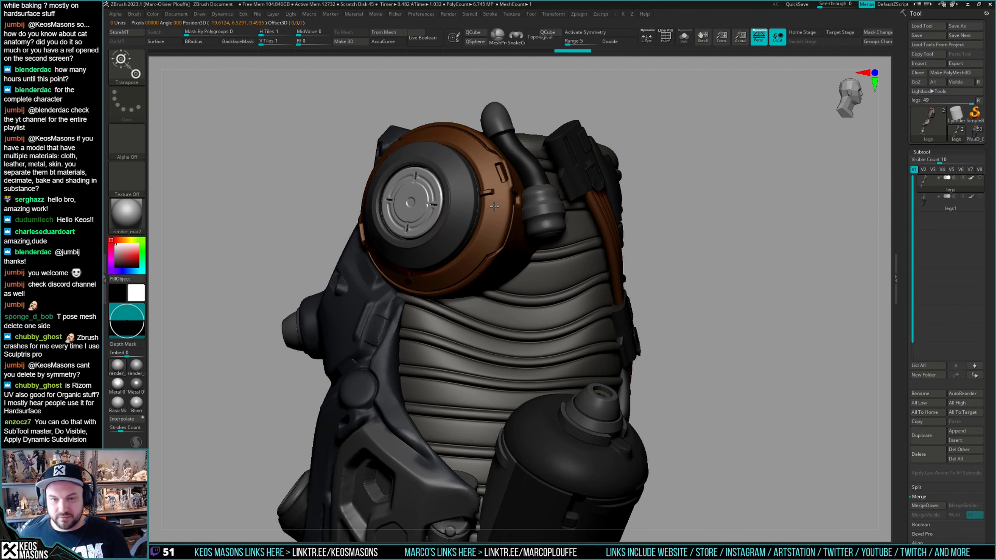
key(q)
key(h)
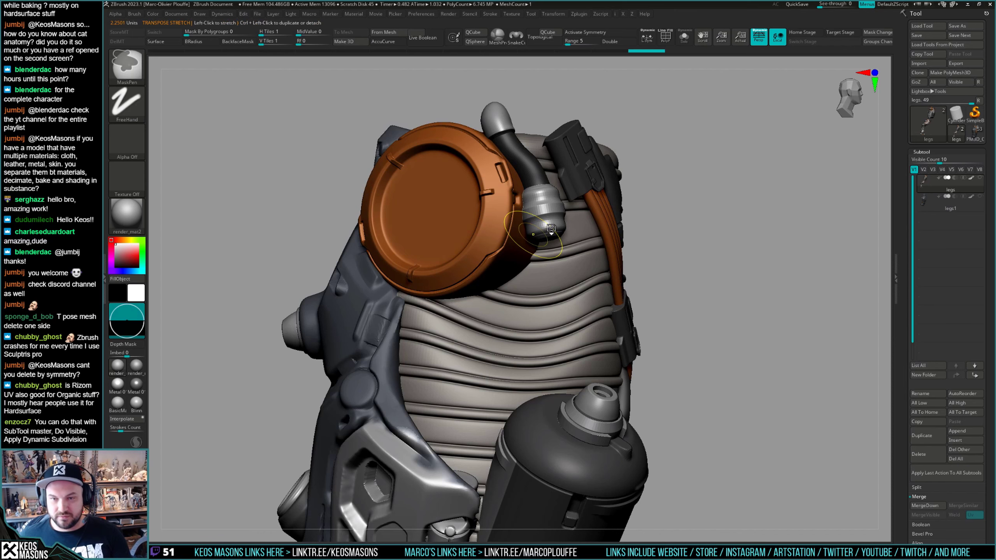
Isolate the metal sleeve at the end of the hip hose with a mask and split it off.
right_drag(551, 230, 521, 227)
key(w)
ctrl+click(550, 222)
key(q)
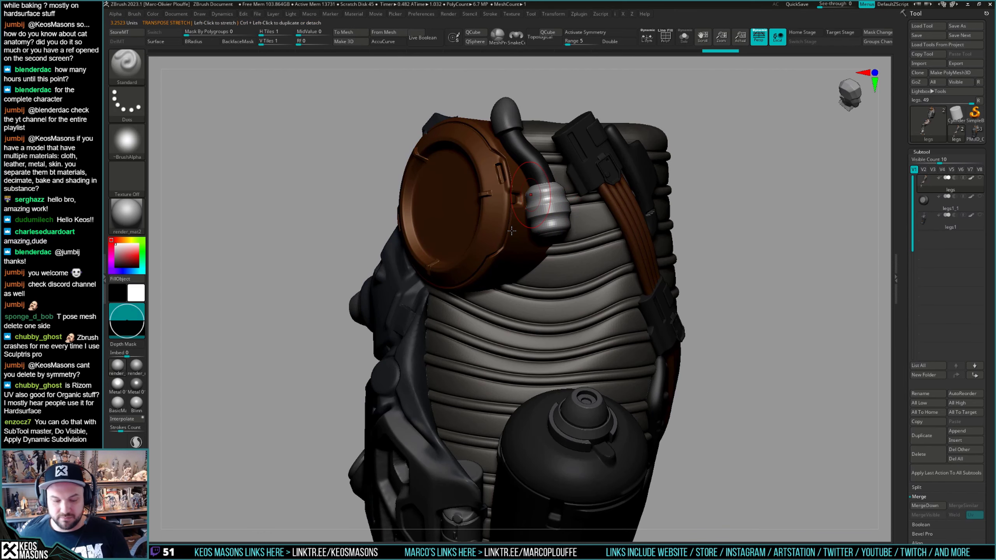
key(h)
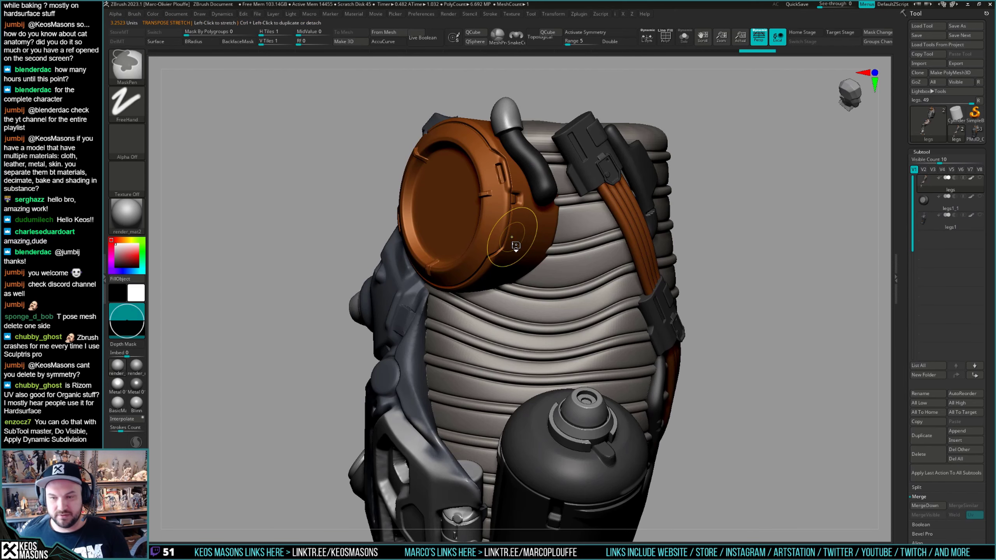
Isolate the blue-grey side armor and the grey cut-out plate on the thigh and split them into their own subtool.
key(w)
mouse_move(512, 237)
right_down()
mouse_move(477, 292)
mouse_move(454, 192)
right_up()
key(w)
key(q)
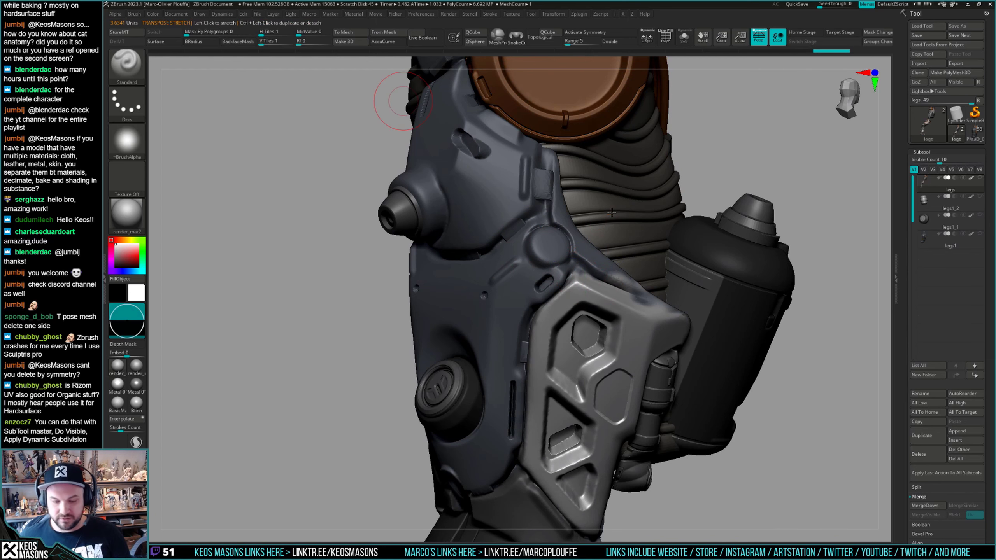
ctrl+shift+click(611, 212)
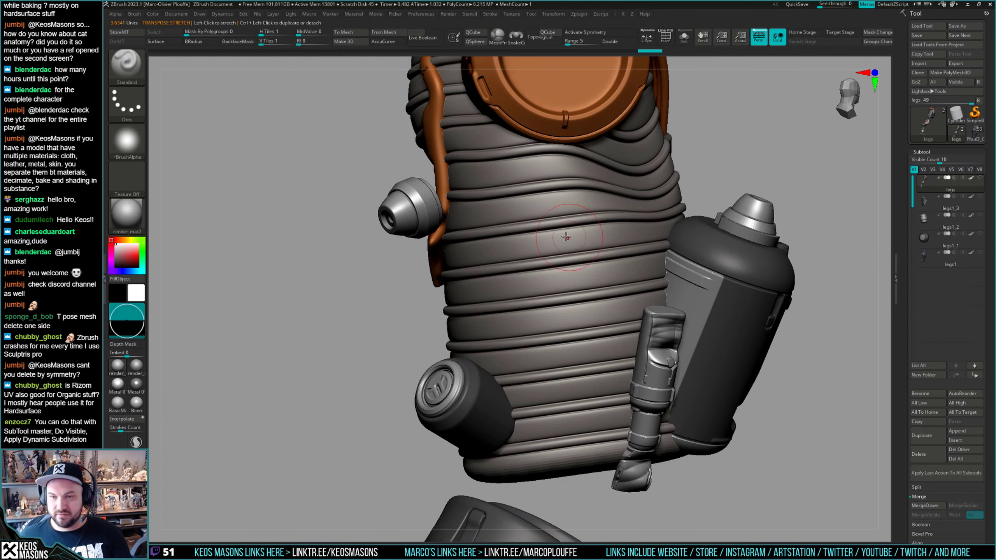
Isolate the canister's metal nozzle and the conical cap beside the thigh and split them off together as one subtool.
right_drag(561, 257, 550, 302)
key(w)
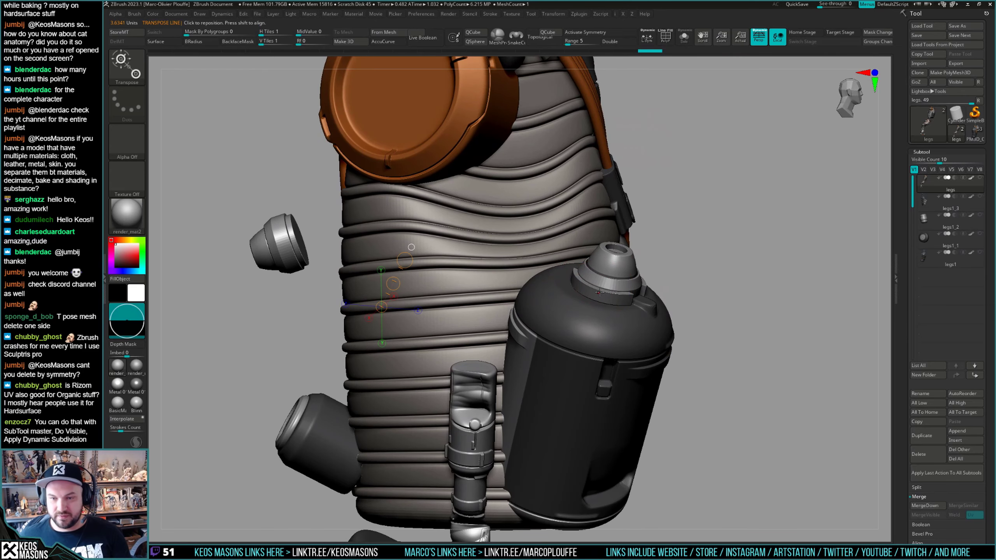
ctrl+click(594, 338)
alt+click(609, 276)
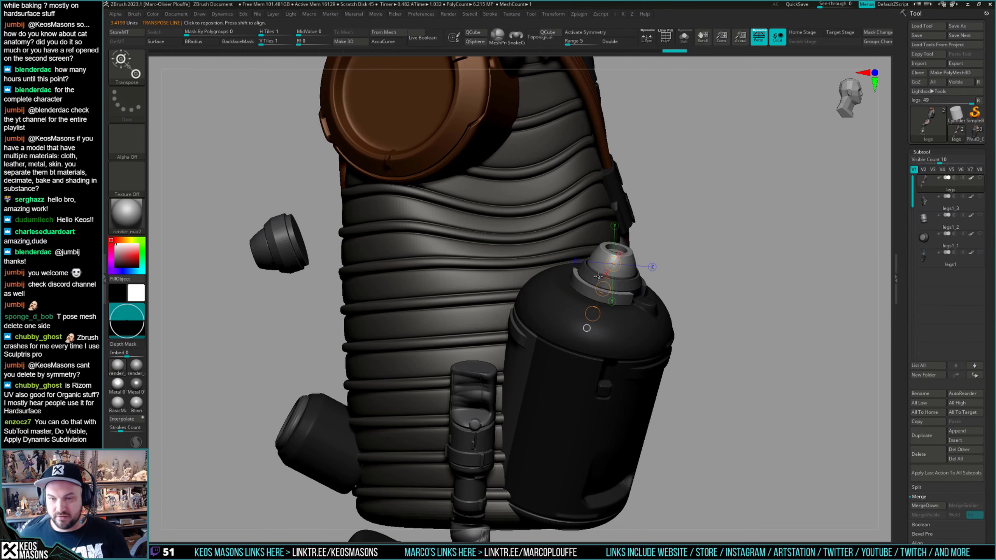
ctrl+drag(589, 288, 585, 323)
ctrl+drag(287, 242, 384, 243)
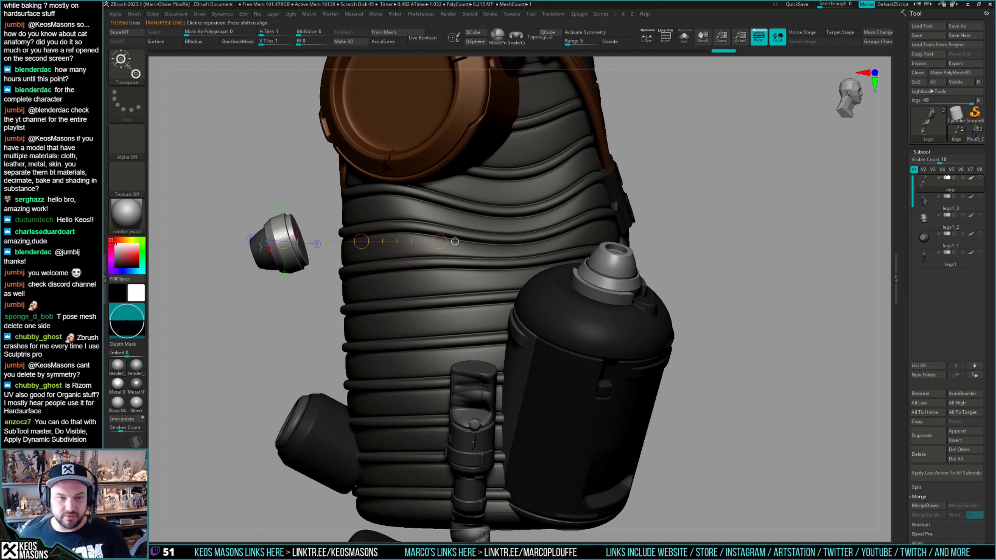
key(q)
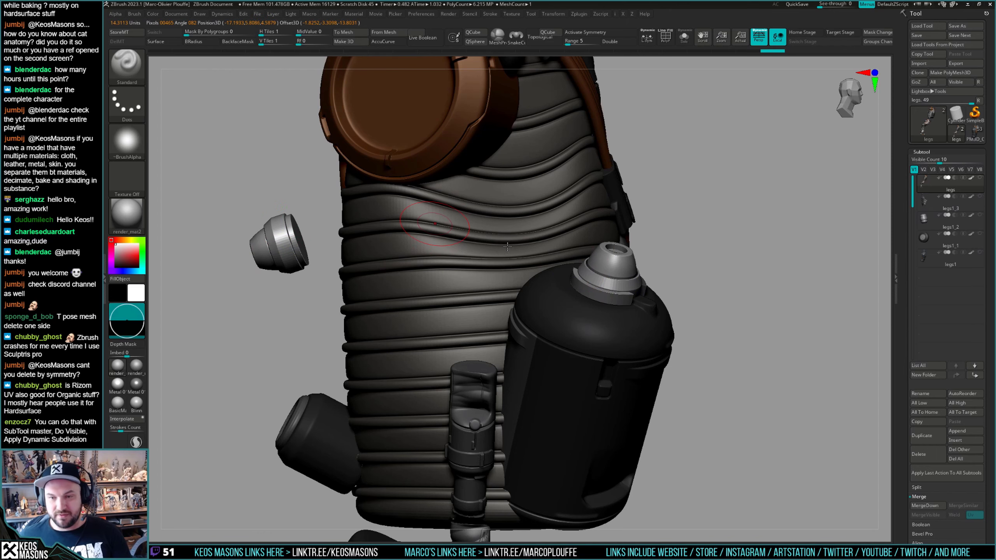
key(ctrl+w)
ctrl+shift+click(508, 248)
Isolate the central plate and silver brackets at the back of the knee and split them into a separate subtool.
mouse_move(515, 259)
right_down()
mouse_move(475, 216)
mouse_move(548, 208)
mouse_move(553, 229)
mouse_move(530, 169)
mouse_move(451, 353)
mouse_move(565, 325)
mouse_move(538, 310)
mouse_move(517, 322)
right_up()
key(w)
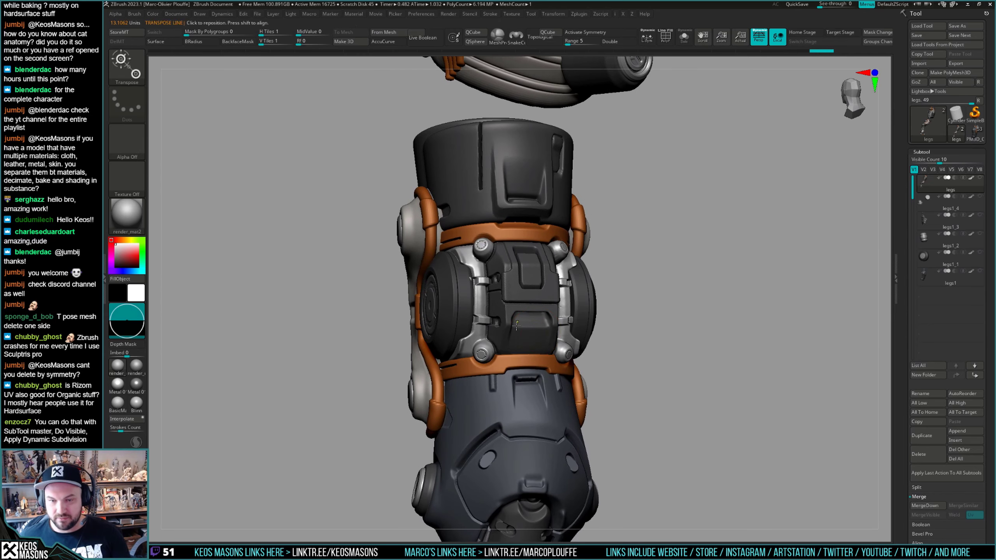
ctrl+click(517, 321)
key(q)
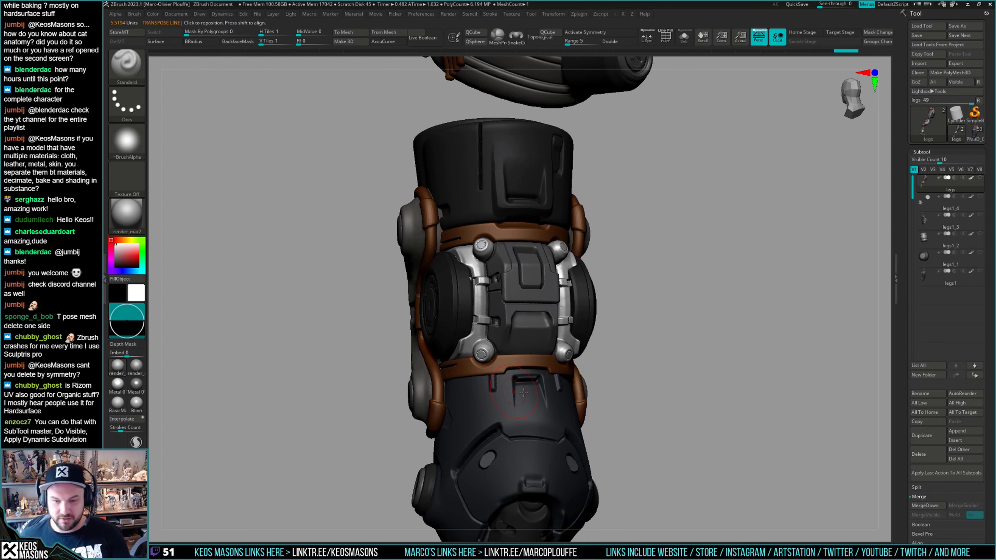
key(ctrl+h)
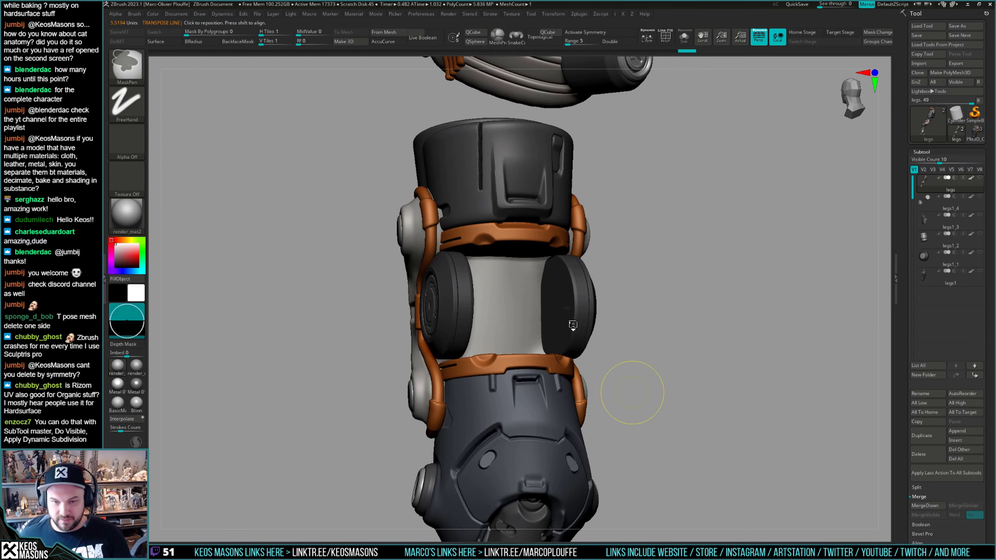
Isolate the two round discs on the sides of the knee joint and split them off.
key(w)
right_drag(453, 295, 444, 245)
key(q)
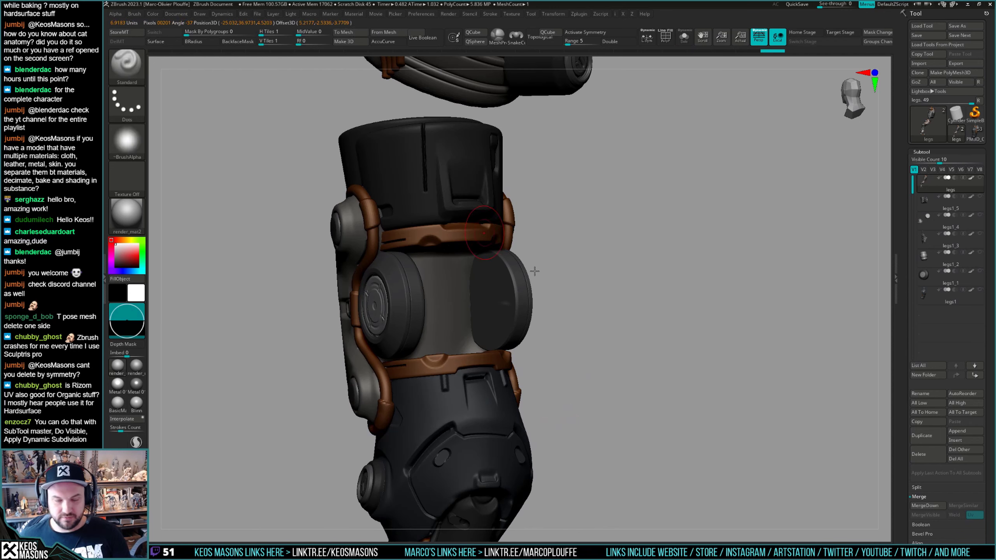
key(ctrl+h)
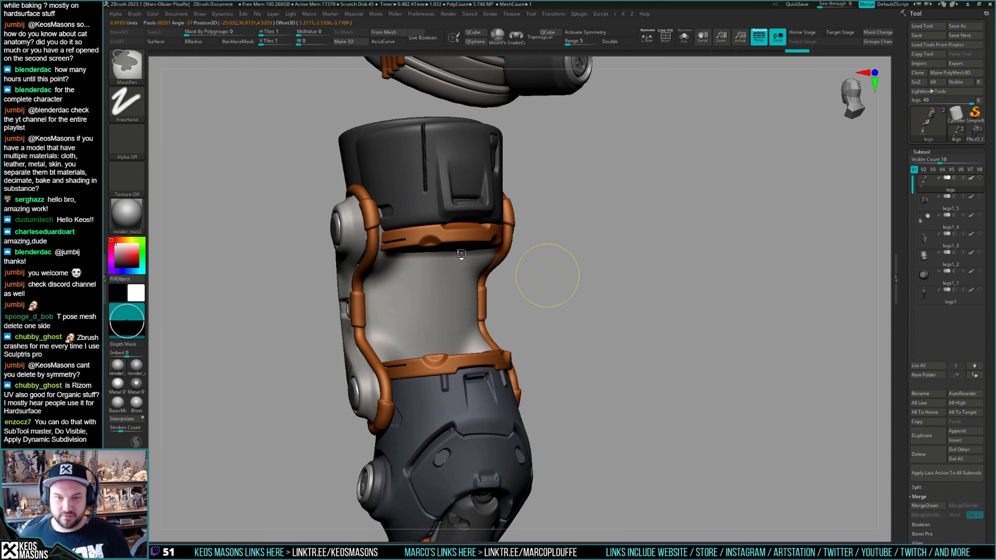
Isolate the blue-grey lower-leg armor shell with its side plates and orange trim, and split it into its own subtool.
mouse_move(456, 261)
right_down()
mouse_move(473, 221)
mouse_move(530, 235)
right_up()
key(w)
right_drag(640, 216, 446, 205)
mouse_move(385, 201)
right_down()
mouse_move(535, 209)
mouse_move(356, 211)
mouse_move(382, 207)
right_up()
right_drag(514, 221, 381, 266)
click(380, 267)
key(q)
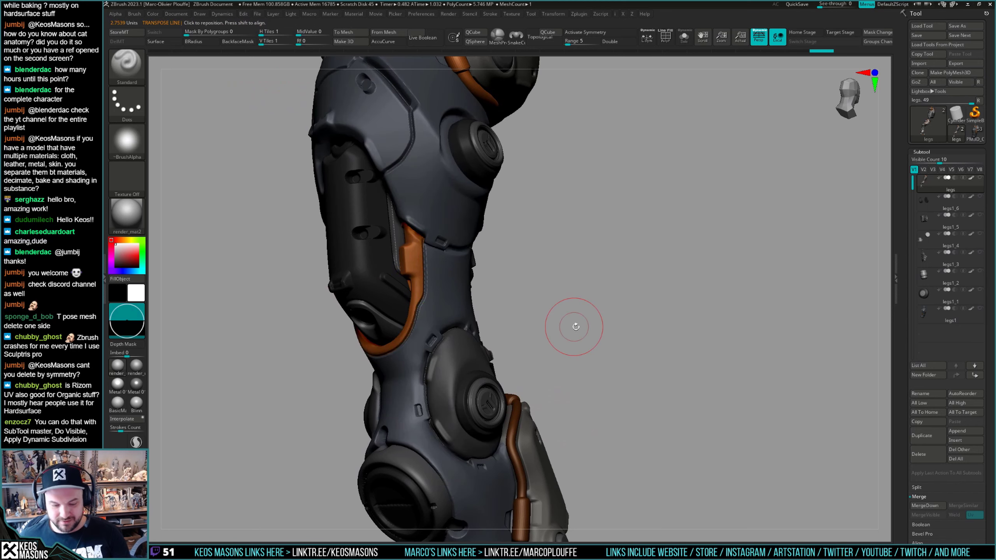
Isolate the round housing and its small knob behind the ankle with a mask and hide them.
mouse_move(595, 358)
right_down()
mouse_move(584, 351)
mouse_move(582, 282)
mouse_move(508, 353)
right_up()
right_drag(426, 388, 408, 400)
key(w)
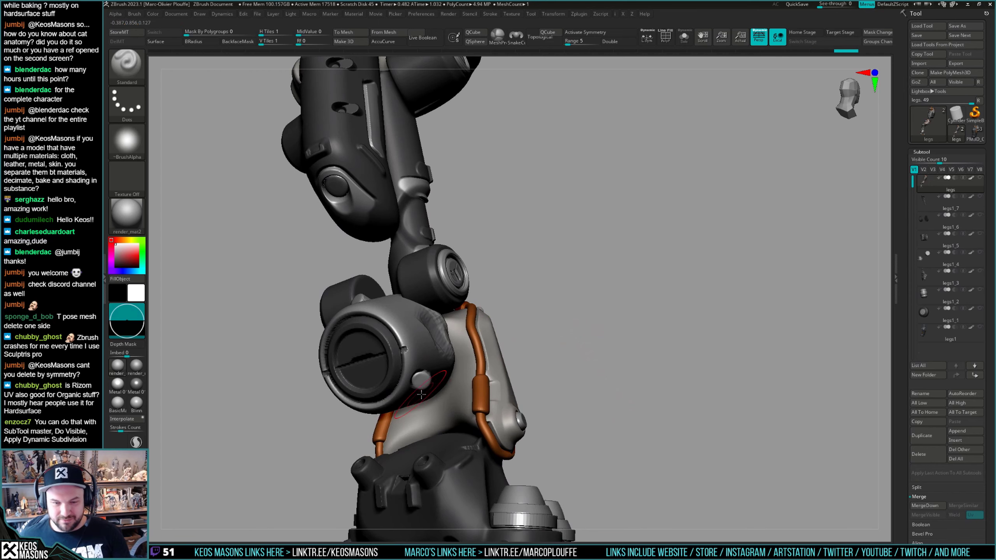
ctrl+drag(423, 362, 438, 396)
key(ctrl+z)
key(q)
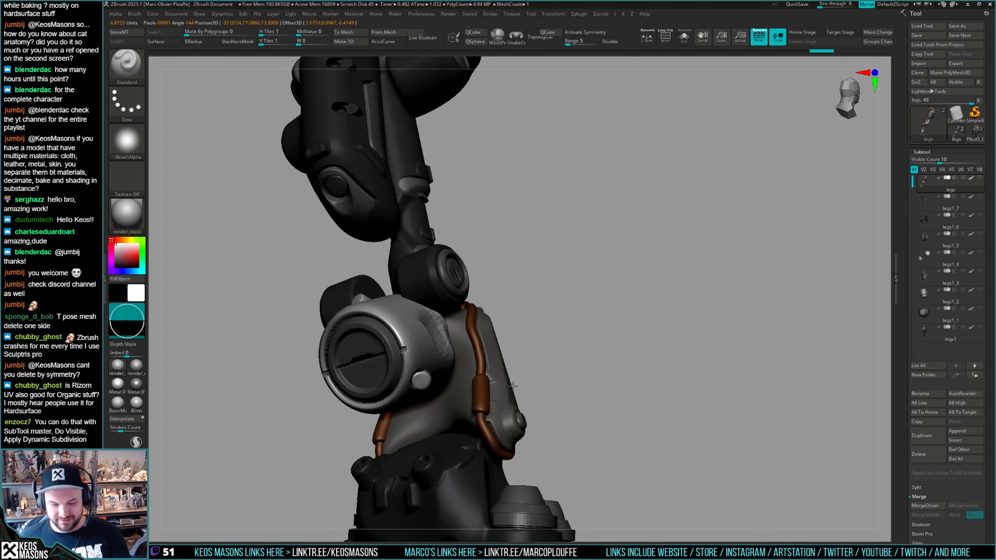
right_drag(538, 390, 415, 297)
Mask the orange cable around the ankle plate and split it from the rest of the leg mesh.
key(w)
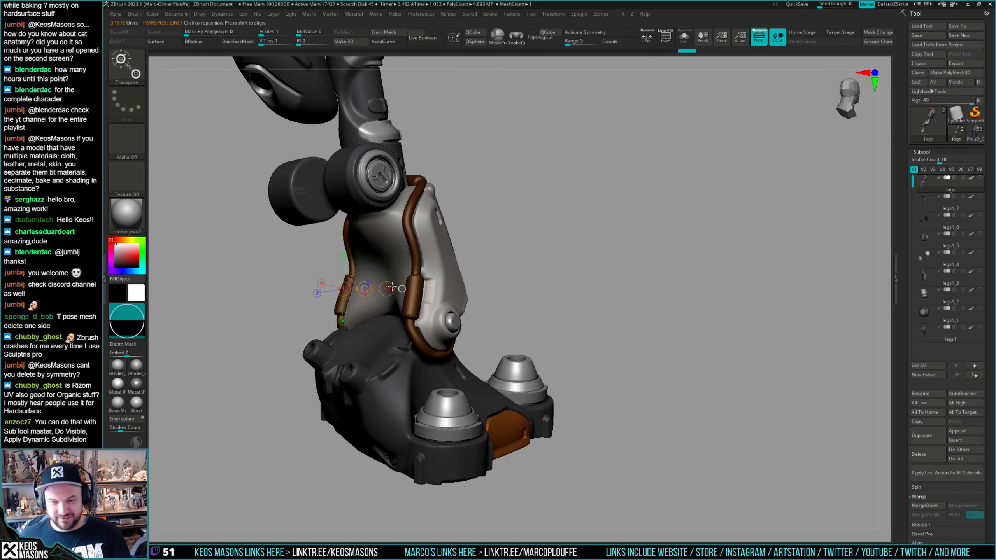
right_drag(614, 356, 625, 356)
key(q)
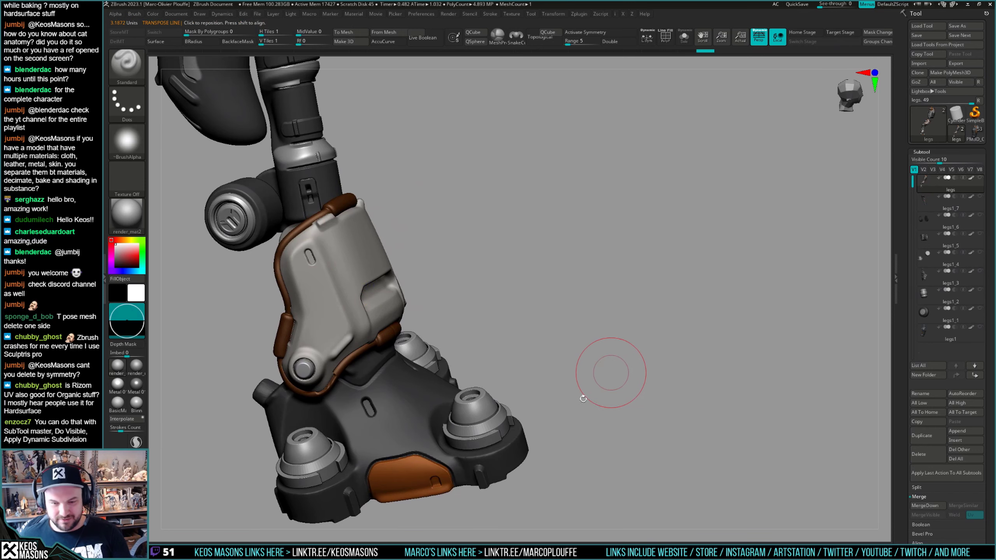
key(ctrl+shift+z)
drag(466, 377, 823, 294)
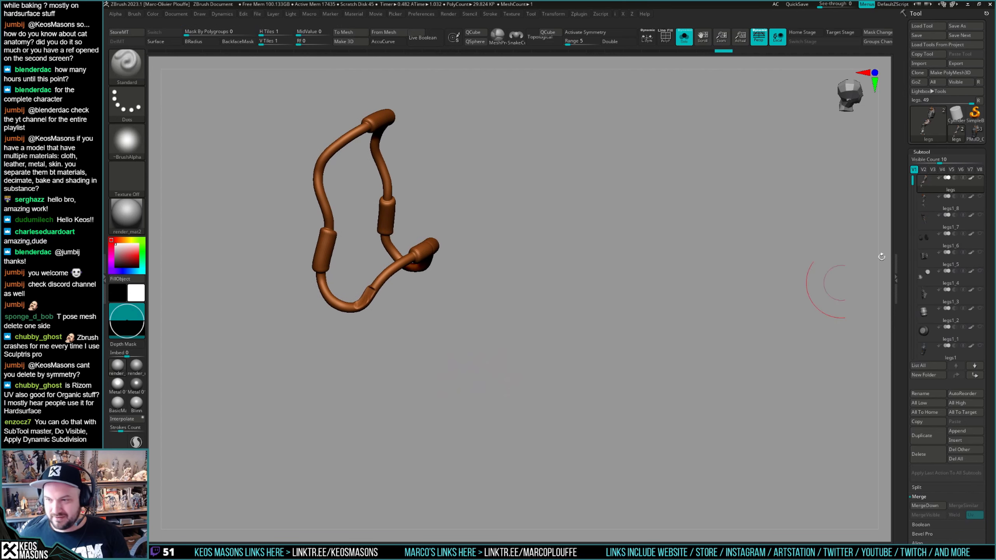
Select the legs1_8 subtool and move it above legs in the subtool order.
alt+drag(743, 263, 523, 340)
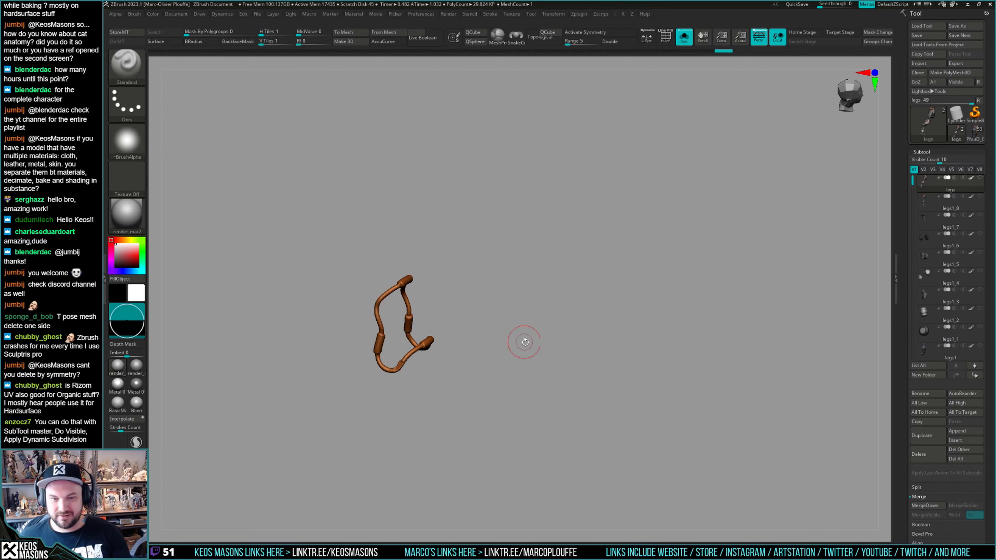
drag(940, 181, 922, 184)
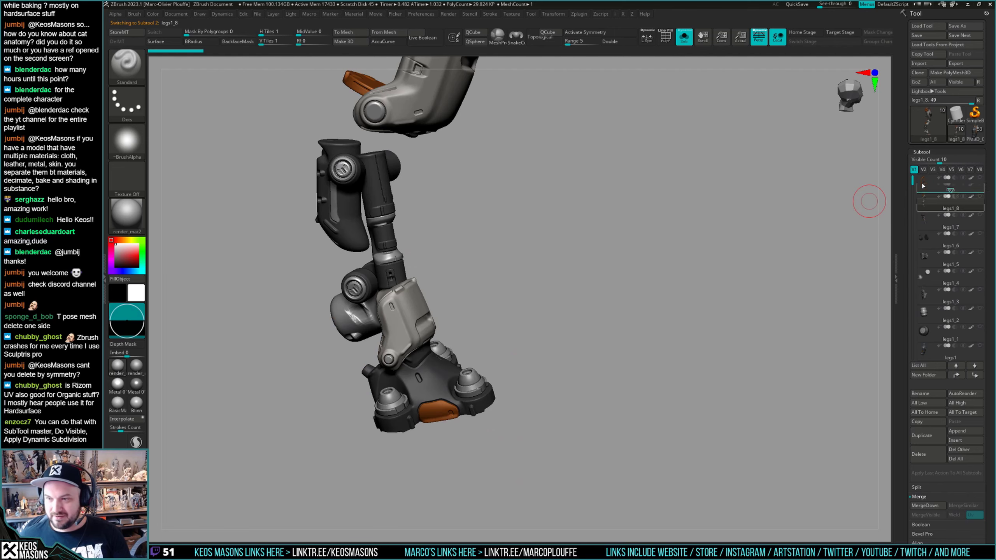
mouse_move(571, 317)
ctrl+right_down()
mouse_move(427, 347)
mouse_move(483, 250)
mouse_move(522, 296)
ctrl+right_up()
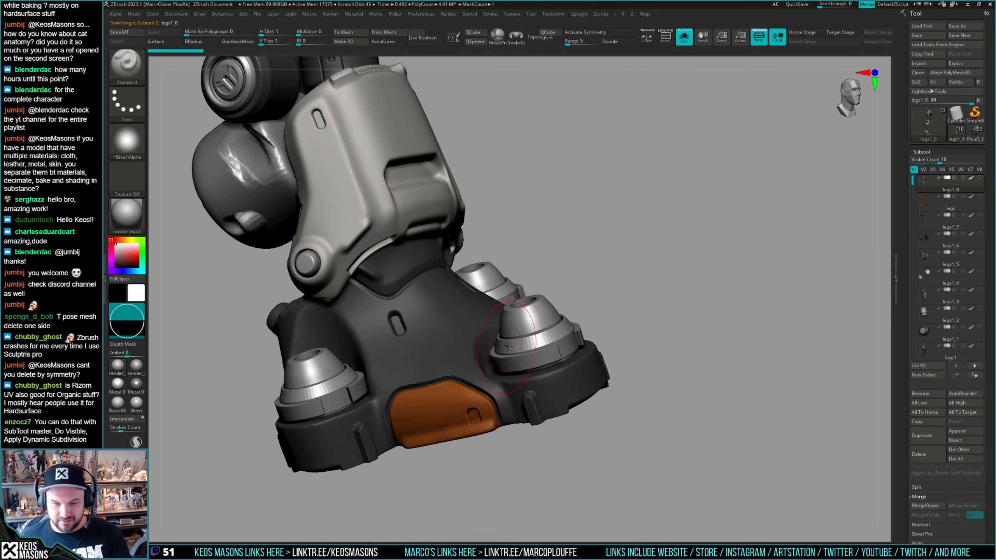
Isolate the three metal rings around the foot's dome caps with a mask and split them into their own subtool.
key(w)
ctrl+drag(525, 340, 432, 302)
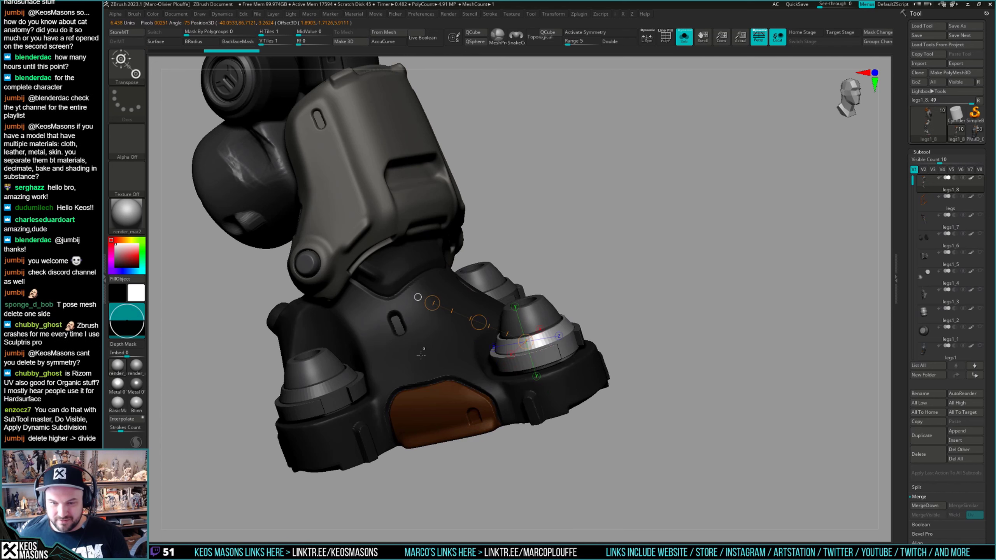
ctrl+click(358, 393)
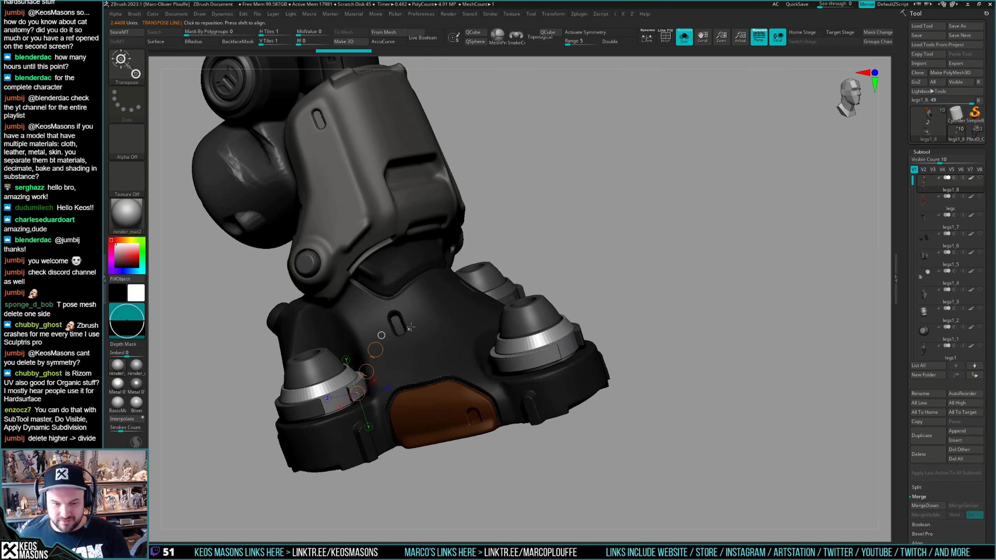
drag(331, 398, 360, 346)
right_drag(530, 338, 704, 177)
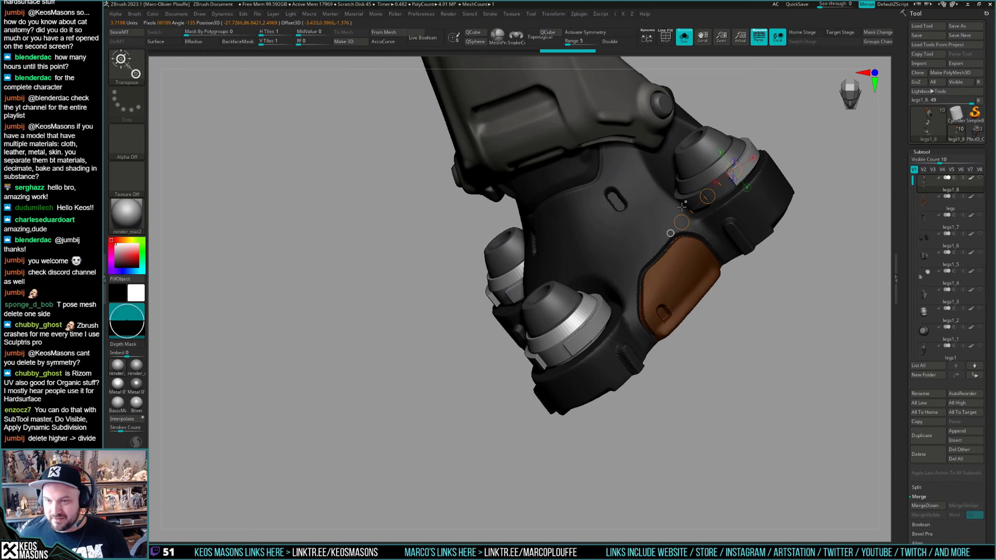
key(q)
right_drag(598, 265, 639, 315)
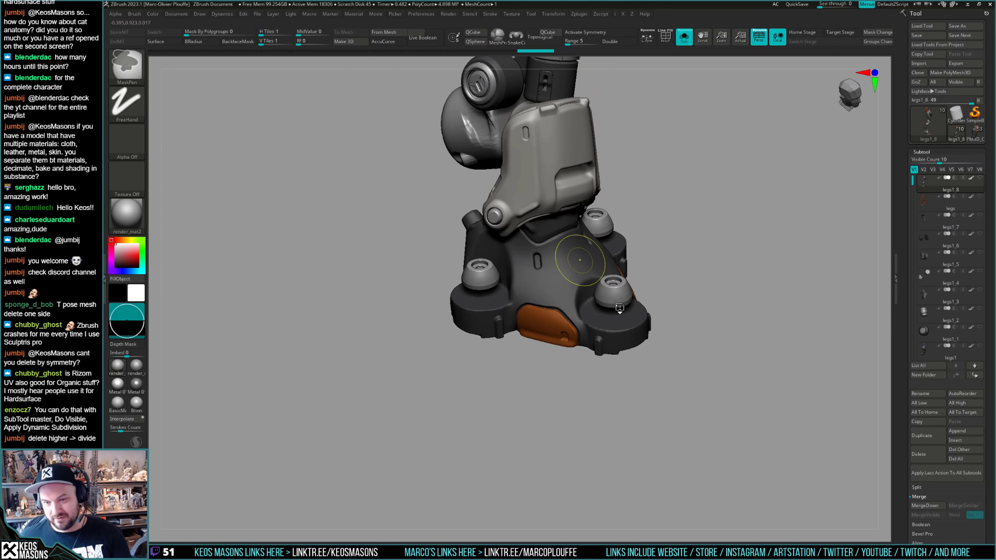
Isolate the dark foot shell with its orange plate and split it from the leg into its own subtool.
alt+right_drag(579, 260, 529, 307)
key(w)
ctrl+drag(500, 286, 495, 242)
key(q)
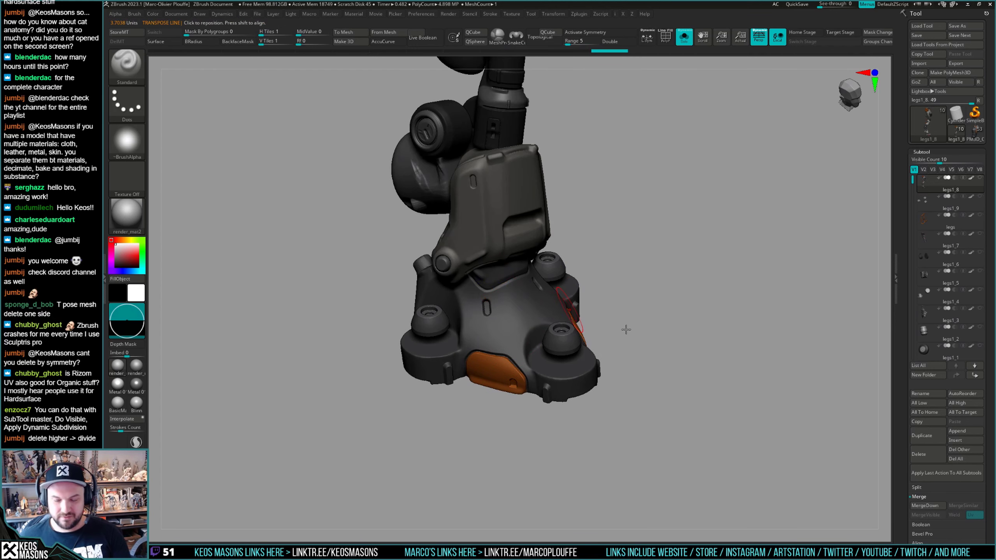
ctrl+click(649, 343)
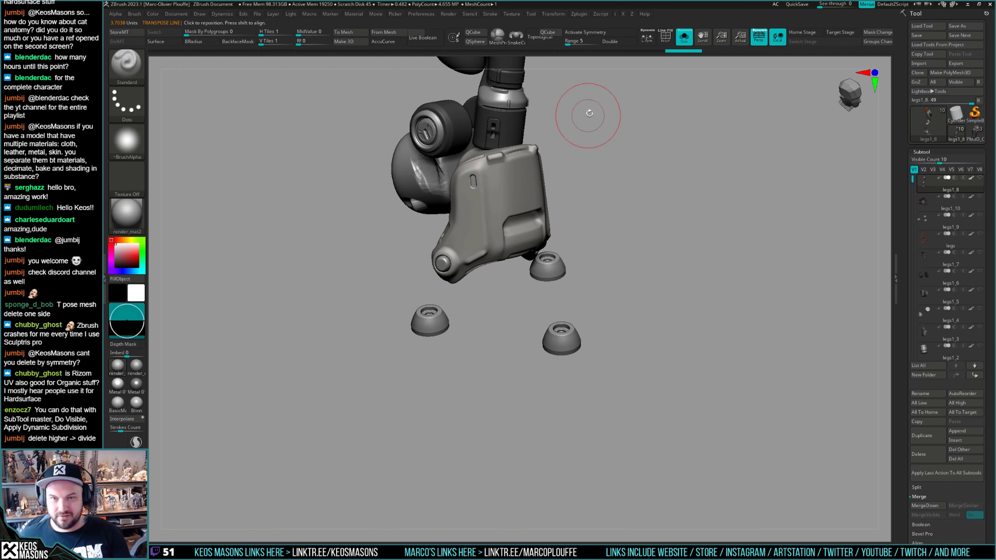
Isolate the ribbed thigh sleeve behind the orange cable bundle and split it into a separate subtool.
mouse_move(585, 111)
mouse_down()
mouse_move(596, 326)
mouse_move(539, 353)
mouse_move(506, 299)
mouse_up()
ctrl+right_drag(506, 298, 553, 320)
key(w)
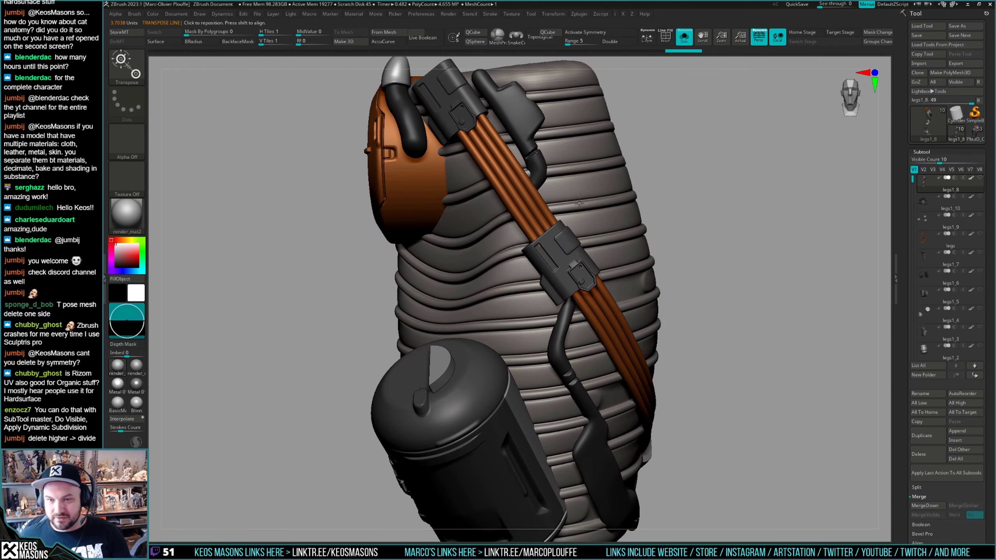
key(q)
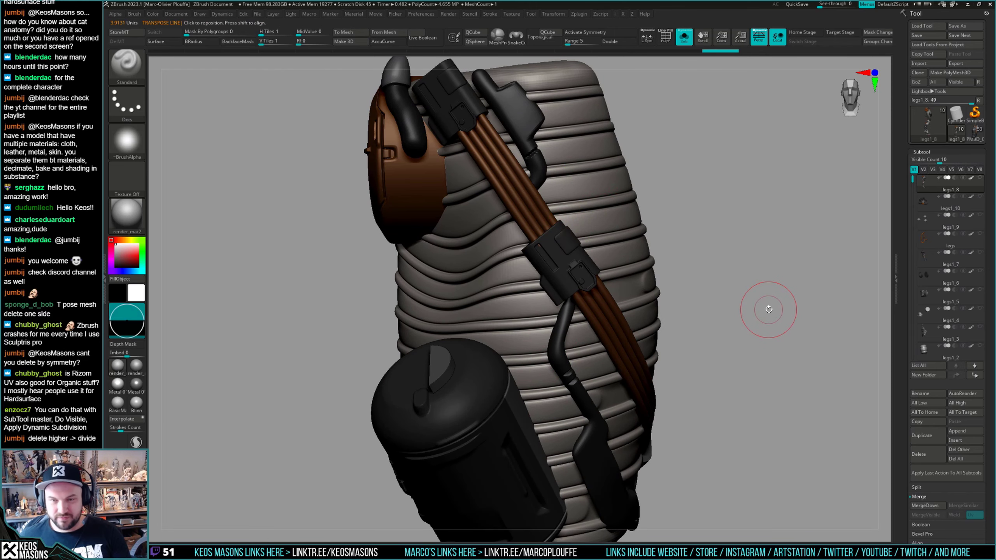
ctrl+shift+click(768, 309)
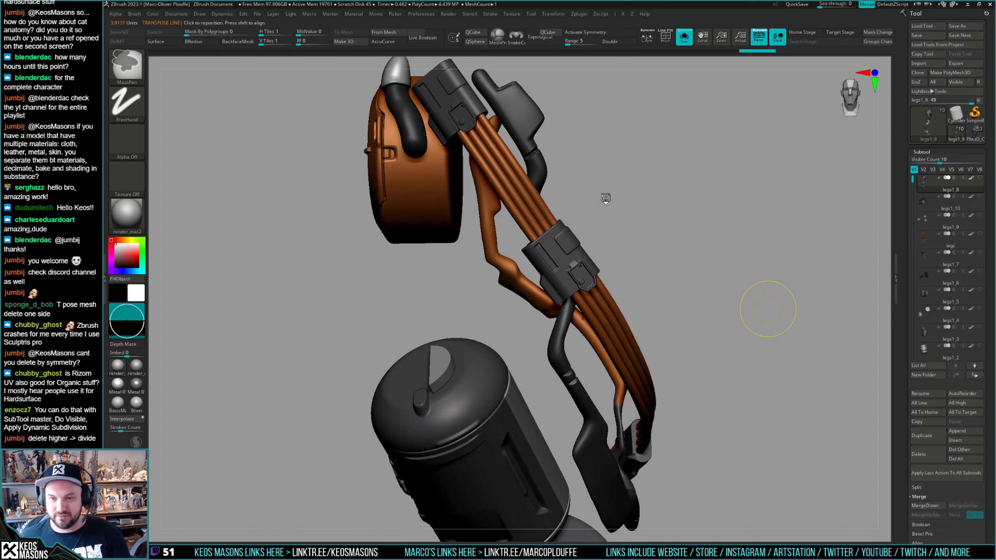
Isolate the dark and orange hoses beside the strapped cable bundle and split them into a separate subtool.
mouse_move(606, 198)
mouse_down()
mouse_move(568, 161)
mouse_move(552, 186)
mouse_move(566, 189)
mouse_up()
key(w)
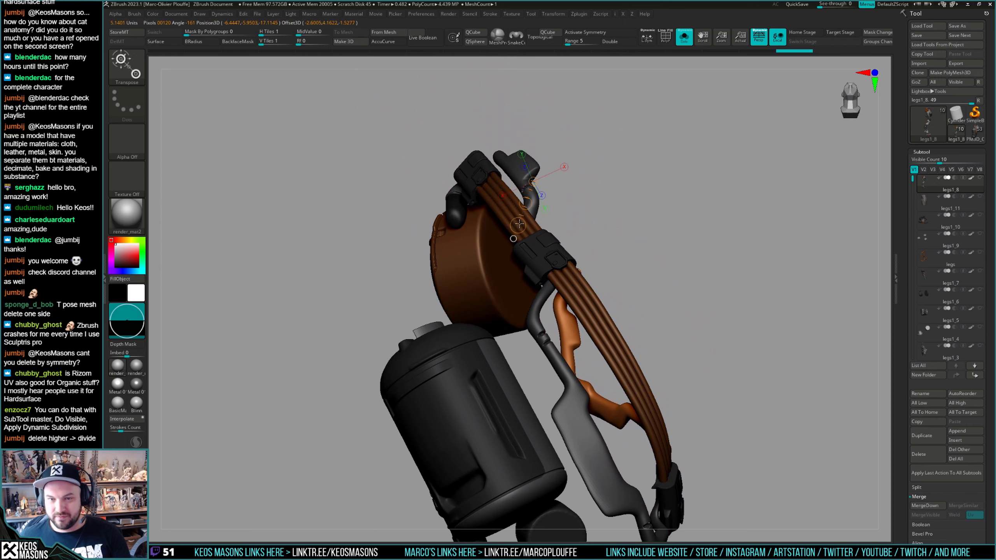
key(q)
ctrl+click(662, 222)
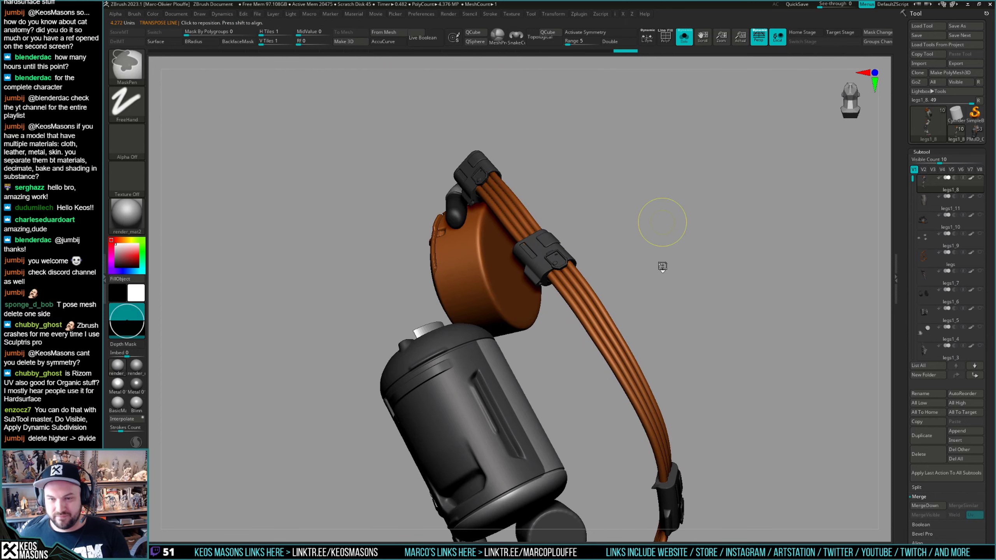
scroll(916, 202, down, 2)
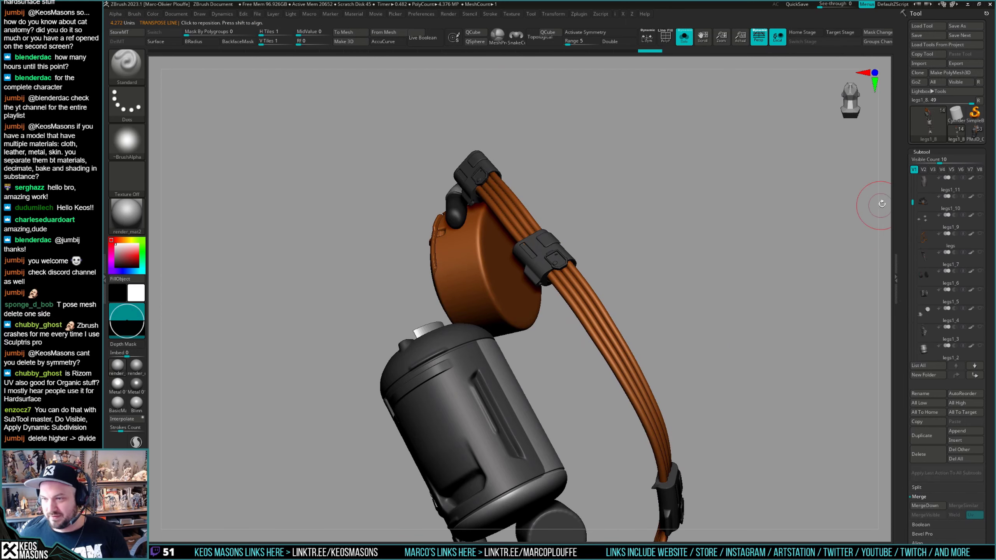
Go through the subtools from legs1 up to legs1_3, subdivide the legs1_3 armor shell and delete its lower subdivision level.
click(926, 204)
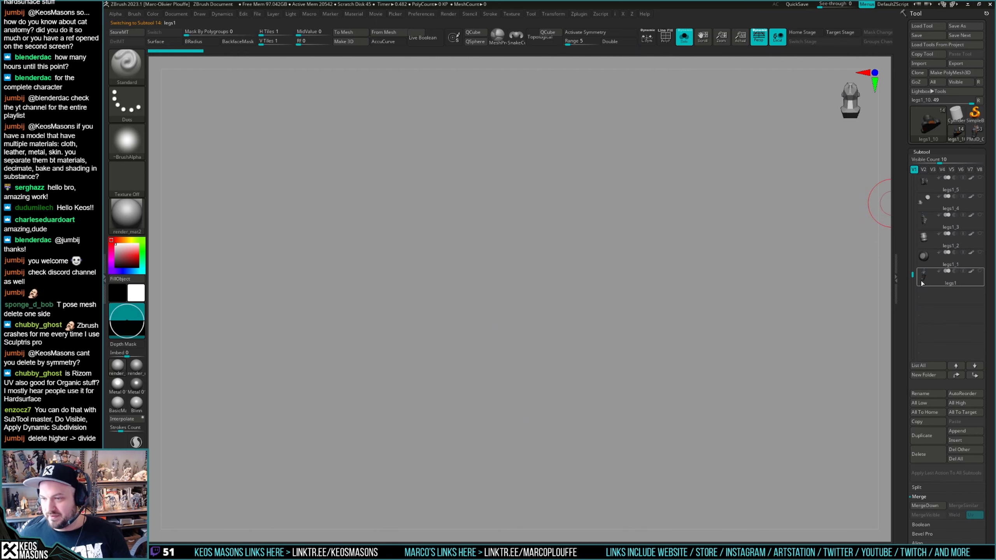
mouse_move(666, 274)
mouse_down()
mouse_move(647, 236)
mouse_move(601, 258)
mouse_move(660, 273)
mouse_up()
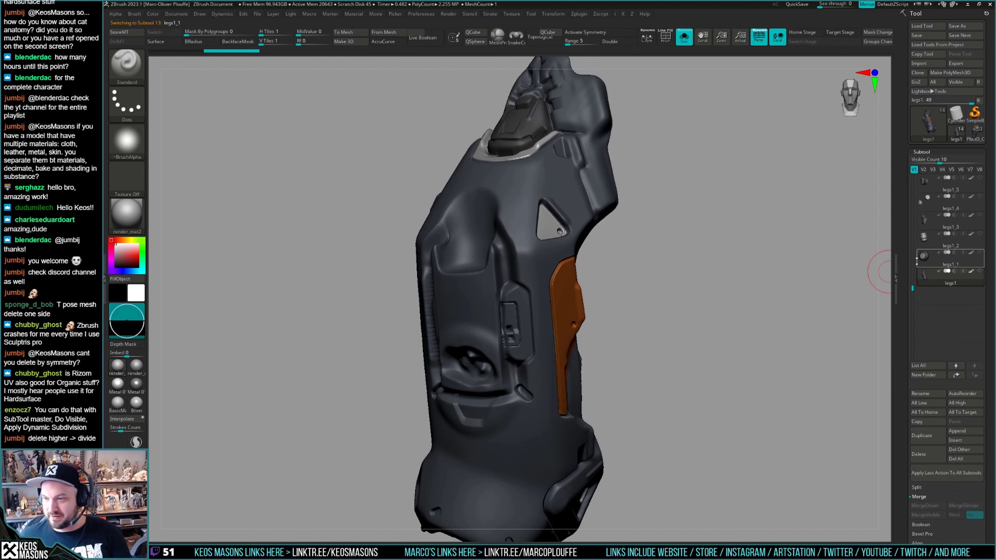
click(924, 240)
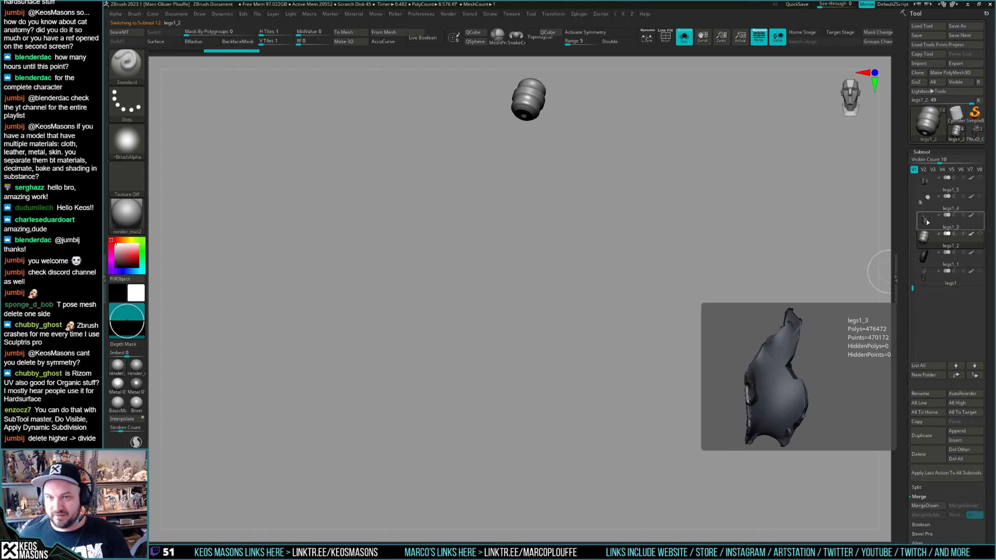
click(928, 220)
key(space)
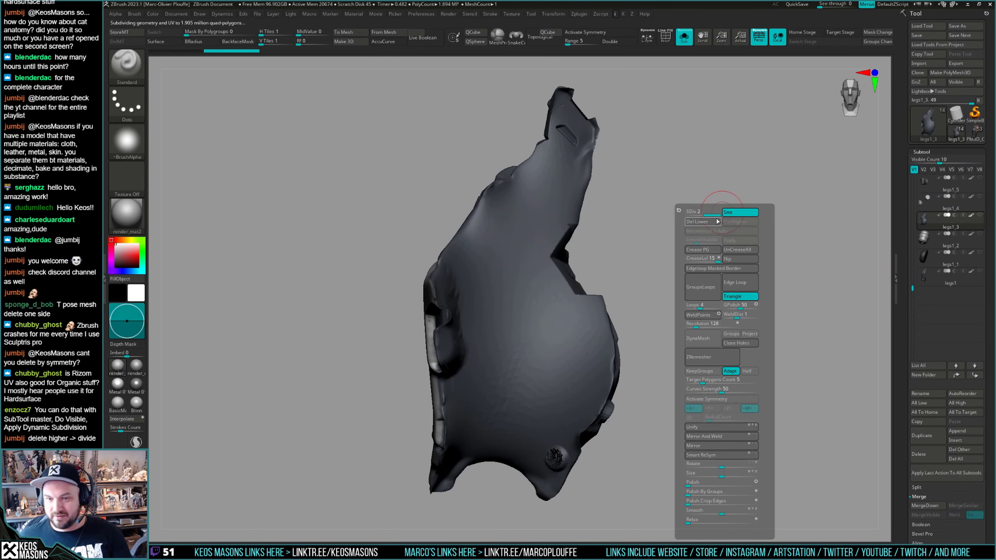
click(682, 217)
drag(588, 269, 784, 231)
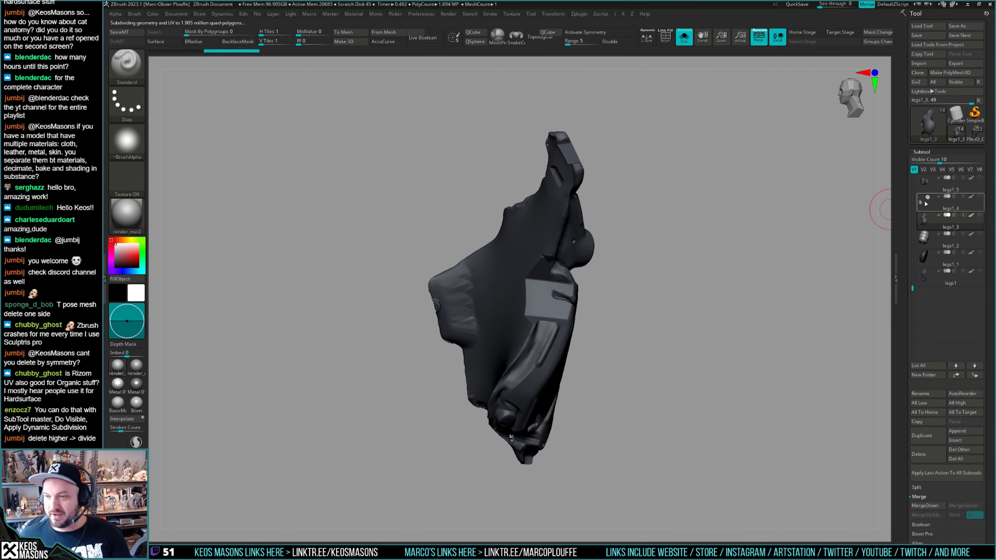
Select the two conical caps in legs1_4, subdivide them and delete their lower subdivision level.
click(925, 204)
ctrl+shift+click(851, 283)
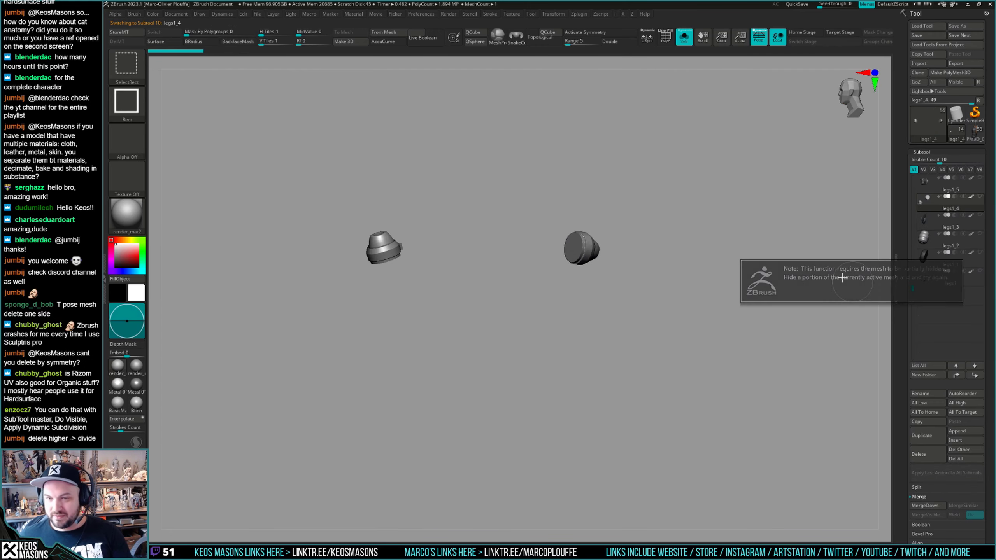
key(space)
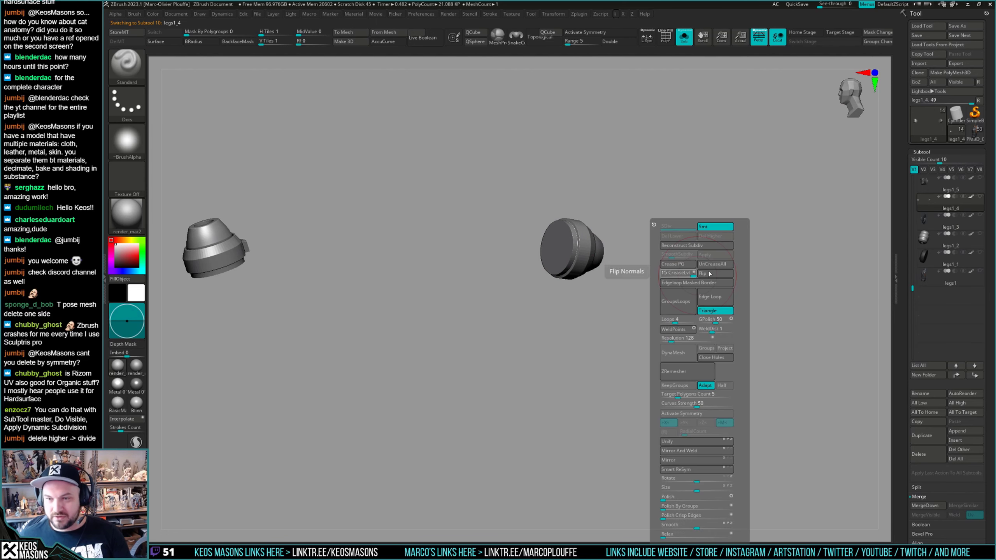
ctrl+shift+click(713, 296)
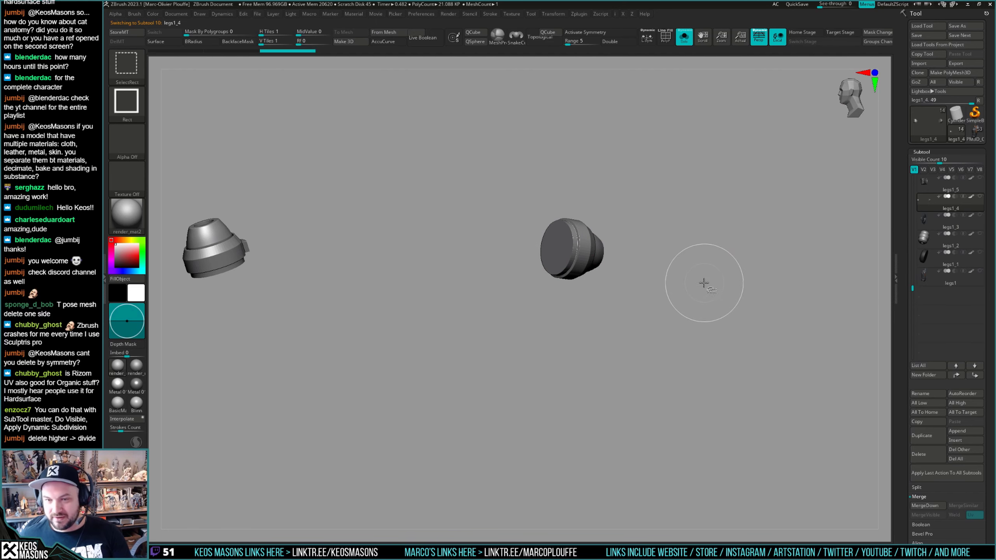
key(space)
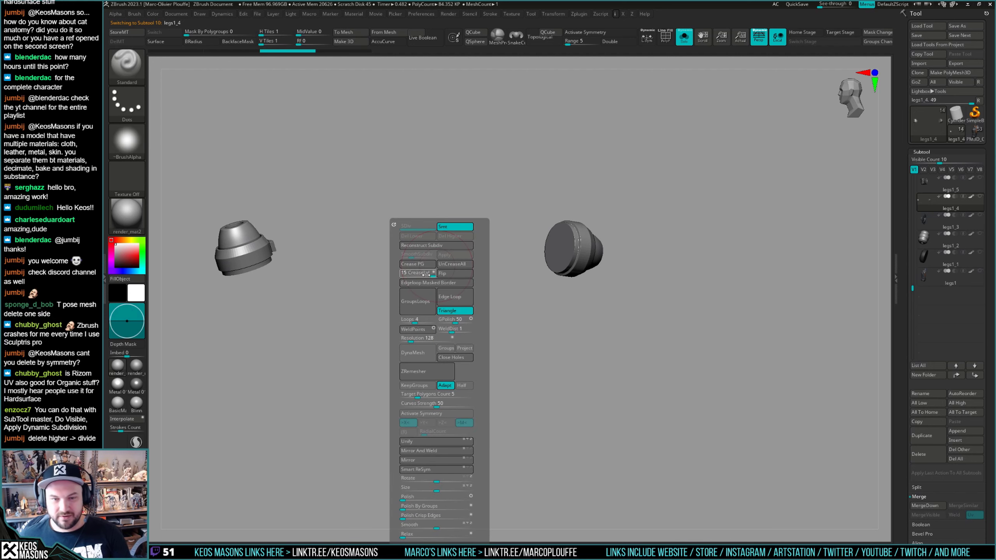
drag(642, 291, 889, 227)
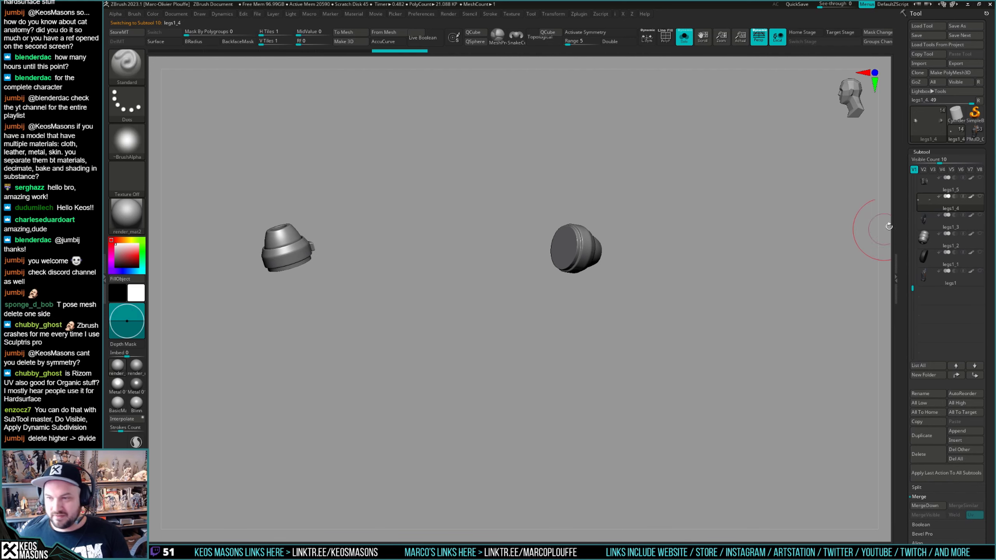
Subdivide the joint housing in legs1_5 and the pair of round discs in legs1_6.
click(929, 191)
mouse_move(667, 289)
mouse_down()
mouse_move(662, 338)
mouse_move(670, 303)
mouse_up()
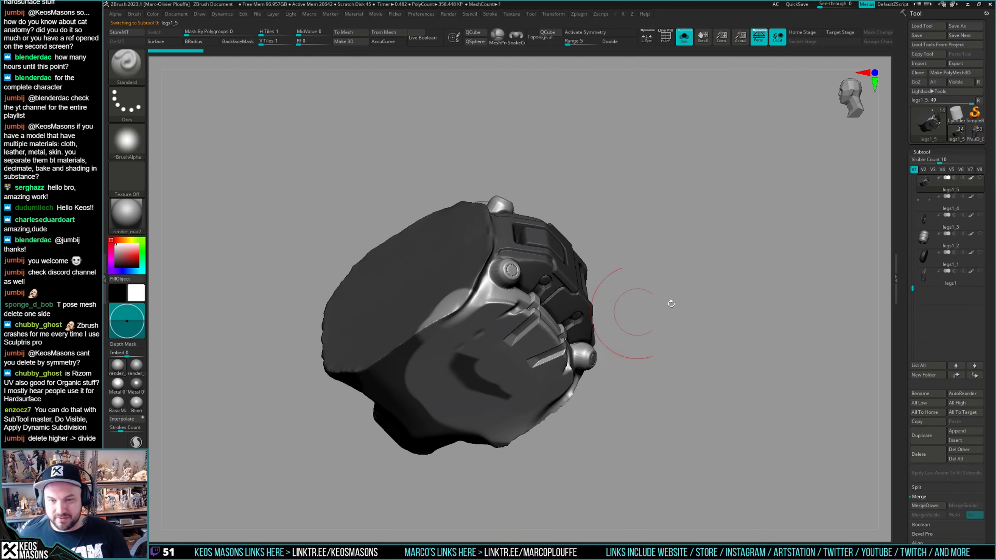
key(ctrl+d)
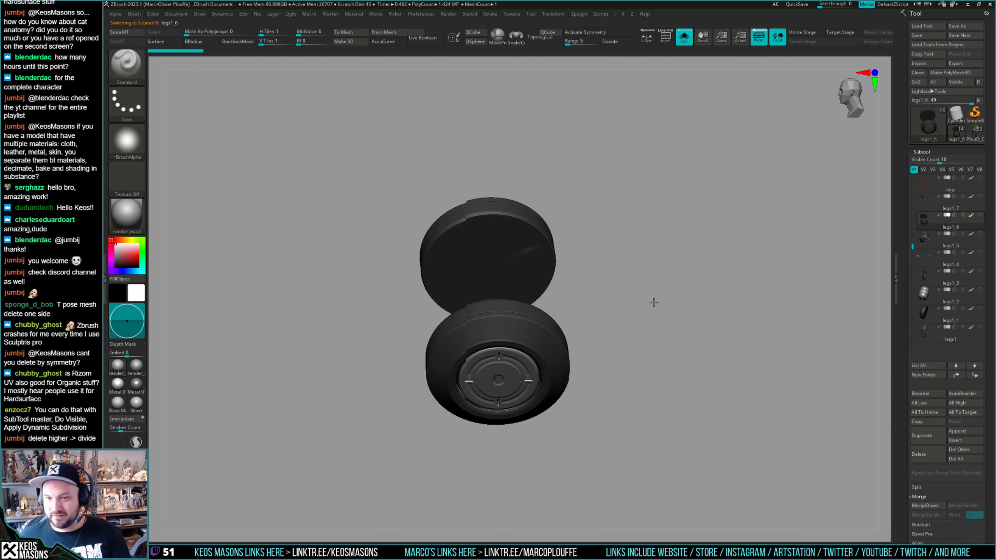
mouse_move(654, 302)
mouse_down()
mouse_move(600, 291)
mouse_move(589, 336)
mouse_move(663, 298)
mouse_up()
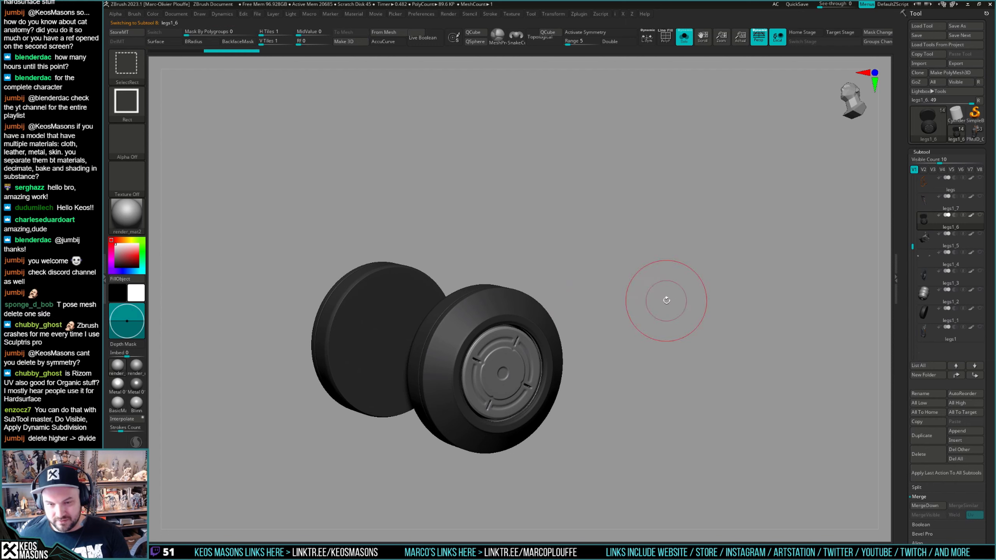
key(ctrl+d)
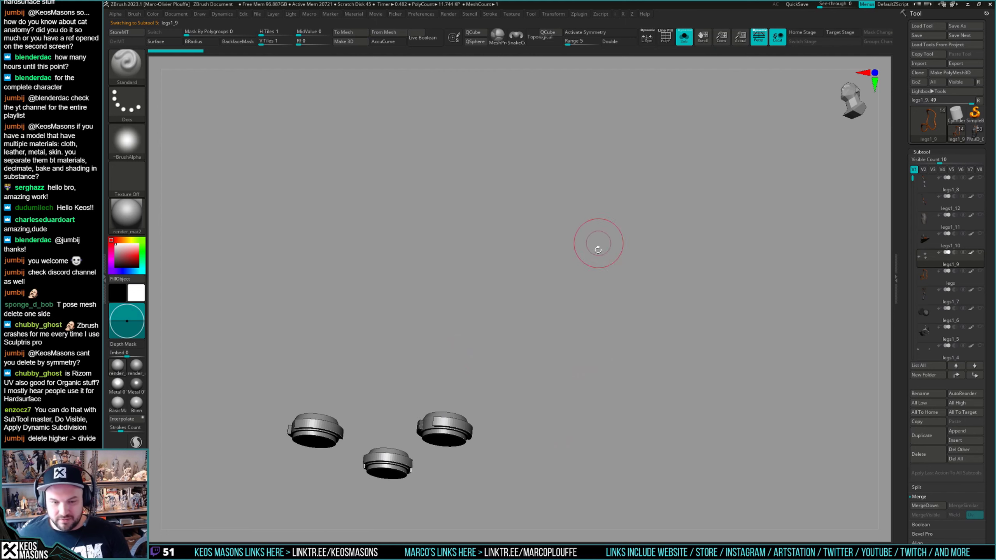
Subdivide the three metal foot rings in legs1_9 and move on to the legs1_10 foot shell.
key(space)
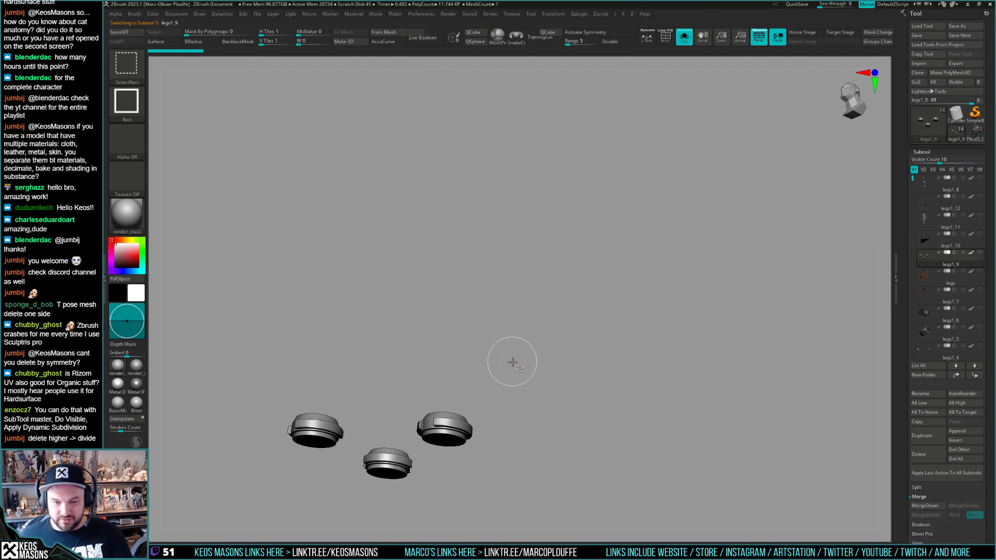
drag(511, 361, 585, 266)
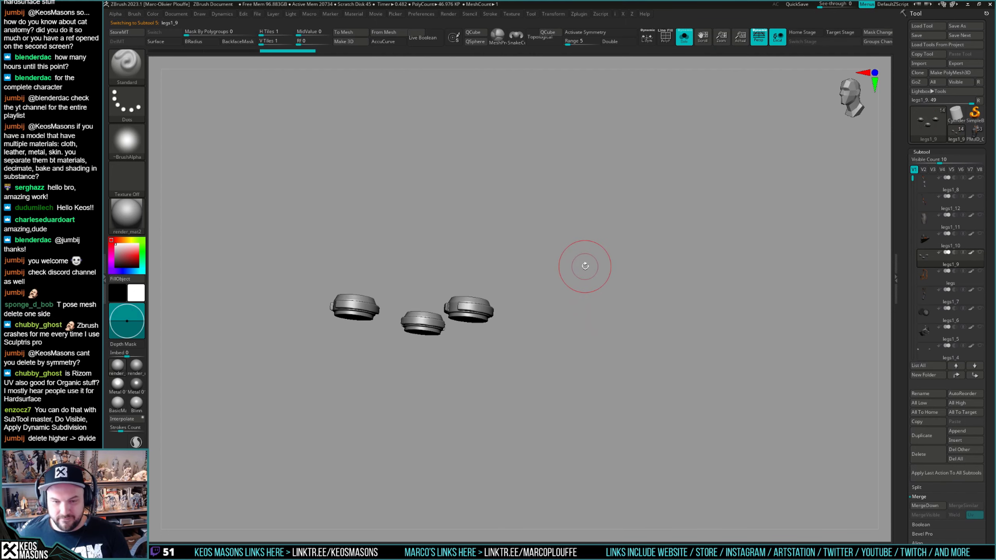
key(Up)
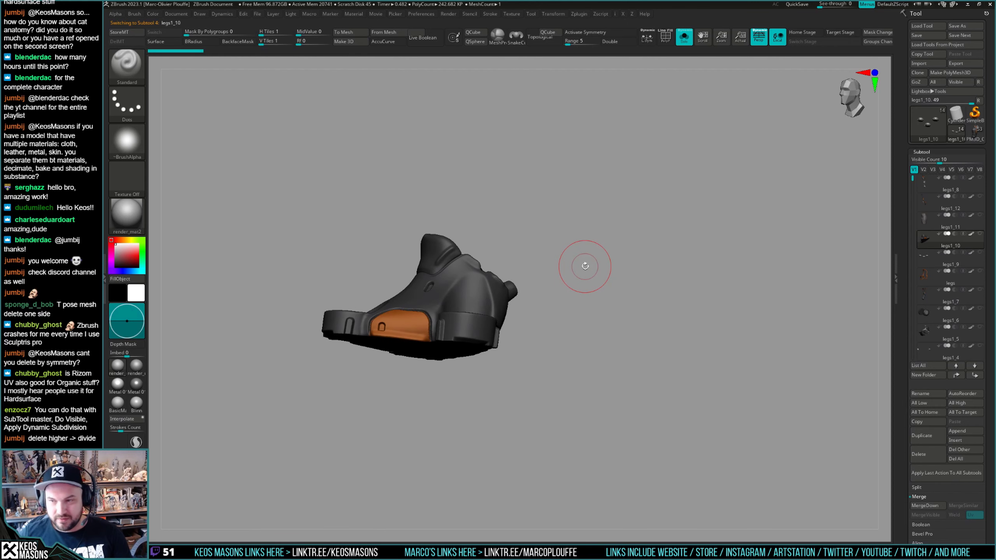
Subdivide the ribbed thigh sleeve in legs1_11 and the dark and orange hoses in legs1_12.
key(Up)
key(f)
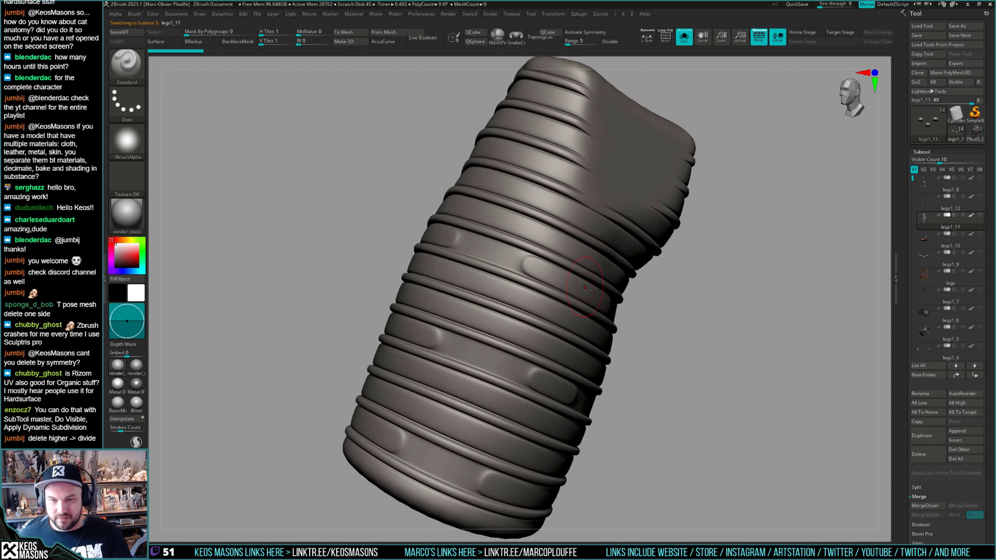
key(Up)
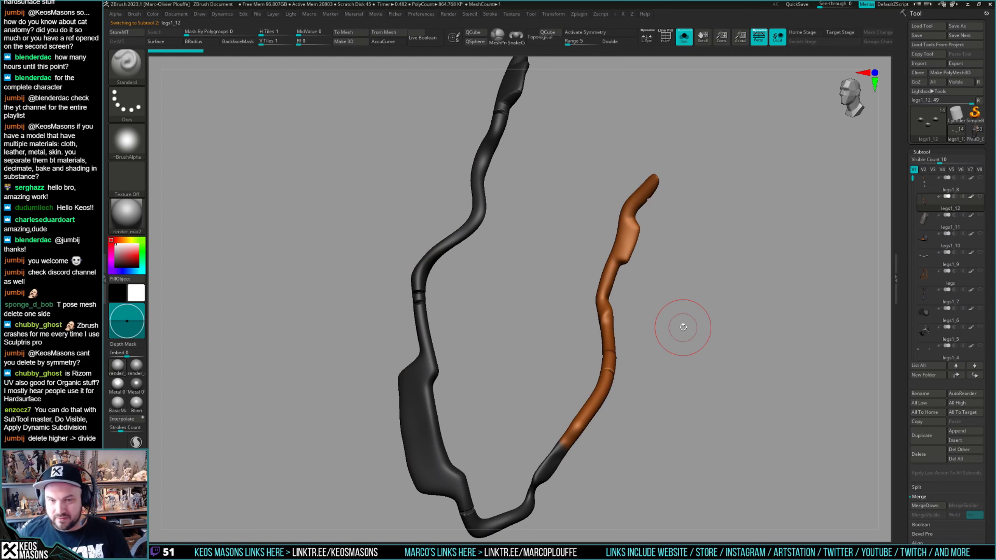
drag(589, 333, 645, 355)
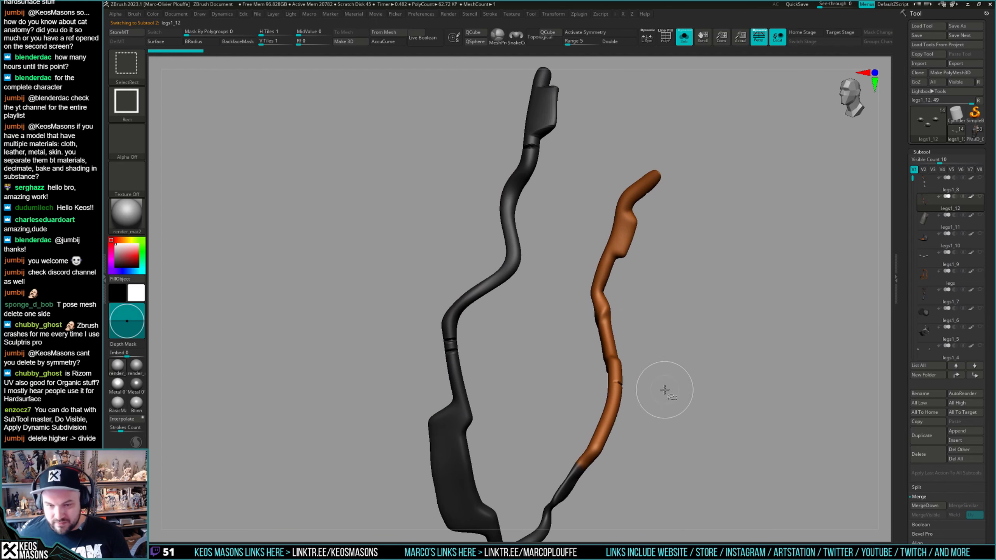
Select the legs1_8 subtool and examine all the leg parts still left in it.
key(Up)
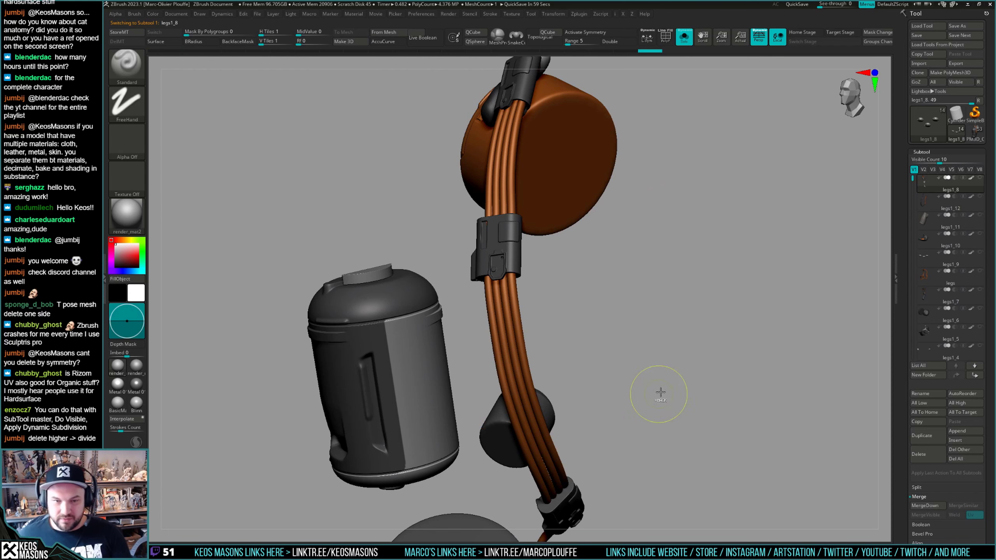
drag(658, 394, 591, 225)
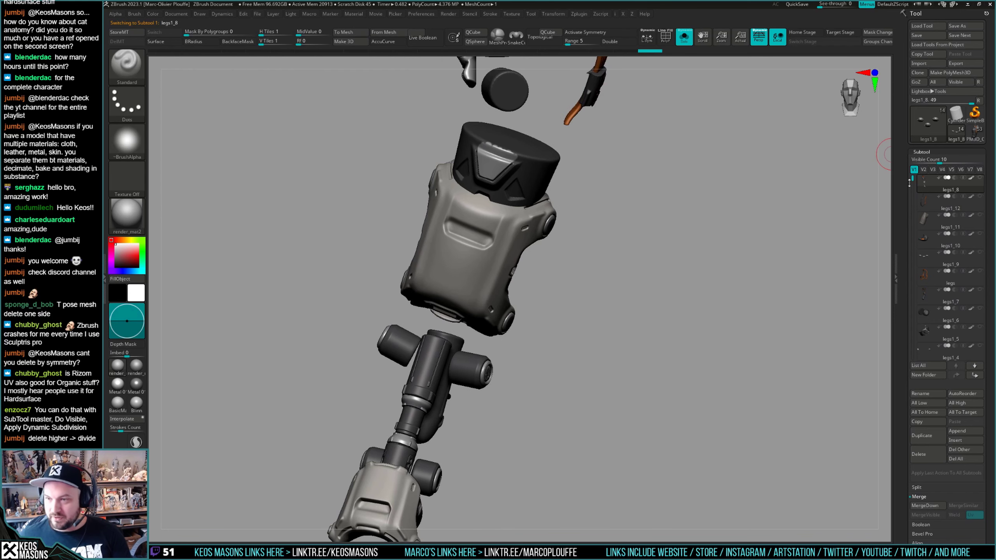
mouse_move(643, 333)
ctrl+right_down()
mouse_move(627, 260)
mouse_move(592, 375)
mouse_move(642, 336)
ctrl+right_up()
alt+right_drag(747, 304, 708, 292)
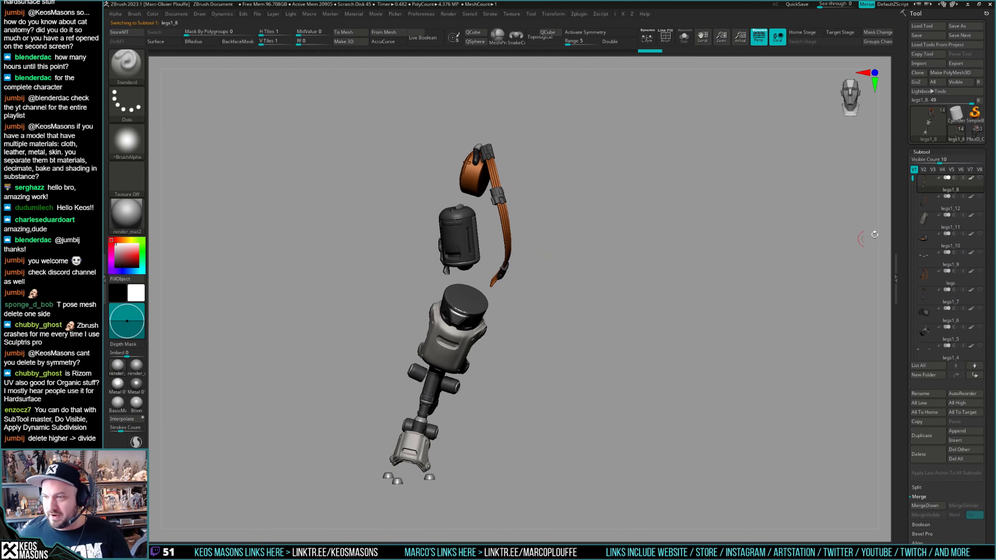
Show all the leg subtools and merge the visible ones into a single mesh.
shift+click(980, 178)
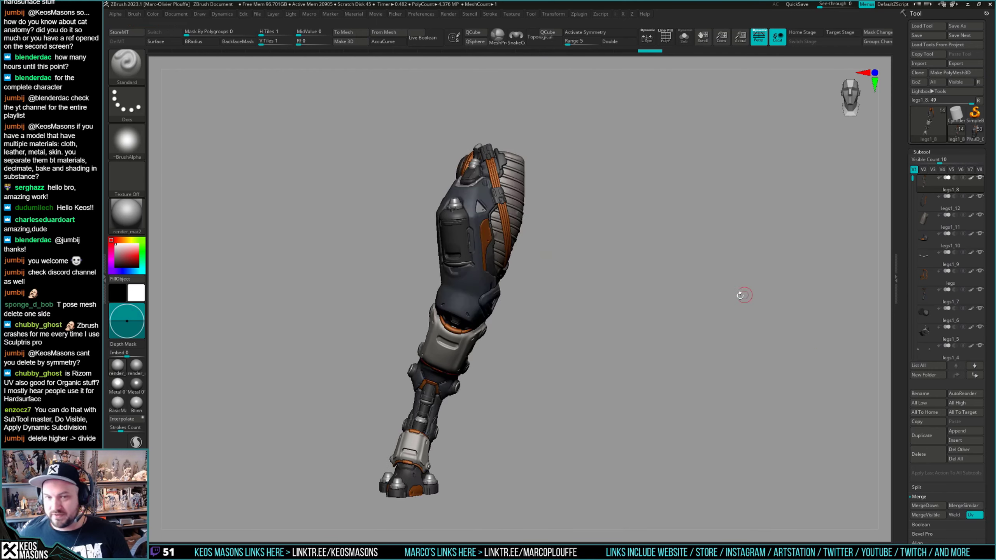
click(934, 514)
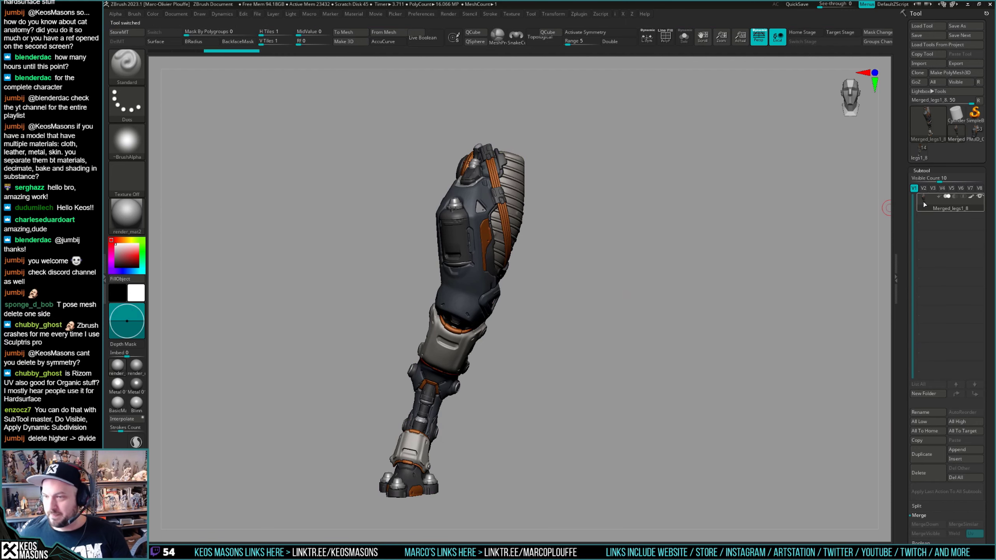
mouse_move(924, 204)
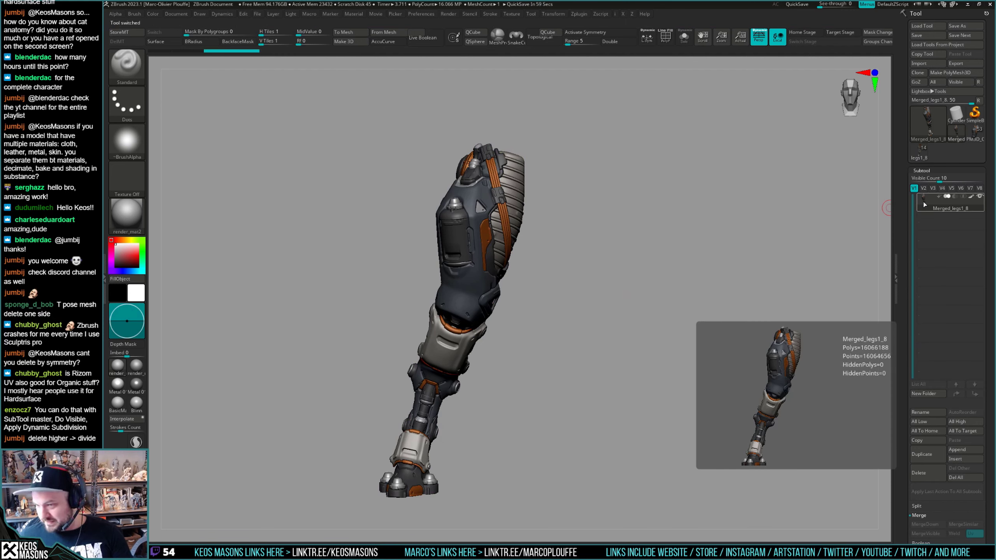
Examine the merged leg's wireframe and the outer side of the thigh.
key(shift+f)
drag(586, 269, 486, 231)
key(shift+f)
ctrl+right_drag(523, 264, 415, 290)
right_drag(415, 290, 464, 270)
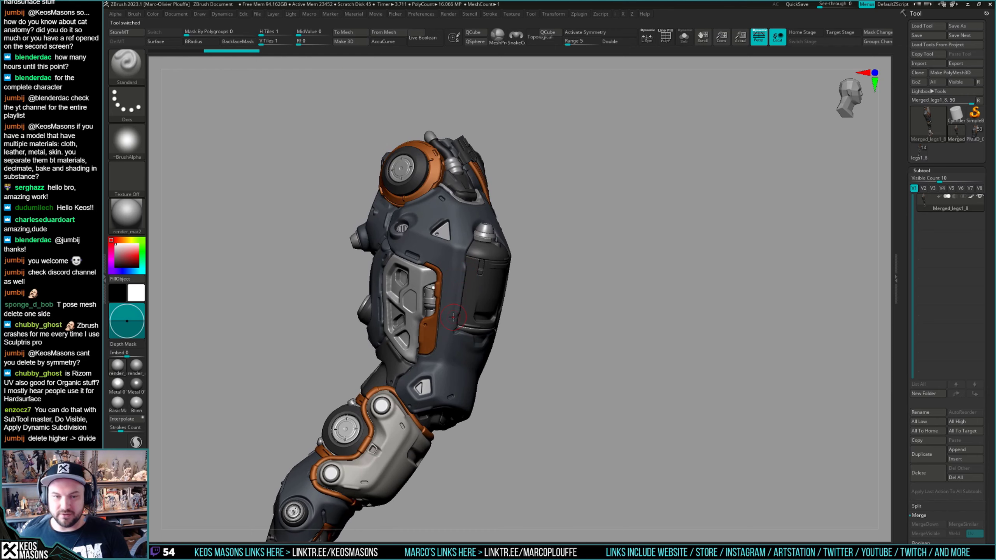
mouse_move(454, 317)
alt+right_down()
mouse_move(465, 173)
mouse_move(454, 162)
mouse_move(477, 294)
mouse_move(524, 305)
mouse_move(563, 287)
mouse_move(463, 231)
alt+right_up()
Choose the hPolish brush and polish the upper edge of the grey cutout plate on the thigh.
key(space)
click(448, 244)
mouse_move(462, 232)
ctrl+right_down()
mouse_move(448, 196)
mouse_move(442, 207)
ctrl+right_up()
key(space)
mouse_move(442, 208)
right_down()
mouse_move(435, 204)
mouse_move(455, 196)
right_up()
drag(447, 171, 446, 192)
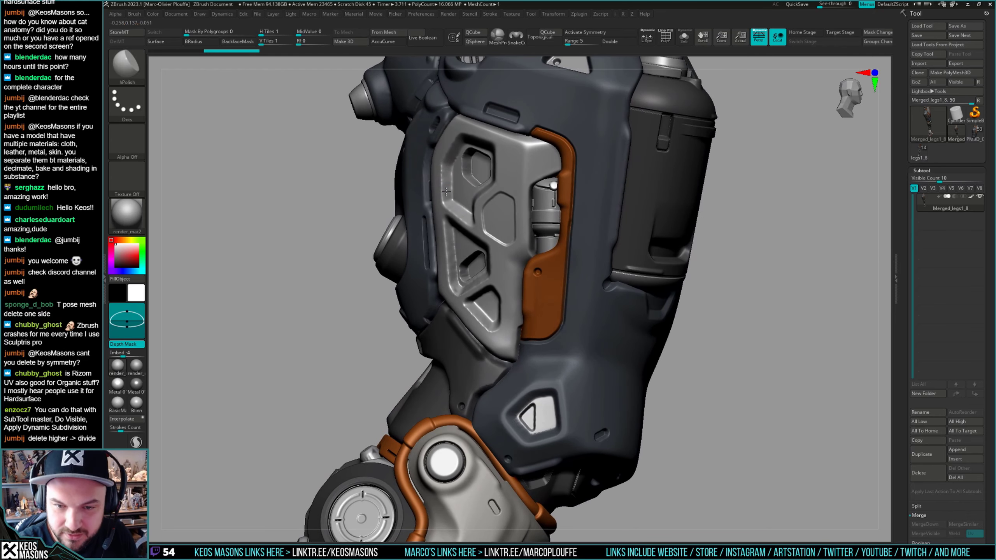
right_drag(447, 197, 502, 158)
key(ctrl)
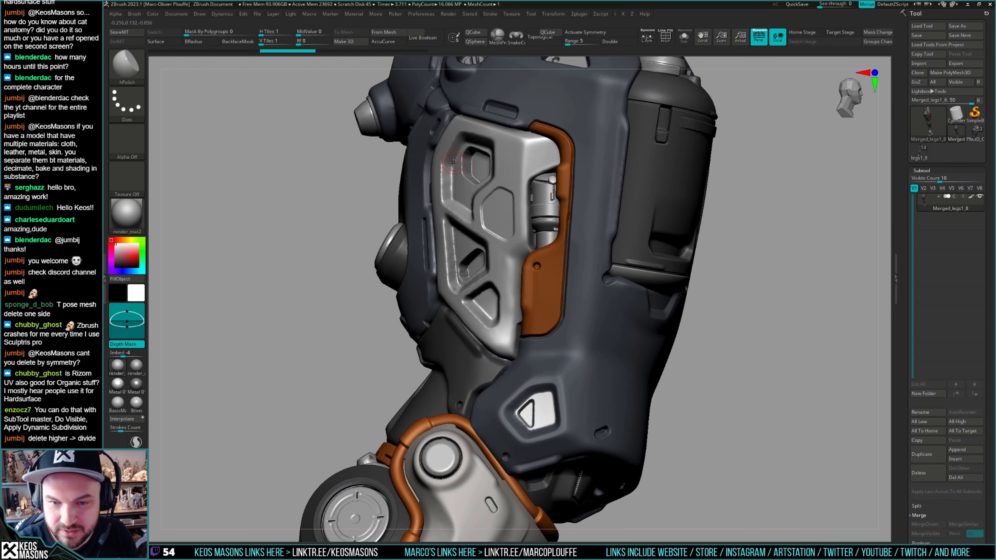
Inspect the thigh and knee surfaces of the merged leg from several angles, with and without its wireframe.
key(space)
mouse_move(450, 159)
right_down()
mouse_move(451, 271)
mouse_move(543, 271)
mouse_move(470, 290)
mouse_move(500, 302)
mouse_move(490, 316)
mouse_move(483, 297)
mouse_move(486, 282)
mouse_move(496, 286)
mouse_move(502, 322)
mouse_move(456, 296)
mouse_move(483, 255)
mouse_move(437, 222)
mouse_move(470, 182)
mouse_move(464, 166)
mouse_move(432, 145)
mouse_move(418, 159)
right_up()
right_drag(413, 210, 510, 261)
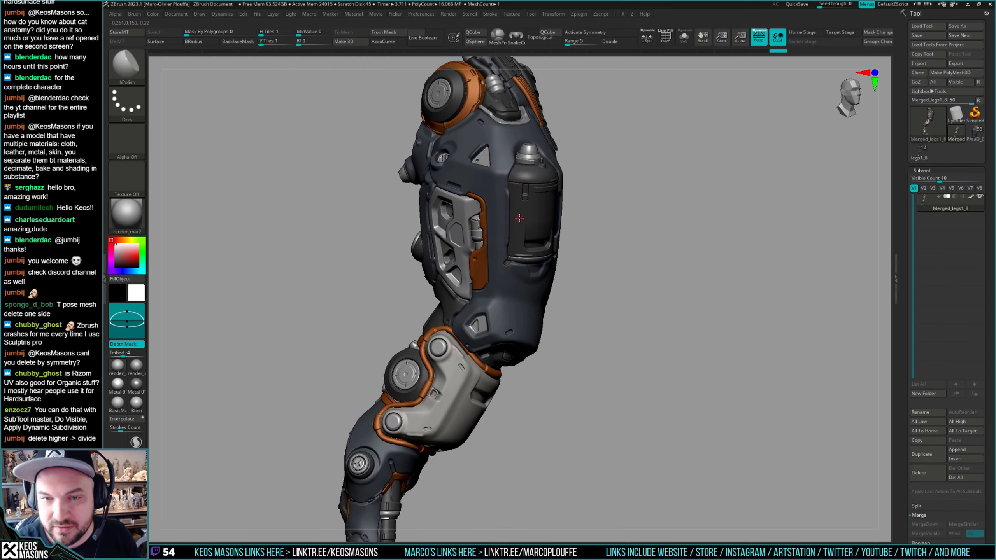
right_drag(519, 219, 549, 201)
mouse_move(571, 245)
right_down()
mouse_move(563, 238)
mouse_move(558, 259)
right_up()
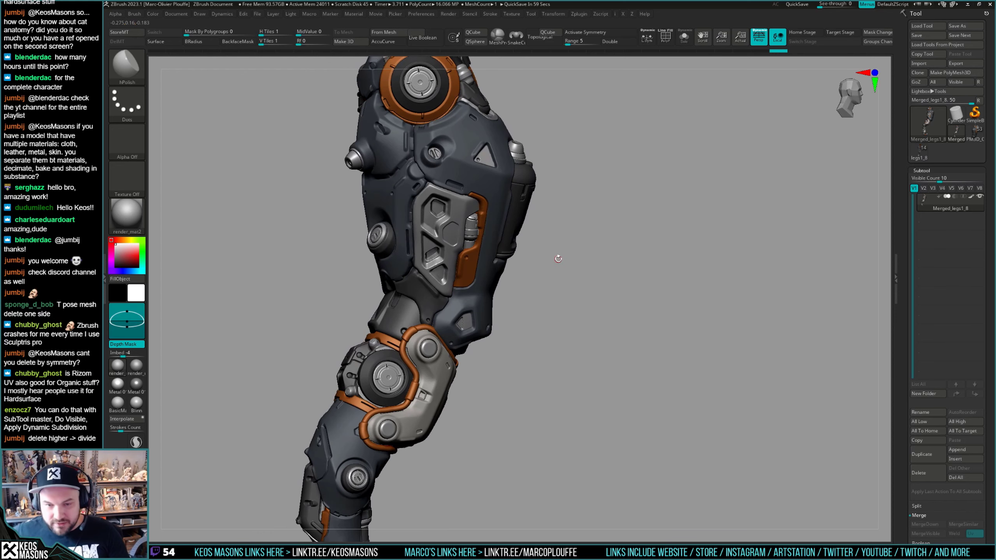
right_drag(565, 259, 595, 309)
key(shift+f)
key(shift+f)
Delete every subtool of the old legs1_8 tool and return to the Merged_legs1_8 tool.
click(975, 136)
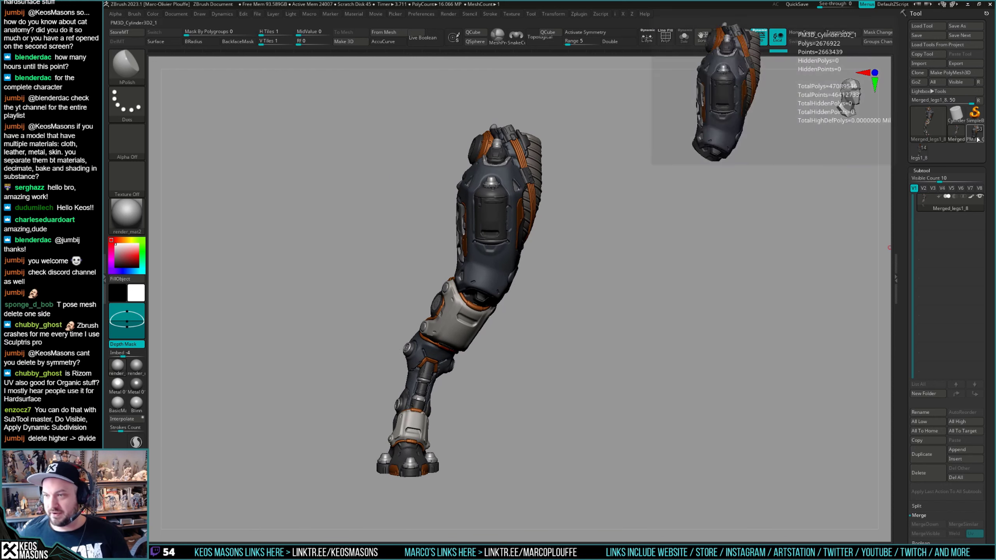
click(919, 158)
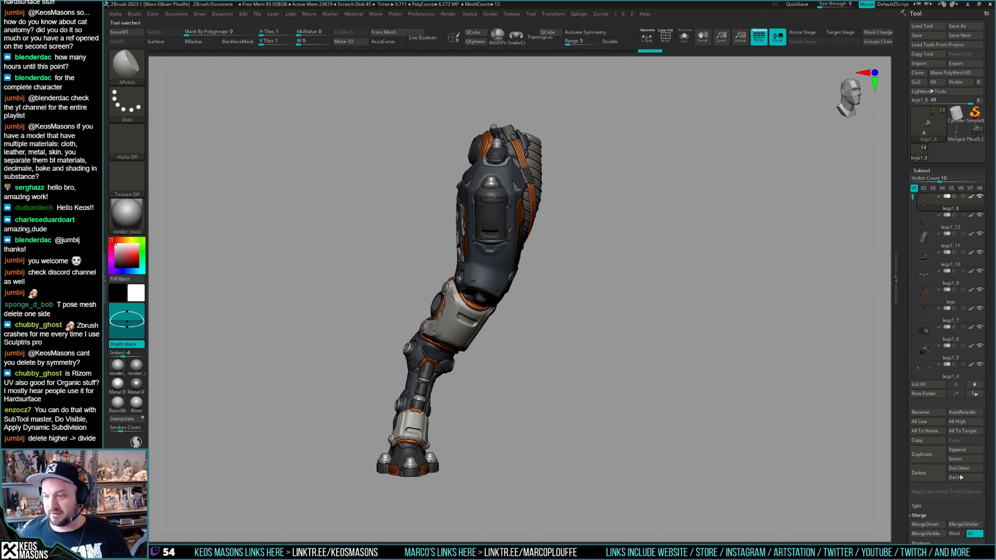
click(920, 479)
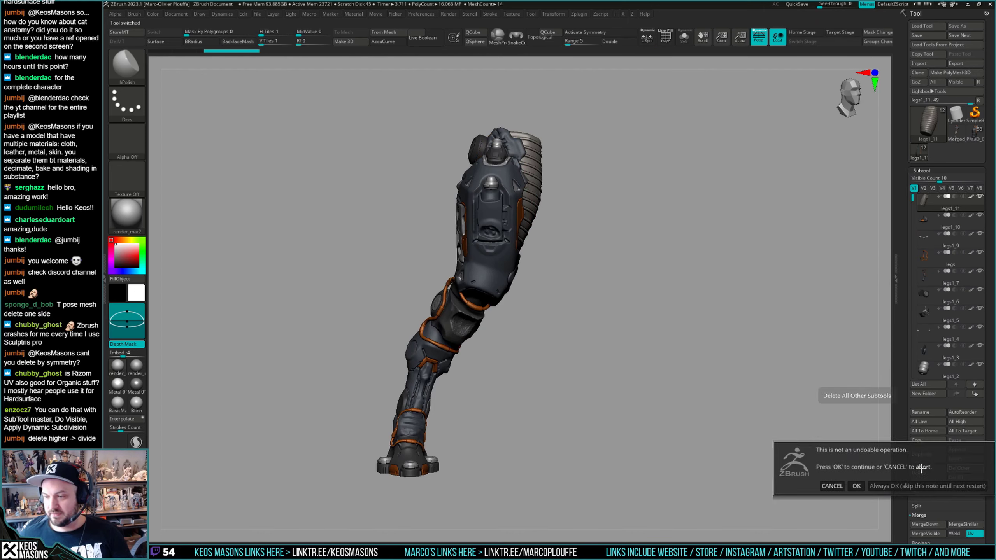
click(929, 474)
click(963, 468)
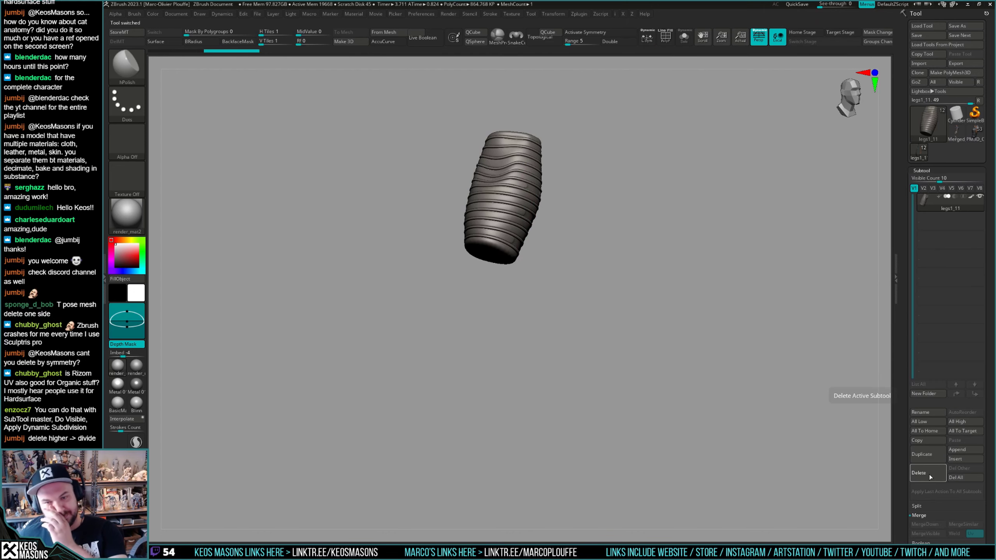
click(959, 133)
Save the merged leg tool over legs.ztl in the bake files folder.
drag(599, 237, 578, 280)
key(ctrl+s)
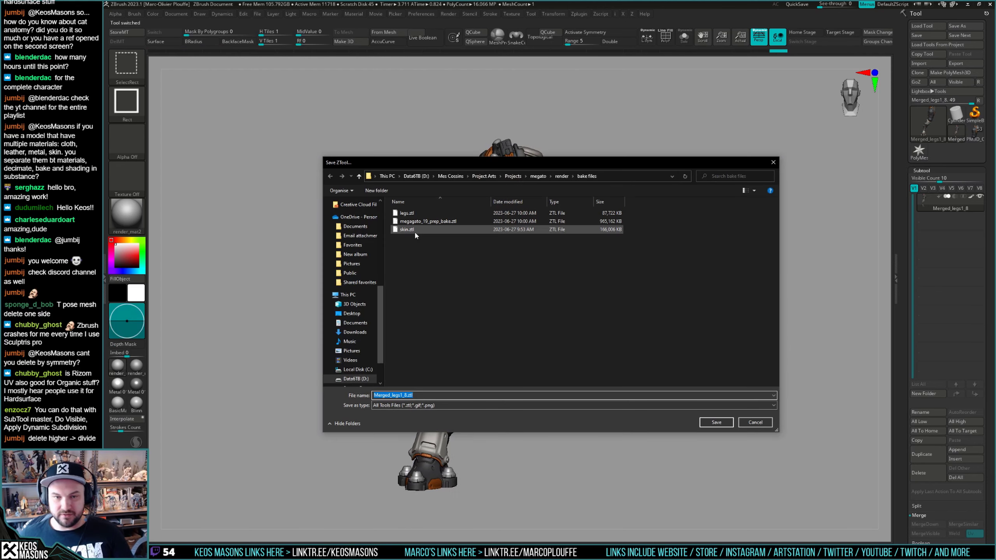
double_click(486, 213)
click(516, 278)
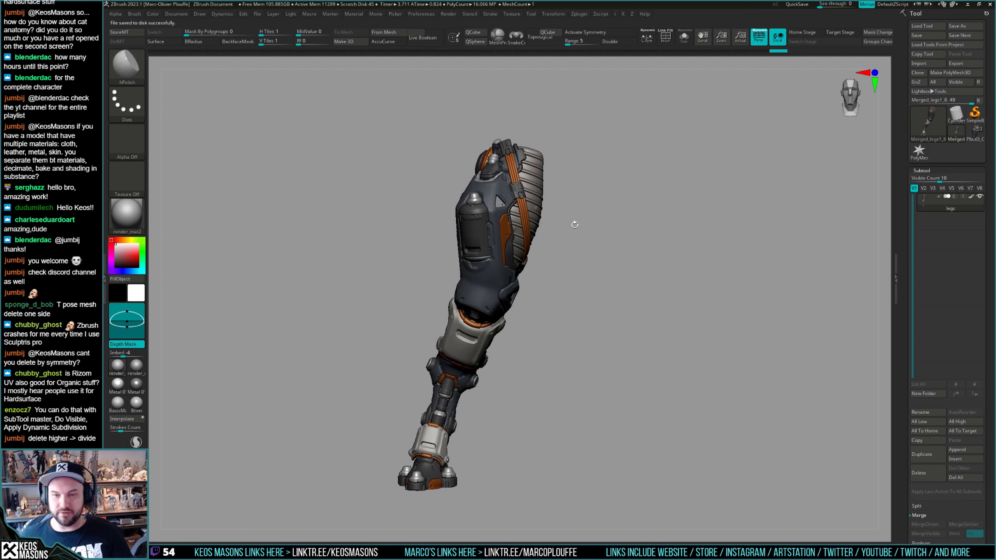
Switch to the full character tool and save it over megagato_19_prep_bake.ztl.
click(975, 135)
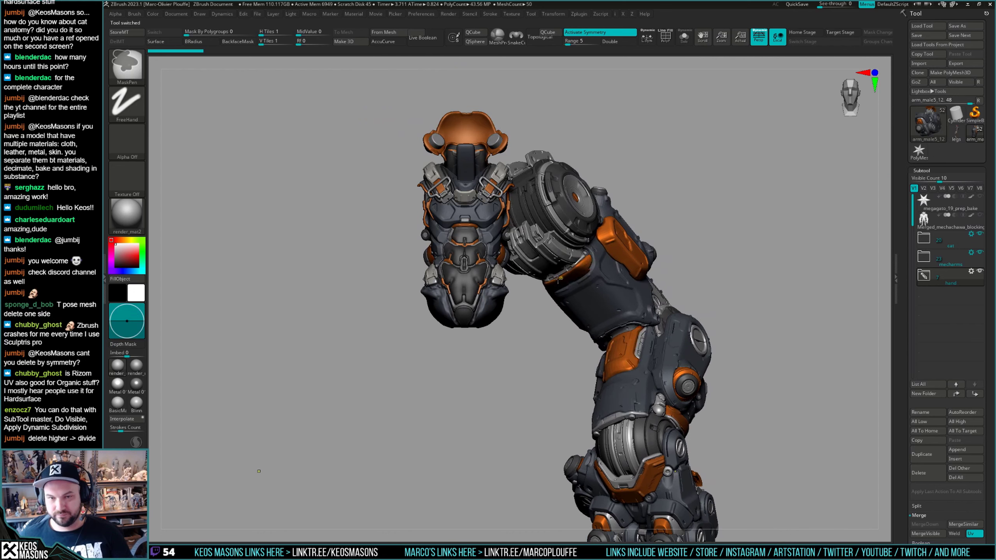
key(ctrl+s)
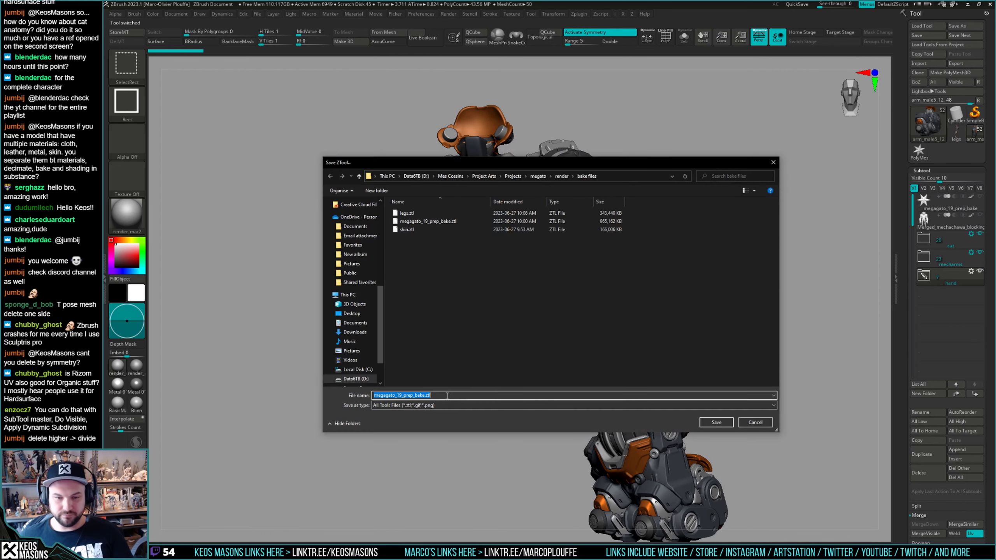
click(716, 422)
click(523, 281)
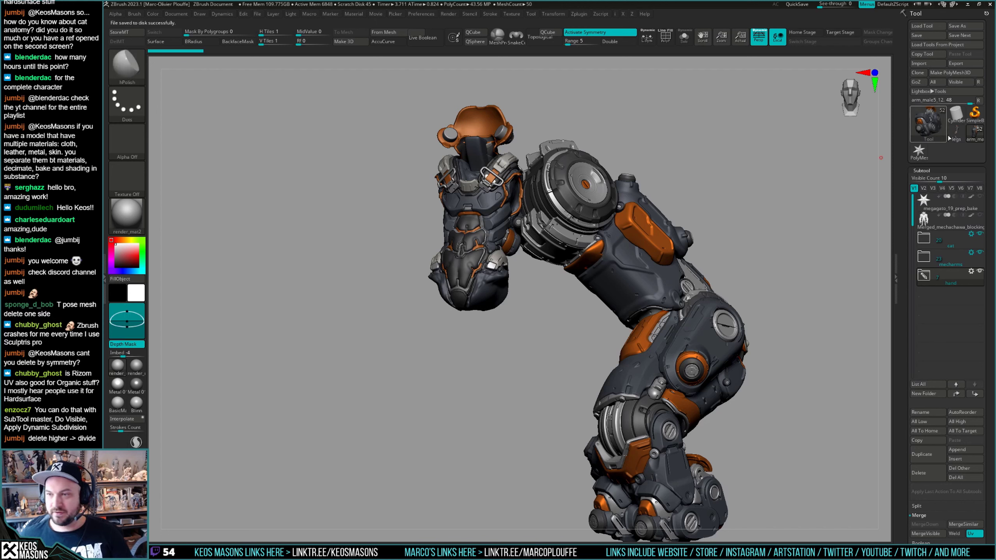
Duplicate the legs subtool and pre-process the copy in Decimation Master with Use and Keep Polypaint enabled.
drag(525, 246, 242, 295)
click(923, 453)
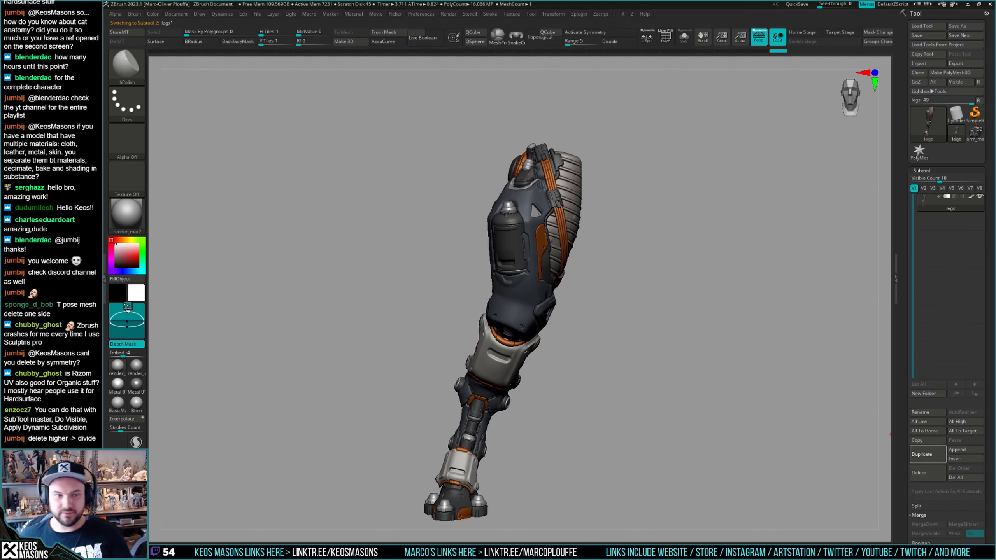
click(105, 279)
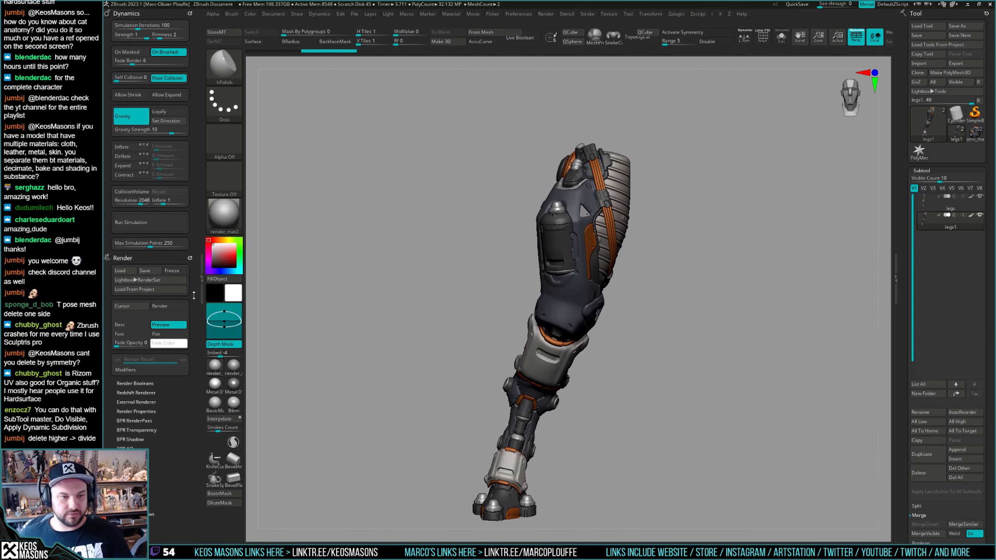
scroll(192, 148, down, 5)
scroll(193, 147, up, 5)
scroll(168, 275, down, 1)
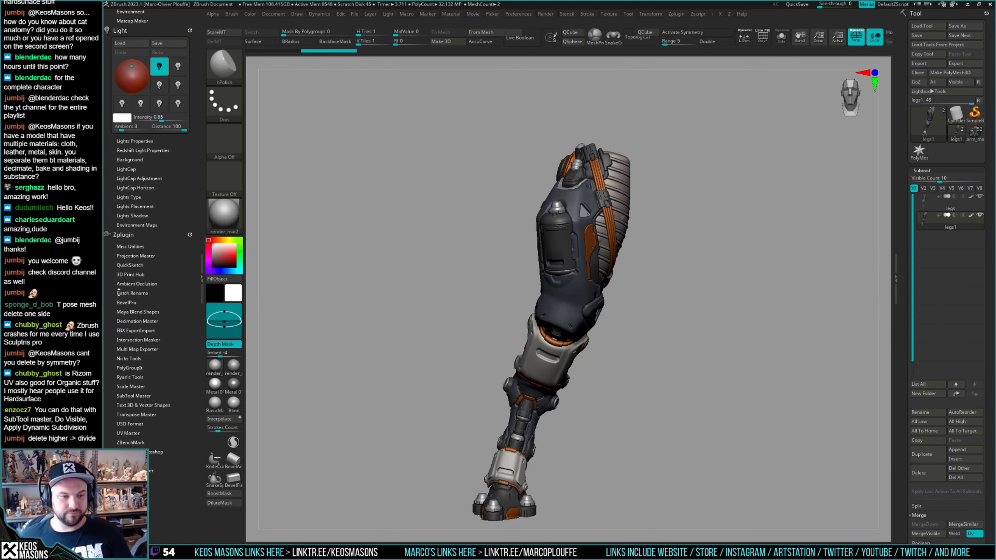
click(166, 319)
scroll(165, 317, down, 2)
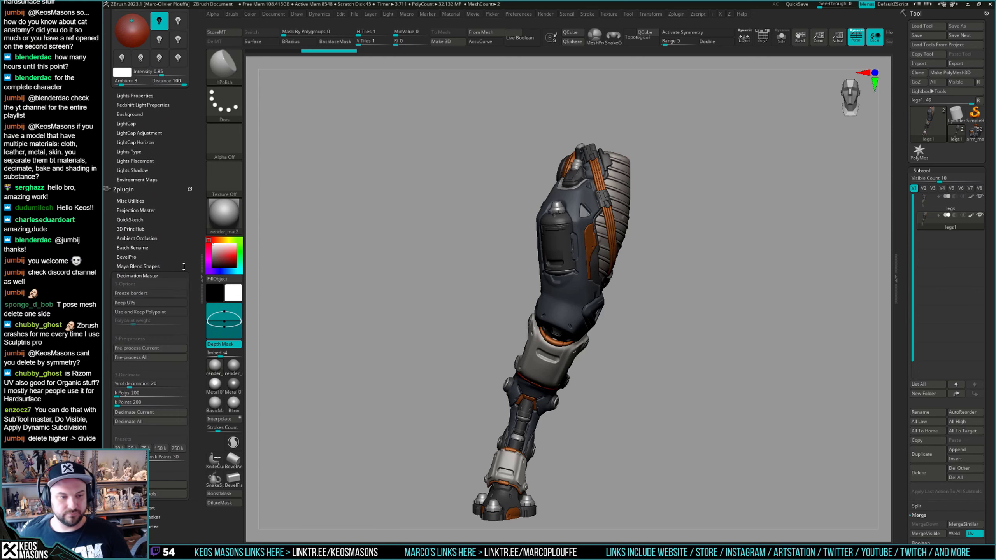
click(157, 311)
click(150, 348)
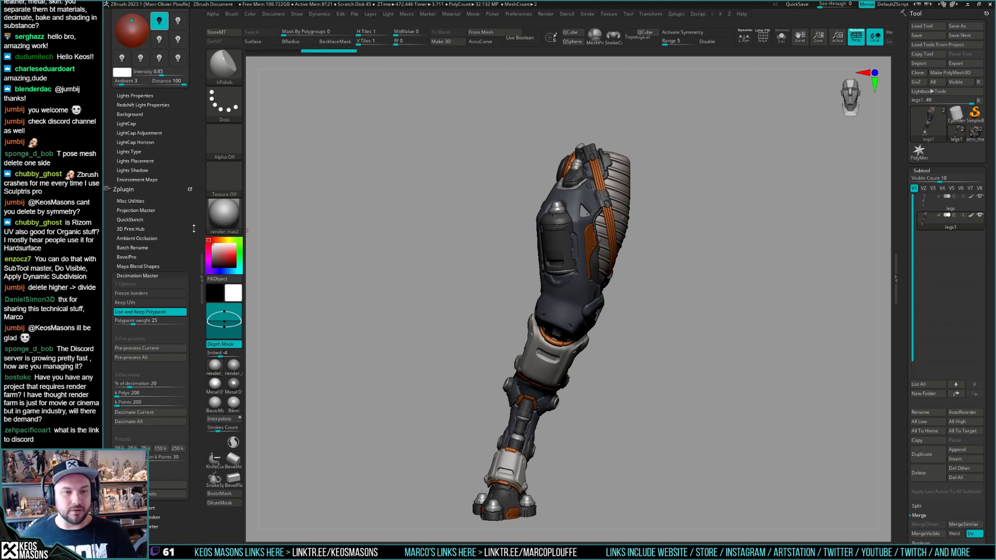
Decimate the duplicated leg with the percentage of decimation set to 2.
scroll(194, 228, down, 4)
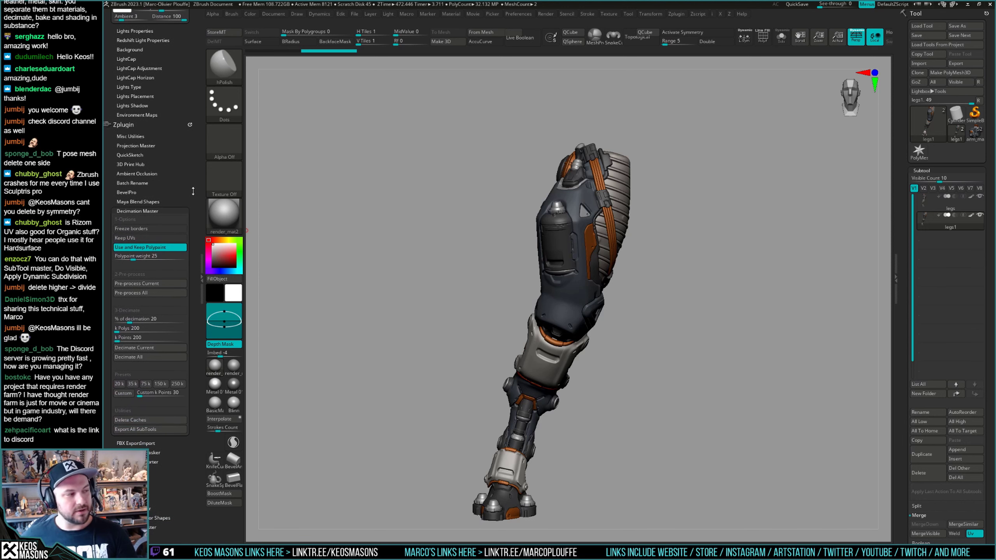
scroll(194, 191, up, 1)
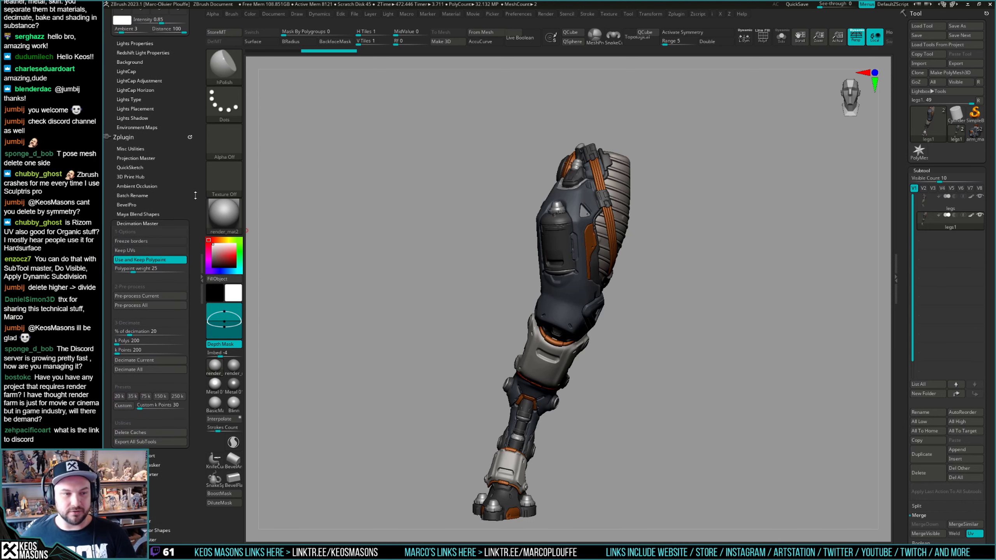
drag(680, 240, 691, 287)
key(f)
key(shift+f)
key(shift+f)
ctrl+right_drag(655, 258, 663, 328)
drag(663, 332, 669, 320)
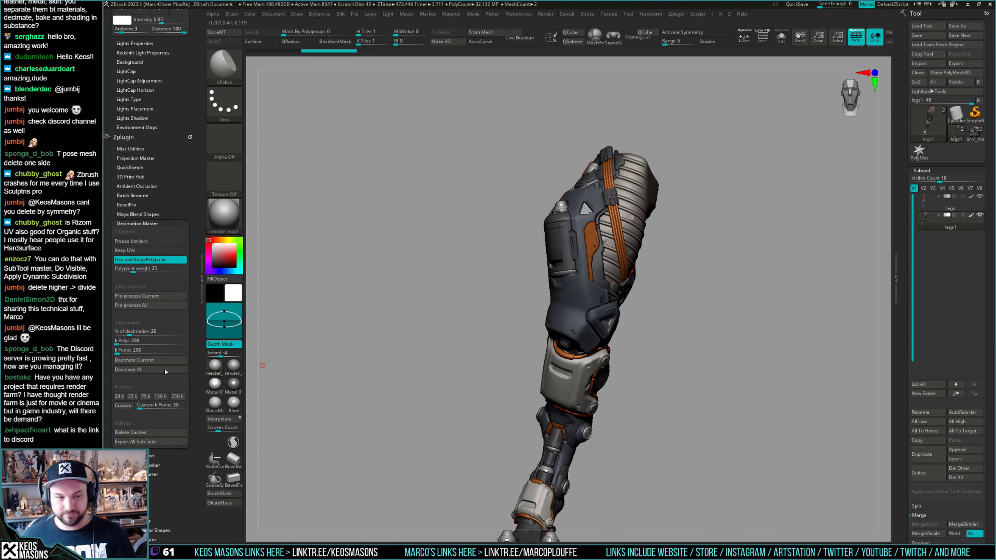
click(115, 332)
click(175, 363)
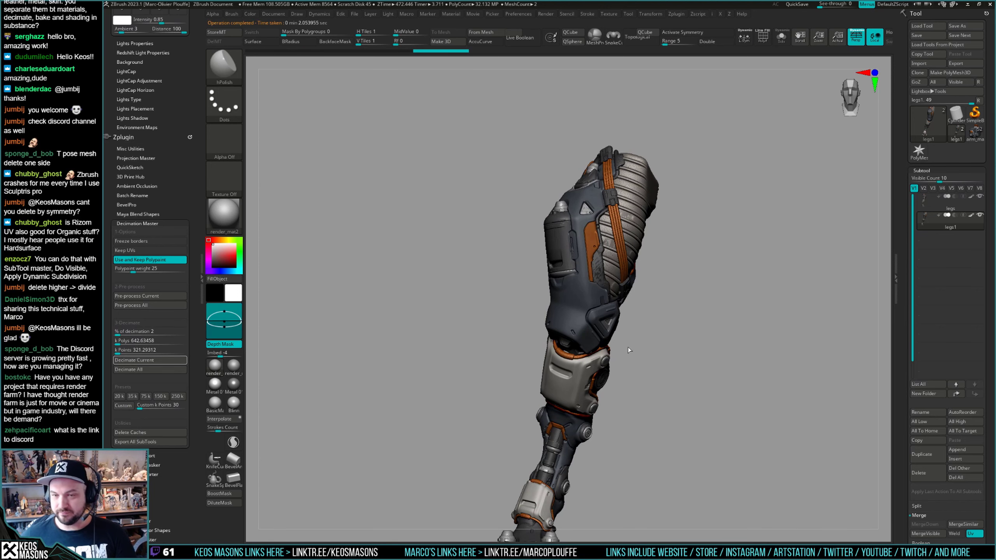
Examine the decimated leg's wireframe around the thigh and check its polygon count.
drag(640, 345, 678, 335)
ctrl+right_drag(678, 336, 551, 376)
key(shift+f)
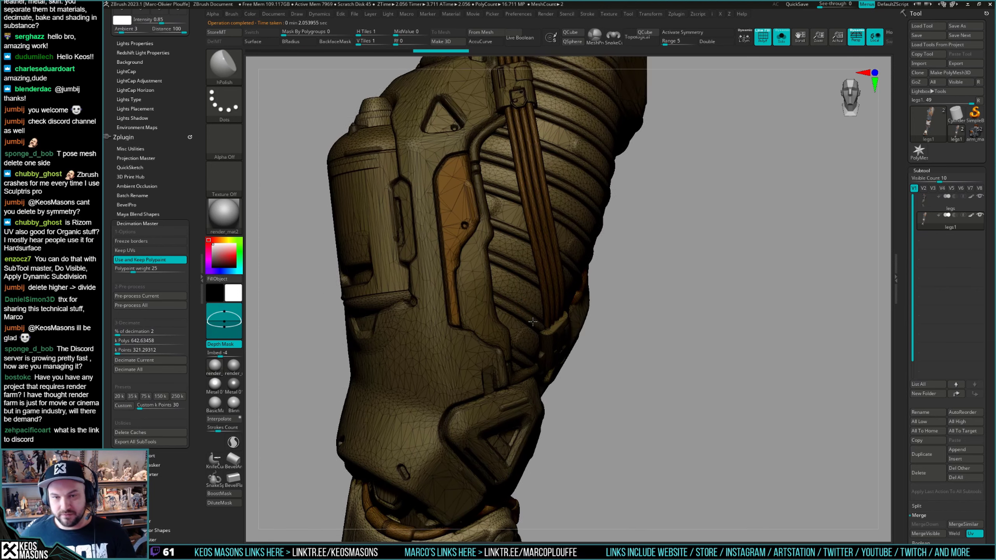
right_drag(534, 341, 617, 268)
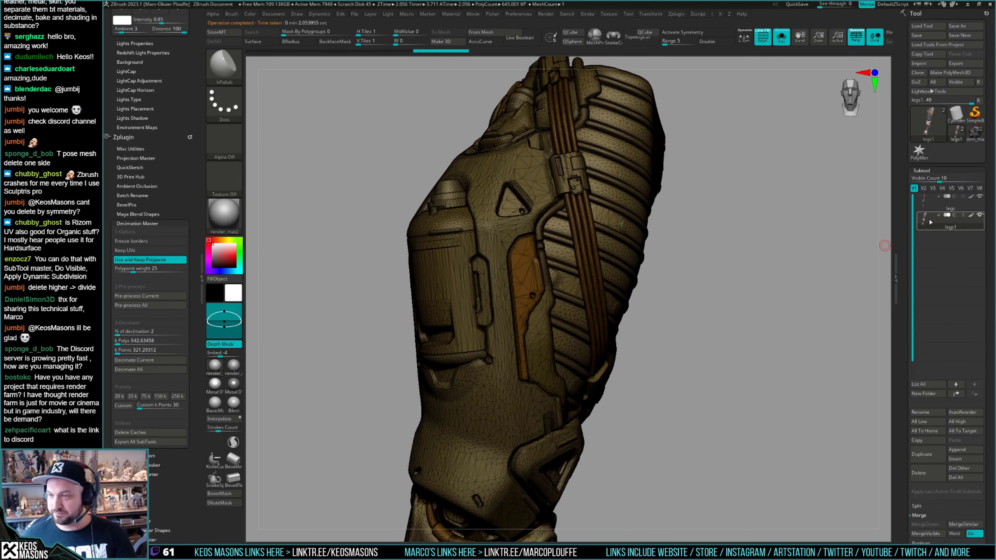
mouse_move(926, 221)
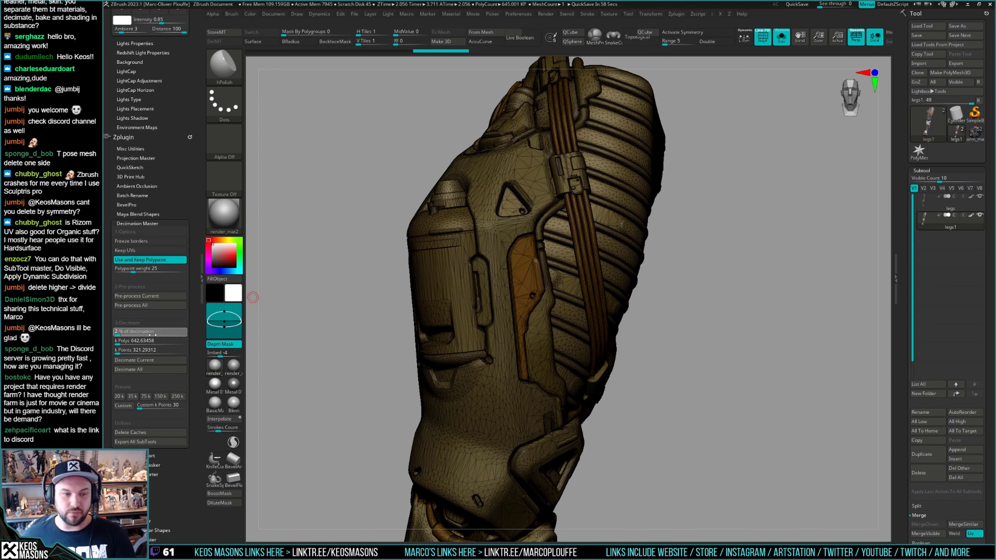
Set the percentage of decimation to 4 and decimate the duplicated leg again.
drag(155, 334, 157, 334)
click(167, 361)
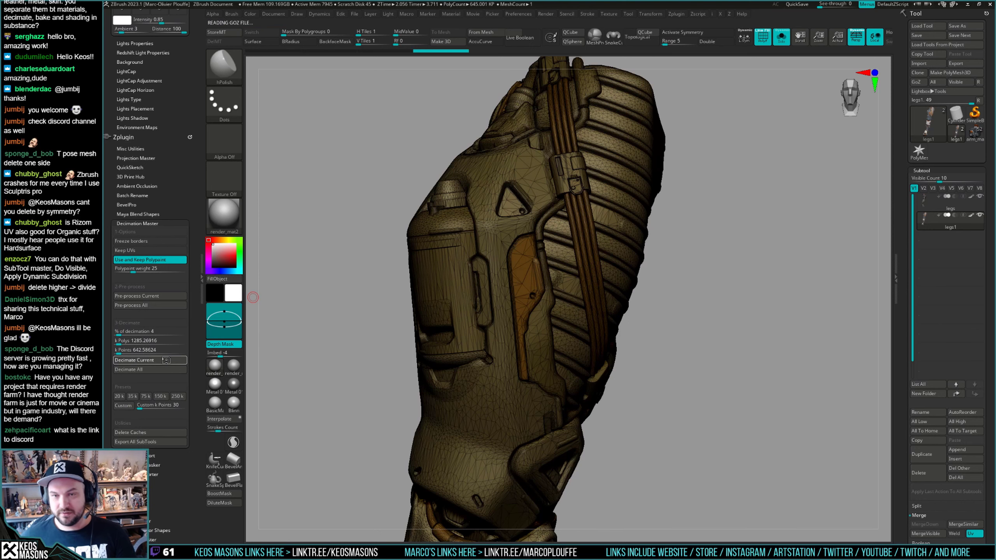
mouse_move(454, 189)
right_down()
mouse_move(512, 178)
mouse_move(530, 291)
mouse_move(485, 275)
mouse_move(497, 344)
mouse_move(473, 328)
mouse_move(502, 379)
mouse_move(502, 336)
mouse_move(428, 439)
mouse_move(457, 341)
mouse_move(545, 365)
mouse_move(524, 283)
mouse_move(514, 314)
mouse_move(625, 321)
right_up()
key(shift+f)
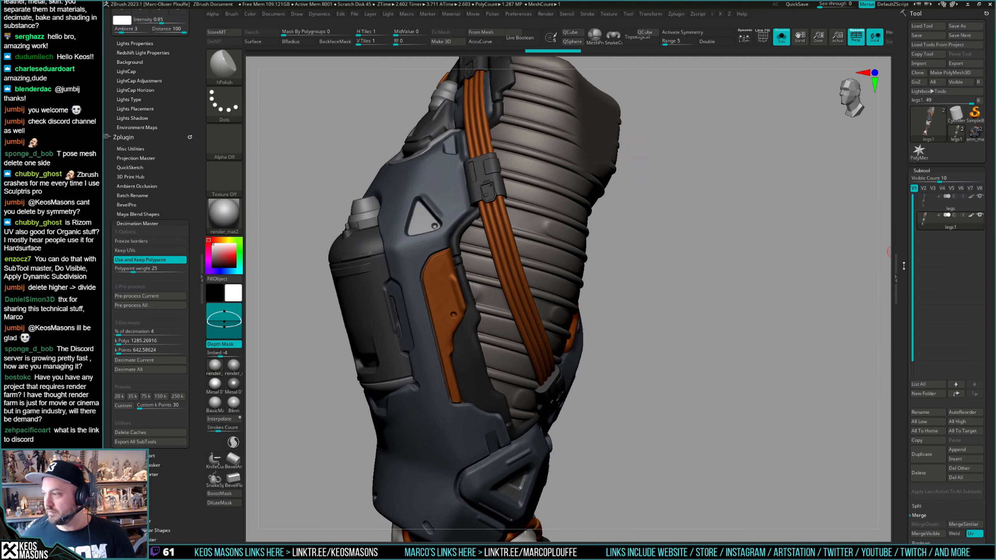
click(927, 218)
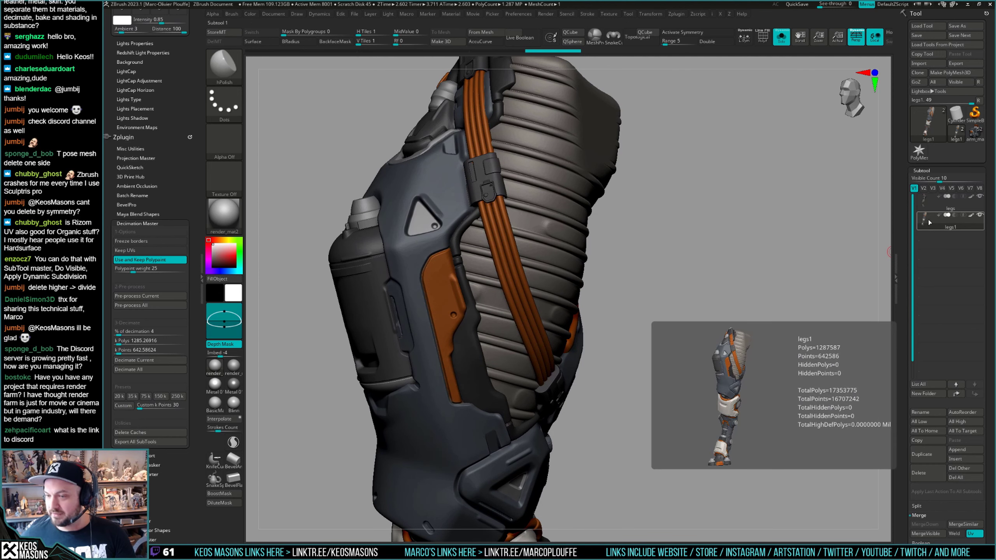
Compare the 4% decimated leg with and without its wireframe, up close and as a whole.
right_drag(541, 314, 567, 294)
key(shift+f)
key(shift+f)
mouse_move(567, 294)
ctrl+right_down()
mouse_move(567, 326)
mouse_move(576, 243)
mouse_move(549, 310)
ctrl+right_up()
ctrl+right_drag(549, 310, 535, 275)
mouse_move(535, 274)
right_down()
mouse_move(555, 276)
mouse_move(540, 322)
mouse_move(539, 298)
mouse_move(635, 365)
right_up()
Turn off the polypaint display on the legs1 subtool.
key(ctrl+s)
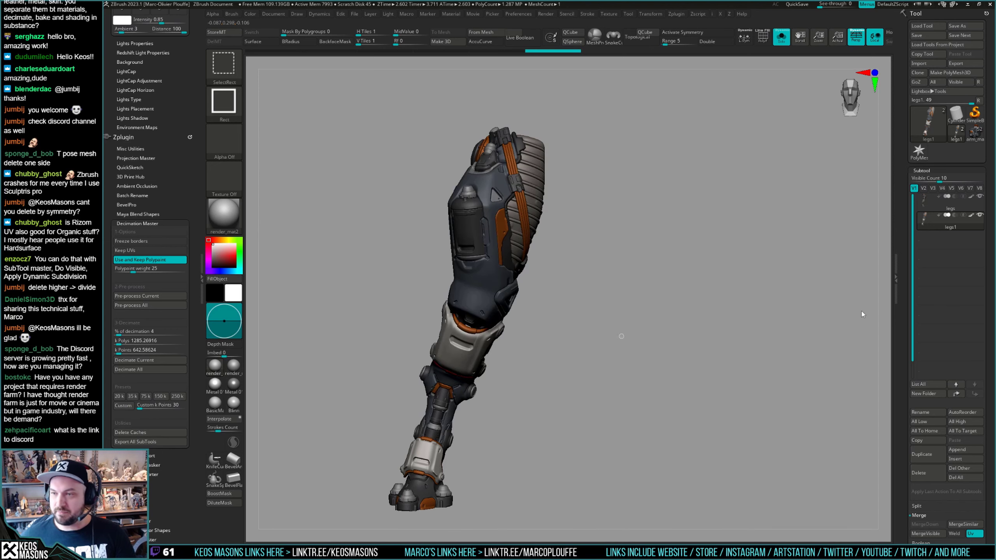
click(755, 422)
click(971, 216)
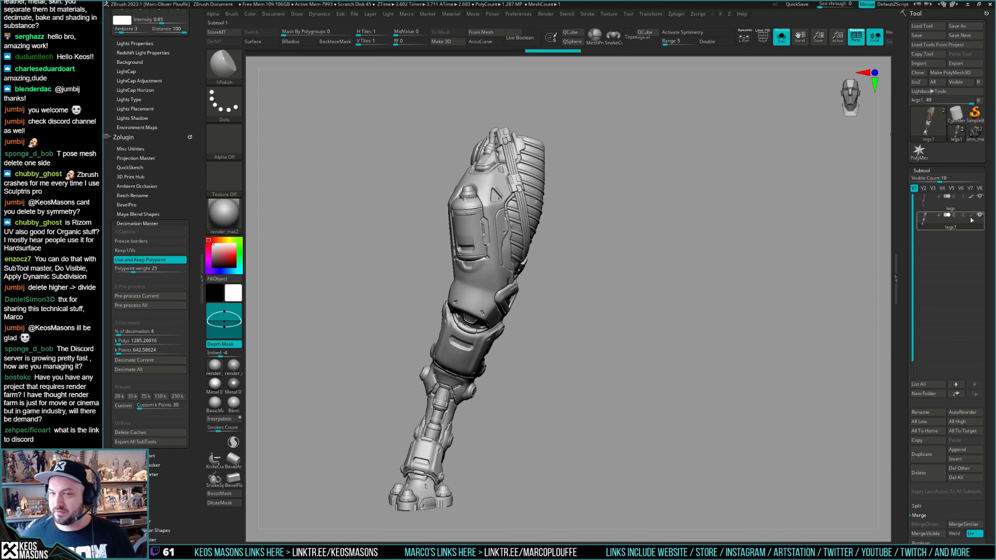
mouse_move(489, 271)
right_down()
mouse_move(507, 272)
mouse_move(490, 270)
right_up()
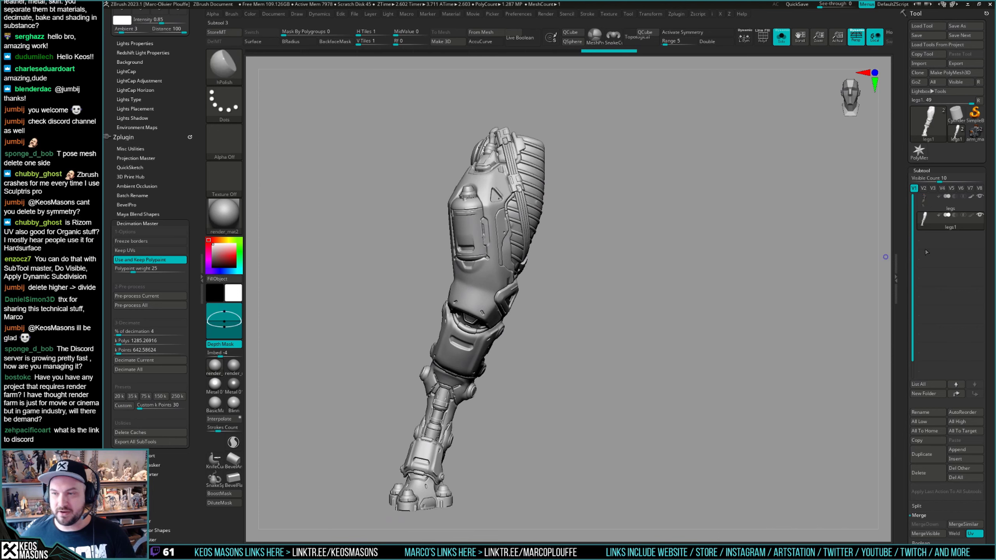
Load skin.ztl from the bake files folder.
click(923, 201)
click(923, 218)
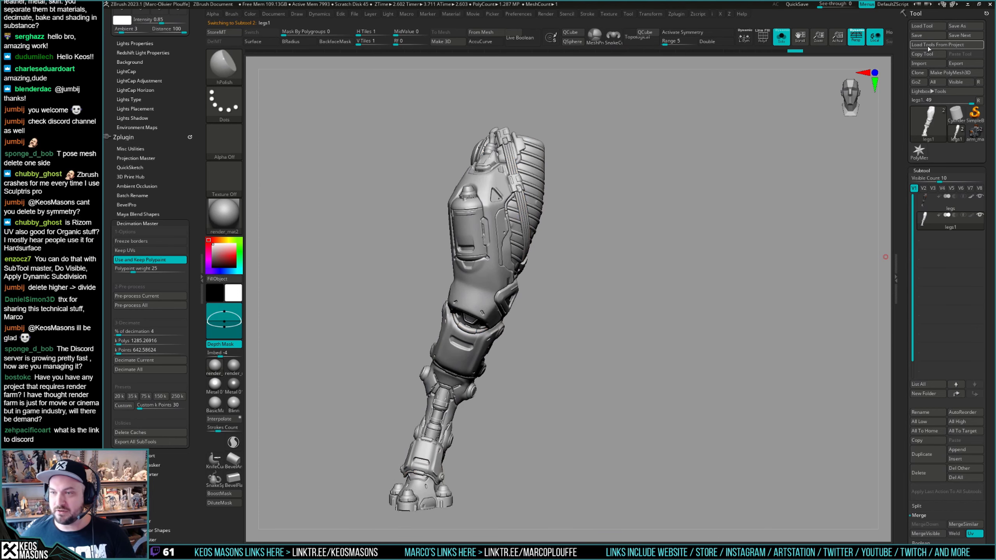
click(921, 26)
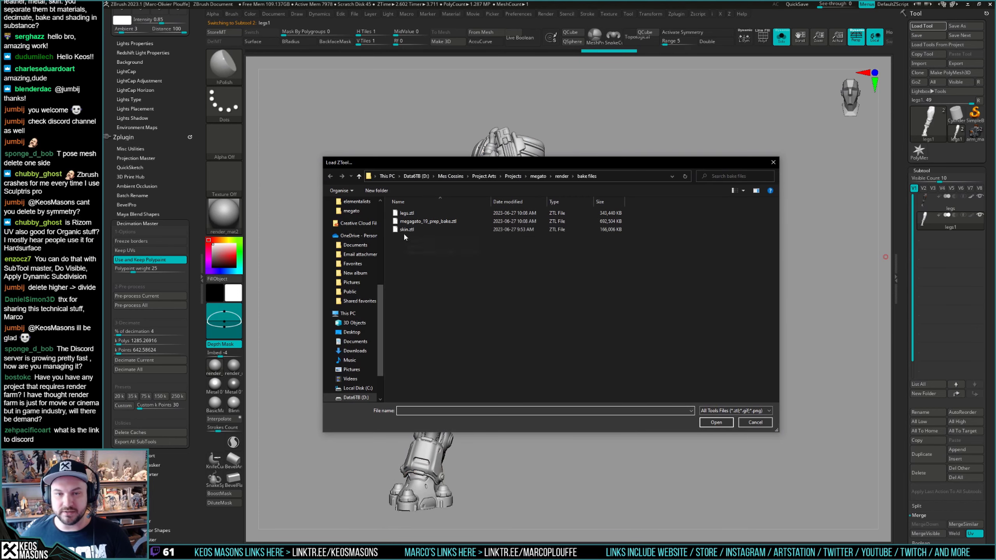
click(406, 229)
click(716, 423)
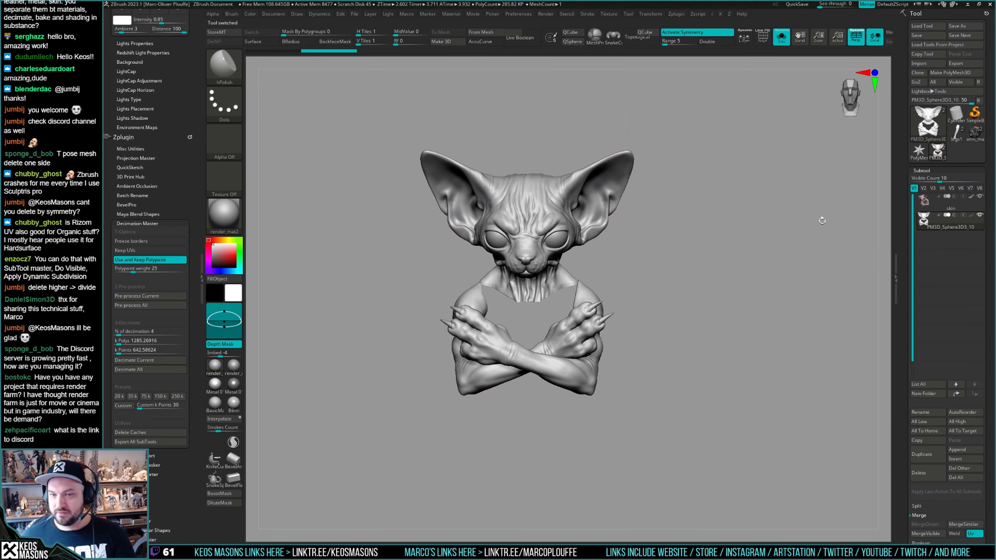
Save the loaded skin tool, overwriting skin.ztl in the bake files folder.
click(933, 204)
key(ctrl+s)
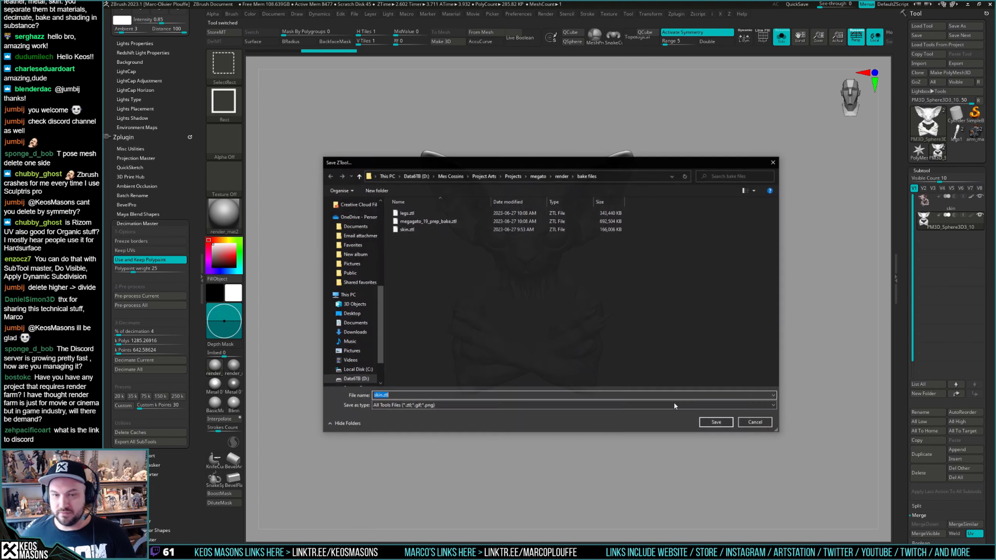
click(715, 422)
click(524, 279)
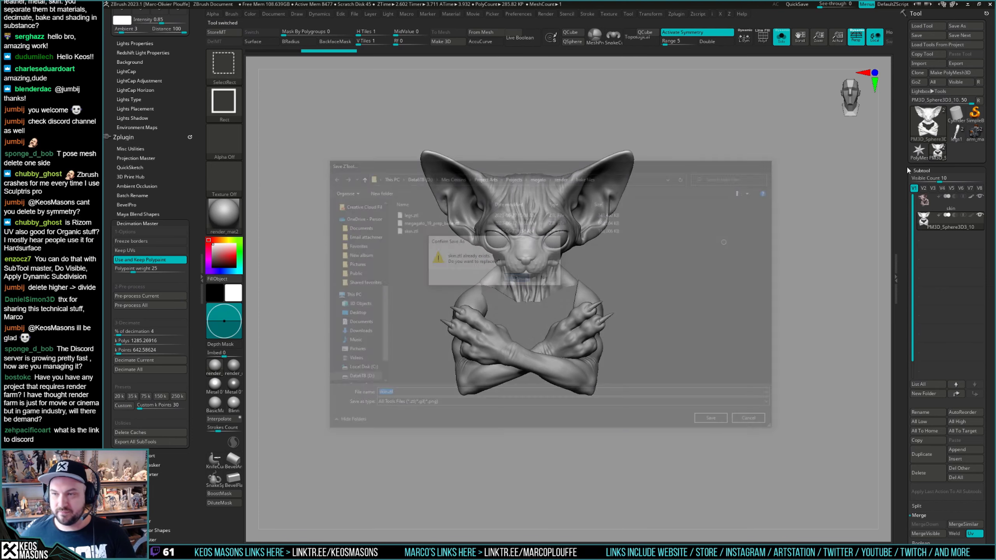
Switch to the legs1 tool and save it over the existing legs.ztl.
click(957, 135)
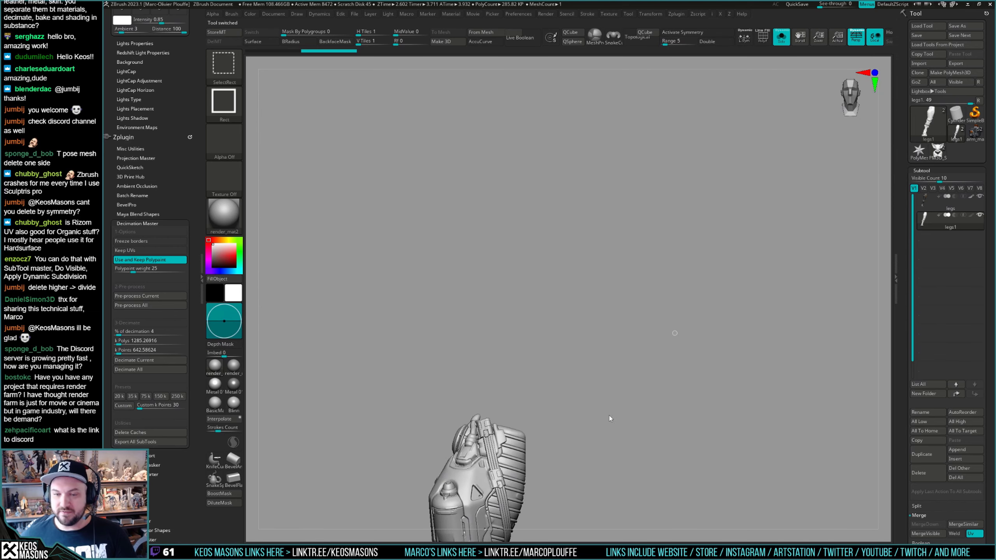
key(ctrl+s)
click(714, 423)
click(524, 280)
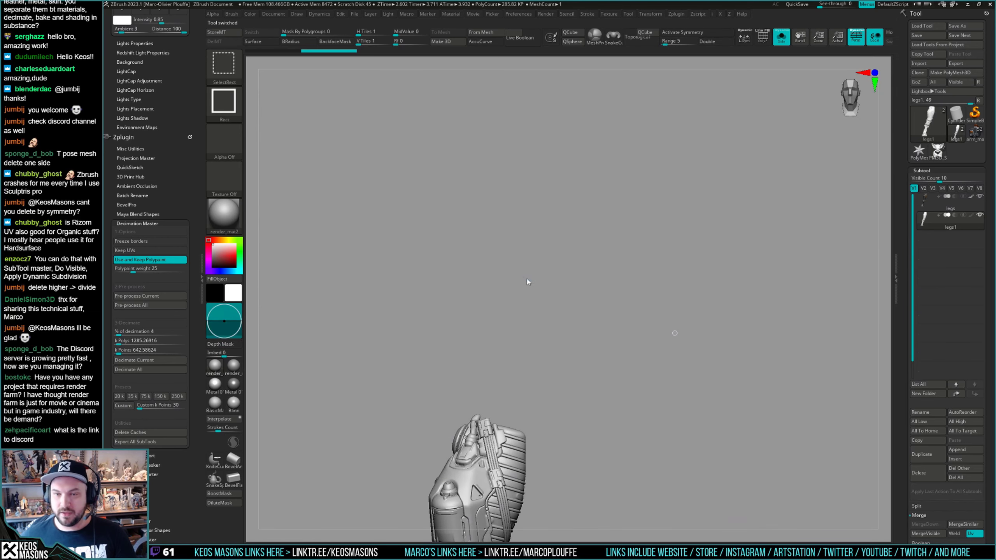
Switch to the megagato_19_prep_bake tool and examine the back of the helmet with its surrounding parts shown.
click(977, 135)
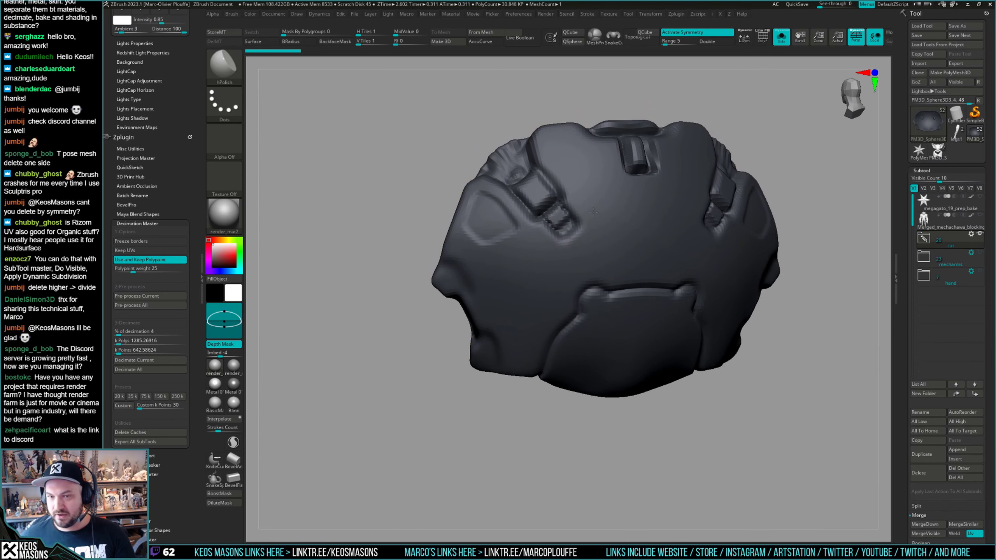
right_drag(576, 212, 549, 252)
key(shift+s)
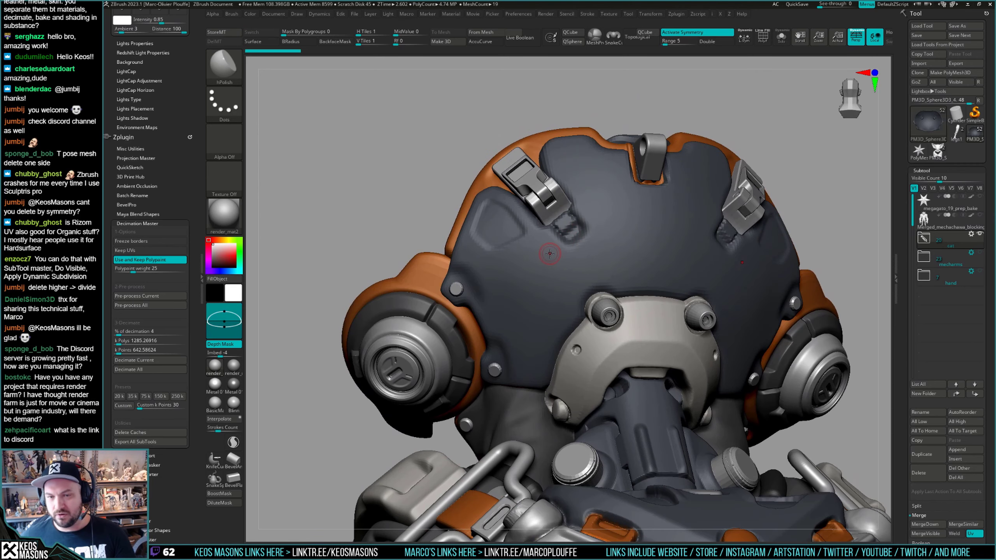
key(space)
mouse_move(610, 146)
right_down()
mouse_move(614, 230)
mouse_move(662, 261)
right_up()
key(ctrl)
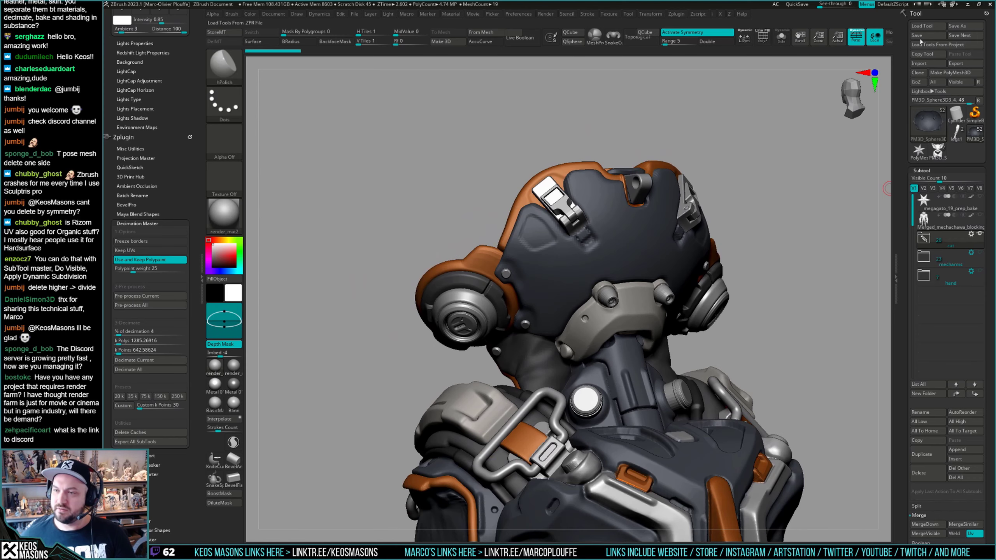
Load megagato_18.ztl from the megato project folder.
click(937, 29)
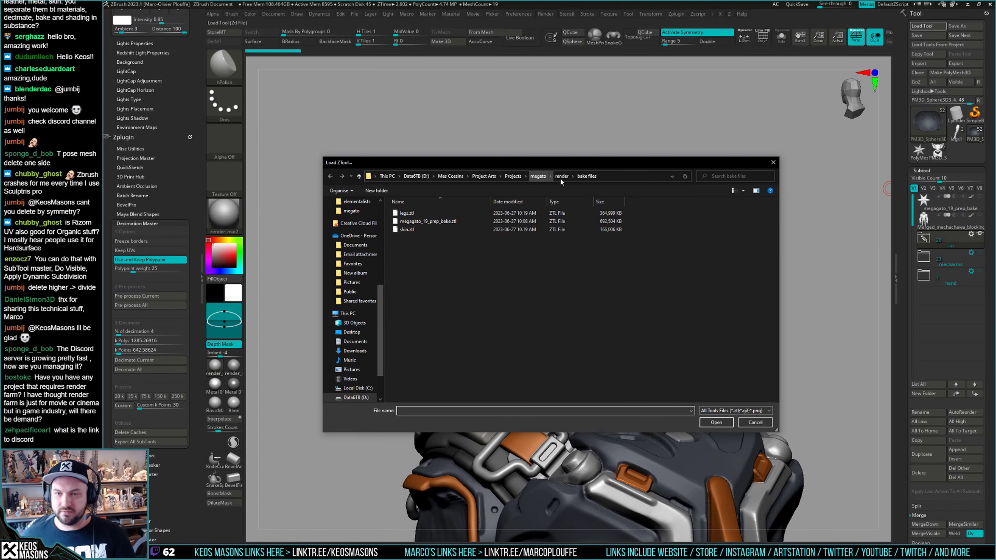
click(561, 176)
click(538, 176)
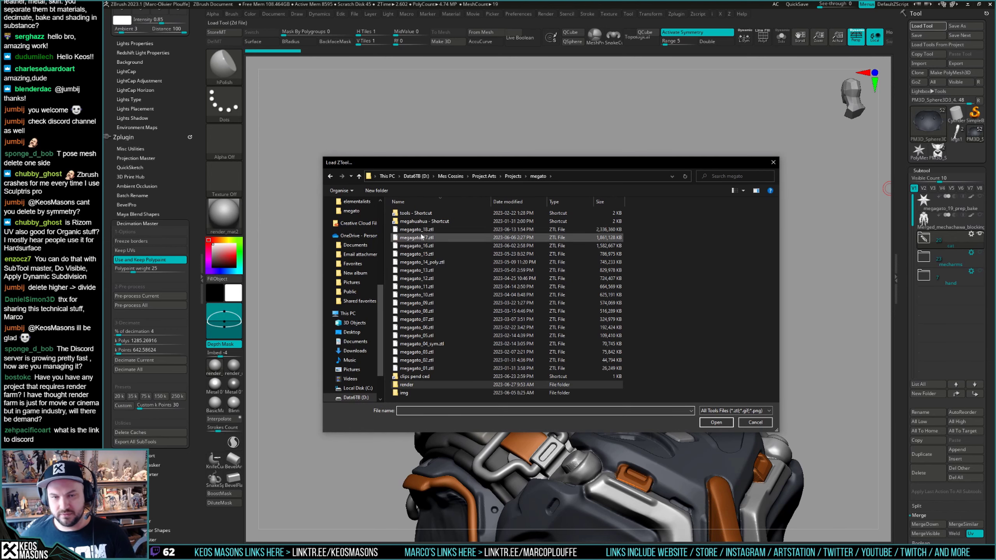
click(451, 229)
click(715, 422)
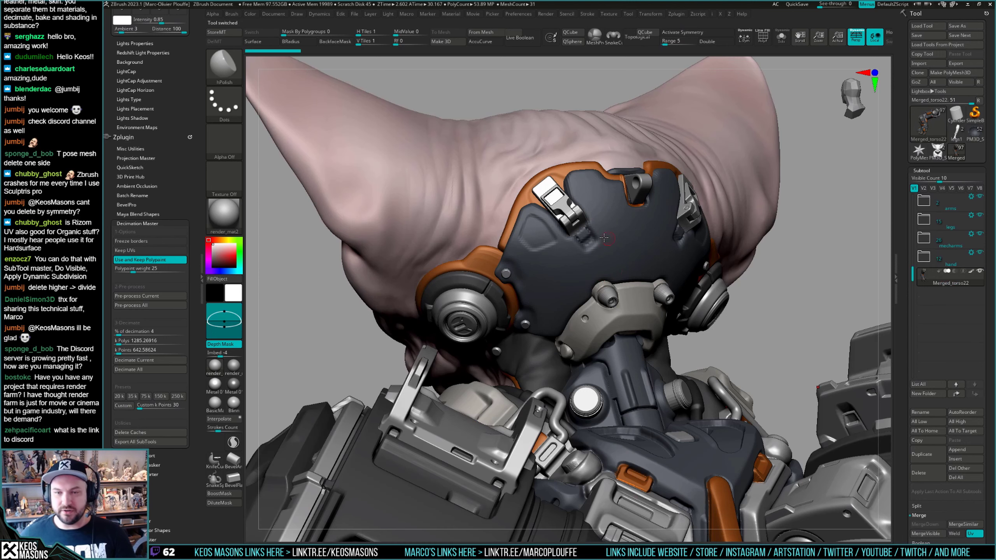
Isolate the helmet shell in megagato_18 and inspect its surface and wireframe.
right_drag(603, 238, 581, 234)
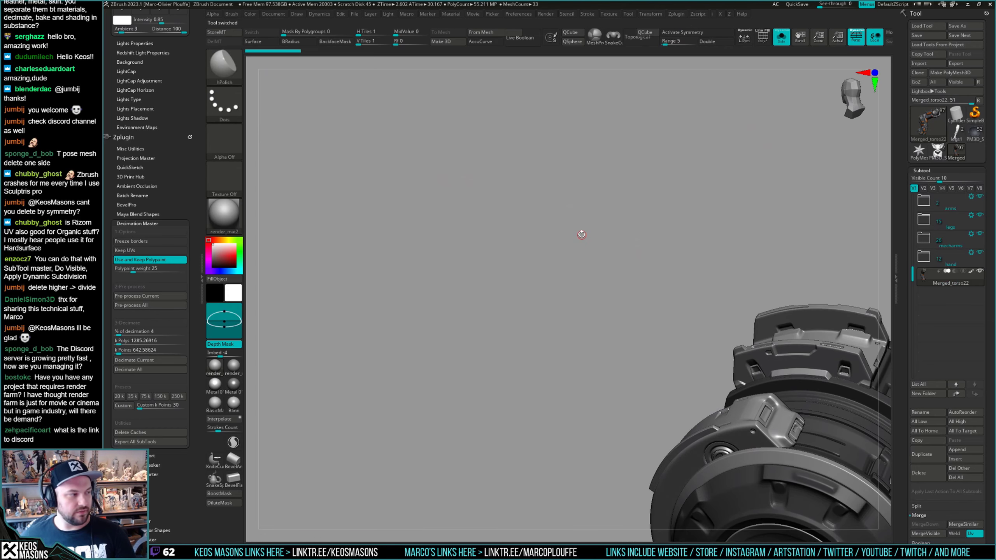
alt+right_drag(674, 270, 599, 284)
alt+click(450, 201)
key(shift+s)
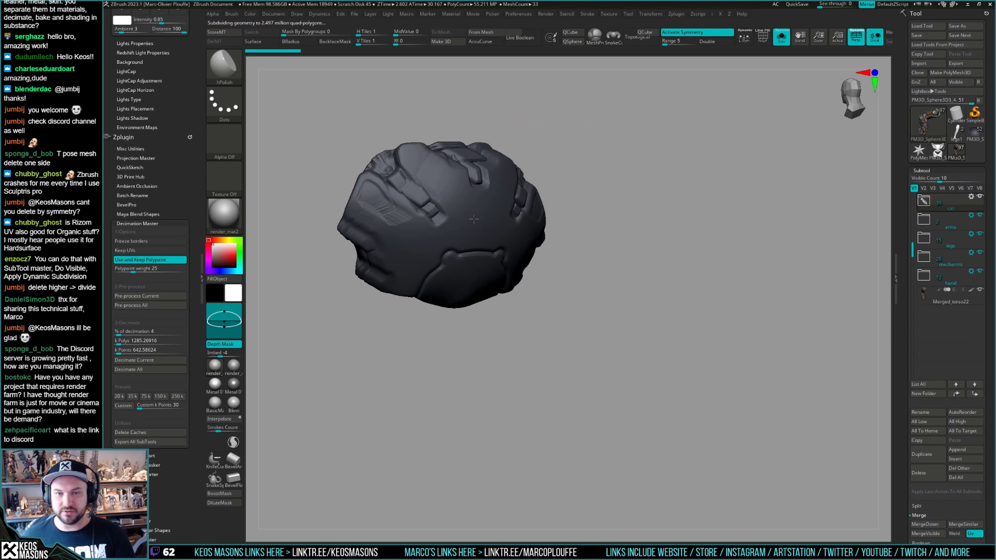
right_drag(450, 201, 545, 267)
key(shift+f)
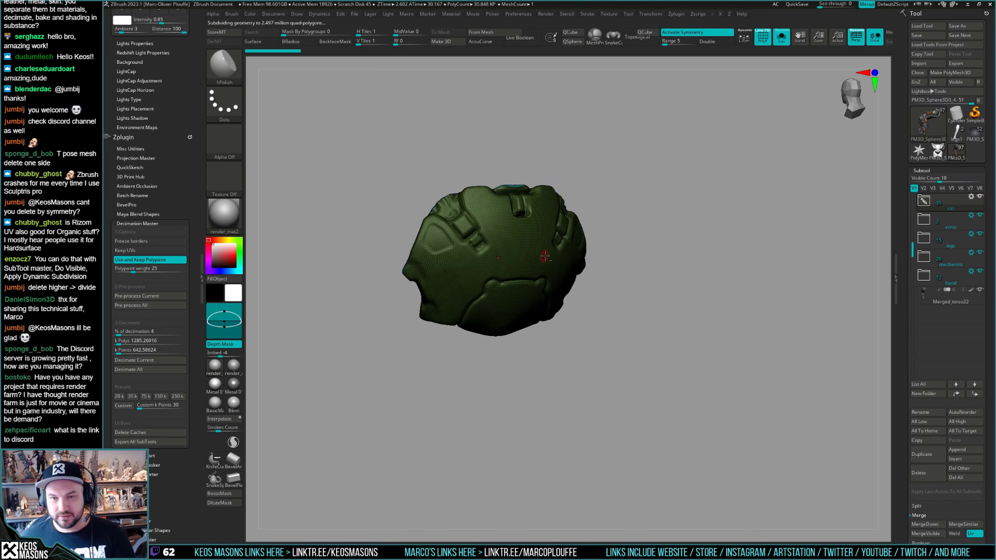
key(shift+f)
right_click(595, 260)
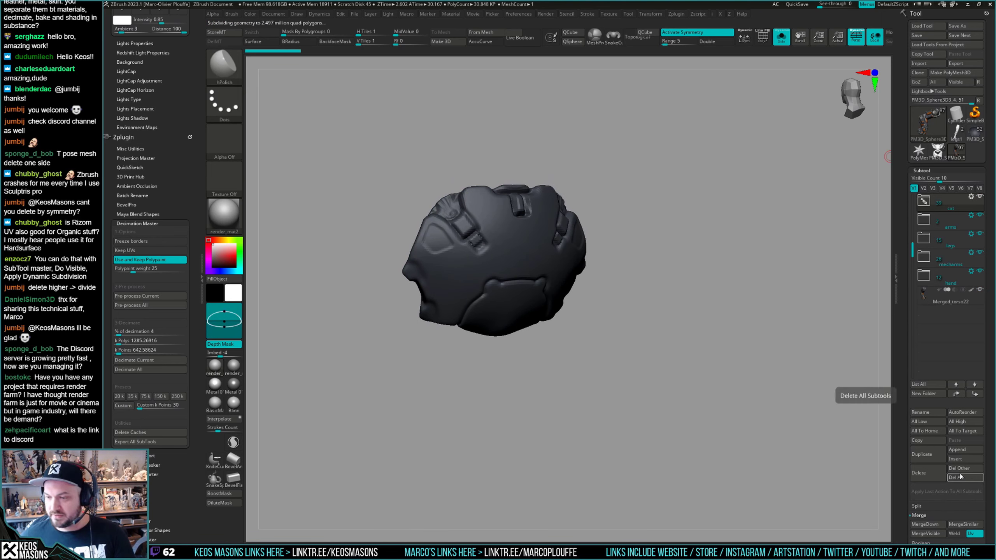
Remove the megagato_18 tool and load the older version megagato_13.ztl.
click(926, 474)
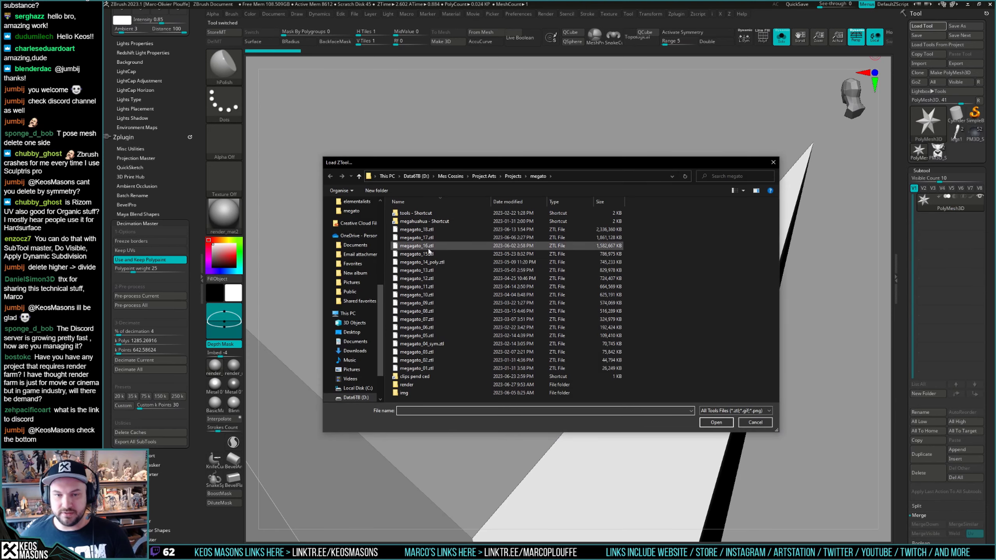
click(438, 270)
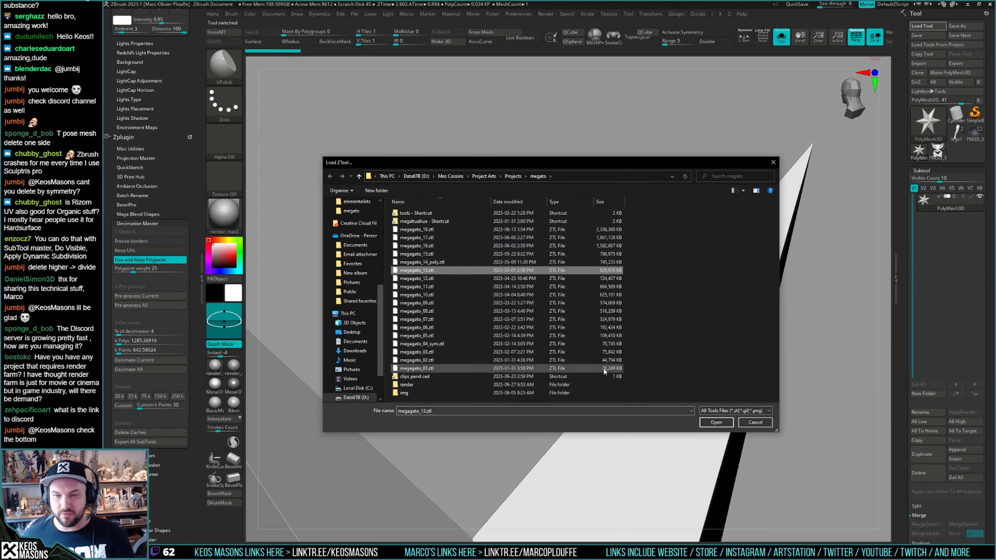
click(714, 422)
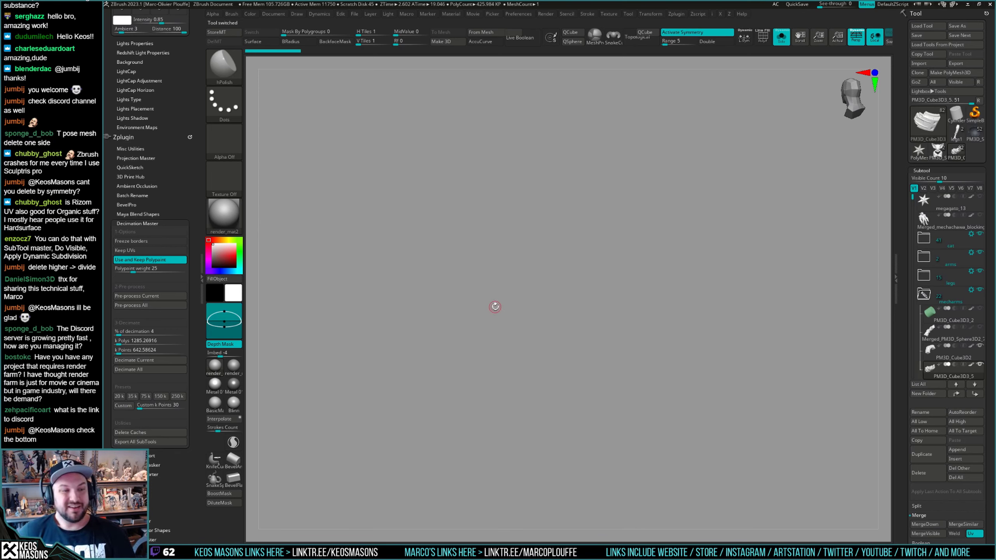
Show the whole megagato_13 character and examine the helmet shell at the back of its head.
key(shift)
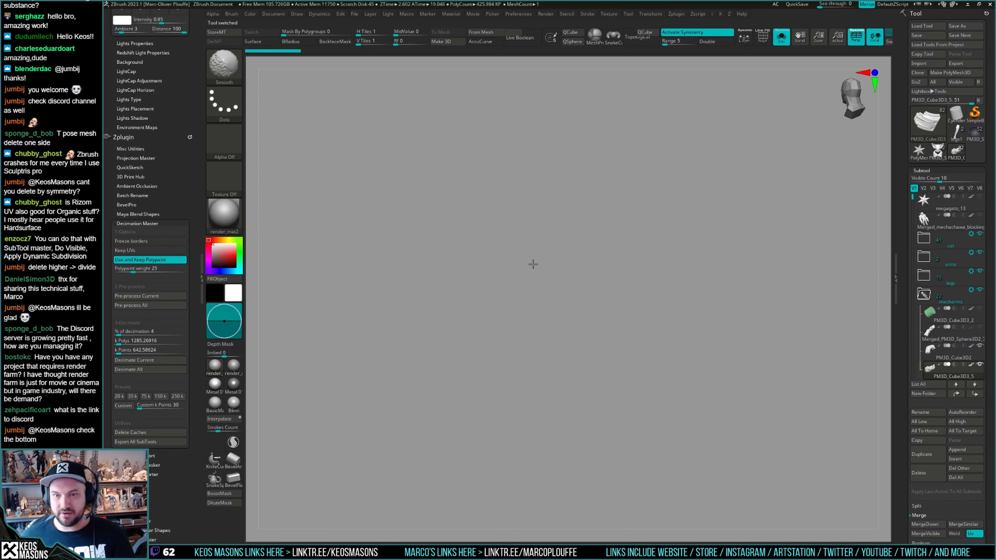
mouse_move(605, 246)
mouse_down()
mouse_move(541, 308)
mouse_move(553, 236)
mouse_up()
key(alt+s)
drag(542, 282, 589, 261)
alt+right_drag(581, 320, 560, 463)
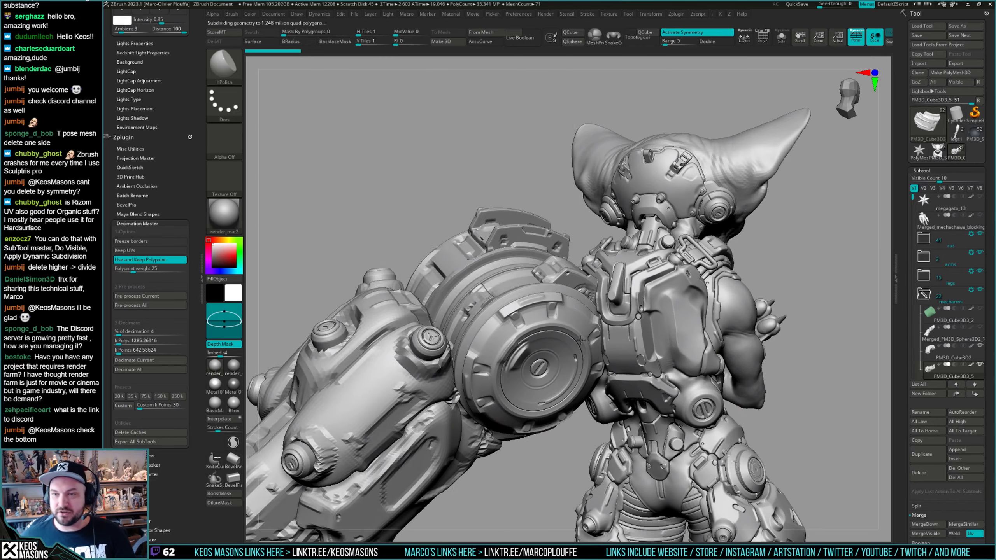
right_drag(635, 135, 536, 255)
alt+click(579, 259)
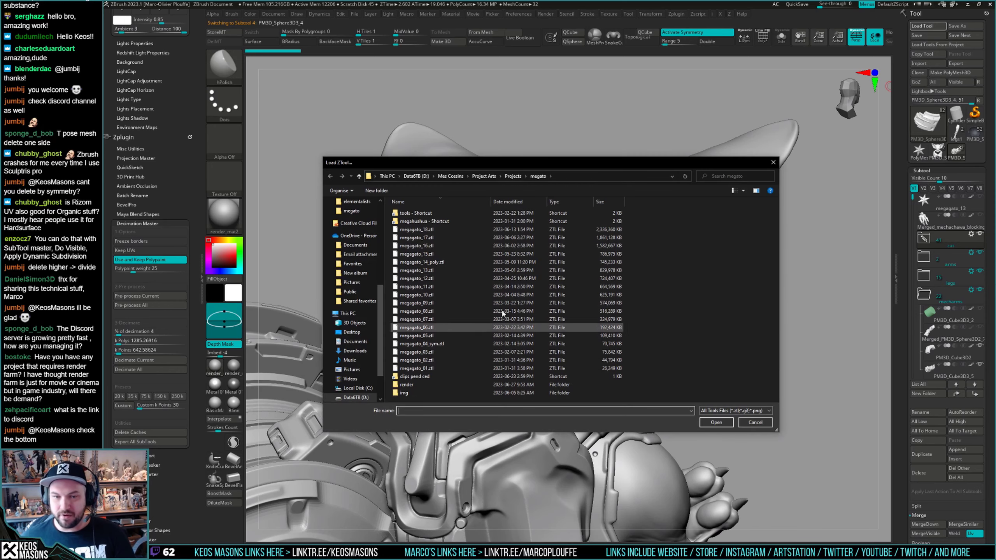
Load megagato_15.ztl and make its helmet shell the active subtool.
click(433, 254)
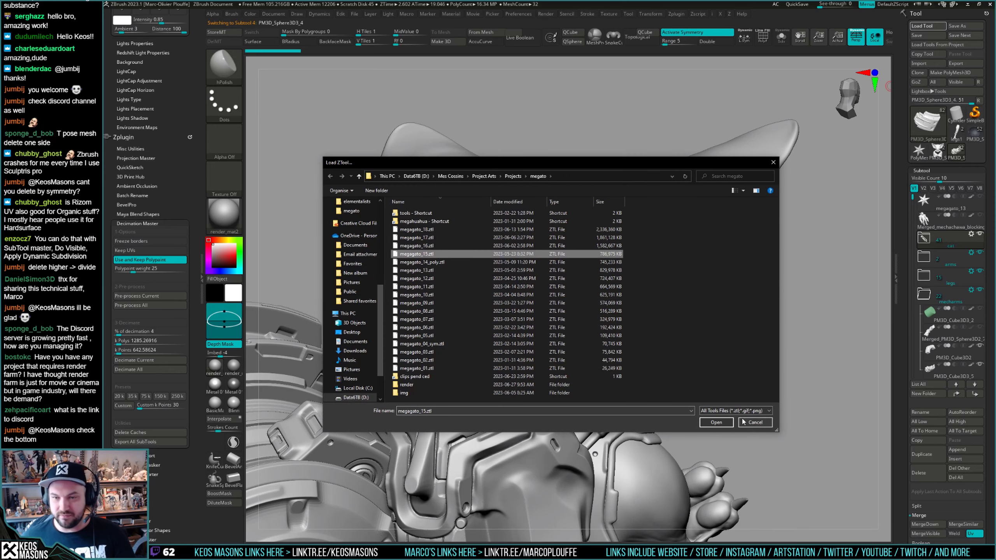
click(726, 422)
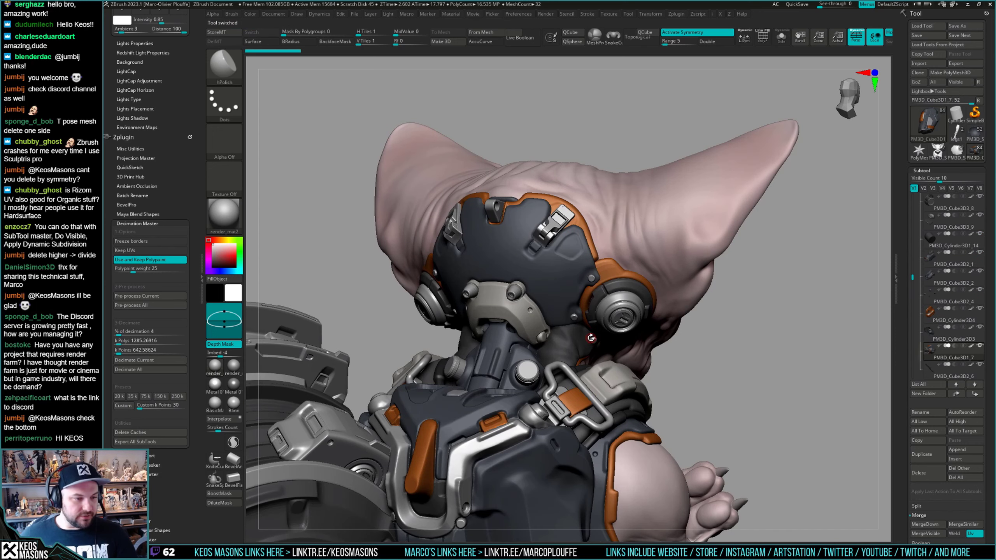
mouse_move(550, 281)
right_down()
mouse_move(511, 252)
mouse_move(481, 255)
right_up()
mouse_move(480, 255)
alt+right_down()
mouse_move(643, 54)
mouse_move(560, 191)
alt+right_up()
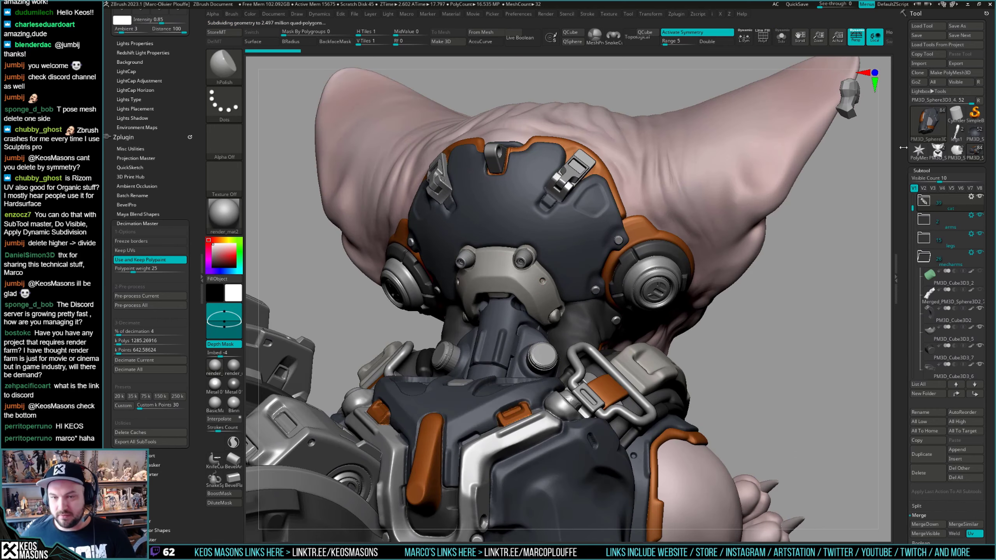
Delete the megagato_13 tool and return to the megagato_19_prep_bake tool.
click(972, 137)
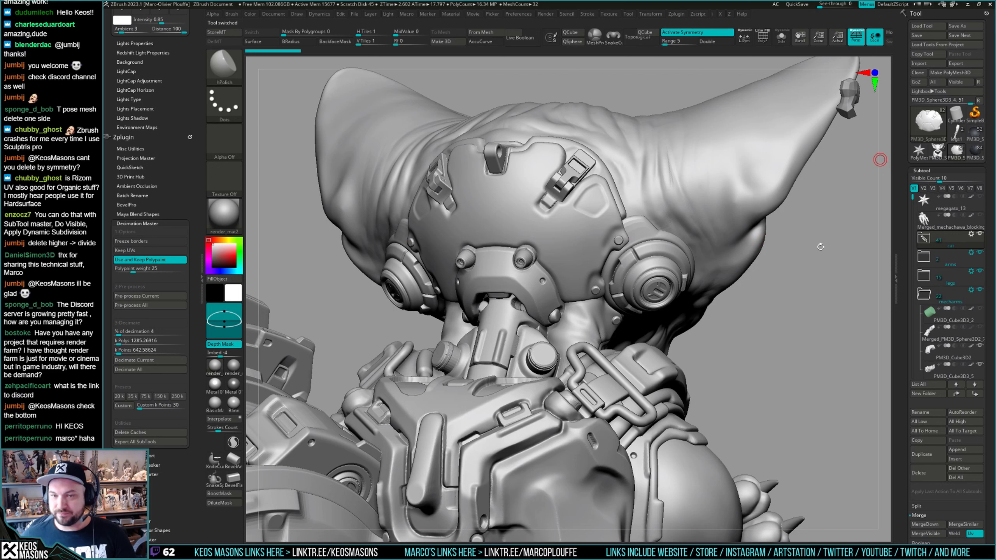
click(961, 468)
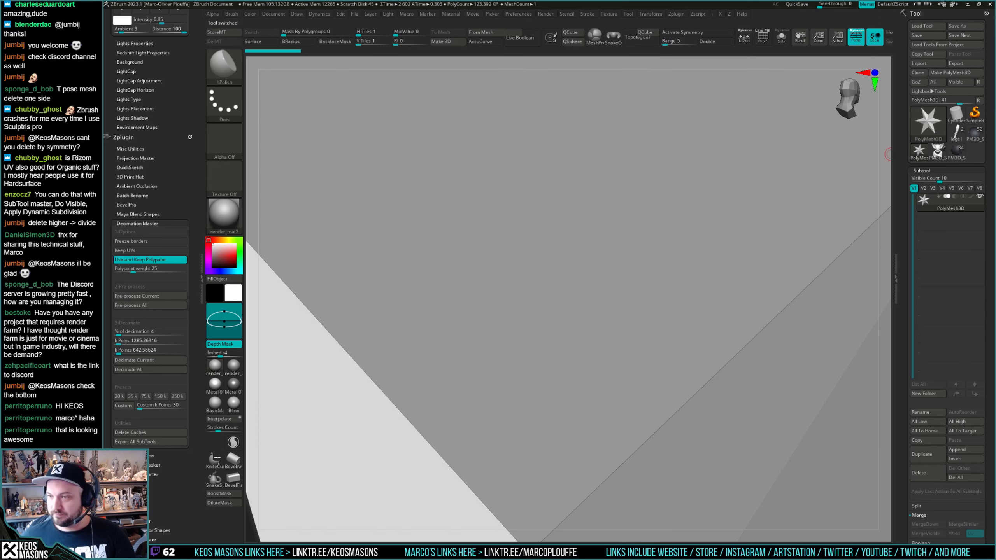
click(975, 135)
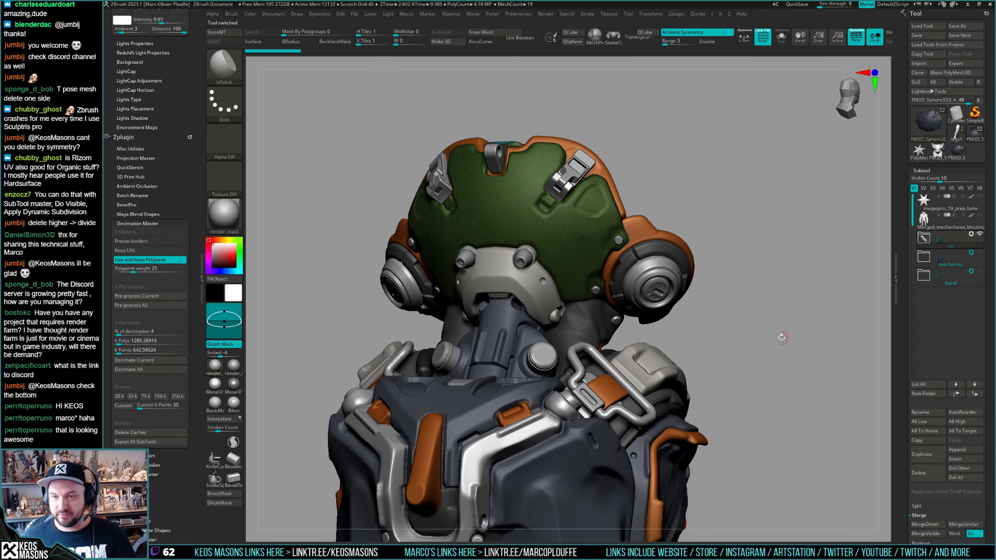
Replace the helmet shell in the cat folder with the one inserted from megagato_15, deleting the old shell.
click(924, 246)
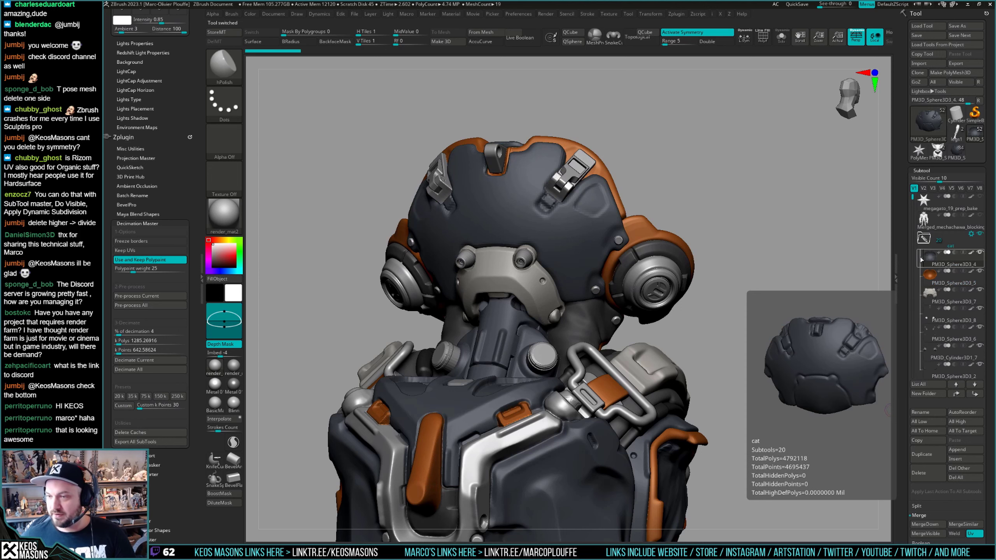
click(959, 459)
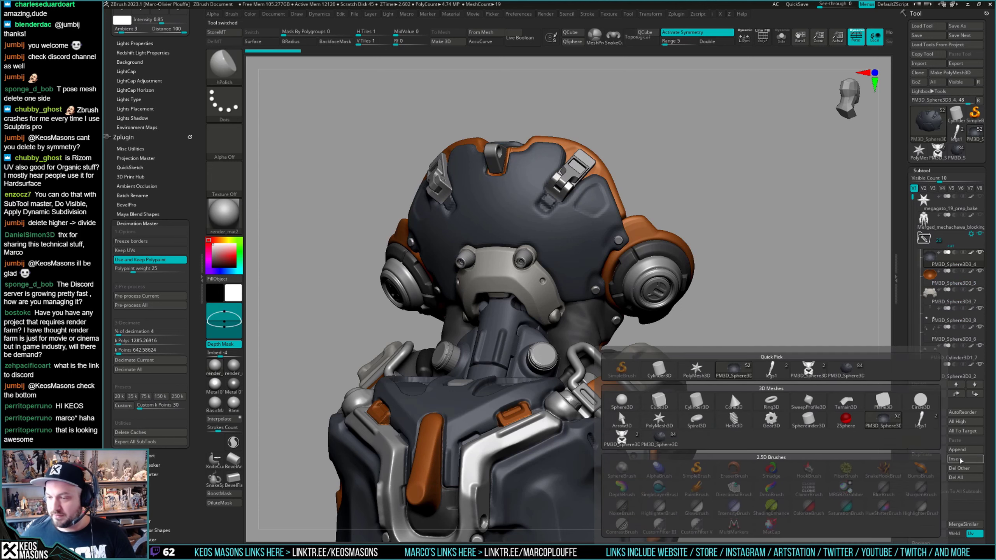
click(667, 443)
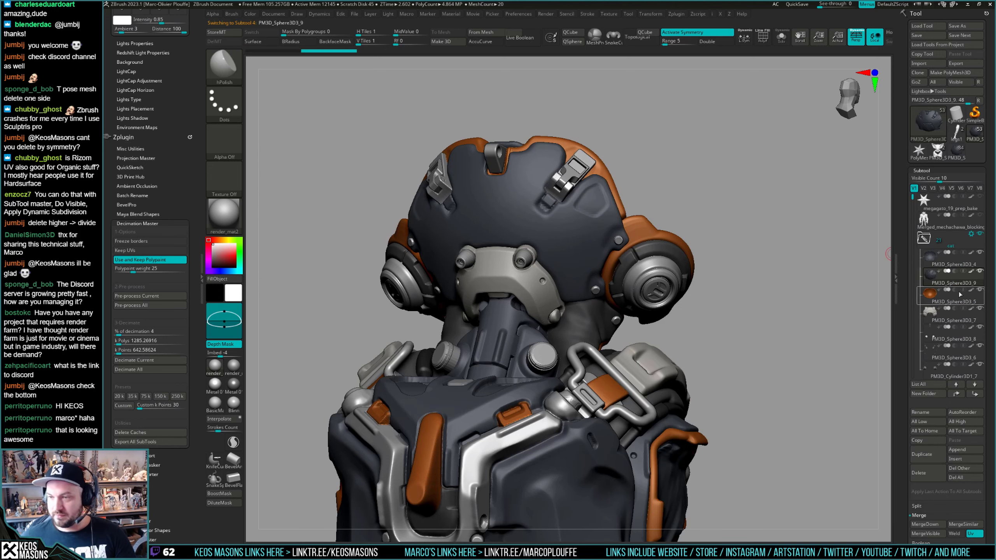
key(shift+s)
click(931, 259)
click(918, 473)
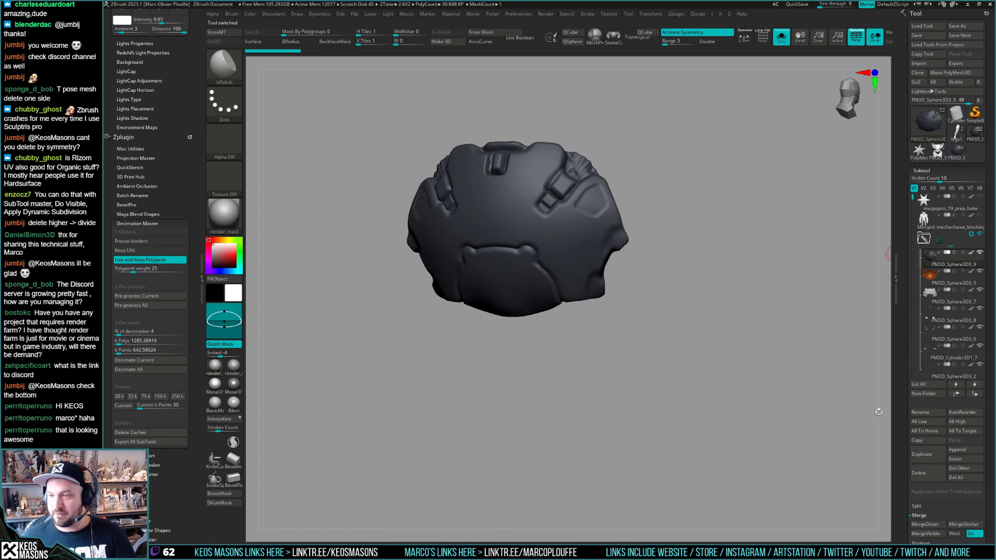
Check the inserted helmet shell both on its own and together with the surrounding head parts.
key(shift+s)
mouse_move(560, 240)
right_down()
mouse_move(552, 253)
mouse_move(590, 268)
mouse_move(527, 239)
mouse_move(612, 268)
mouse_move(579, 251)
mouse_move(582, 265)
mouse_move(597, 253)
right_up()
key(shift+s)
key(shift+s)
Isolate the small helmet fittings, mask all but the loop bracket on the brow, and reposition the bracket against the helmet shell.
alt+click(582, 265)
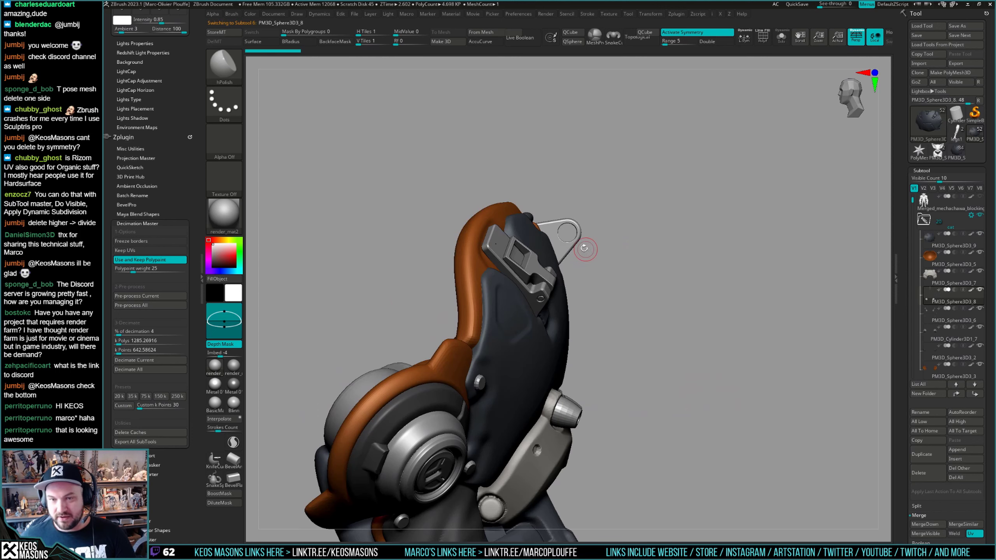
key(alt+s)
ctrl+drag(642, 170, 479, 306)
ctrl+click(485, 309)
key(alt+s)
key(w)
drag(542, 224, 630, 201)
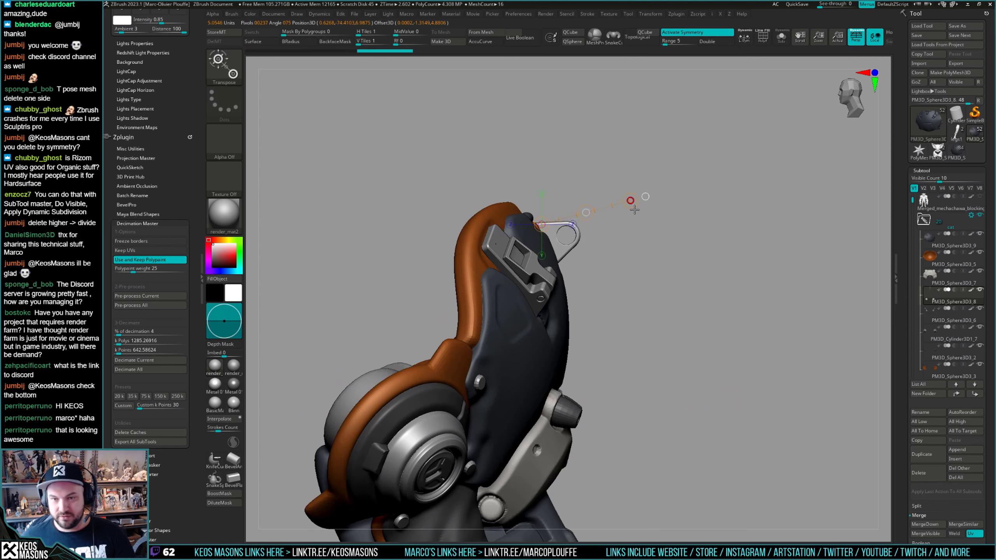
key(q)
mouse_move(642, 262)
right_down()
mouse_move(521, 300)
mouse_move(558, 296)
mouse_move(740, 206)
mouse_move(596, 312)
right_up()
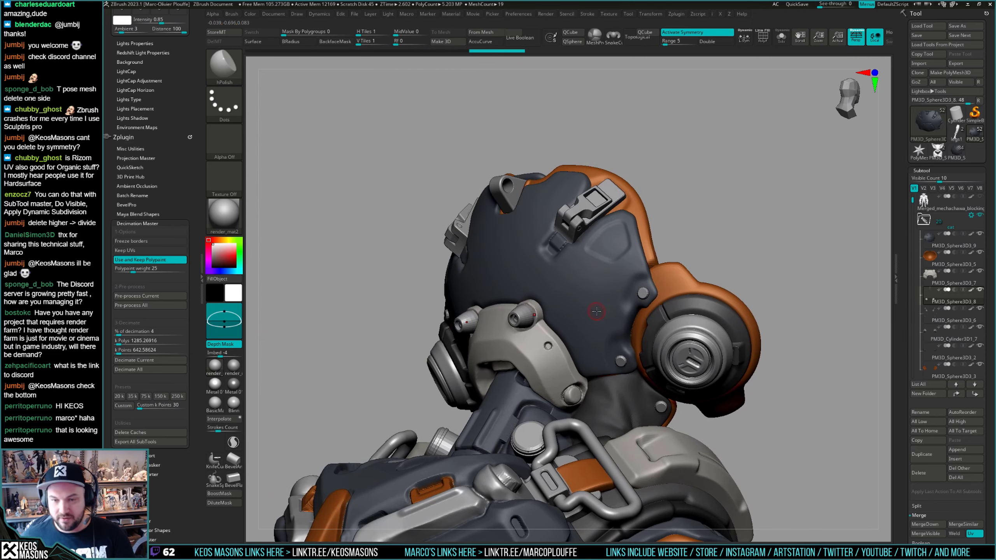
Isolate the loop bracket from the other fittings in its subtool and split the hidden pieces into a separate subtool.
alt+click(541, 324)
key(shift+alt+s)
ctrl+shift+drag(383, 353, 557, 251)
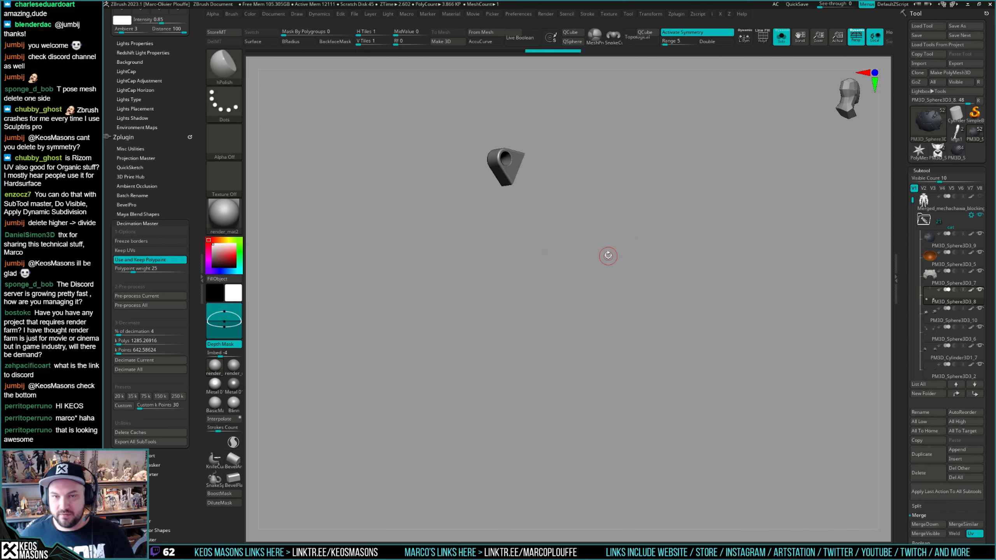
ctrl+shift+click(608, 255)
key(shift+alt+s)
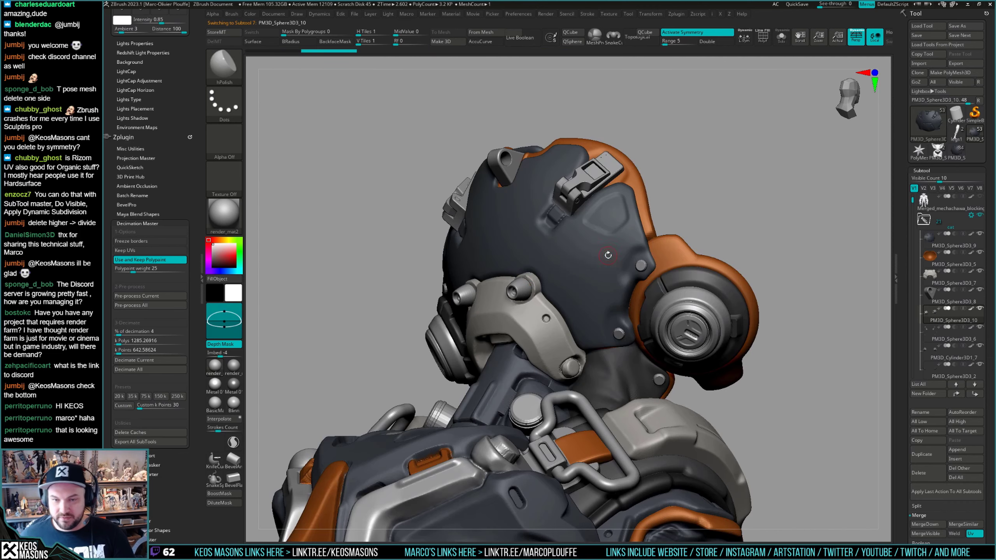
Examine the face plate, helmet shell and orange-edged hood up close, selecting and isolating parts to judge their smoothness.
right_drag(608, 255, 674, 279)
ctrl+right_drag(674, 278, 666, 313)
right_drag(517, 334, 618, 356)
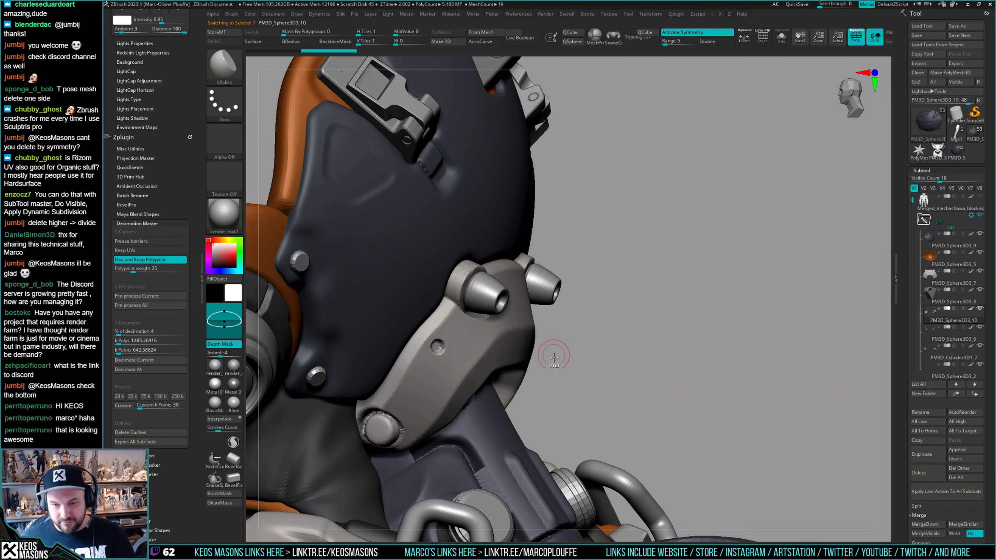
key(f)
right_drag(564, 302, 881, 274)
click(933, 243)
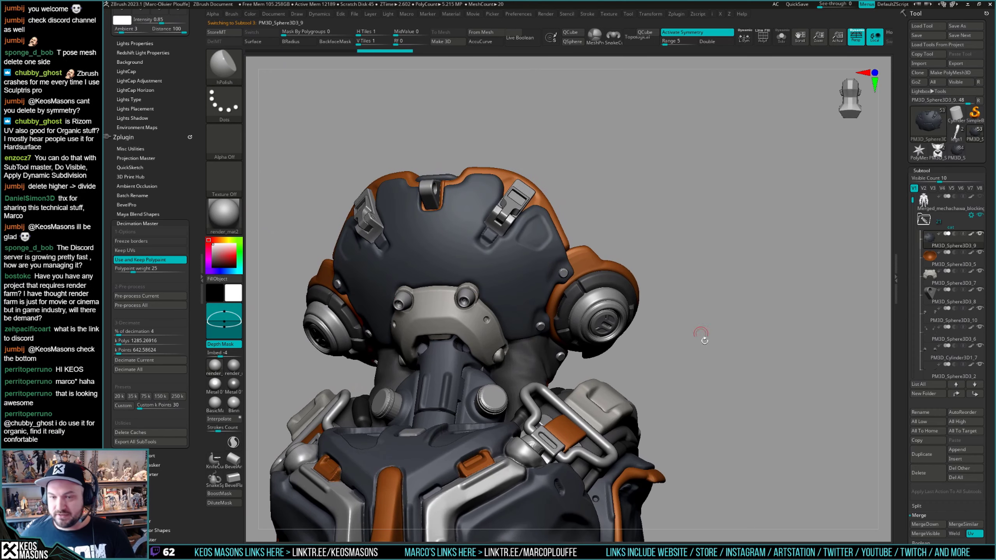
key(ctrl+shift+s)
right_drag(715, 336, 590, 310)
key(alt+Down)
key(ctrl+shift+s)
alt+click(590, 310)
key(ctrl+shift+s)
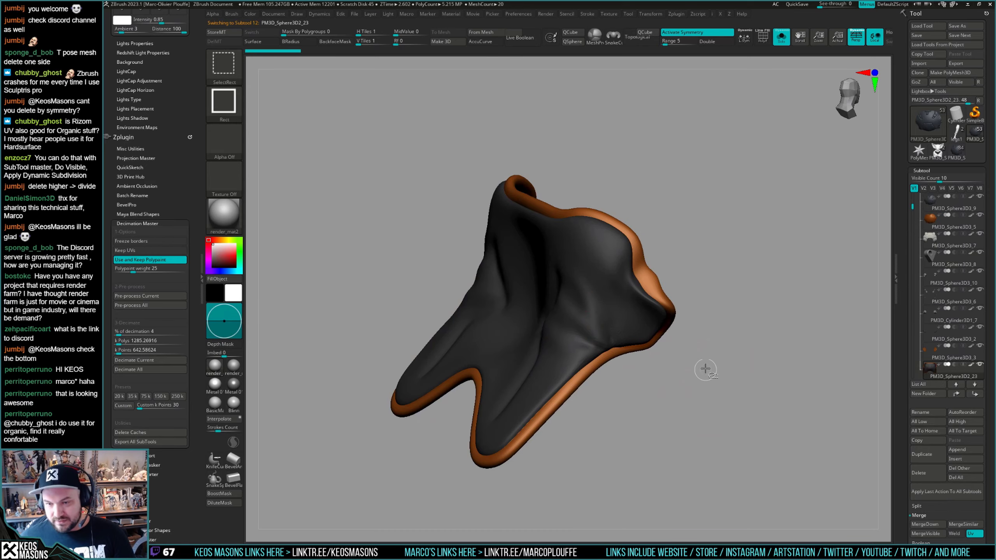
Check the hood and neighbouring neck parts in isolation and subdivide the selected part once.
key(ctrl+shift+s)
mouse_move(550, 344)
right_down()
mouse_move(615, 357)
mouse_move(549, 359)
mouse_move(663, 369)
mouse_move(530, 383)
mouse_move(500, 340)
mouse_move(551, 362)
mouse_move(576, 337)
mouse_move(595, 340)
mouse_move(530, 341)
mouse_move(547, 366)
right_up()
alt+click(614, 356)
key(ctrl+shift+s)
key(ctrl+shift+s)
alt+click(548, 360)
key(ctrl+shift+s)
key(ctrl+d)
key(ctrl+shift+s)
Isolate the torso suit beneath the grey collar piece and subdivide it to smooth its surface.
alt+click(395, 388)
key(alt+s)
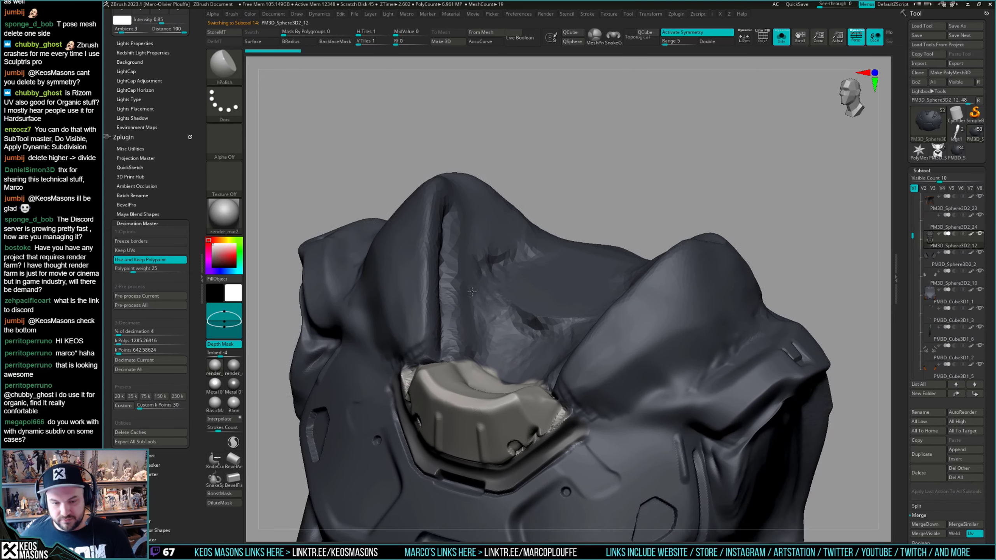
key(alt+s)
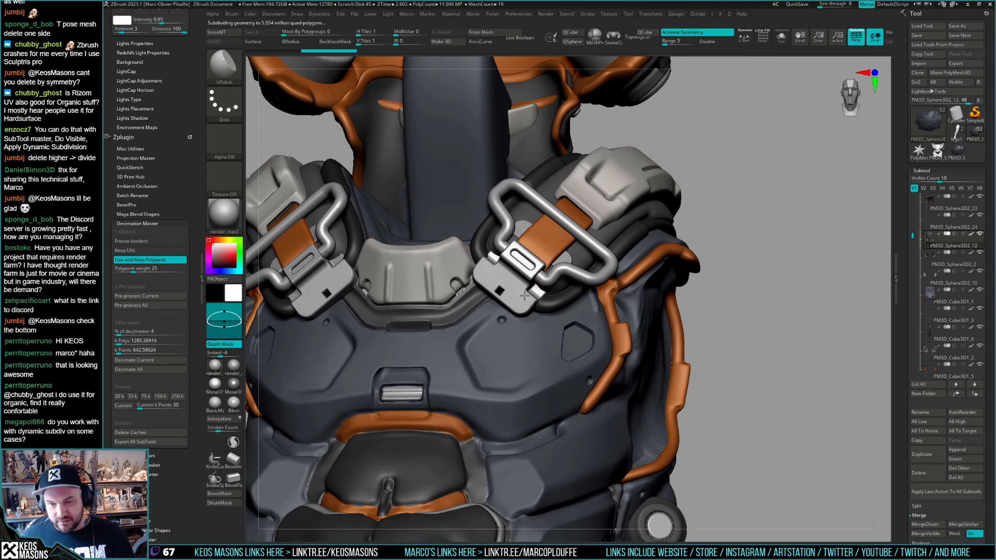
Subdivide the chest armor once and merge all visible parts into a new tool.
right_drag(524, 296, 595, 327)
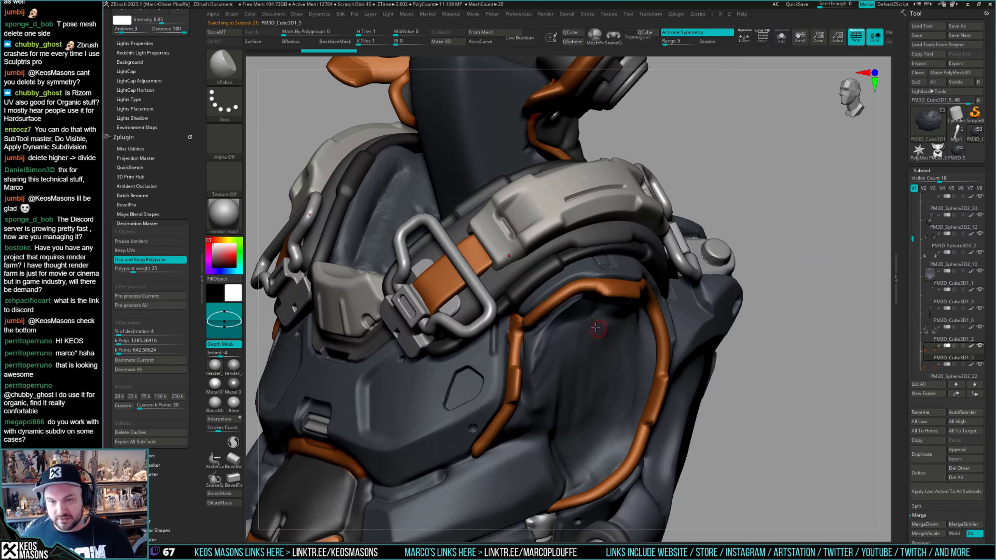
right_drag(535, 274, 548, 315)
mouse_move(486, 308)
right_down()
mouse_move(521, 313)
mouse_move(547, 285)
mouse_move(604, 278)
mouse_move(608, 318)
mouse_move(621, 285)
right_up()
alt+click(520, 313)
key(ctrl+d)
key(s)
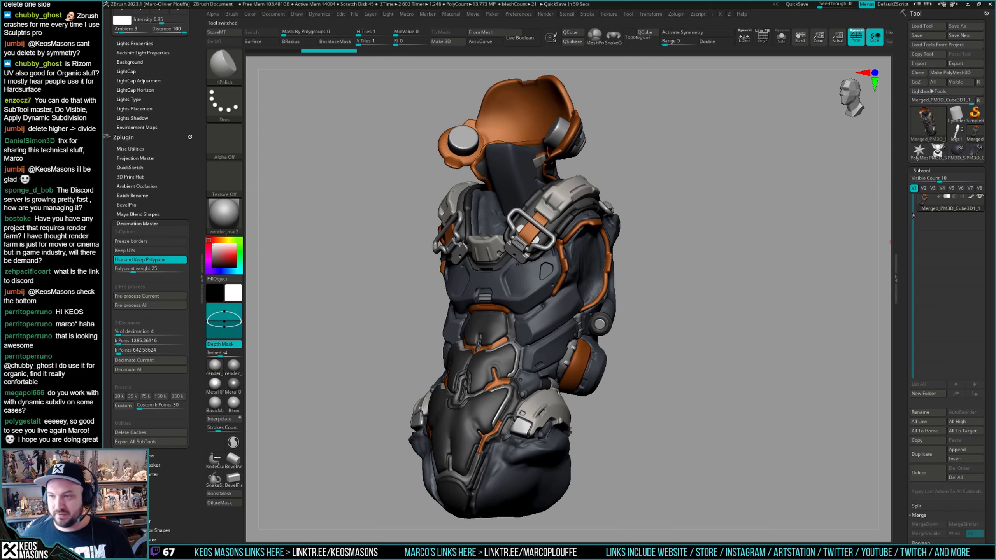
Check the merged body's polygon count and surface quality around the neck, and return to the multi-part tool.
mouse_move(924, 205)
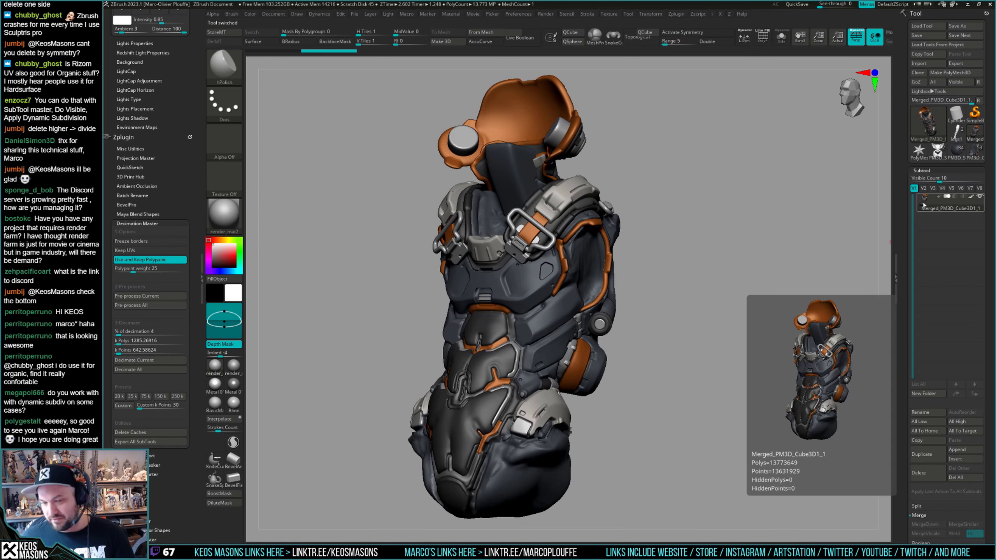
scroll(554, 312, up, 10)
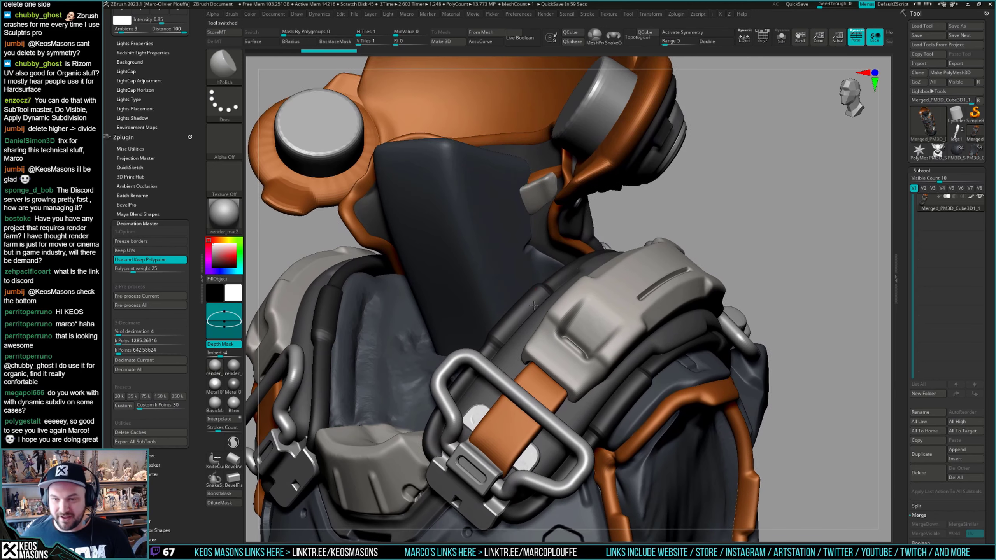
scroll(554, 312, down, 3)
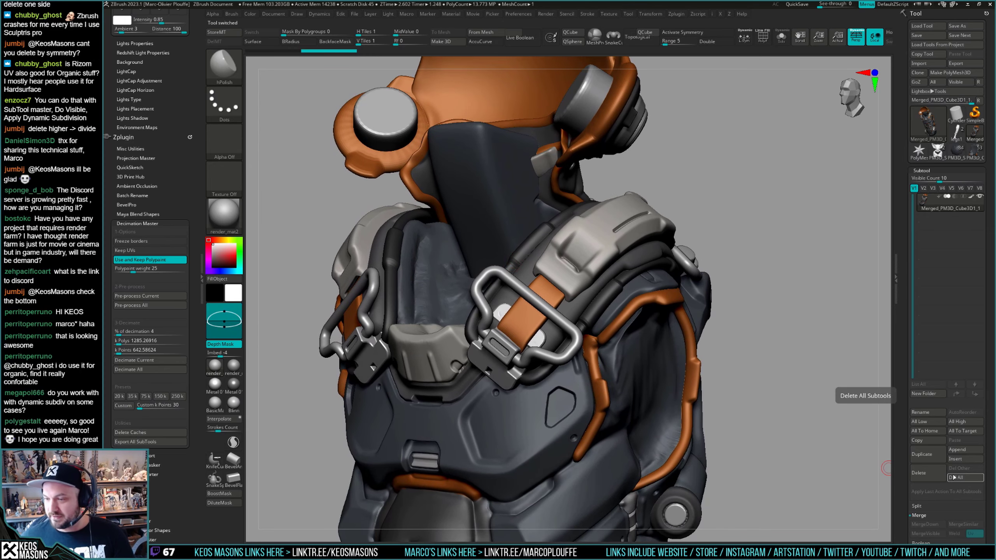
click(917, 150)
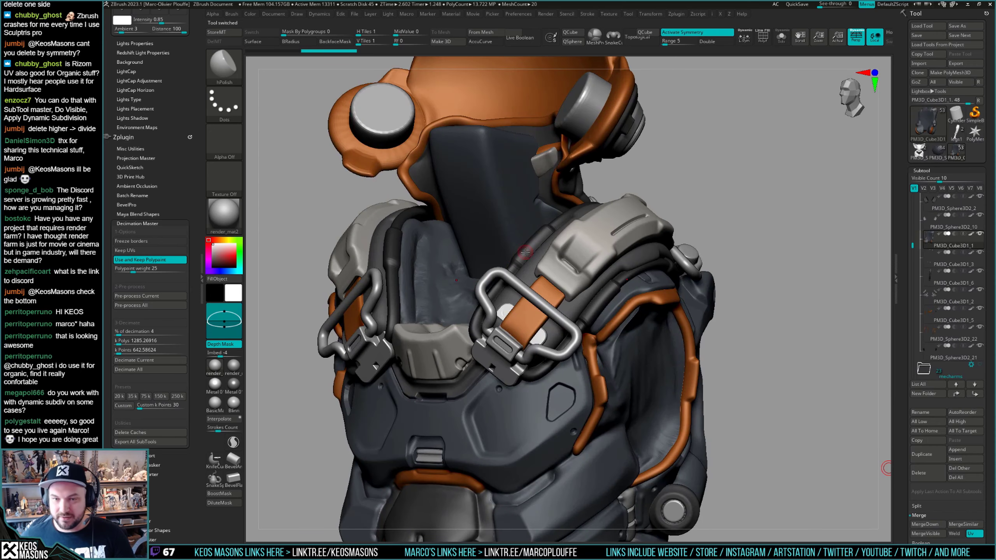
Subdivide the dark padded shoulder straps two more levels.
alt+click(525, 252)
key(ctrl+d)
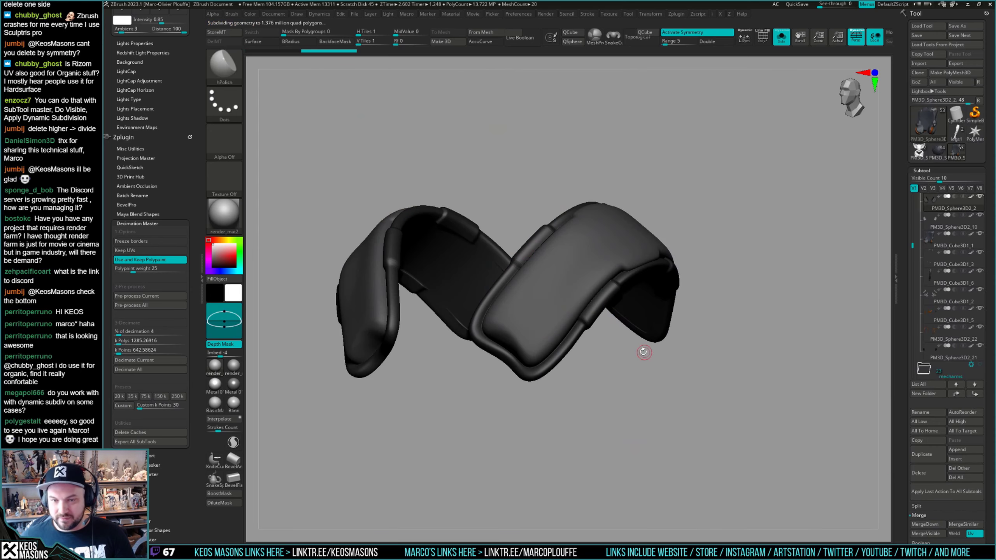
key(ctrl+d)
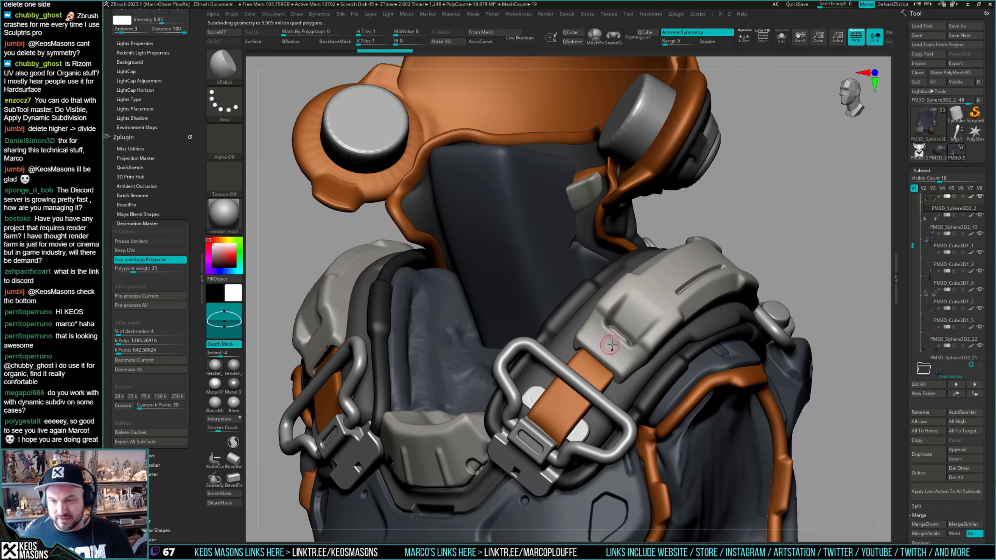
Raise the resolution of the grey shoulder pads and check the orange helmet parts from the side.
mouse_move(611, 345)
right_down()
mouse_move(576, 346)
mouse_move(643, 341)
mouse_move(497, 366)
mouse_move(533, 314)
mouse_move(536, 278)
right_up()
alt+click(639, 340)
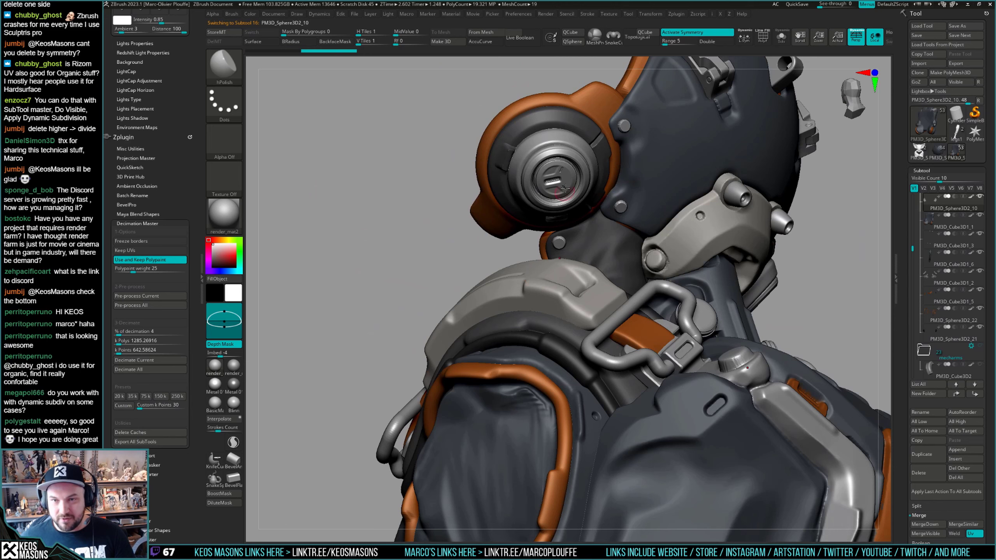
alt+click(603, 96)
right_drag(603, 95, 522, 285)
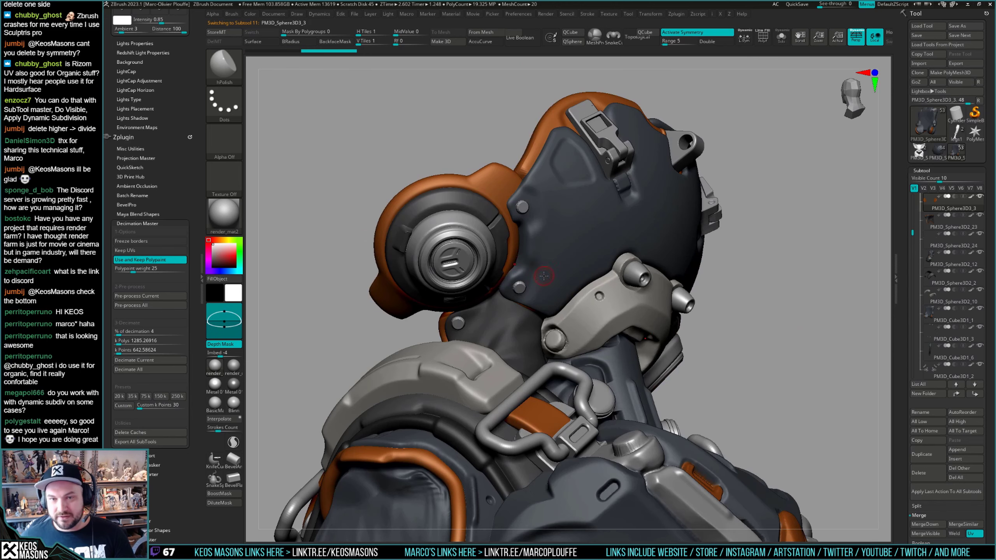
alt+click(530, 157)
mouse_move(530, 157)
right_down()
mouse_move(571, 323)
mouse_move(590, 328)
mouse_move(573, 304)
mouse_move(666, 289)
right_up()
Select and isolate the grey face plate and a small helmet fitting in turn to check their smoothness.
alt+click(627, 244)
key(alt+s)
key(alt+s)
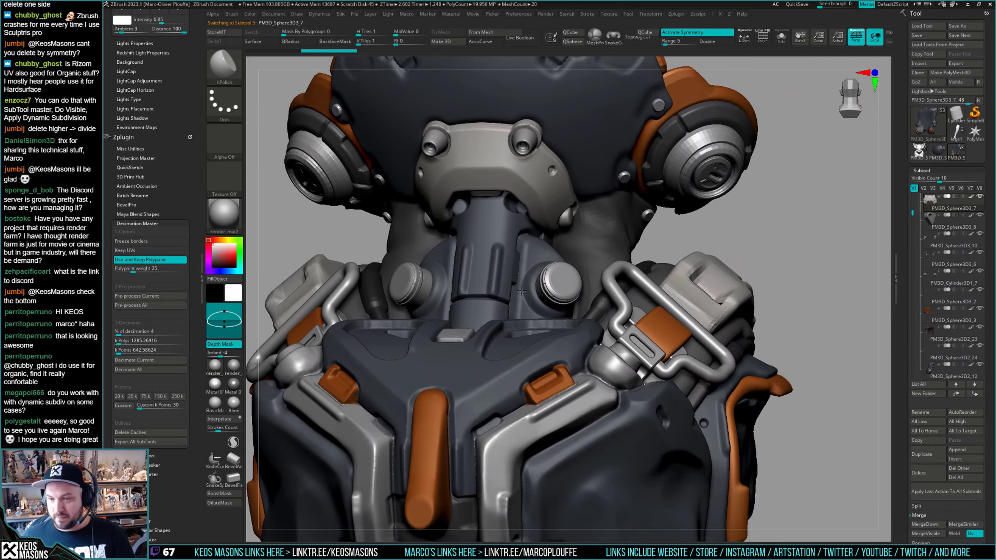
right_drag(522, 291, 553, 400)
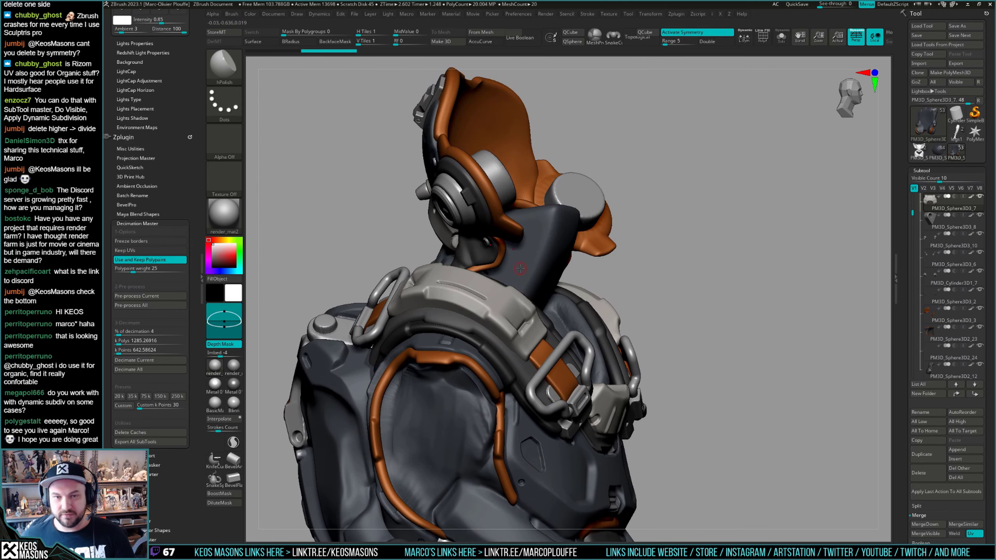
right_drag(519, 268, 637, 331)
alt+click(609, 232)
key(alt+s)
key(g)
key(alt+s)
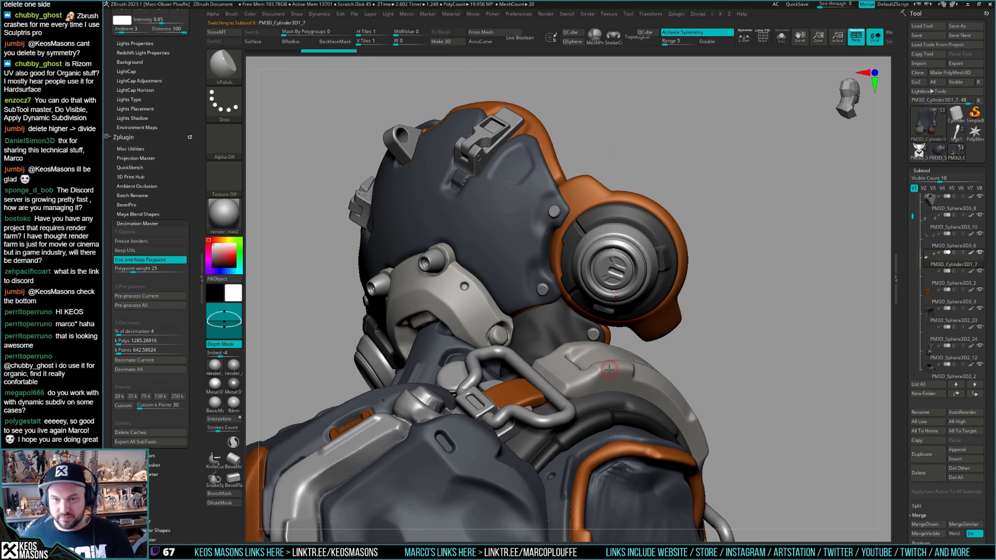
Isolate the helmet buckles from the bolts in their subtool, split the bolts off, and select the bolt subtool.
right_drag(572, 367, 576, 329)
alt+click(591, 329)
key(alt+s)
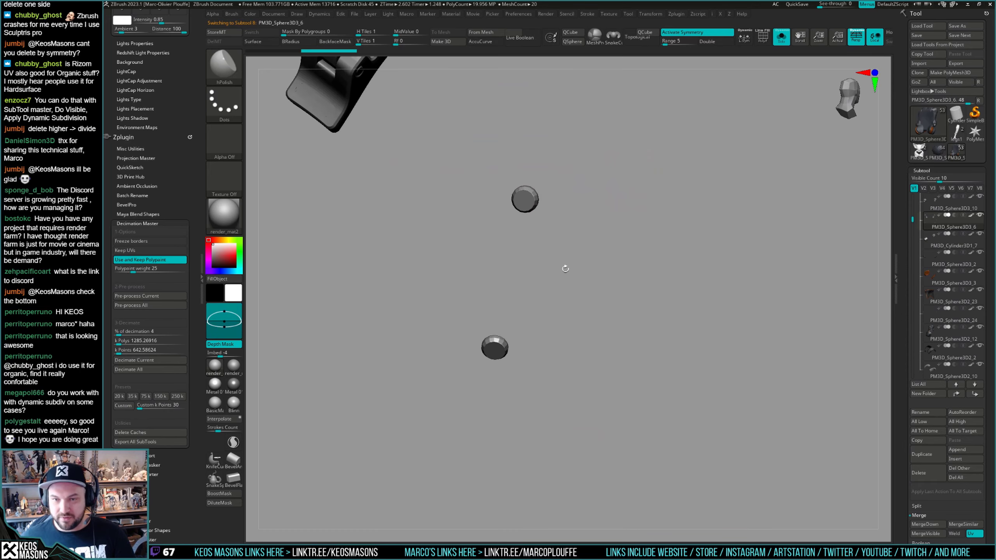
mouse_move(579, 234)
right_down()
mouse_move(600, 224)
mouse_move(606, 238)
mouse_move(594, 305)
right_up()
ctrl+alt+shift+drag(511, 418, 719, 221)
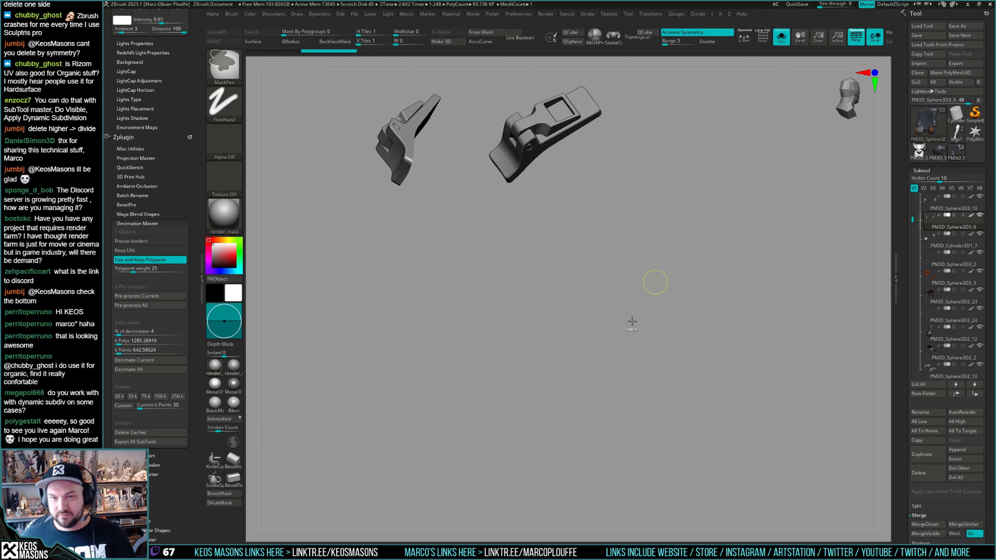
key(Down)
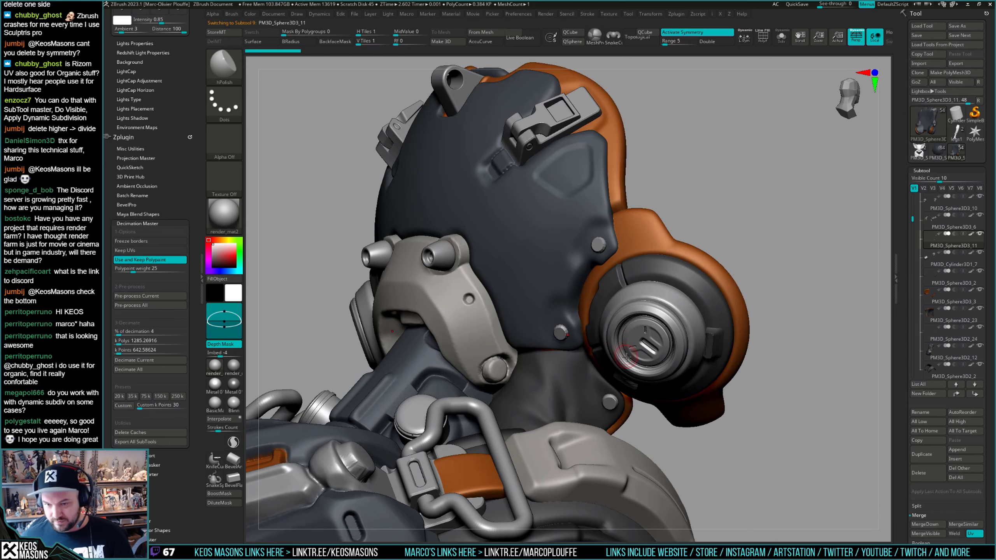
Subdivide the isolated helmet bolts two levels and show the other parts again.
right_drag(623, 338, 574, 289)
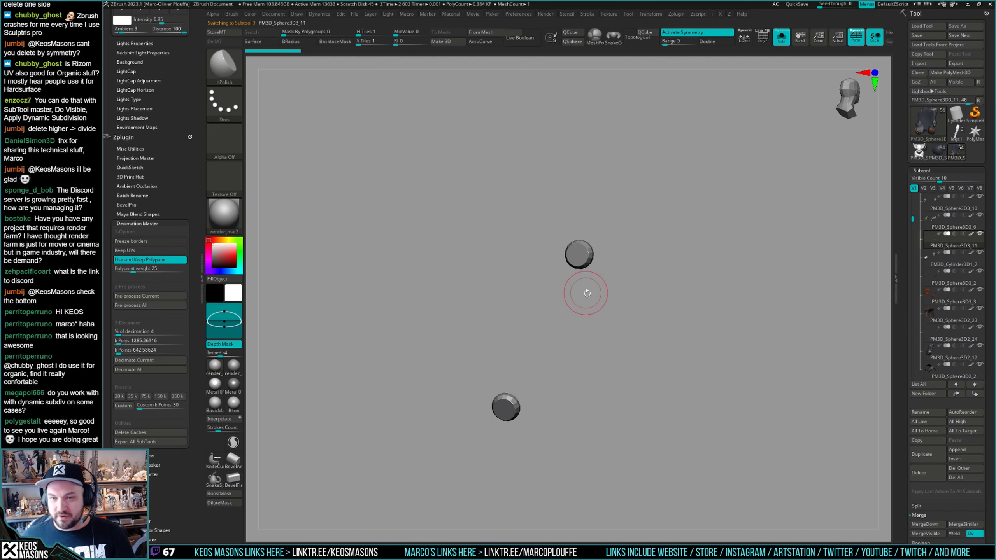
key(ctrl+d)
key(space)
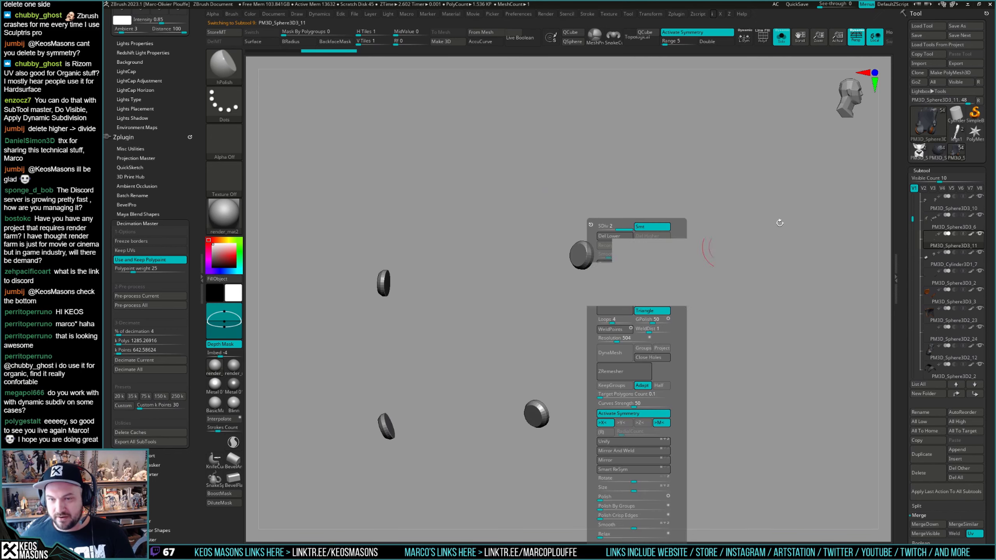
key(ctrl+d)
key(alt+s)
Merge all visible parts into a new tool and check the merged mesh's polygon count.
right_drag(615, 348, 651, 333)
click(924, 534)
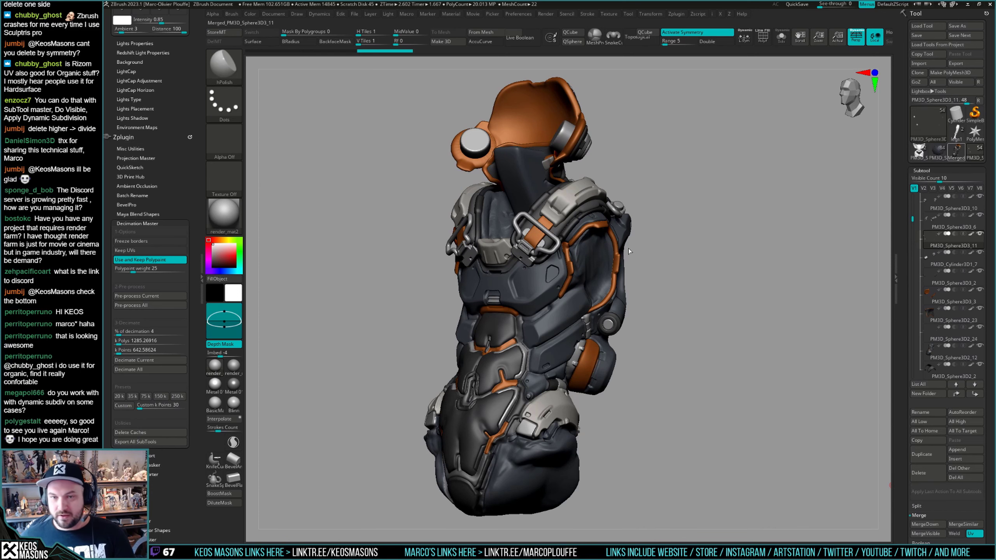
right_drag(628, 251, 688, 204)
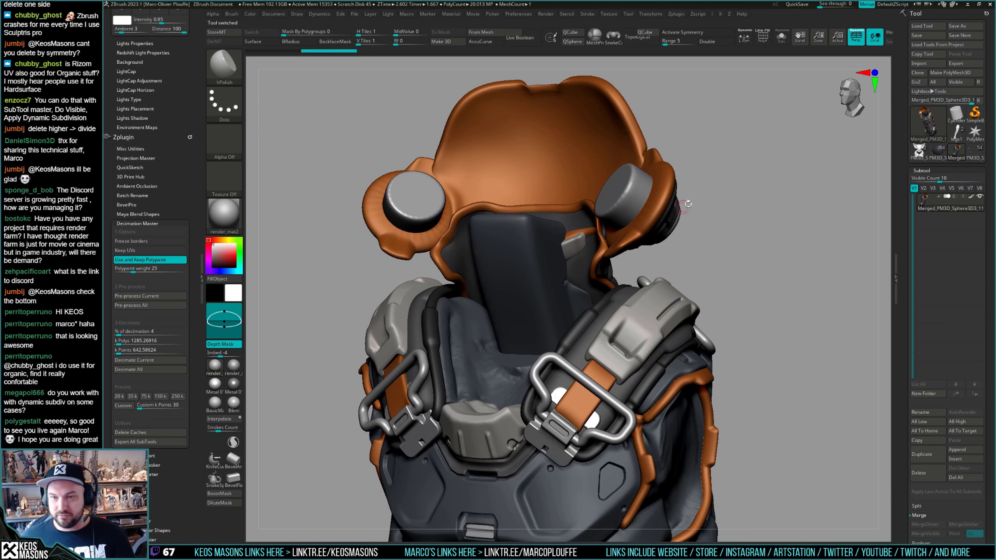
mouse_move(925, 199)
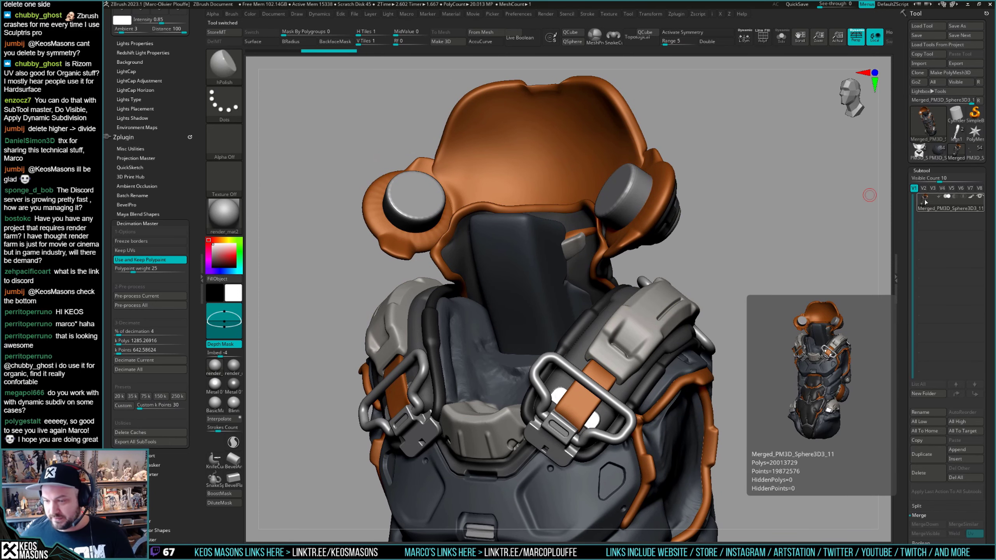
Inspect the merged neck and shoulders, discard the merged tool, and select the orange shoulder straps in the multi-part tool.
right_drag(585, 291, 601, 252)
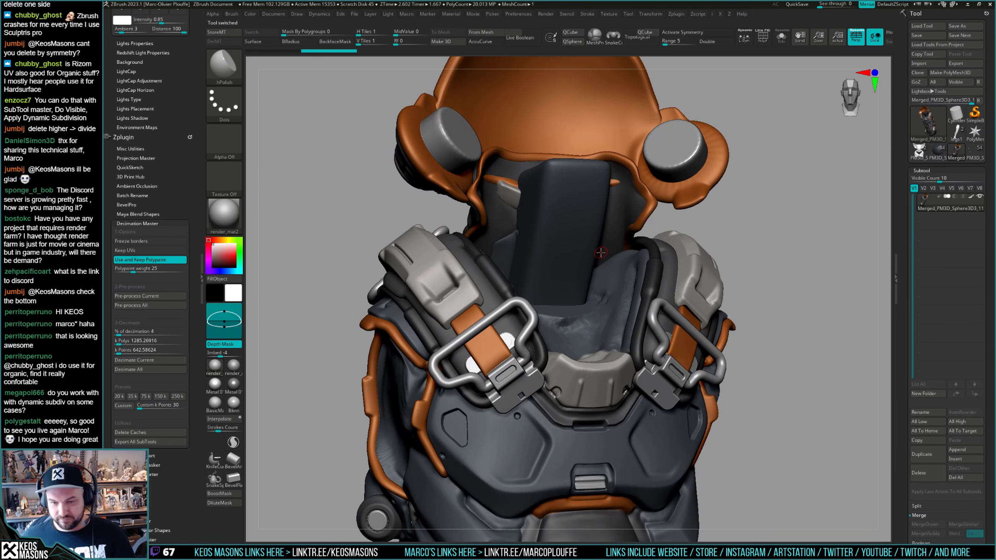
right_drag(583, 294, 637, 372)
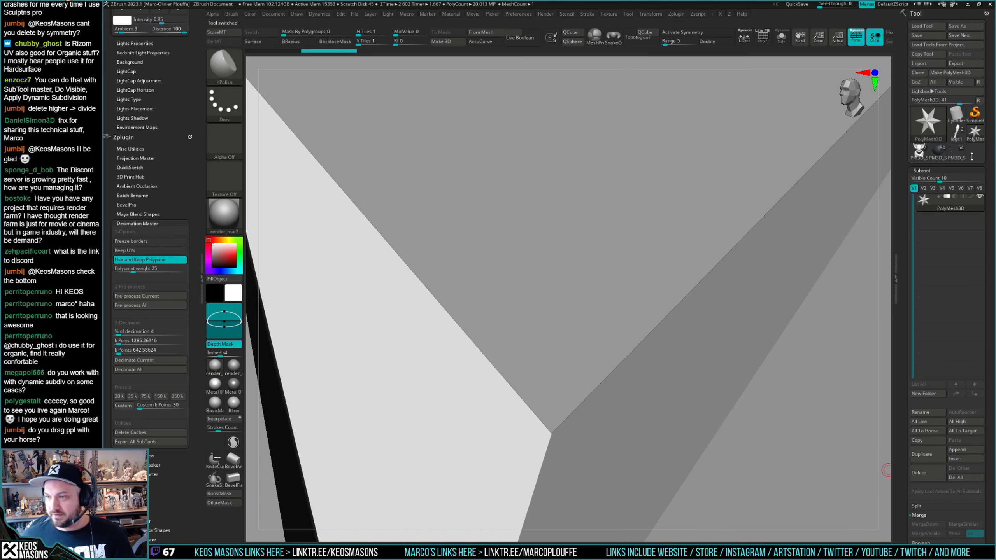
click(956, 152)
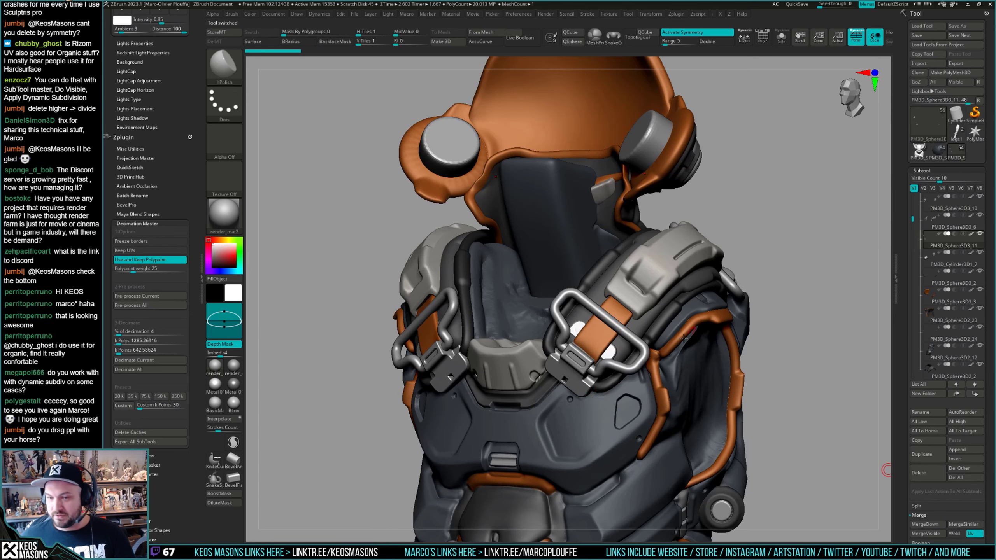
alt+click(588, 348)
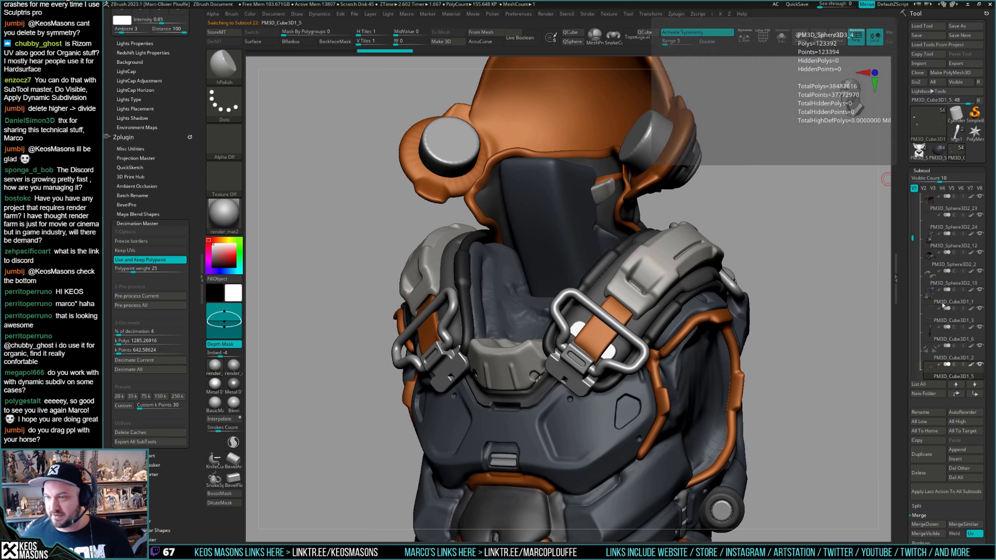
Merge the visible head and torso parts into a new tool and inspect the merged model from several sides.
click(935, 533)
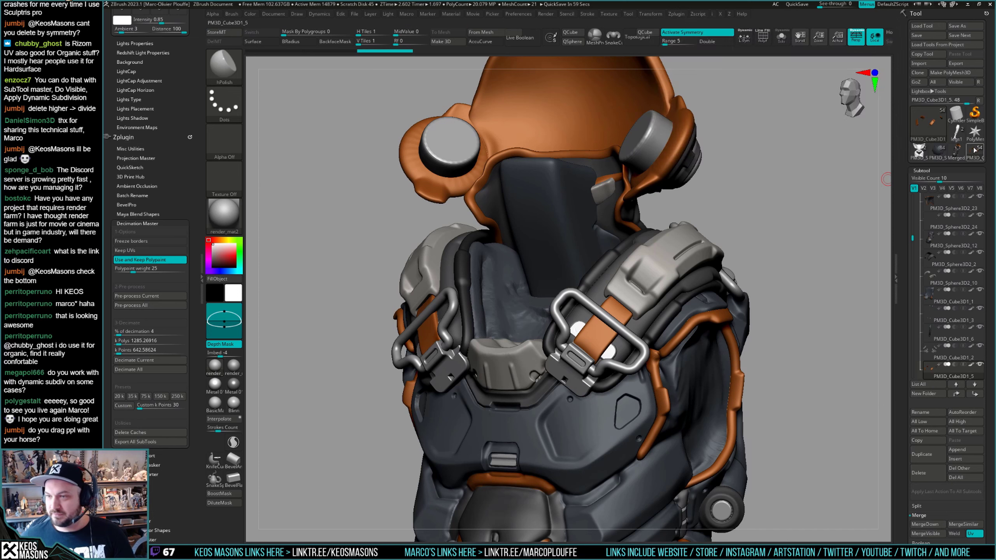
right_drag(698, 274, 536, 297)
key(f)
right_drag(603, 306, 919, 218)
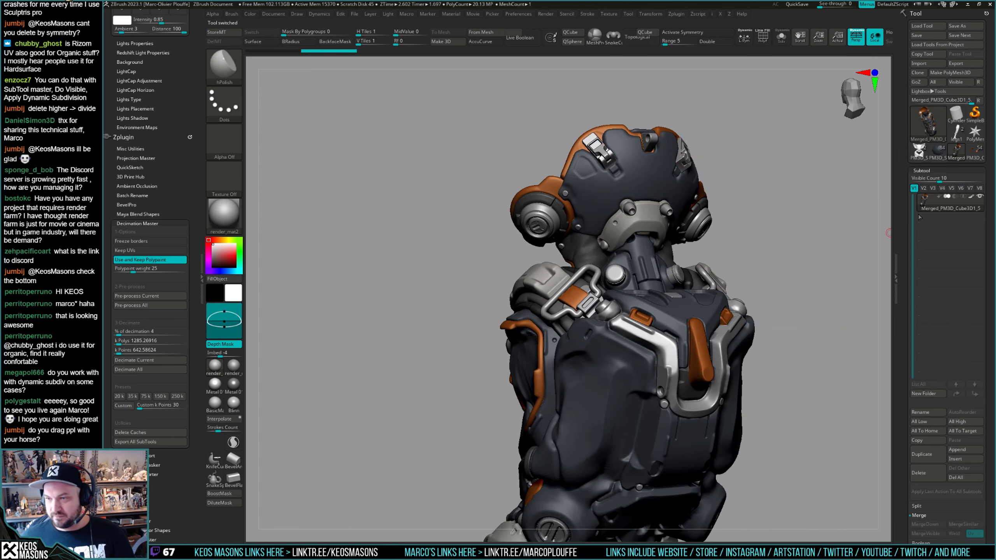
mouse_move(924, 200)
mouse_move(745, 282)
right_down()
mouse_move(561, 278)
mouse_move(586, 290)
mouse_move(568, 274)
mouse_move(557, 310)
mouse_move(539, 303)
mouse_move(549, 293)
right_up()
key(shift+f)
key(shift+f)
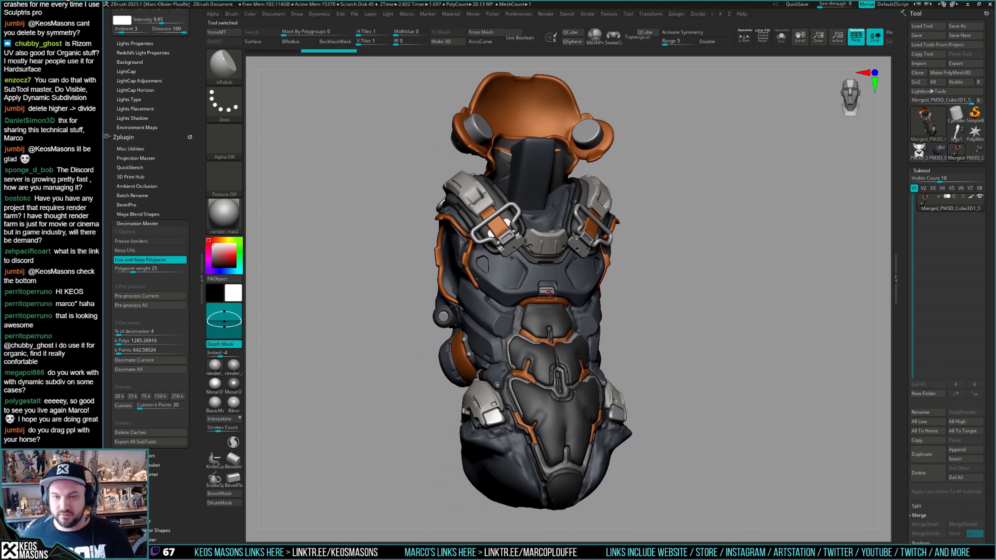
Save the merged tool as torso.ztl in the megagato project's render/bake files folder.
key(ctrl+shift+s)
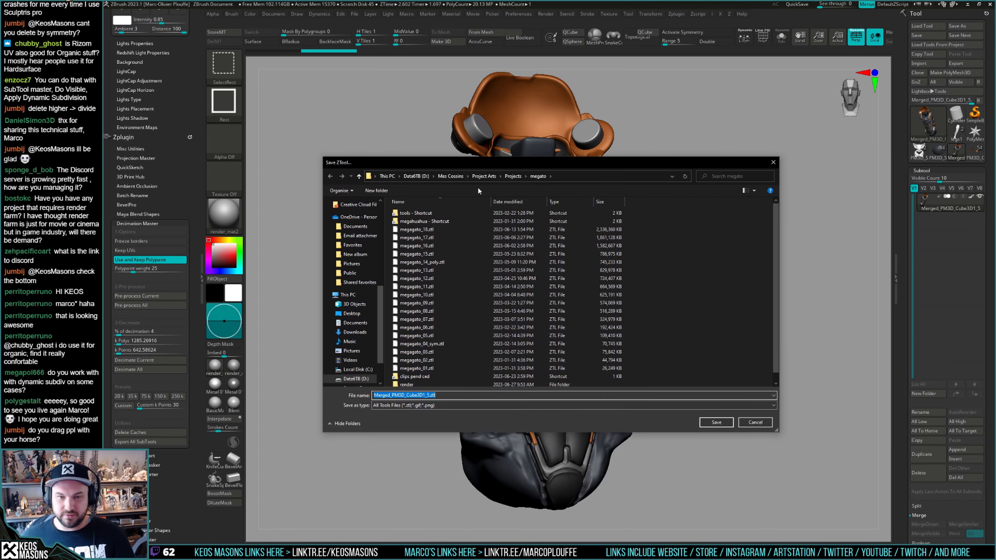
click(513, 176)
key(alt+Right)
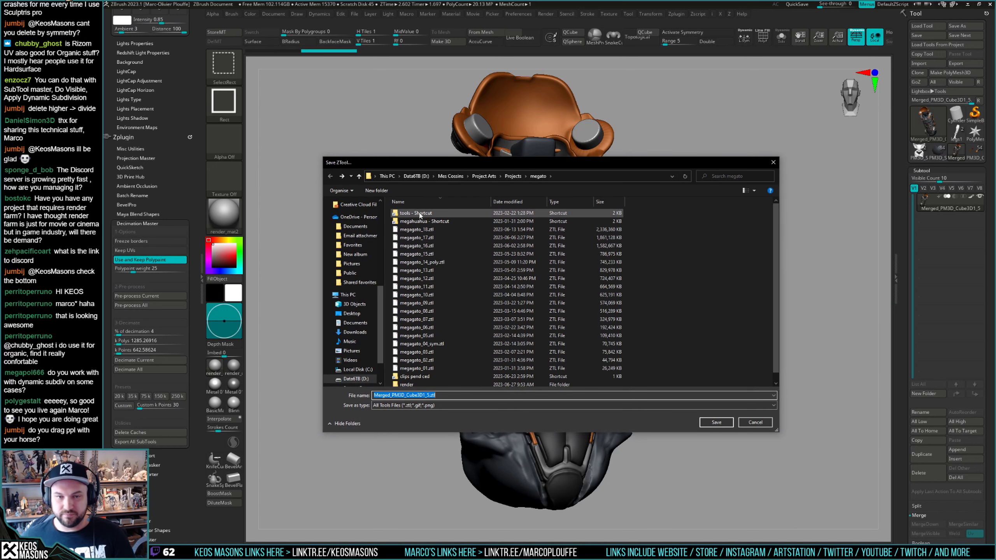
click(411, 201)
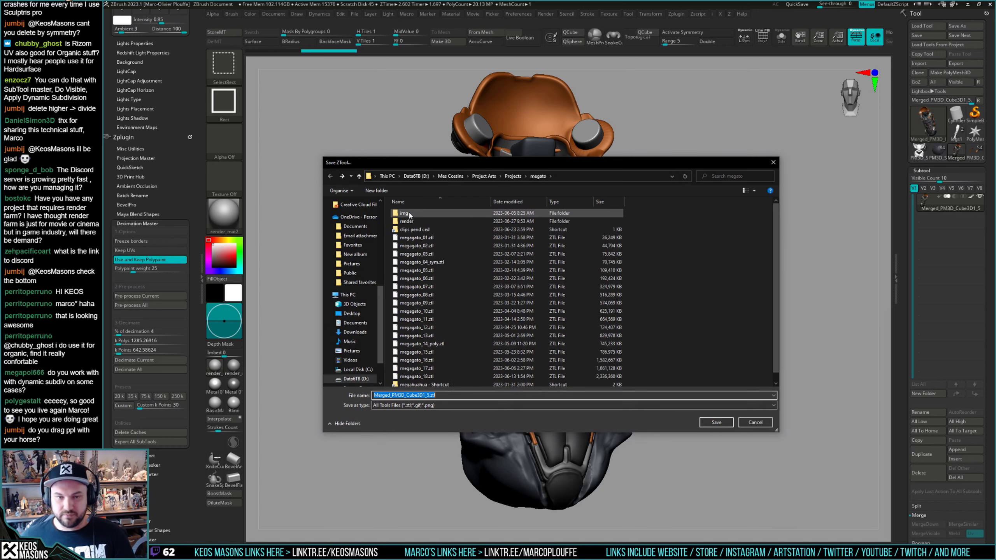
double_click(408, 213)
double_click(409, 213)
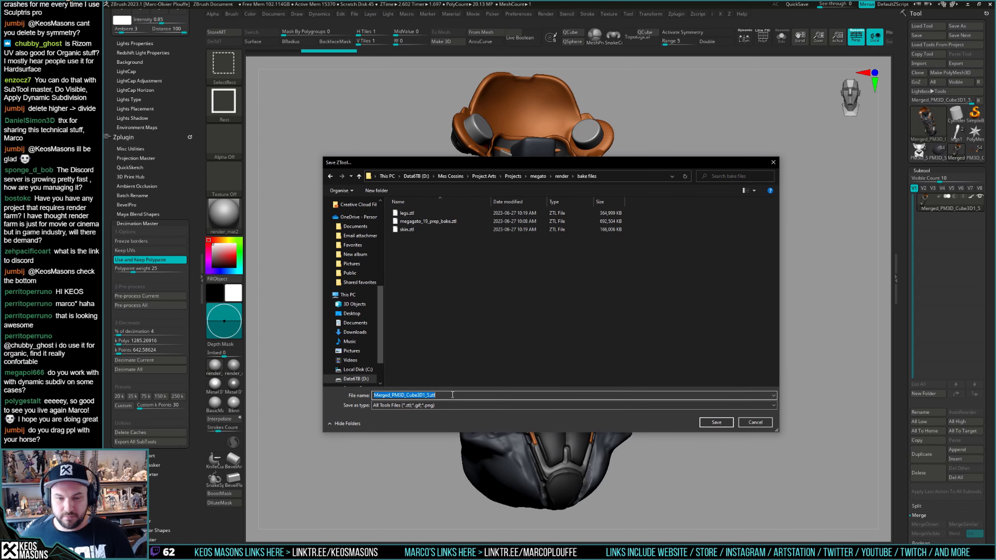
key(Return)
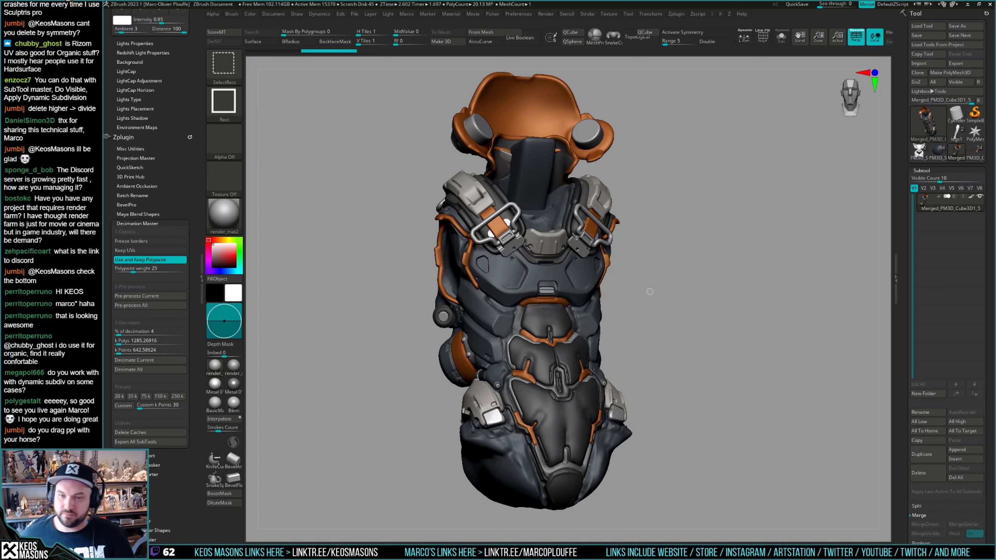
Return to the multi-part tool, delete the folder of already merged torso parts, and show the mecharms folder.
click(976, 158)
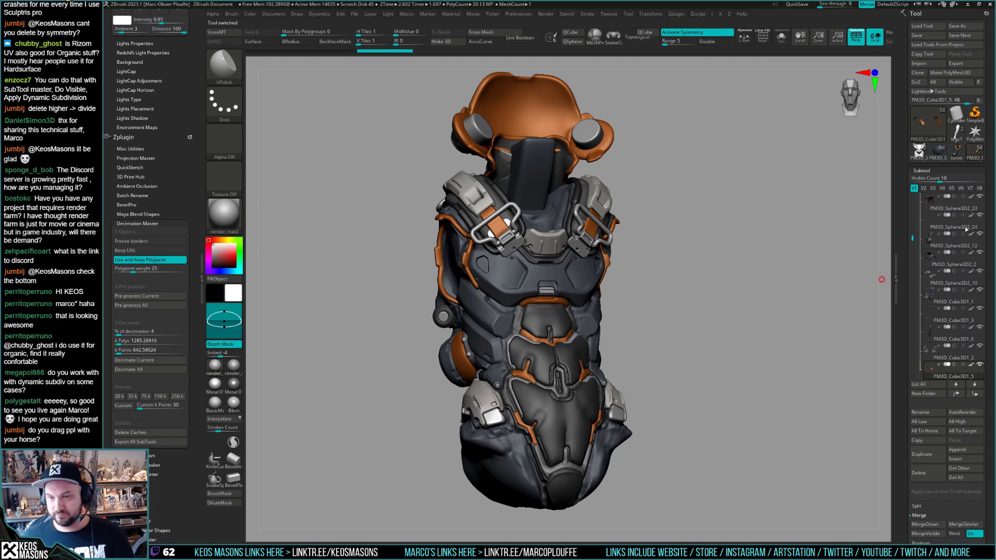
scroll(915, 198, up, 5)
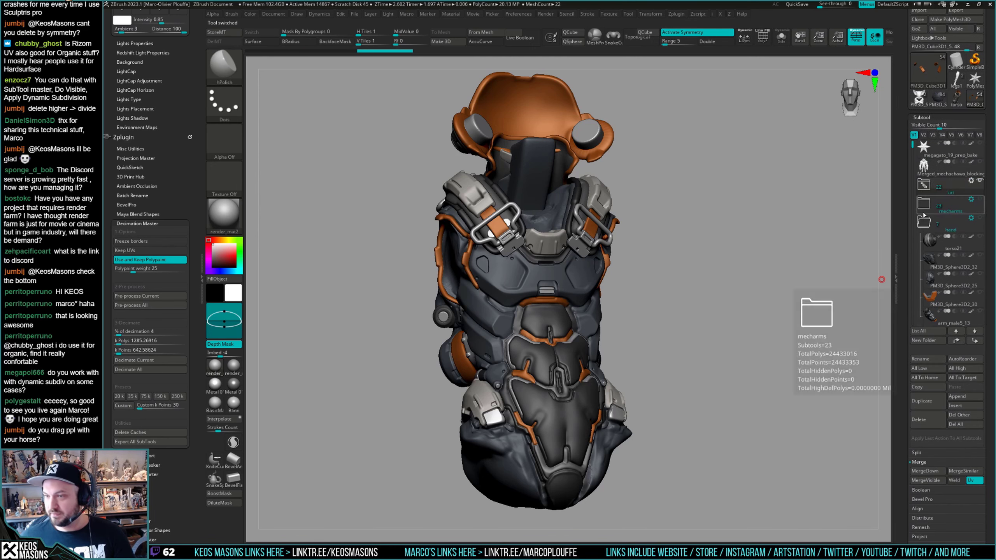
click(971, 181)
click(936, 348)
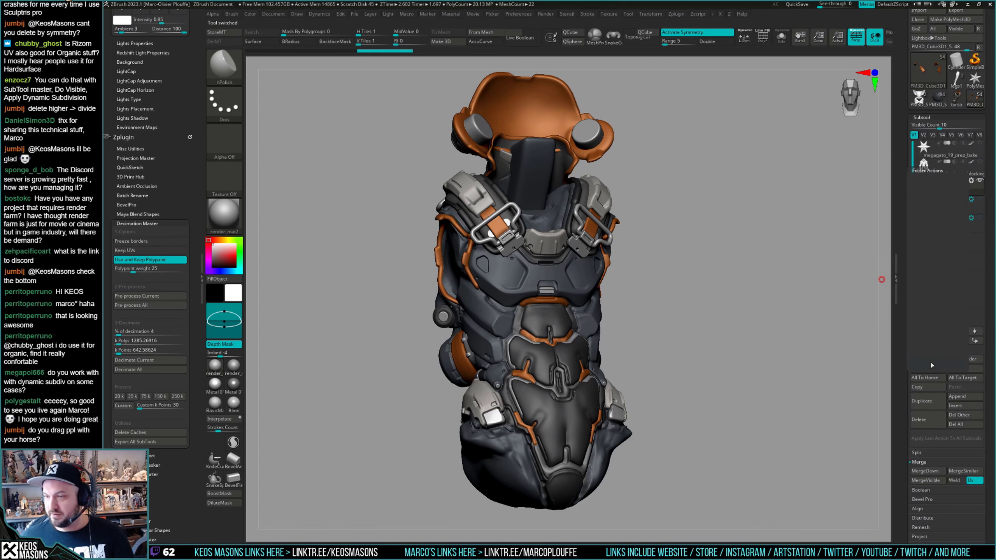
click(980, 181)
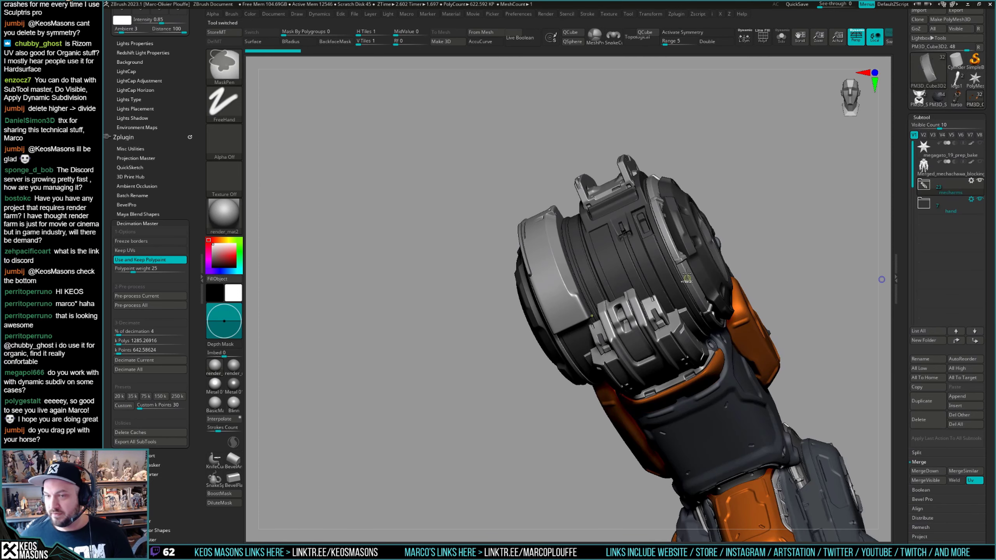
Save the remaining multi-part tool over megagato_19_prep_bake.ztl in the bake files folder.
drag(745, 274, 709, 238)
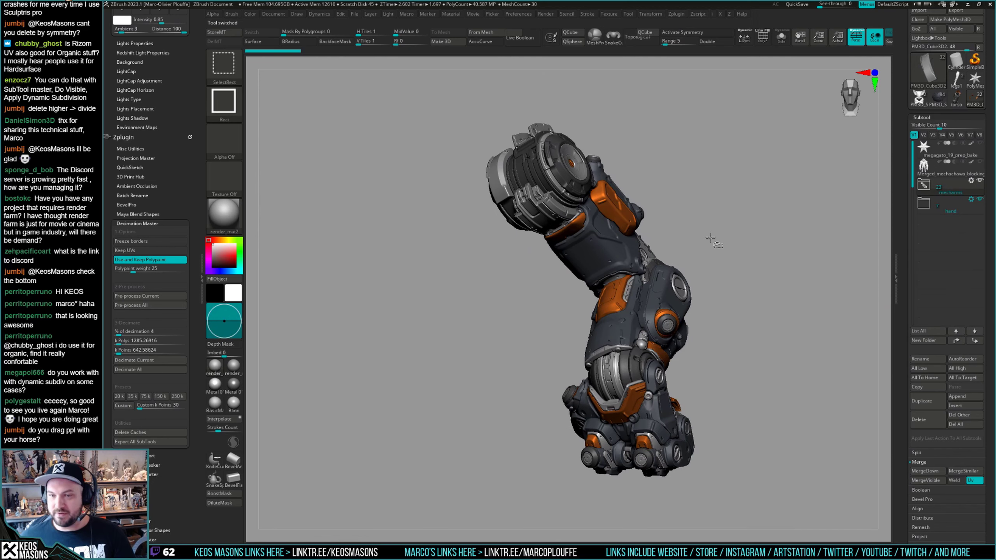
key(ctrl+shift+s)
click(709, 425)
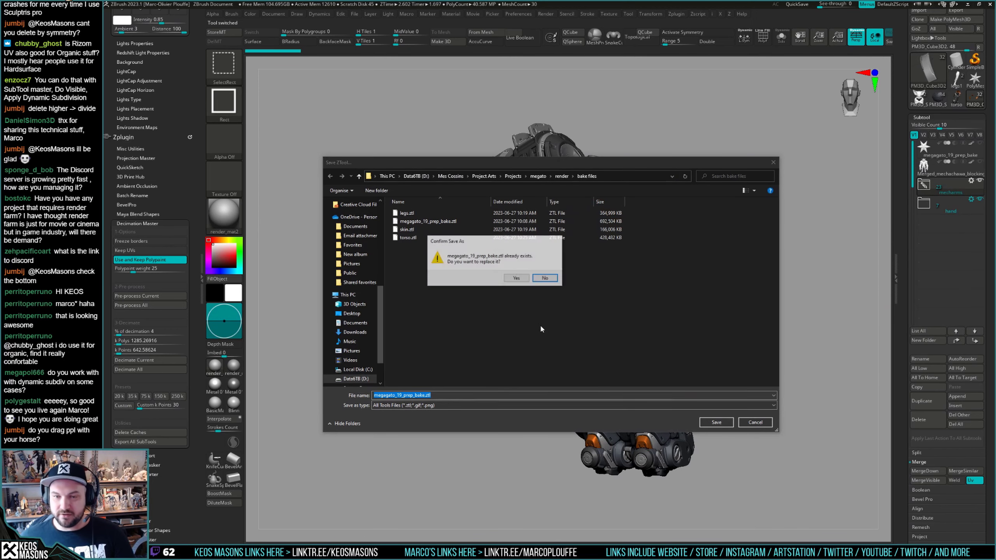
click(545, 278)
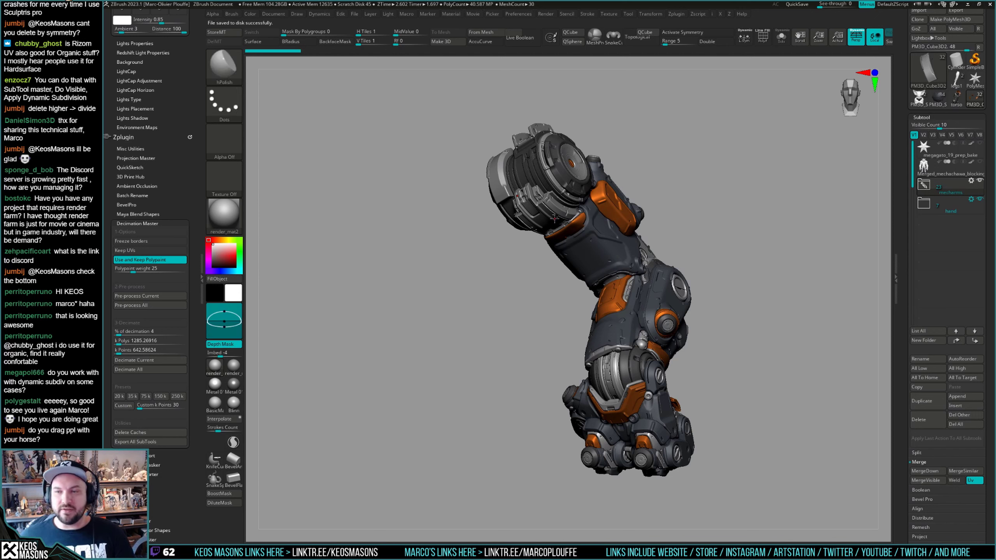
Switch to the merged torso tool and pre-process it for decimation.
right_drag(627, 240, 733, 234)
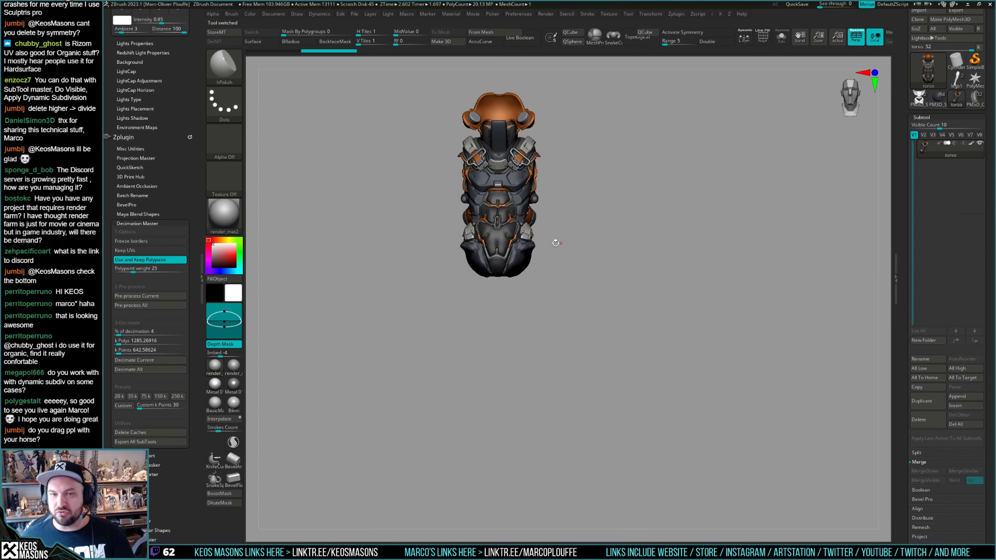
right_drag(558, 243, 552, 297)
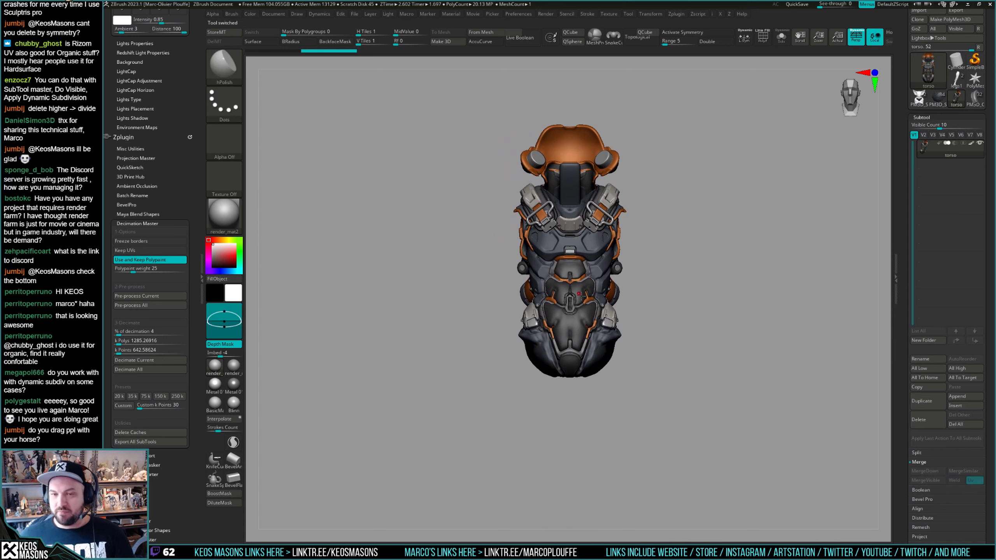
right_drag(706, 335, 714, 343)
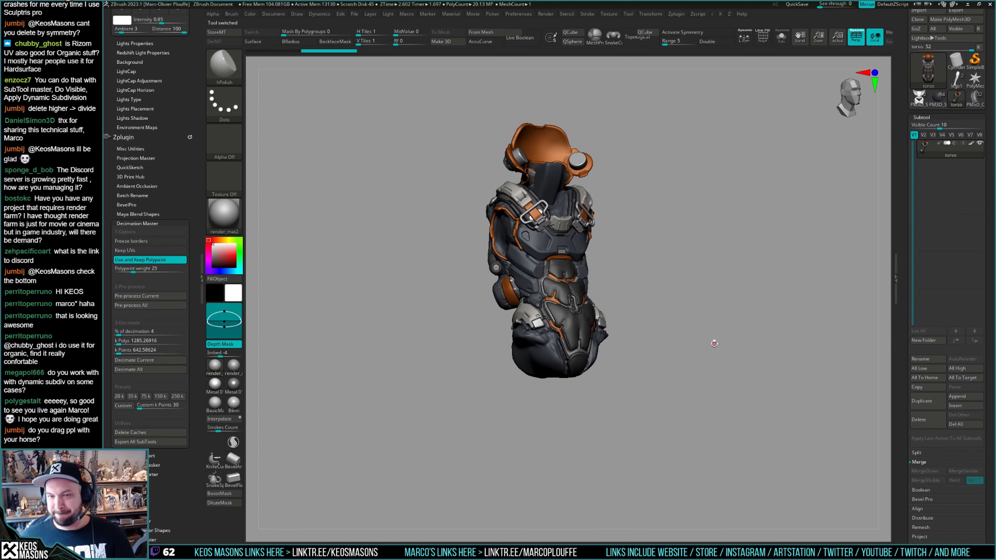
click(177, 298)
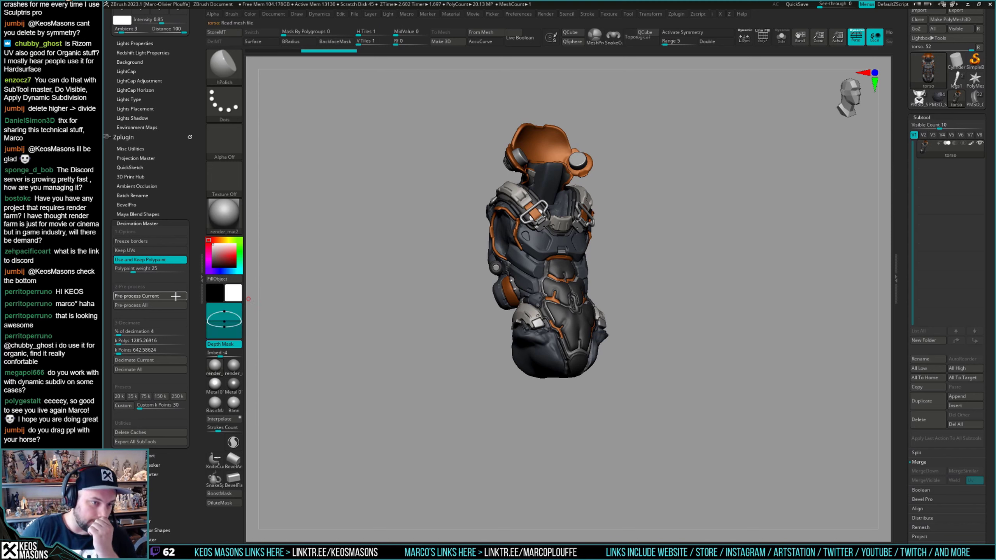
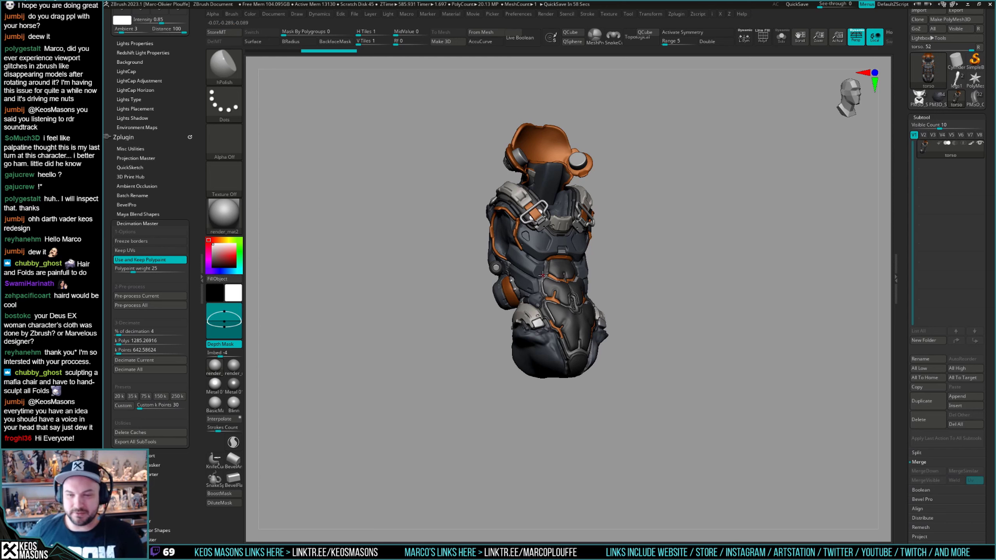
Decimate the pre-processed torso at 4 percent.
shift+right_drag(569, 306, 590, 319)
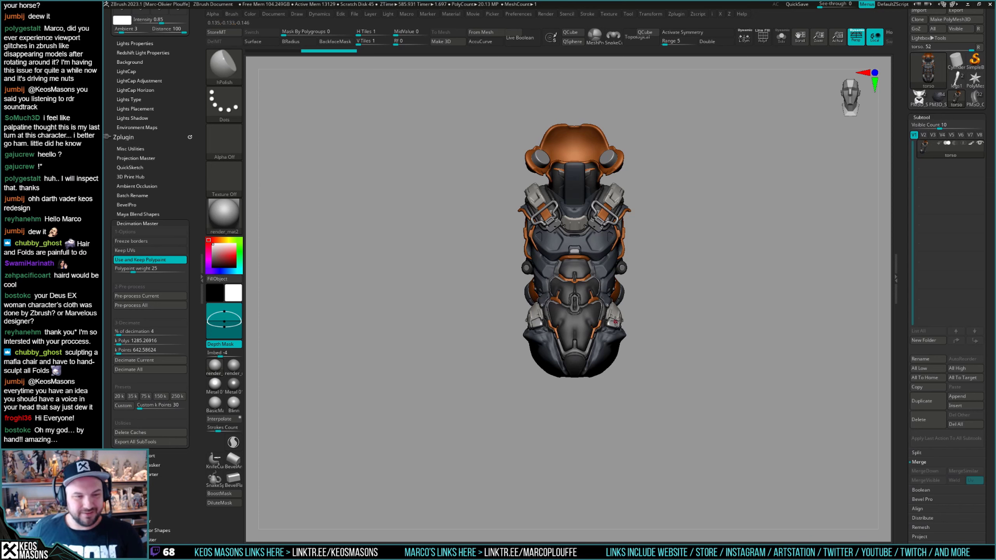
right_drag(614, 322, 594, 310)
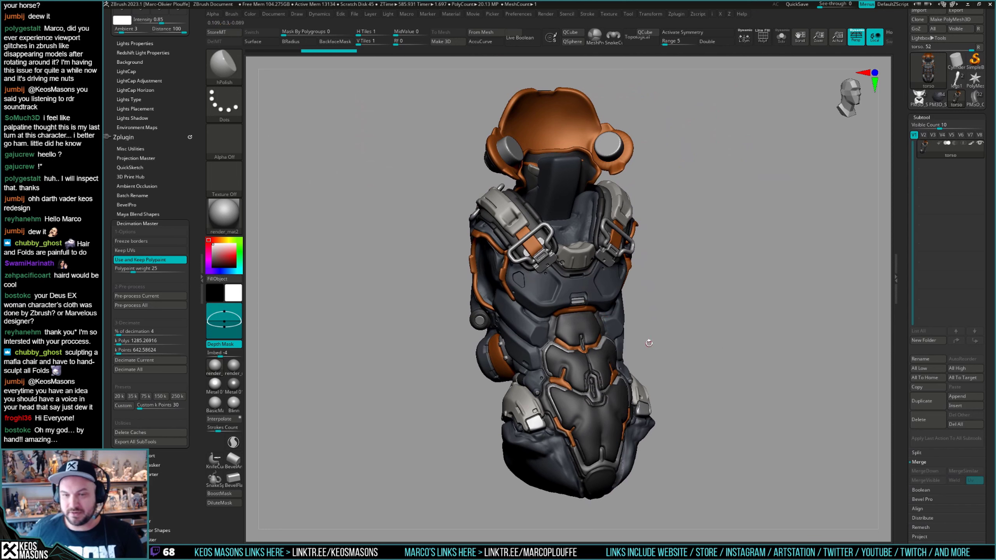
click(174, 361)
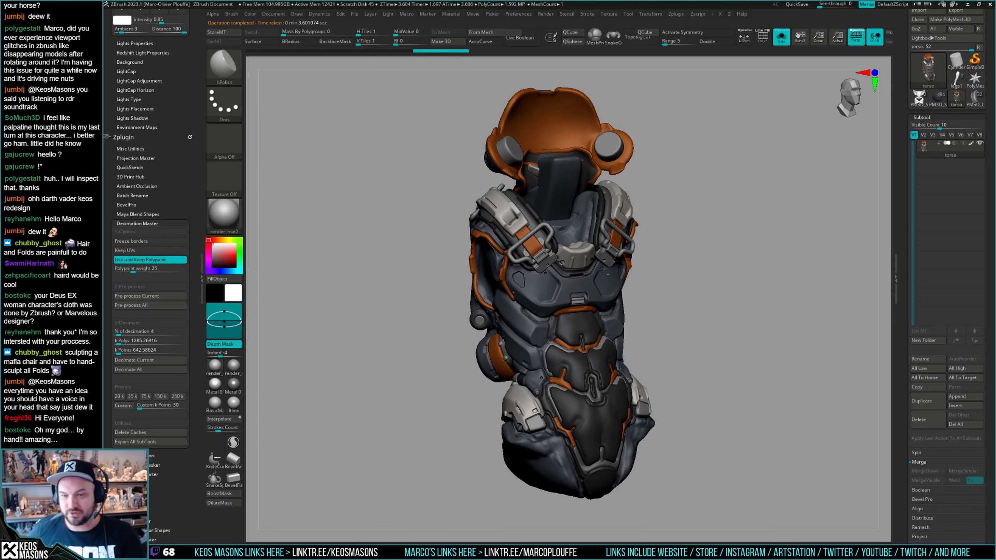
Examine the decimated torso's surface detail, wireframe density and polygon count around the chest, straps and helmet.
scroll(602, 269, up, 5)
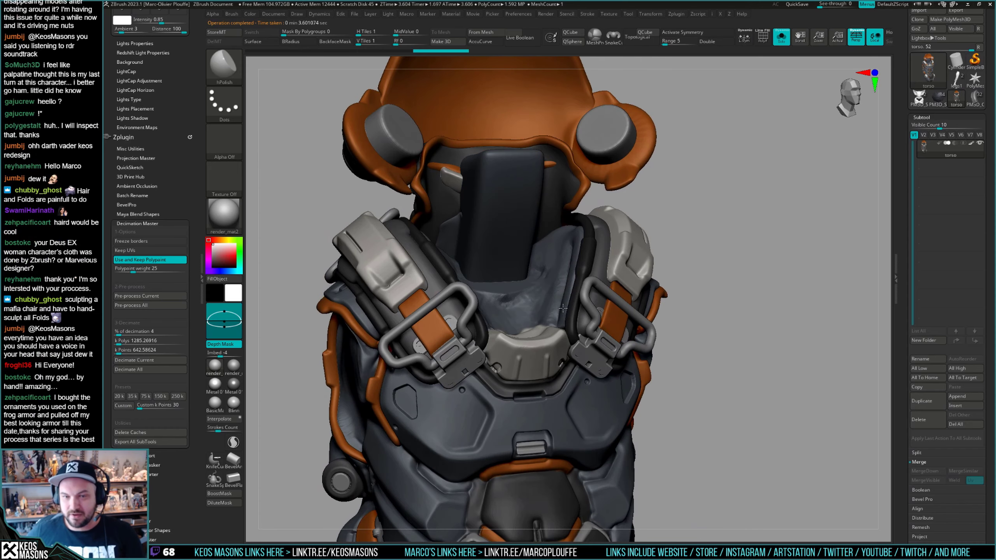
scroll(562, 309, down, 4)
mouse_move(924, 147)
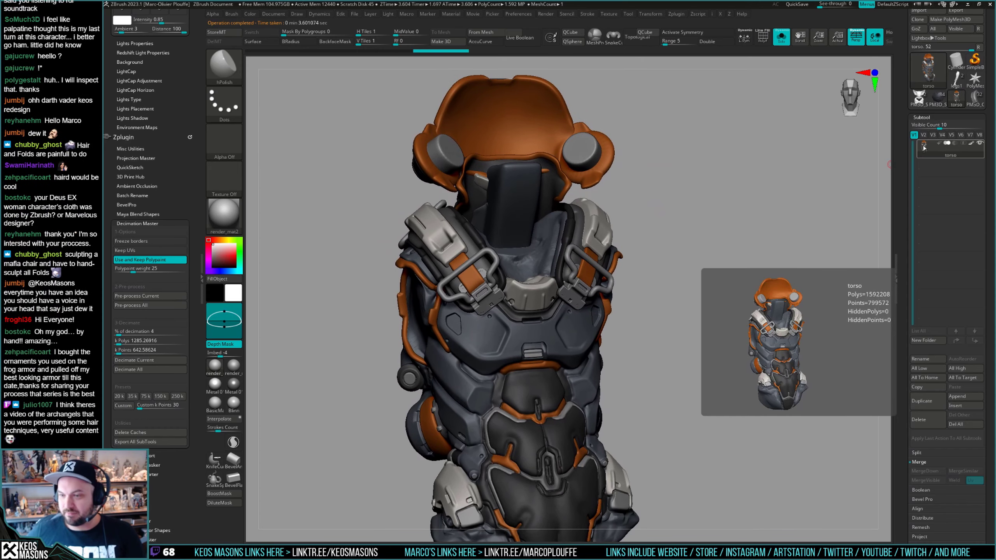
scroll(554, 303, up, 6)
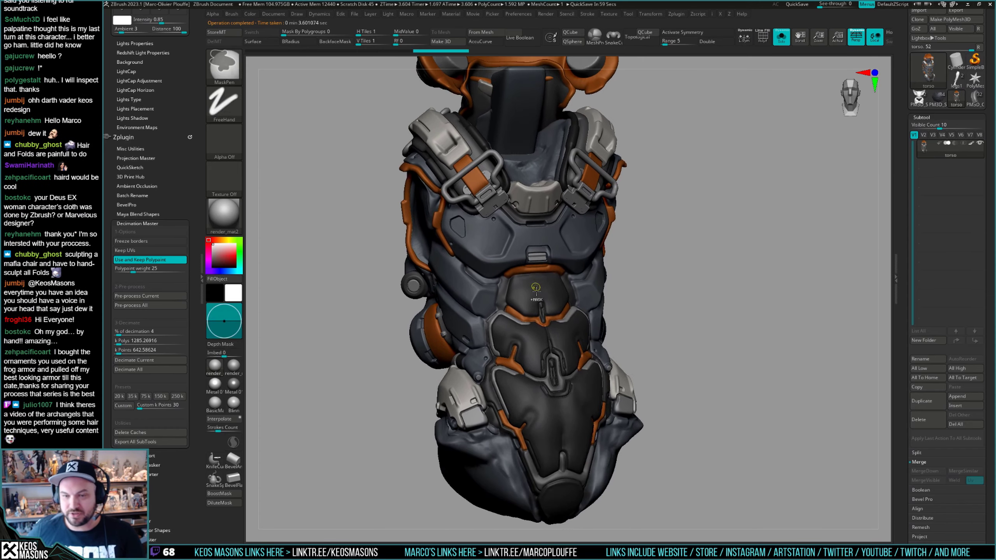
mouse_move(554, 303)
right_down()
mouse_move(526, 411)
mouse_move(485, 321)
mouse_move(518, 305)
mouse_move(486, 325)
mouse_move(490, 309)
mouse_move(474, 334)
mouse_move(511, 345)
mouse_move(490, 335)
mouse_move(500, 320)
mouse_move(491, 241)
mouse_move(513, 297)
mouse_move(542, 307)
mouse_move(542, 358)
mouse_move(535, 283)
mouse_move(530, 342)
right_up()
key(shift+f)
key(shift+f)
key(shift+f)
key(shift+f)
key(ctrl)
key(shift+f)
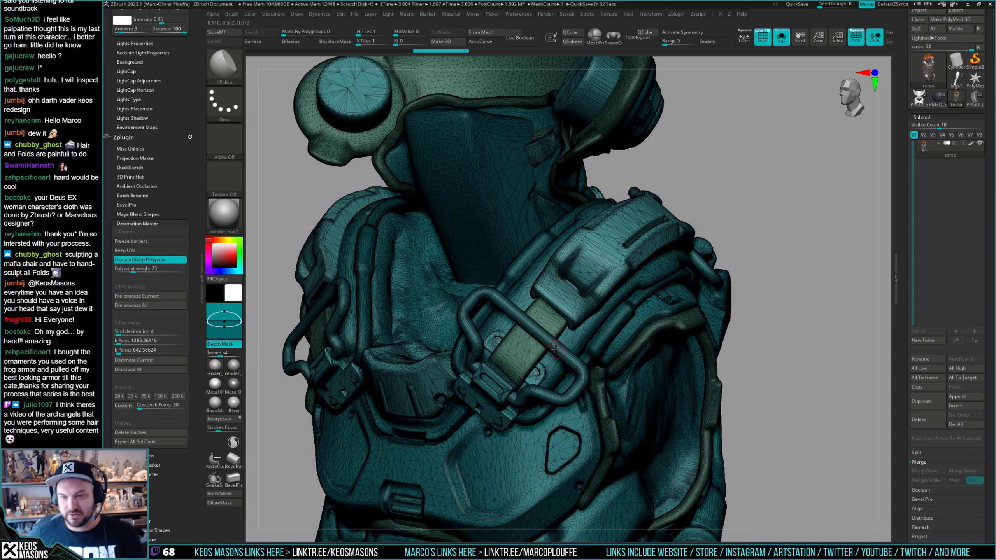
mouse_move(564, 420)
alt+right_down()
mouse_move(555, 334)
mouse_move(545, 415)
mouse_move(537, 404)
alt+right_up()
key(shift+f)
mouse_move(927, 150)
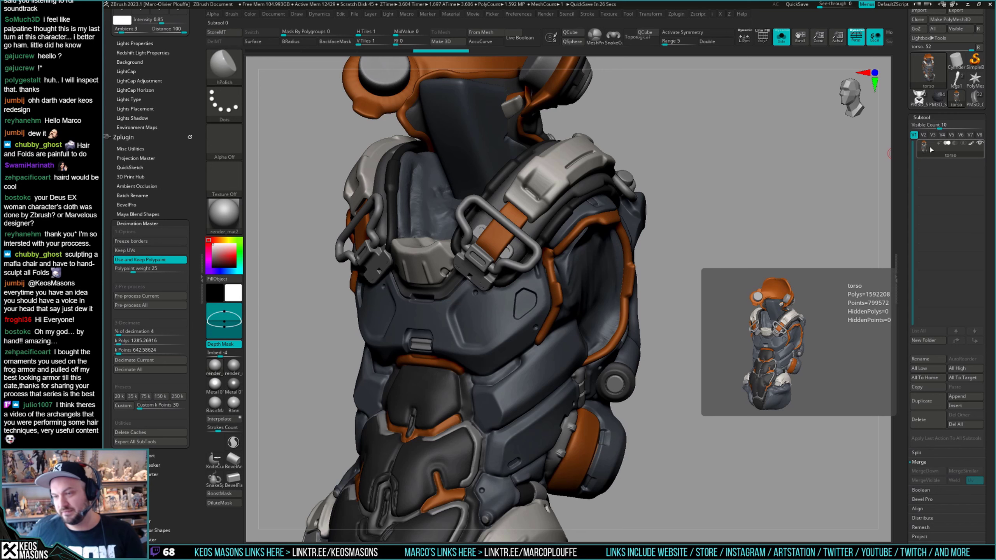
alt+right_drag(529, 290, 526, 310)
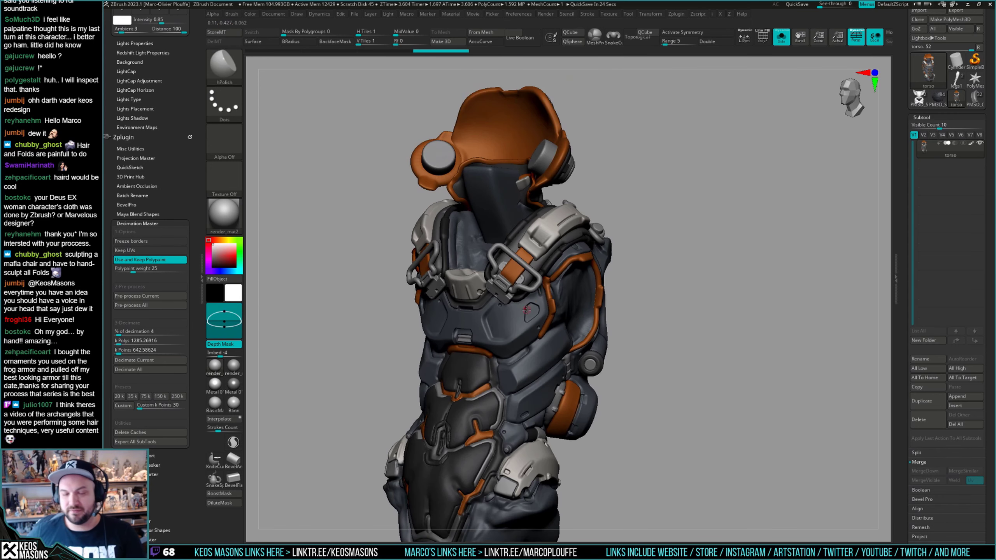
Decimate the torso again at 3.5 percent and check its polygon count.
click(153, 340)
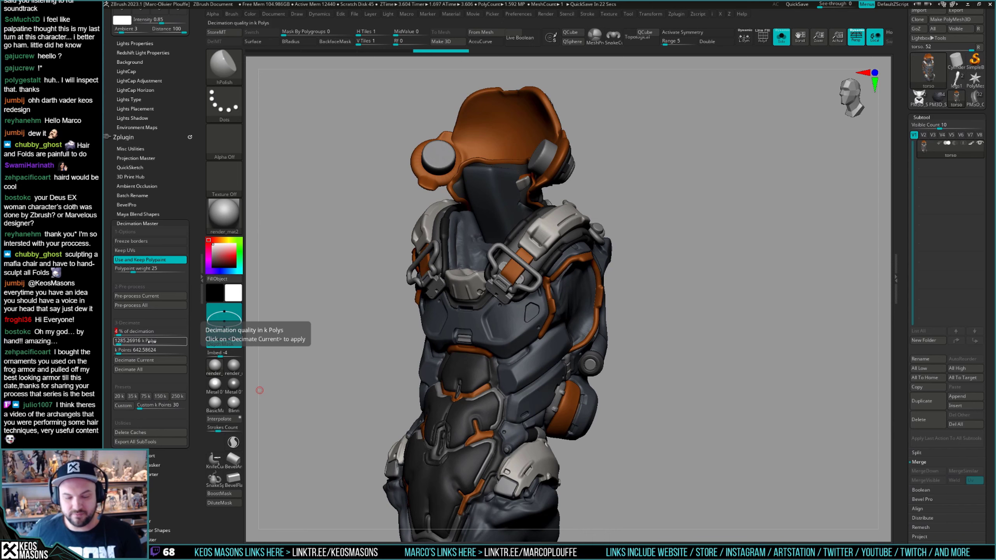
ctrl+right_drag(382, 292, 495, 280)
key(shift+f)
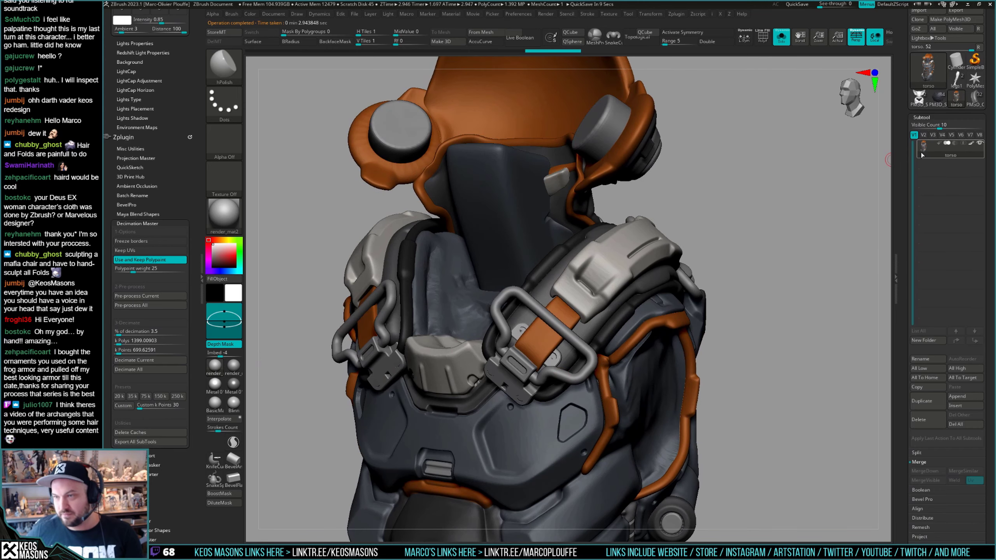
mouse_move(922, 155)
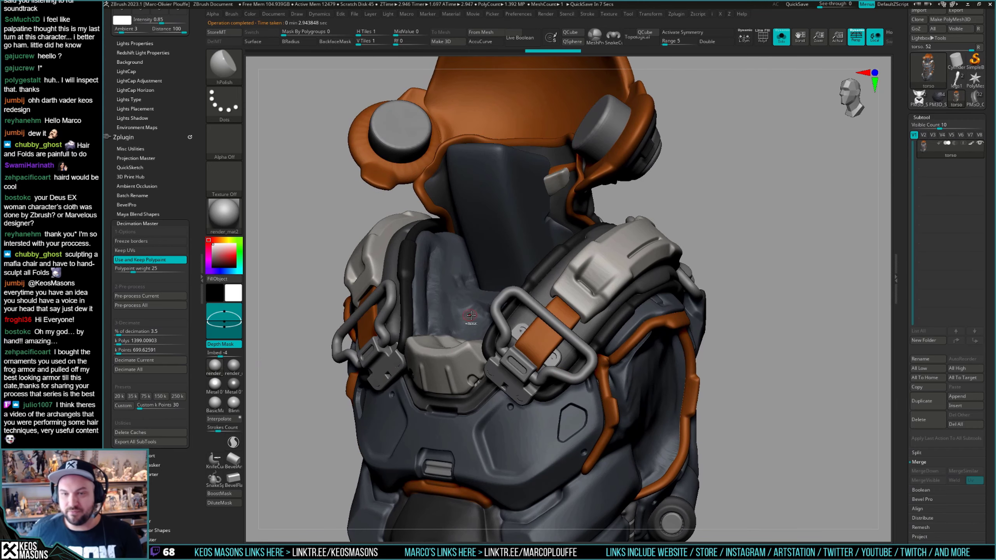
Display the torso's wireframe, duplicate the decimated subtool, and return one copy to the previous decimation for comparison.
key(f)
key(shift+f)
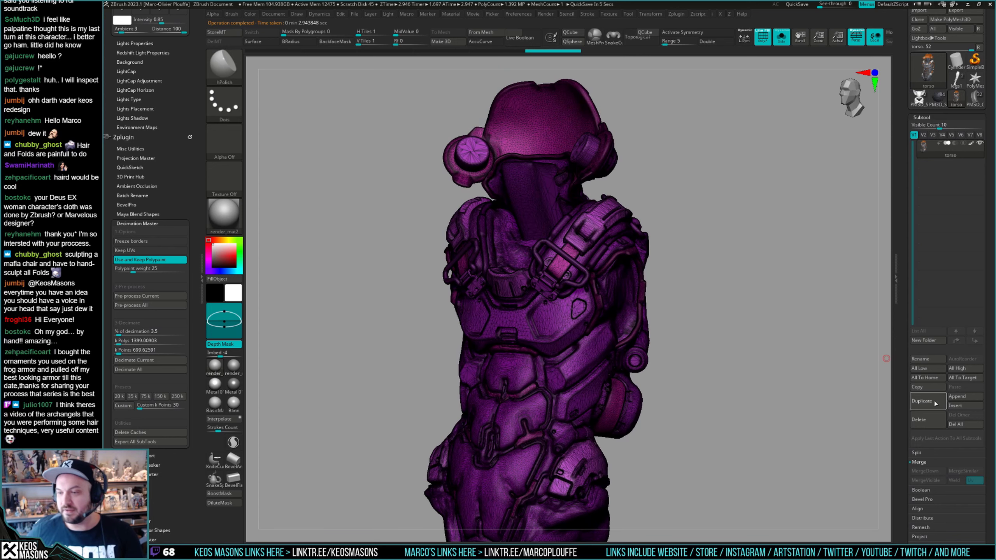
shift+drag(753, 240, 780, 239)
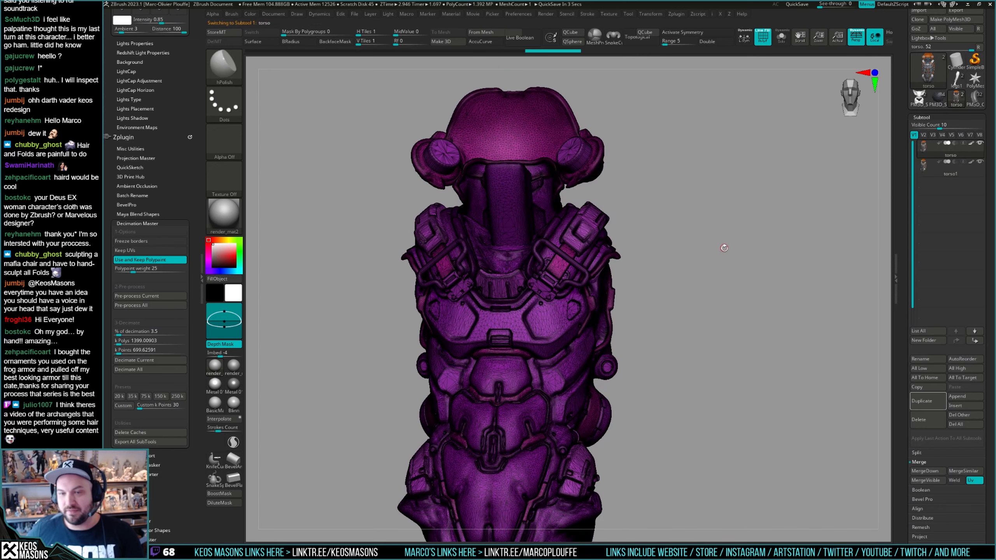
click(718, 248)
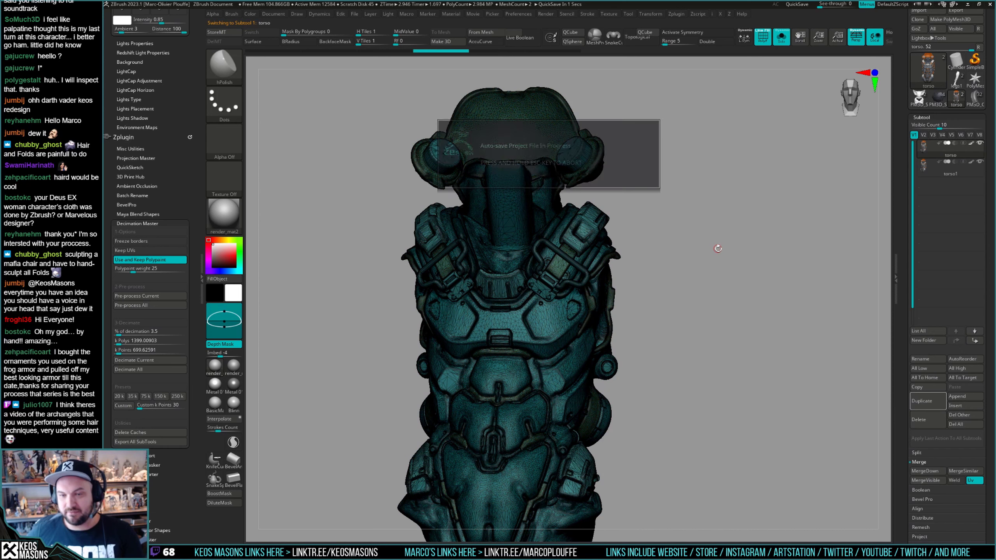
Undo the torso copy back to its undecimated high-poly mesh and turn off the wireframe display.
key(ctrl+z)
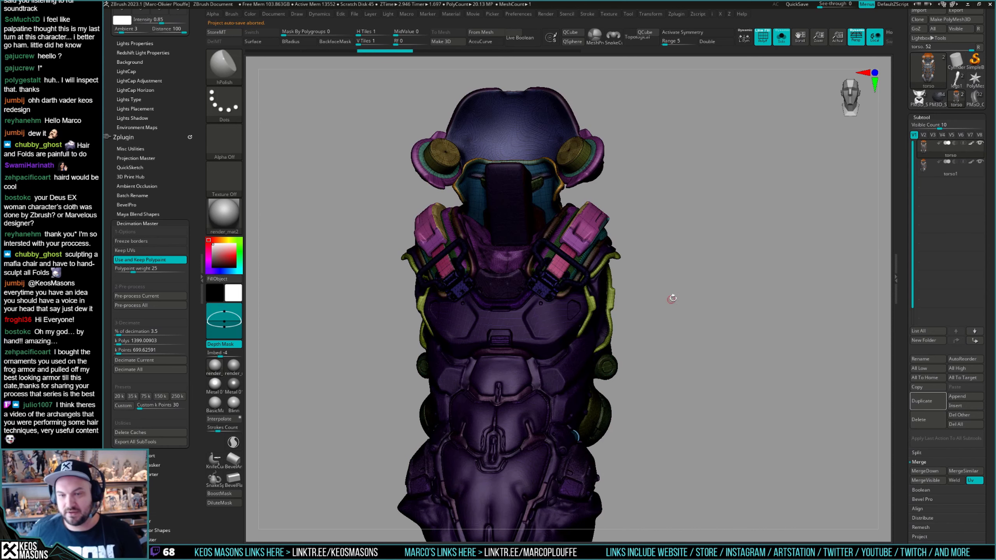
key(shift+f)
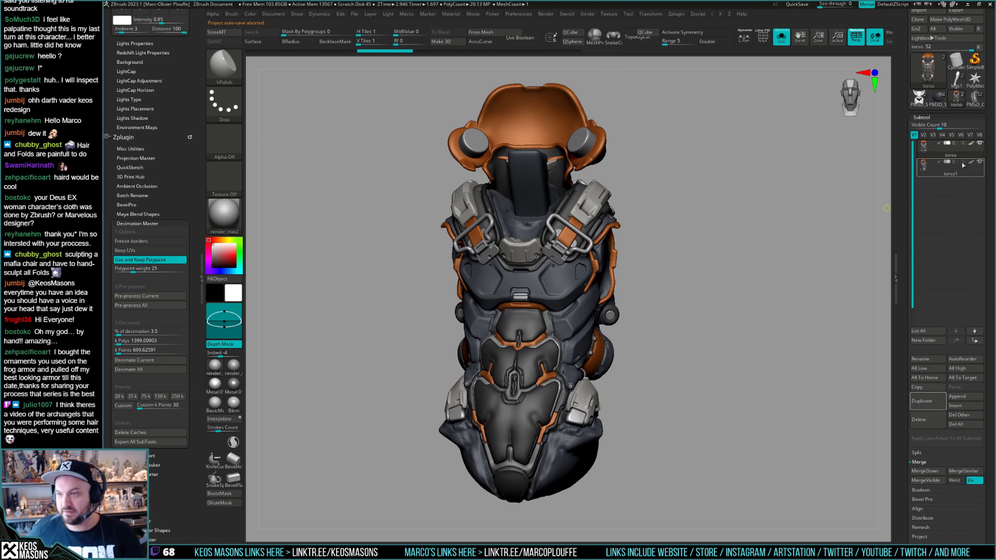
key(ctrl+shift+z)
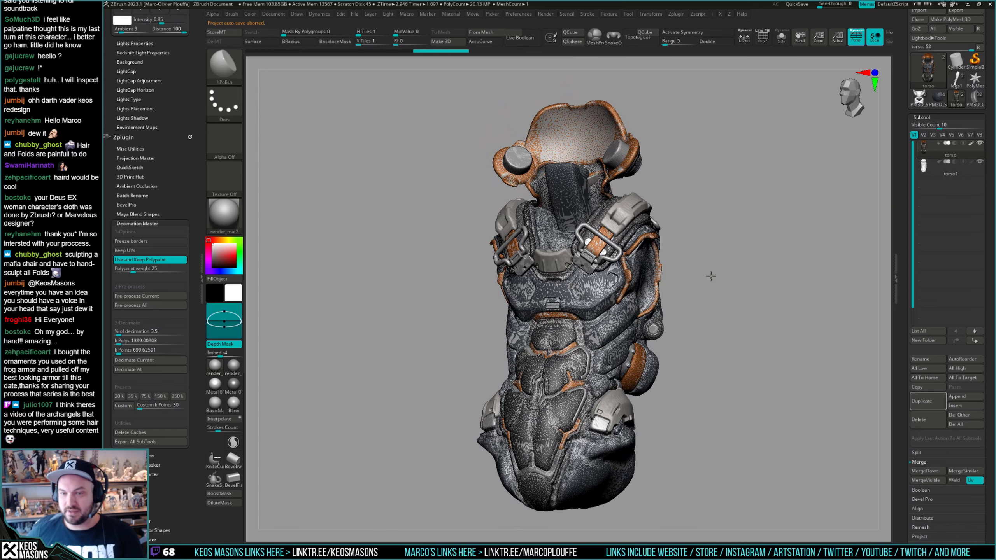
Examine the decimated torso's shoulder-strap buckle with the wireframe on and off, and test smoothing beside its small stud detail.
click(932, 171)
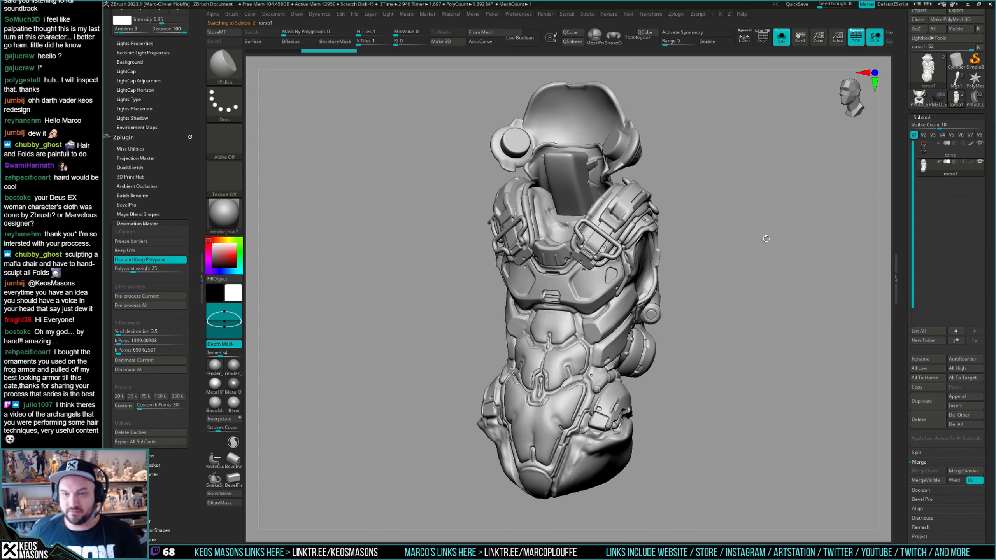
mouse_move(766, 238)
alt+right_down()
mouse_move(564, 318)
mouse_move(574, 340)
mouse_move(603, 318)
mouse_move(577, 370)
alt+right_up()
key(shift+f)
key(shift+f)
right_click(564, 362)
key(shift+f)
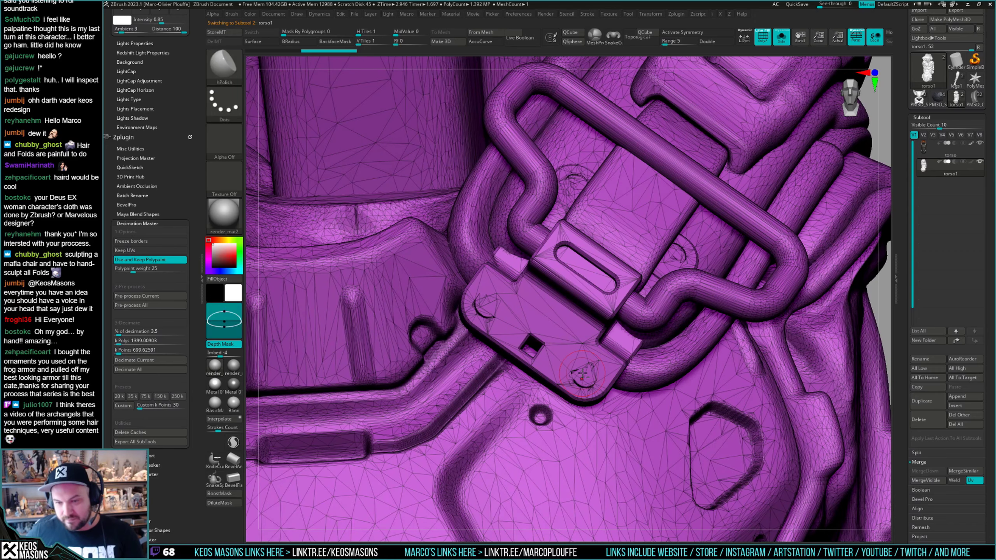
key(shift+f)
shift+drag(582, 371, 585, 368)
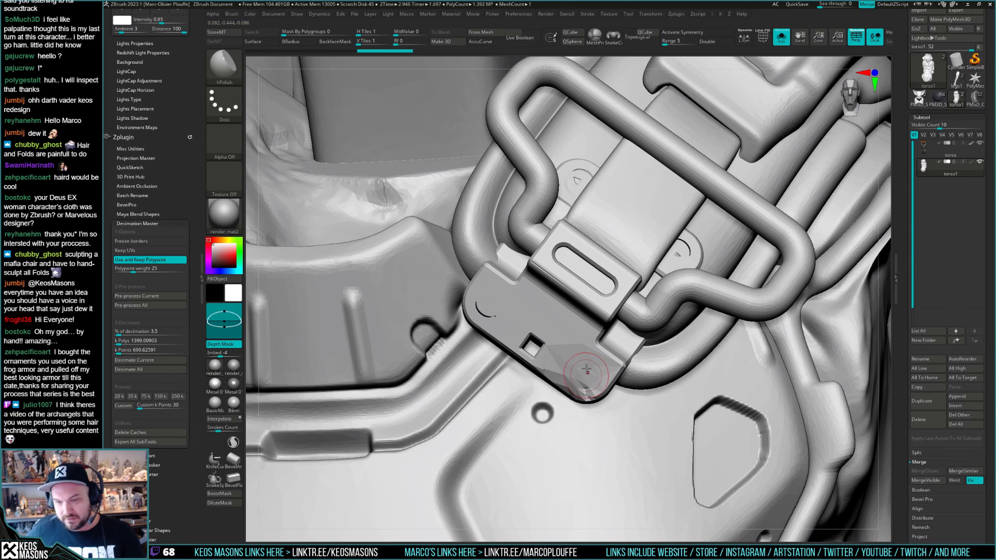
key(ctrl+z)
right_drag(617, 319, 642, 311)
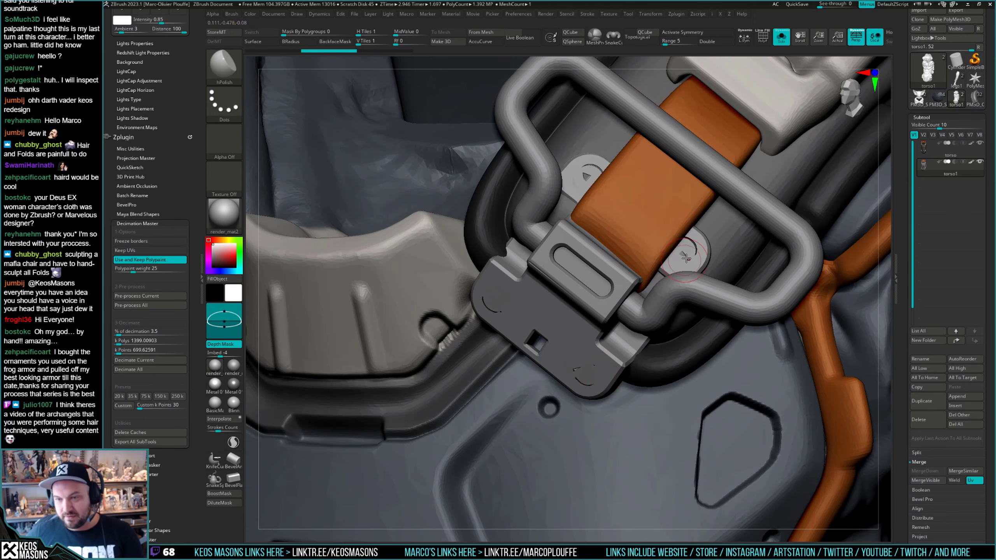
mouse_move(685, 258)
ctrl+right_down()
mouse_move(606, 316)
mouse_move(600, 300)
ctrl+right_up()
alt+right_drag(592, 257, 578, 312)
mouse_move(556, 239)
ctrl+right_down()
mouse_move(570, 313)
mouse_move(608, 275)
ctrl+right_up()
key(shift+f)
key(shift+f)
key(w)
ctrl+drag(590, 286, 615, 231)
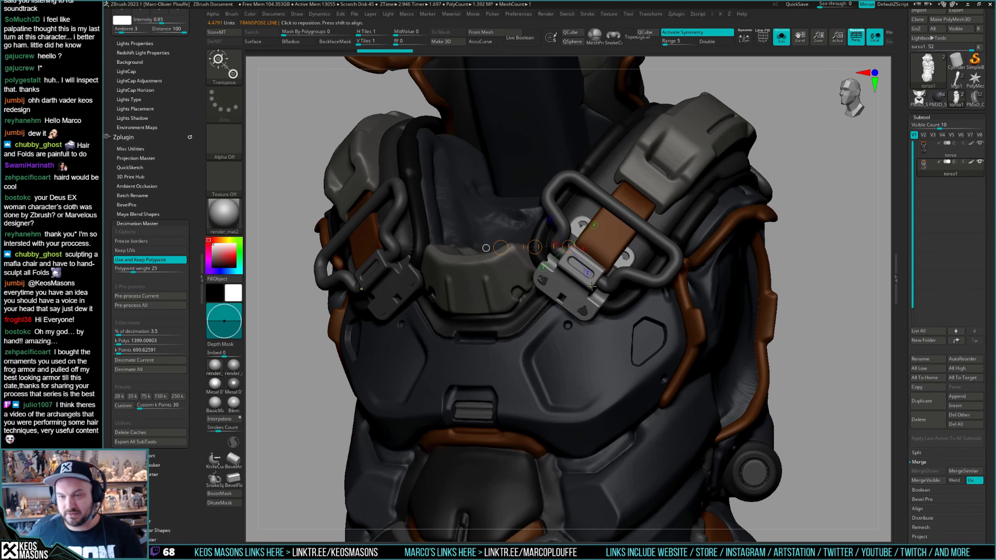
ctrl+drag(591, 287, 616, 232)
key(q)
mouse_move(486, 353)
shift+right_down()
mouse_move(505, 386)
mouse_move(507, 356)
mouse_move(493, 337)
shift+right_up()
ctrl+drag(727, 291, 733, 341)
Apply Mirror And Weld to both the decimated torso and its high-poly copy.
ctrl+right_drag(734, 344, 688, 291)
alt+right_drag(689, 330, 719, 322)
key(space)
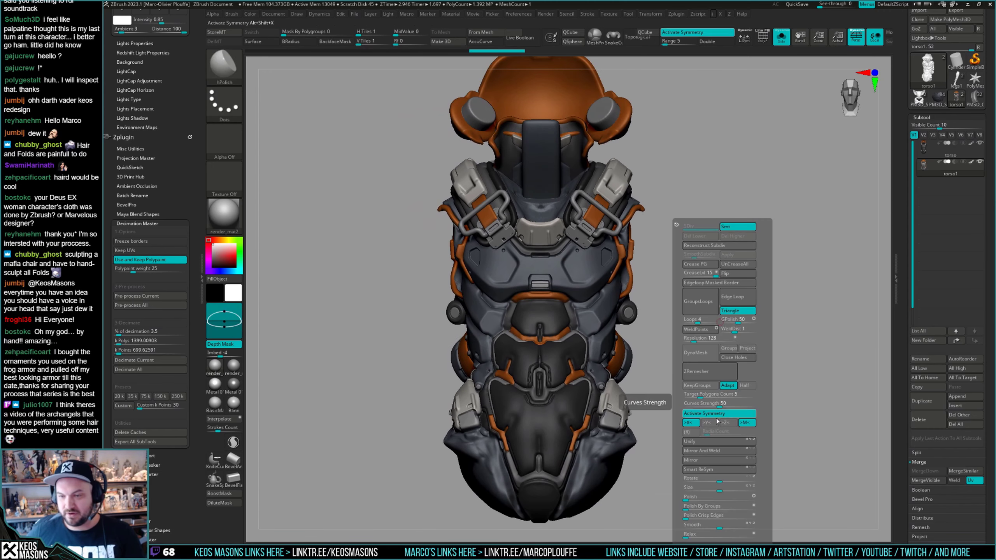
click(710, 452)
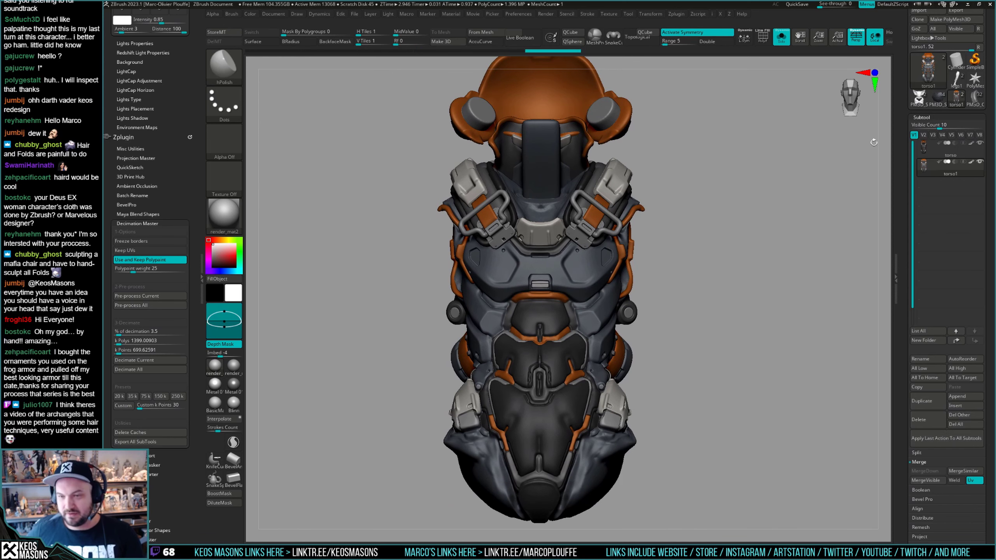
key(space)
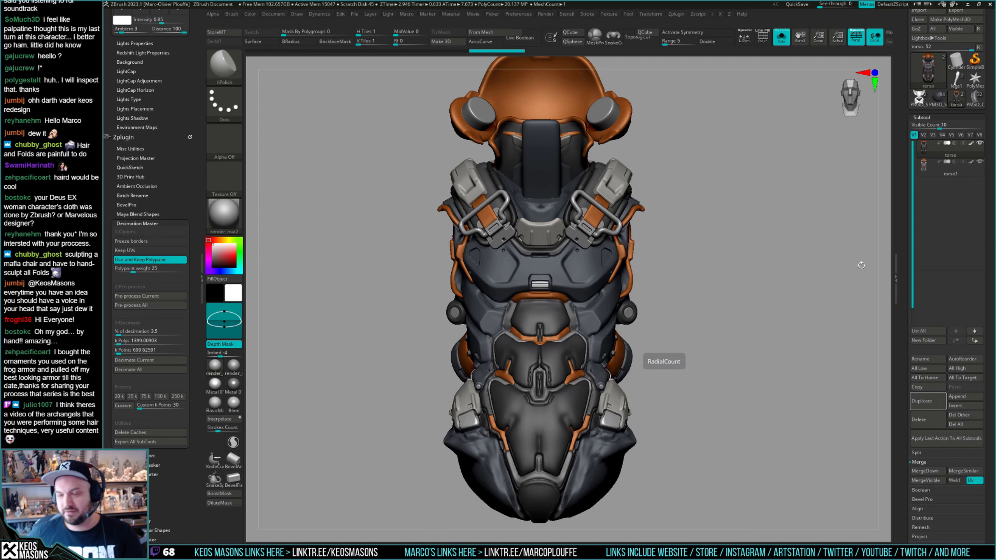
Isolate the shoulder-strap buckle plates on the decimated torso with symmetric topology masking and hide them.
click(932, 173)
alt+right_drag(595, 250, 552, 314)
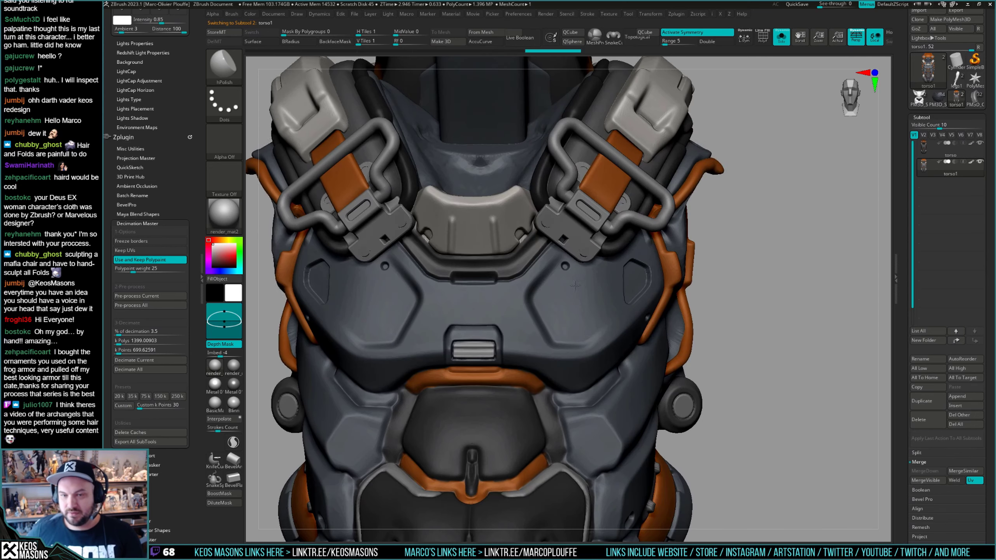
key(shift+f)
mouse_move(600, 291)
right_down()
mouse_move(548, 282)
mouse_move(592, 294)
right_up()
key(shift+f)
key(w)
click(600, 295)
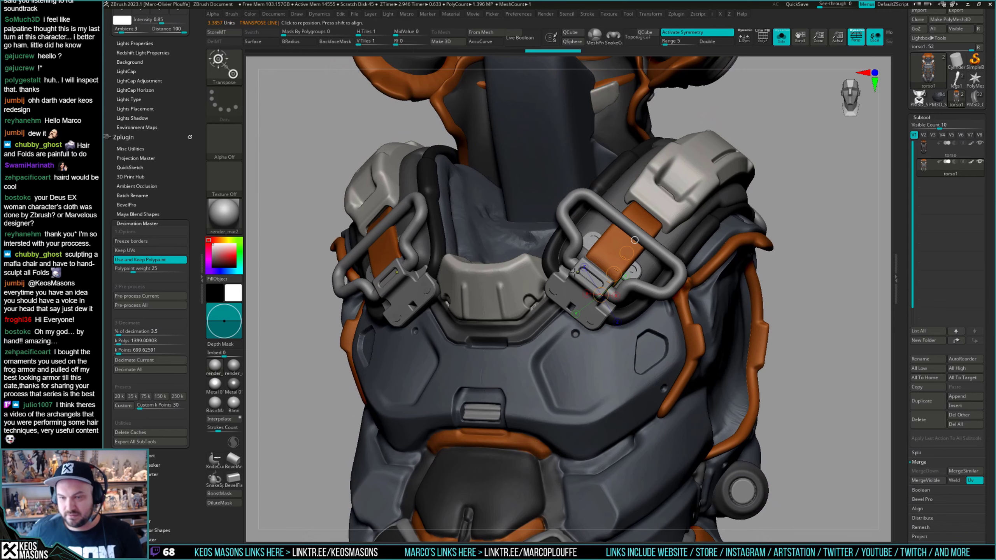
ctrl+click(609, 243)
key(q)
Mask the remaining buckle pieces inside the strap loops and behind the orange straps, and hide them.
mouse_move(745, 283)
ctrl+right_down()
mouse_move(783, 331)
mouse_move(577, 314)
mouse_move(538, 254)
ctrl+right_up()
key(w)
drag(538, 254, 538, 224)
key(q)
ctrl+right_drag(574, 284, 539, 266)
key(w)
ctrl+drag(547, 228, 542, 265)
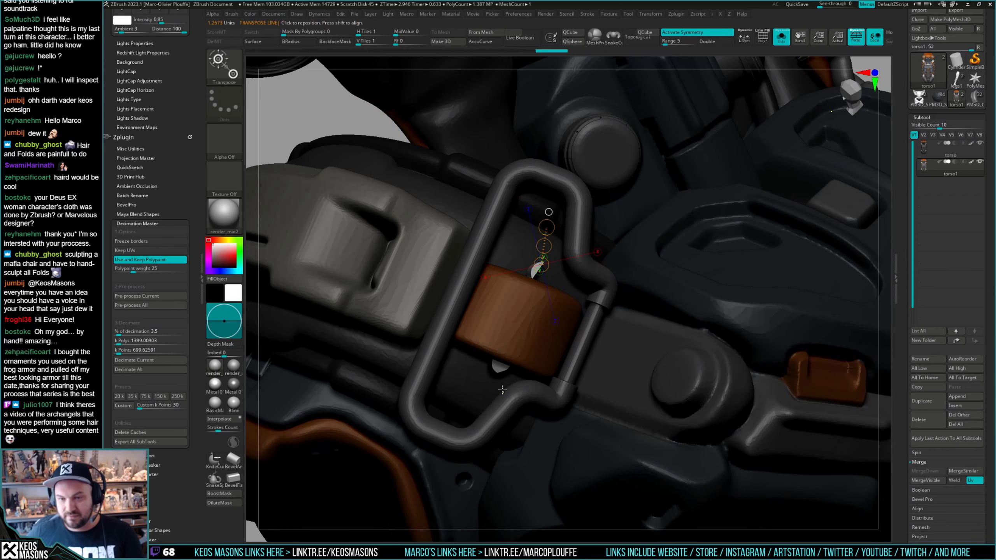
key(q)
ctrl+right_drag(508, 397, 486, 364)
ctrl+right_drag(487, 364, 430, 275)
key(w)
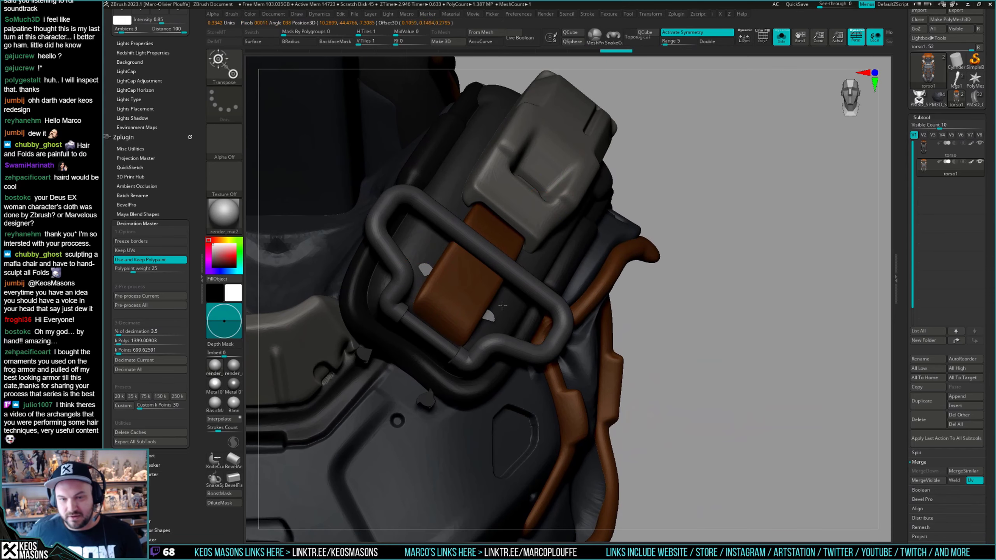
Clear the mask, then isolate and hide the leftover buckle corner fragments beside the collar plate and upper chest.
key(q)
ctrl+drag(697, 314, 721, 337)
right_drag(604, 326, 472, 310)
key(w)
ctrl+click(464, 307)
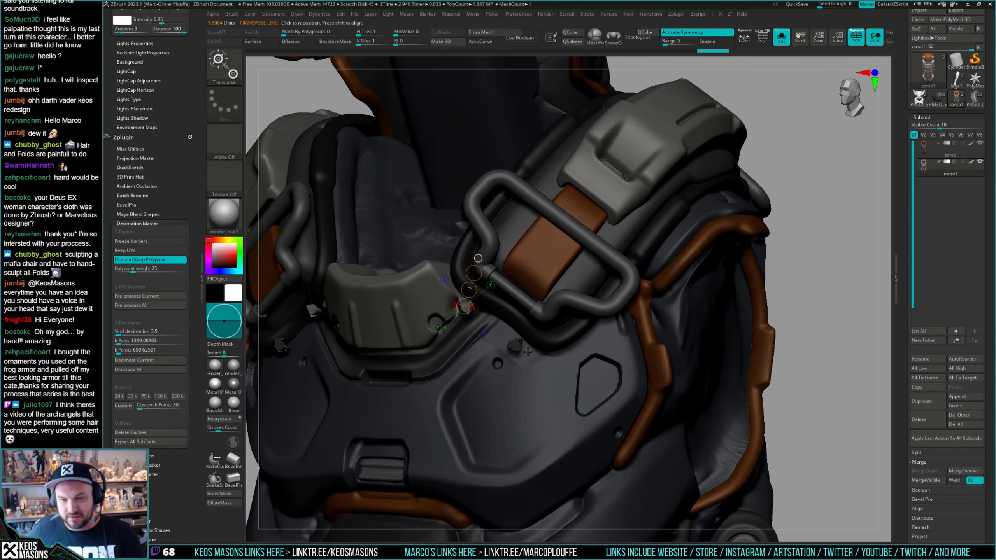
key(q)
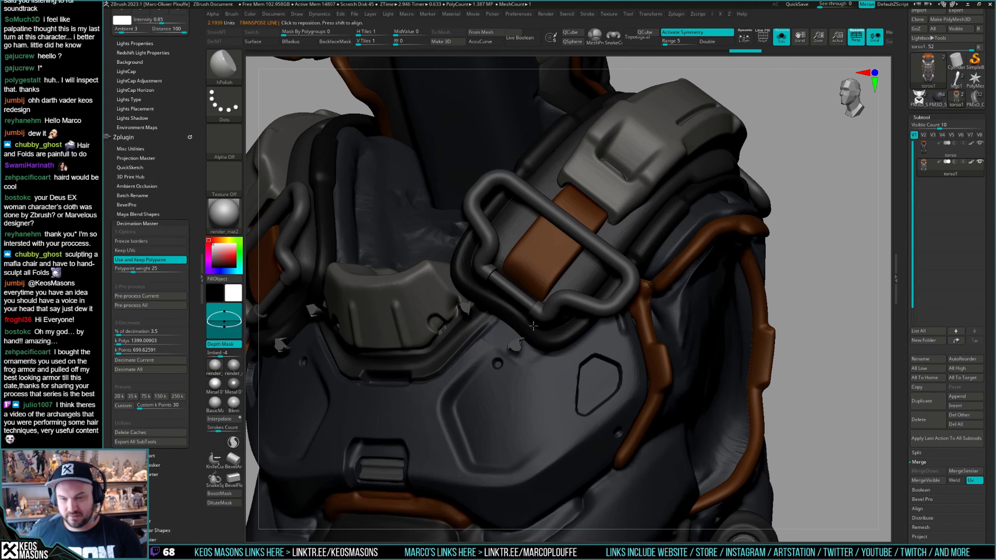
Try smoothing the decimated clip plate on the helmet, undo the stroke and check its wireframe.
mouse_move(533, 326)
ctrl+right_down()
mouse_move(576, 279)
mouse_move(678, 278)
mouse_move(561, 253)
mouse_move(508, 164)
mouse_move(478, 286)
mouse_move(478, 268)
ctrl+right_up()
key(shift+f)
key(shift+f)
key(space)
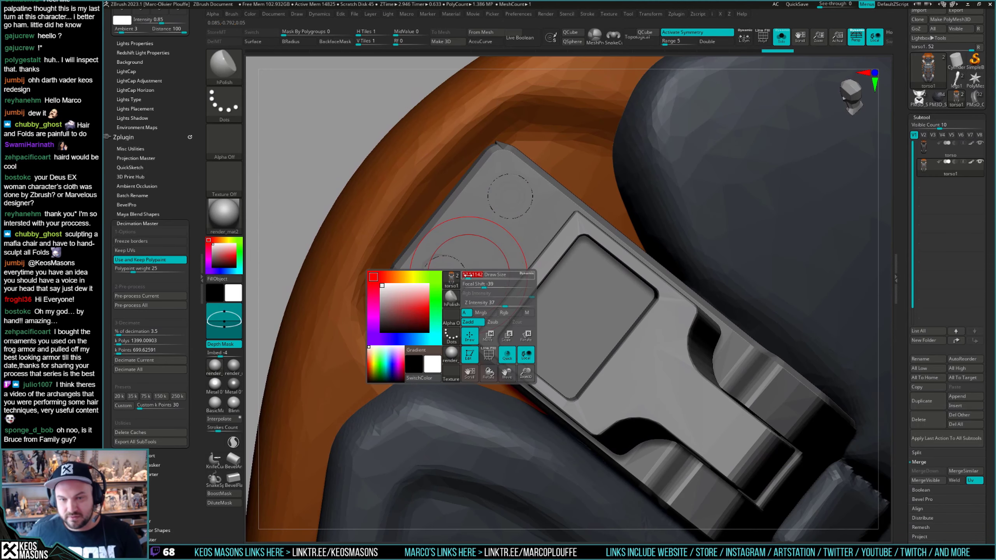
key(shift)
key(ctrl+z)
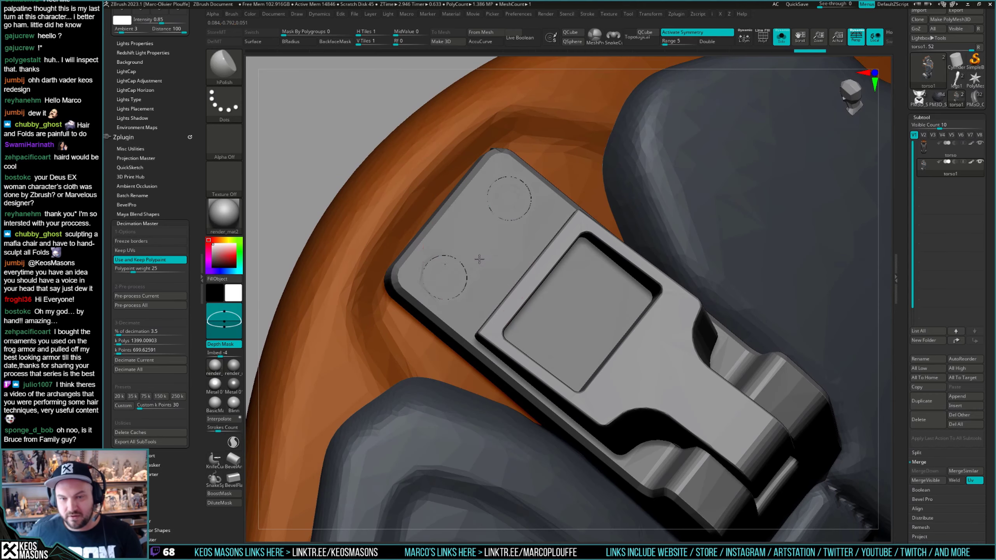
key(shift+f)
key(shift+f)
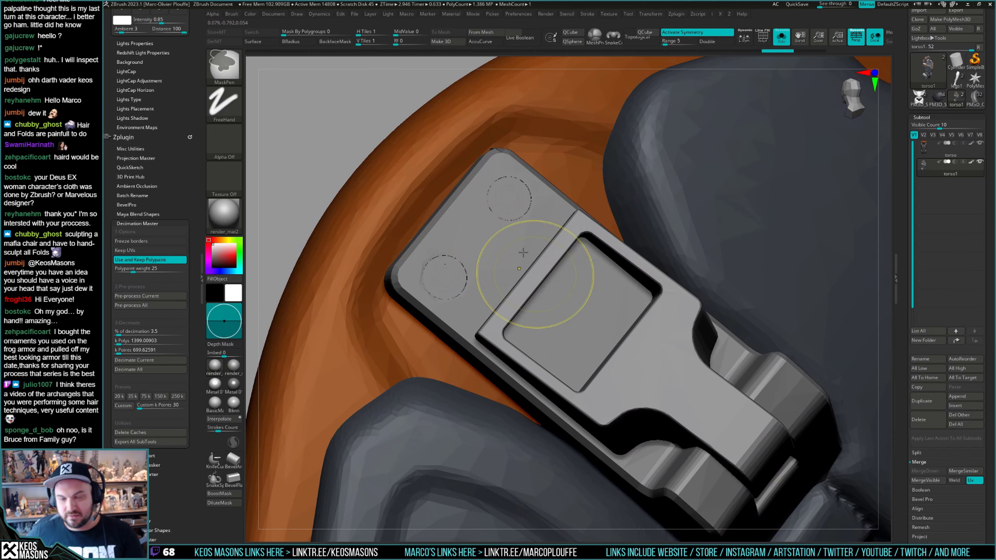
Isolate the clip plates on the back of the helmet with topology masking and hide them.
mouse_move(504, 266)
ctrl+right_down()
mouse_move(544, 270)
mouse_move(562, 245)
mouse_move(667, 234)
mouse_move(562, 243)
mouse_move(584, 231)
ctrl+right_up()
key(shift+f)
key(shift+f)
key(w)
ctrl+drag(588, 230, 624, 231)
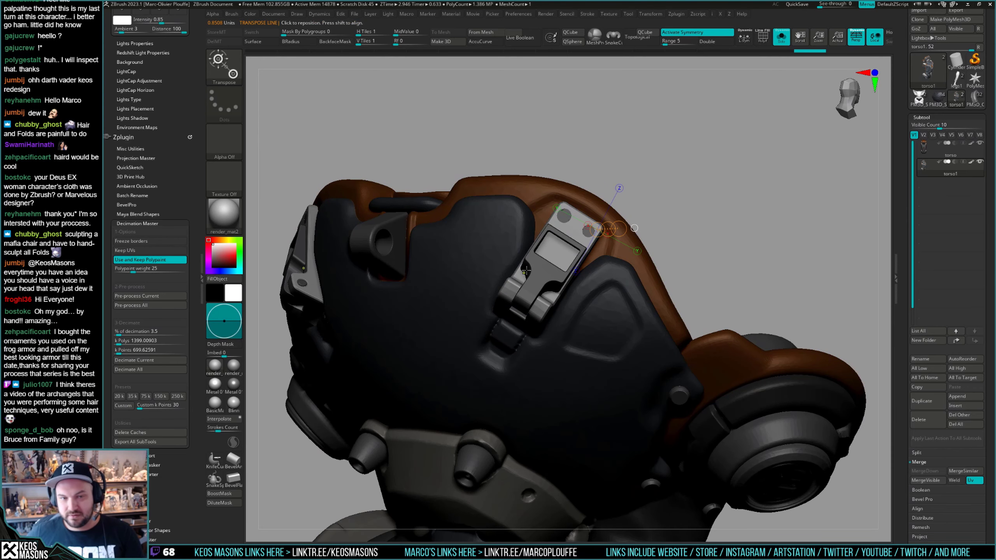
drag(562, 220, 576, 200)
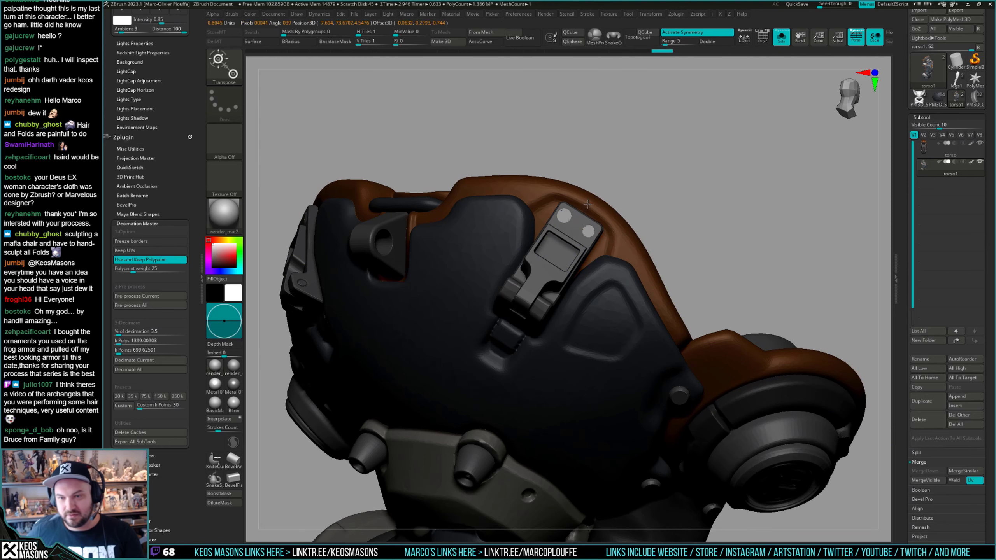
key(q)
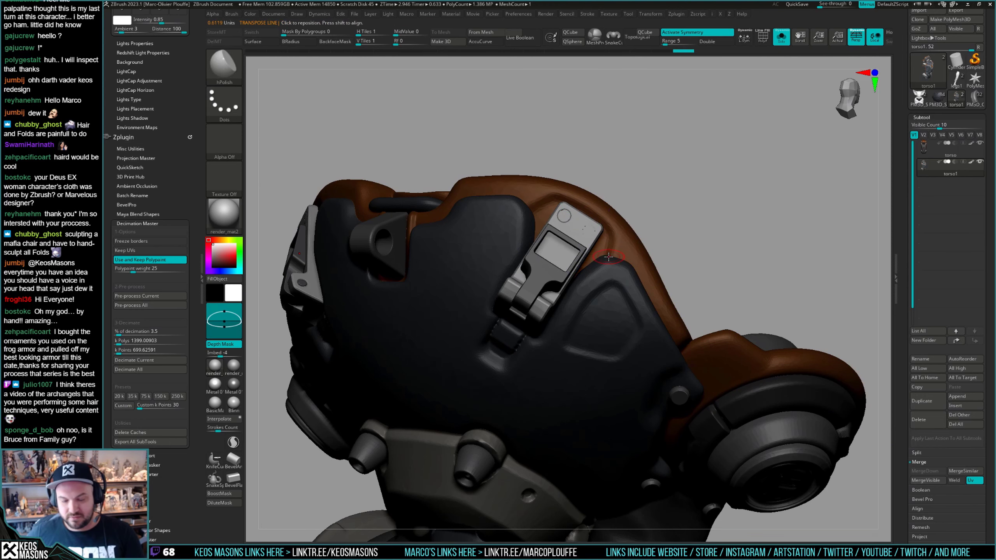
Mask and hide the small stud rings left over from the helmet clips.
ctrl+right_drag(575, 215, 602, 250)
key(w)
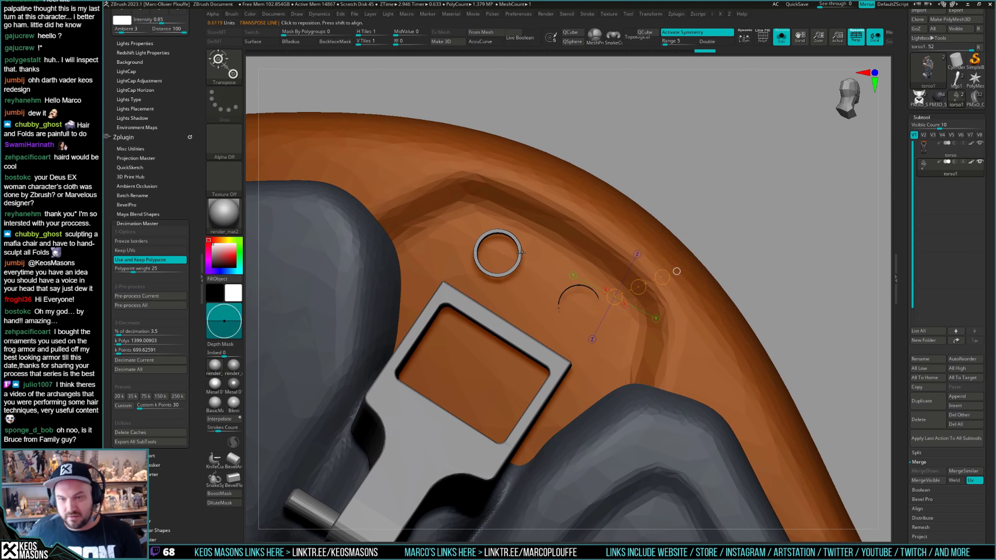
right_drag(579, 286, 575, 271)
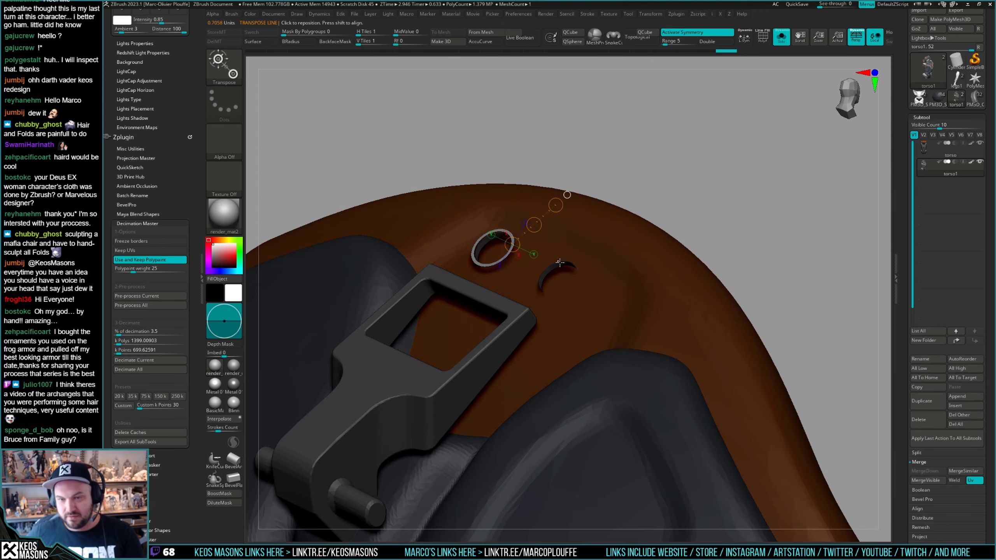
key(q)
ctrl+drag(653, 176, 666, 190)
key(w)
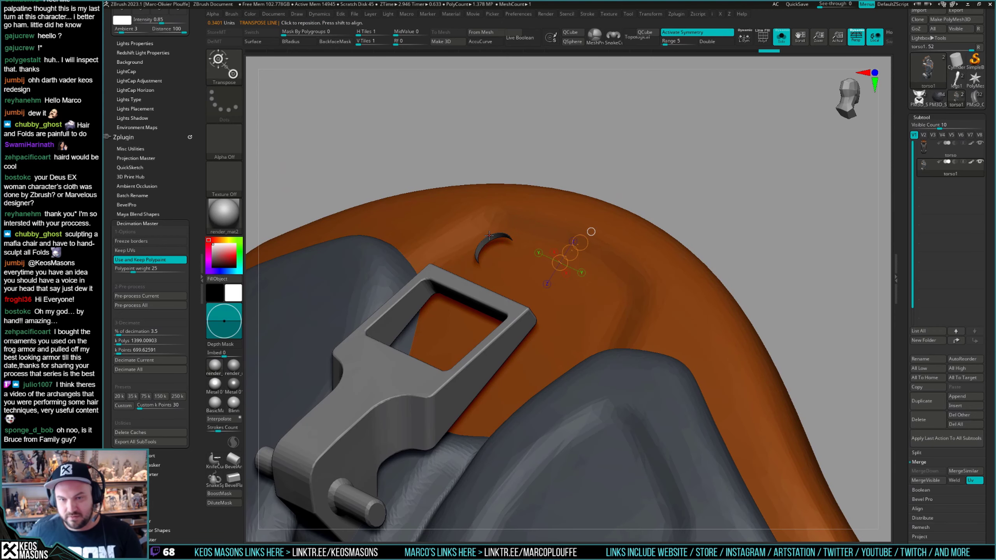
ctrl+drag(497, 206, 497, 207)
Check the rest of the torso for damaged parts and split the hidden buckles and clips into their own subtool.
key(q)
mouse_move(509, 265)
right_down()
mouse_move(515, 318)
mouse_move(523, 260)
mouse_move(527, 314)
mouse_move(491, 188)
mouse_move(528, 261)
right_up()
mouse_move(548, 232)
mouse_down()
mouse_move(610, 216)
mouse_move(567, 217)
mouse_up()
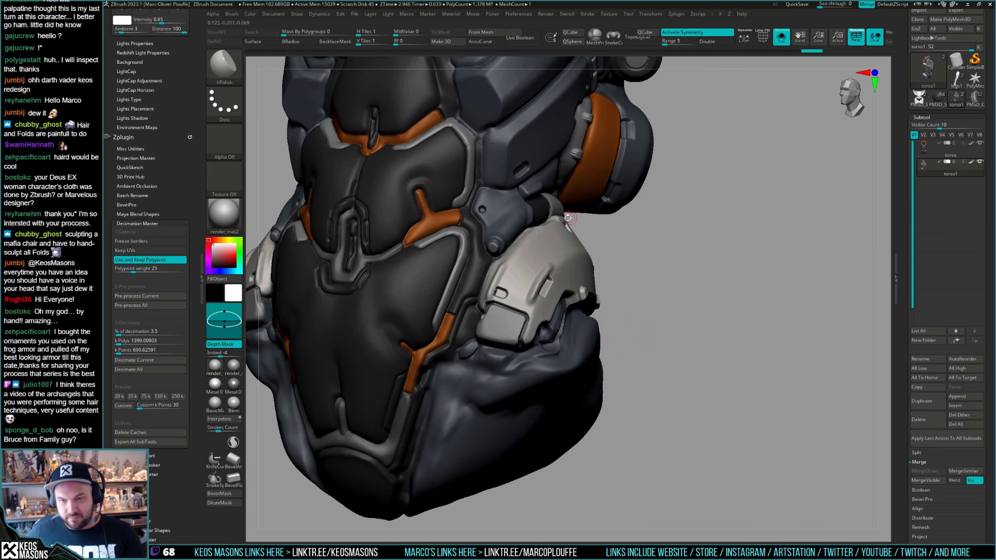
mouse_move(493, 233)
mouse_down()
mouse_move(518, 353)
mouse_move(533, 334)
mouse_up()
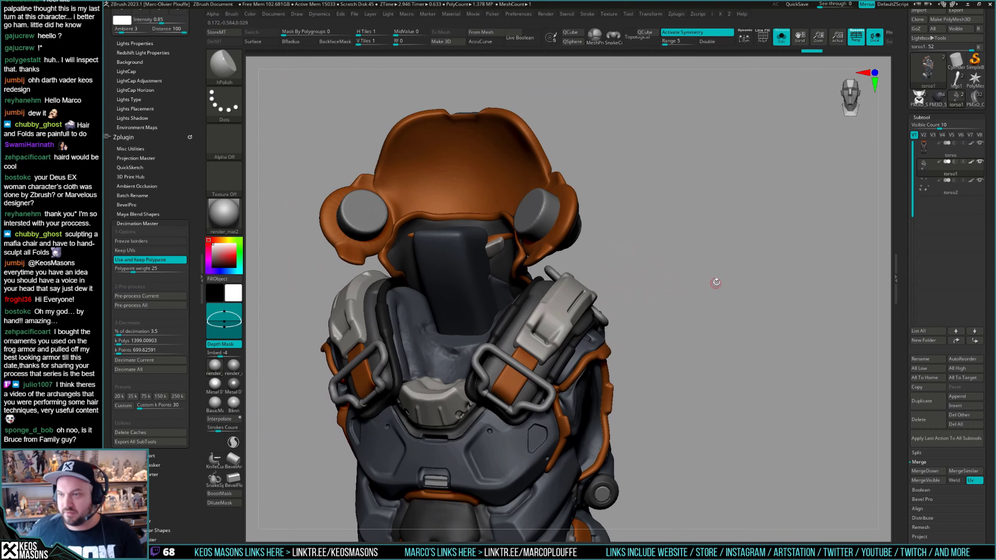
Examine the separated buckle and clip parts in the new subtool from several angles, with the wireframe on and off.
click(939, 187)
drag(696, 229, 572, 279)
key(shift+f)
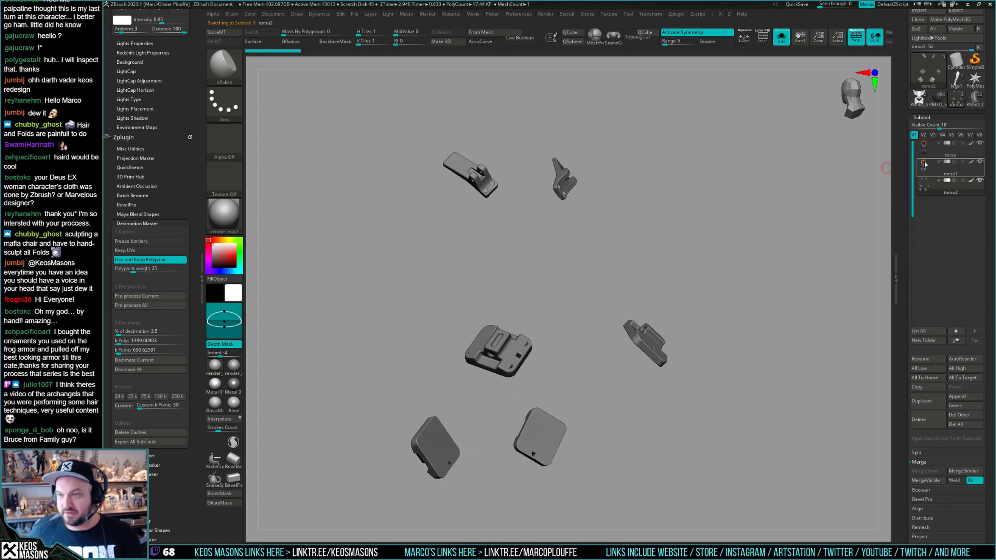
mouse_move(926, 151)
drag(551, 373, 521, 333)
key(shift+f)
key(shift+f)
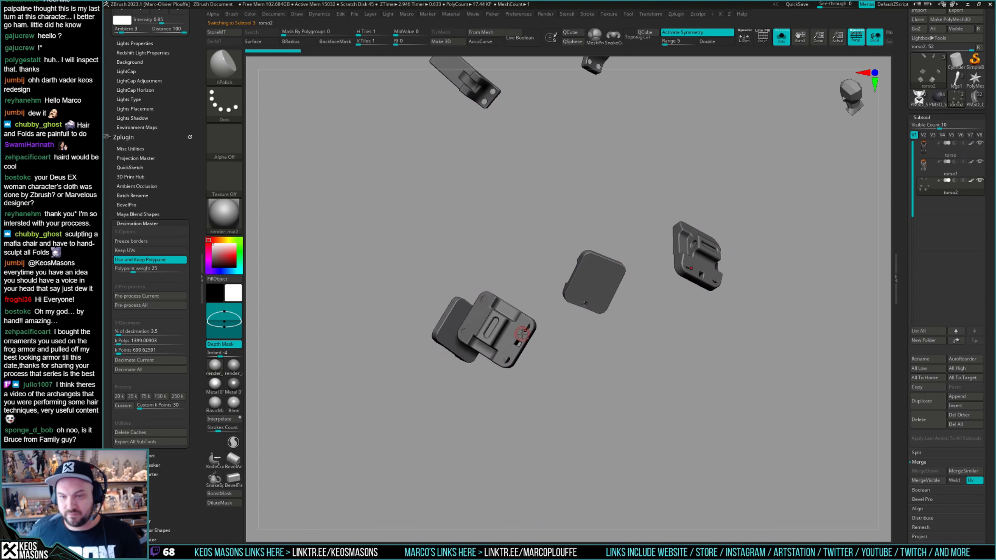
drag(592, 290, 607, 269)
Hide the helmet clips on the full-resolution torso subtool by isolating their polygroup and inverting the visibility.
click(929, 149)
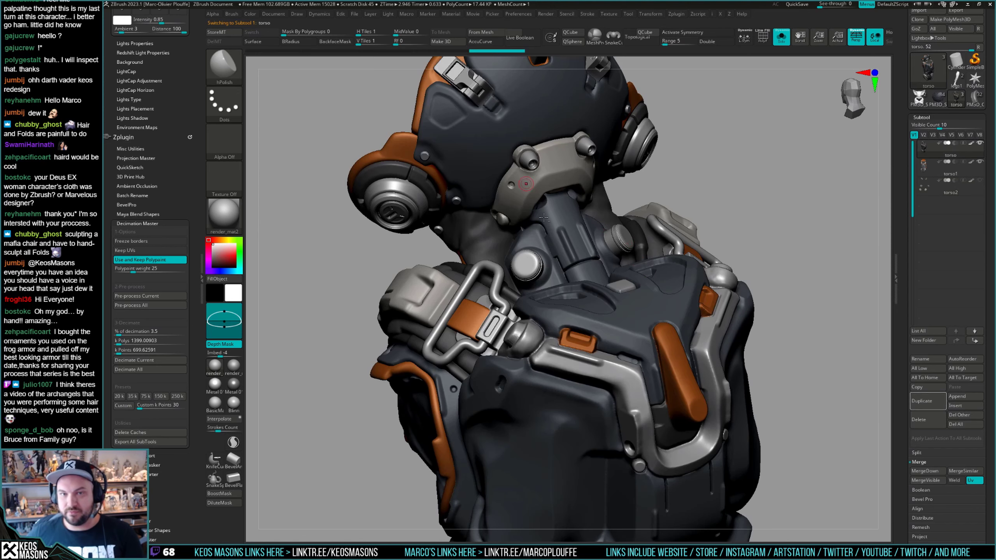
drag(543, 217, 517, 290)
key(shift+f)
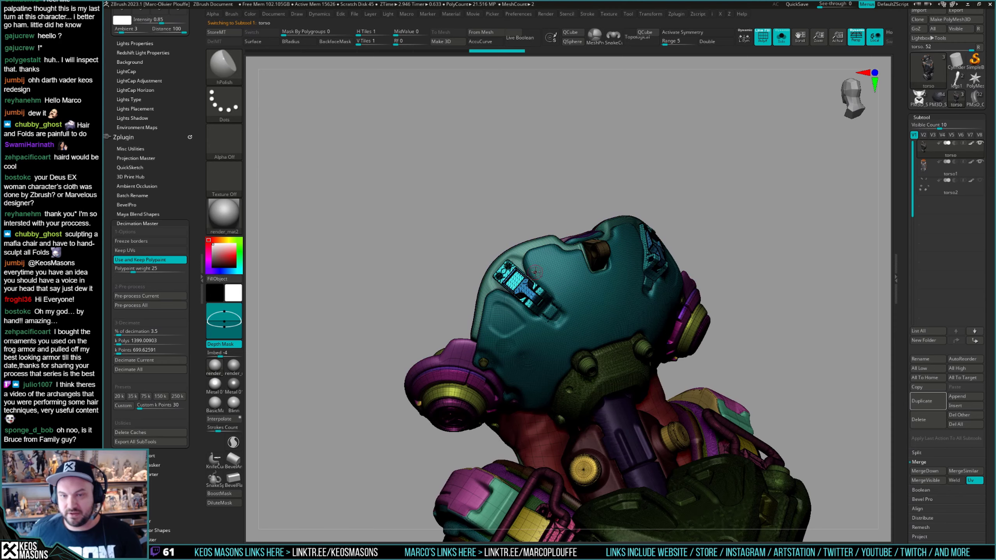
key(shift+f)
mouse_move(535, 272)
ctrl+right_down()
mouse_move(536, 306)
mouse_move(476, 276)
ctrl+right_up()
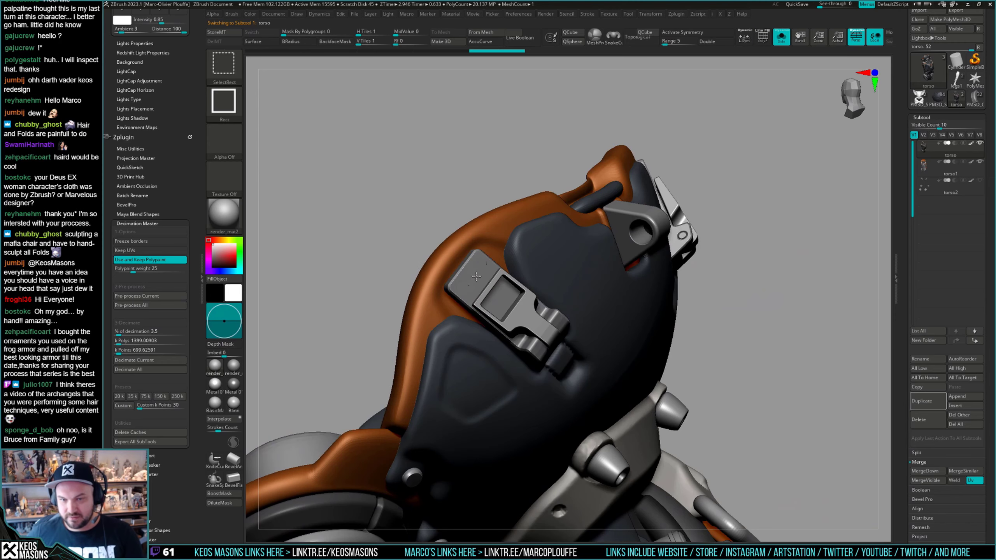
ctrl+shift+click(488, 271)
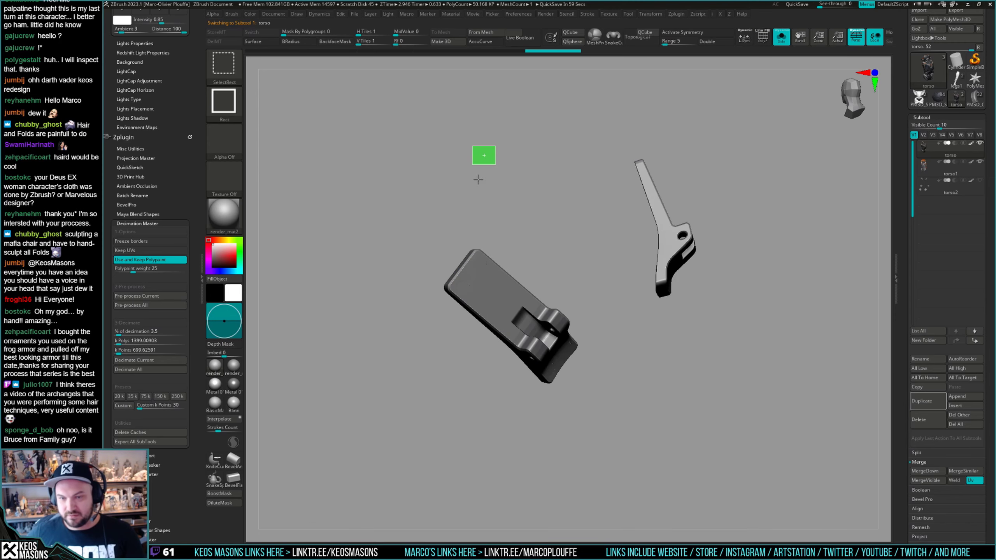
ctrl+shift+click(482, 296)
Hide the strap buckles on the front and back of the shoulders and split all hidden parts into their own subtool.
ctrl+right_drag(495, 336, 490, 192)
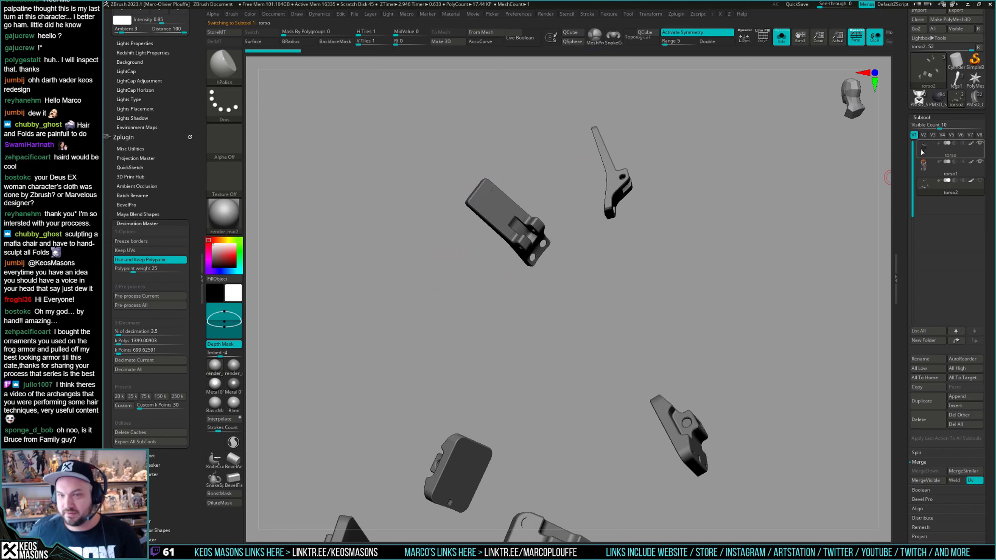
mouse_move(599, 256)
right_down()
mouse_move(510, 308)
mouse_move(547, 228)
right_up()
key(shift+f)
key(shift+f)
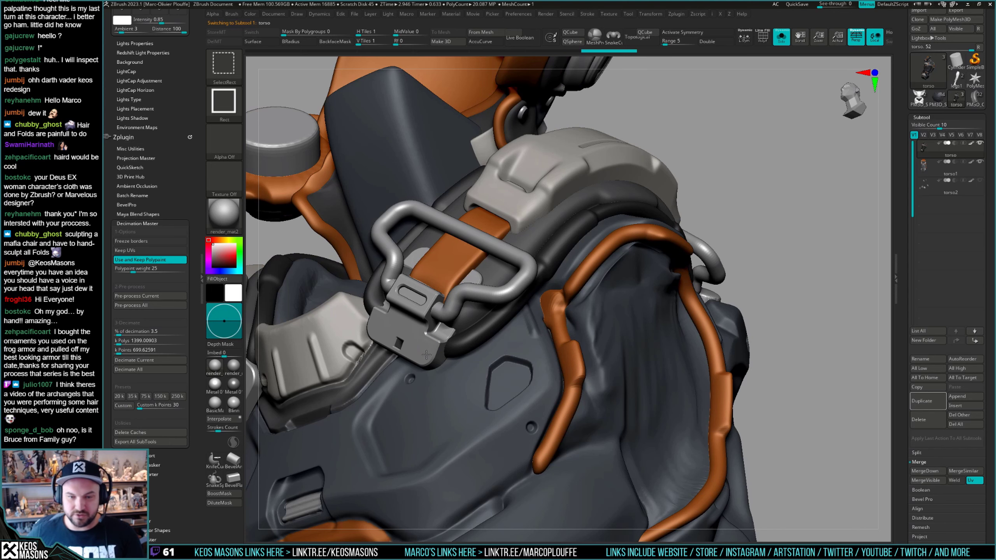
ctrl+alt+shift+click(426, 355)
mouse_move(485, 385)
ctrl+right_down()
mouse_move(476, 314)
mouse_move(623, 347)
mouse_move(559, 310)
ctrl+right_up()
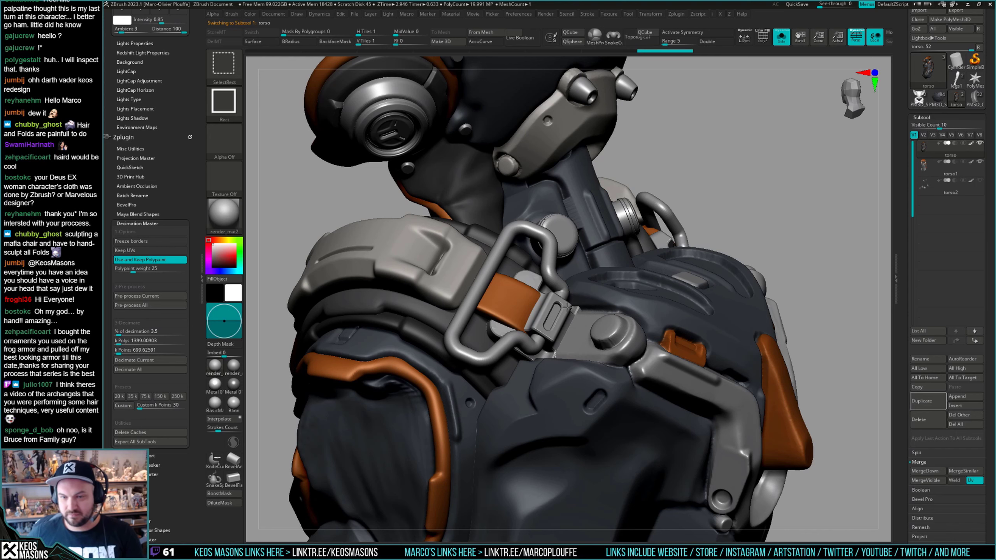
ctrl+alt+shift+click(567, 308)
mouse_move(565, 308)
ctrl+right_down()
mouse_move(547, 279)
mouse_move(510, 323)
mouse_move(662, 322)
ctrl+right_up()
key(ctrl)
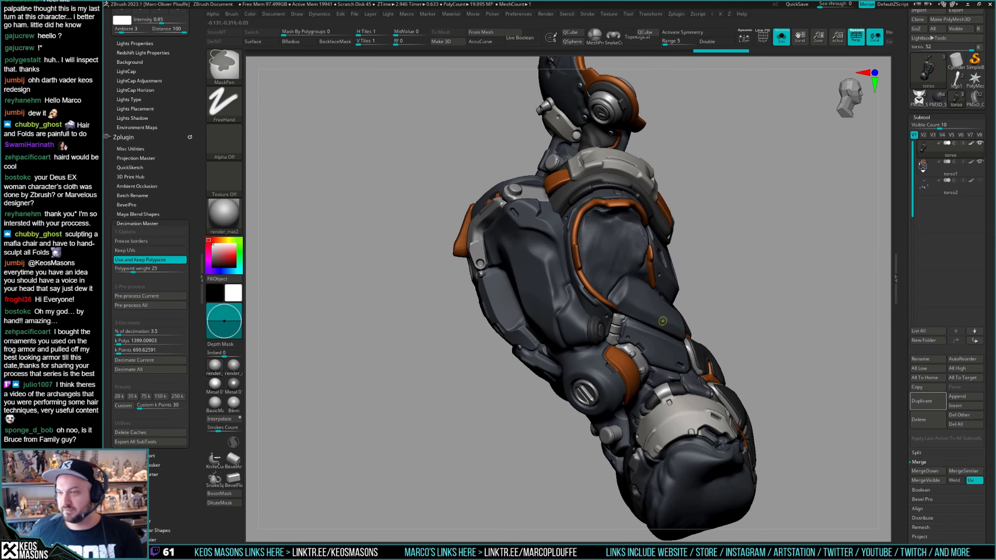
key(Down)
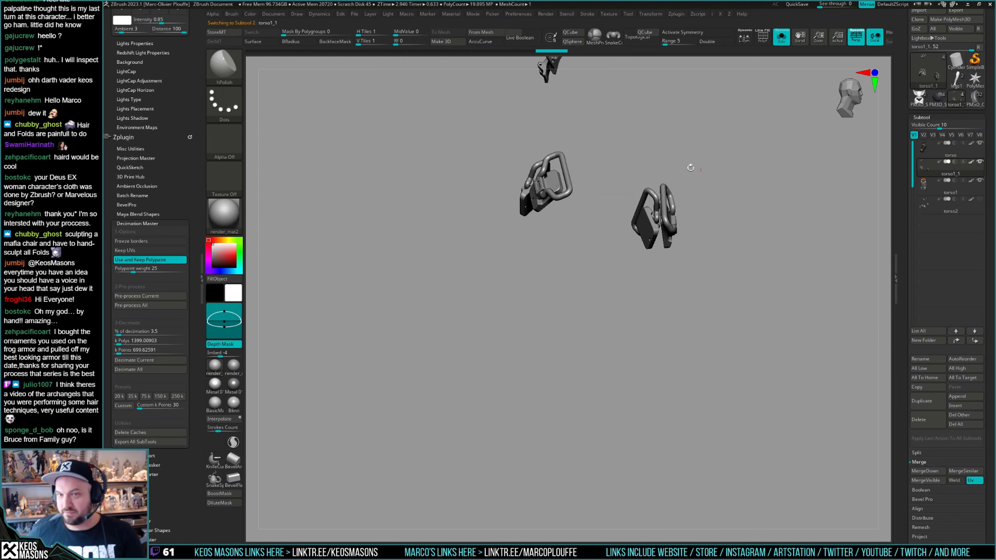
Use topology masking on the split buckles to separate the wire loops from the solid plates.
key(alt+s)
alt+right_drag(554, 87, 588, 357)
key(alt+s)
key(shift+f)
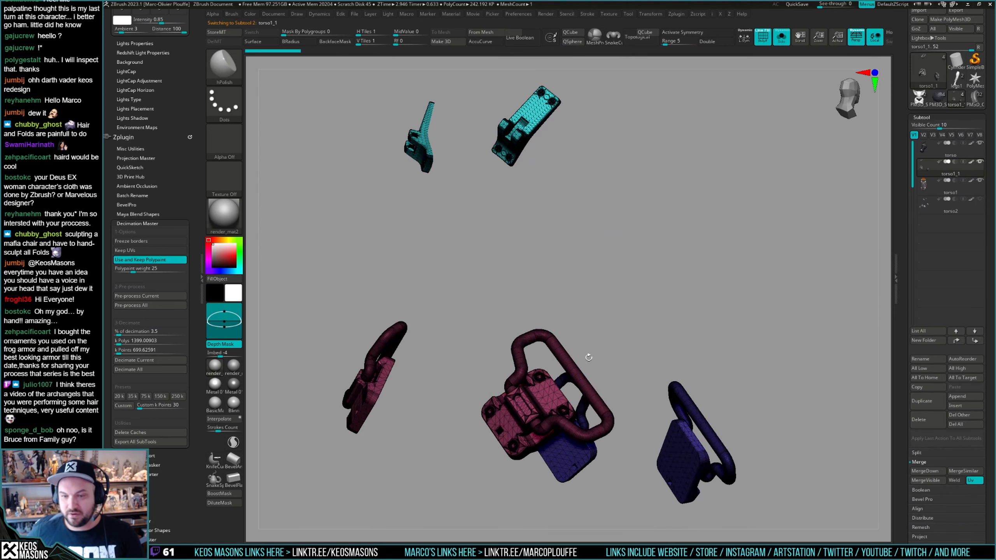
mouse_move(542, 384)
right_down()
mouse_move(584, 404)
mouse_move(564, 438)
mouse_move(533, 313)
right_up()
key(shift+f)
key(w)
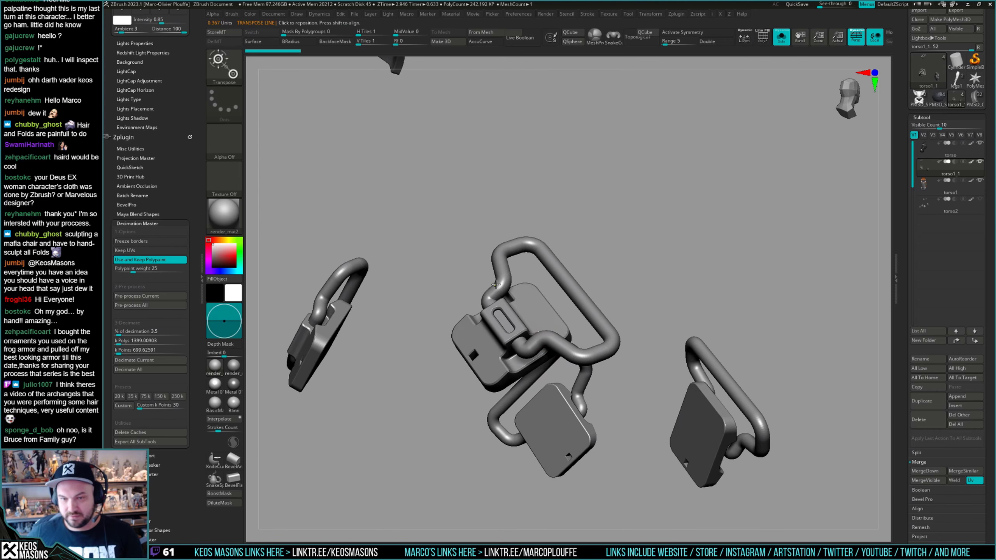
ctrl+shift+drag(583, 399, 562, 449)
ctrl+shift+drag(699, 352, 699, 422)
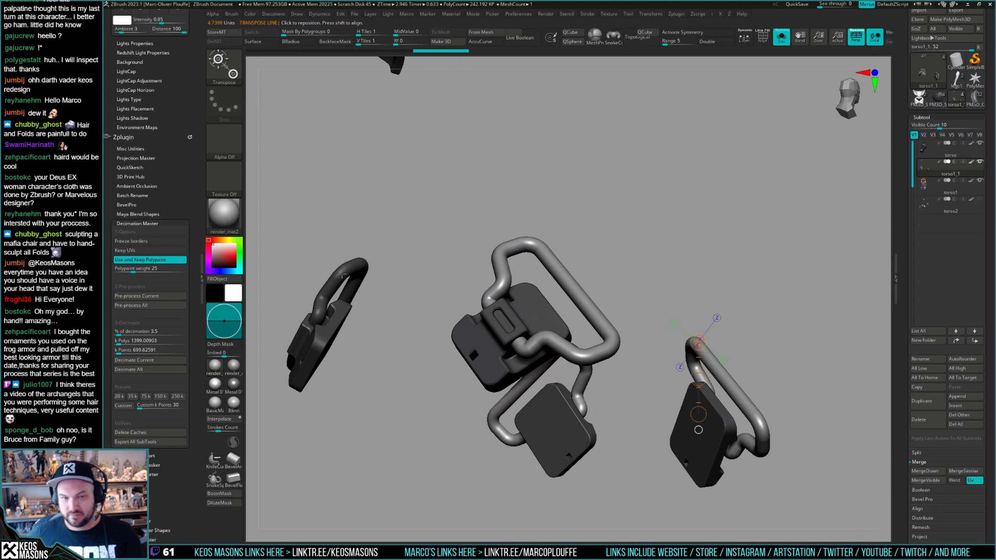
ctrl+drag(350, 272, 341, 325)
Hide the plates by their mask and split the buckles' wire loops into a separate subtool.
key(q)
key(ctrl+h)
ctrl+right_drag(436, 358, 447, 300)
key(ctrl+h)
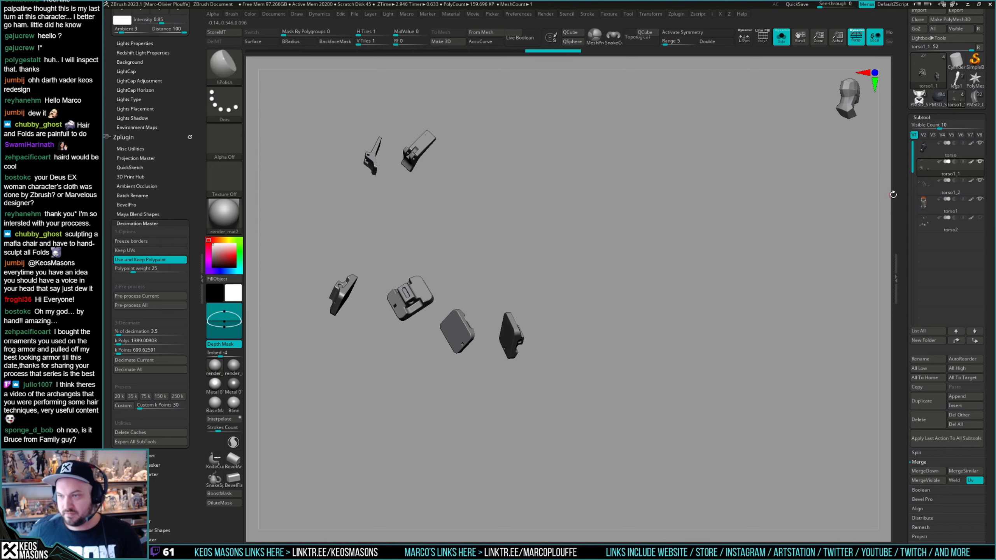
Merge the wire loops down into the torso subtool and select the subtool holding the buckle and clip plates.
click(922, 187)
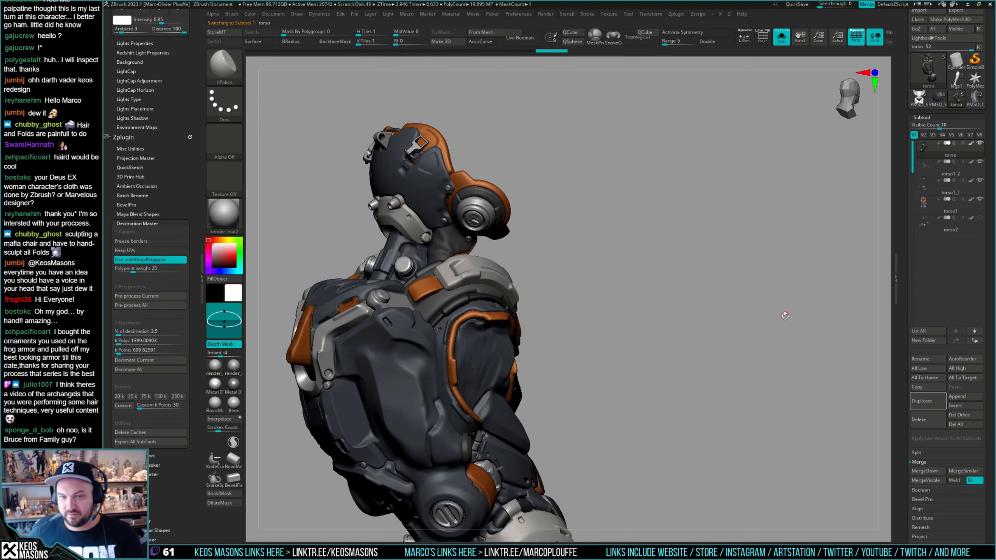
click(935, 472)
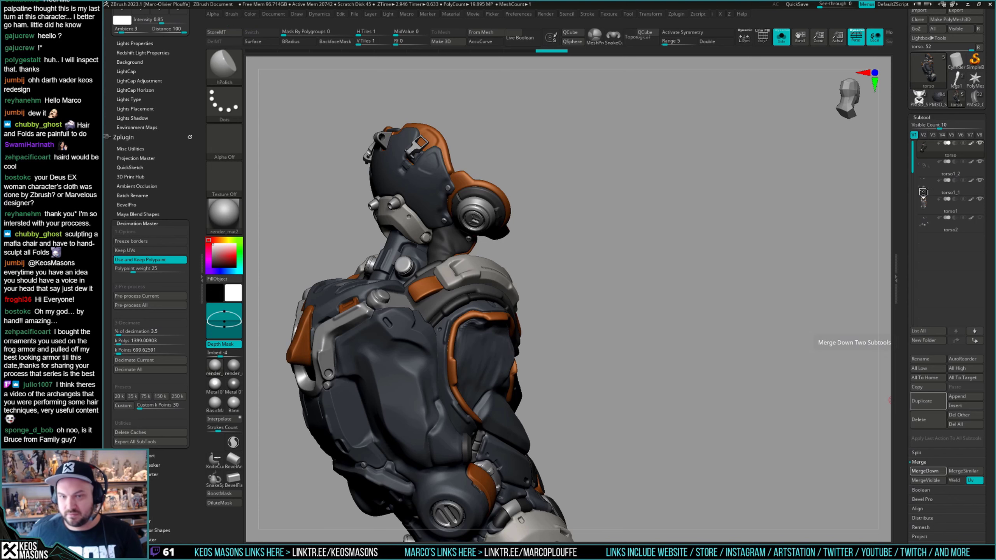
click(941, 172)
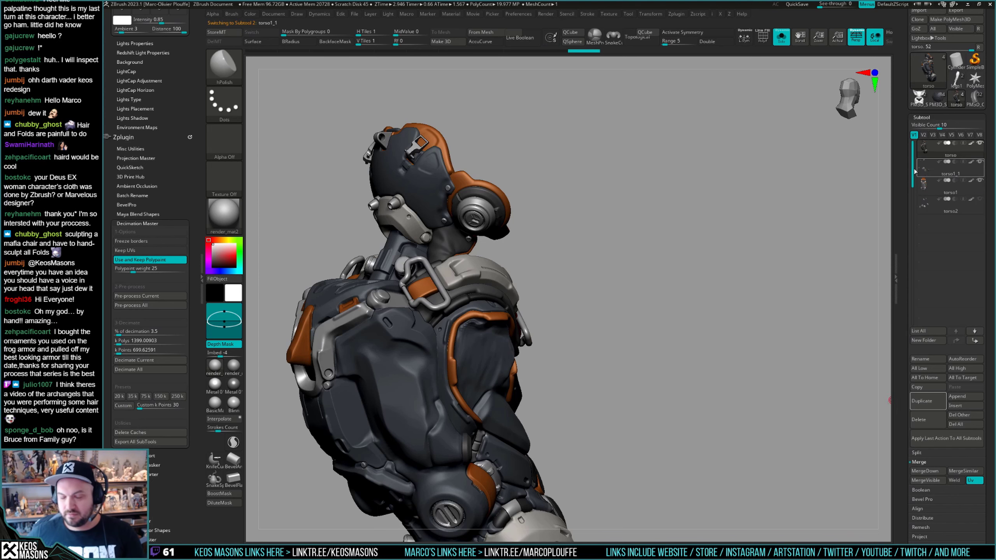
Try to remesh the buckle and clip plates with DynaMesh at resolution 4096.
key(alt+s)
alt+right_drag(457, 301, 548, 365)
key(alt+s)
key(shift+f)
key(shift+f)
key(g)
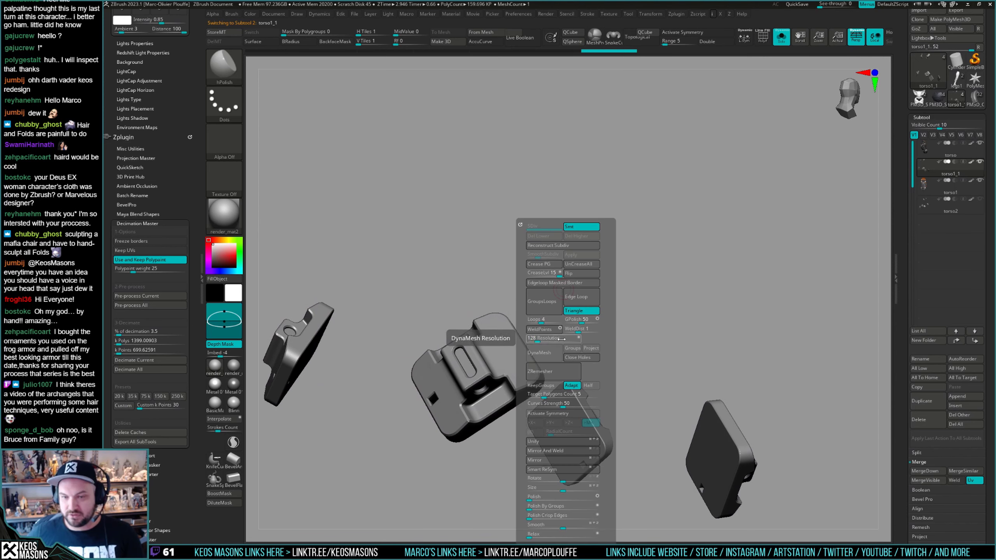
click(548, 354)
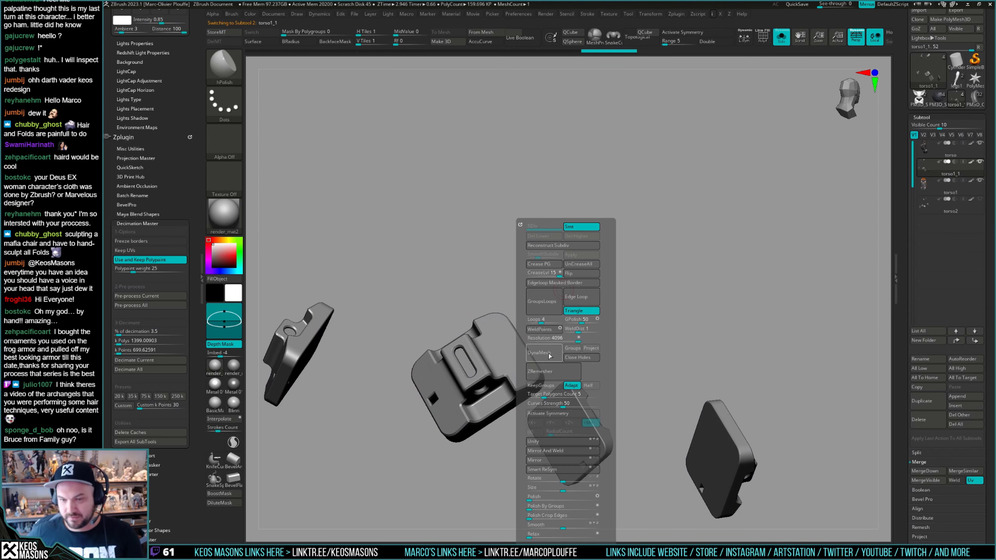
Check the remeshed plates up close and undo the DynaMesh.
ctrl+right_drag(492, 347, 562, 263)
key(ctrl+z)
key(shift+f)
key(shift+f)
key(g)
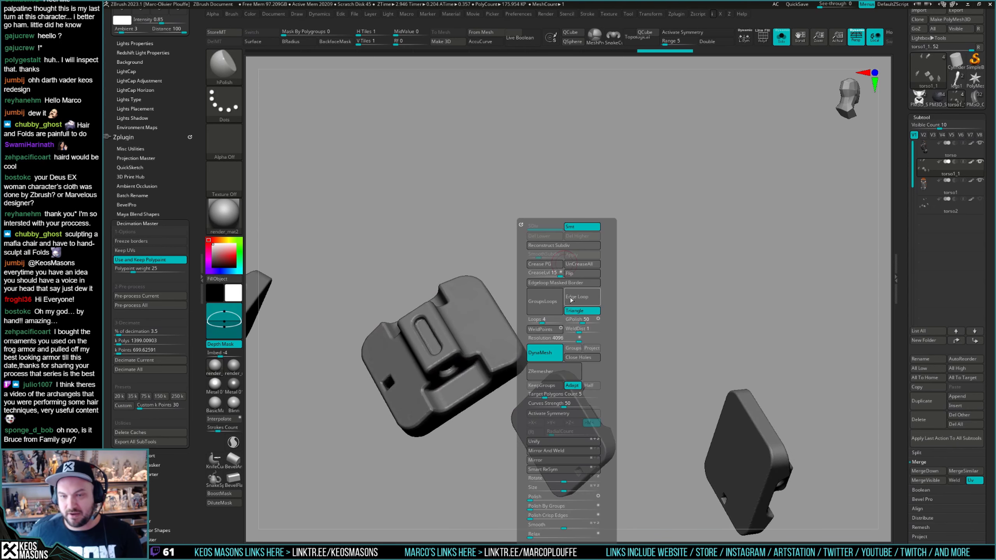
key(ctrl+z)
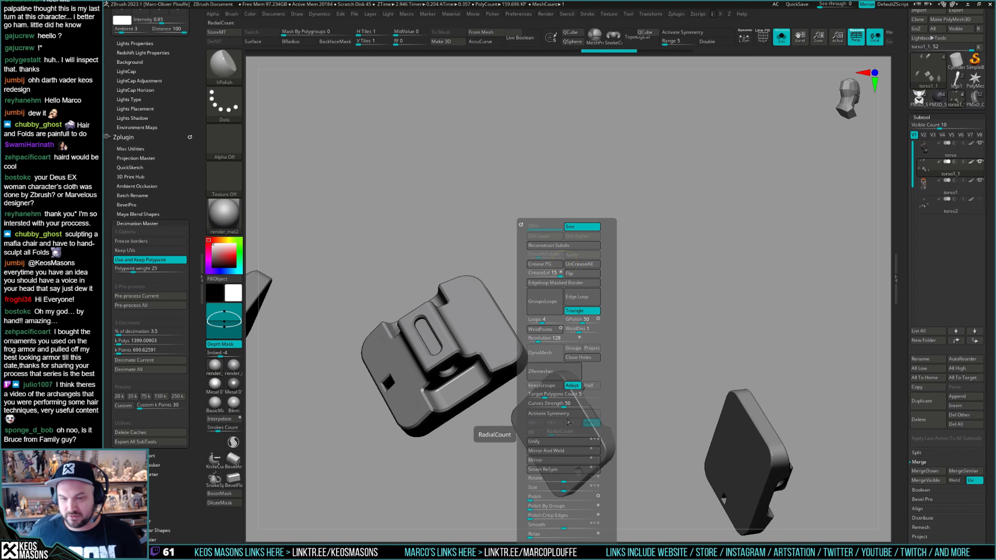
Enlarge the plates by a size of about 76, remesh them with DynaMesh at resolution 4096, and scale them back down.
click(573, 339)
text(4096)
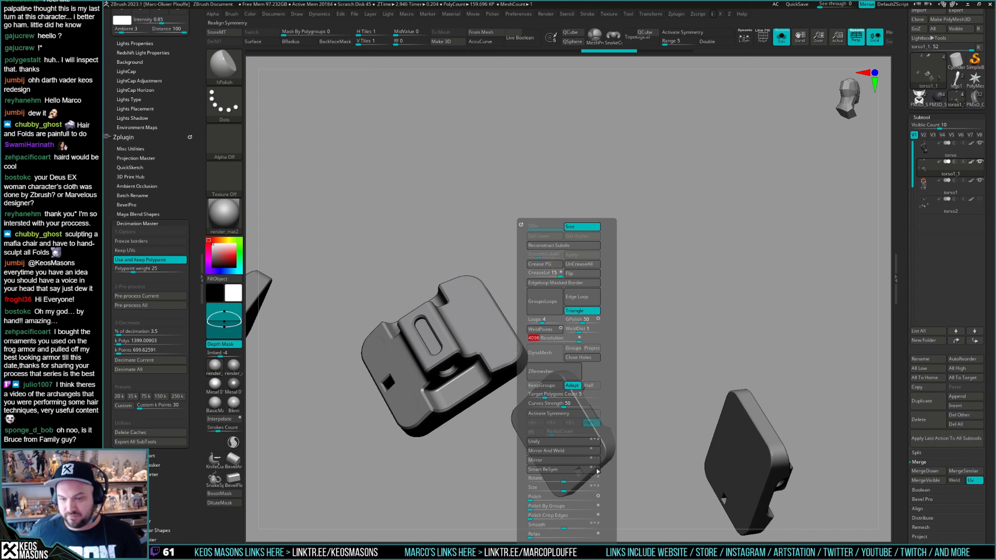
drag(594, 487, 589, 488)
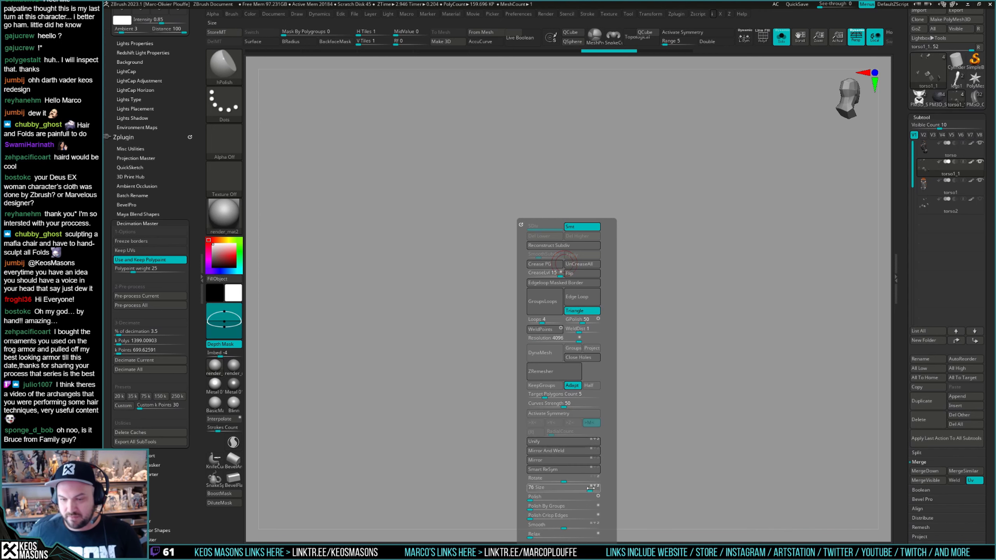
click(568, 360)
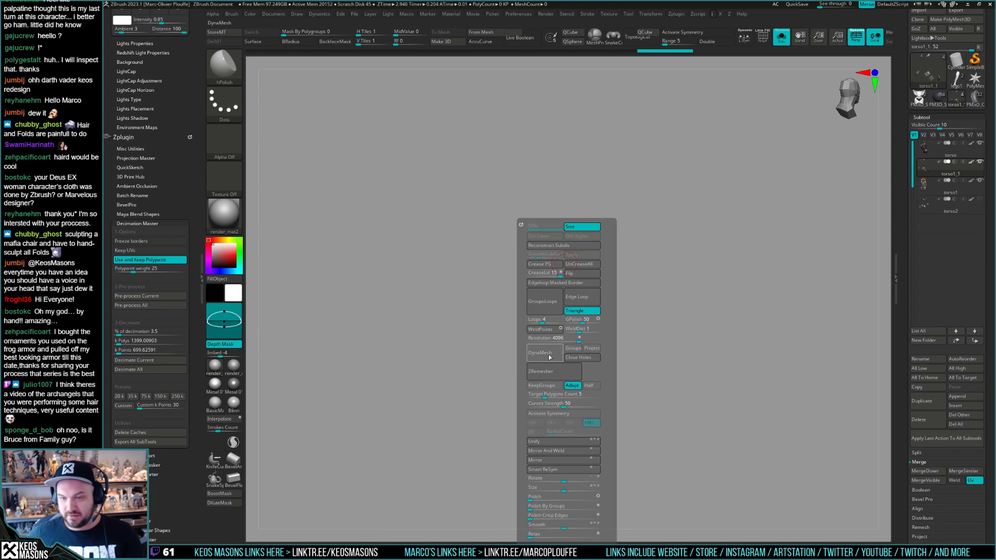
key(space)
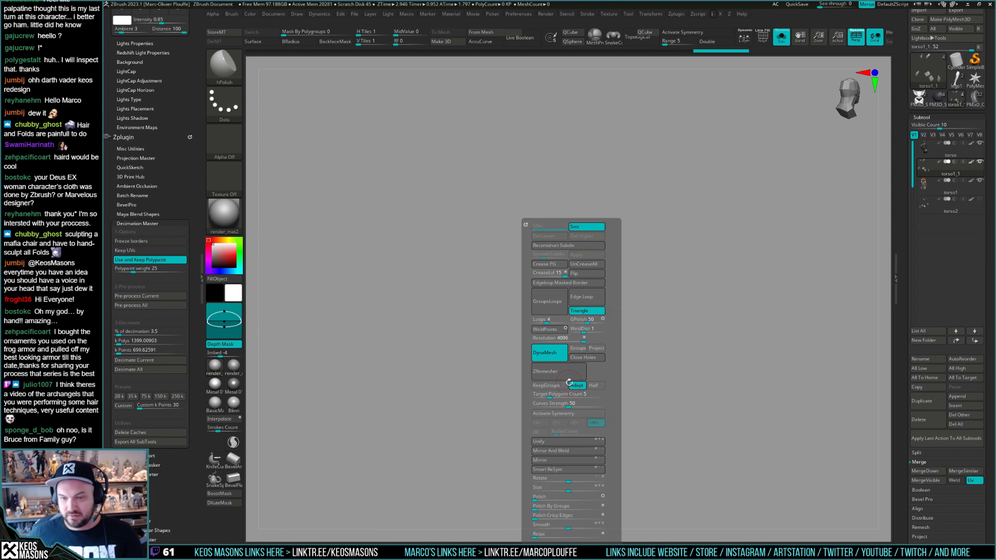
drag(543, 489, 529, 490)
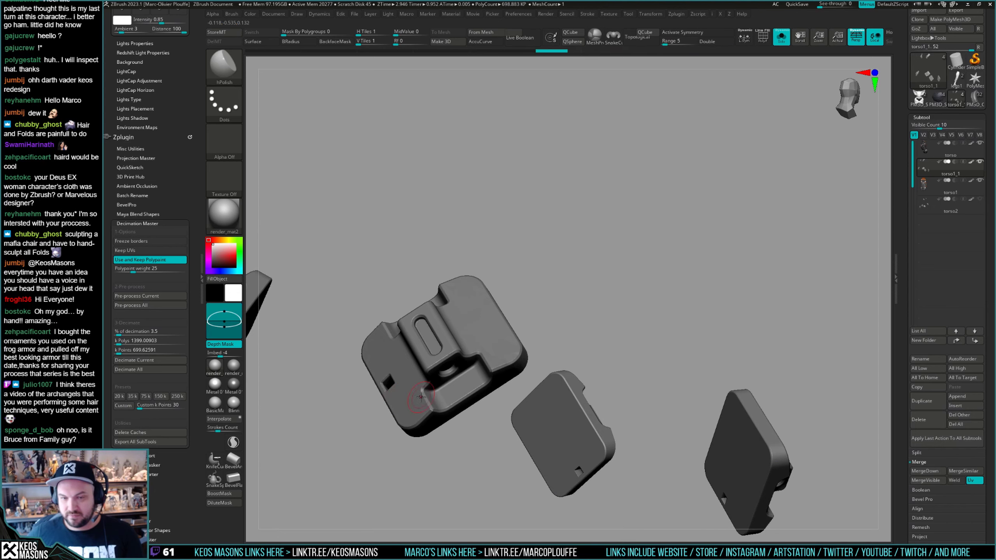
Examine the remeshed buckle and clip plates from several angles, with the wireframe on and off.
mouse_move(558, 309)
right_down()
mouse_move(549, 302)
mouse_move(518, 321)
mouse_move(496, 311)
mouse_move(488, 344)
mouse_move(487, 335)
mouse_move(504, 334)
mouse_move(491, 315)
mouse_move(533, 316)
mouse_move(541, 344)
mouse_move(514, 275)
mouse_move(569, 321)
mouse_move(629, 353)
mouse_move(652, 334)
mouse_move(596, 231)
mouse_move(558, 191)
mouse_move(574, 338)
mouse_move(580, 284)
mouse_move(569, 305)
right_up()
key(shift+s)
key(shift+s)
key(shift+f)
key(shift+f)
key(shift+f)
key(shift+f)
key(shift+f)
key(shift+f)
key(shift+f)
key(shift+f)
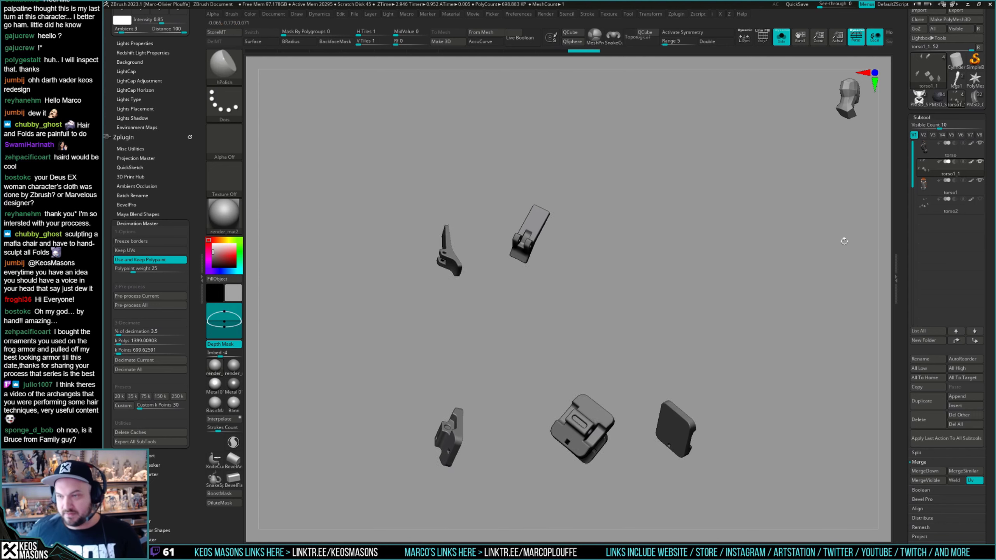
Pre-process a duplicate of the remeshed plates for decimation and merge the copy into the torso1 subtool.
click(918, 400)
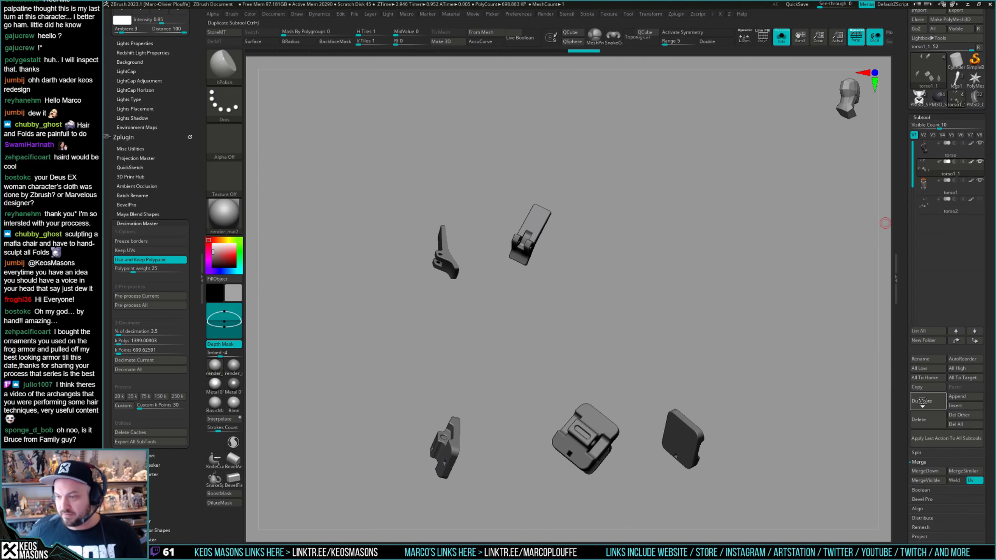
click(149, 295)
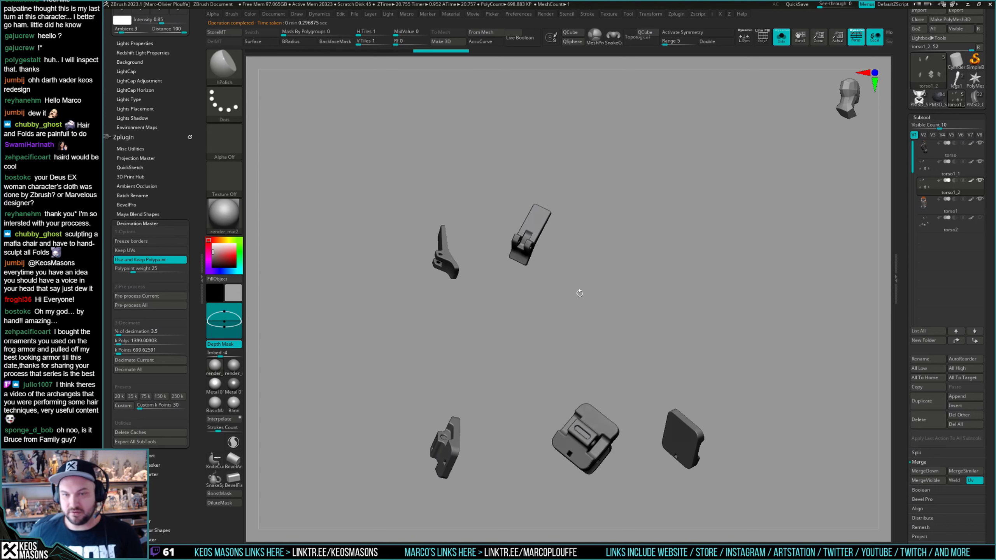
click(928, 205)
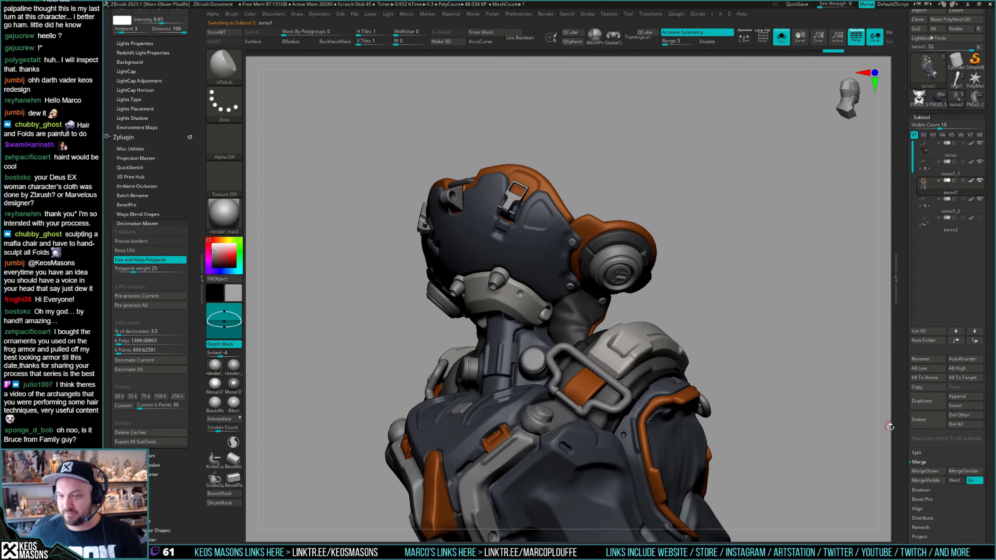
click(926, 471)
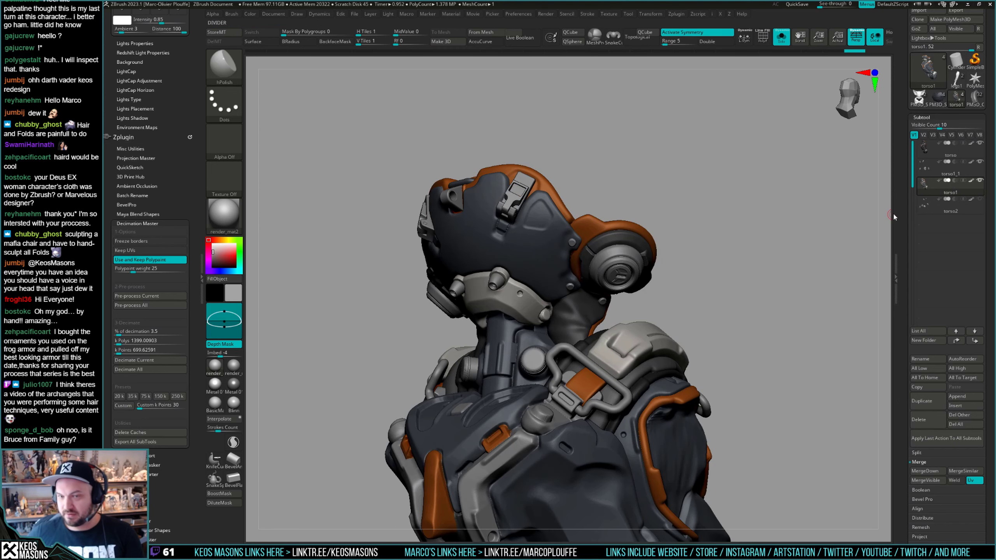
Delete the torso2 subtool with the old clip parts and merge the remeshed plates down into the torso subtool.
click(925, 204)
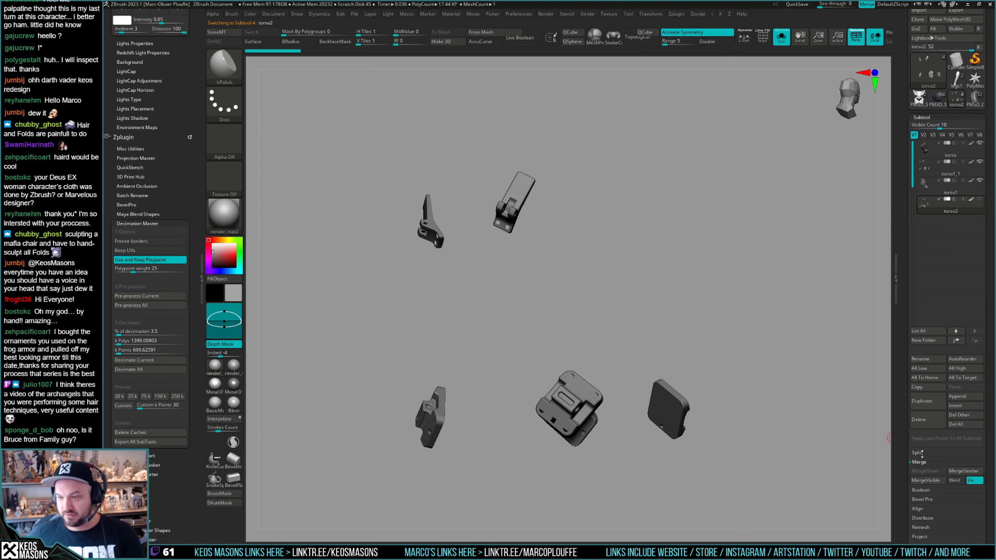
click(928, 426)
click(925, 168)
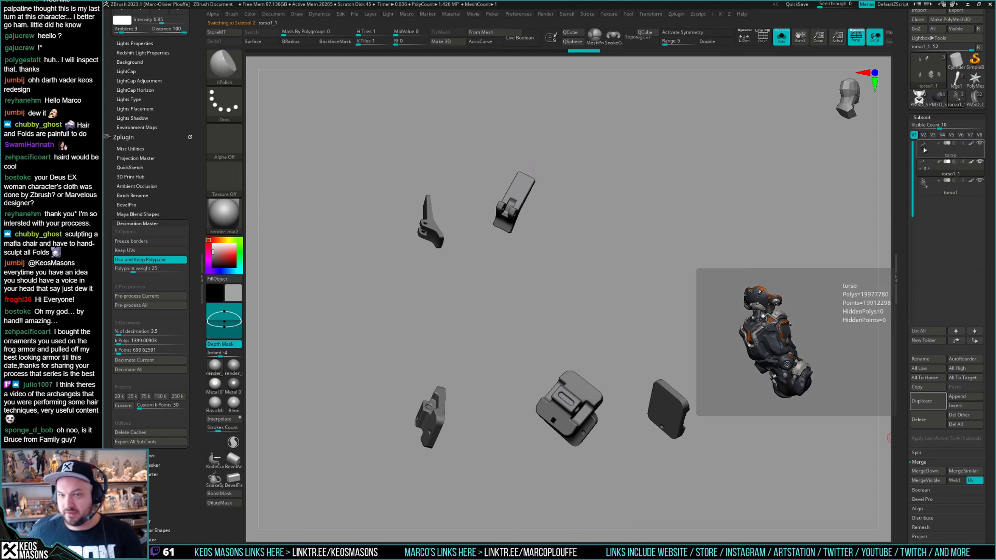
click(924, 150)
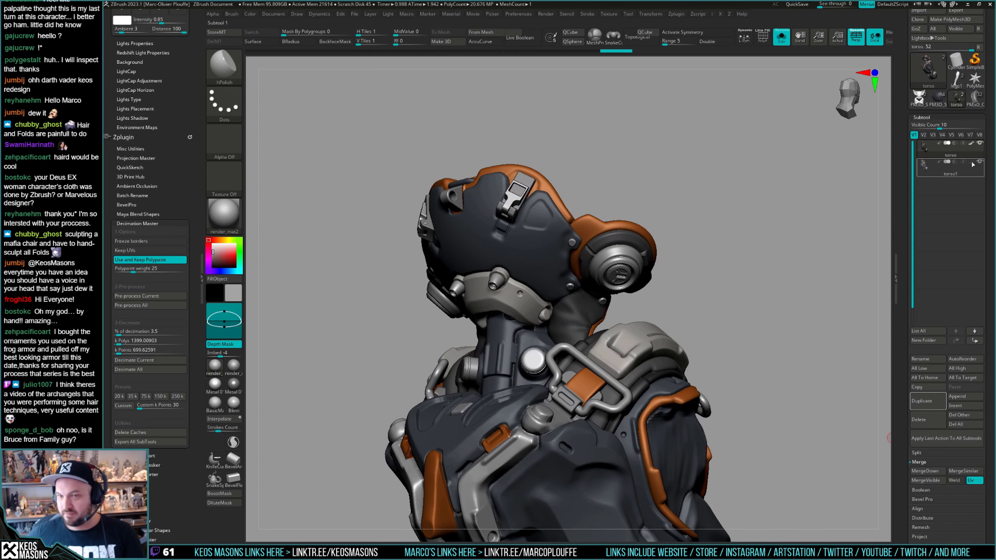
Turn off the polypaint on the torso1 subtool, compare it with the torso subtool, and make torso the active one.
click(970, 167)
mouse_move(740, 261)
right_down()
mouse_move(744, 229)
mouse_move(698, 253)
mouse_move(532, 202)
mouse_move(615, 230)
right_up()
click(924, 165)
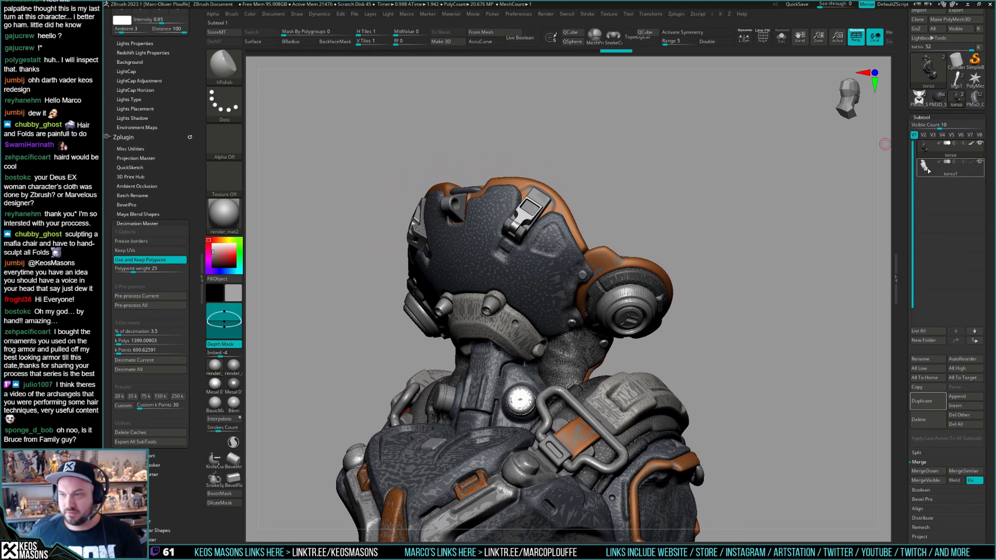
click(925, 152)
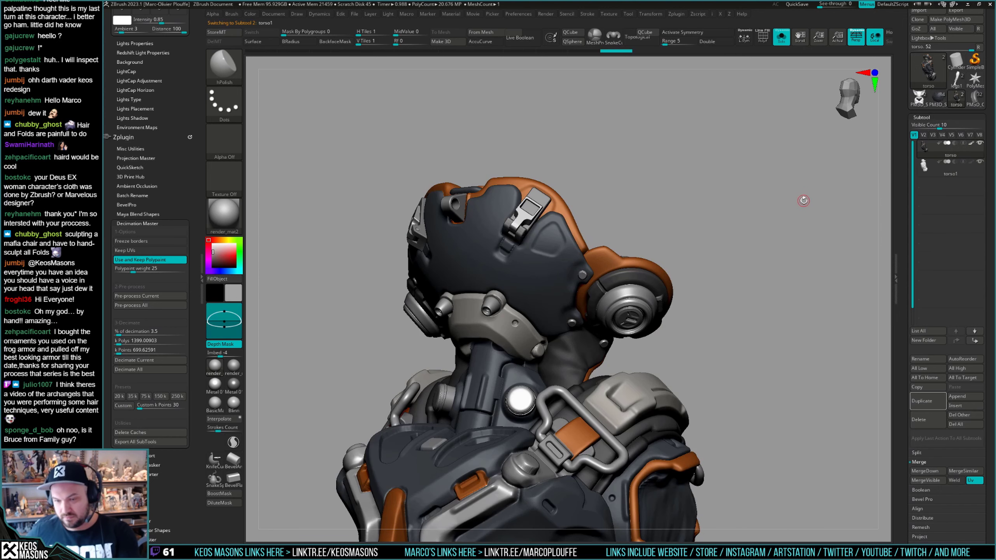
Compare the polygroups and wireframe of the torso1 and torso subtools across the full torso, ending on torso.
key(x)
right_drag(804, 200, 761, 206)
alt+click(760, 206)
right_drag(604, 266, 801, 227)
key(shift+f)
key(shift+f)
key(shift+f)
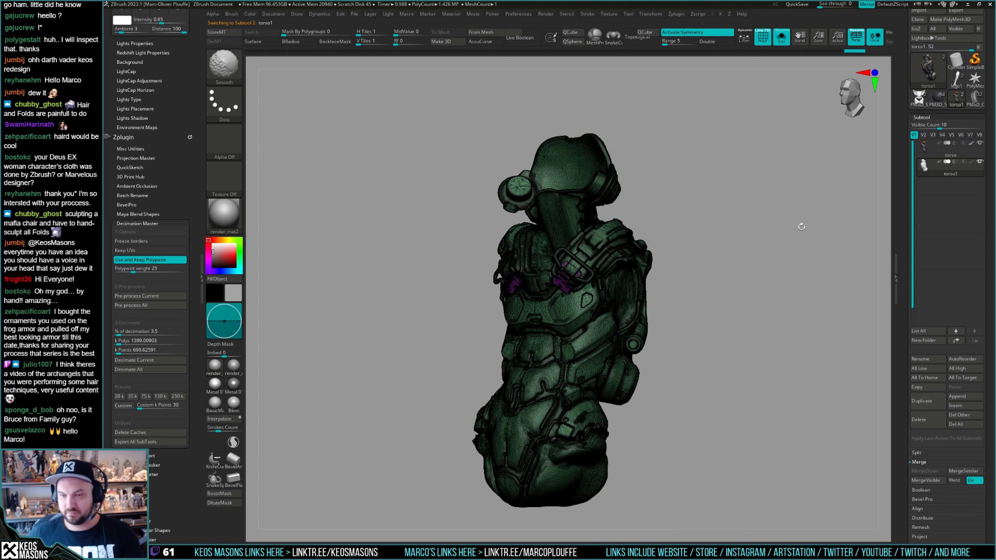
key(ctrl+w)
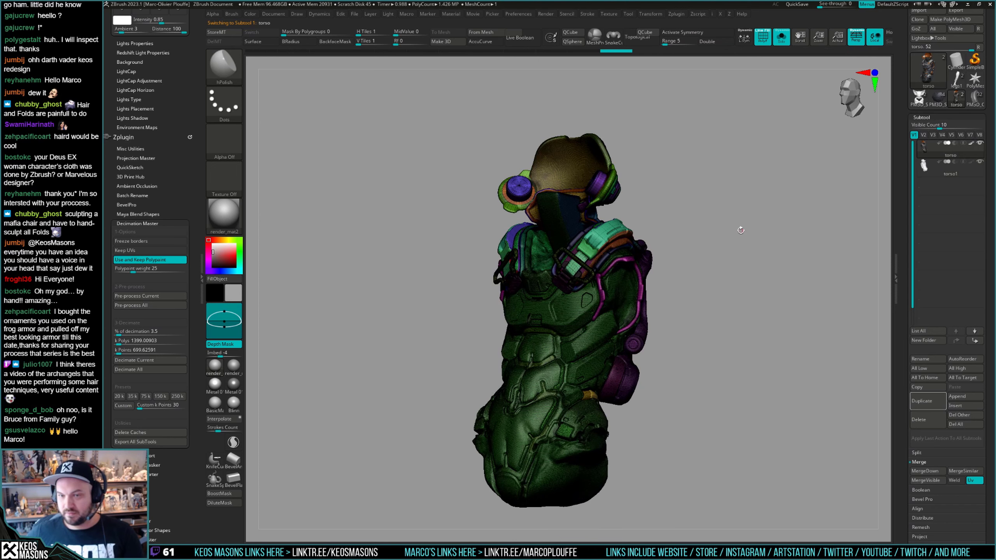
key(shift+f)
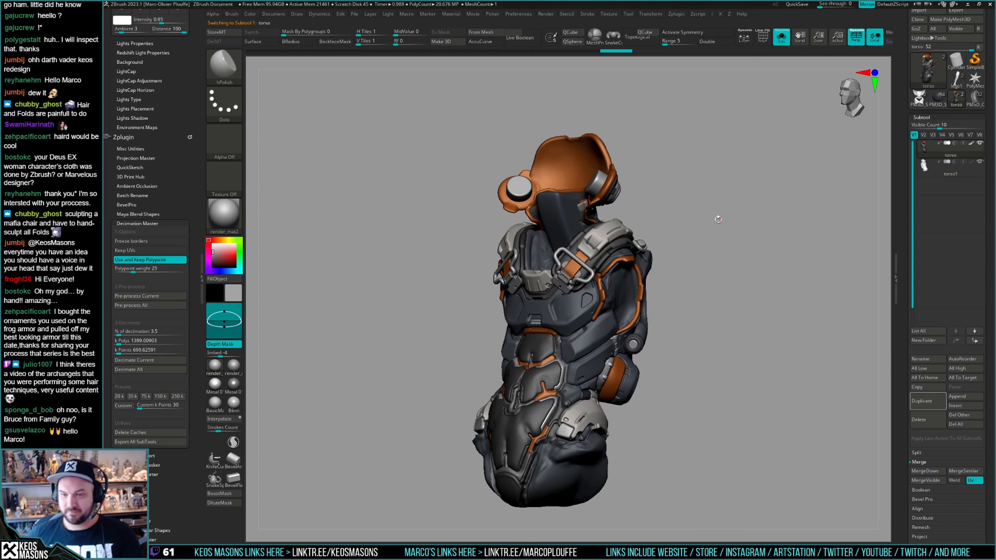
Save the torso tool in the bake files folder, replacing the existing torso.ztl.
key(ctrl+shift)
key(ctrl+s)
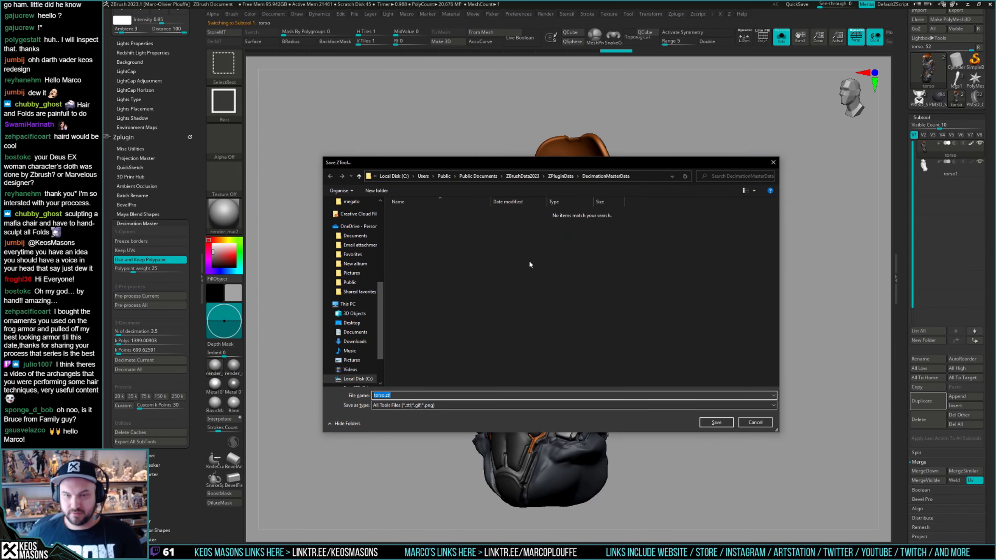
scroll(353, 275, up, 3)
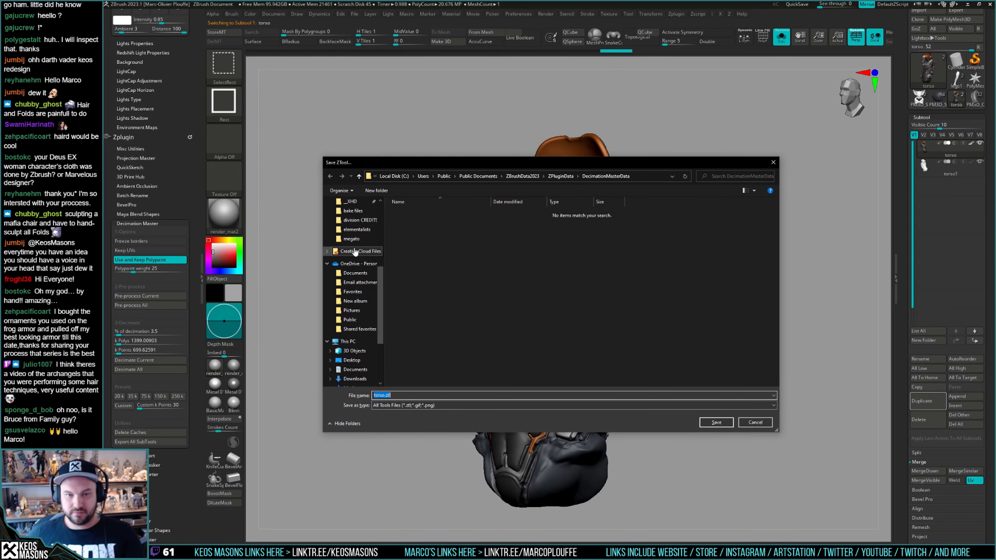
click(352, 210)
double_click(418, 238)
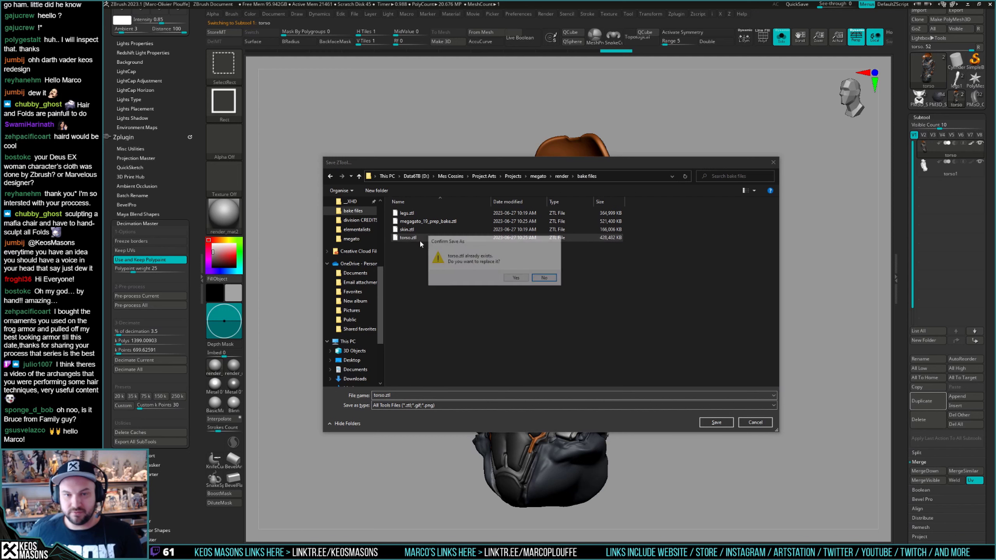
click(517, 279)
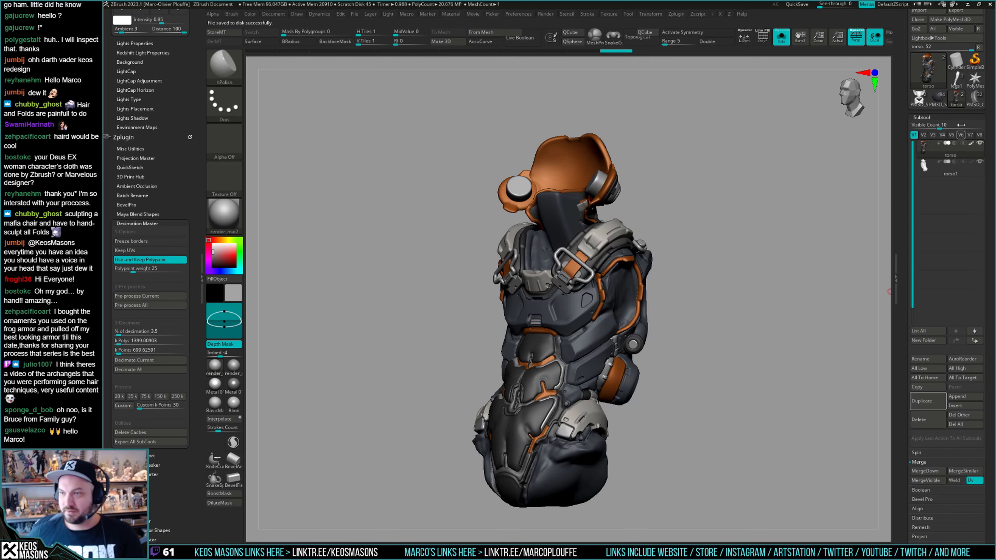
Check the mechanical arm tool and the cat skin tool among the loaded tools.
click(977, 105)
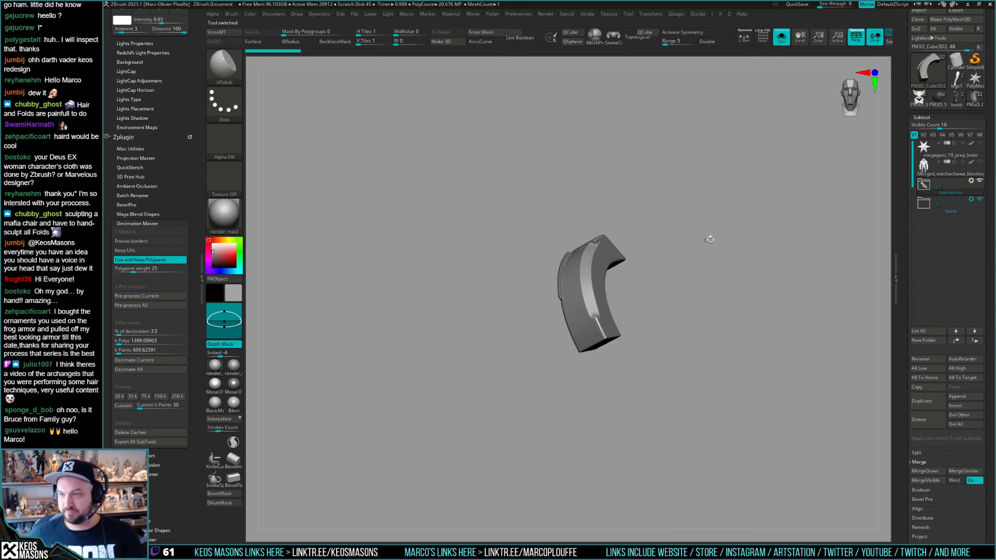
click(918, 99)
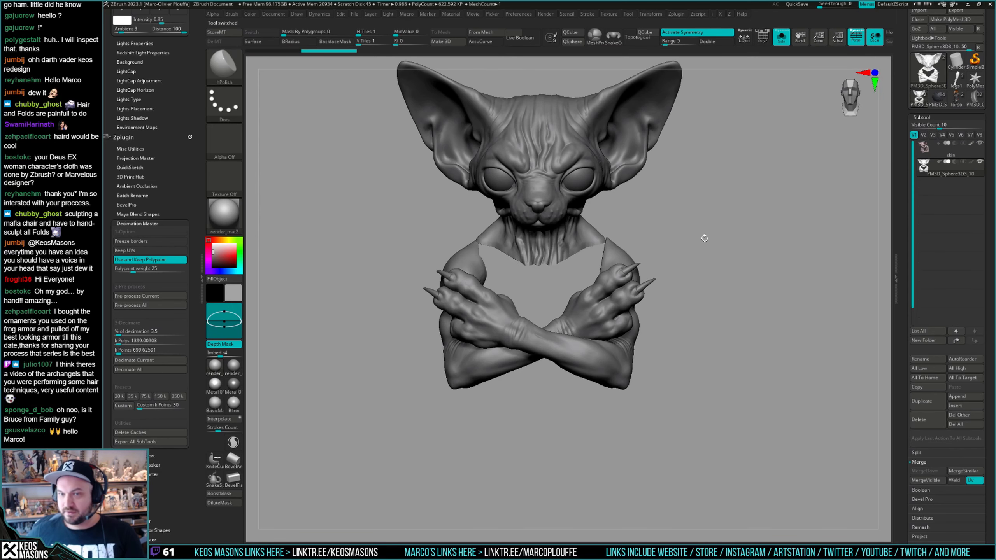
mouse_move(704, 238)
mouse_down()
mouse_move(676, 253)
mouse_move(693, 234)
mouse_up()
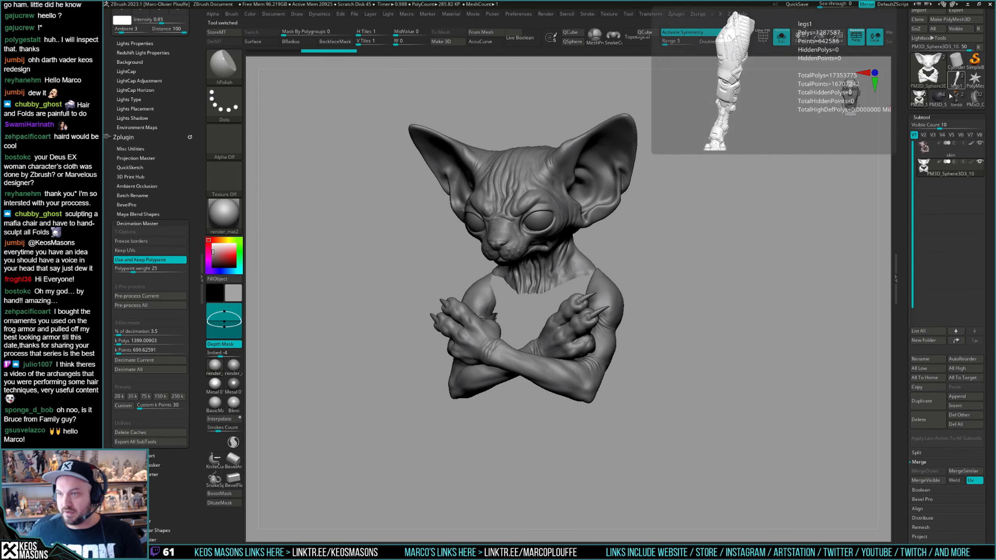
Switch to the original full-character tool with the arms, legs and mecharms folders and delete all its subtools.
click(940, 105)
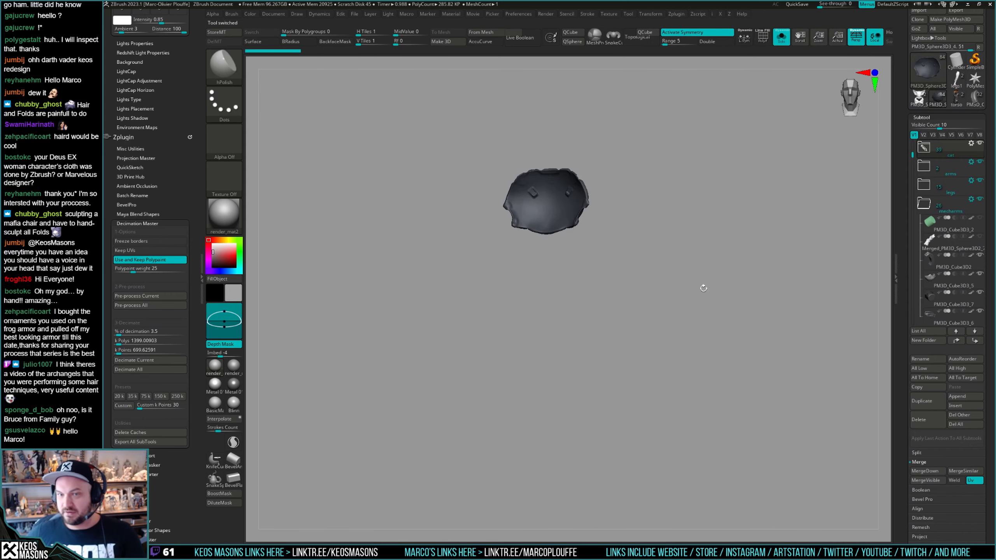
drag(717, 267, 624, 246)
right_drag(587, 243, 484, 230)
ctrl+right_drag(628, 181, 824, 212)
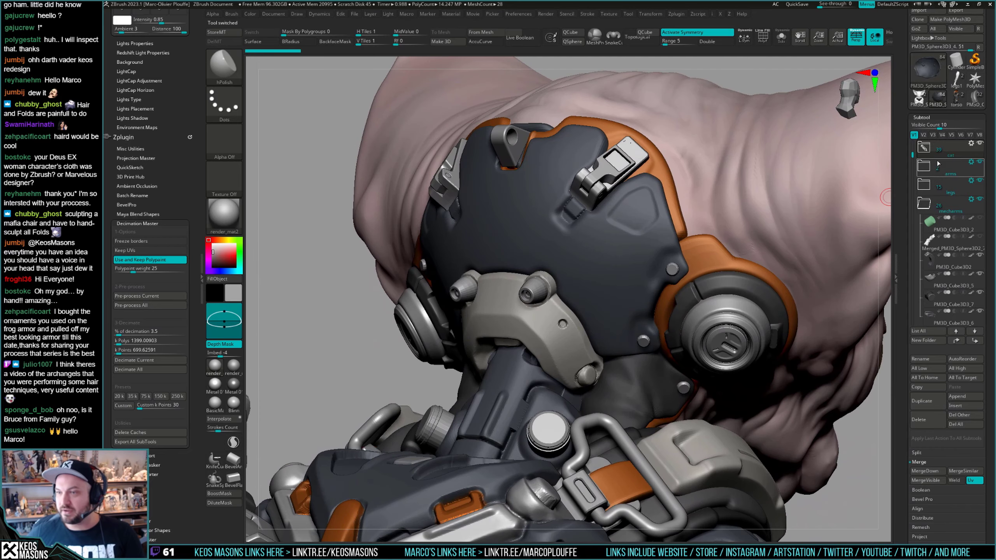
drag(913, 149, 915, 146)
click(960, 416)
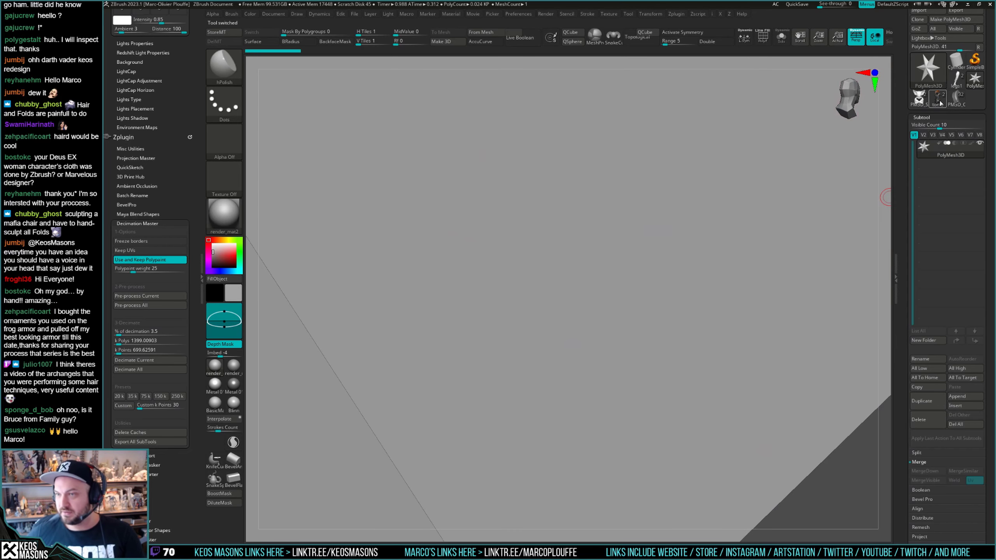
Switch to the legs tool and examine the leg from the knee down to the foot and as a whole.
mouse_move(956, 84)
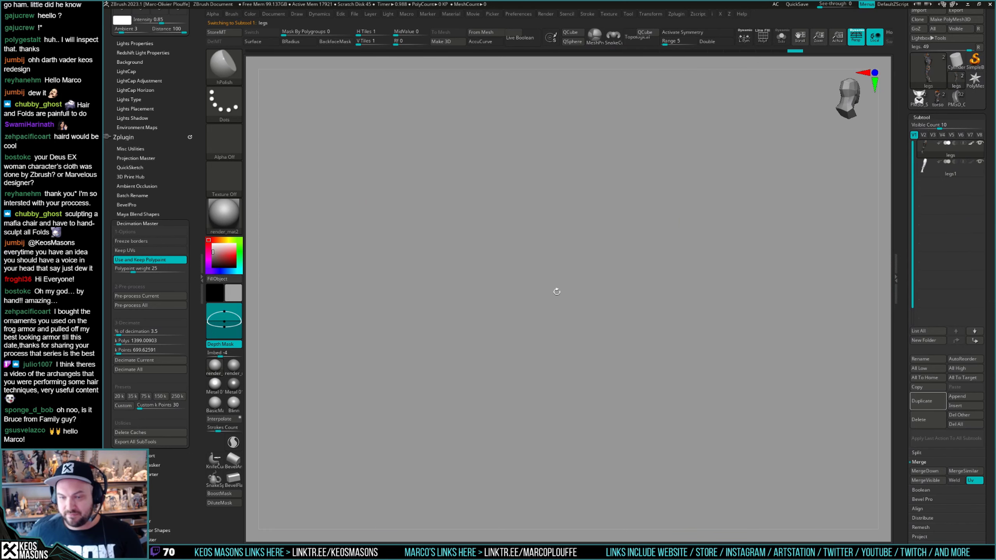
key(shift)
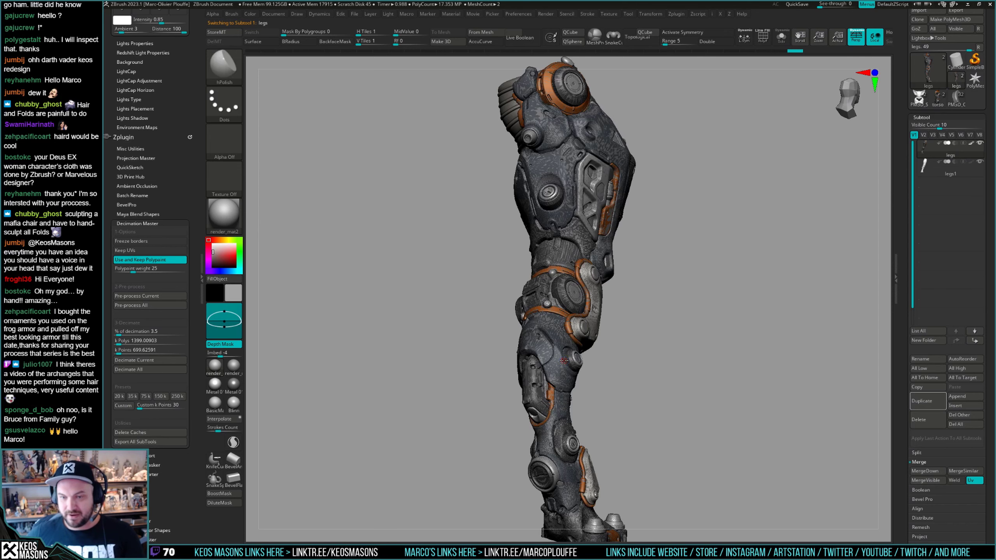
mouse_move(563, 361)
alt+right_down()
mouse_move(556, 235)
mouse_move(553, 398)
mouse_move(568, 510)
mouse_move(577, 377)
mouse_move(590, 428)
alt+right_up()
alt+right_drag(565, 385, 658, 365)
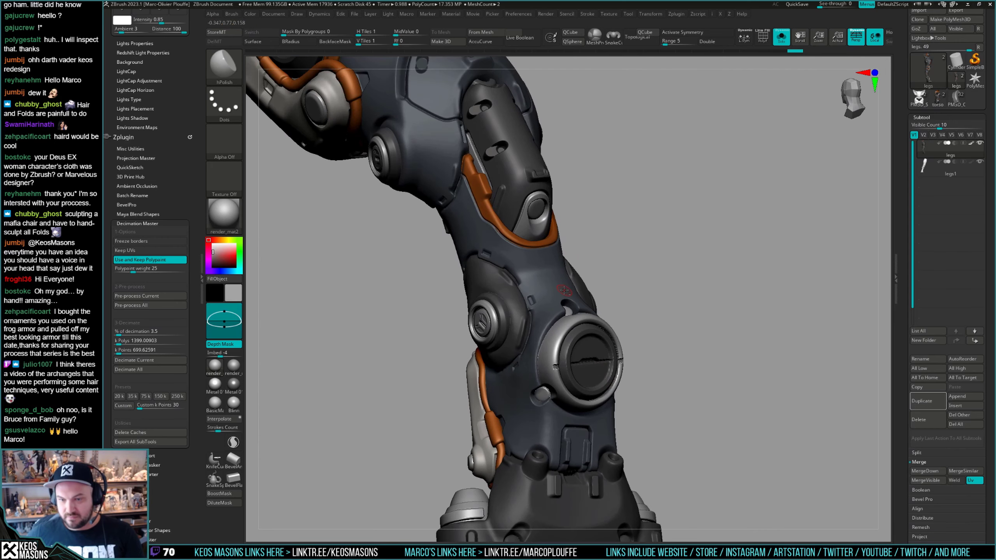
mouse_move(557, 322)
ctrl+right_down()
mouse_move(550, 275)
mouse_move(554, 317)
mouse_move(611, 406)
mouse_move(601, 365)
mouse_move(592, 384)
mouse_move(614, 385)
ctrl+right_up()
key(ctrl+shift+f)
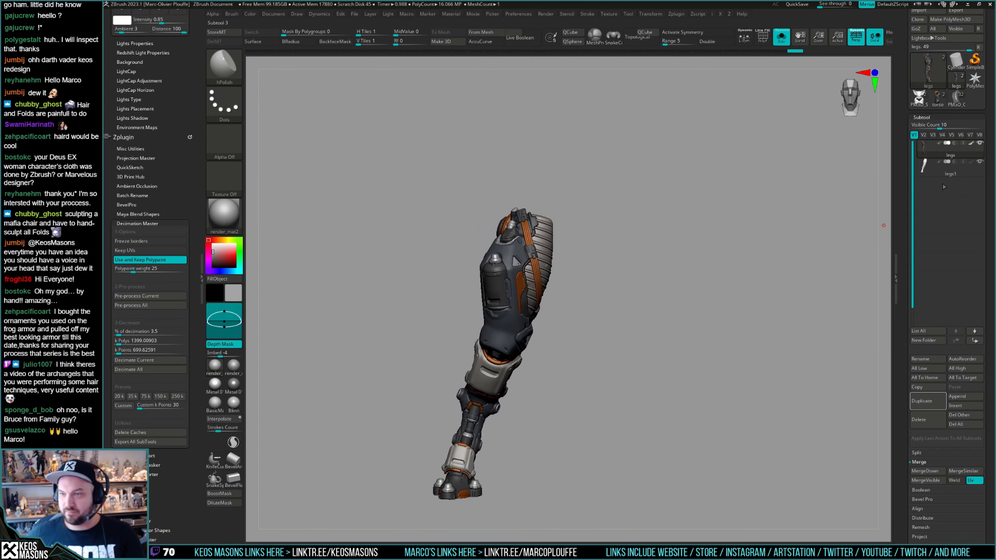
Switch to the mechanical arm tool and show the whole arm and hand assembly.
click(962, 94)
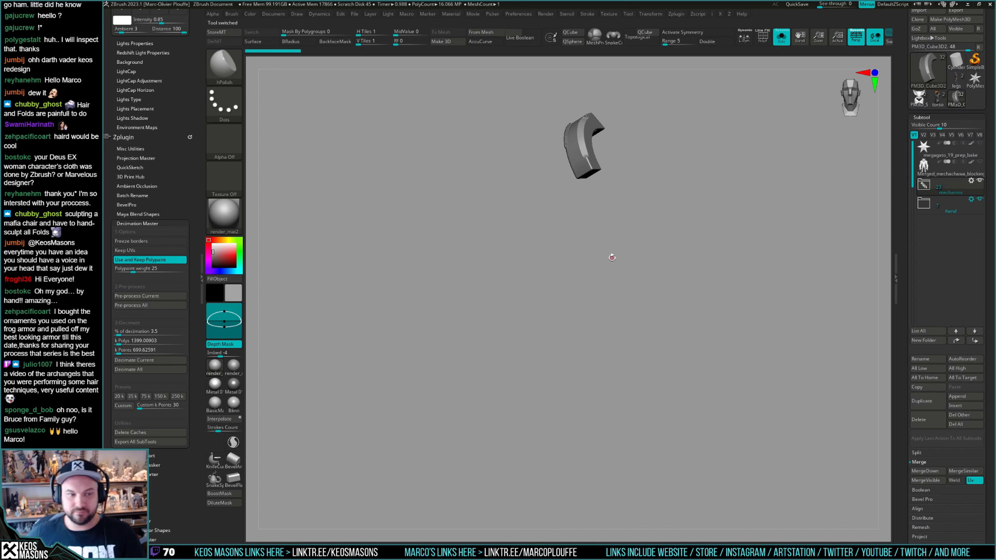
drag(606, 245, 576, 313)
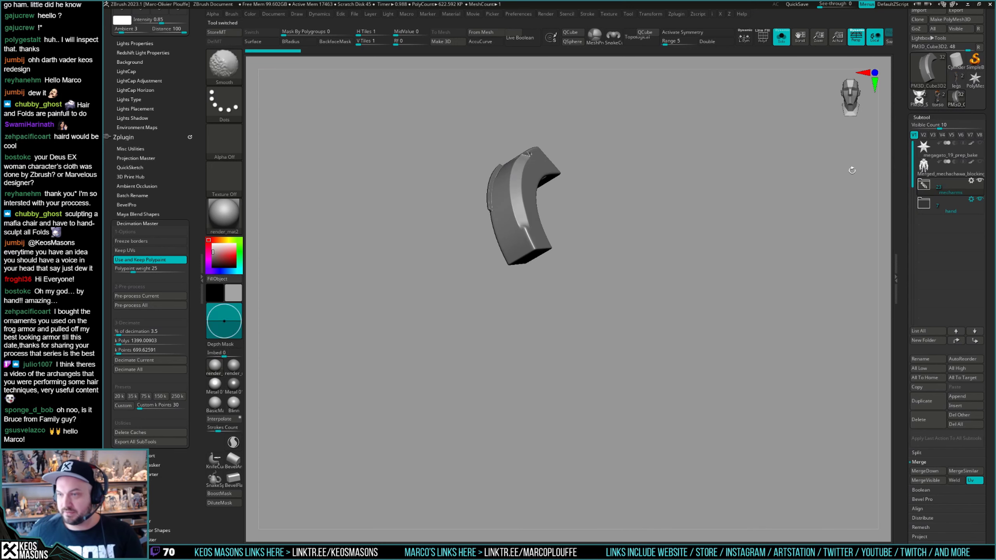
drag(604, 268, 601, 268)
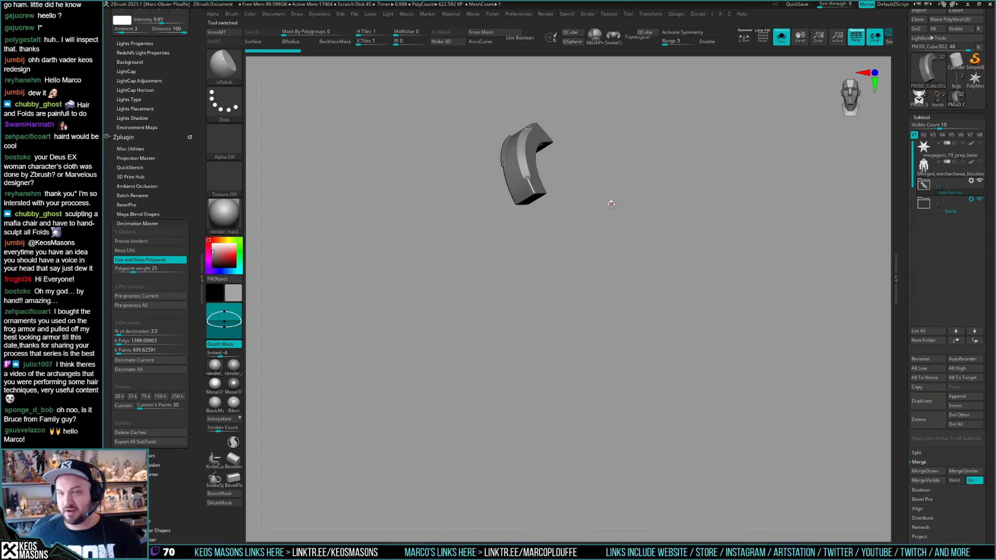
key(ctrl+shift+f)
drag(622, 215, 574, 271)
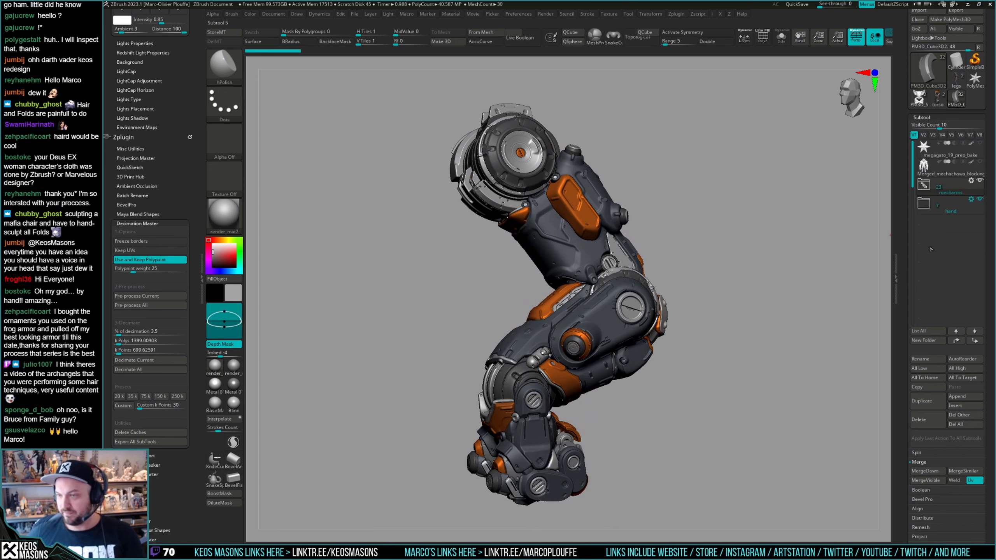
Expand the hand folder and go through its subtools from torso21 onward with the geometry settings displayed.
click(925, 209)
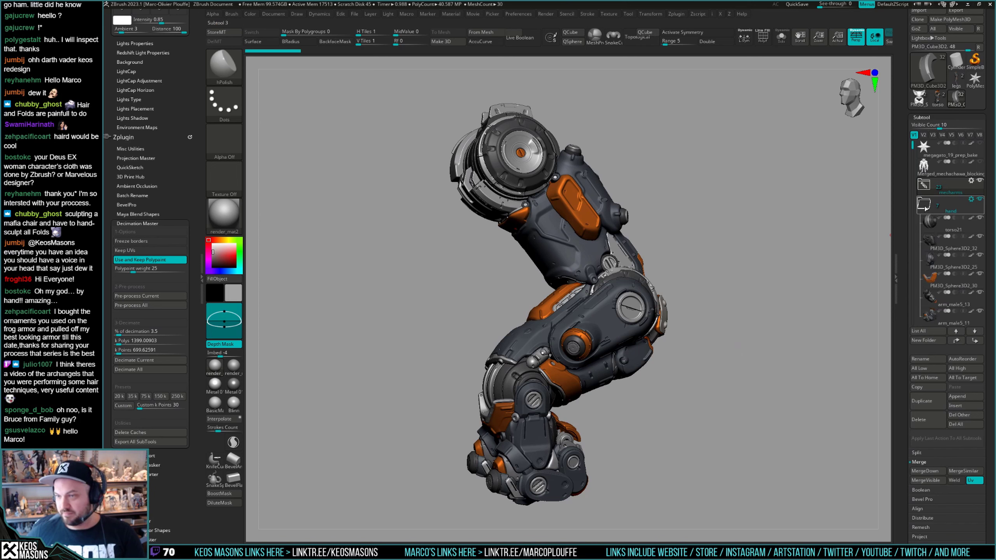
click(922, 229)
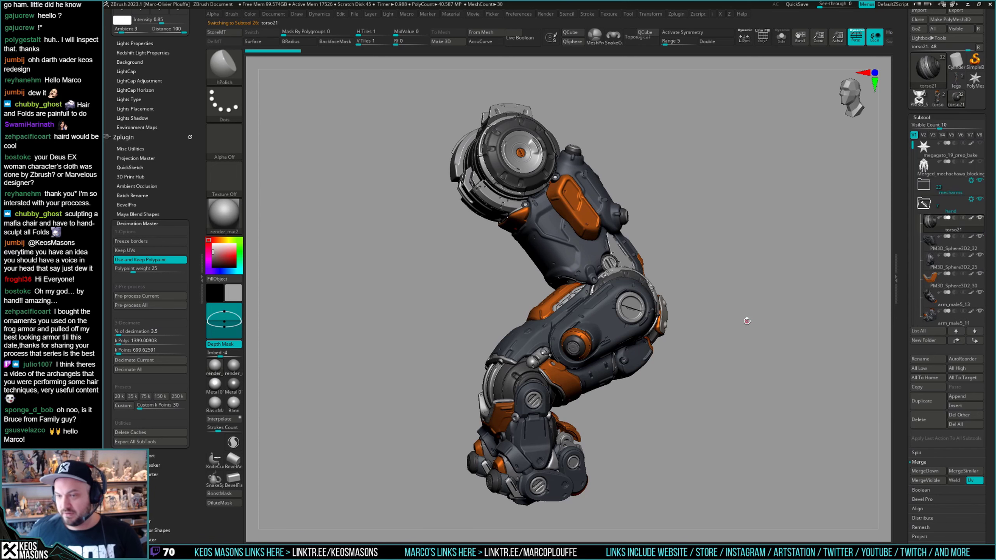
key(g)
key(Down)
key(Down)
key(Down)
key(Down)
key(Down)
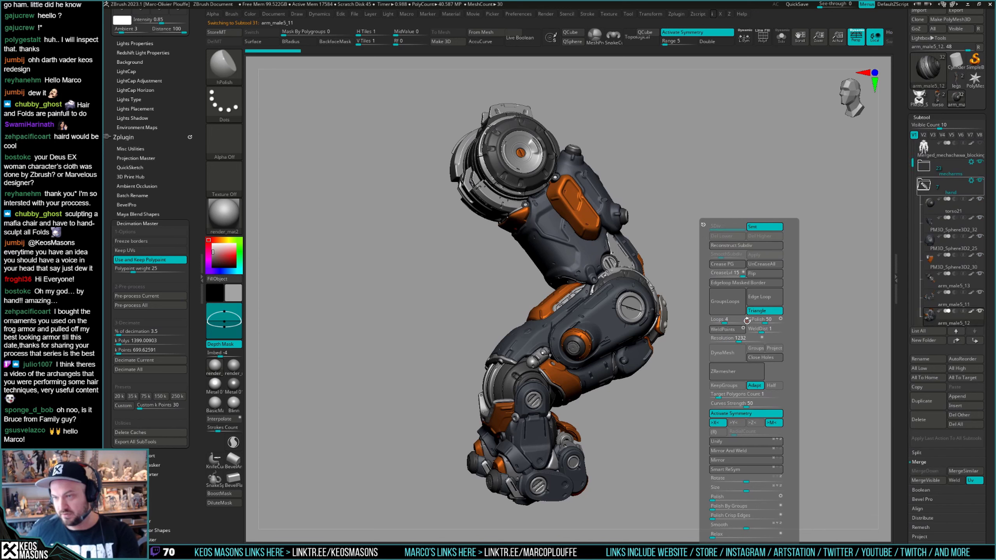
key(Up)
key(Up)
key(Up)
key(Up)
key(Up)
key(Up)
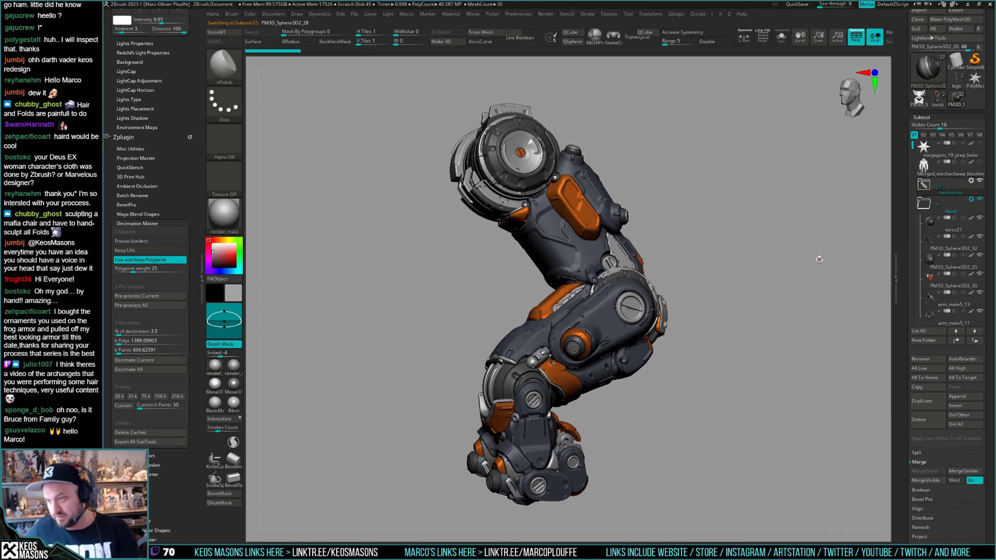
key(Up)
Merge all the parts in the hand folder down into the torso21 subtool.
key(g)
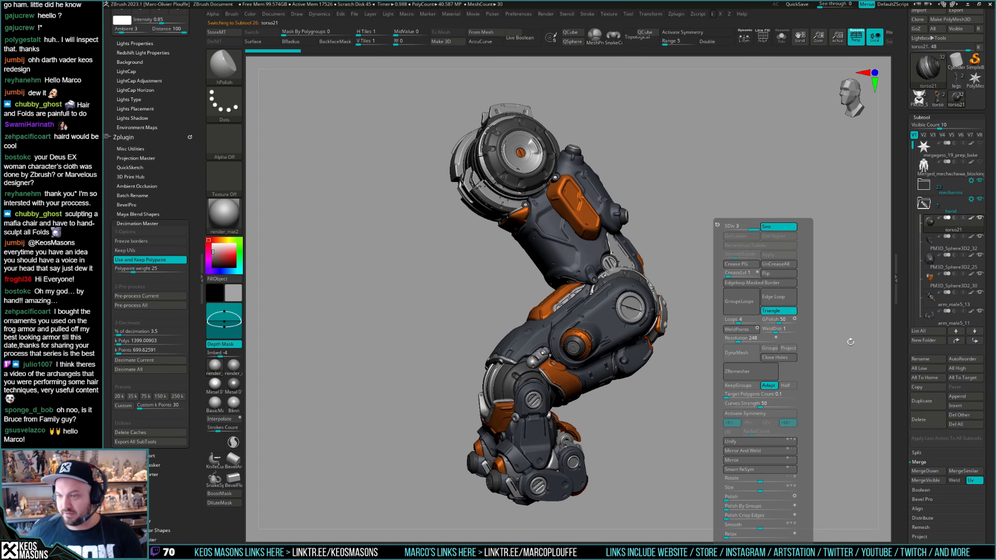
click(928, 471)
click(927, 471)
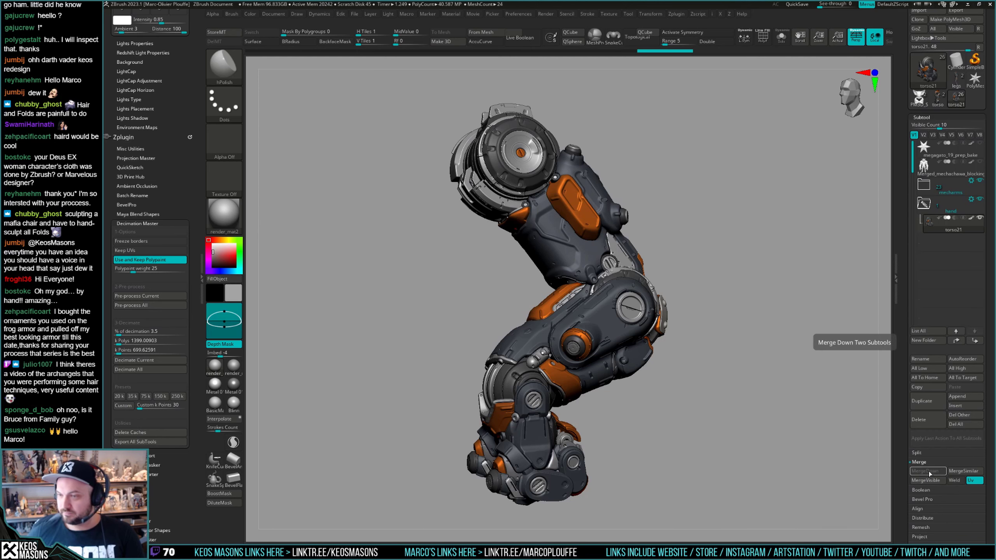
Isolate the merged hand subtool torso21 and take it out of the hand folder.
click(925, 209)
key(ctrl+shift+s)
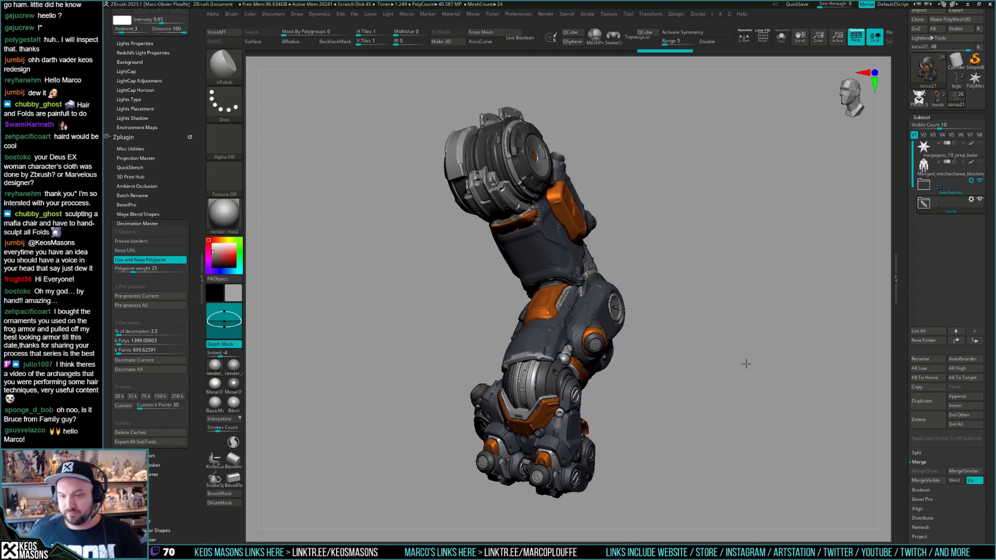
click(930, 205)
click(926, 225)
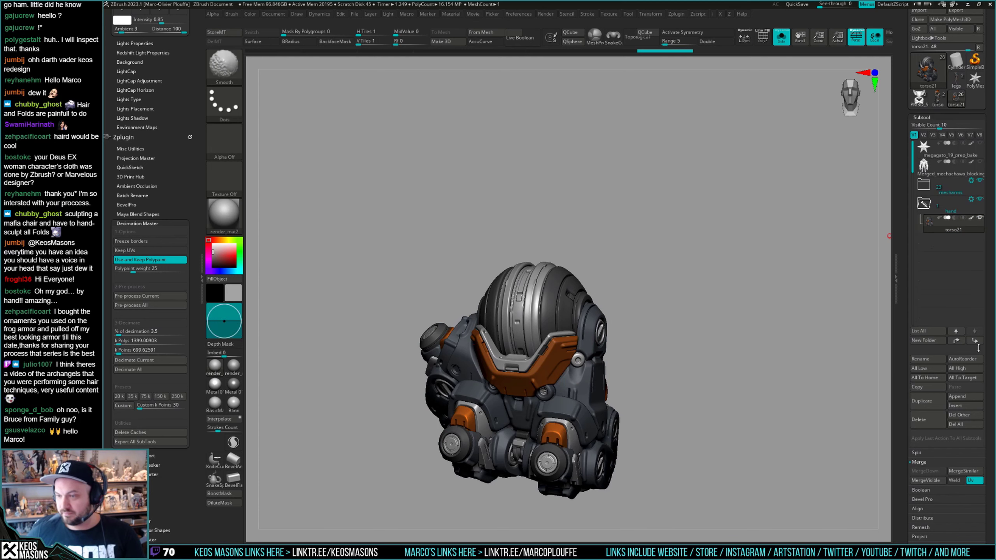
click(925, 205)
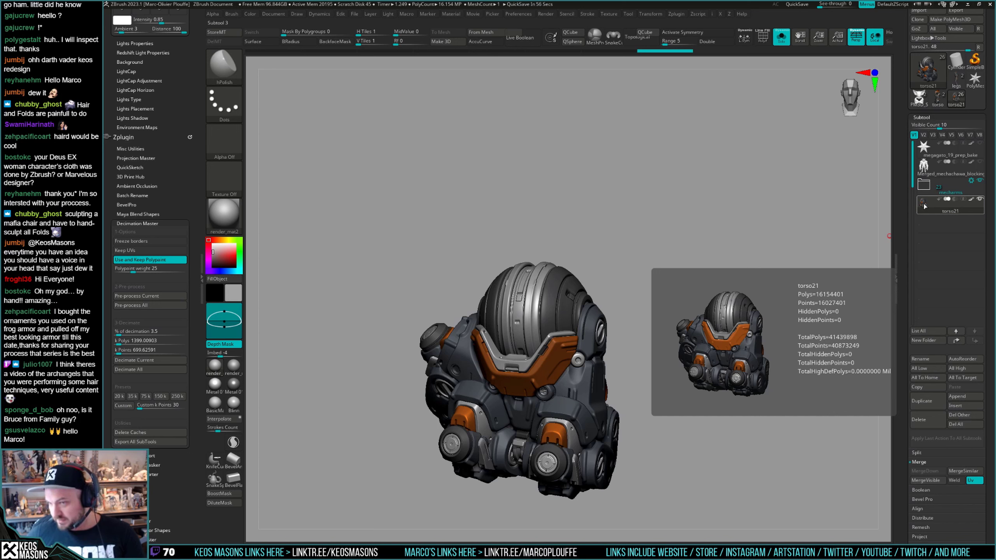
Clone the merged hand subtool into a separate tool and switch to that clone.
scroll(913, 104, up, 3)
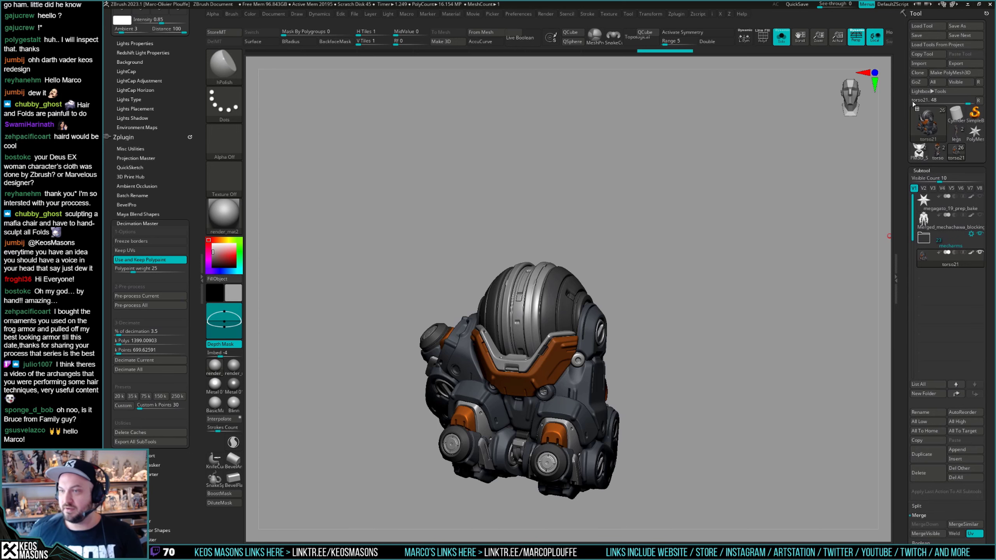
click(917, 73)
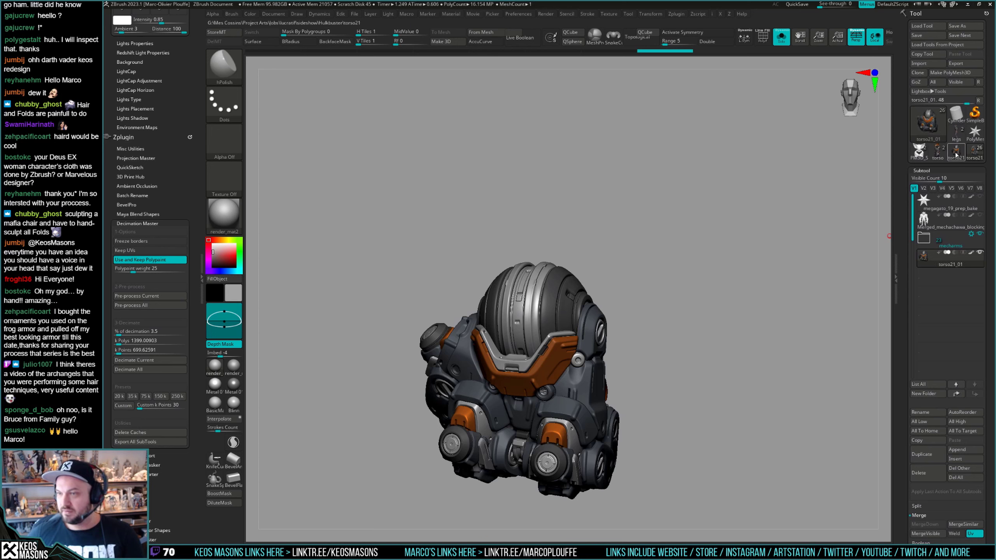
mouse_move(926, 202)
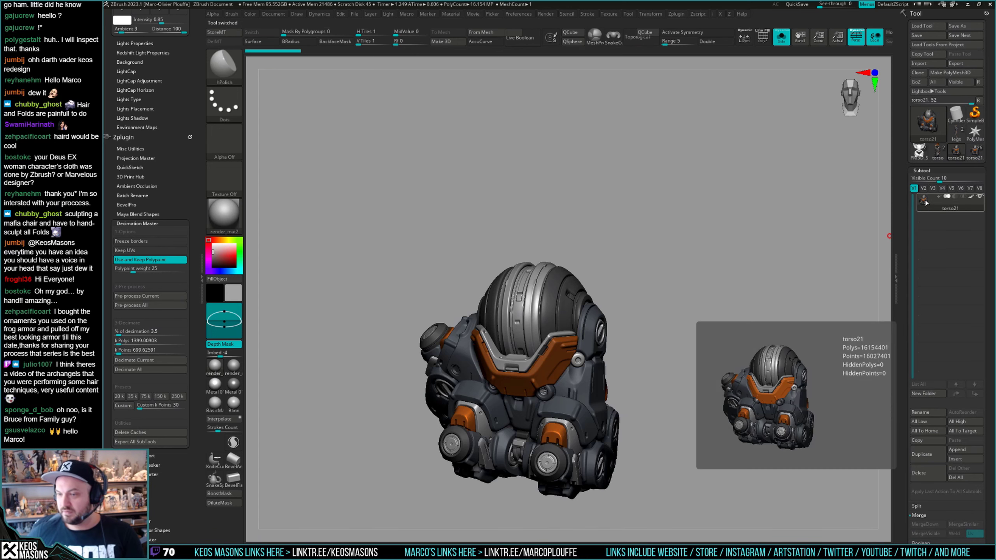
Examine the cloned mechanical hand's fingers, knuckles and palm ball from several angles, toggling the wireframe.
right_drag(534, 347, 605, 322)
key(shift+f)
key(shift+f)
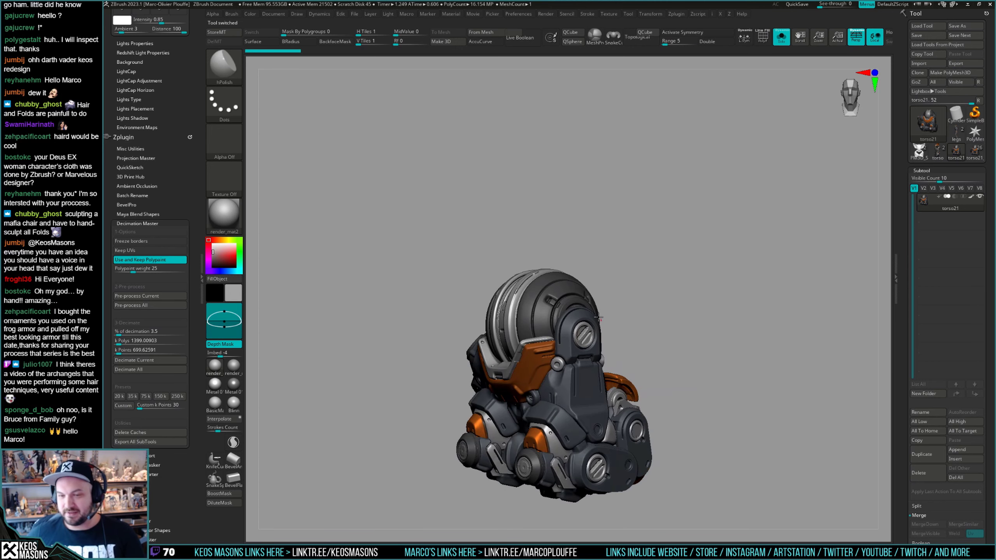
alt+right_drag(591, 363, 649, 321)
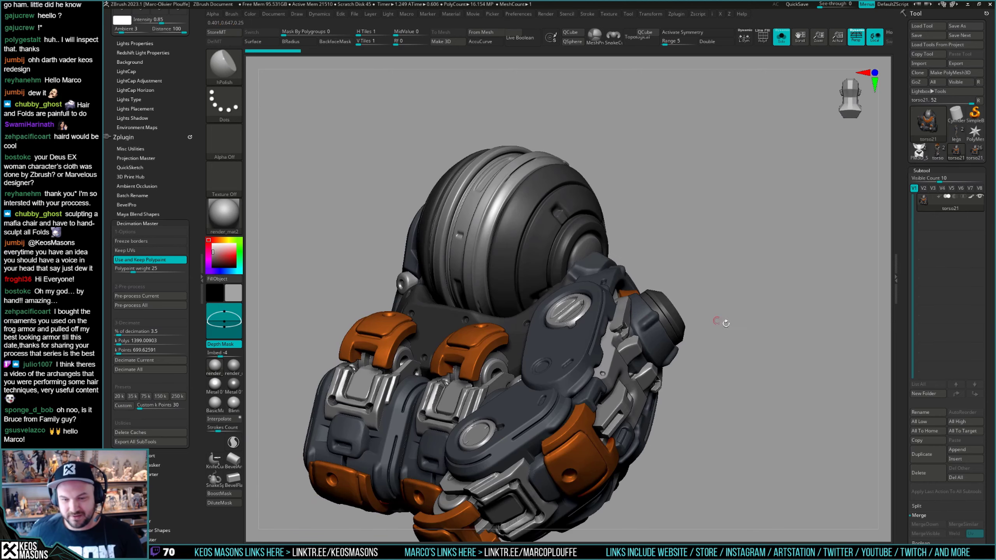
mouse_move(726, 323)
right_down()
mouse_move(667, 339)
mouse_move(662, 358)
right_up()
key(shift+f)
key(shift+f)
Save the cloned tool as hand in the bake files folder and return to the torso21_01 arm tool.
key(ctrl+s)
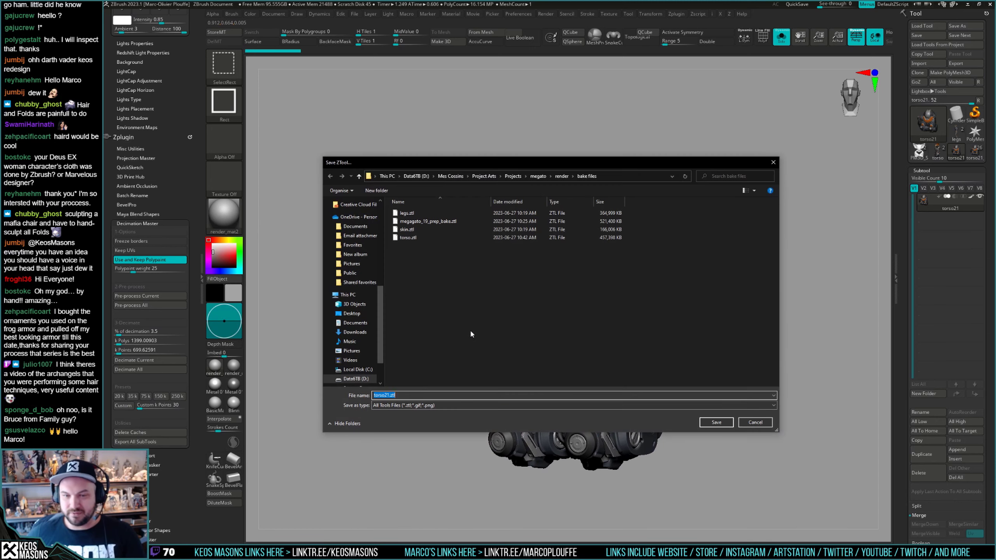
text(head)
key(Return)
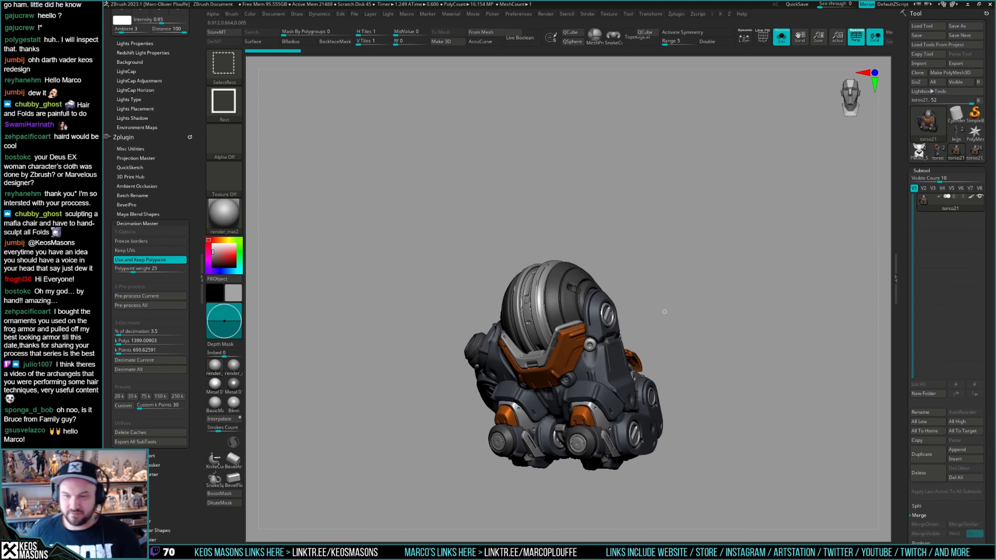
click(976, 156)
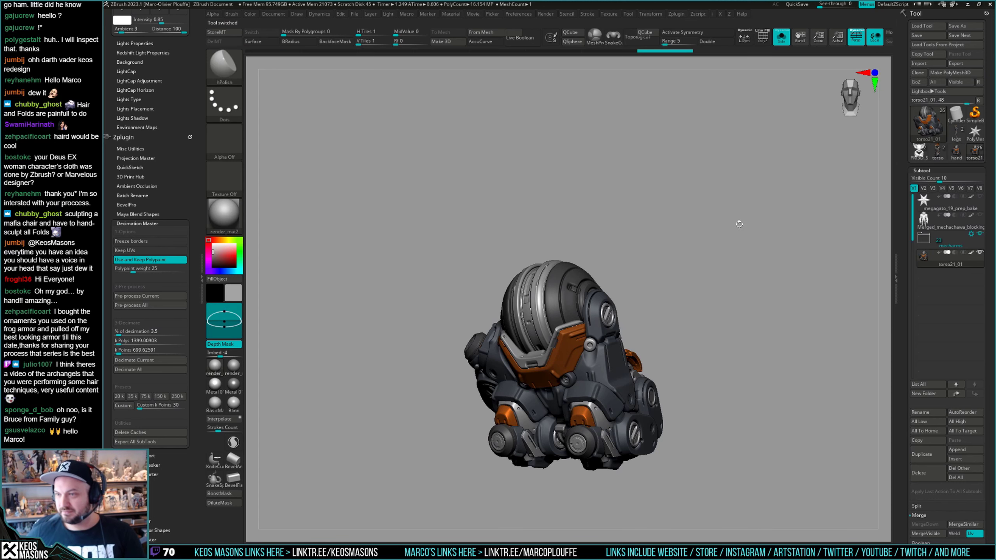
Delete the torso21_01 subtool and merge the visible mecharms parts into one new tool.
click(937, 474)
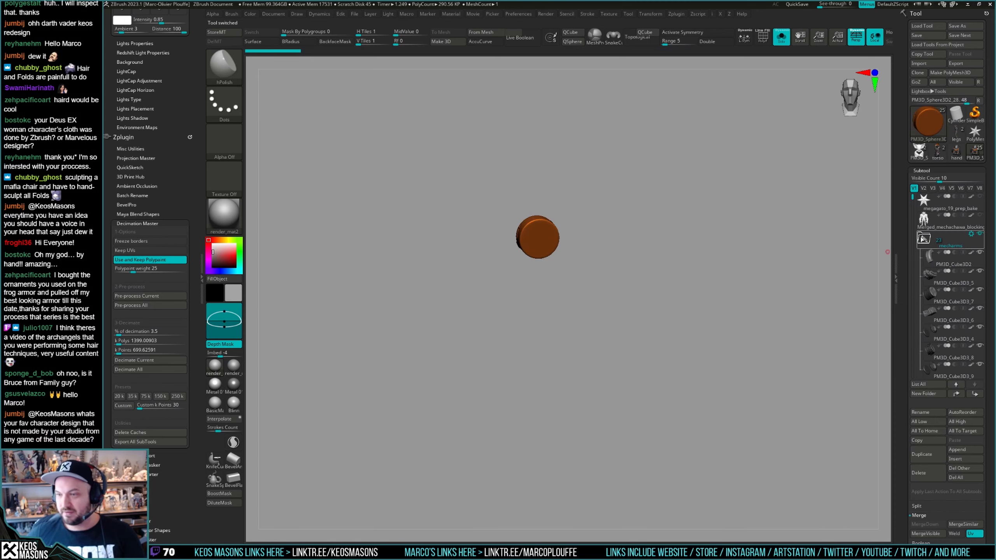
click(923, 238)
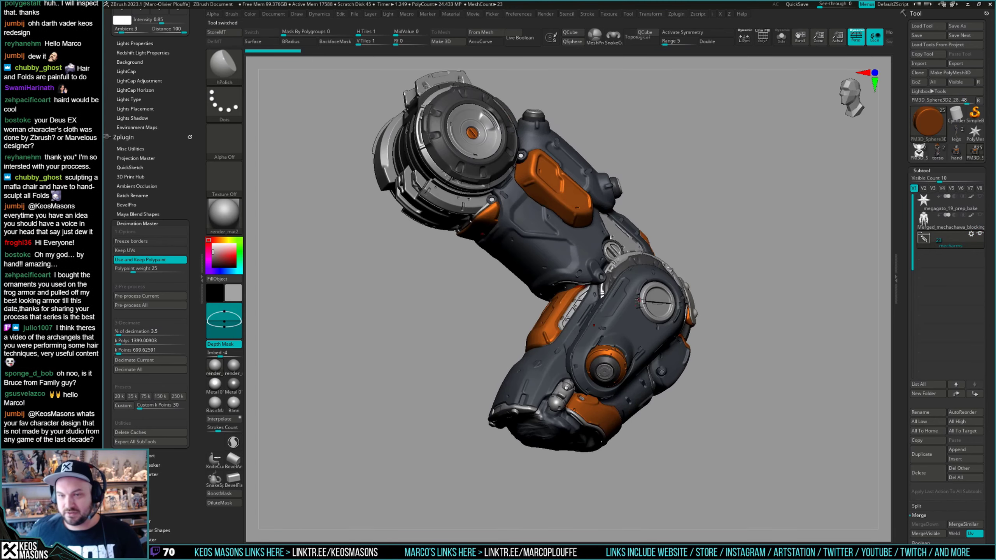
mouse_move(706, 337)
mouse_down()
mouse_move(658, 400)
mouse_move(725, 404)
mouse_move(717, 373)
mouse_move(694, 347)
mouse_up()
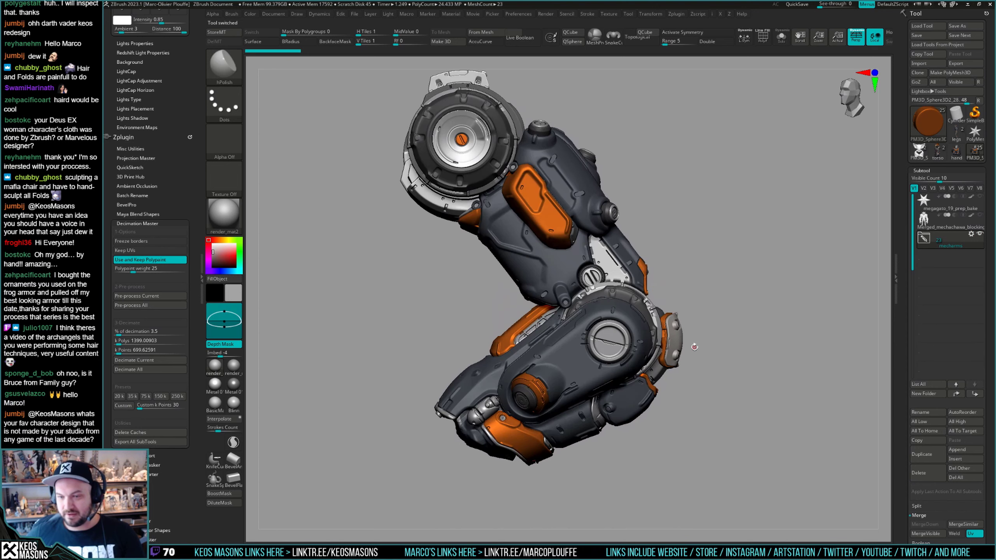
click(927, 534)
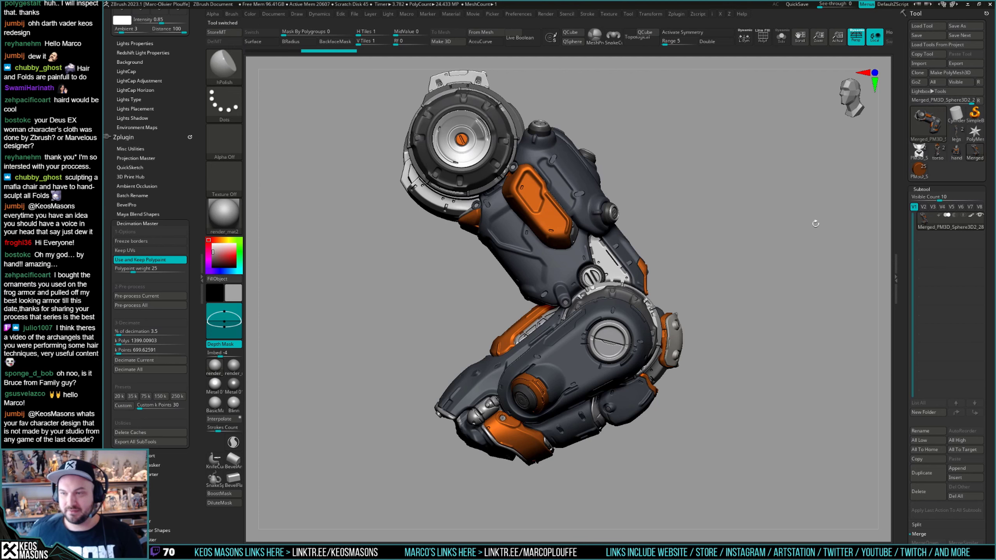
mouse_move(920, 224)
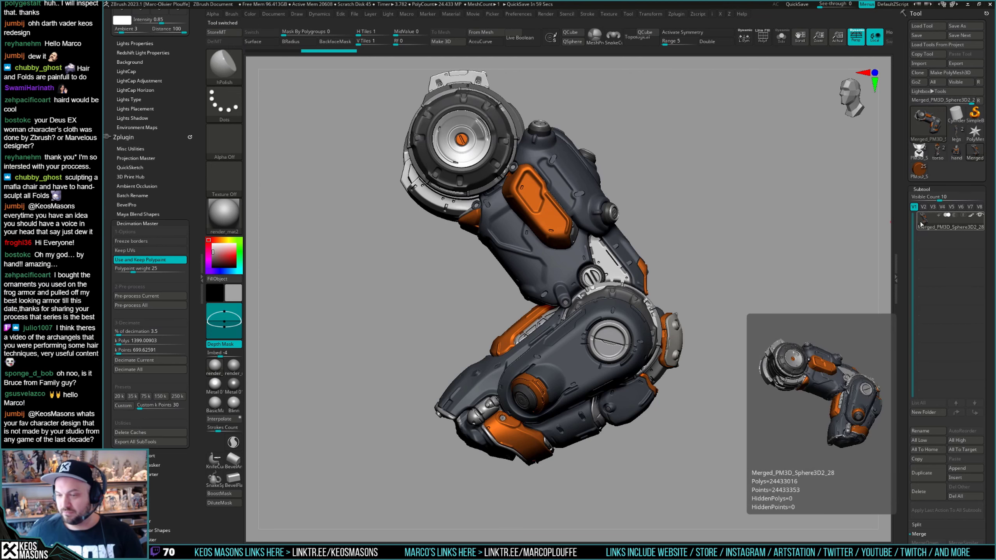
Mask the merged arm by topology in Transpose mode, leaving only the round shoulder joint disc unmasked.
right_drag(536, 246, 568, 282)
mouse_move(537, 313)
right_down()
mouse_move(572, 348)
mouse_move(494, 266)
mouse_move(508, 234)
mouse_move(510, 244)
mouse_move(364, 226)
mouse_move(390, 241)
right_up()
mouse_move(446, 256)
right_down()
mouse_move(431, 310)
mouse_move(435, 265)
right_up()
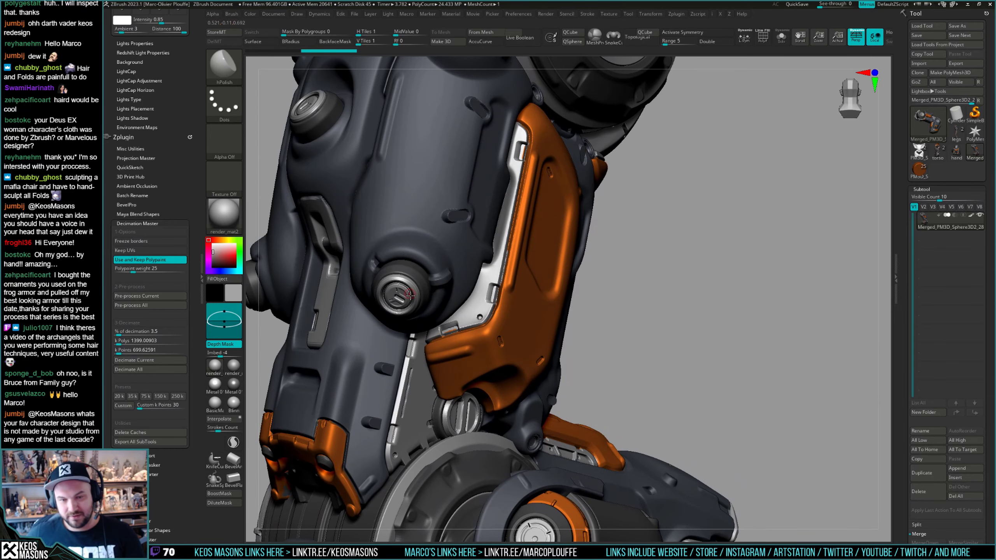
right_drag(433, 305, 492, 332)
right_drag(430, 320, 503, 282)
key(w)
key(ctrl+i)
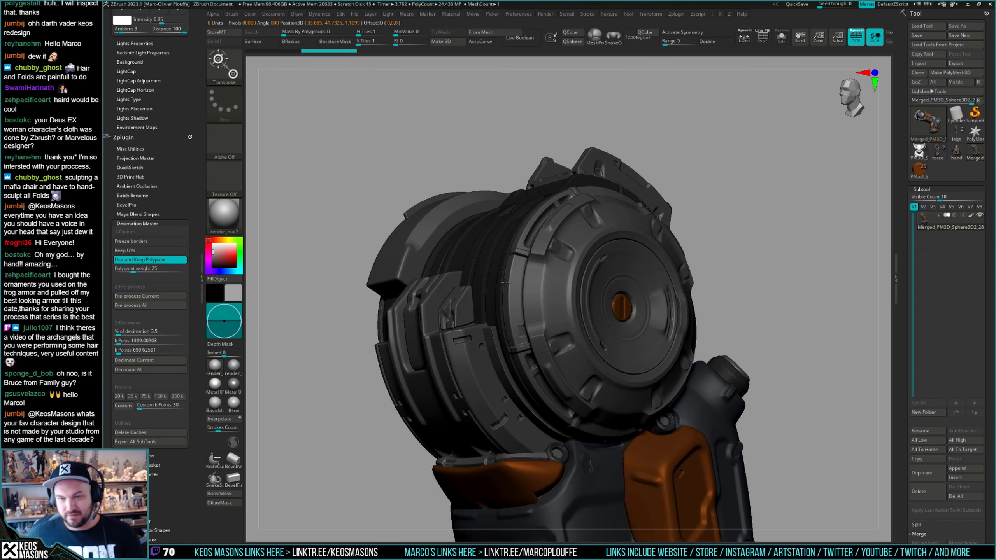
drag(504, 282, 505, 285)
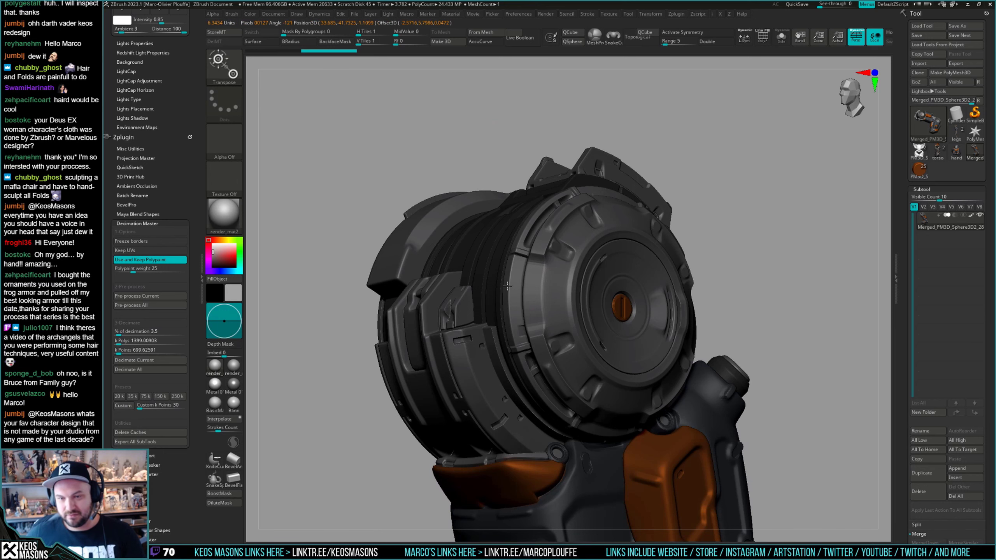
key(q)
Leave the elbow joint disc unmasked as well and split the unmasked discs into a separate subtool.
mouse_move(508, 286)
right_down()
mouse_move(552, 315)
mouse_move(433, 294)
mouse_move(466, 282)
mouse_move(455, 329)
mouse_move(532, 355)
right_up()
key(w)
key(w)
ctrl+drag(555, 249, 596, 202)
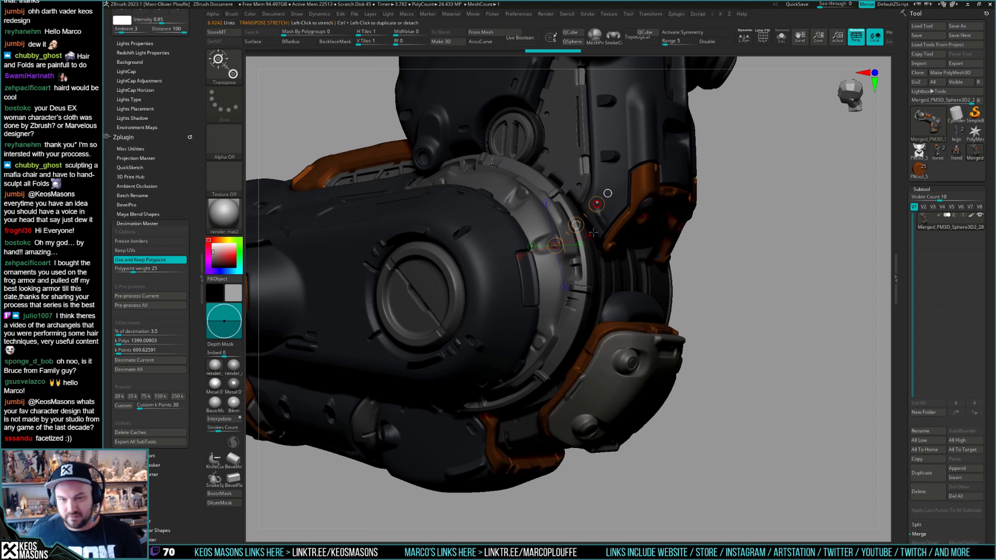
key(ctrl+w)
key(q)
ctrl+shift+click(594, 232)
right_drag(593, 232, 596, 305)
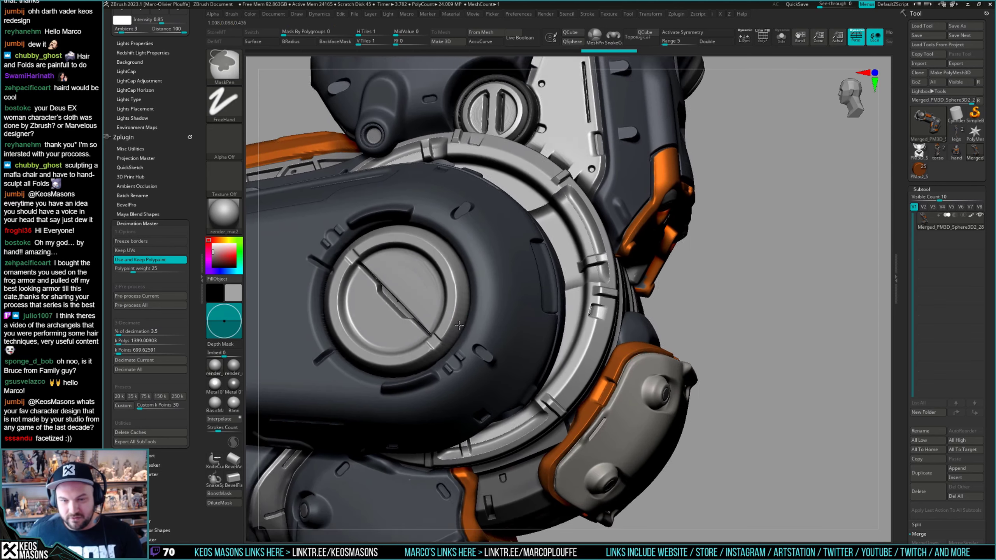
Select the split-off joint discs subtool and subdivide it once.
key(shift+f)
mouse_move(458, 271)
right_down()
mouse_move(478, 314)
mouse_move(509, 327)
mouse_move(507, 310)
mouse_move(501, 344)
mouse_move(592, 313)
right_up()
key(shift+f)
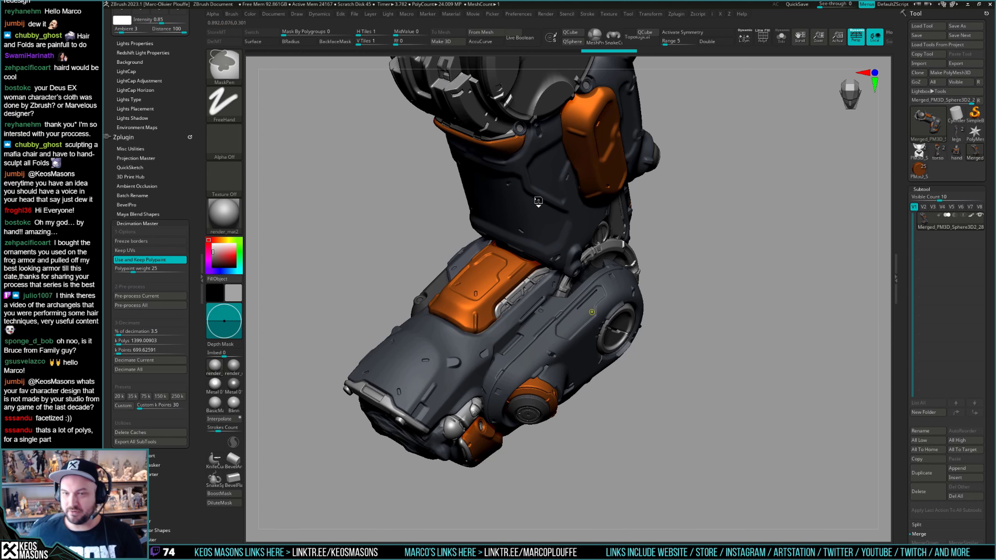
right_drag(538, 201, 518, 210)
click(949, 241)
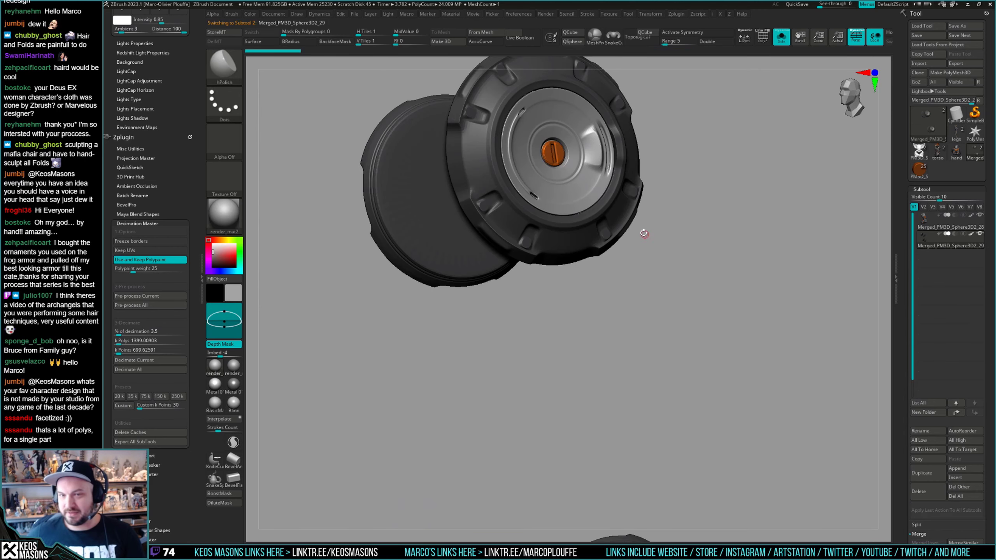
key(f)
key(shift+f)
key(shift+f)
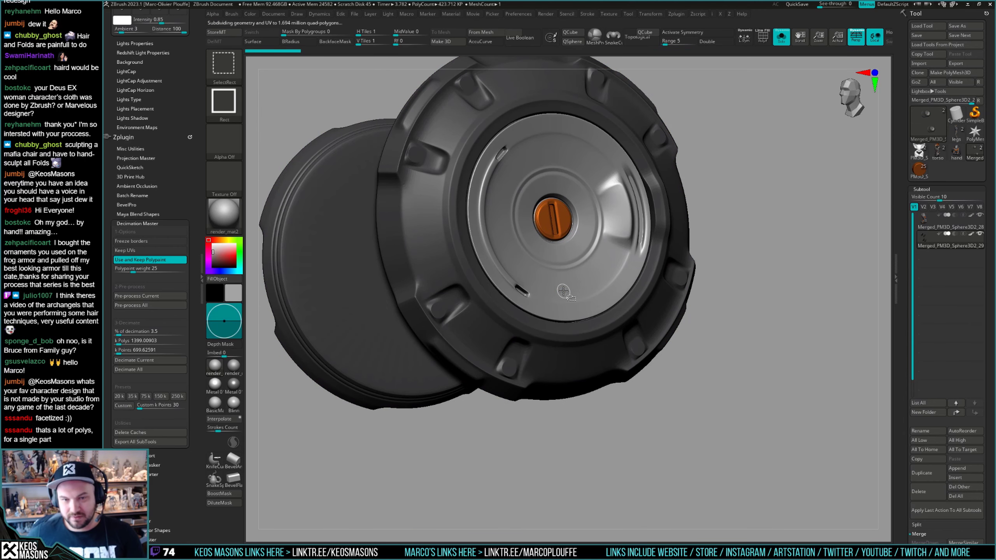
key(ctrl+d)
Check the joint discs' wireframe and subdivide them a second time.
right_drag(560, 218, 492, 173)
key(alt+s)
key(alt+s)
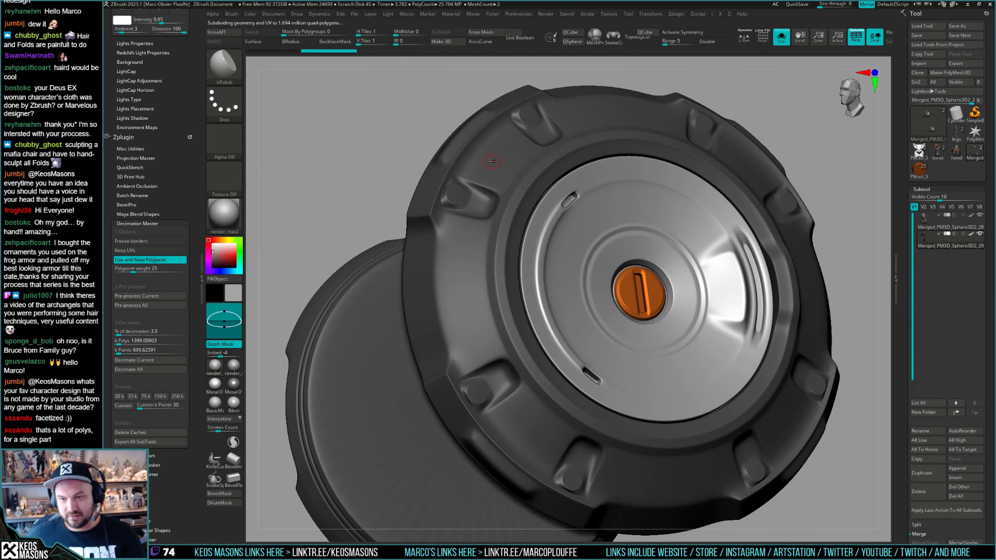
key(shift+f)
key(shift+f)
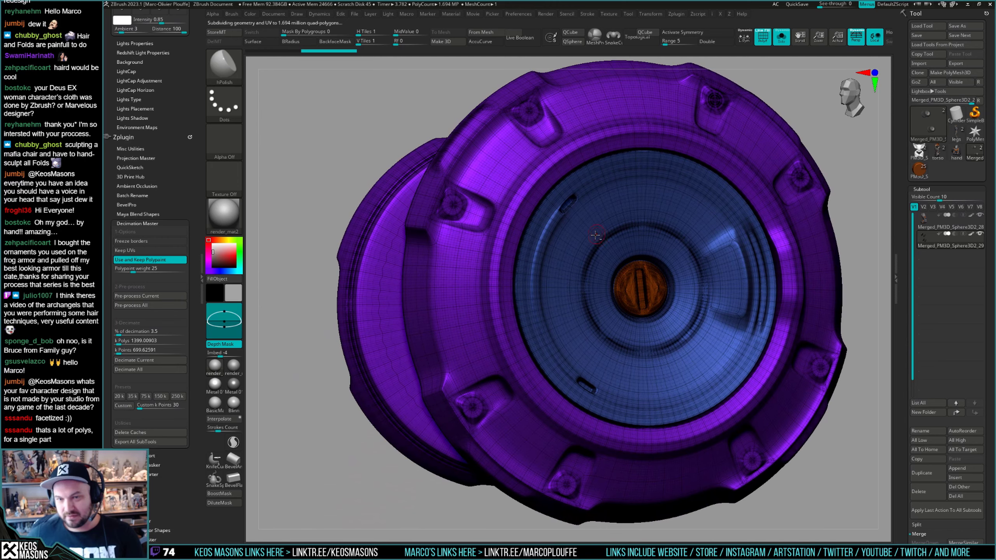
key(shift+f)
right_drag(618, 253, 615, 230)
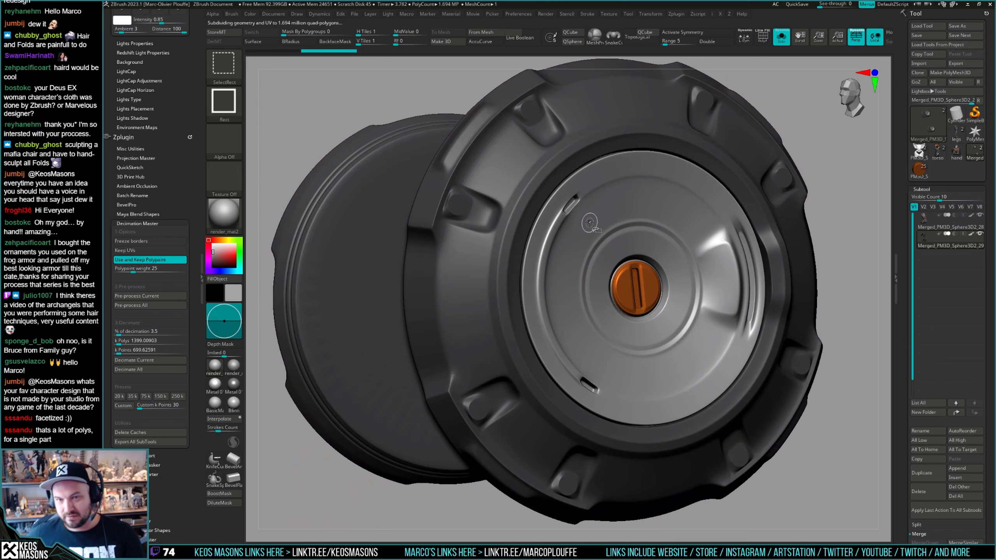
key(ctrl+d)
ctrl+right_drag(574, 260, 574, 228)
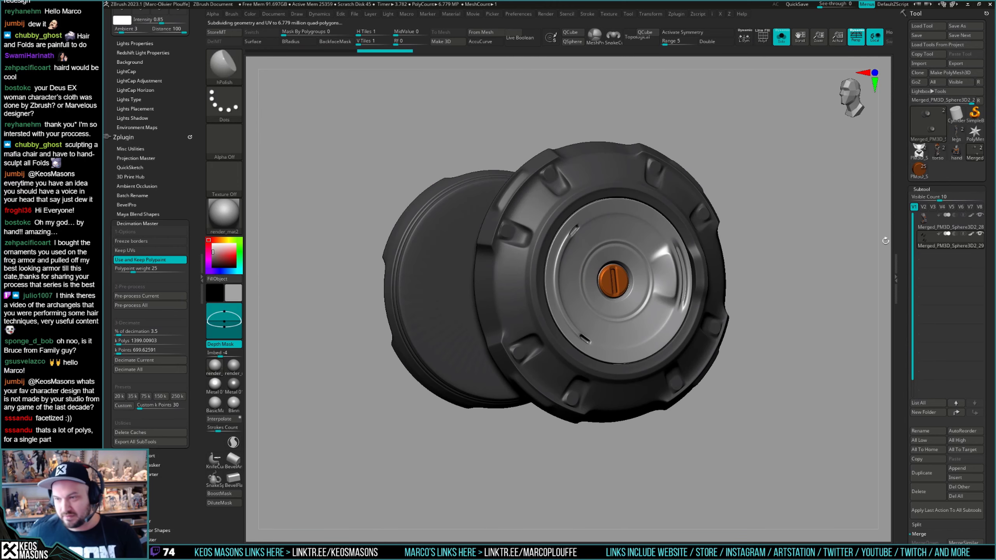
Compare the joint discs with the remaining arm subtool and pre-process the discs for decimation.
mouse_move(921, 243)
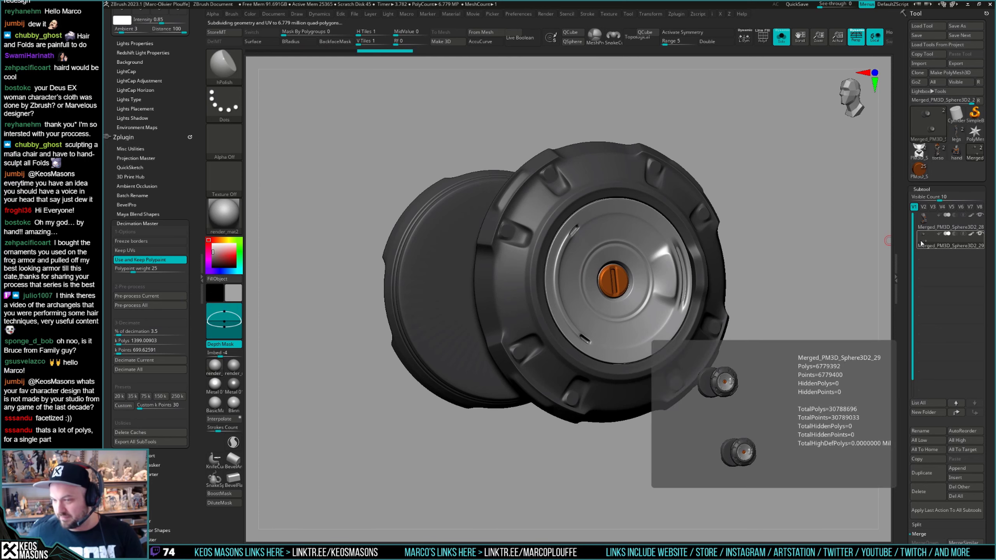
right_drag(518, 251, 537, 267)
key(shift+f)
key(shift+f)
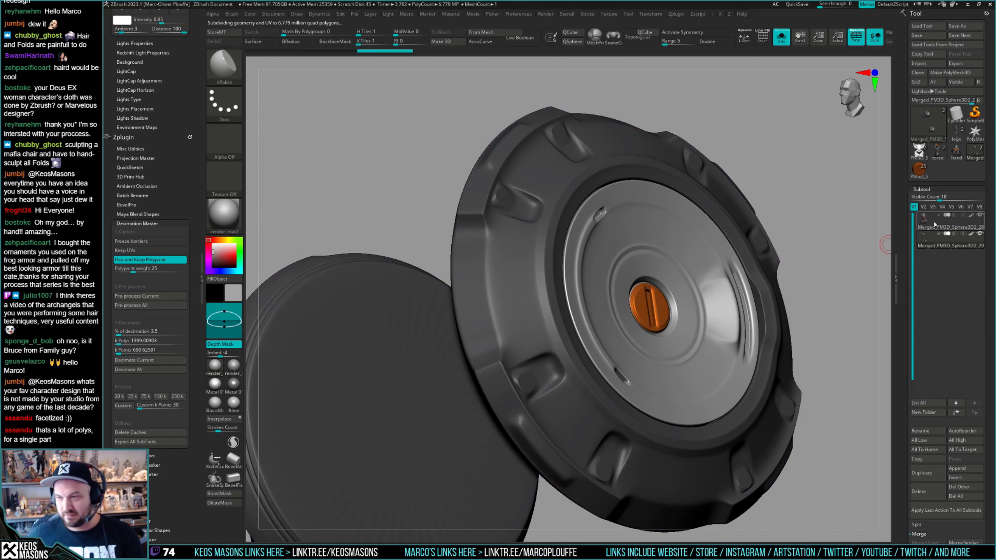
click(924, 222)
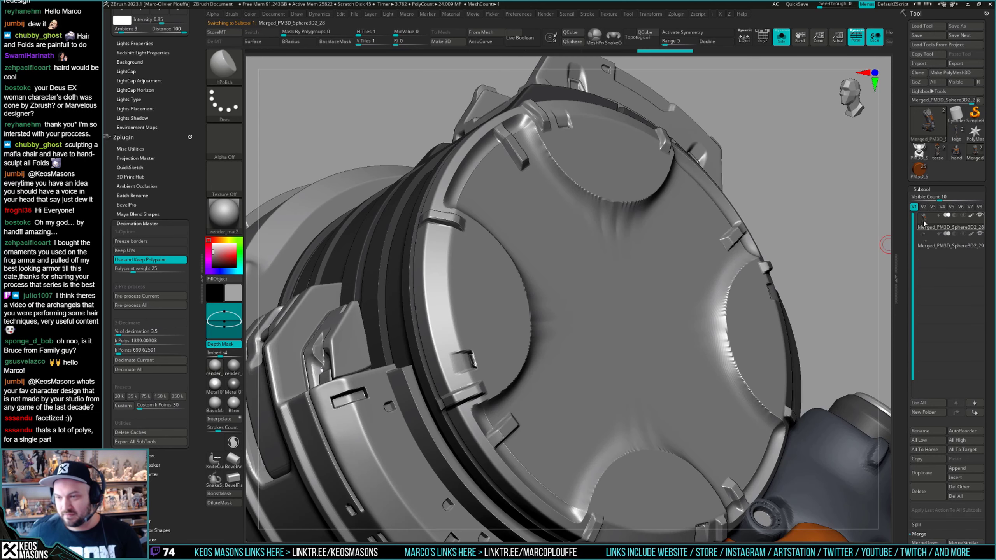
click(926, 239)
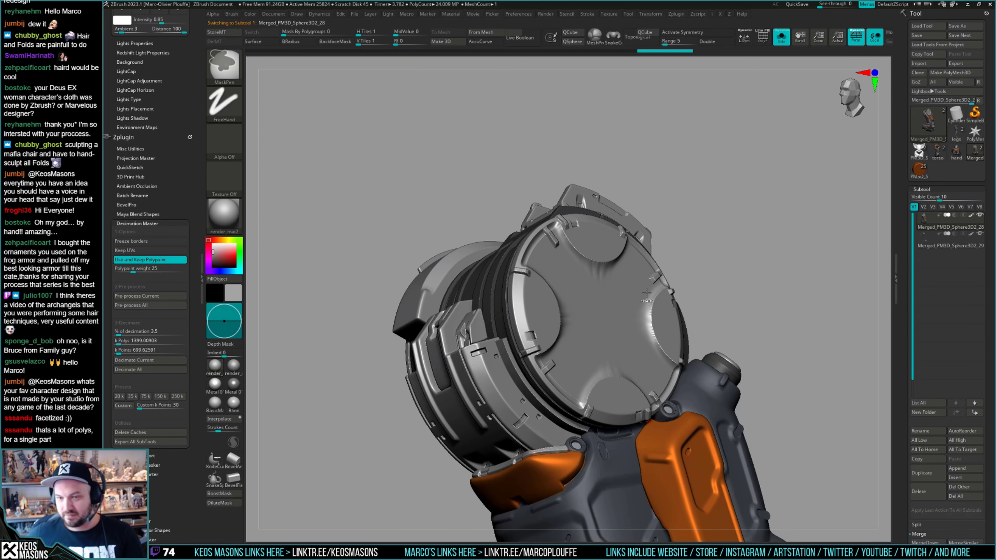
right_drag(565, 305, 509, 298)
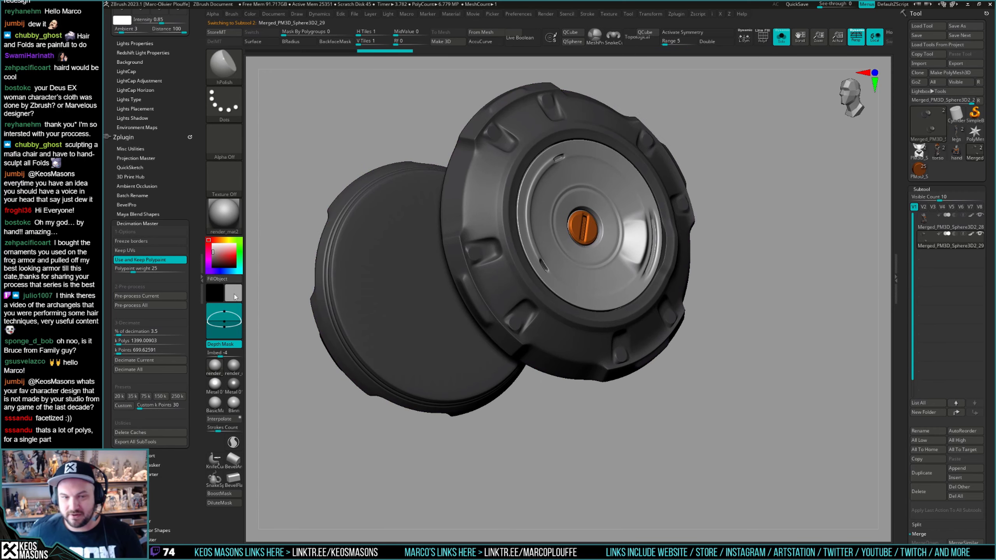
click(154, 296)
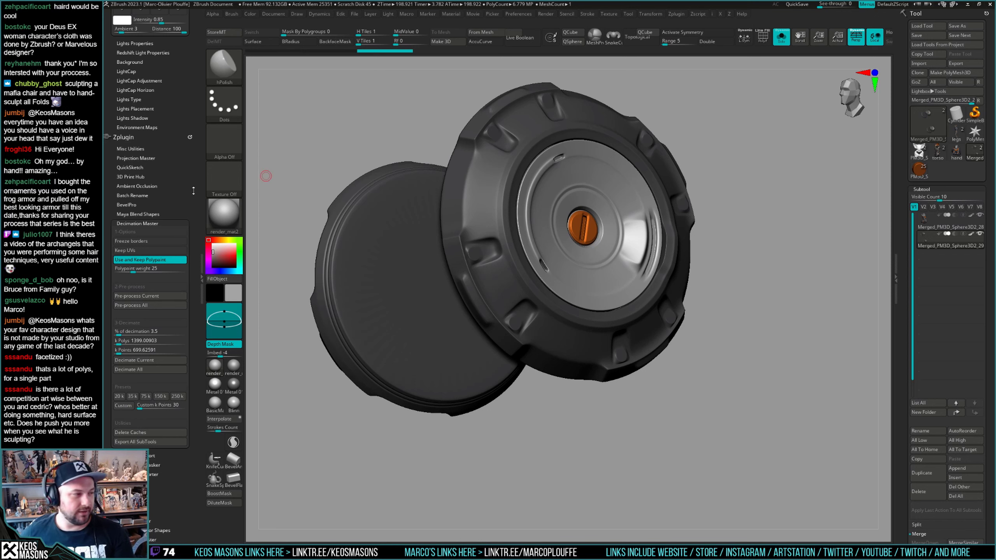
Set the decimation percentage to 12 and decimate the joint discs subtool.
drag(193, 190, 195, 192)
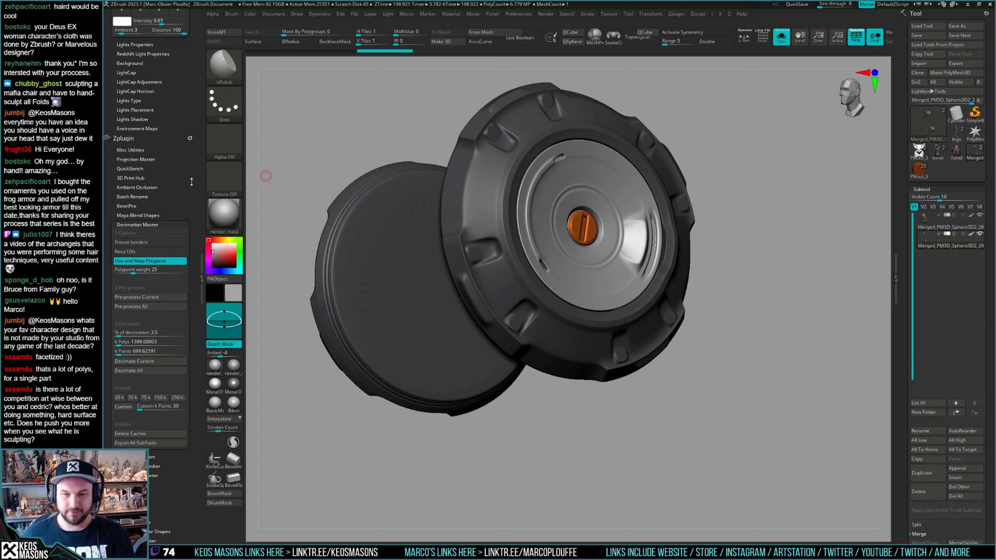
click(156, 334)
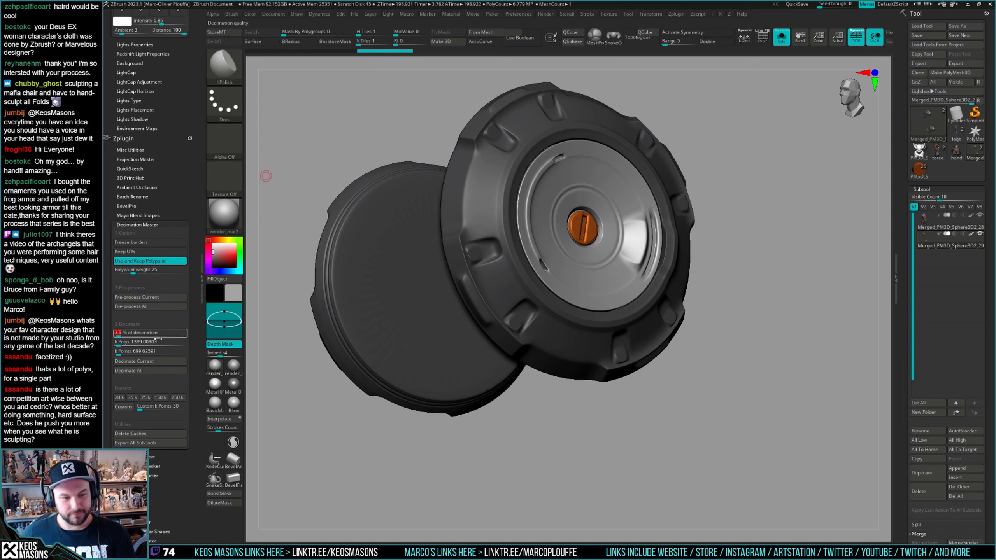
text(12)
click(163, 362)
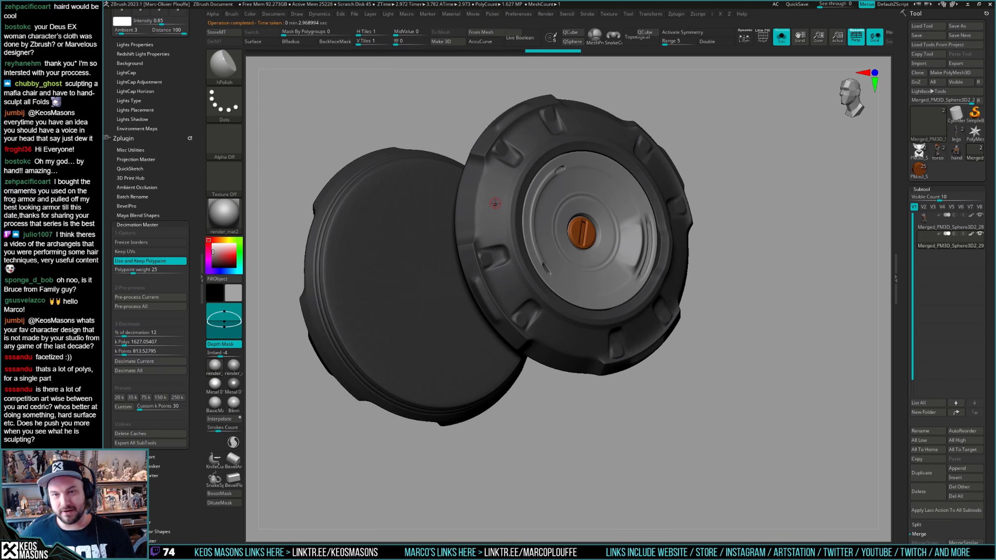
key(shift+f)
key(shift+f)
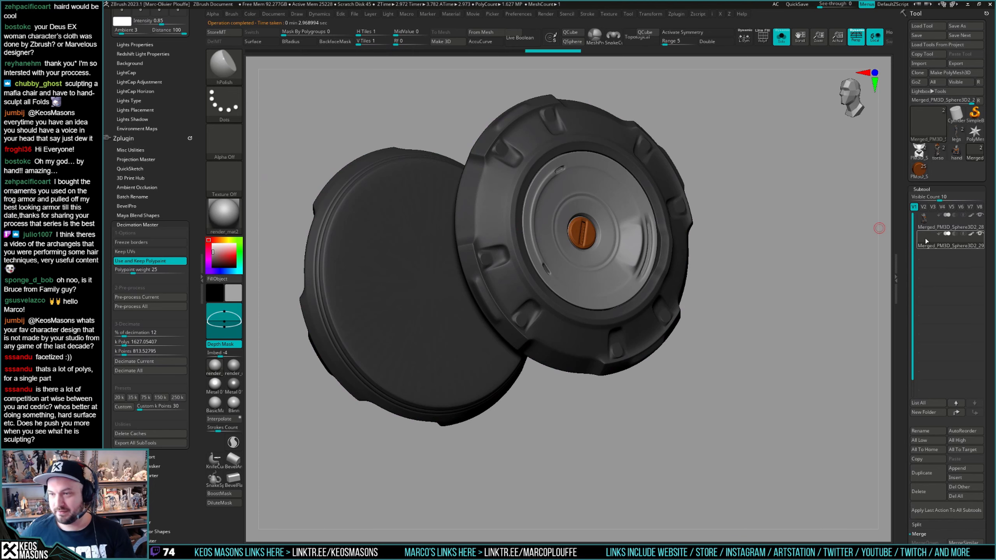
mouse_move(926, 240)
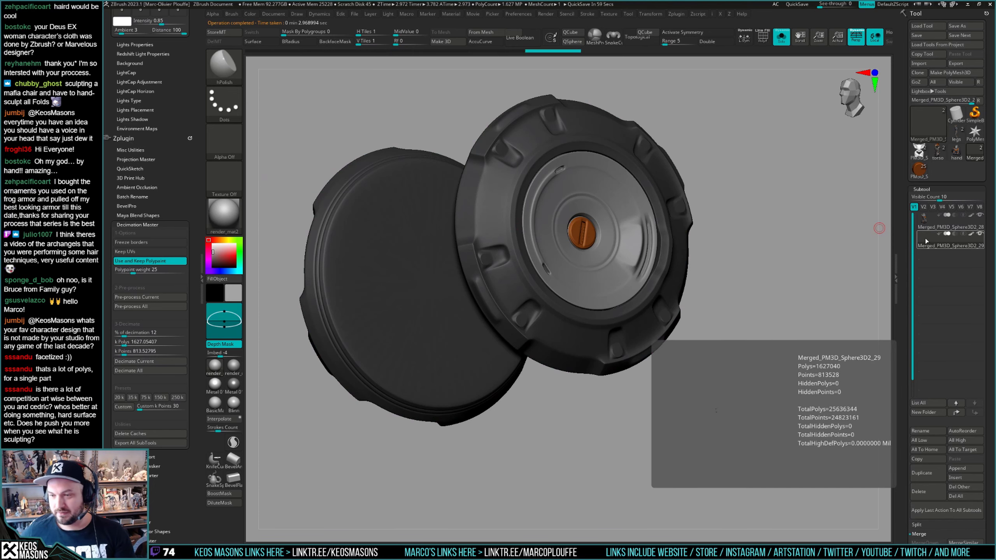
Examine the decimated joint discs from several sides, checking their separate pieces, surface quality and wireframe.
mouse_move(633, 199)
right_down()
mouse_move(542, 186)
mouse_move(540, 244)
mouse_move(505, 238)
mouse_move(529, 259)
mouse_move(509, 282)
mouse_move(515, 291)
mouse_move(504, 216)
mouse_move(545, 272)
mouse_move(559, 263)
mouse_move(552, 233)
right_up()
key(shift+f)
key(shift+f)
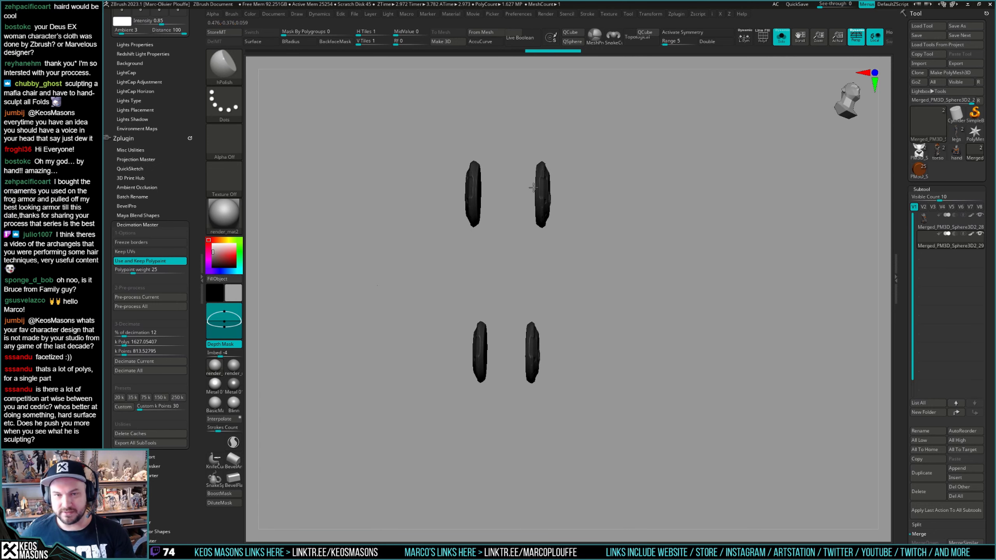
ctrl+shift+drag(442, 143, 561, 398)
right_drag(572, 388, 612, 298)
ctrl+shift+drag(613, 276, 601, 292)
ctrl+shift+drag(642, 267, 624, 294)
ctrl+right_drag(555, 214, 570, 251)
mouse_move(570, 251)
alt+right_down()
mouse_move(551, 307)
mouse_move(541, 305)
mouse_move(519, 236)
mouse_move(537, 215)
mouse_move(431, 157)
alt+right_up()
ctrl+shift+drag(402, 111, 551, 463)
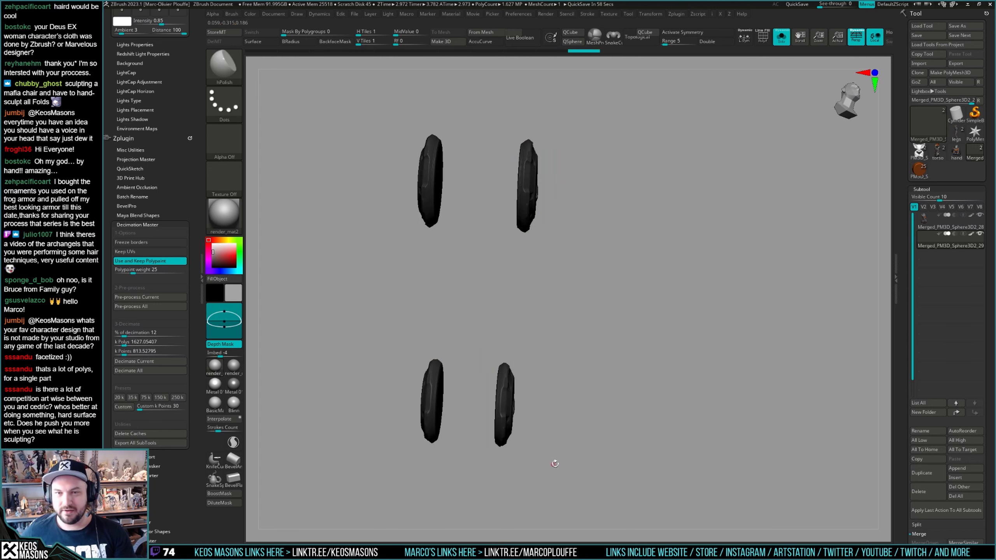
mouse_move(626, 381)
right_down()
mouse_move(543, 249)
mouse_move(520, 418)
mouse_move(537, 336)
mouse_move(588, 342)
mouse_move(587, 314)
mouse_move(559, 315)
mouse_move(579, 320)
right_up()
key(shift+f)
key(shift+f)
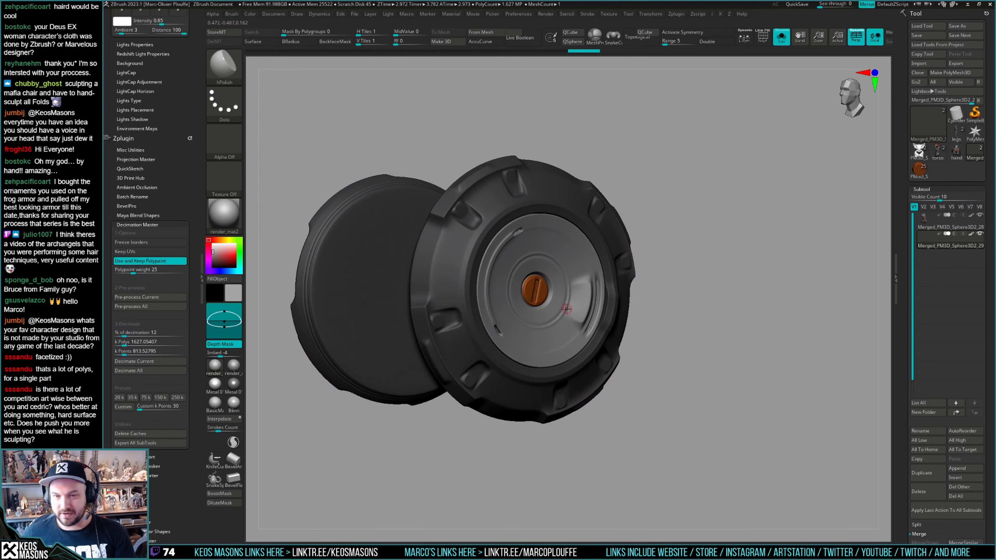
key(shift+f)
Switch to the main arm subtool and check its wireframe around the orange plate and the neighbouring dark-grey panel.
alt+click(602, 254)
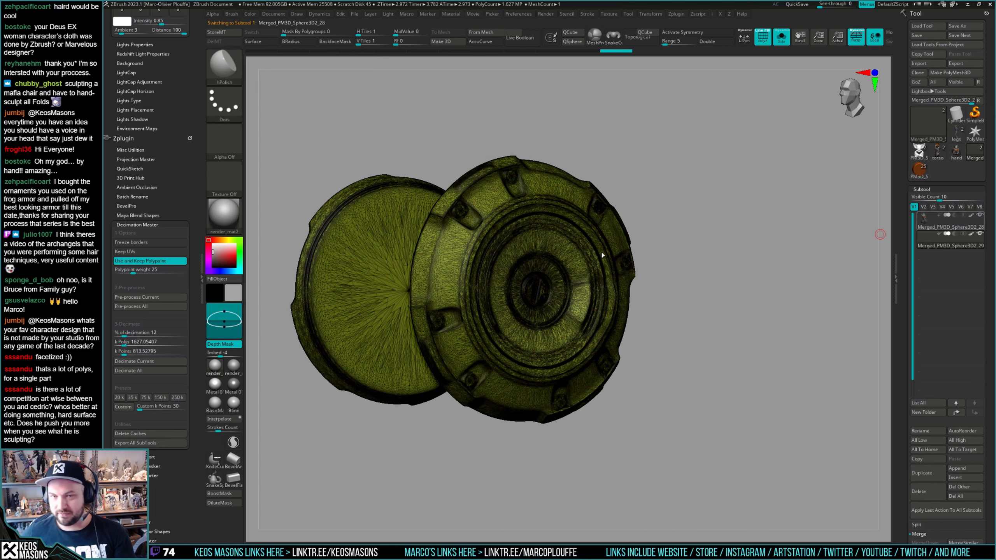
key(shift+f)
mouse_move(574, 270)
right_down()
mouse_move(534, 266)
mouse_move(534, 436)
right_up()
mouse_move(534, 435)
alt+right_down()
mouse_move(507, 290)
mouse_move(489, 313)
mouse_move(436, 252)
mouse_move(439, 277)
mouse_move(426, 266)
mouse_move(431, 290)
alt+right_up()
key(shift+f)
key(shift+f)
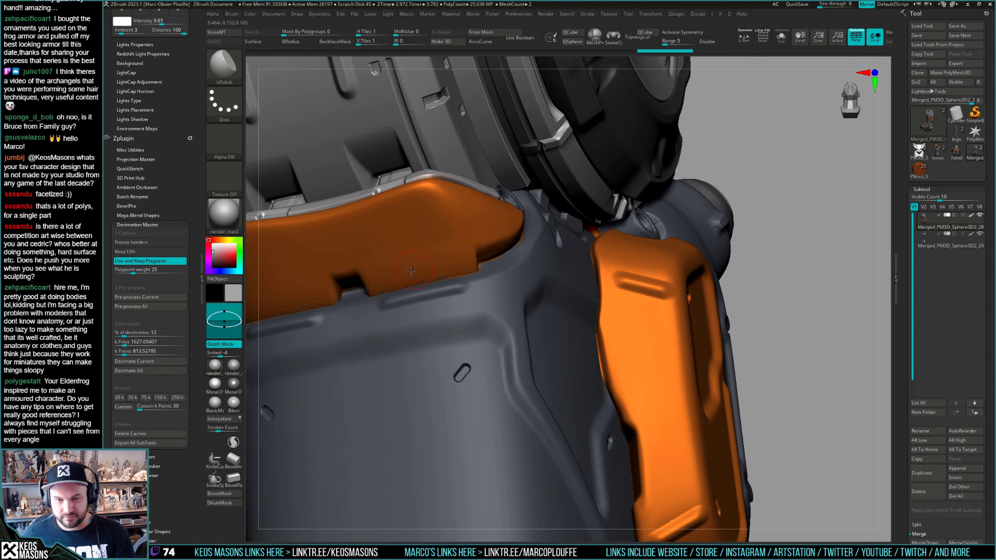
Smooth the lower edge of the orange plate above the dark-grey panel, comparing the strokes with undo and redo.
key(ctrl)
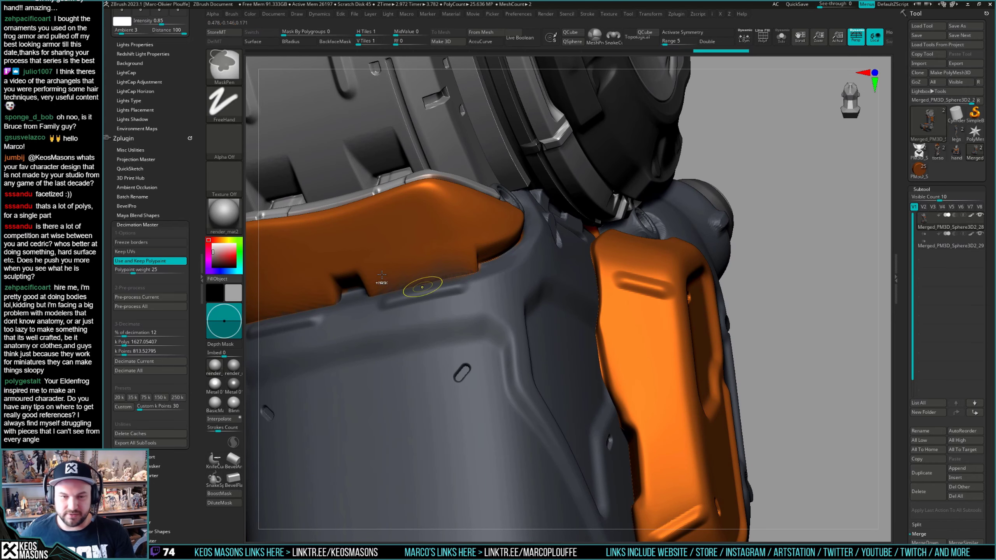
key(shift)
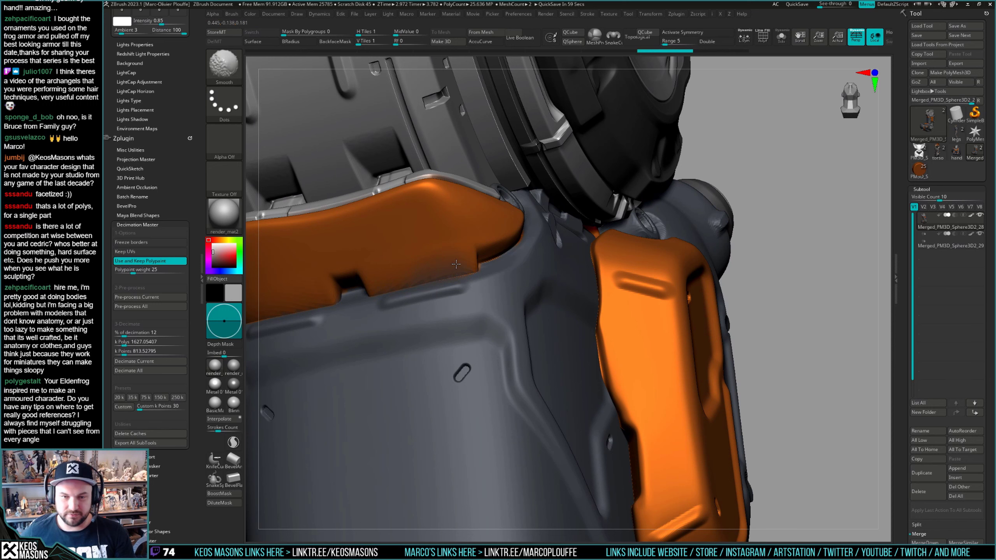
key(ctrl)
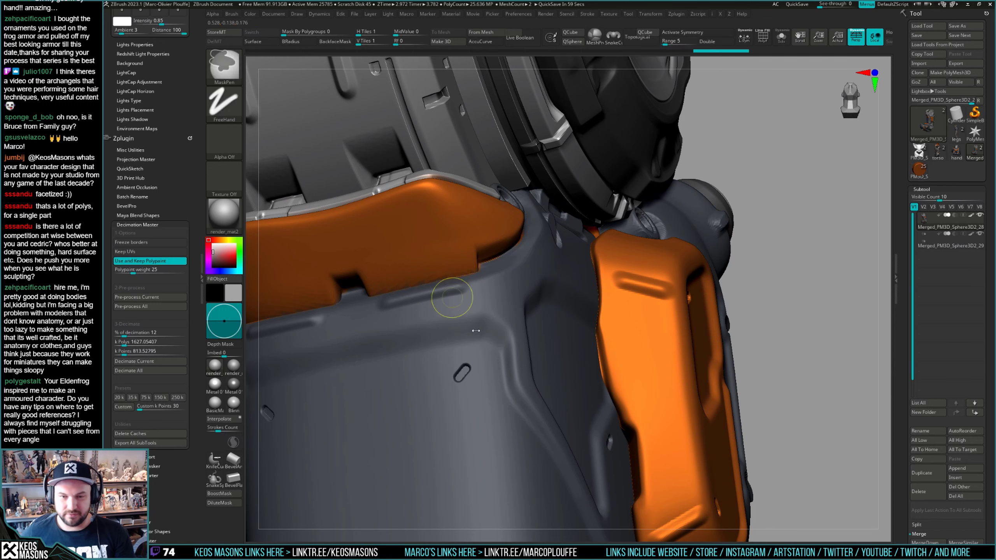
key(shift)
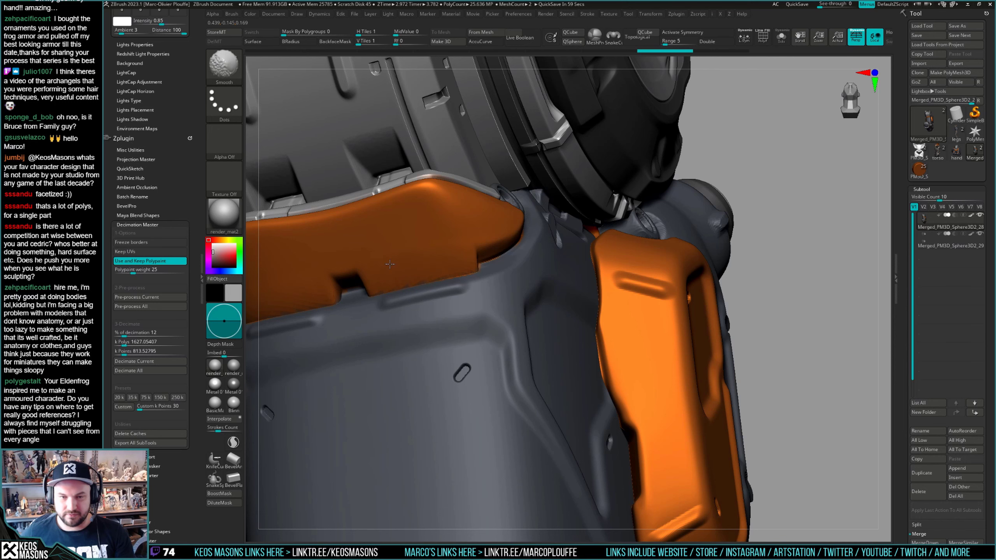
shift+drag(389, 264, 382, 267)
right_drag(381, 266, 336, 299)
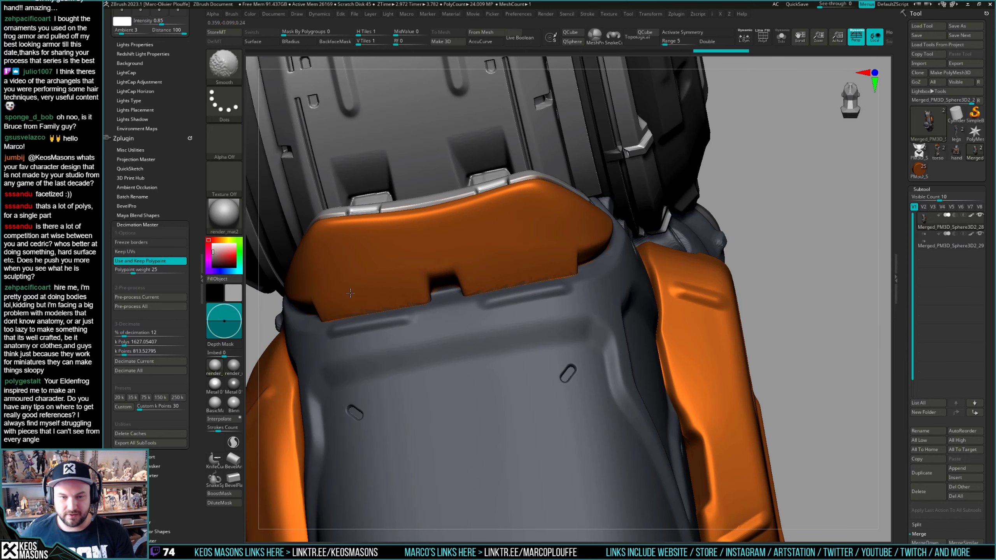
key(ctrl+z)
key(ctrl+shift+z)
right_drag(411, 292, 479, 279)
key(ctrl+shift+z)
mouse_move(547, 277)
right_down()
mouse_move(588, 287)
mouse_move(506, 334)
mouse_move(492, 271)
mouse_move(493, 284)
mouse_move(565, 372)
mouse_move(601, 297)
mouse_move(614, 310)
mouse_move(571, 245)
mouse_move(578, 336)
mouse_move(624, 271)
right_up()
right_drag(626, 307, 564, 314)
Mask every arm part except the dark-grey shell around the round bolts and split that shell into its own subtool.
key(alt+s)
key(shift+f)
key(shift+f)
key(w)
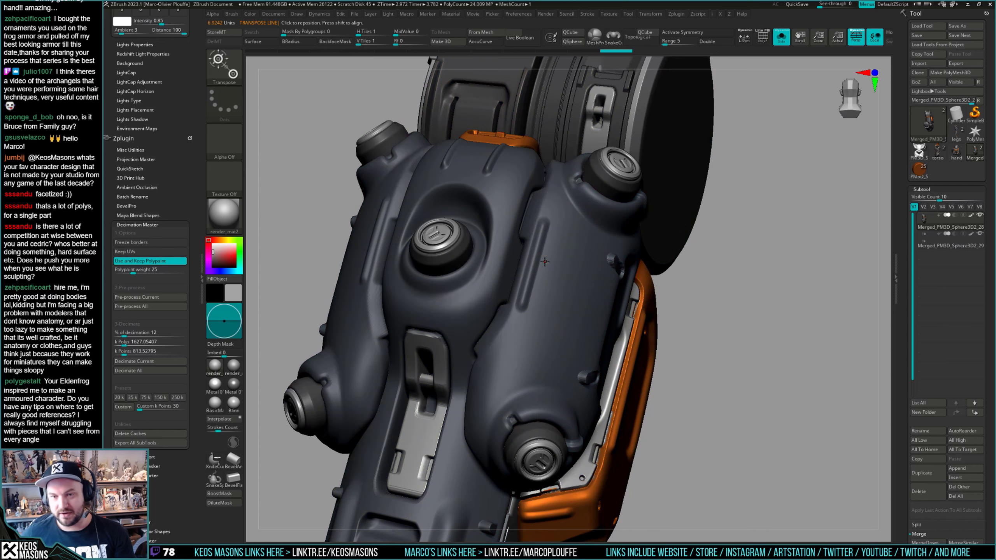
ctrl+drag(498, 221, 497, 228)
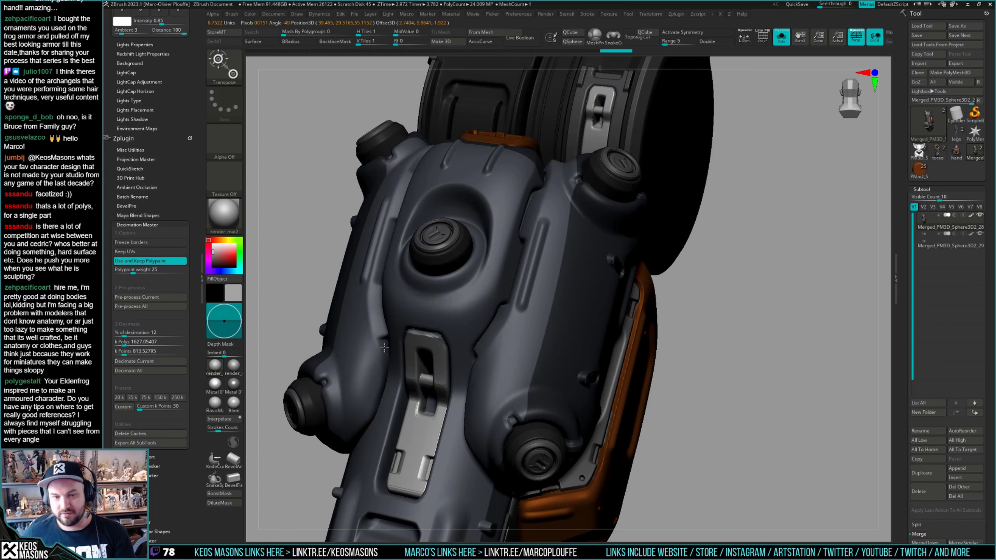
ctrl+drag(370, 349, 426, 324)
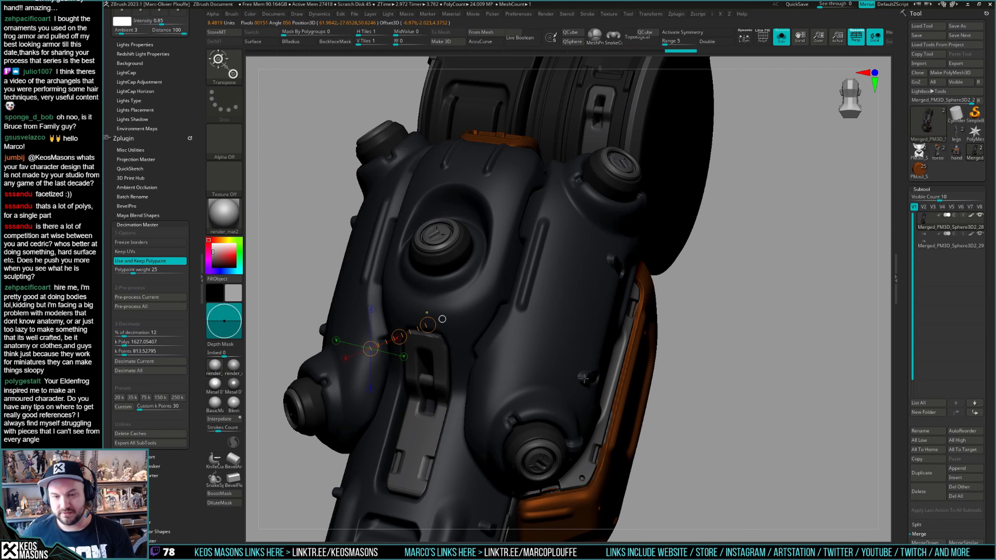
key(ctrl+shift+a)
key(b)
key(h)
key(p)
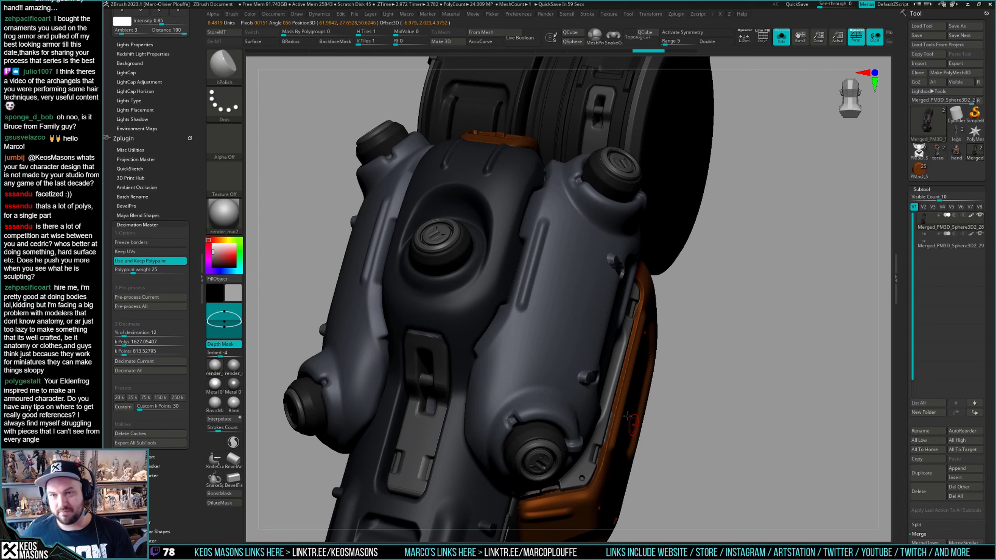
mouse_move(626, 414)
right_down()
mouse_move(527, 369)
mouse_move(544, 267)
mouse_move(726, 232)
mouse_move(589, 280)
mouse_move(590, 294)
mouse_move(562, 310)
mouse_move(647, 294)
mouse_move(587, 346)
mouse_move(575, 341)
right_up()
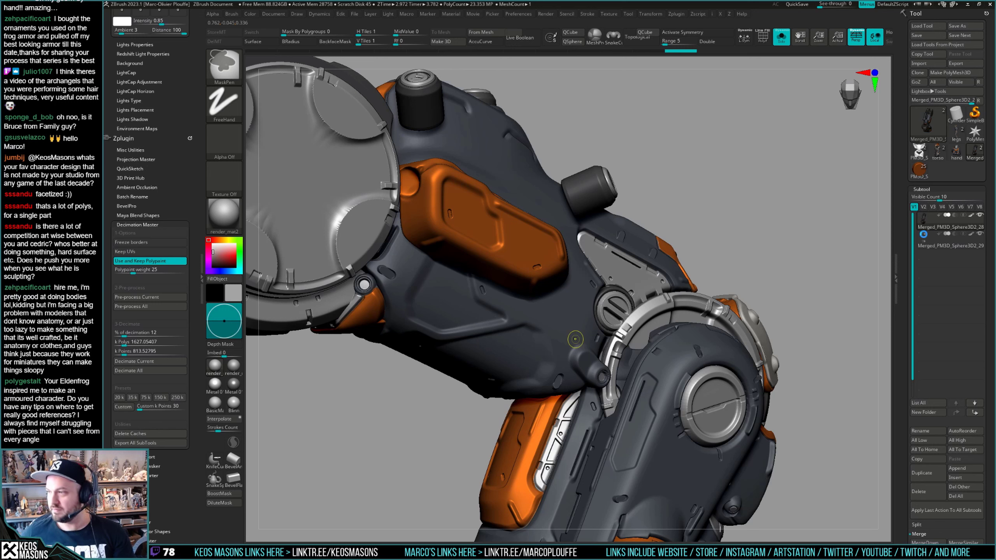
Select the split-off shell subtool, subdivide it once and check its wireframe.
click(929, 238)
drag(510, 373, 558, 274)
key(ctrl+d)
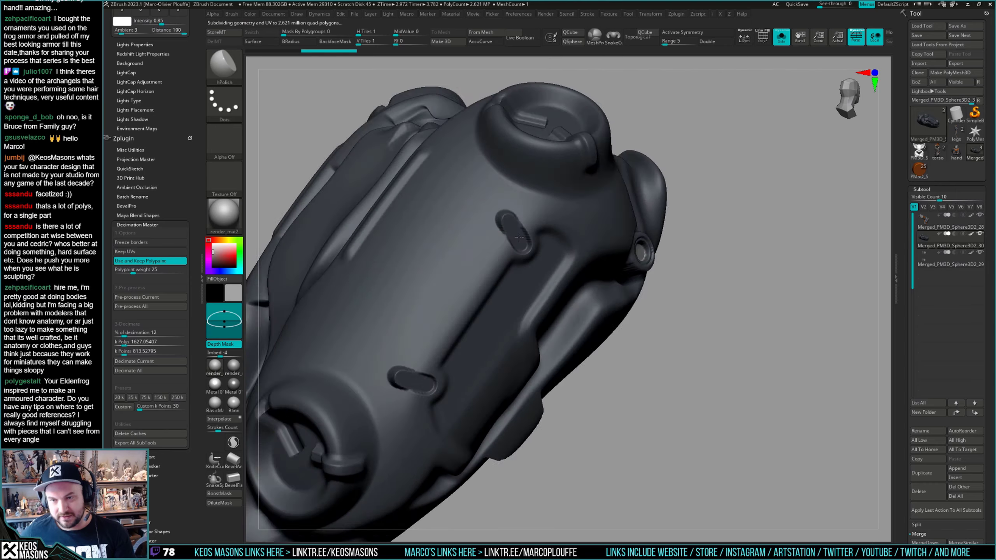
drag(518, 237, 451, 275)
key(shift+f)
key(shift+f)
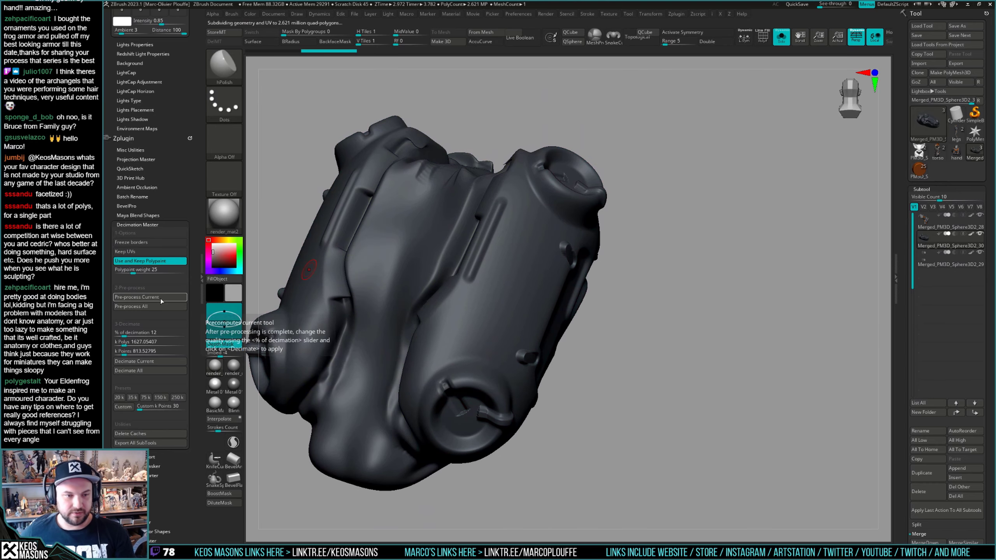
Pre-process the shell subtool for decimation and decimate it at 22 percent.
click(161, 297)
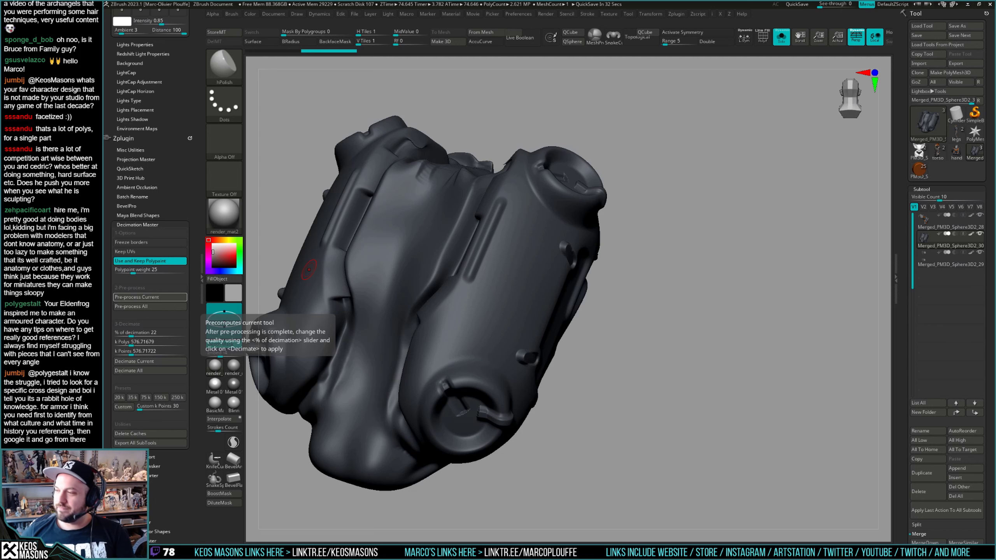
right_drag(308, 270, 380, 216)
click(138, 361)
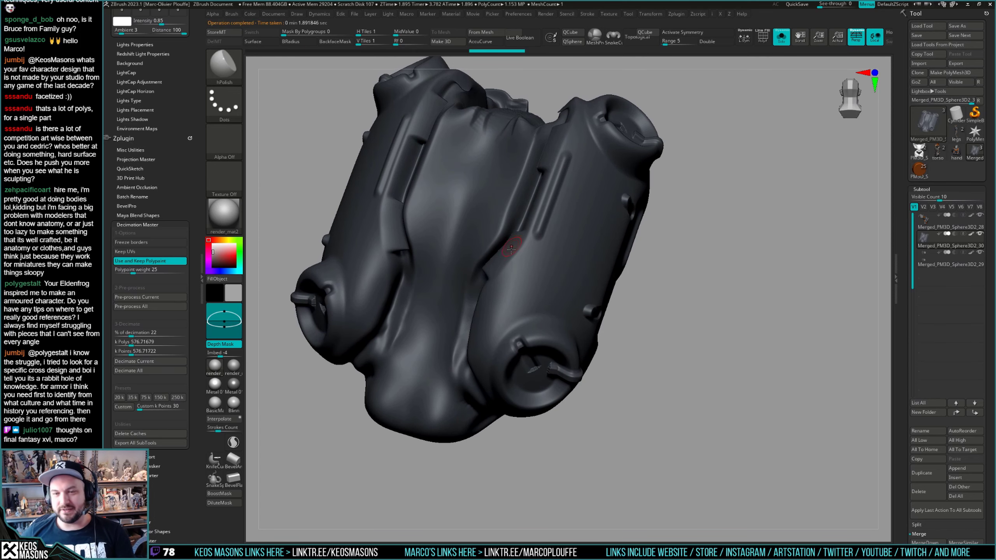
Inspect the decimated shell's surface and wireframe and compare its polygon count with the joint discs subtool.
right_drag(516, 248, 886, 256)
key(shift+f)
key(shift+f)
mouse_move(923, 245)
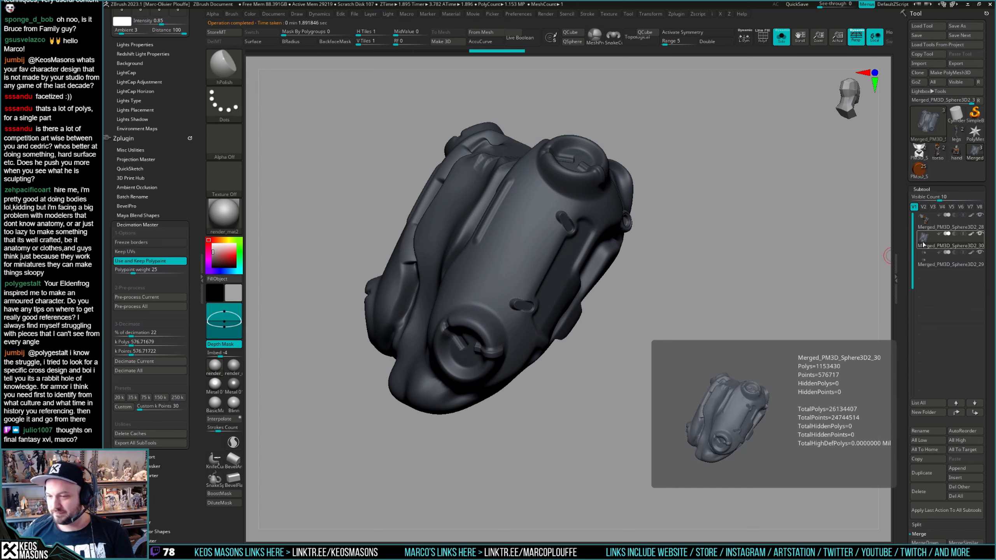
mouse_move(923, 221)
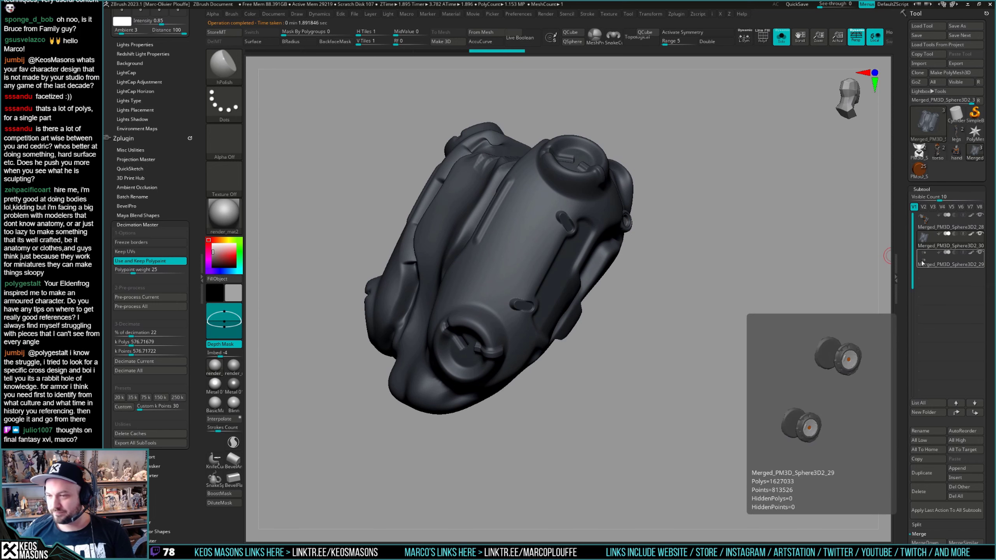
Select the main arm subtool and mask the large parts surrounding the piston rod and its ball joint.
click(923, 222)
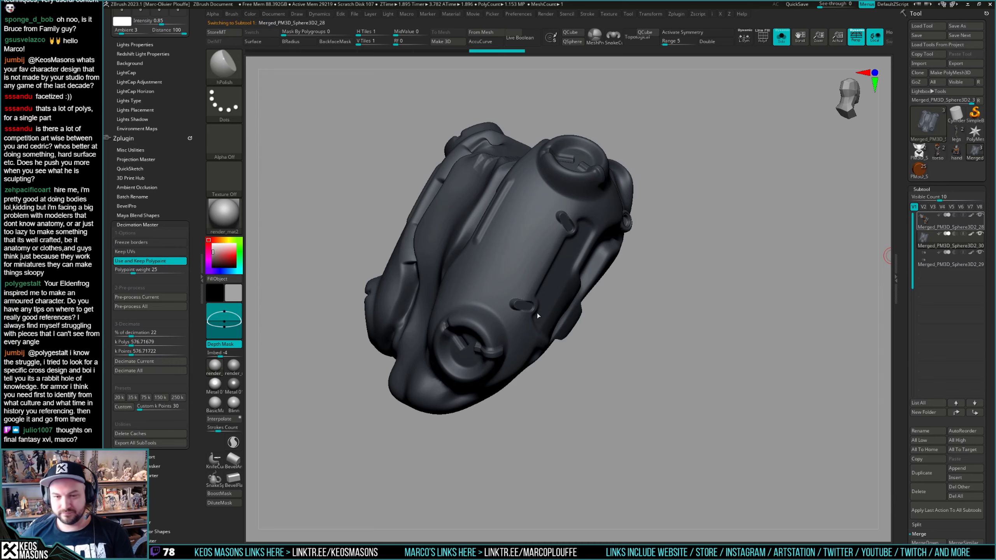
mouse_move(501, 391)
alt+right_down()
mouse_move(512, 255)
mouse_move(506, 165)
mouse_move(523, 360)
mouse_move(435, 358)
mouse_move(486, 298)
mouse_move(602, 337)
mouse_move(595, 315)
alt+right_up()
key(shift+s)
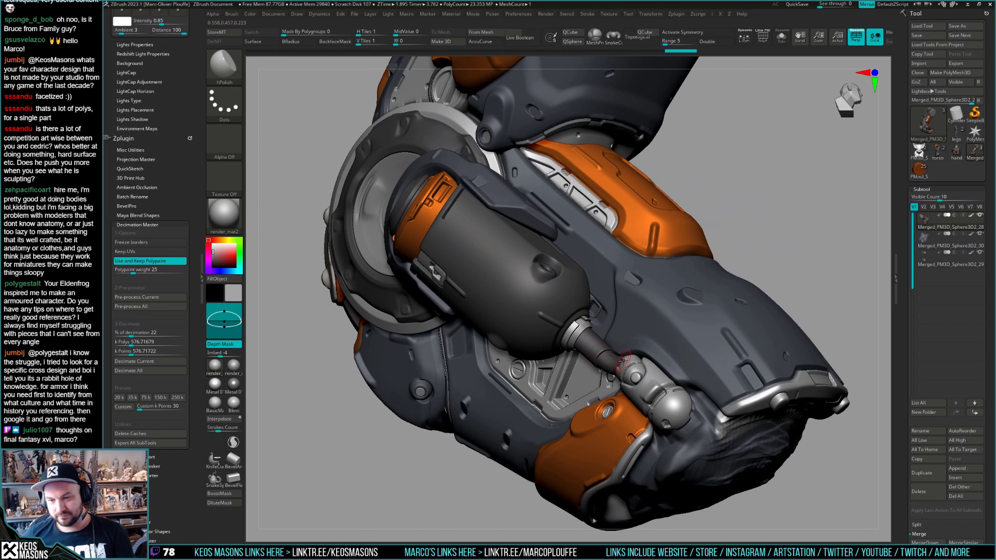
key(shift+s)
key(w)
ctrl+click(620, 326)
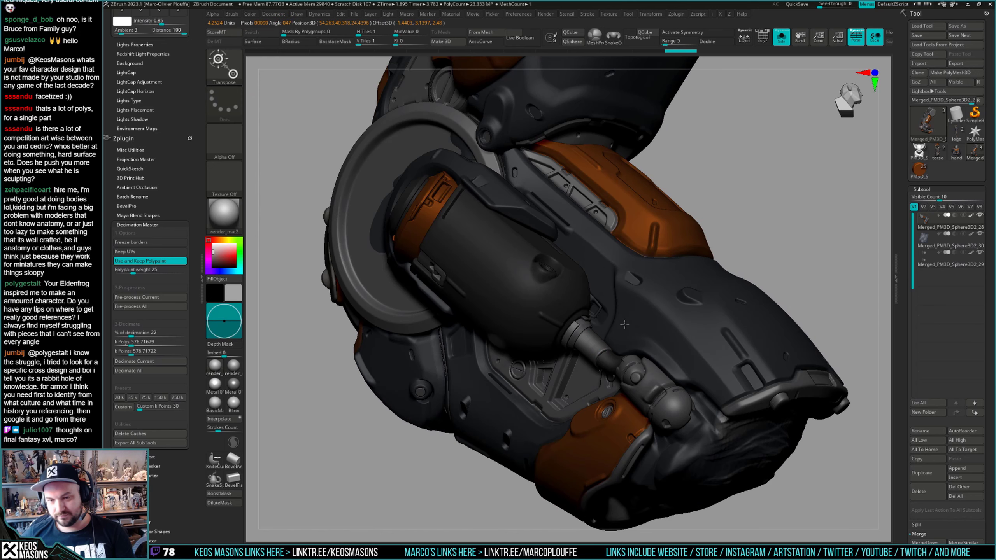
ctrl+right_drag(620, 324, 566, 262)
ctrl+click(566, 261)
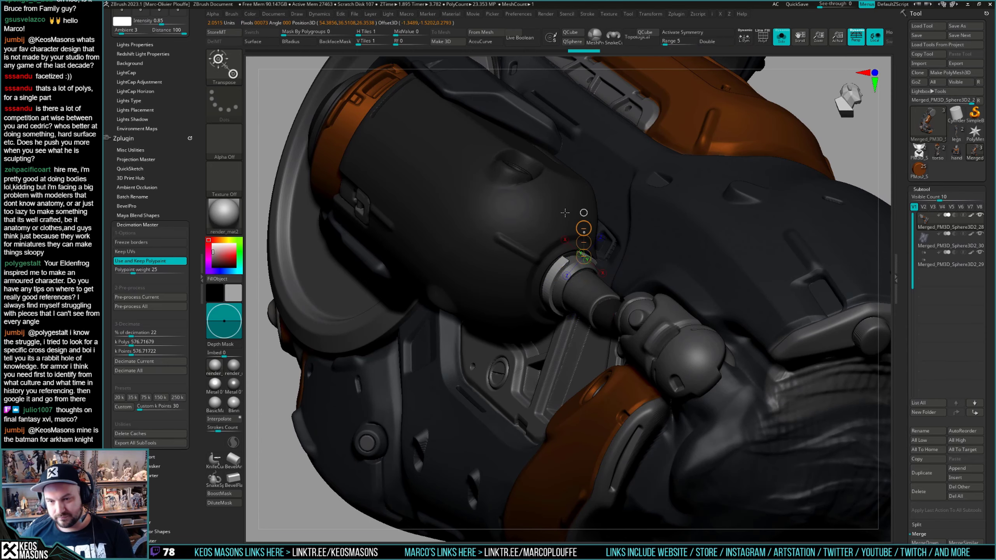
Finish the mask around the small piston connector pieces and split them from the arm into a separate subtool.
mouse_move(579, 265)
right_down()
mouse_move(611, 300)
mouse_move(509, 314)
mouse_move(623, 361)
mouse_move(546, 324)
mouse_move(535, 389)
mouse_move(537, 341)
right_up()
mouse_move(537, 341)
right_down()
mouse_move(552, 332)
mouse_move(543, 385)
right_up()
ctrl+click(541, 377)
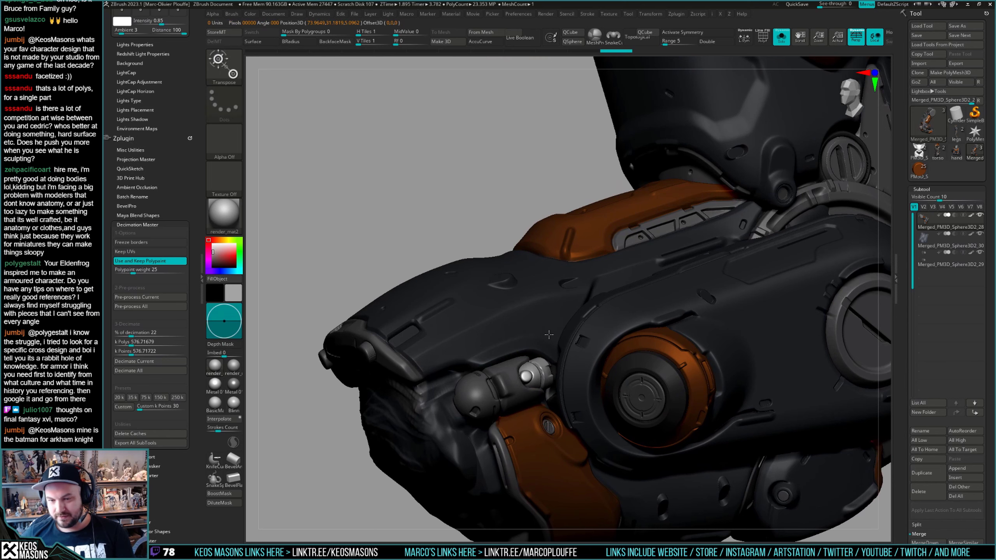
key(q)
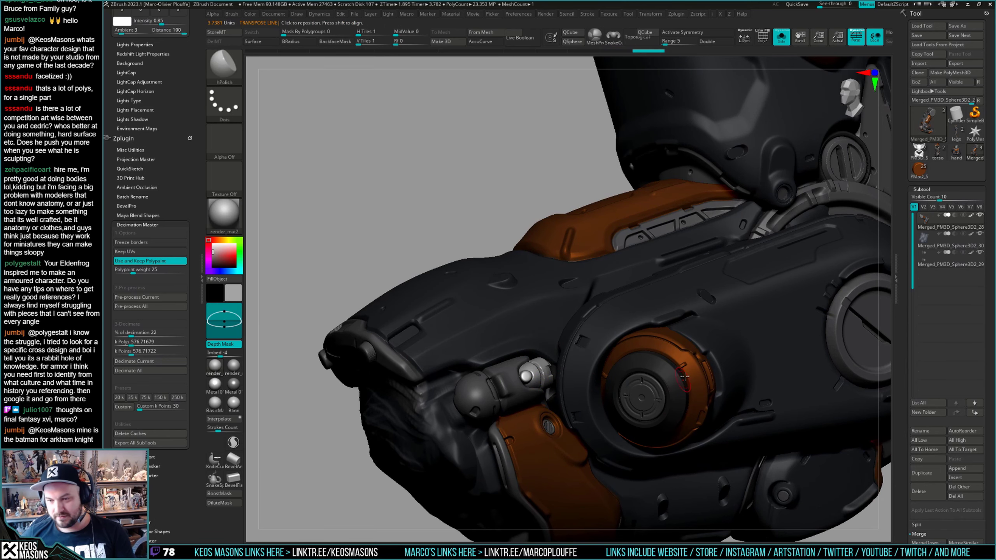
right_drag(680, 382, 544, 301)
mouse_move(744, 353)
alt+right_down()
mouse_move(553, 323)
mouse_move(570, 426)
mouse_move(564, 392)
mouse_move(493, 339)
mouse_move(503, 366)
alt+right_up()
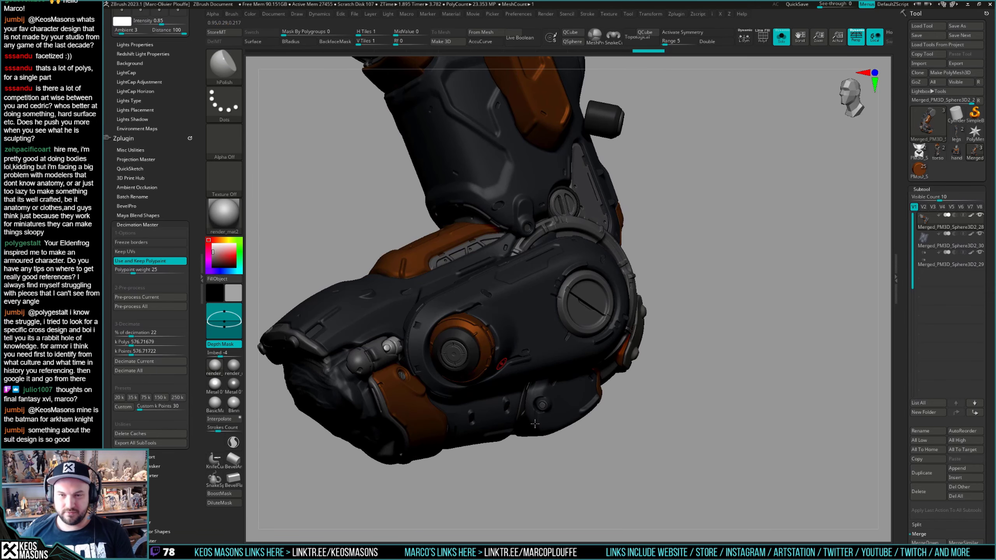
mouse_move(535, 423)
right_down()
mouse_move(527, 430)
mouse_move(538, 410)
right_up()
key(ctrl)
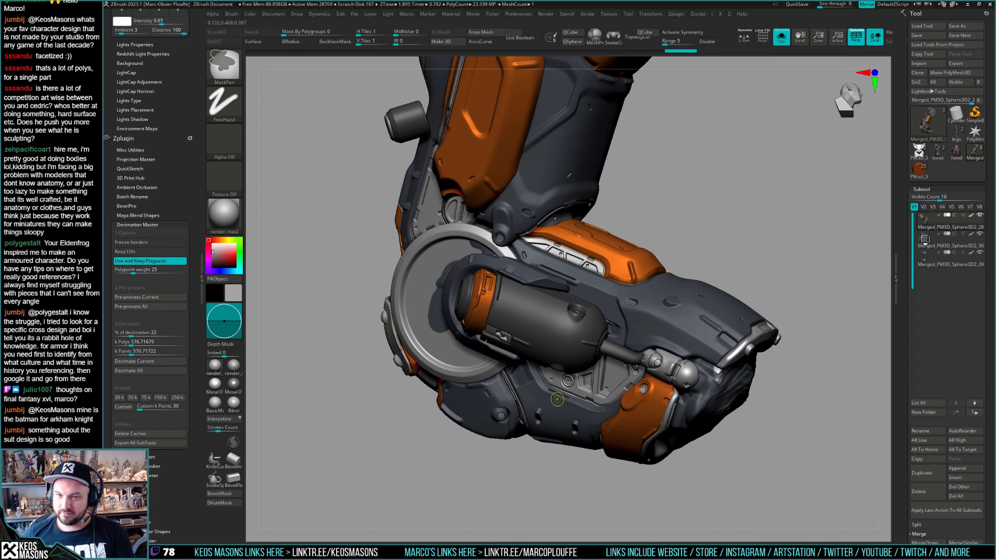
Examine the separated subtools and the main arm from several sides, including the large disc joint and the wireframe.
alt+click(726, 326)
alt+drag(726, 325, 658, 260)
key(space)
click(922, 278)
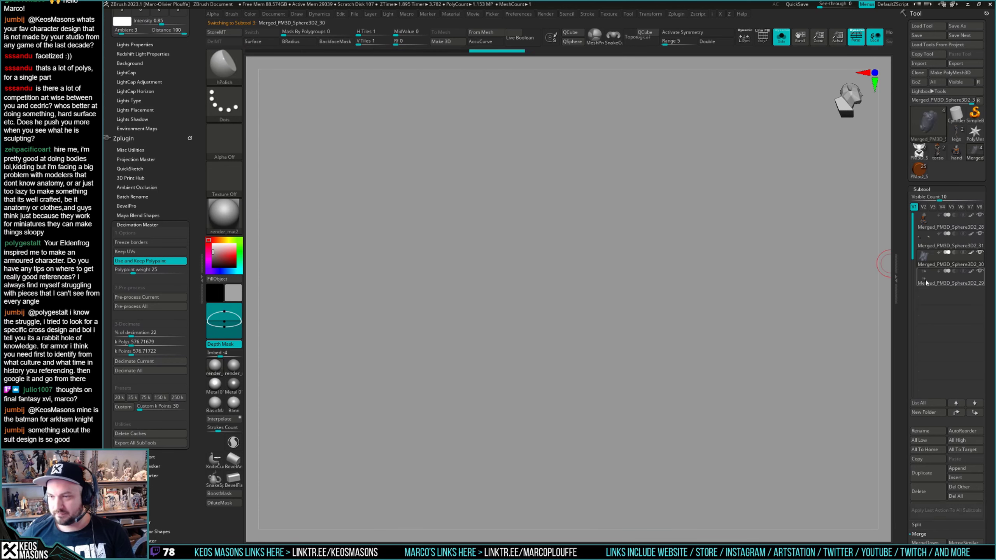
drag(641, 206, 561, 354)
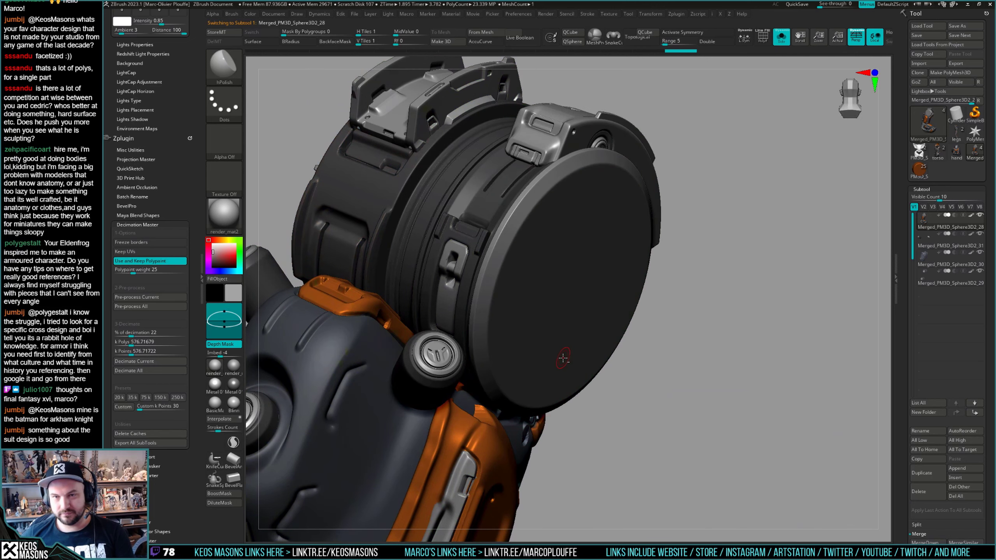
right_drag(561, 355, 587, 332)
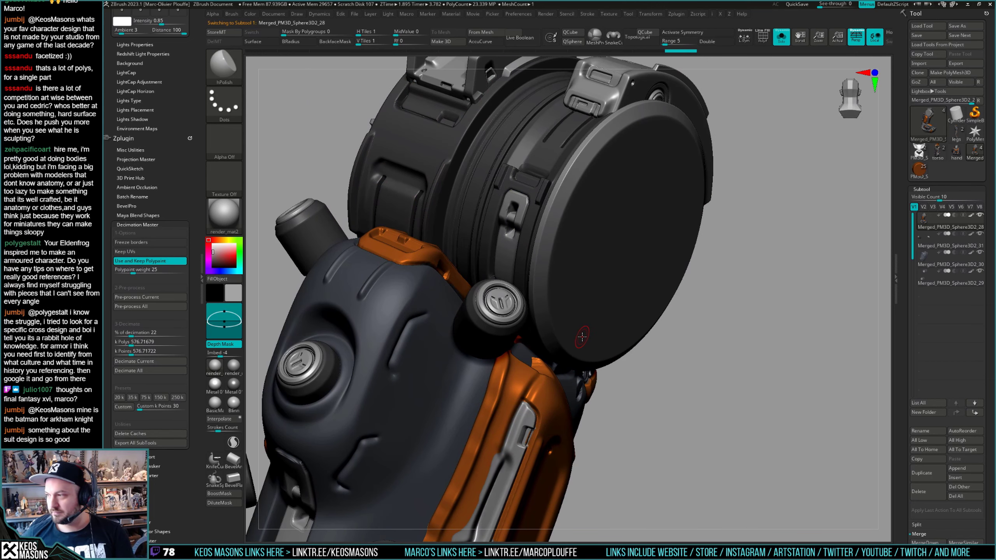
mouse_move(501, 372)
right_down()
mouse_move(466, 324)
mouse_move(495, 365)
mouse_move(543, 290)
mouse_move(519, 301)
mouse_move(509, 251)
mouse_move(479, 232)
mouse_move(474, 247)
mouse_move(520, 295)
mouse_move(604, 320)
right_up()
key(ctrl)
key(shift+f)
key(shift+f)
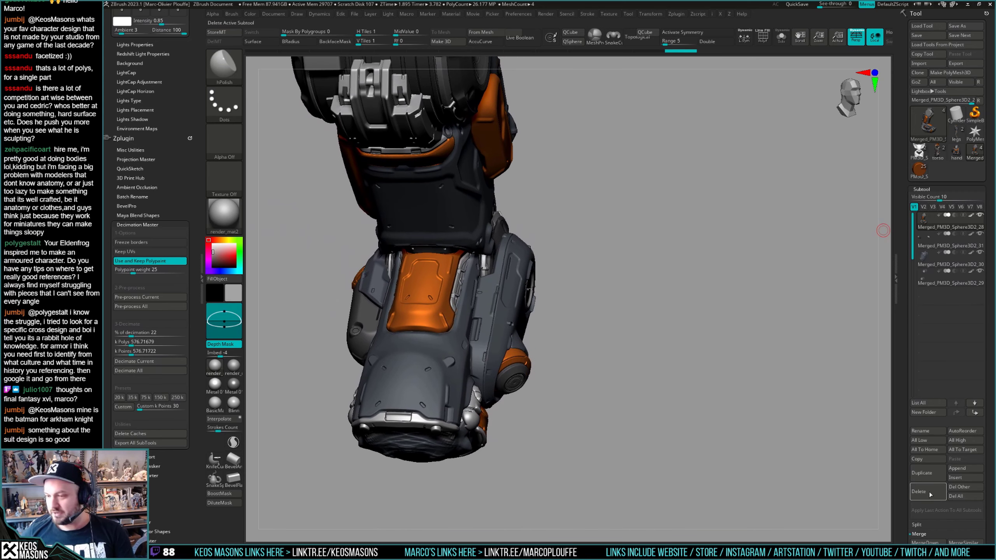
Merge the main arm subtool down with the small connector pieces subtool below it.
scroll(902, 489, down, 3)
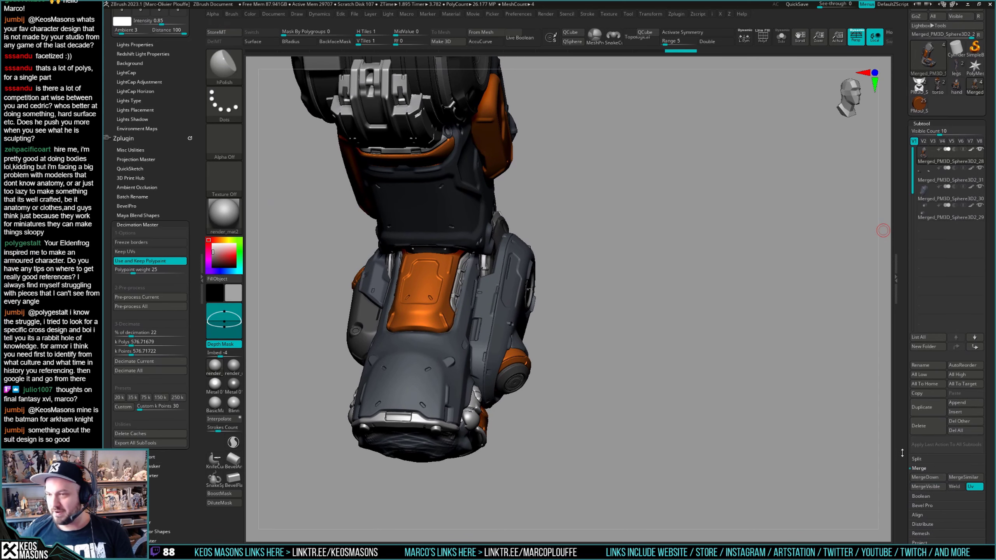
click(923, 478)
click(658, 529)
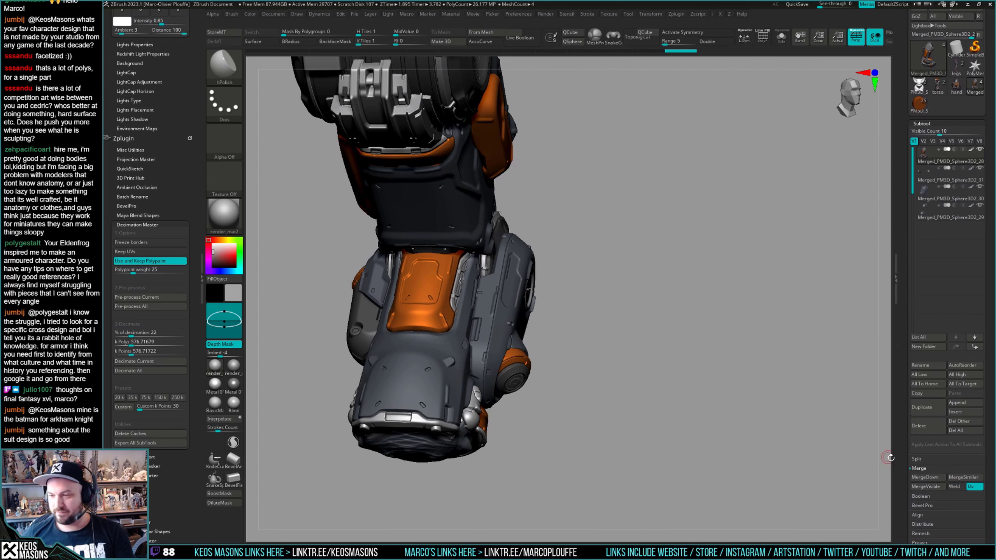
click(938, 477)
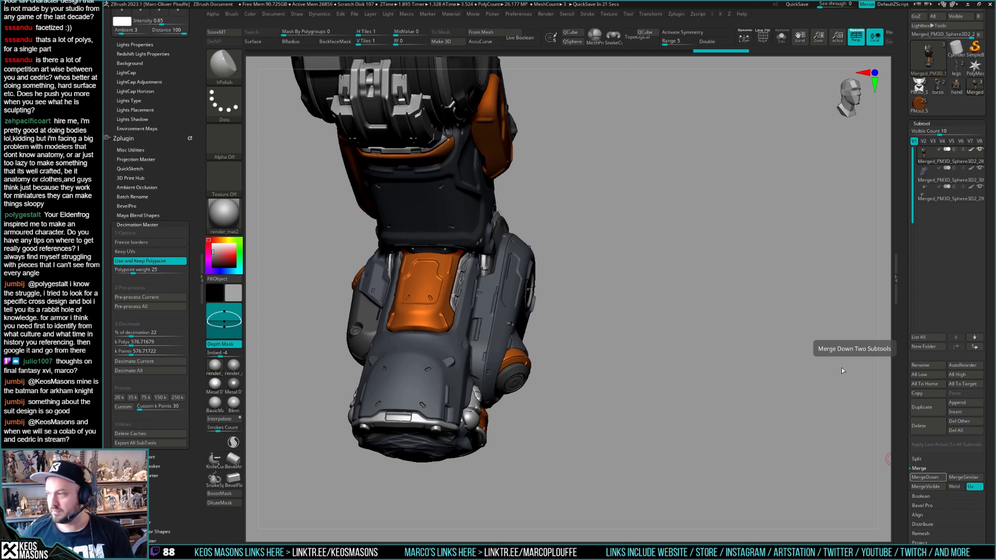
Merge the remaining subtools down until the whole arm is a single subtool, checking the second subtool's wireframe first.
drag(716, 319, 873, 143)
click(950, 175)
key(alt+s)
key(shift+f)
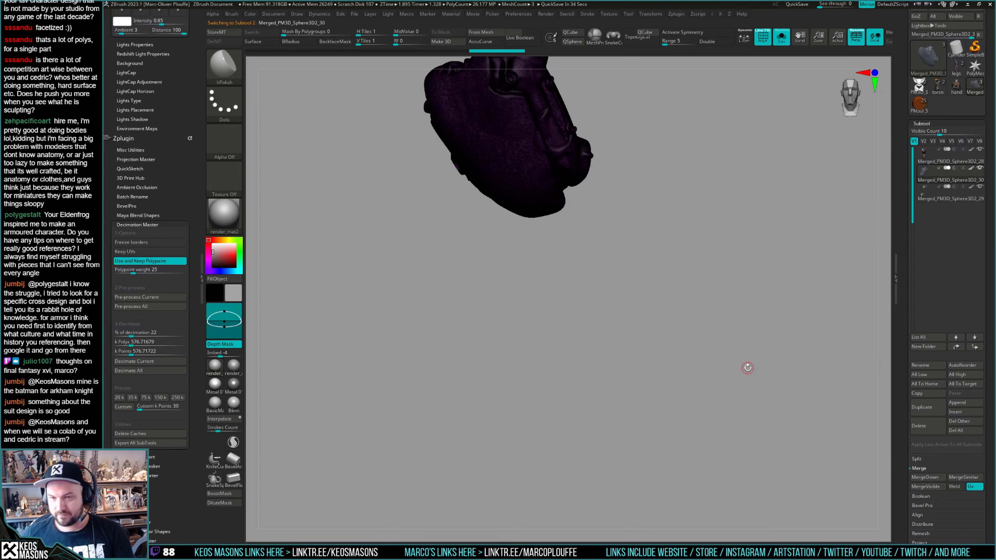
key(shift+f)
click(925, 477)
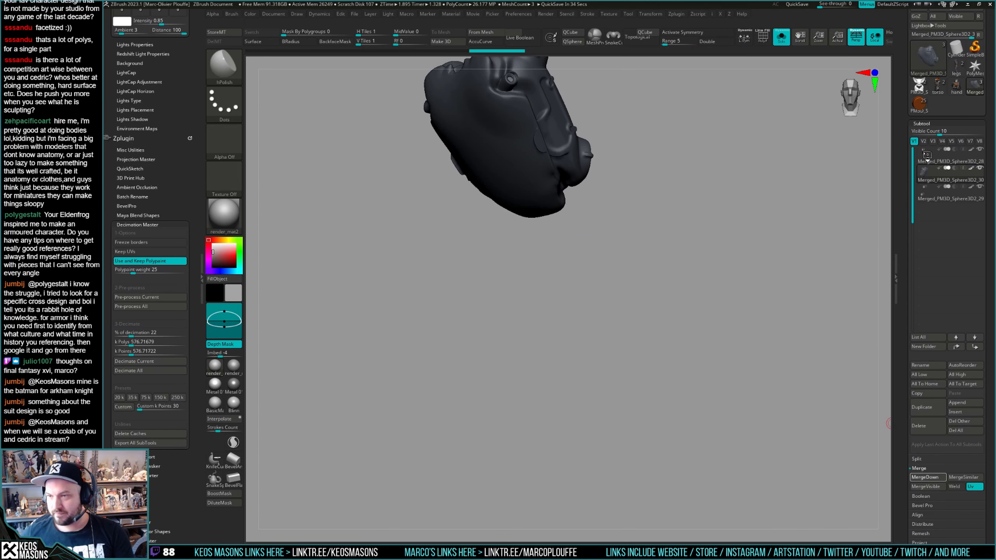
mouse_move(936, 156)
click(924, 477)
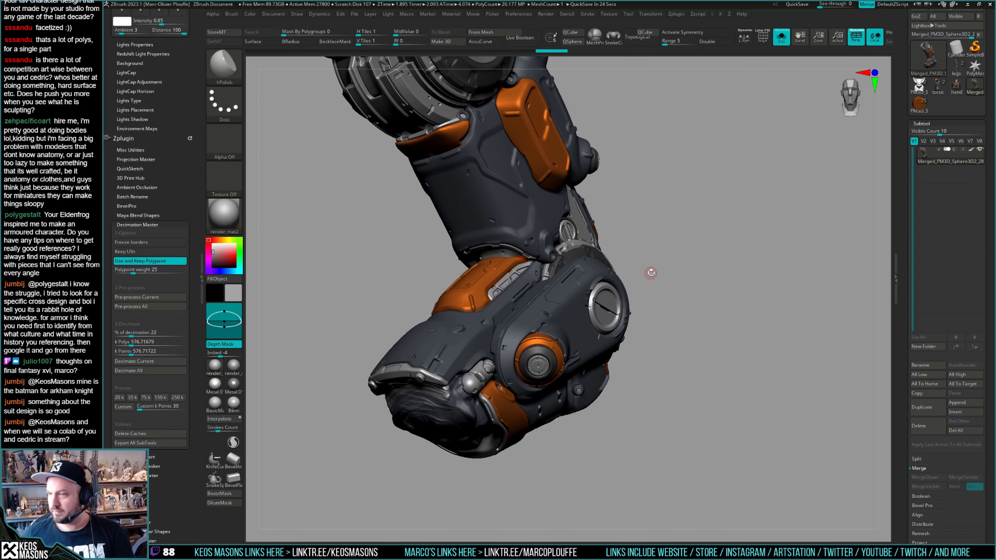
Examine the merged arm from several sides and check its polygon count.
drag(651, 274, 624, 295)
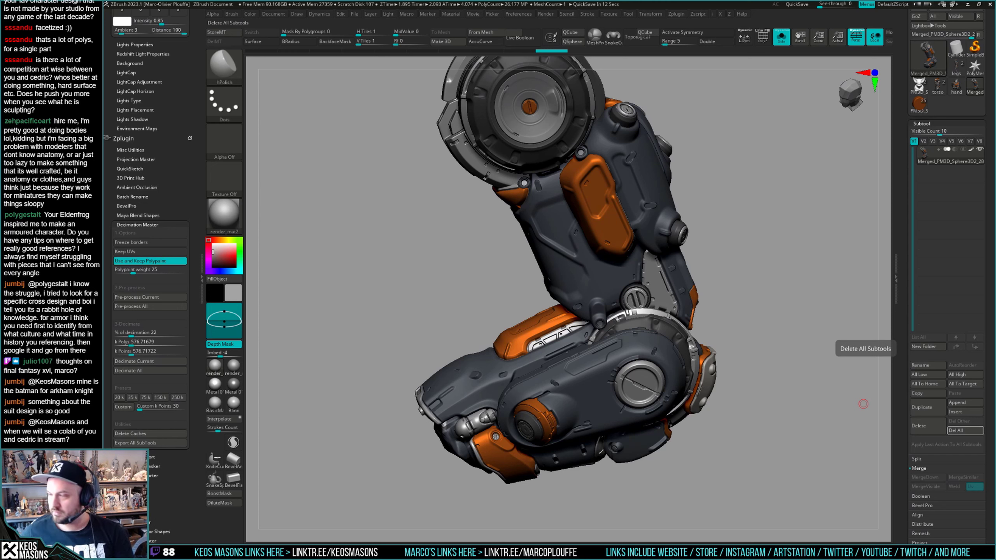
right_drag(665, 235, 560, 238)
key(shift+f)
alt+right_drag(752, 239, 642, 337)
key(shift+f)
key(shift+f)
key(shift+f)
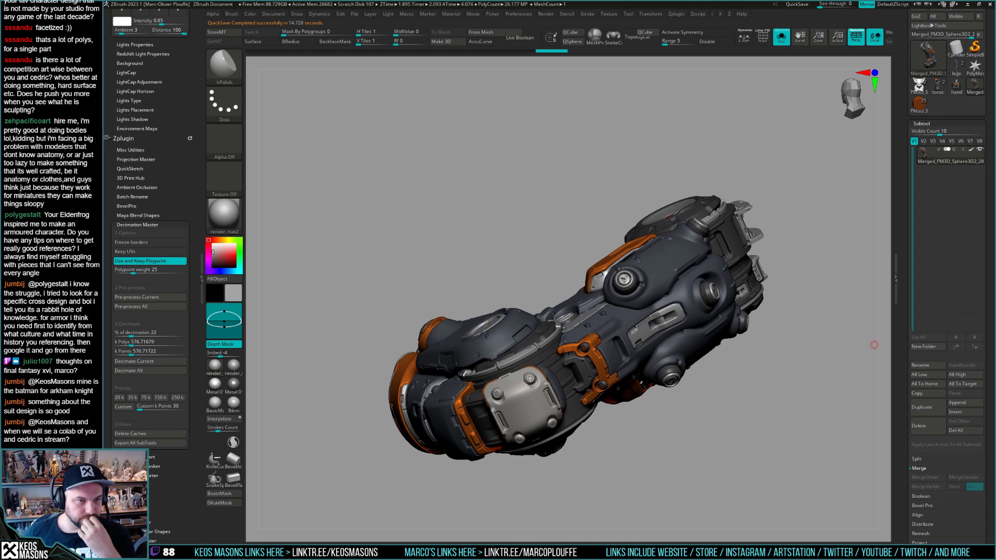
right_drag(729, 235, 702, 255)
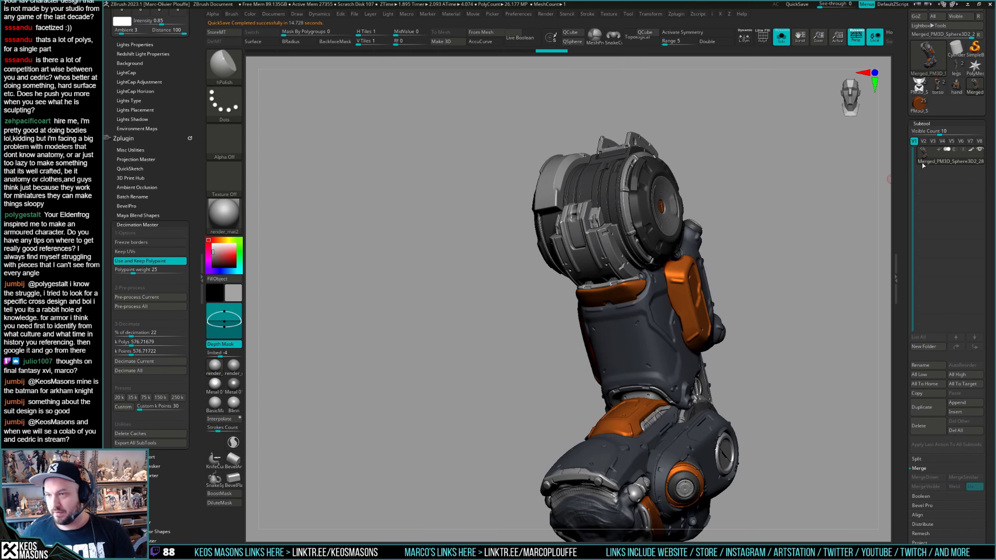
mouse_move(926, 156)
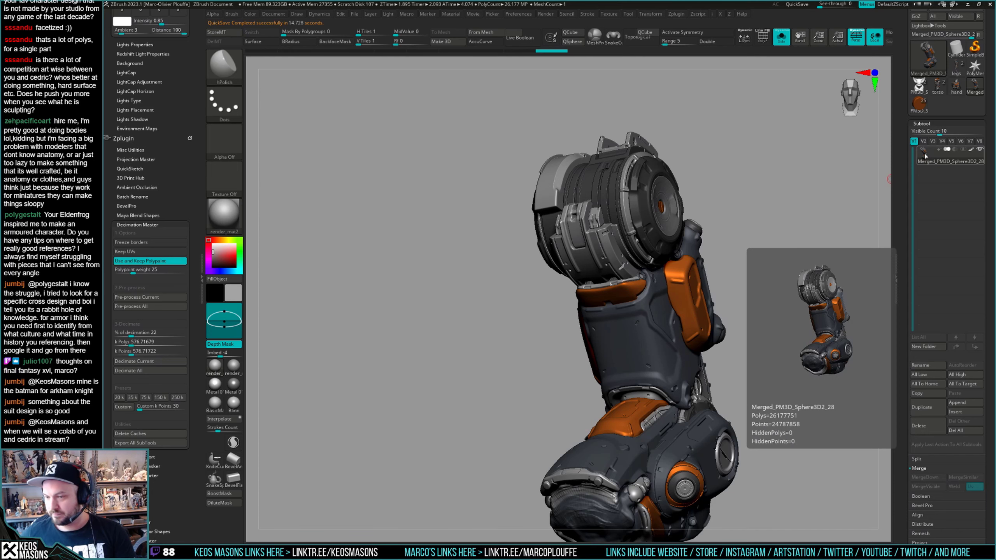
right_drag(807, 196, 778, 186)
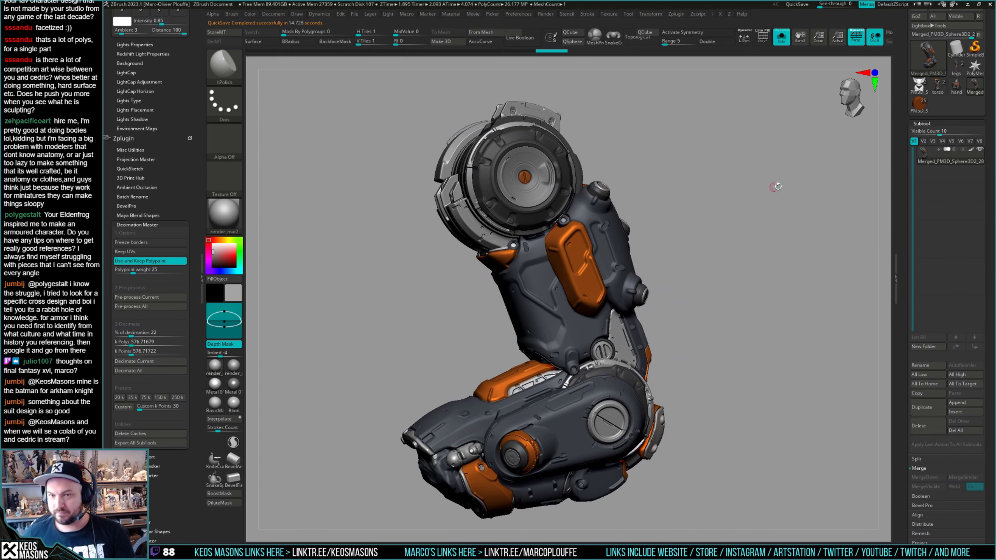
right_drag(748, 265, 757, 232)
mouse_move(927, 153)
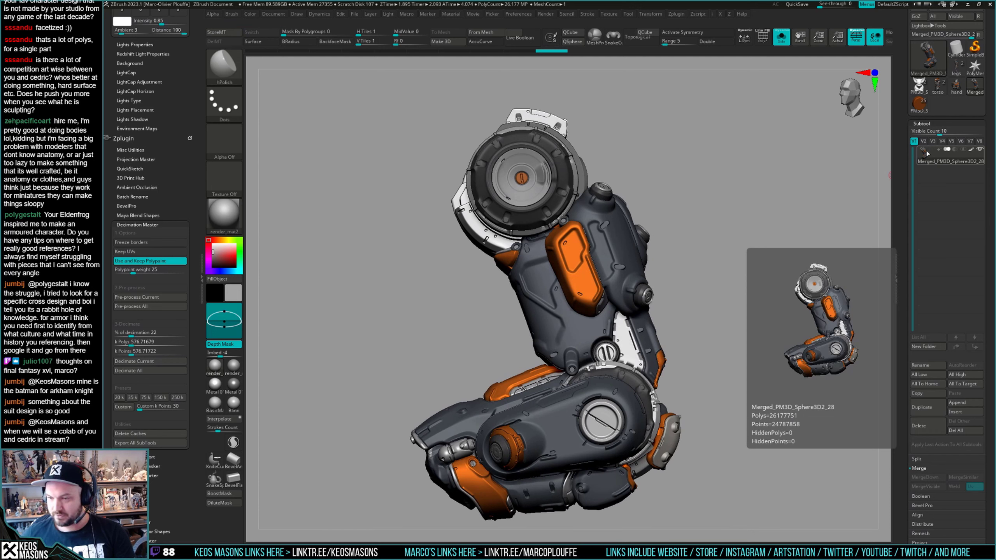
mouse_move(548, 294)
right_down()
mouse_move(557, 244)
mouse_move(535, 264)
mouse_move(543, 288)
mouse_move(537, 282)
right_up()
mouse_move(563, 332)
right_down()
mouse_move(568, 296)
mouse_move(579, 333)
right_up()
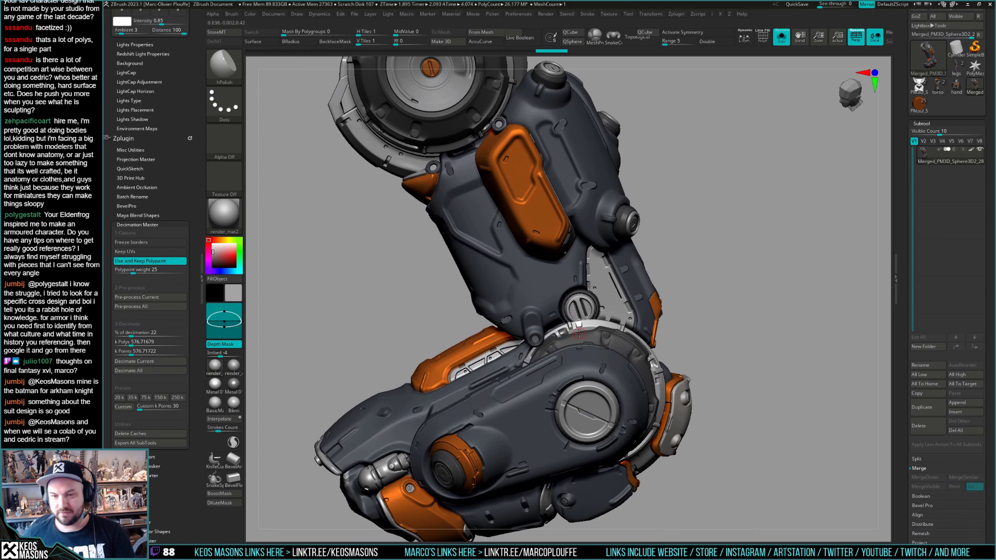
Isolate the upper arm's large dark shell with a topological mask, make it a separate polygroup and hide it.
key(w)
key(ctrl+a)
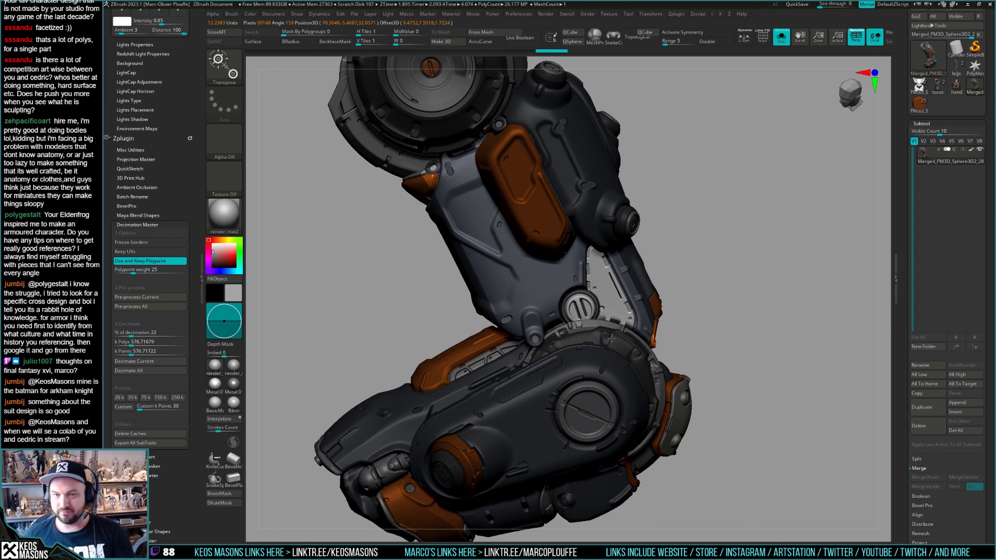
key(q)
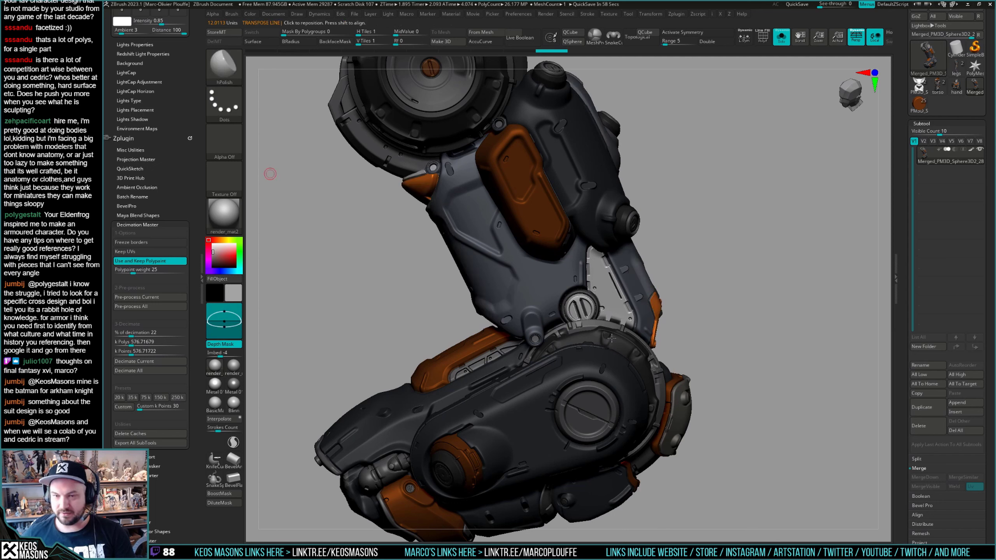
key(ctrl+w)
ctrl+shift+click(612, 338)
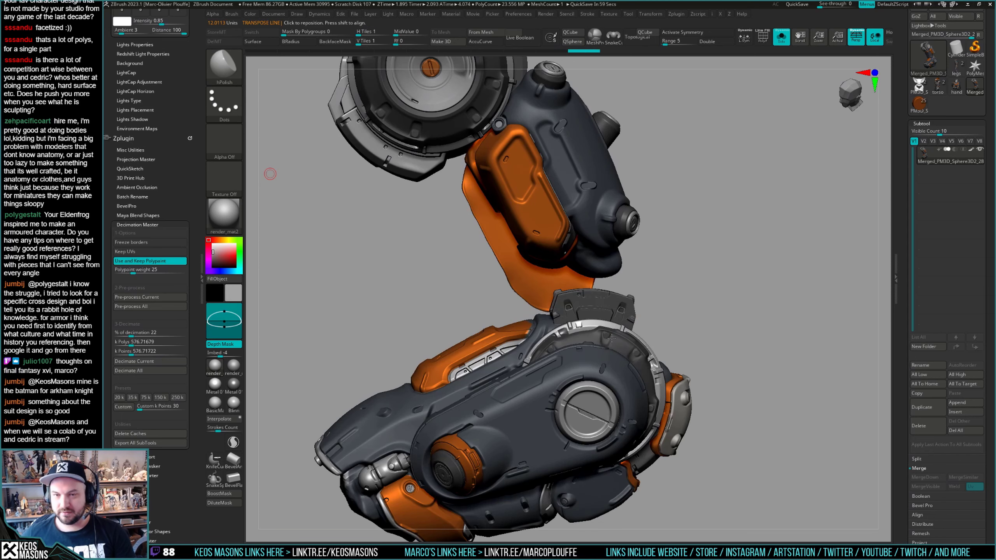
Isolate and hide the orange inner shell and the remaining upper arm parts, leaving only the forearm displayed.
alt+right_drag(591, 322, 593, 363)
key(w)
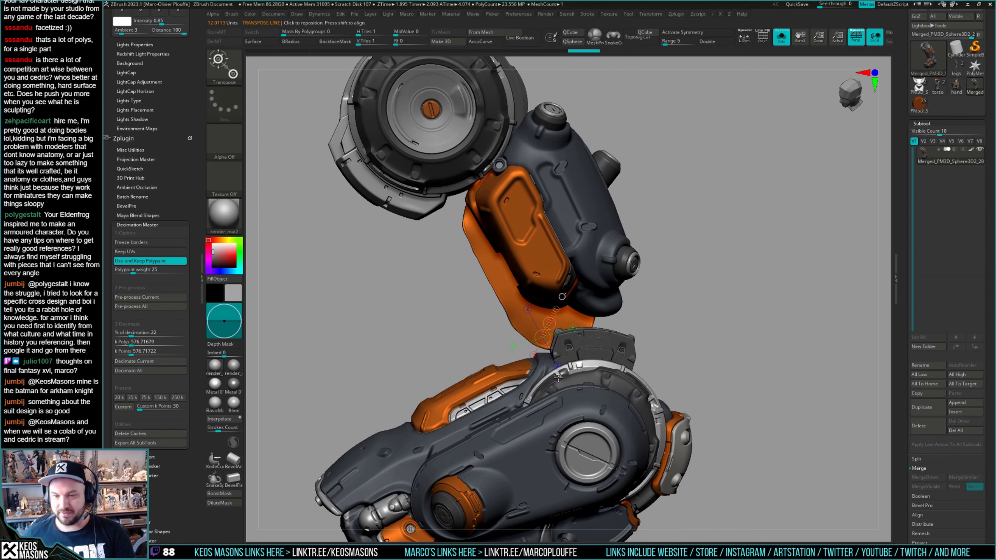
ctrl+click(551, 382)
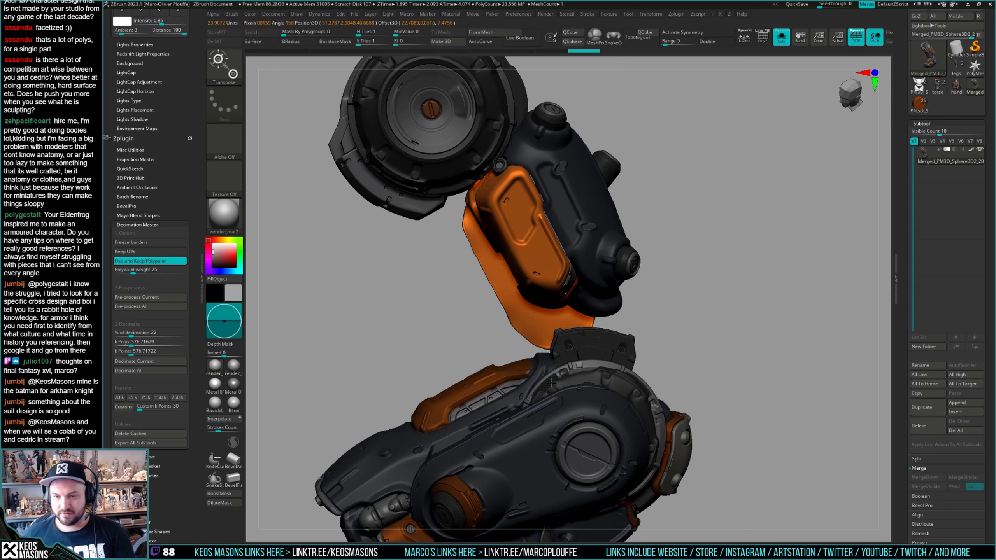
key(q)
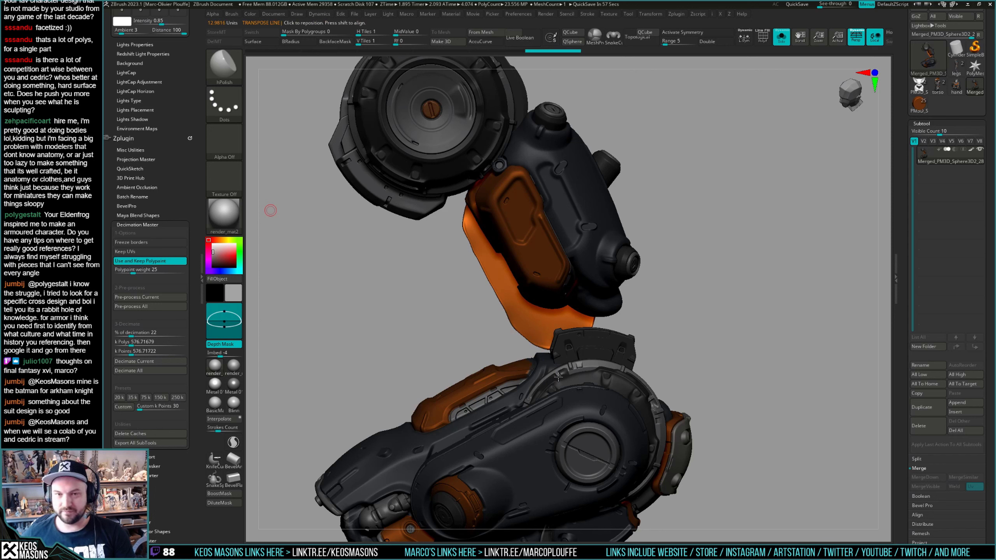
alt+right_drag(528, 331, 548, 345)
ctrl+shift+drag(379, 127, 699, 388)
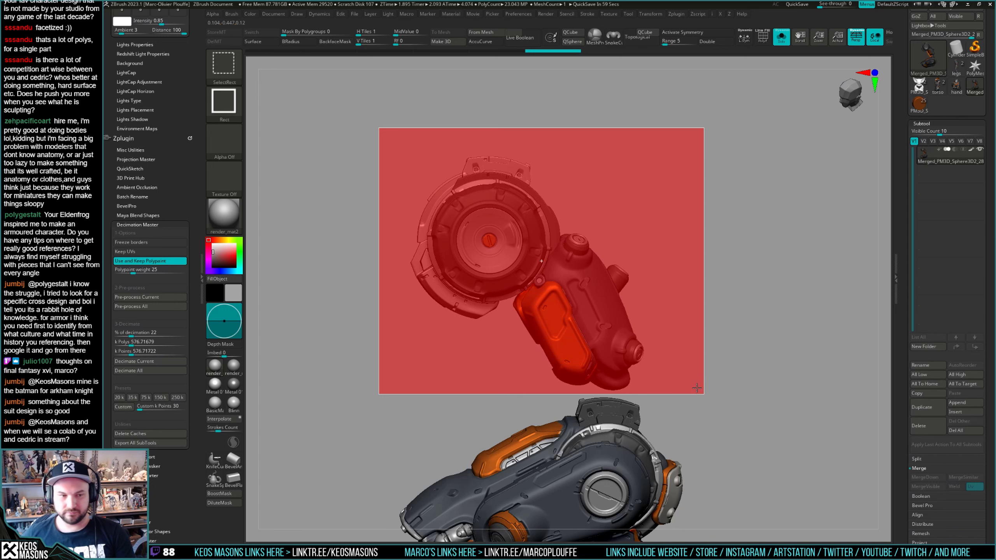
ctrl+alt+shift+drag(696, 388, 693, 386)
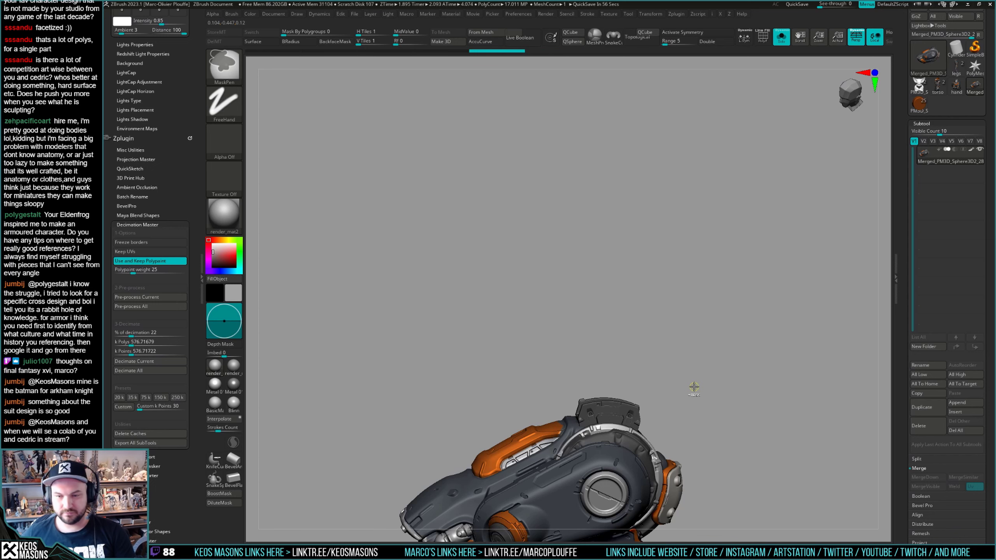
alt+right_drag(691, 416, 687, 271)
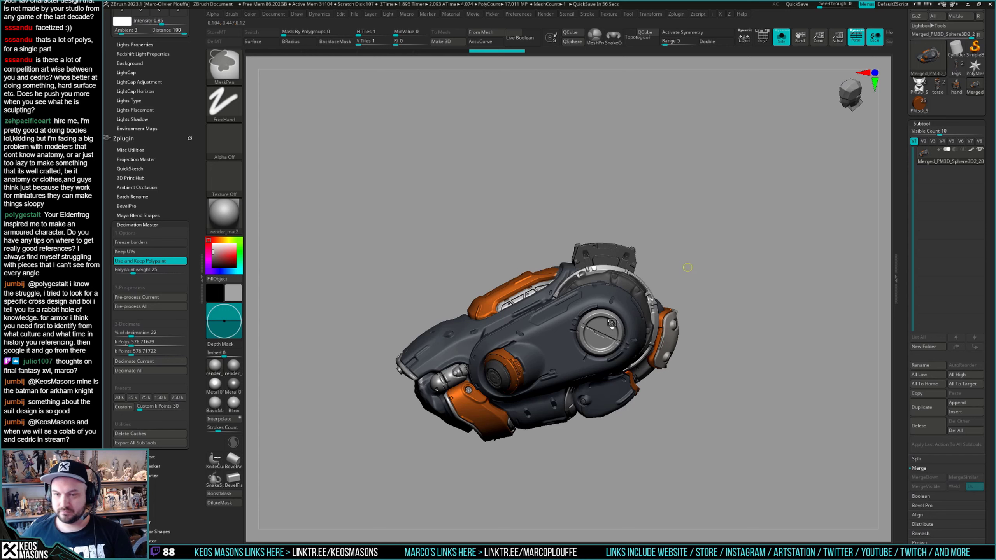
Split the hidden upper arm into its own subtool and clear the masks on the forearm and upper arm subtools.
right_drag(610, 325, 680, 335)
ctrl+drag(705, 189, 528, 491)
ctrl+drag(737, 355, 741, 281)
click(950, 174)
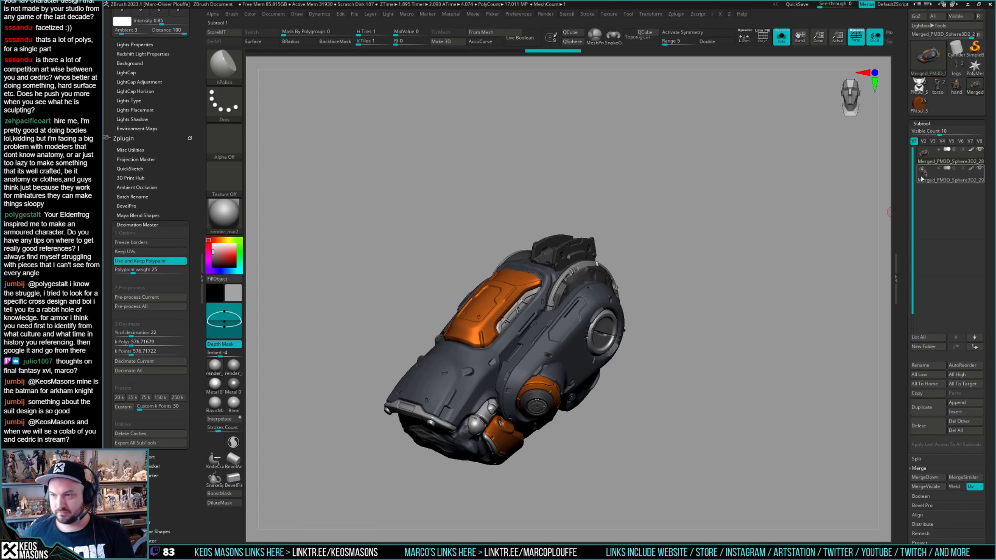
ctrl+drag(703, 117, 517, 343)
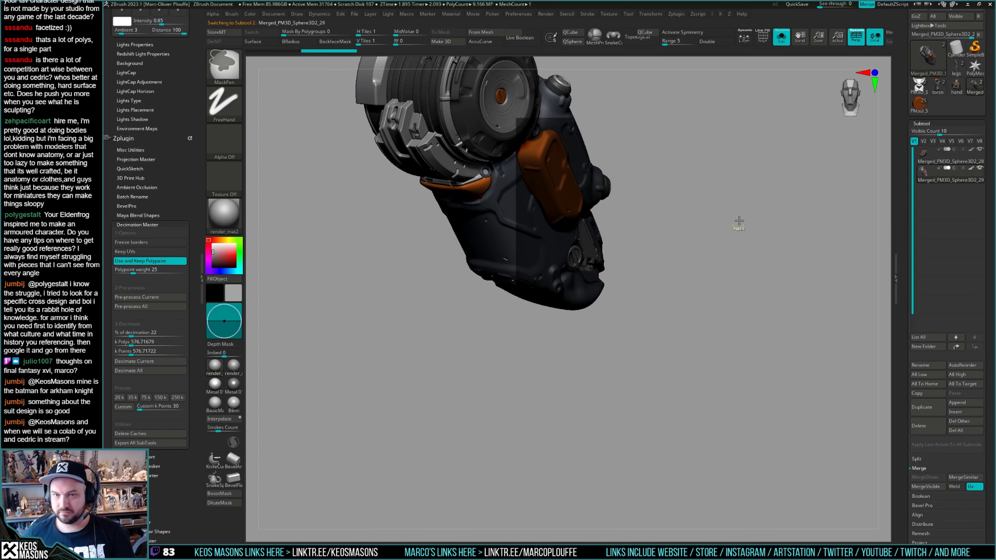
ctrl+click(738, 217)
key(f)
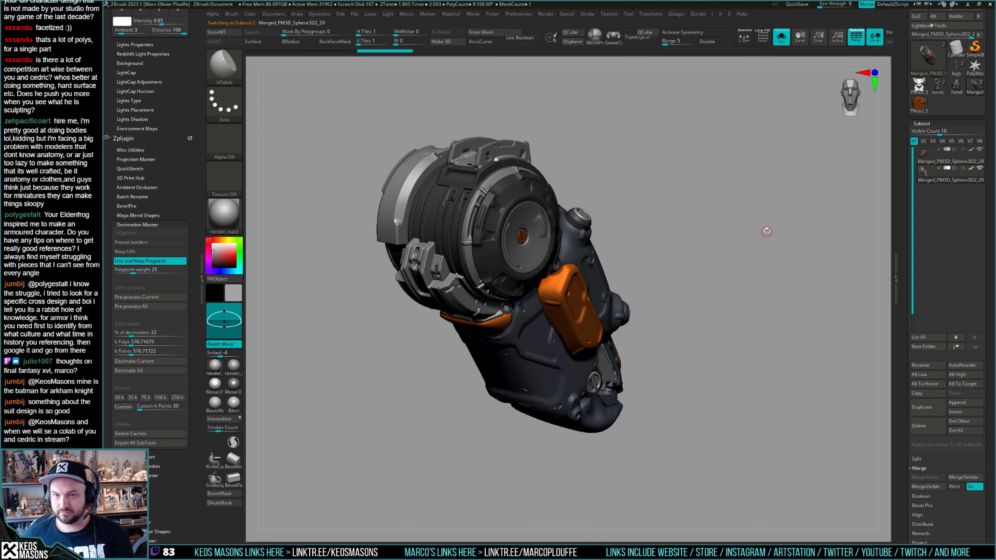
Clone the arm tool and delete subtools to leave the forearm and the upper arm in separate tools.
scroll(913, 179, up, 3)
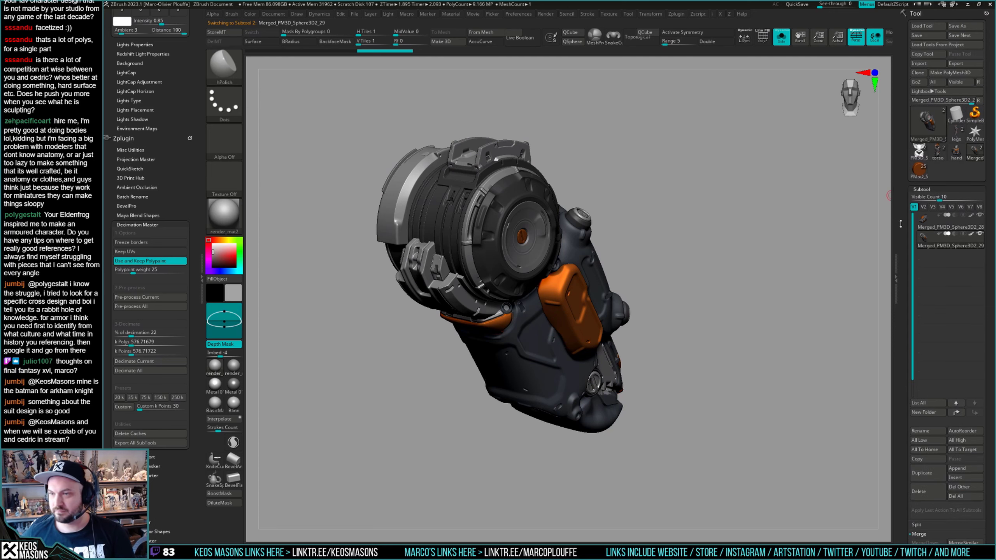
click(918, 72)
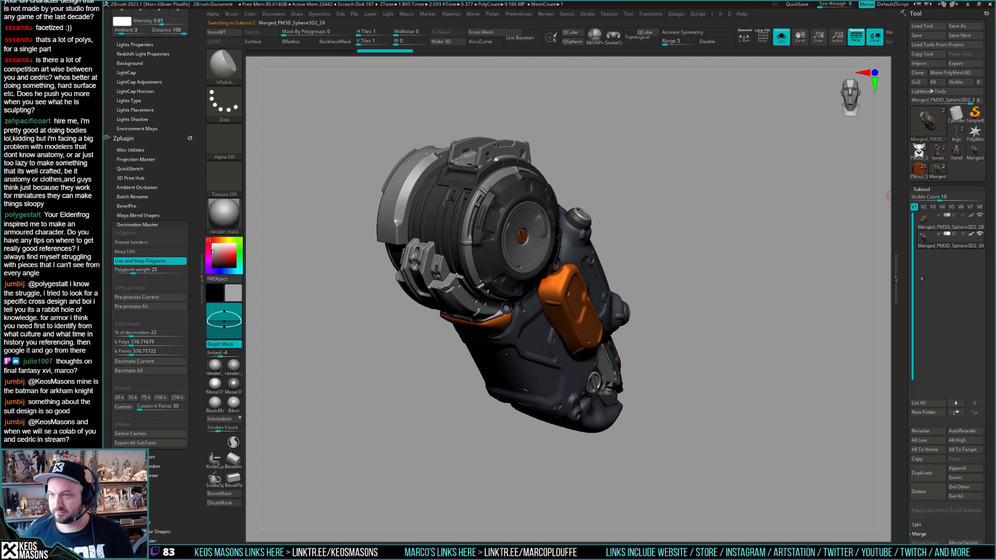
click(976, 153)
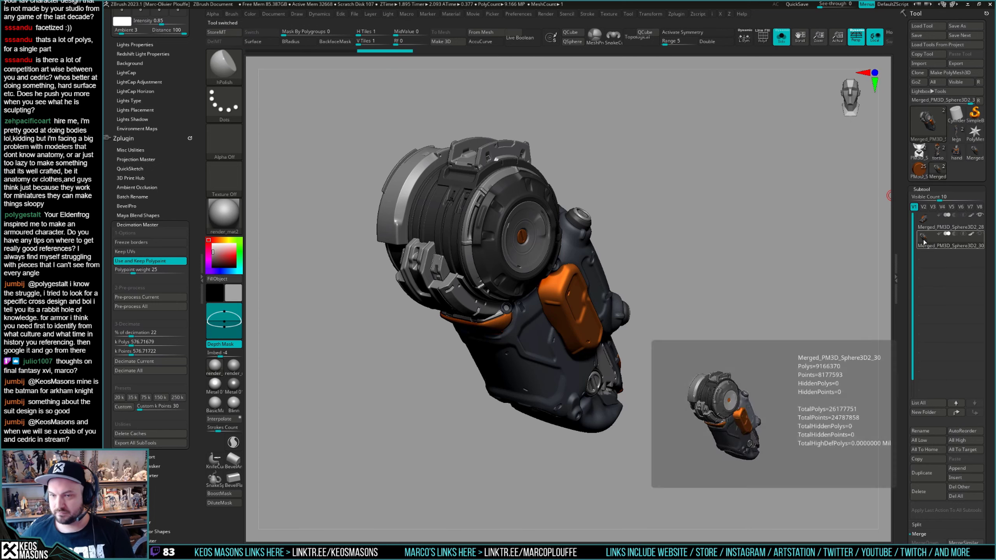
click(928, 220)
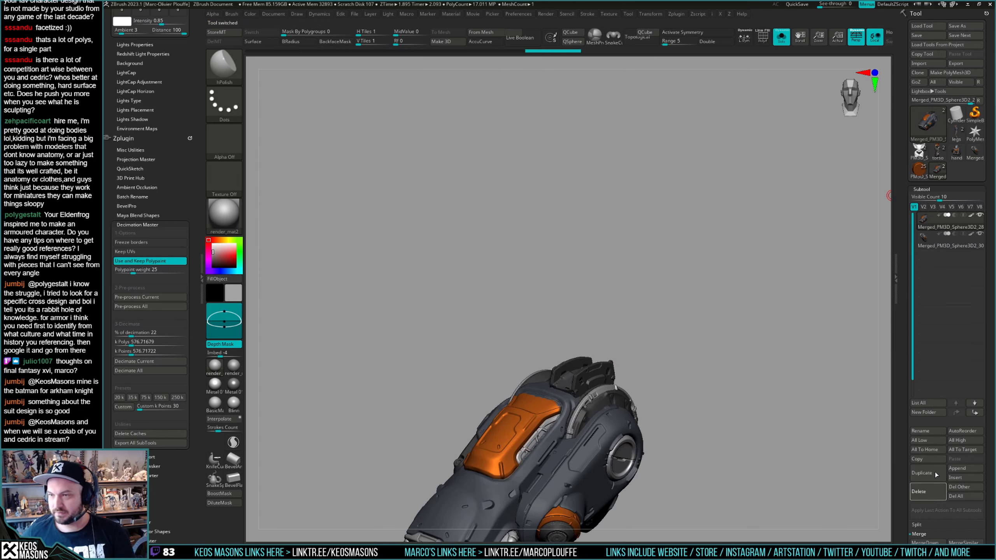
click(926, 489)
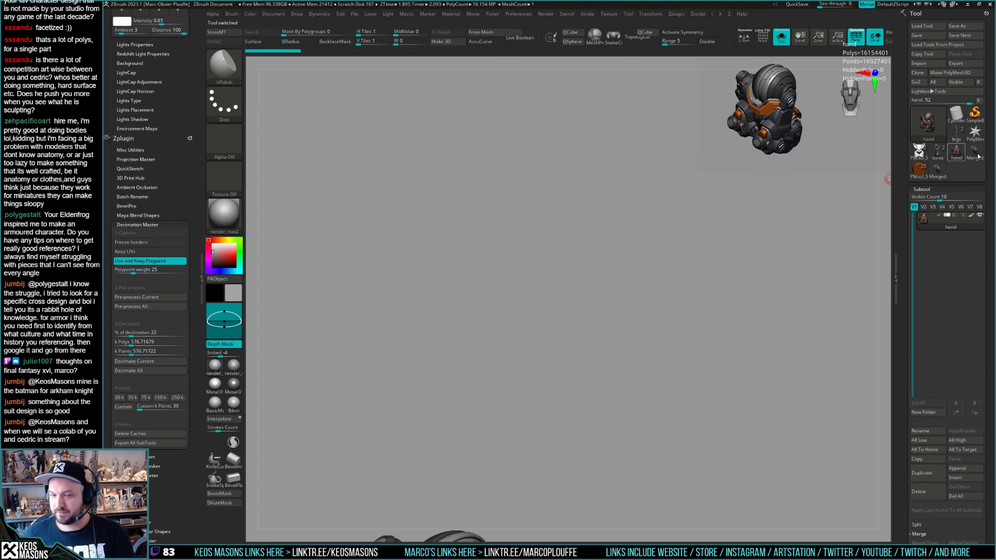
Save the tool that holds the upper arm as "upper arm" in the bake files folder.
click(940, 171)
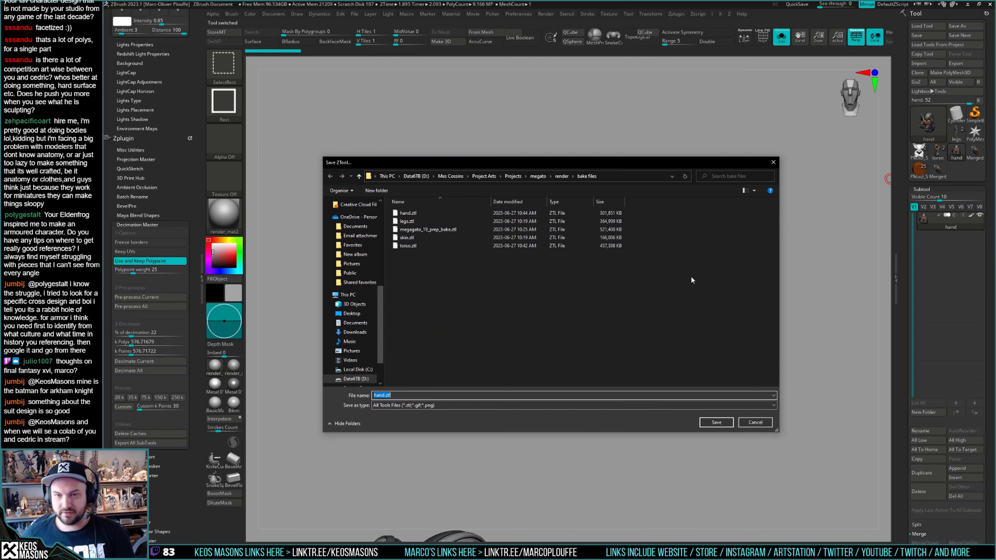
click(767, 422)
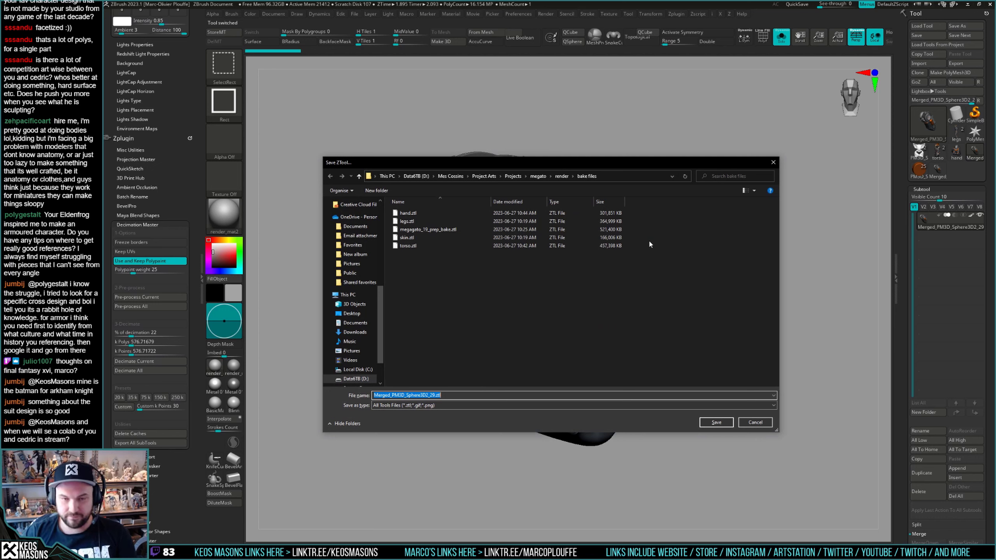
text(u)
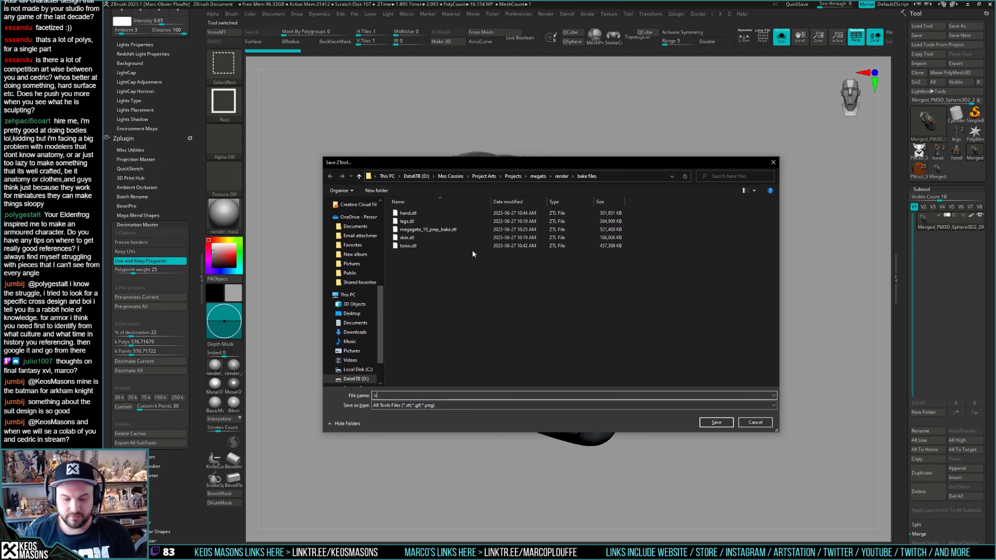
text(pper arm)
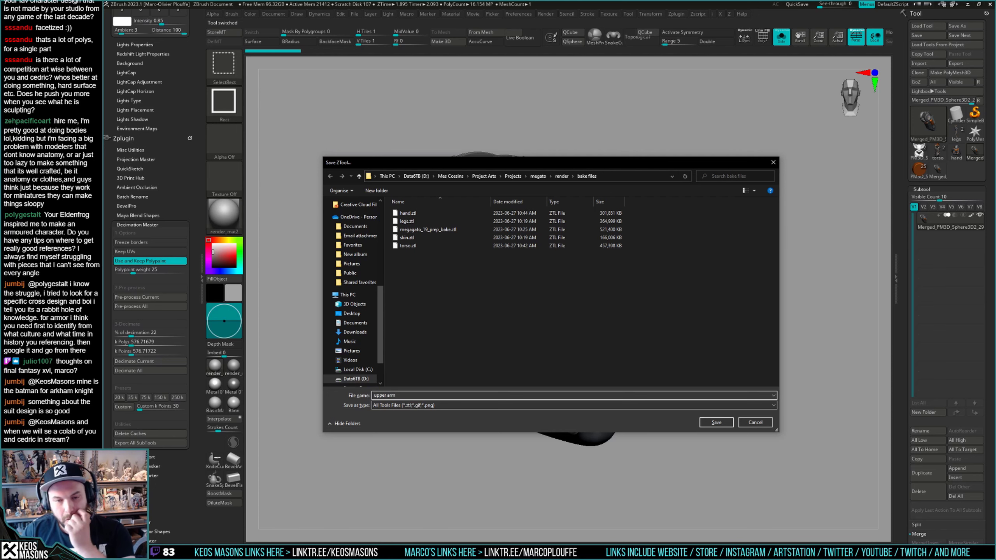
key(Return)
Remove the original PM3D_Sphere3D2 tool with all its subtools and switch to the PM3D_Sphere3D3_10 tool.
drag(686, 290, 778, 259)
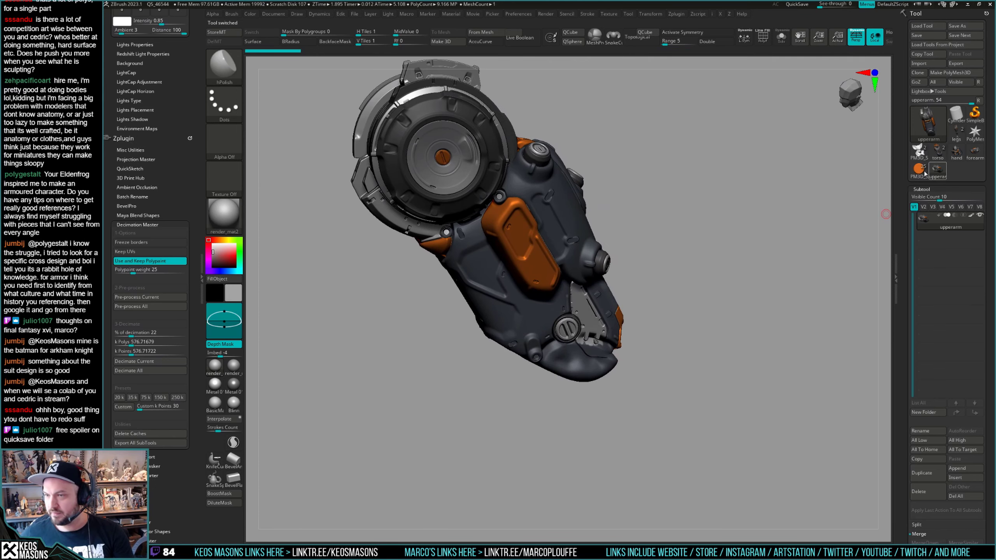
click(943, 171)
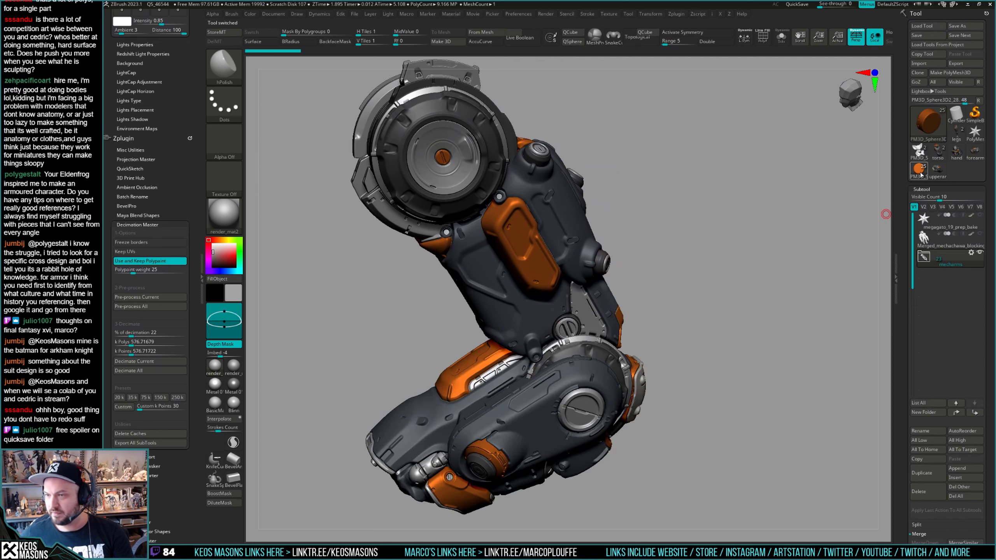
click(958, 486)
click(924, 493)
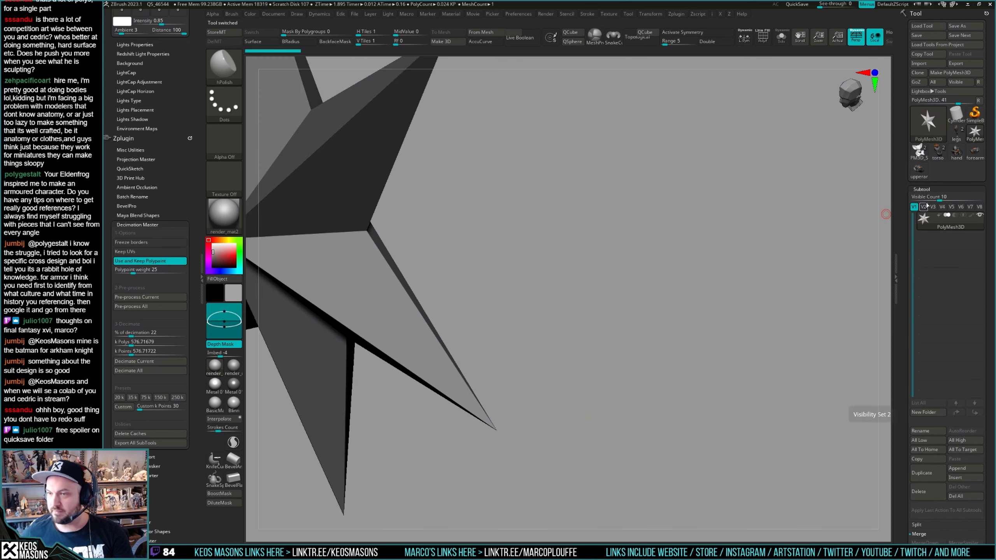
click(921, 156)
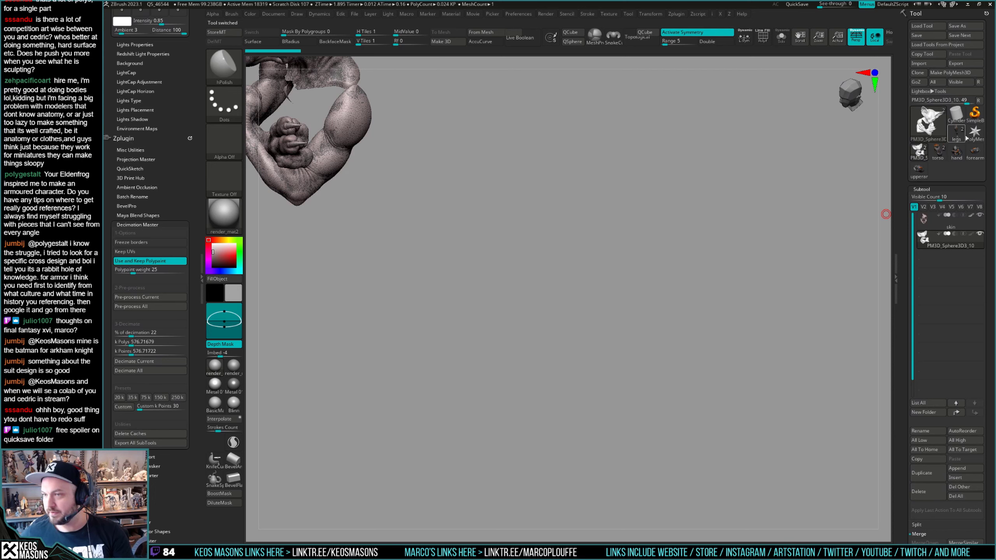
Look through the torso, hand, forearm and upper arm tools and examine the upper arm's mesh.
click(940, 156)
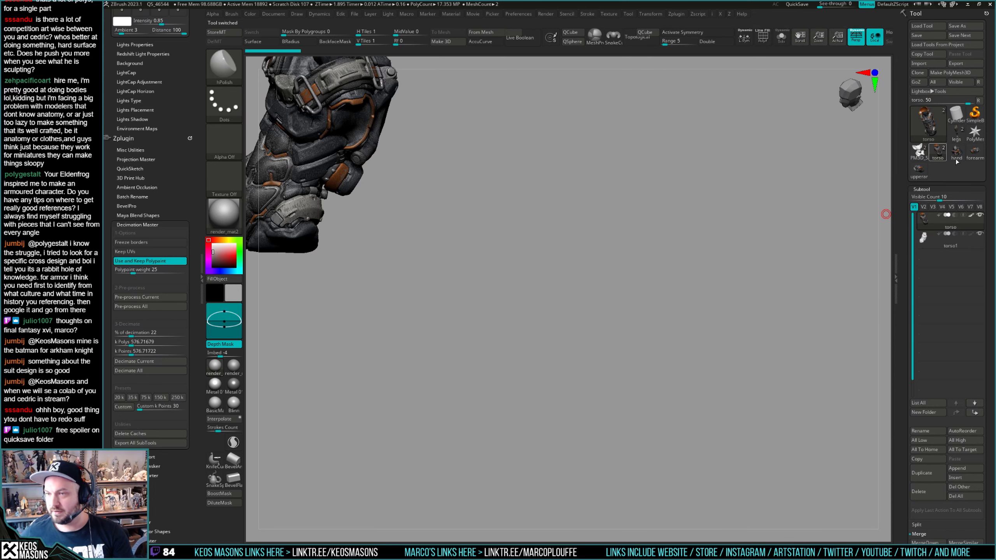
click(957, 156)
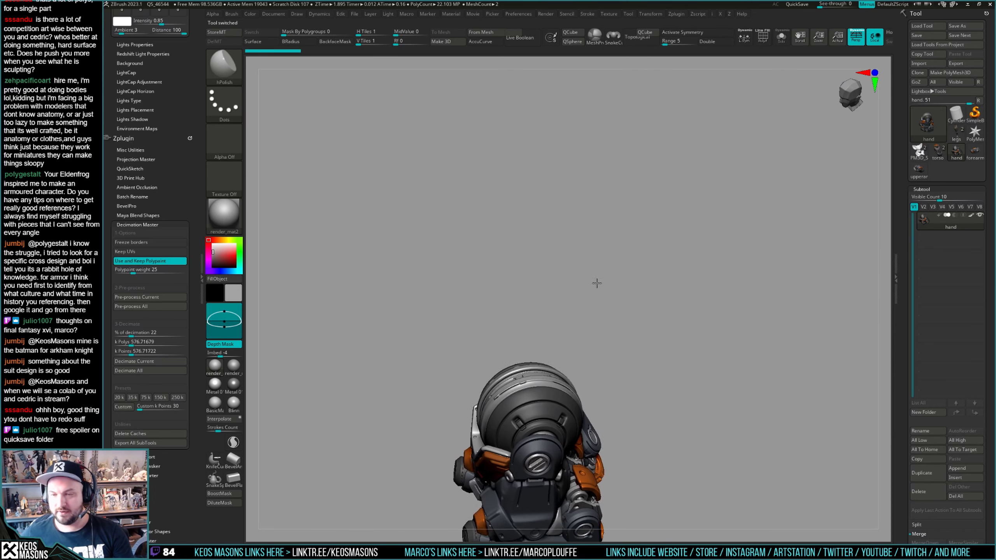
click(974, 154)
click(918, 175)
drag(756, 336, 616, 304)
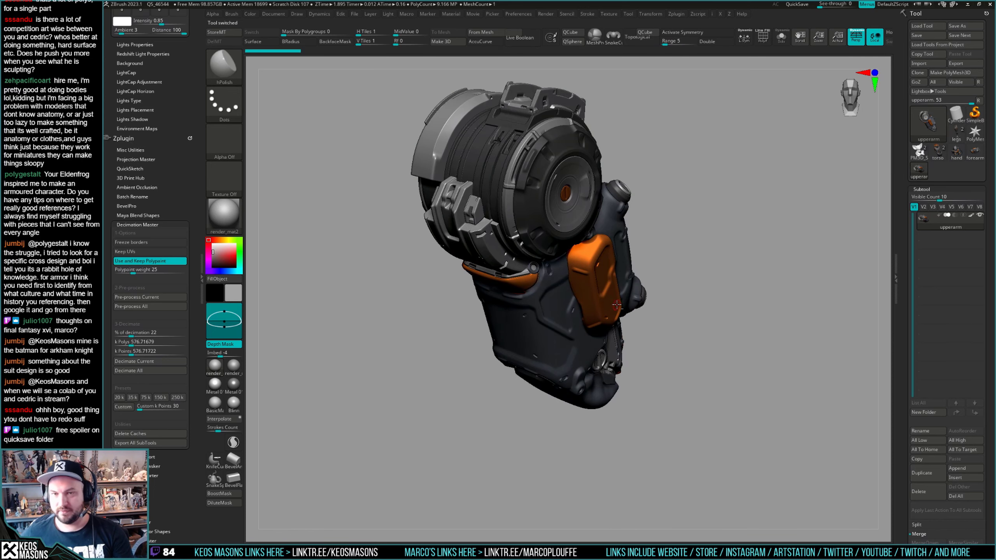
key(shift+f)
alt+right_drag(616, 304, 616, 359)
key(shift+f)
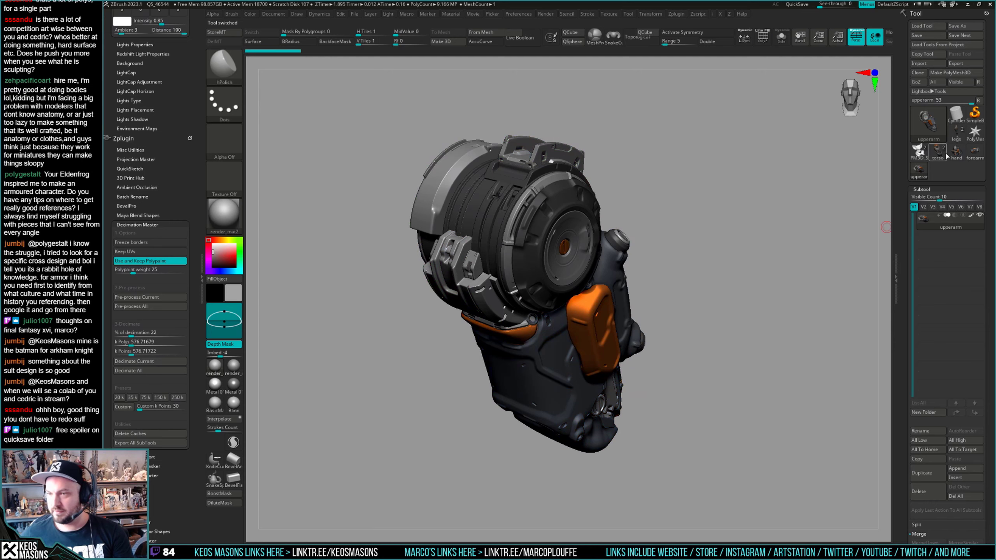
Check which tools are saved in the bake files folder, and compare the forearm and upper arm tools.
click(927, 26)
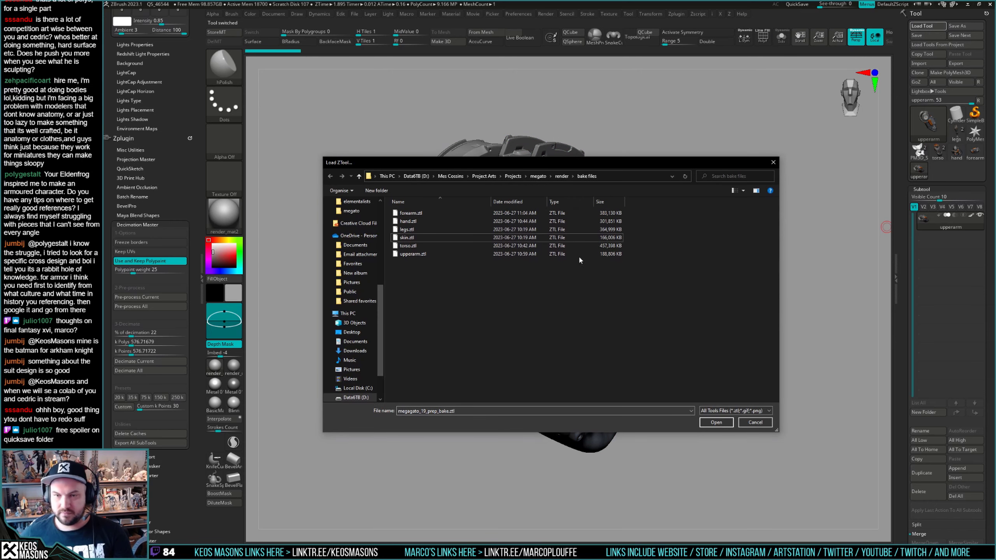
click(744, 411)
click(759, 393)
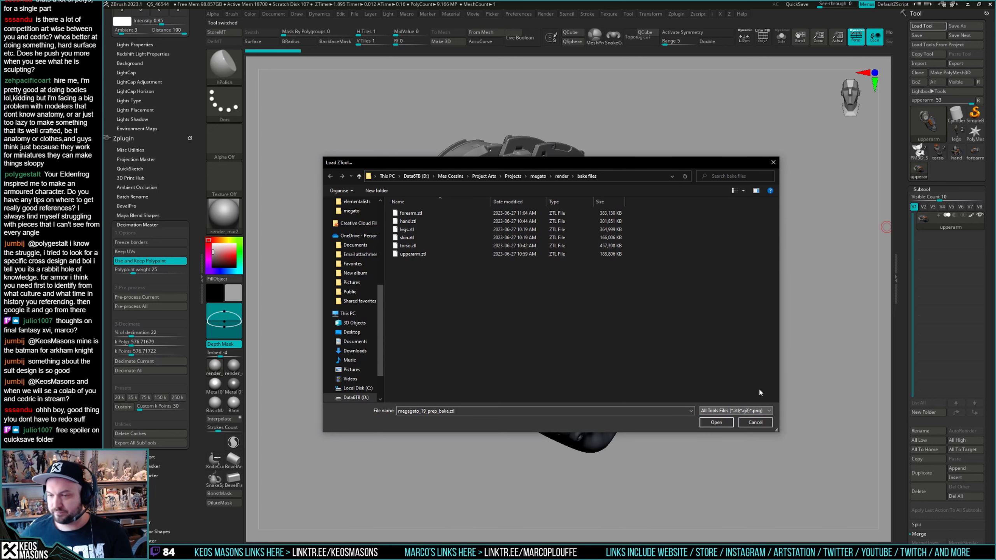
click(754, 422)
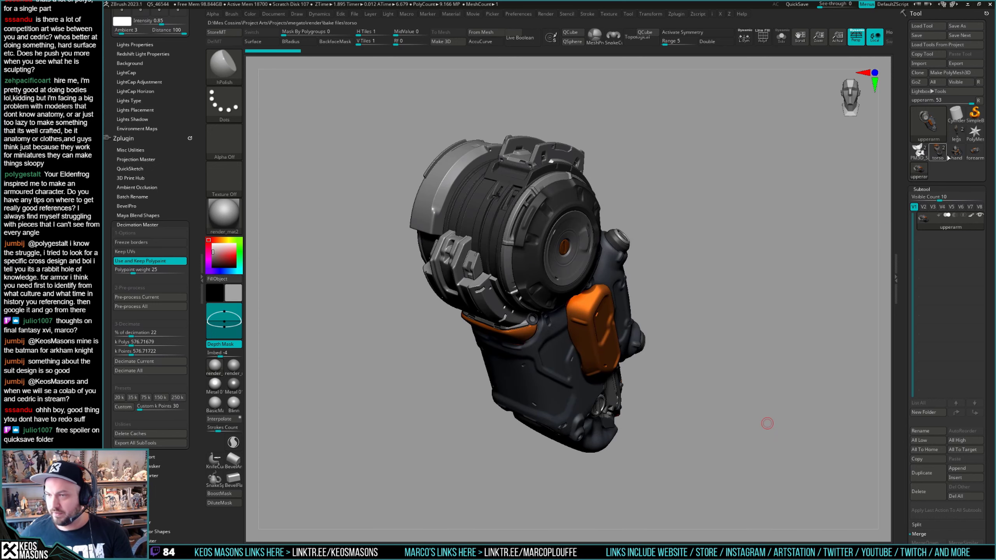
click(949, 154)
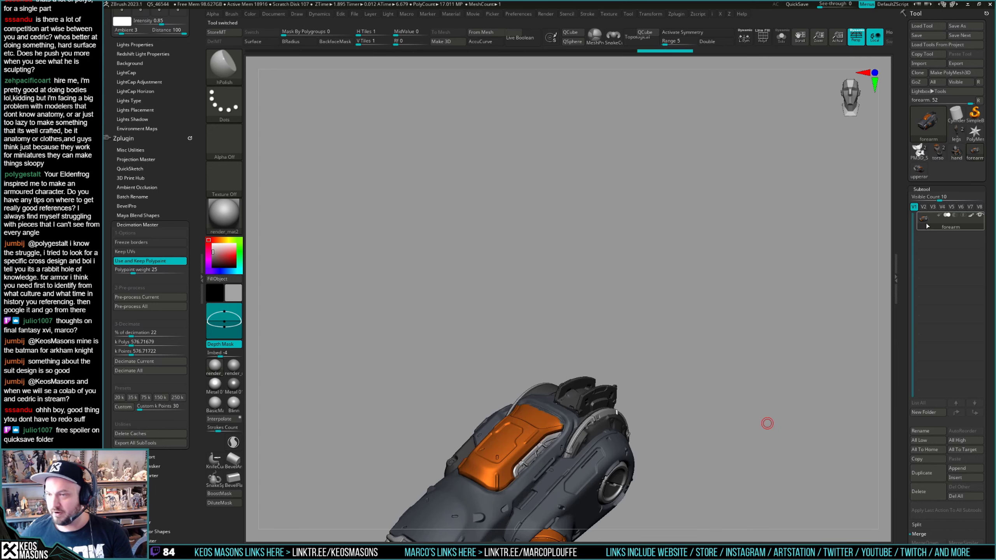
mouse_move(926, 226)
click(919, 173)
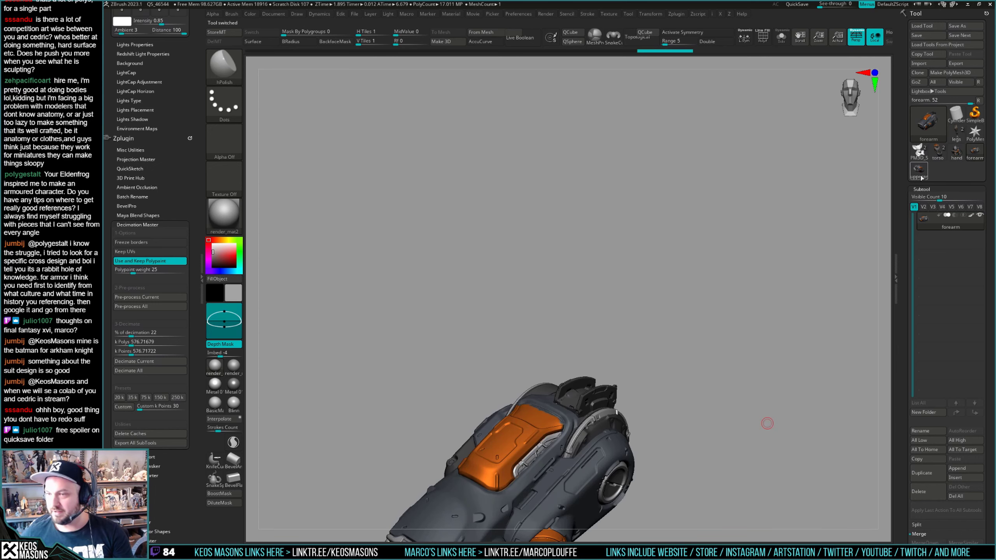
mouse_move(658, 189)
mouse_down()
mouse_move(663, 206)
mouse_move(725, 246)
mouse_move(682, 231)
mouse_up()
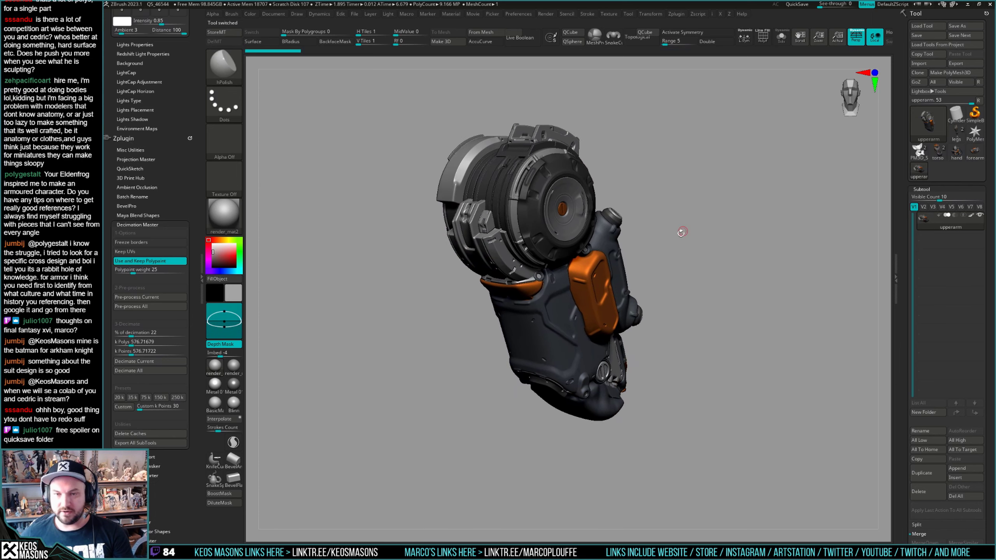
right_drag(526, 232, 534, 216)
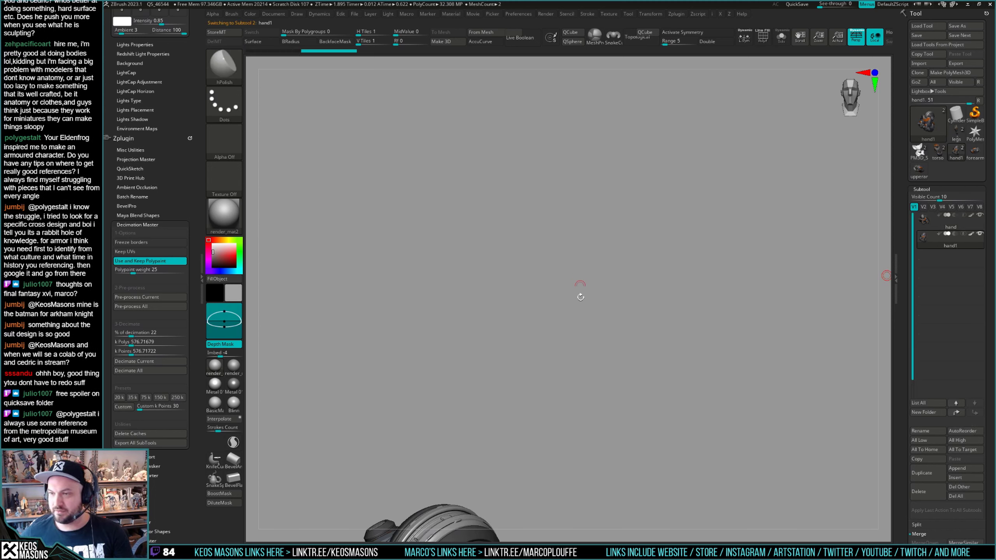
Pre-process a duplicate of the hand subtool in Decimation Master and decimate it to 4%, checking its polycount.
click(168, 298)
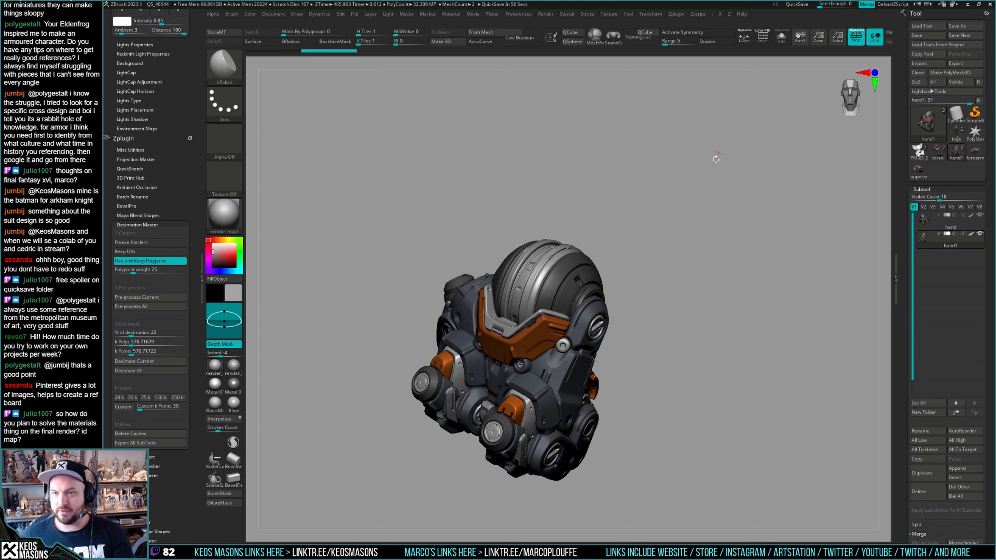
drag(717, 159, 715, 158)
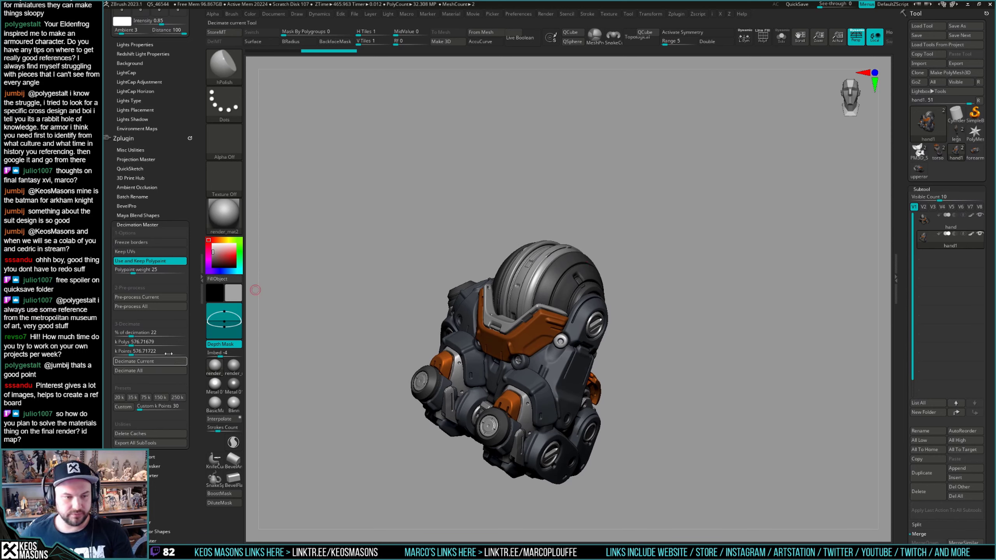
drag(132, 332, 117, 332)
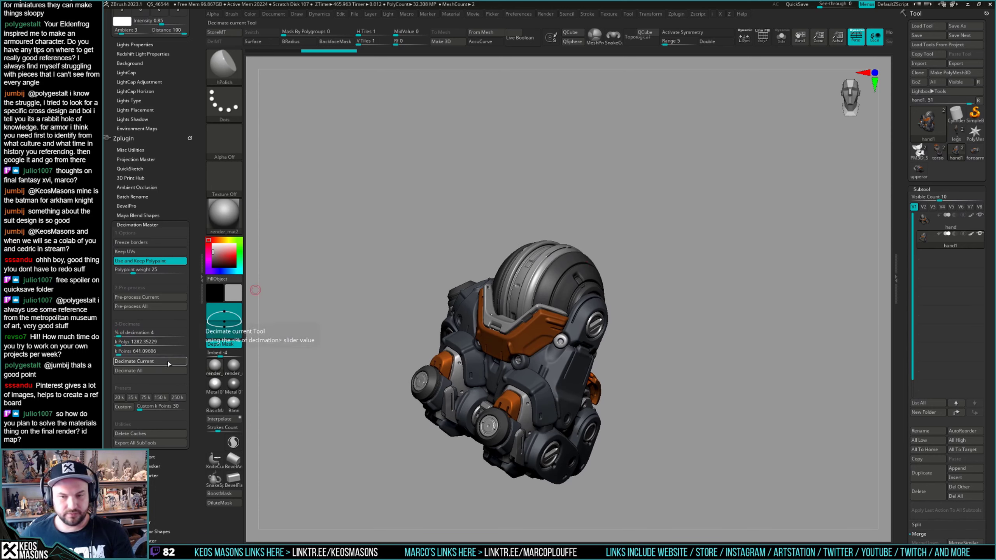
click(168, 363)
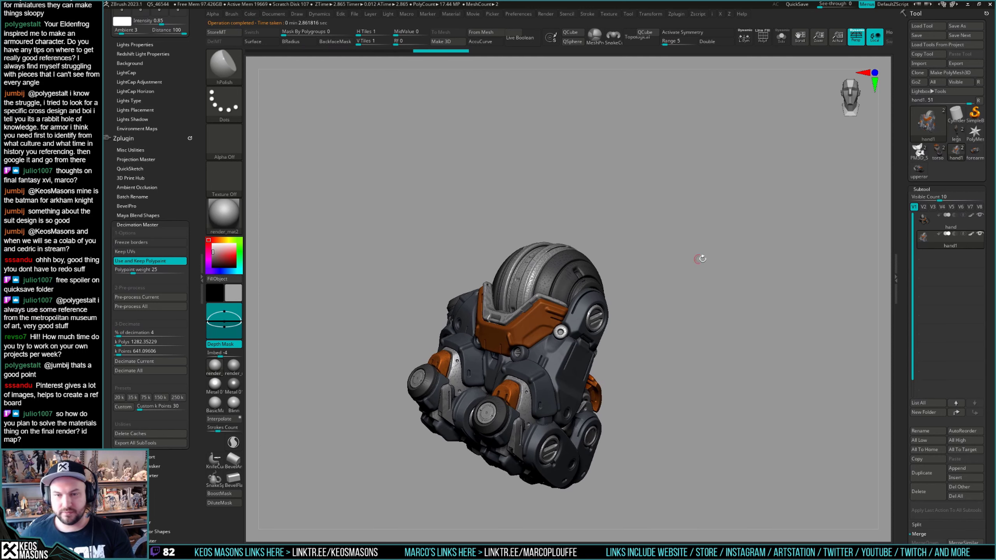
mouse_move(923, 238)
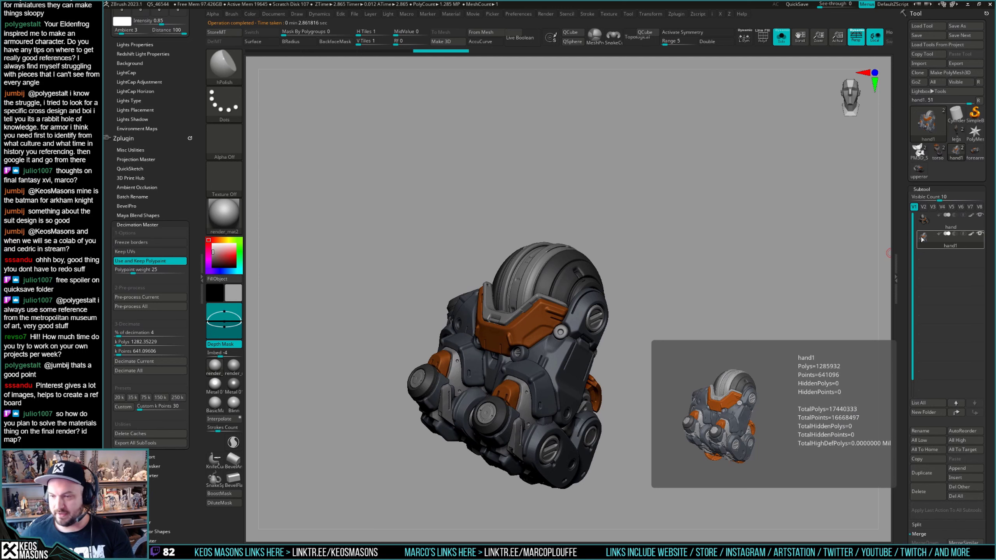
drag(615, 259, 673, 287)
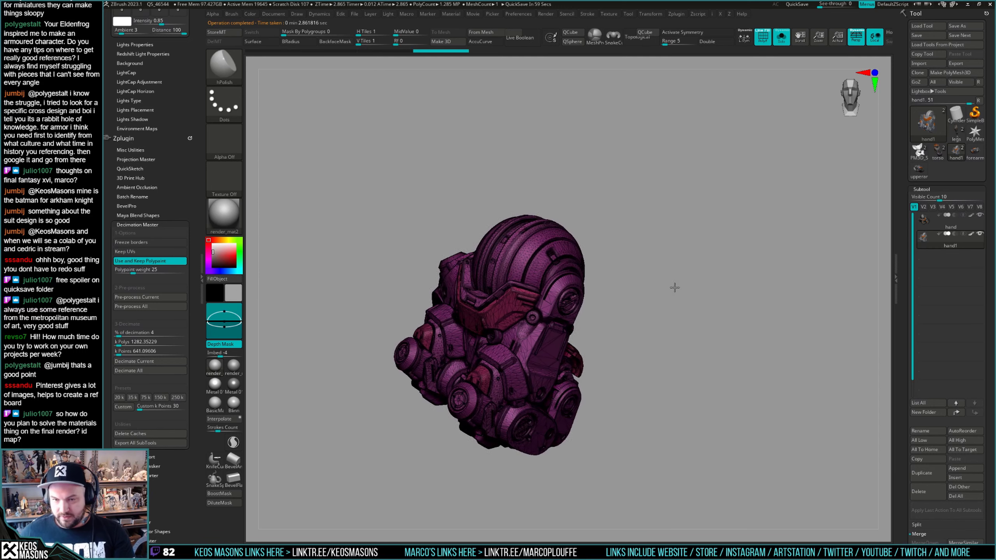
mouse_move(920, 242)
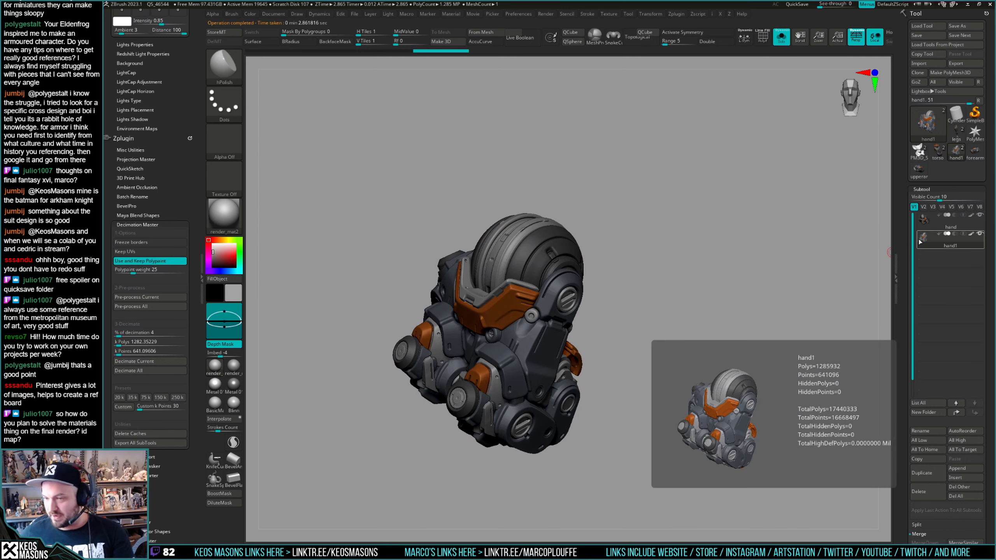
drag(692, 267, 684, 241)
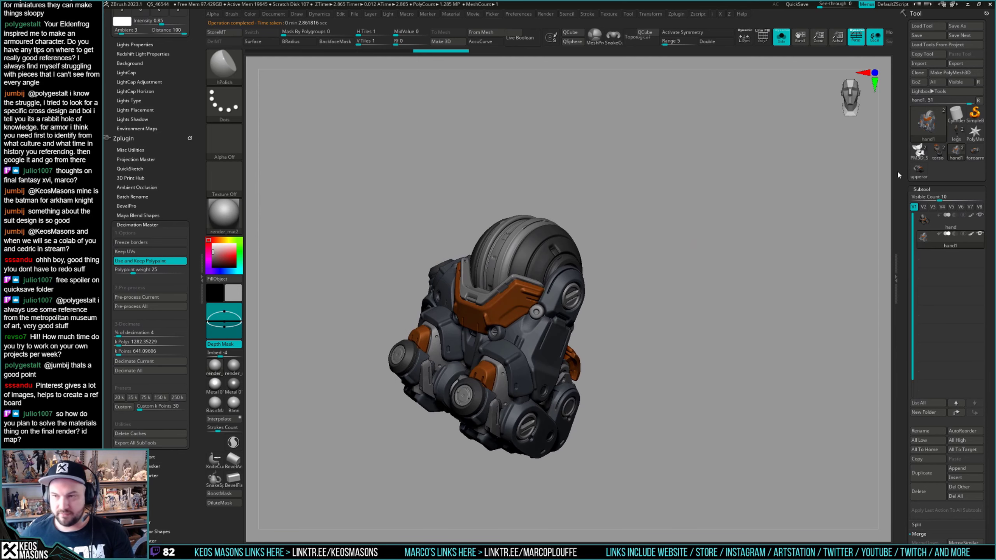
Switch to the forearm tool, then pre-process and decimate its subtool to 4%, aborting the auto-save.
mouse_move(976, 160)
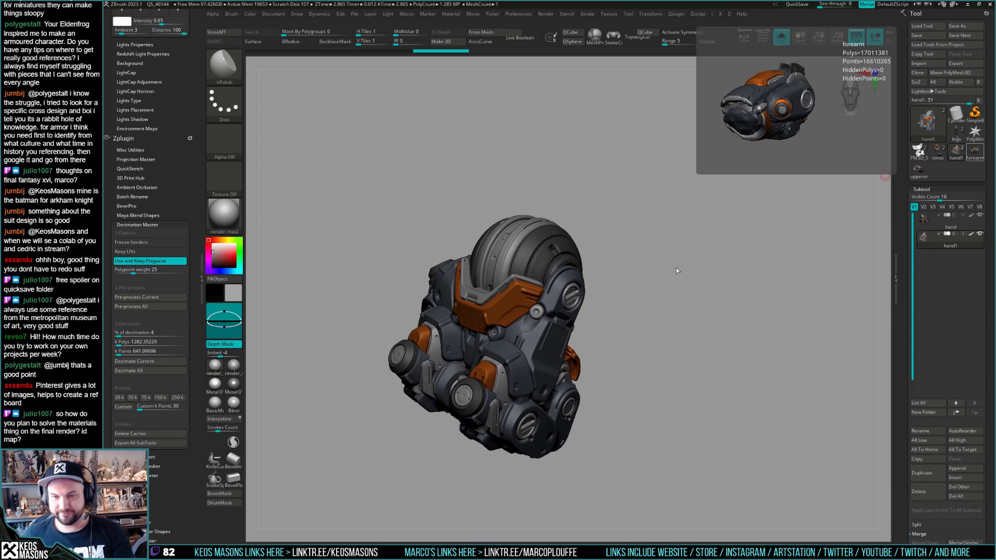
drag(712, 270, 428, 298)
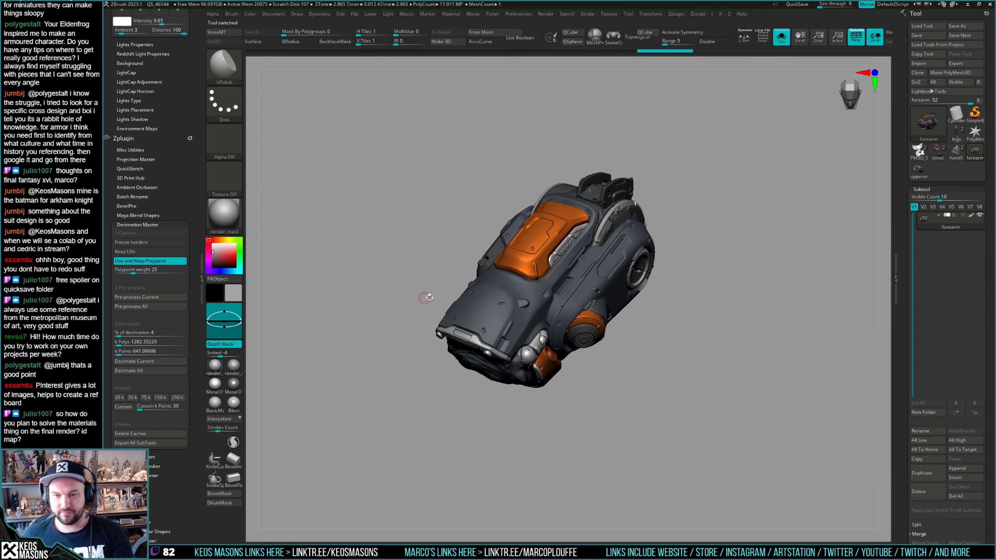
click(171, 298)
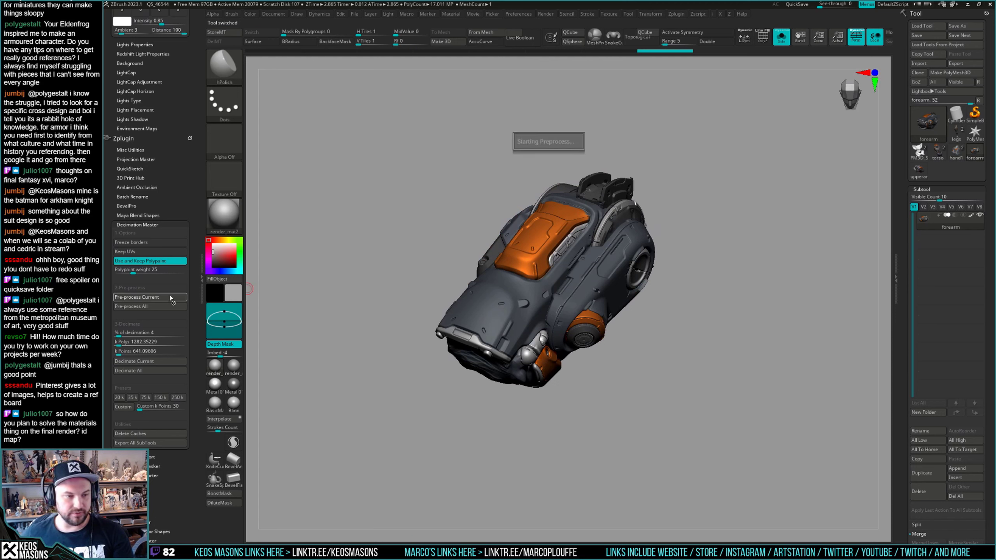
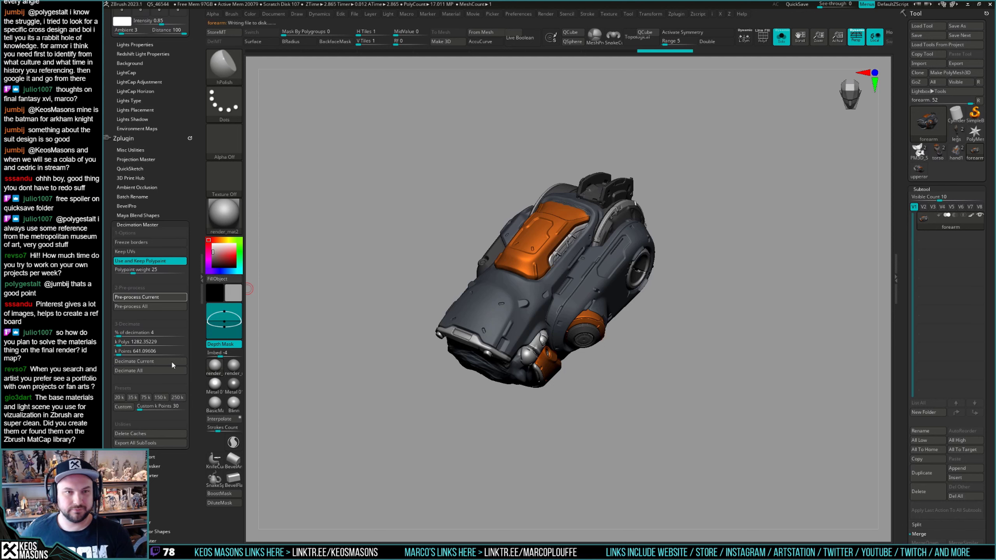
click(172, 362)
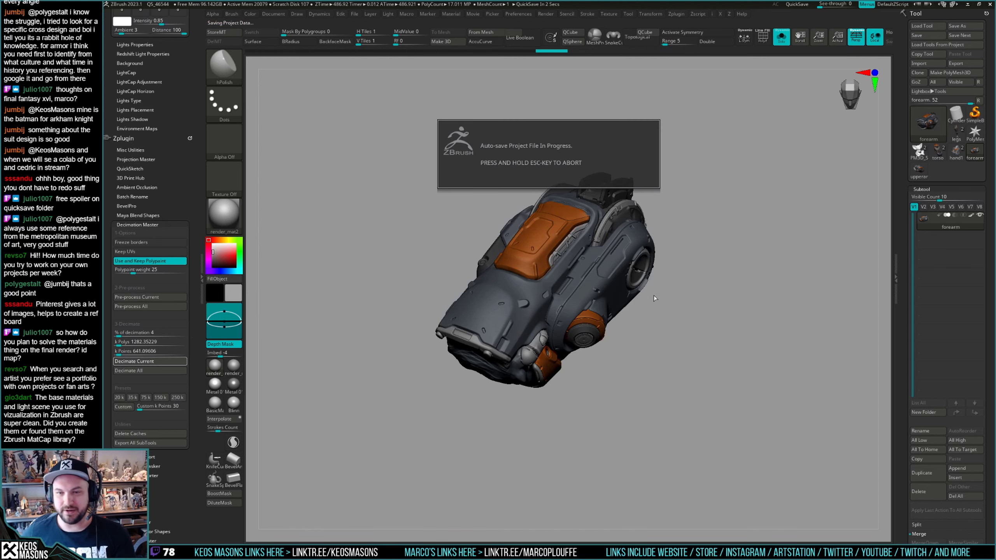
key(Escape)
right_drag(599, 292, 616, 320)
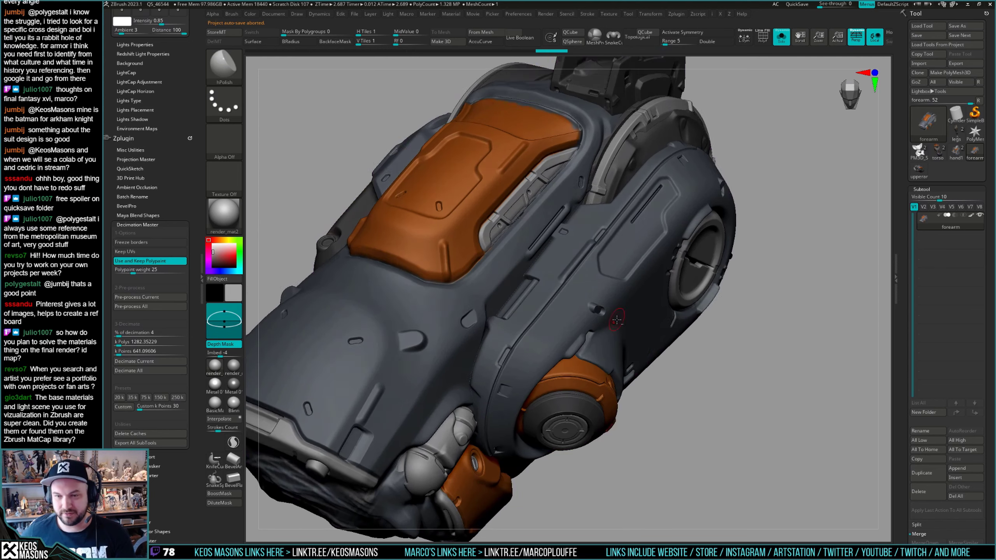
key(f)
mouse_move(927, 223)
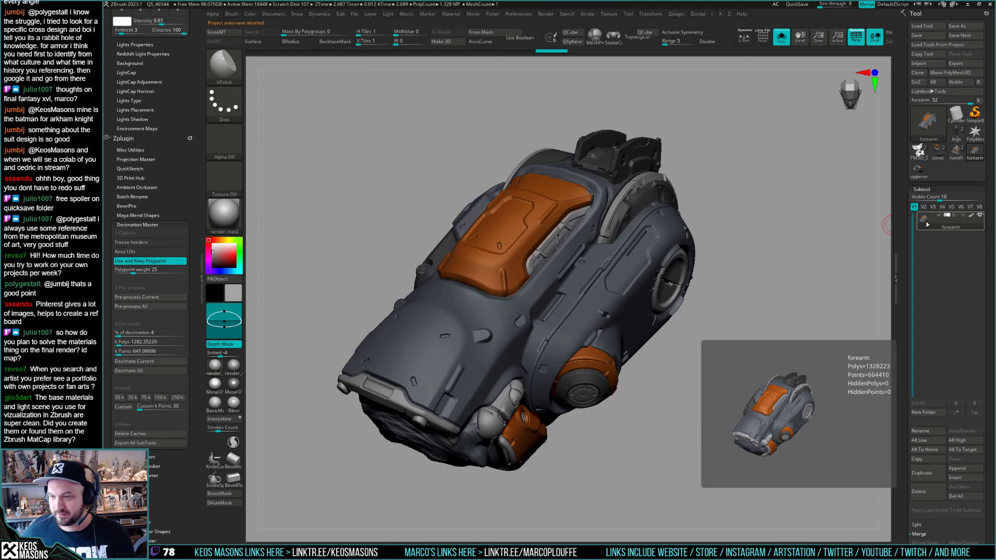
Duplicate the decimated forearm, undo the decimation on the original forearm subtool, and compare both wireframes.
click(922, 473)
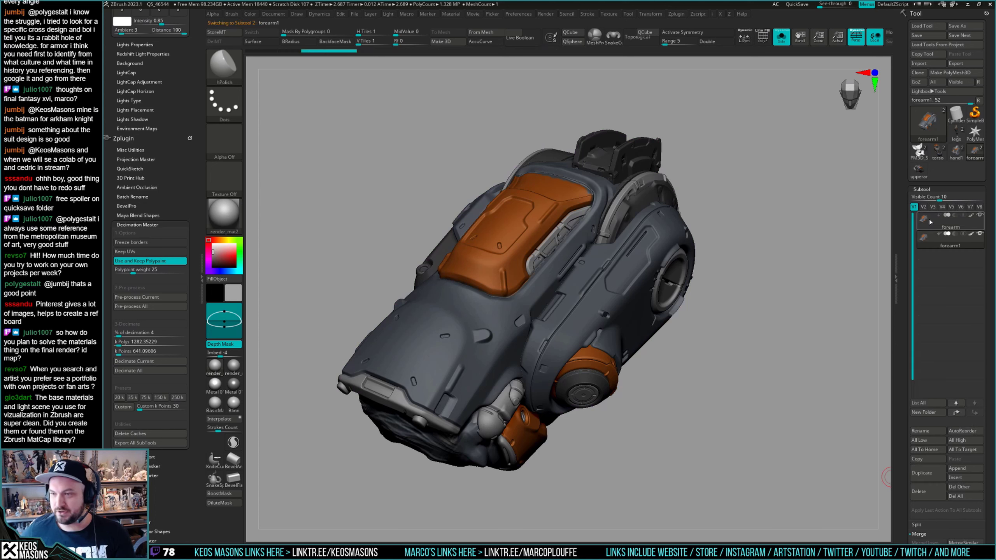
key(ctrl)
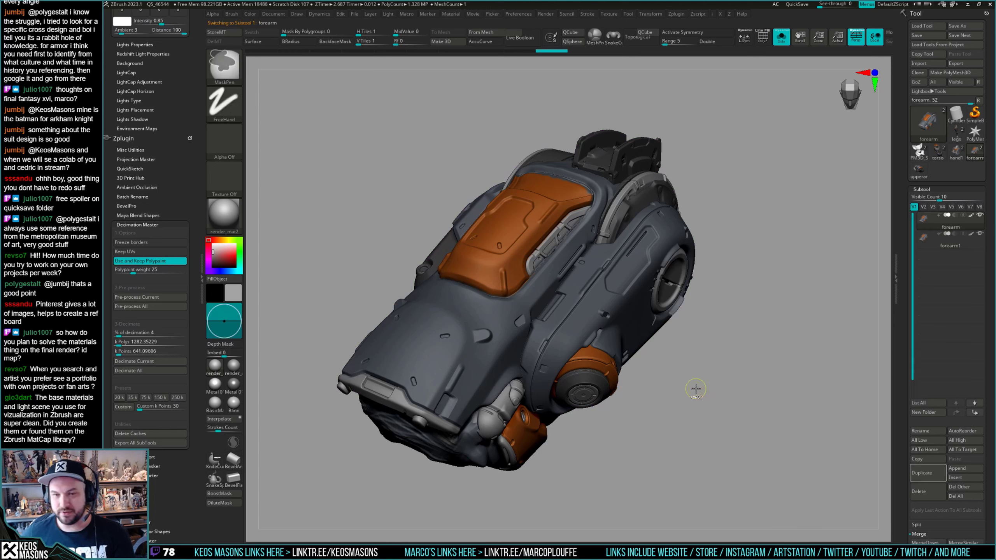
ctrl+click(695, 389)
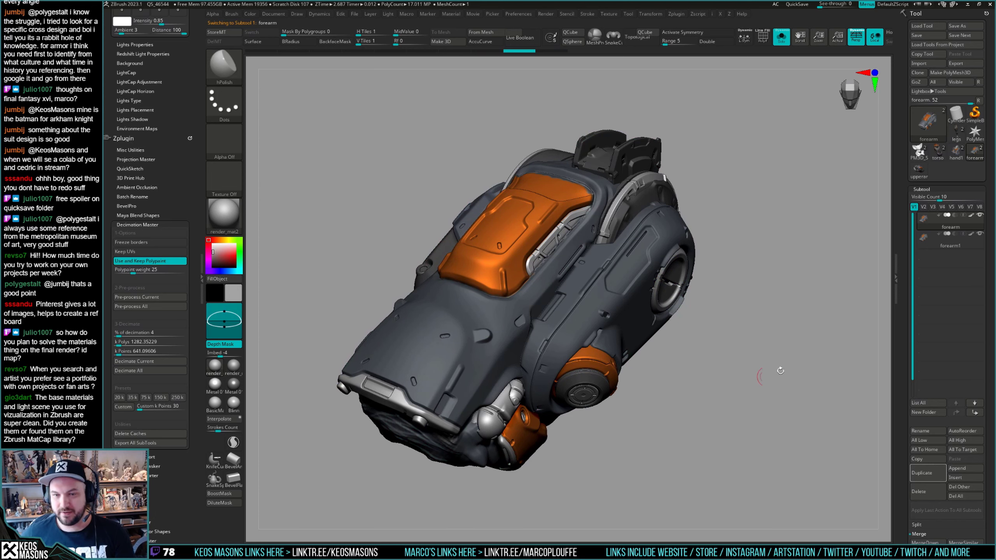
click(941, 241)
key(shift+f)
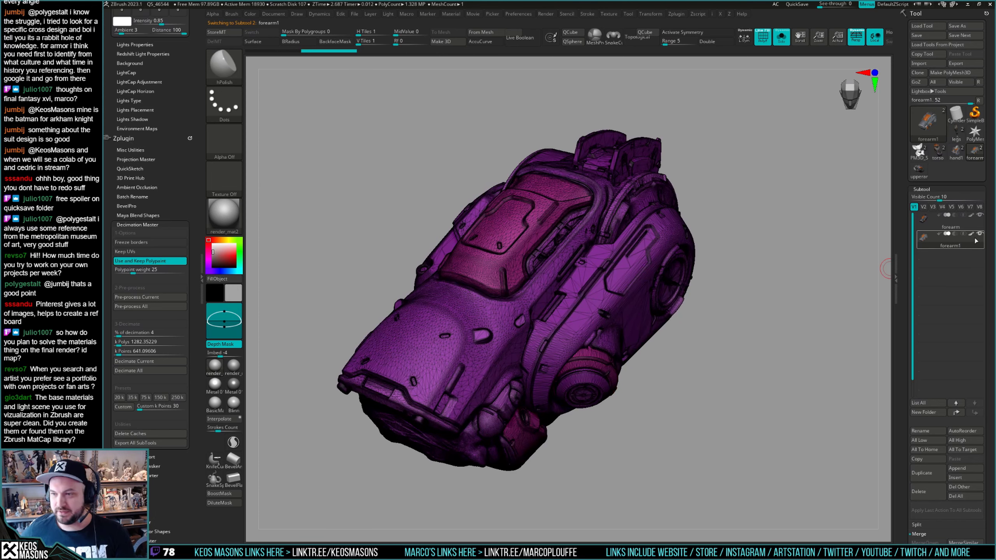
click(950, 224)
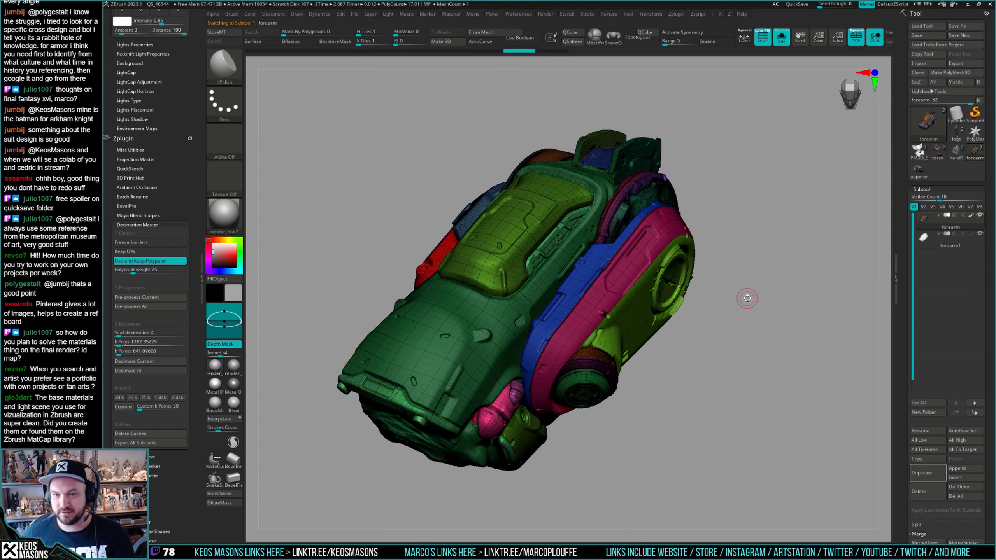
key(shift+f)
Save the forearm tool with both subtools as forearm.ztl in the bake files folder, replacing the existing file.
key(ctrl+shift)
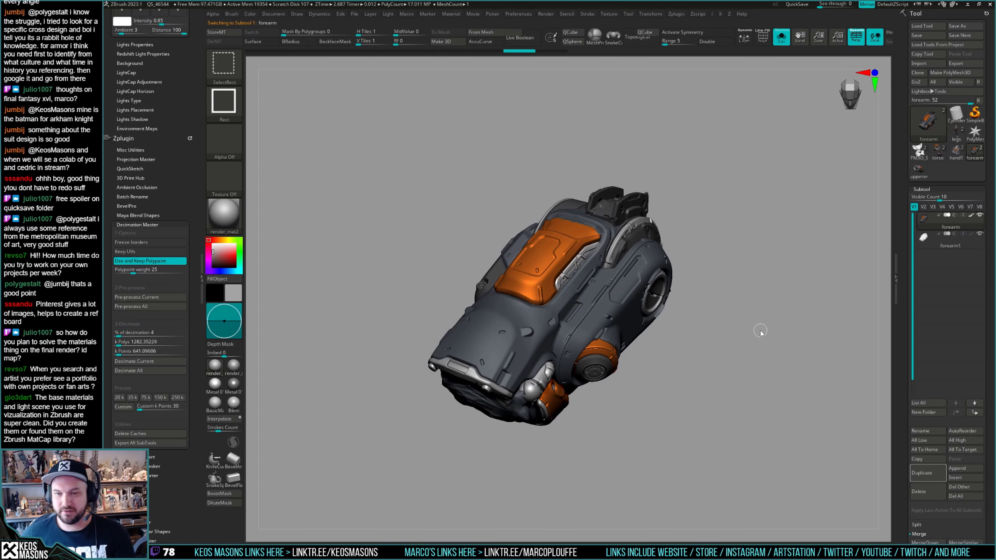
key(ctrl+s)
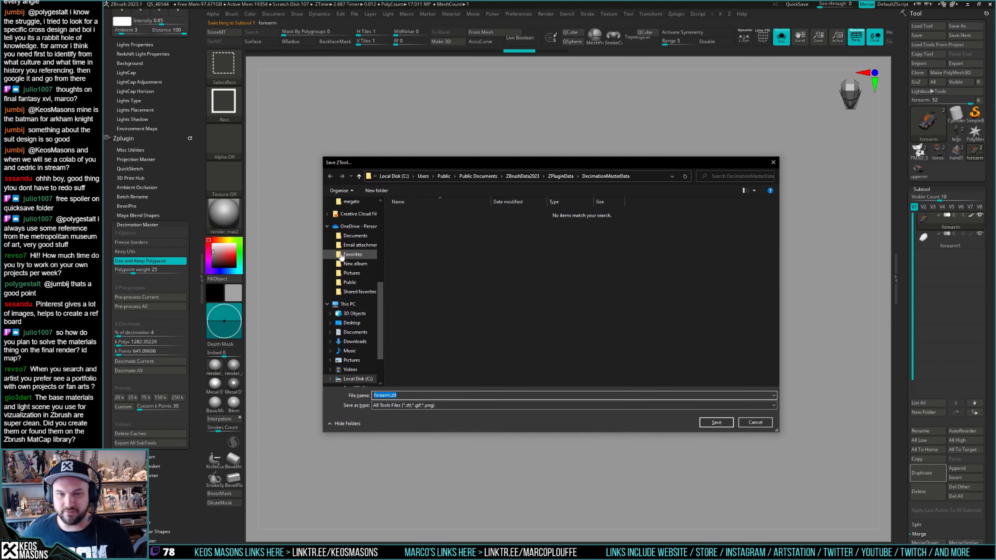
scroll(341, 256, up, 2)
click(353, 211)
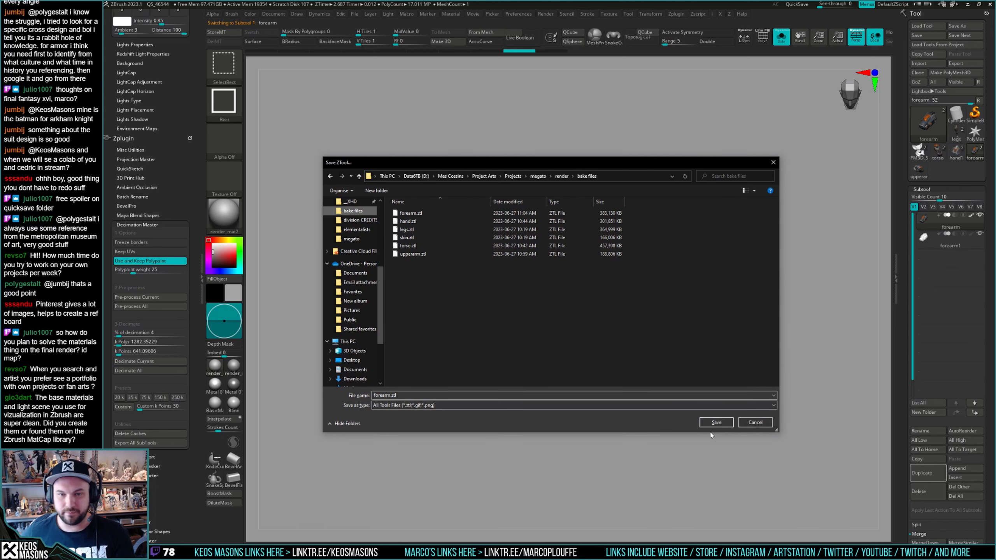
click(716, 422)
click(545, 279)
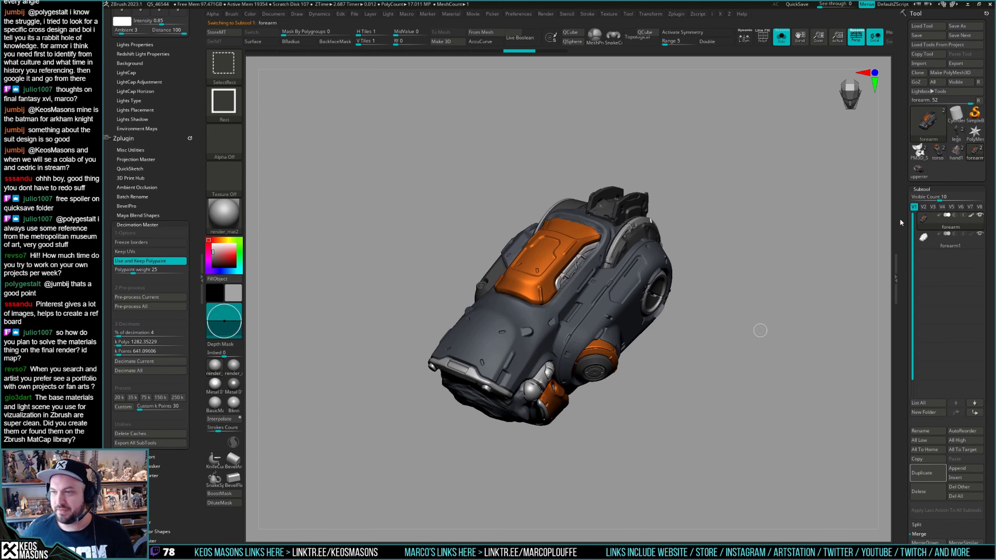
Switch to the hand tool, turn off the decimated copy's polypaint, and compare it with the original hand subtool.
click(957, 152)
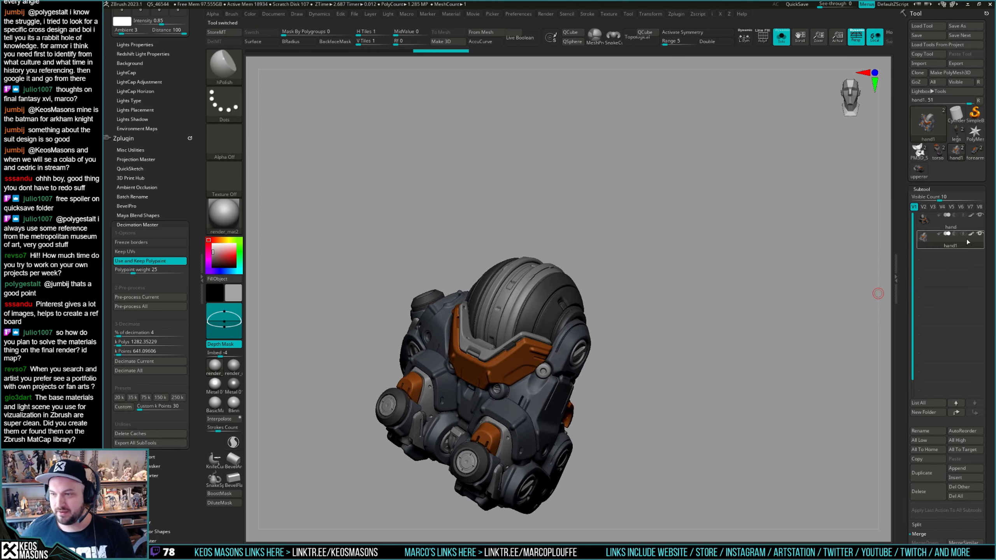
drag(647, 354, 558, 389)
key(shift+f)
key(shift+f)
right_drag(558, 389, 546, 352)
alt+click(546, 352)
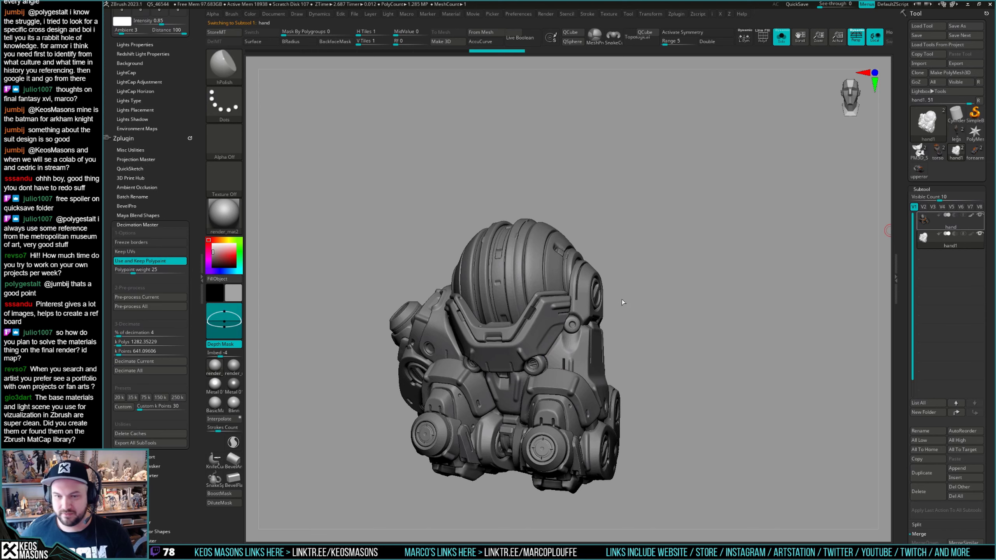
mouse_move(627, 303)
right_down()
mouse_move(662, 329)
mouse_move(654, 329)
right_up()
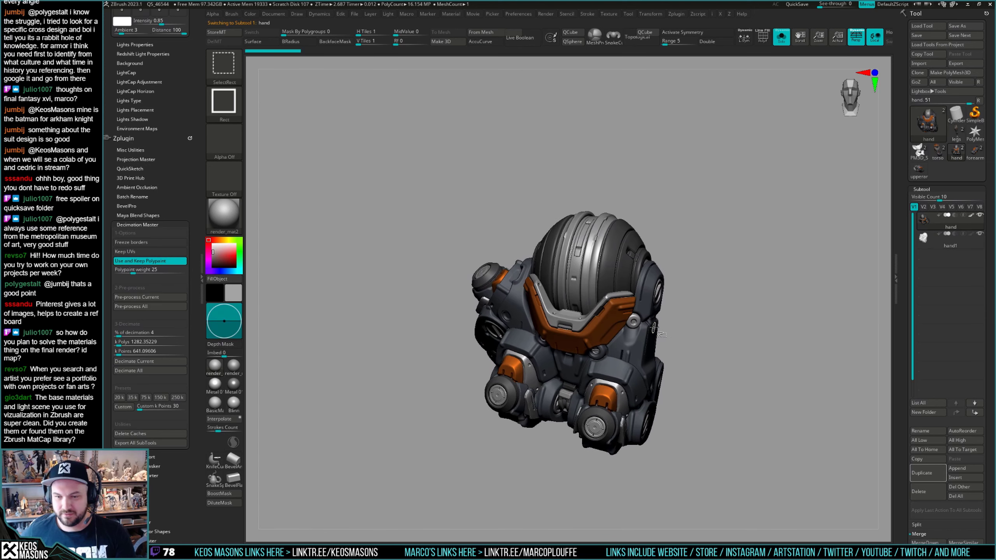
Save the hand tool with both subtools as hand.ztl in the bake files folder, replacing the existing file.
key(ctrl+s)
key(Return)
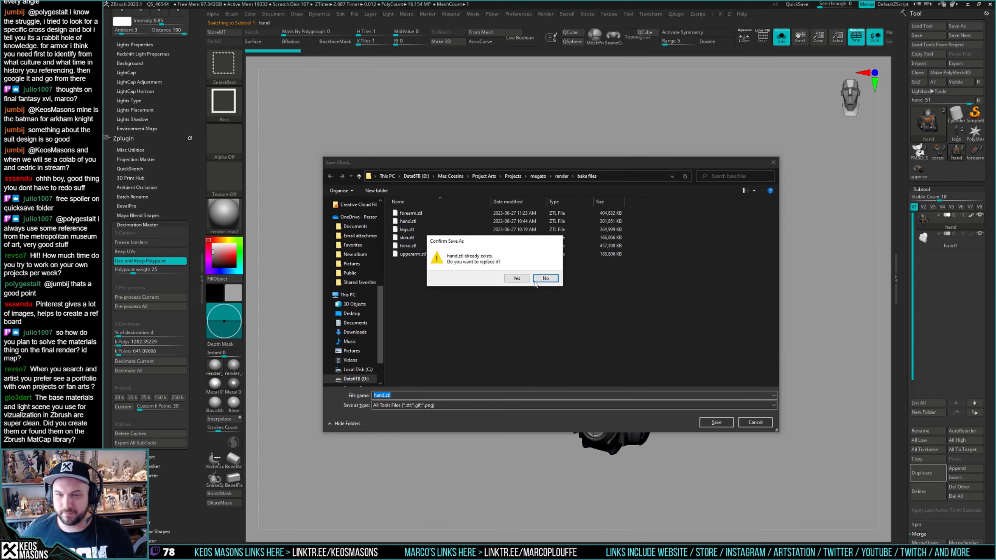
click(537, 282)
key(Escape)
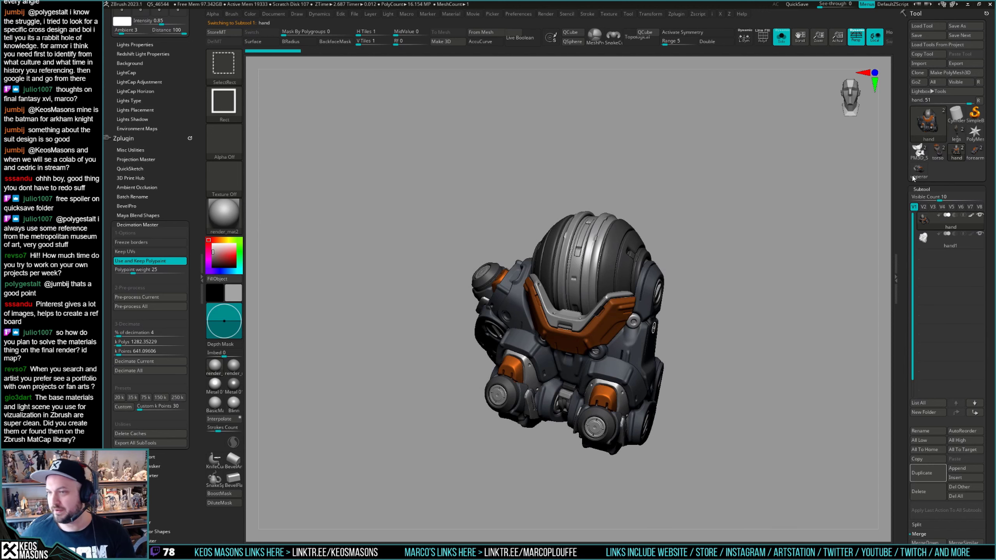
Switch to the upper arm tool, duplicate its subtool, and pre-process the duplicate in Decimation Master with Use and Keep Polypaint enabled.
click(918, 171)
drag(482, 314, 639, 312)
key(shift+f)
key(shift+f)
click(921, 472)
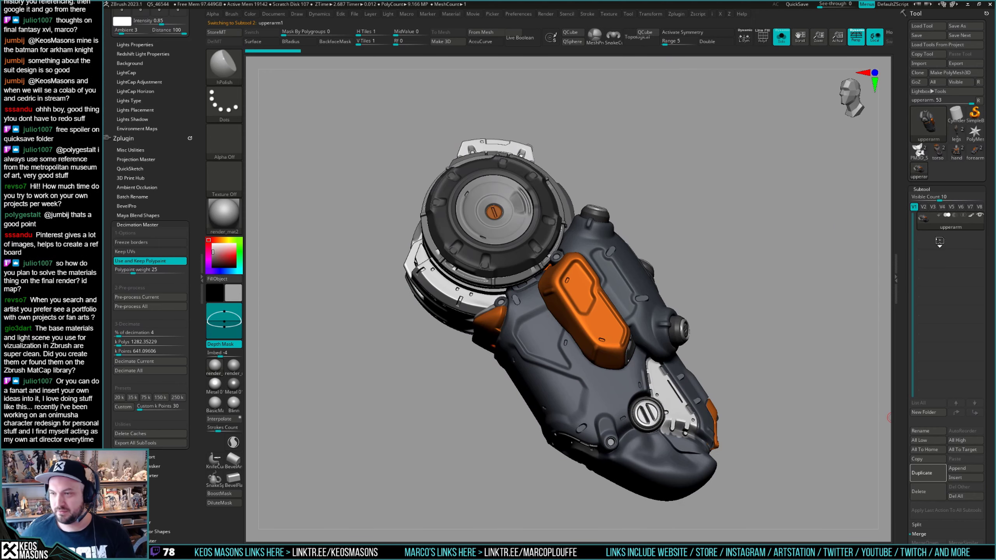
drag(694, 183, 676, 276)
click(140, 261)
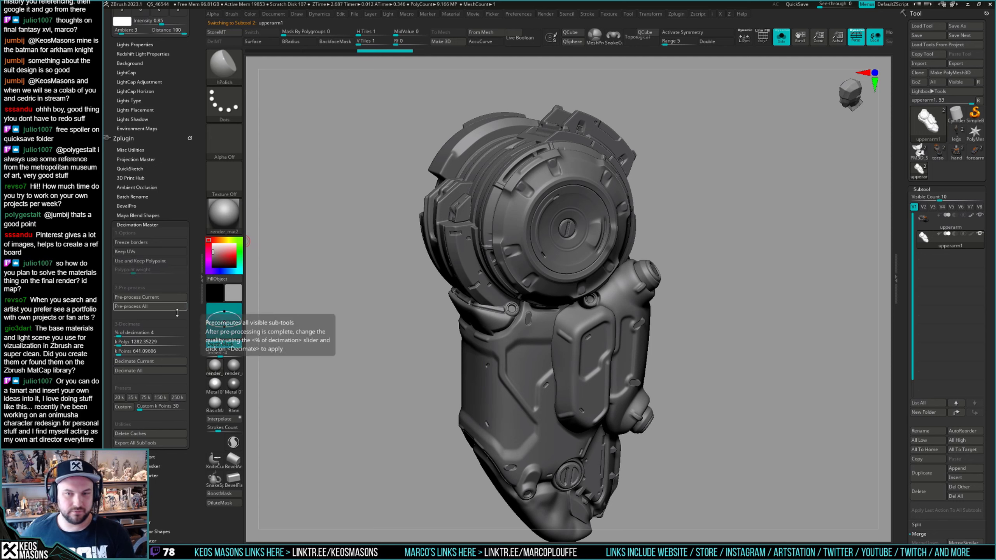
click(140, 261)
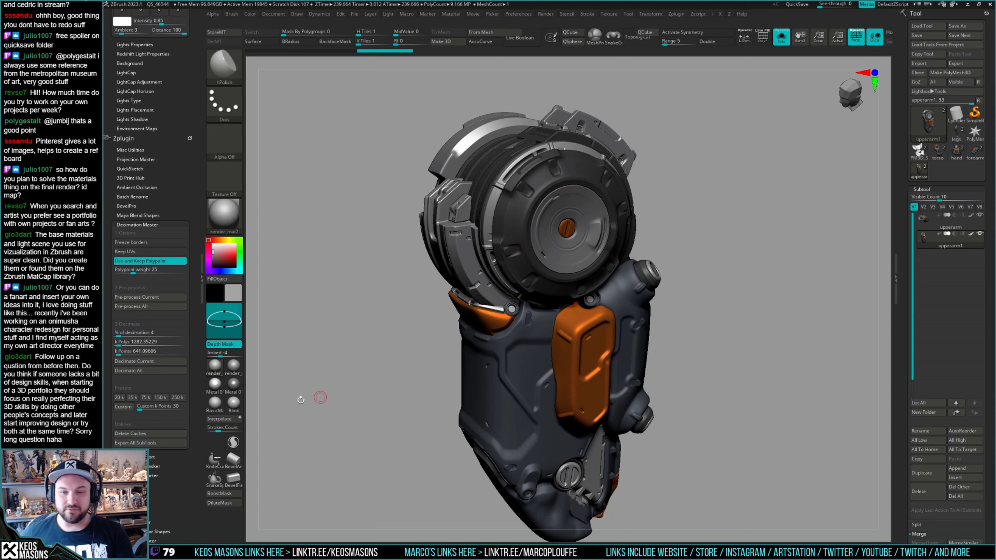
Decimate the upper arm duplicate to 4% and inspect its wireframe and polycount.
click(152, 363)
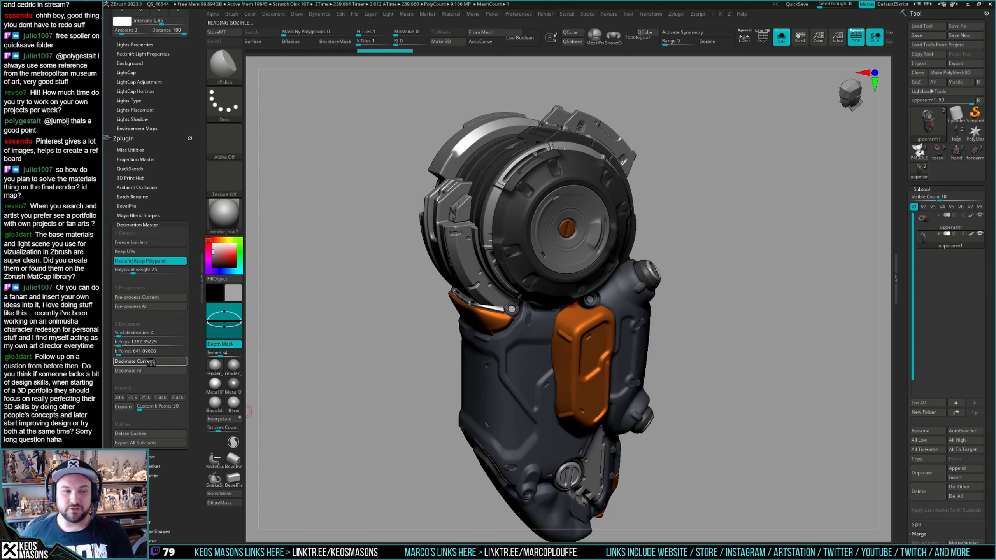
key(shift+f)
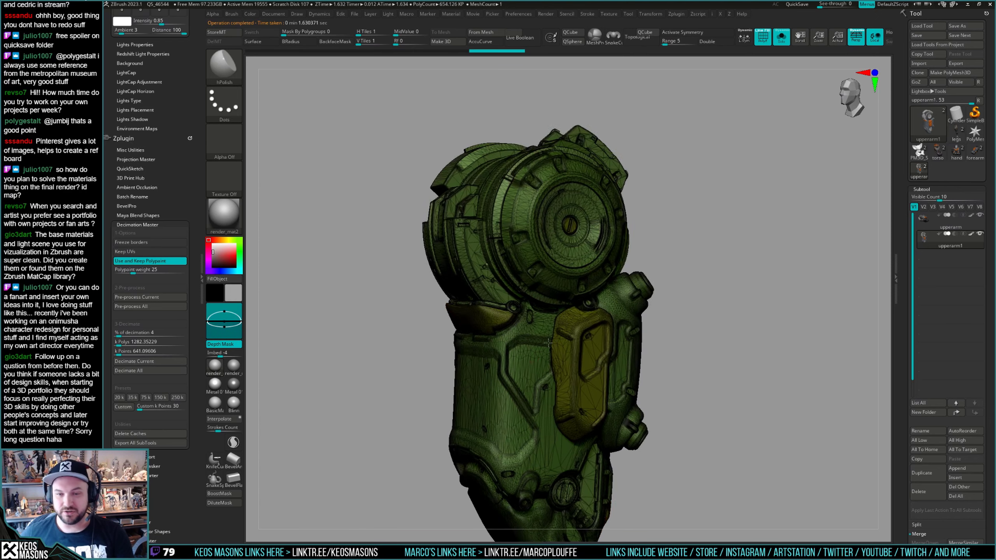
drag(697, 306, 726, 290)
key(shift+f)
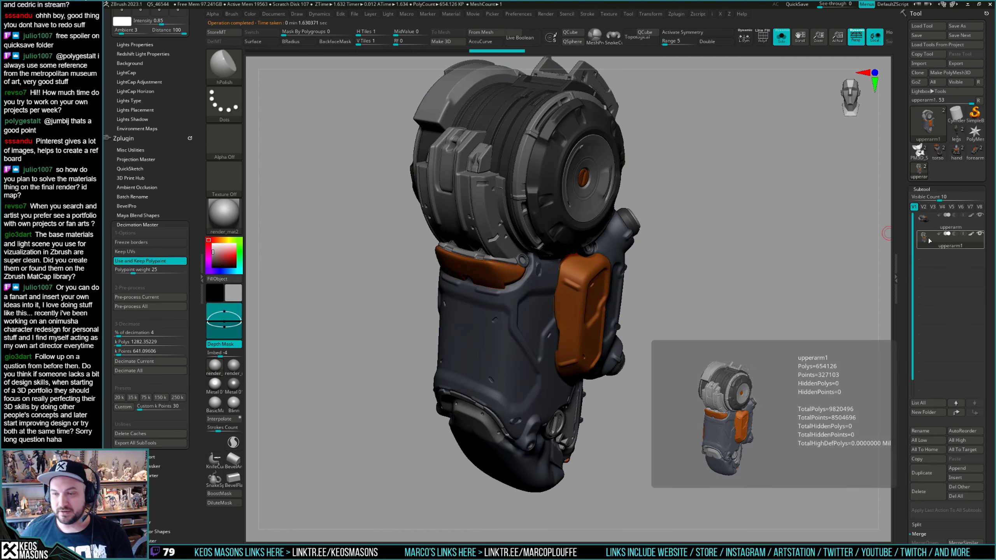
drag(725, 275, 248, 344)
key(shift+f)
key(shift+f)
Raise the decimation to 6%, decimate the upper arm duplicate again, and check its polycount and wireframe.
key(BackSpace)
text(6)
key(Return)
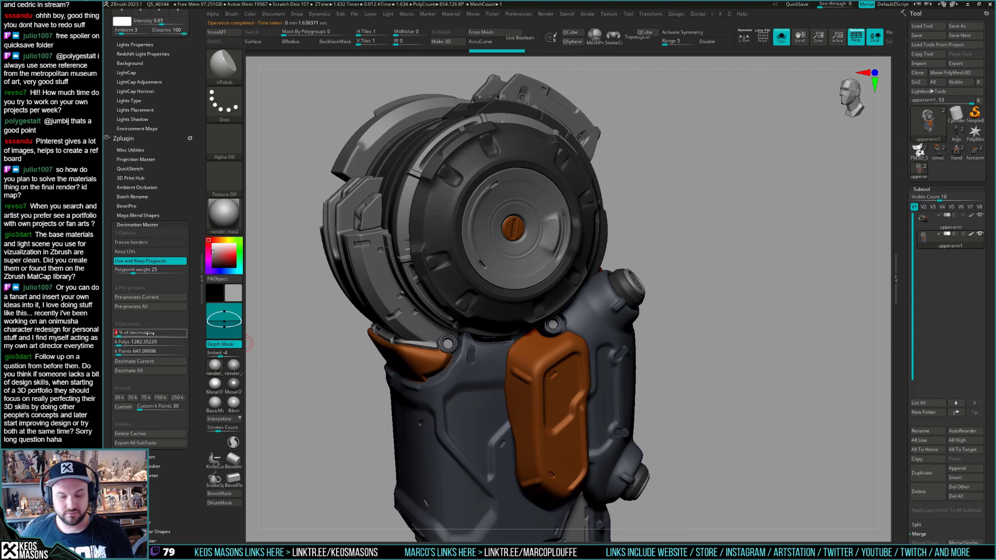
click(134, 361)
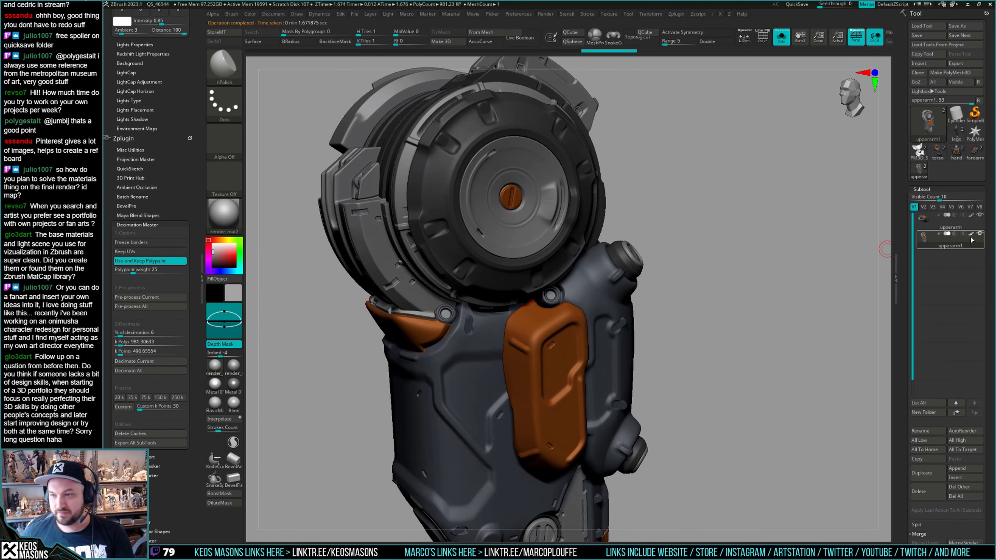
mouse_move(931, 239)
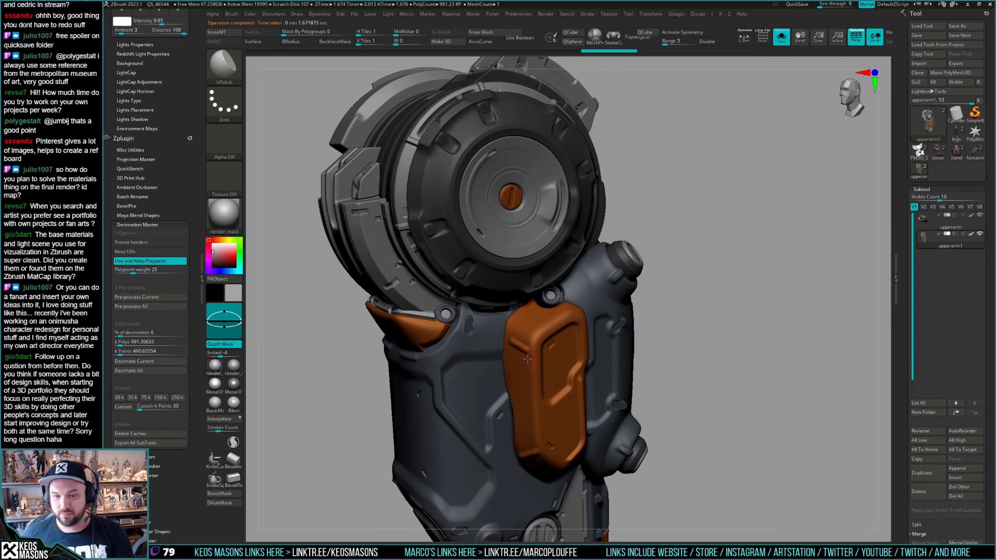
right_drag(528, 360, 535, 330)
key(shift+f)
alt+right_drag(466, 428, 467, 321)
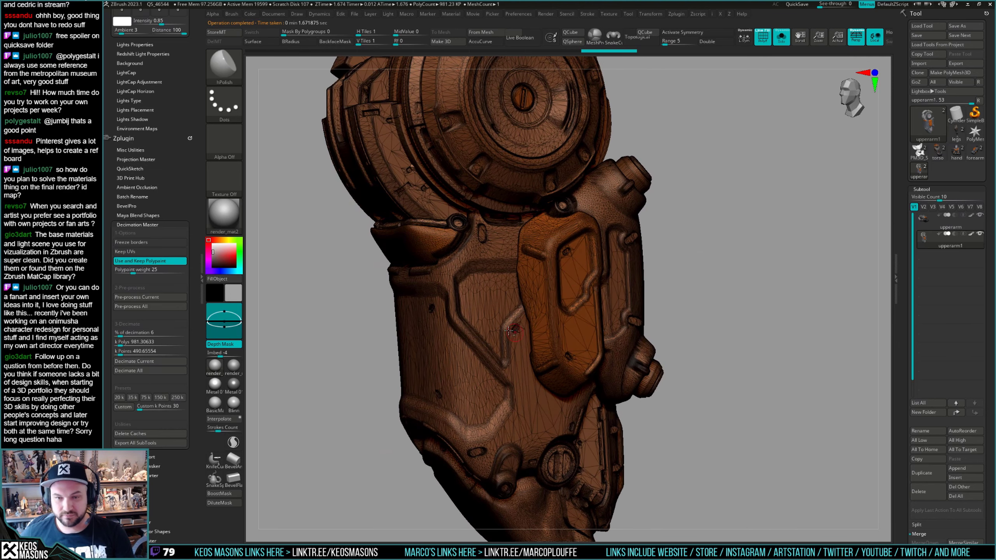
Set the decimation to 8%, re-decimate the upper arm duplicate, and check its polycount.
key(shift+f)
text(8)
key(Return)
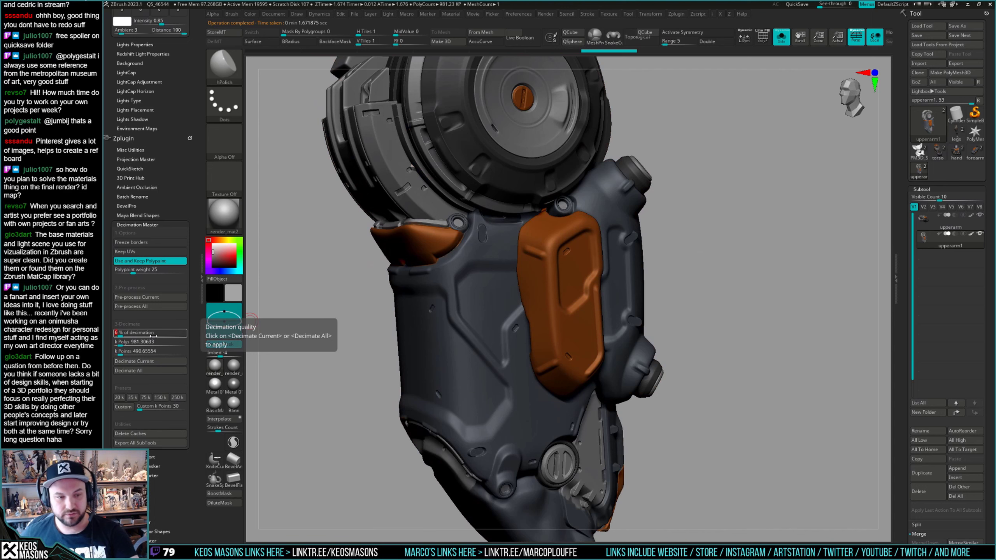
click(158, 361)
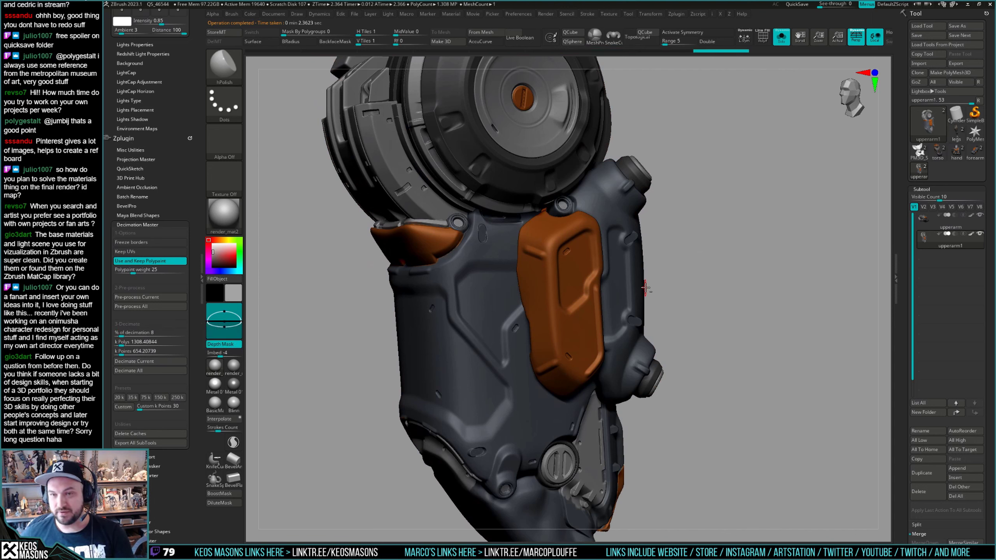
mouse_move(924, 242)
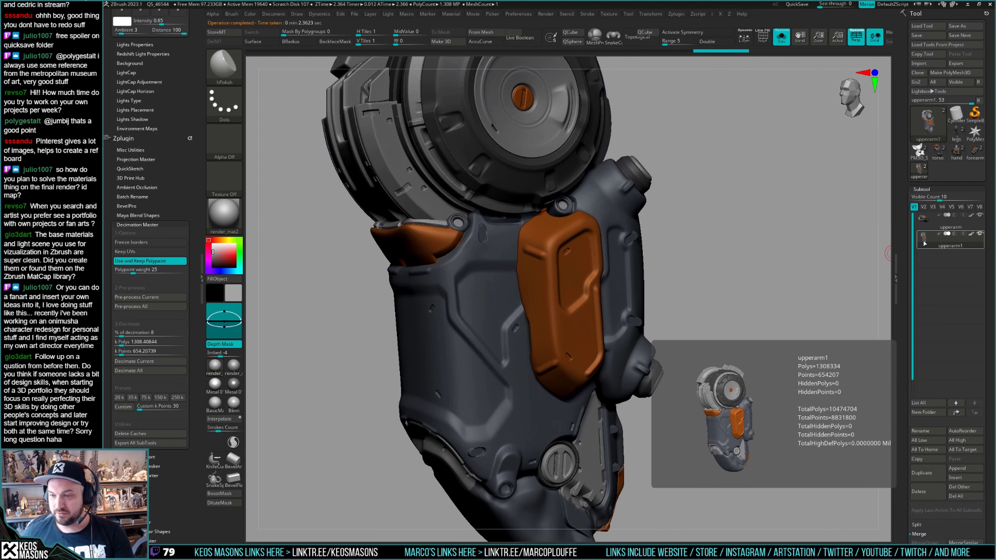
Re-decimate the upper arm duplicate to 7%, inspect its wireframe, and turn off its polypaint.
text(7)
key(Return)
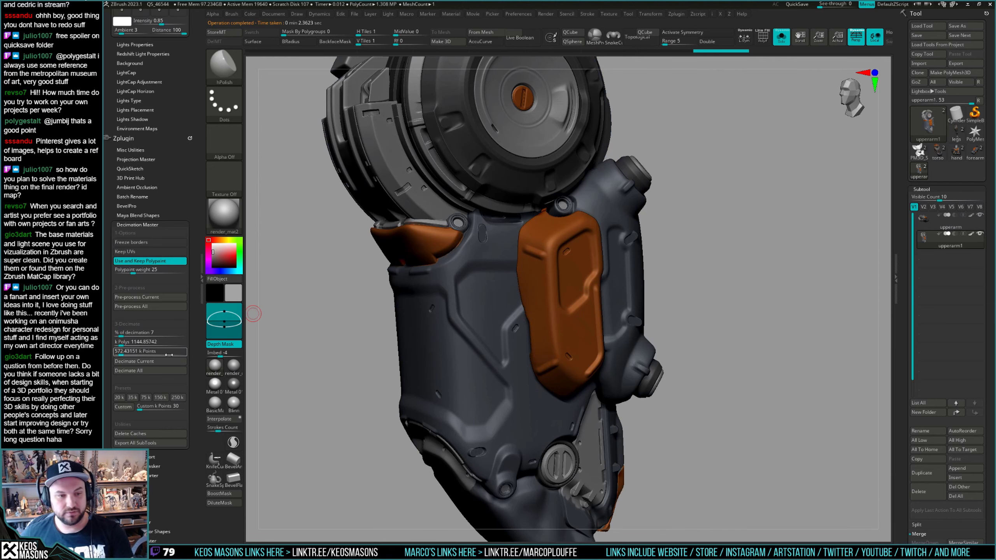
click(149, 360)
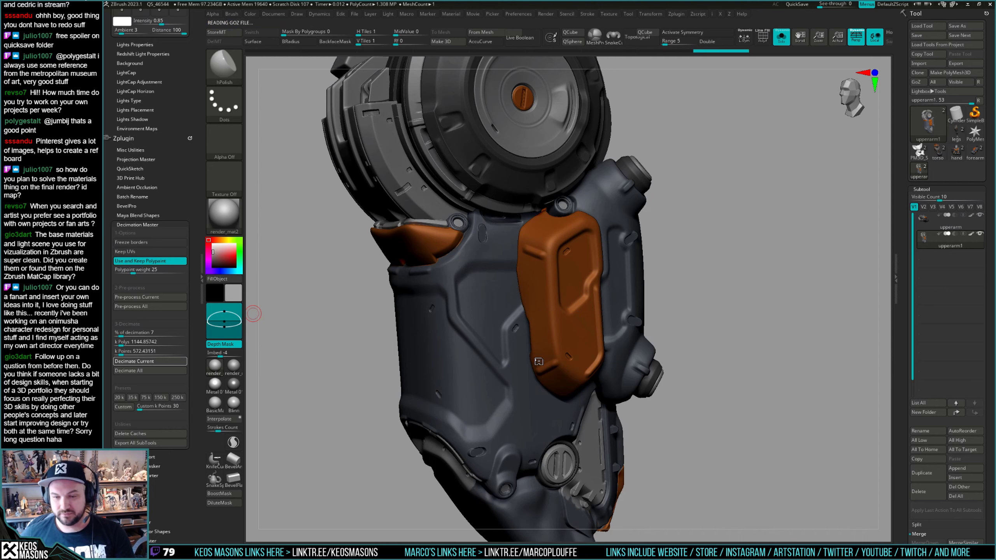
key(shift+f)
mouse_move(510, 381)
right_down()
mouse_move(580, 308)
mouse_move(661, 324)
right_up()
key(shift+f)
Save the upper arm tool with both subtools as upperarm.ztl in the bake files folder, replacing the existing file.
key(ctrl)
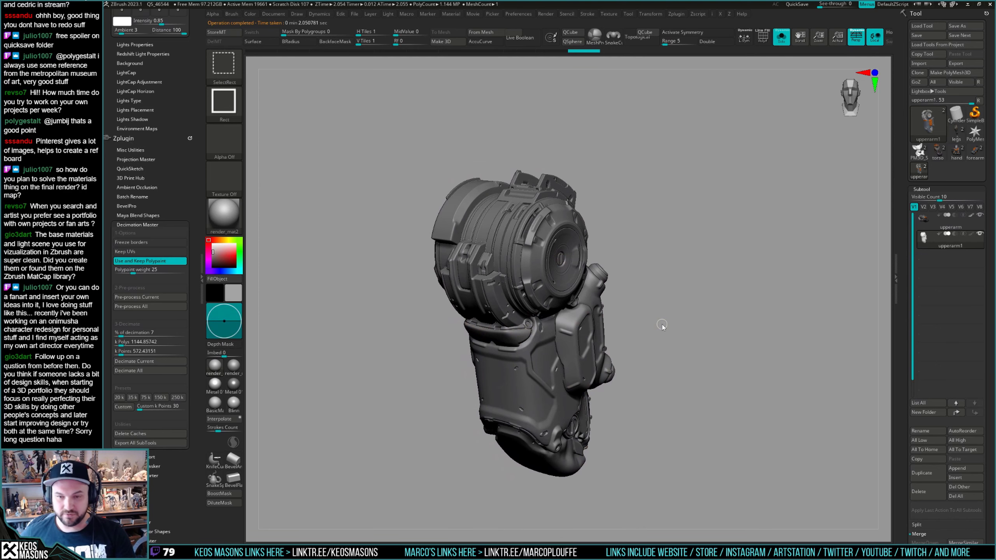
key(ctrl+s)
click(709, 425)
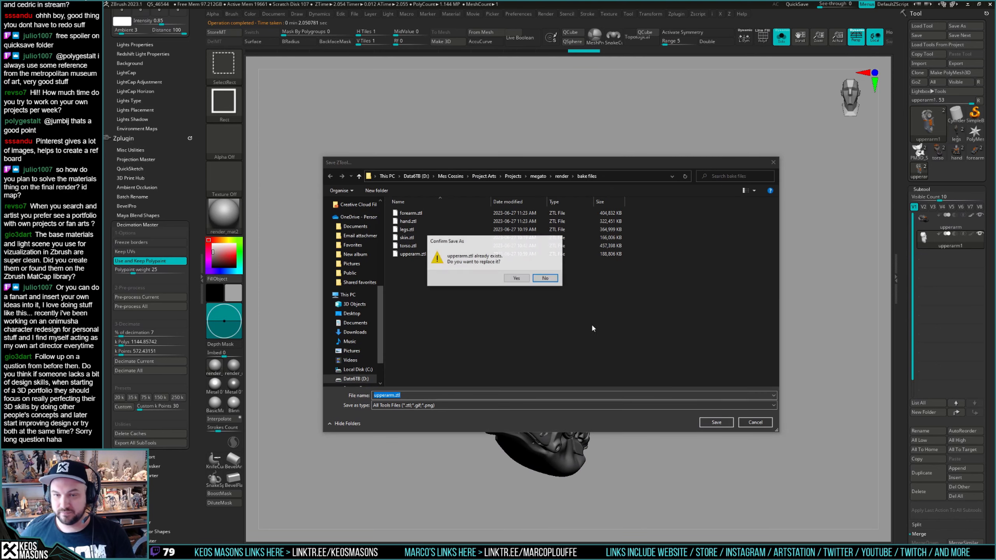
click(522, 283)
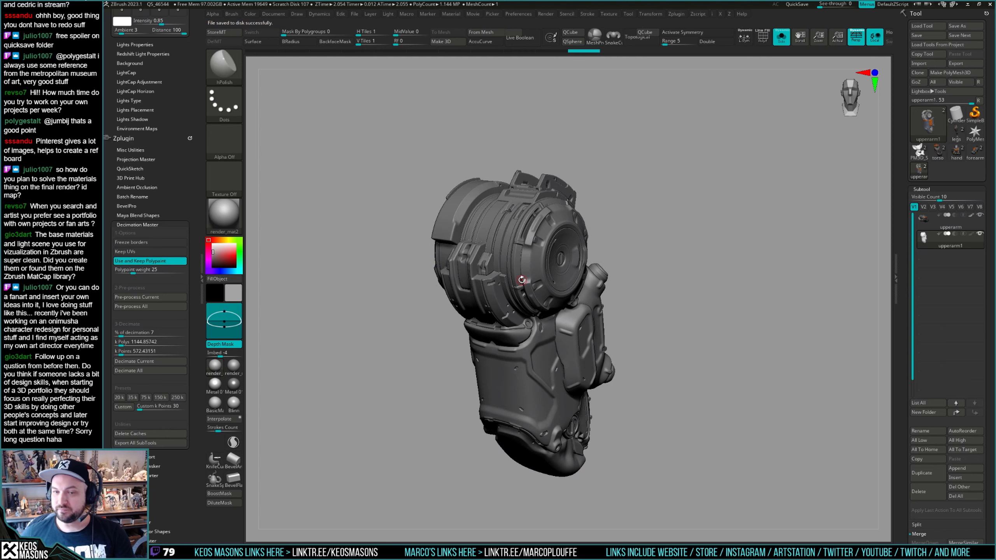
Make the decimated copy the active subtool in the forearm, hand, torso, legs and skin tools.
click(918, 151)
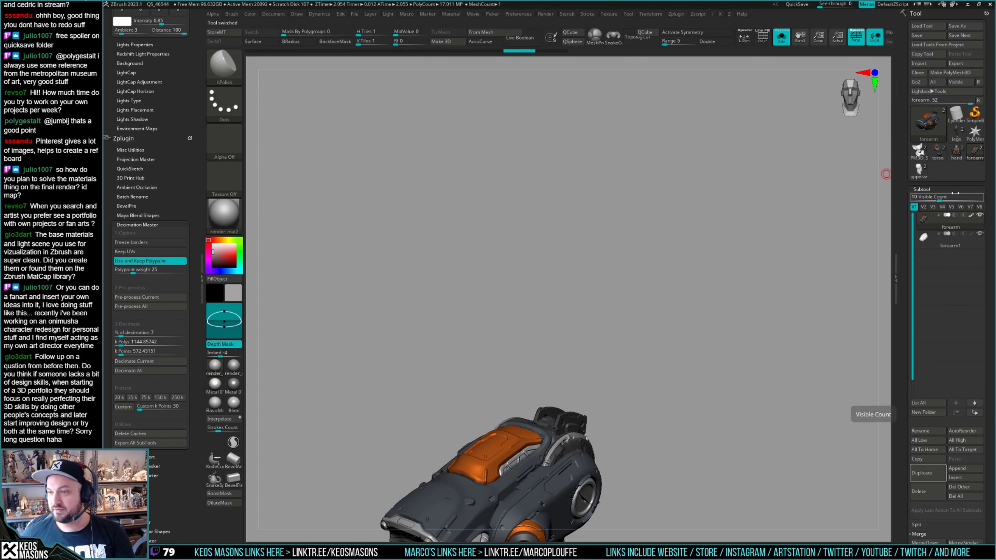
click(927, 245)
click(956, 152)
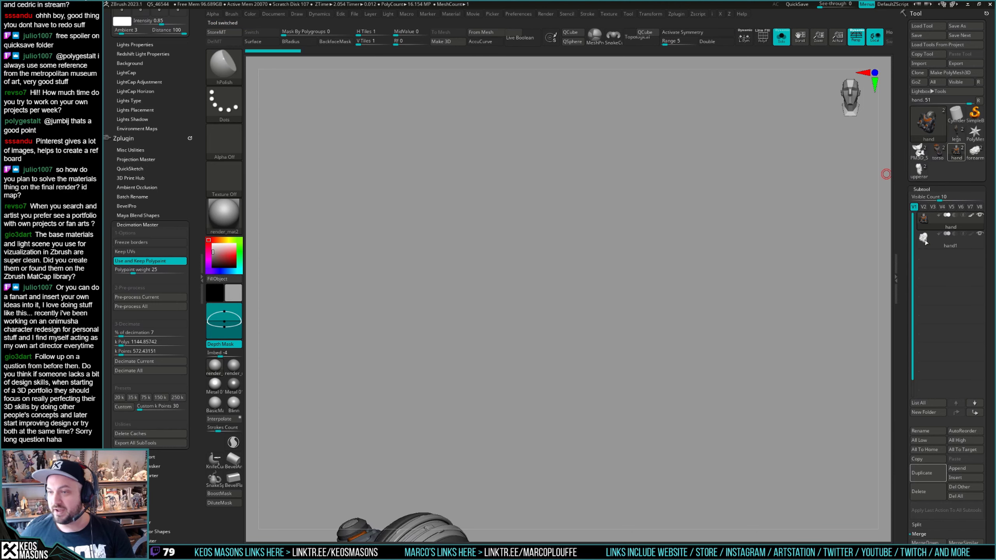
click(938, 152)
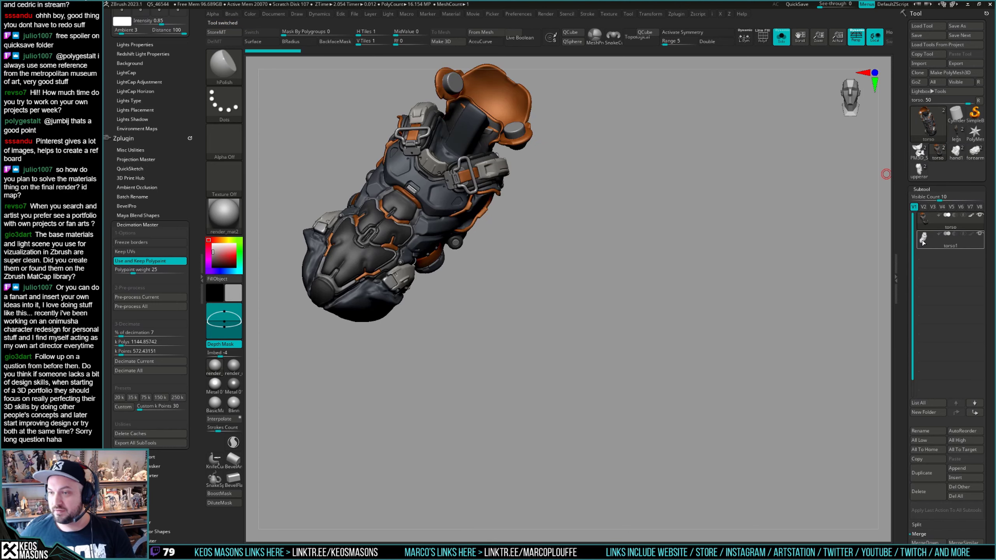
click(956, 134)
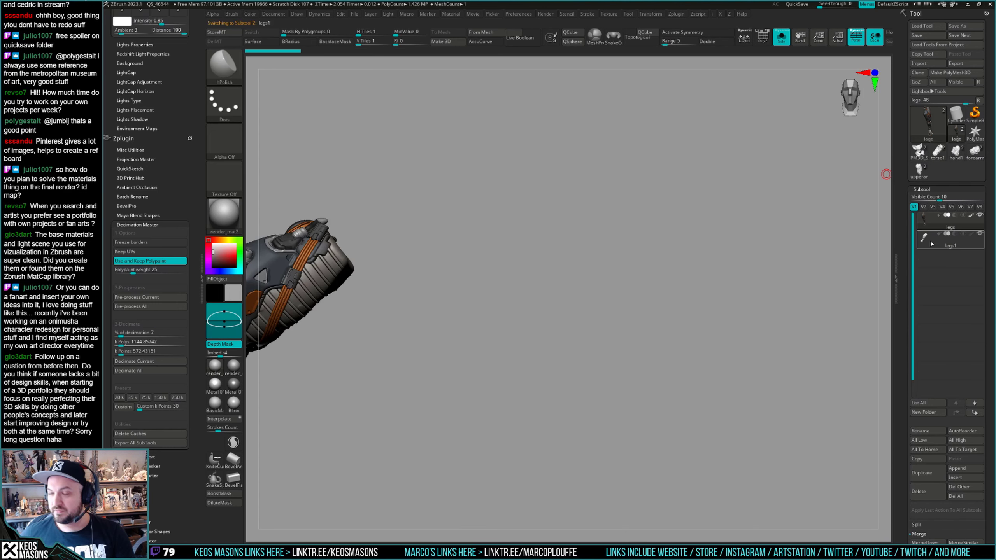
click(918, 152)
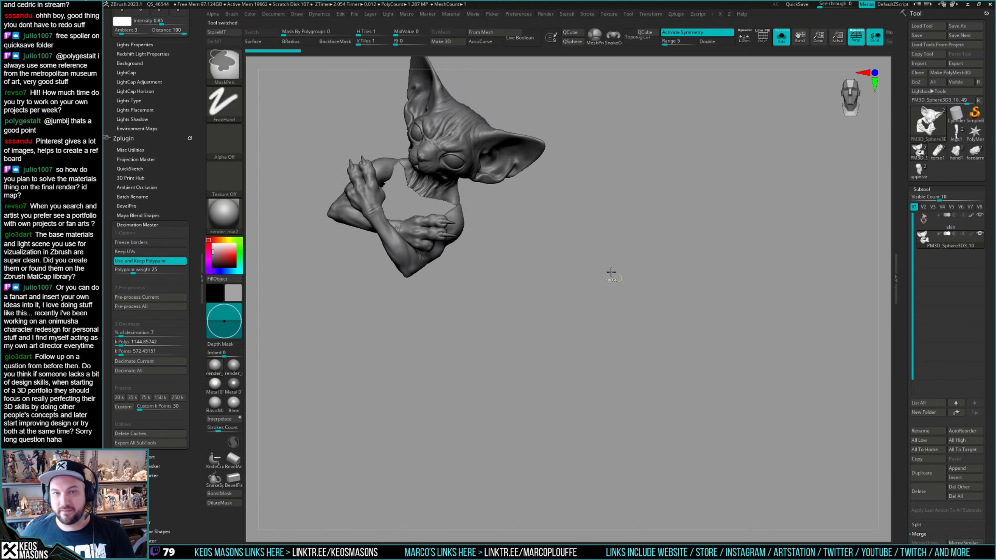
Review the decimated copies in the skin, torso, hand, forearm and upper arm tools.
right_drag(542, 330, 690, 325)
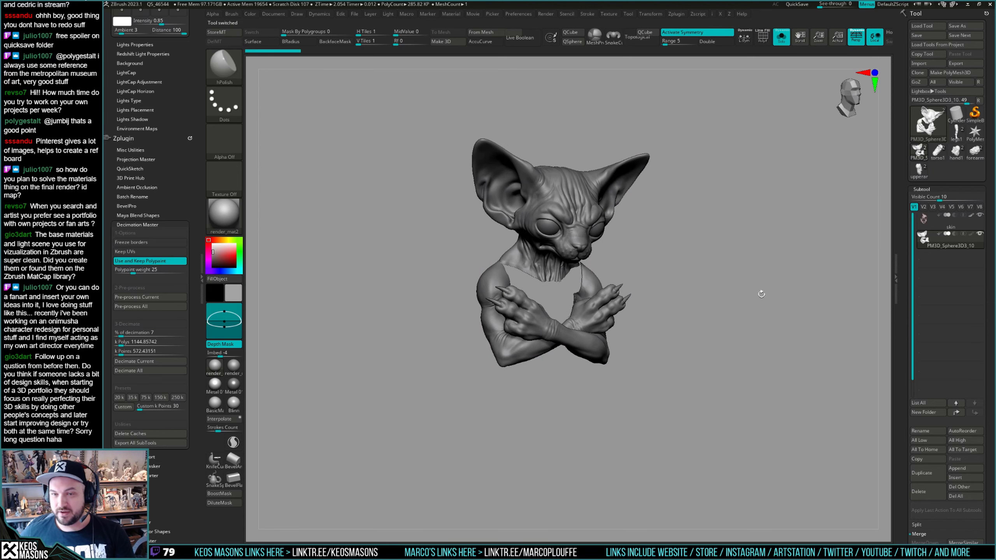
click(938, 151)
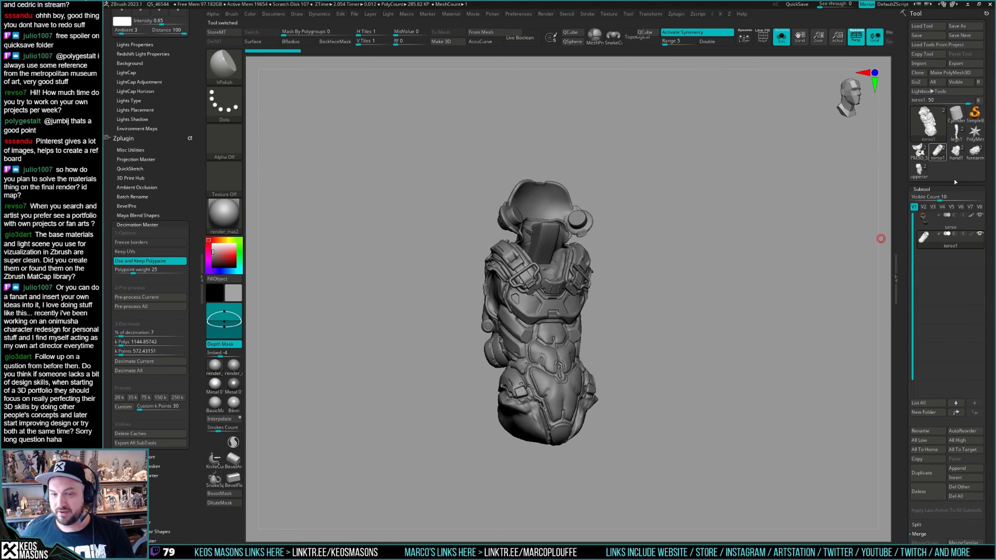
click(958, 156)
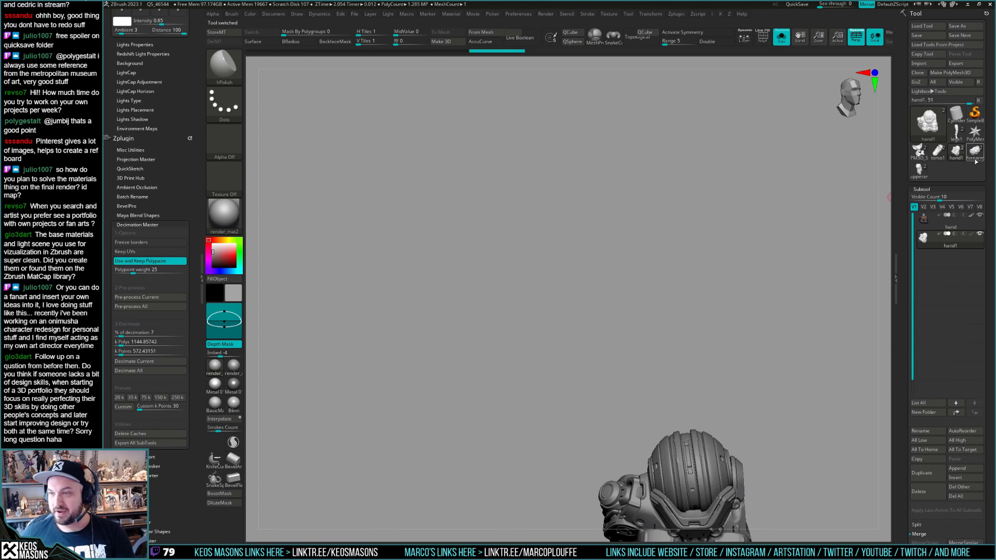
click(975, 153)
click(920, 171)
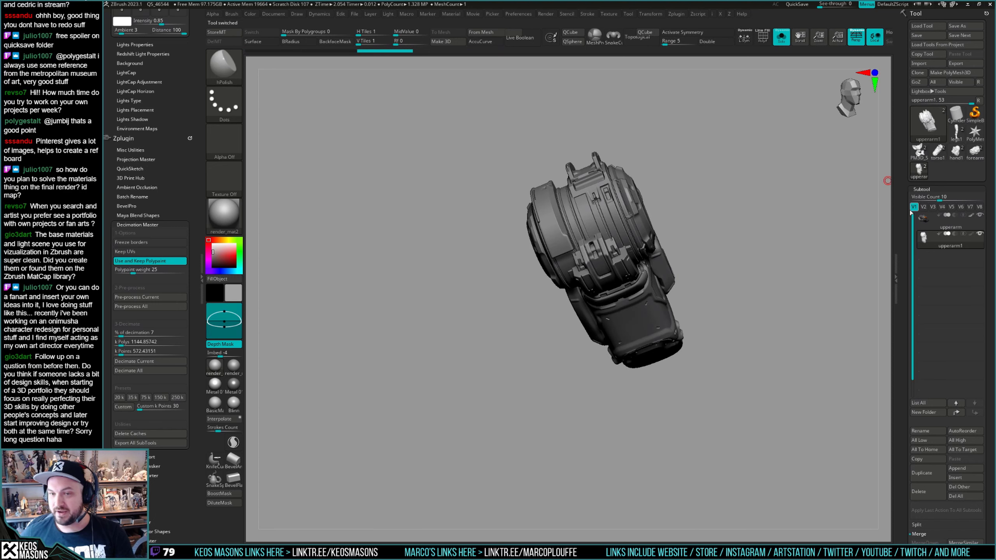
click(918, 153)
Save the legs tool with its decimated copy active as legs.ztl in the bake files folder, replacing the existing file.
click(956, 137)
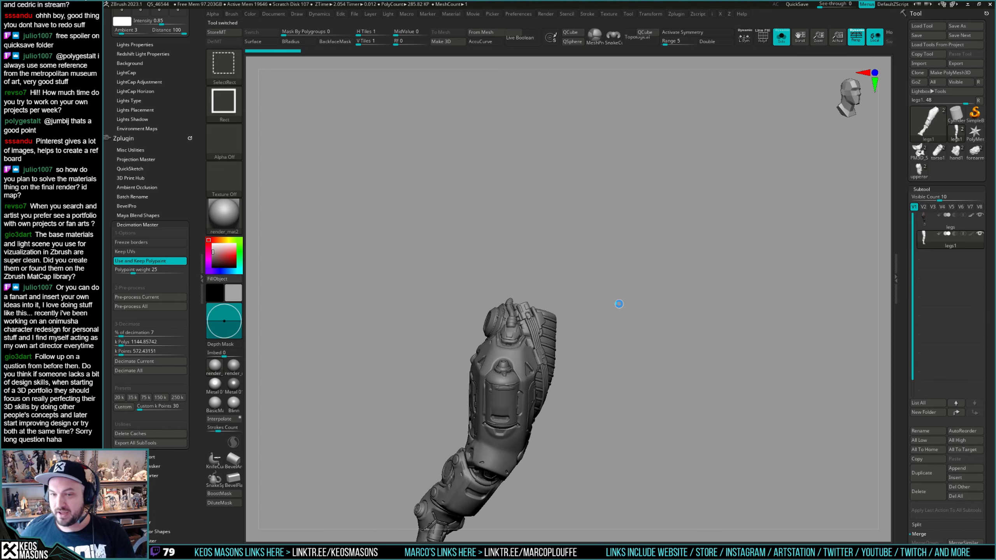
key(ctrl+s)
click(716, 422)
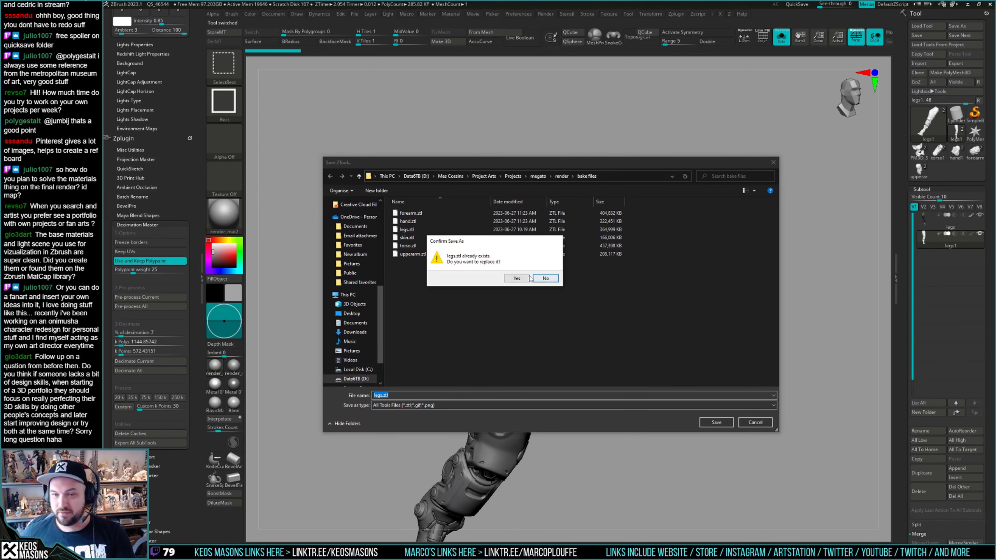
click(513, 280)
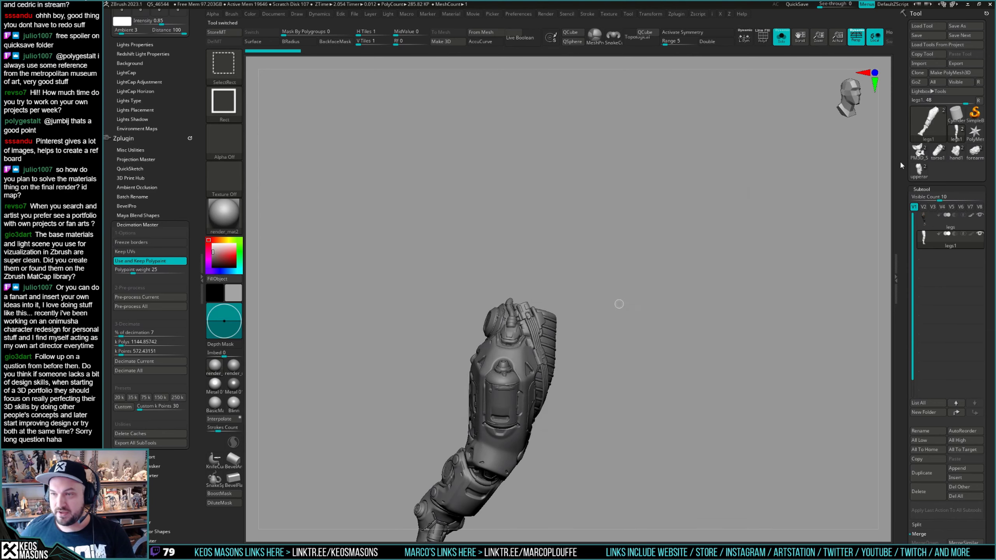
Save the skin tool with its decimated copy active as skin.ztl in the bake files folder, replacing the existing file.
click(919, 154)
key(ctrl+shift+t)
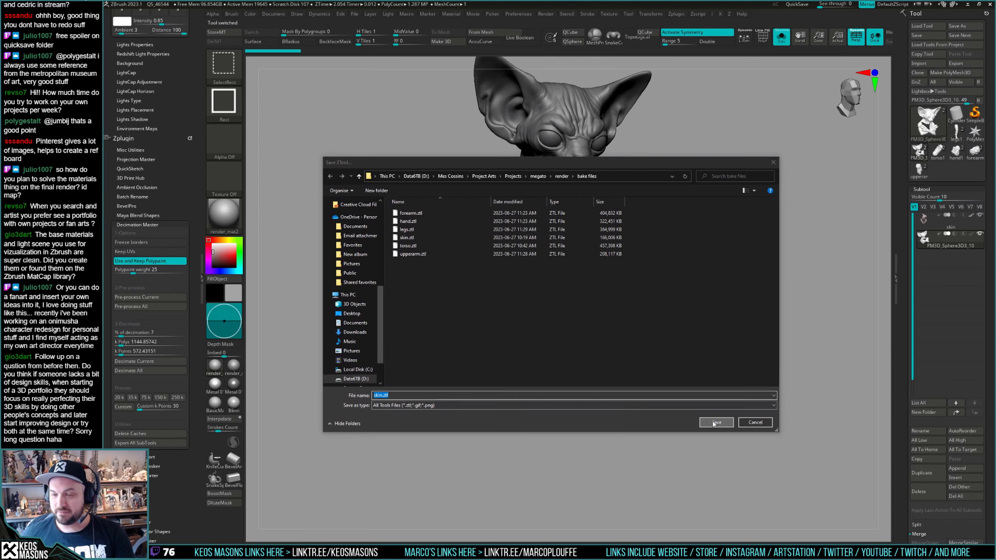
click(715, 421)
click(525, 280)
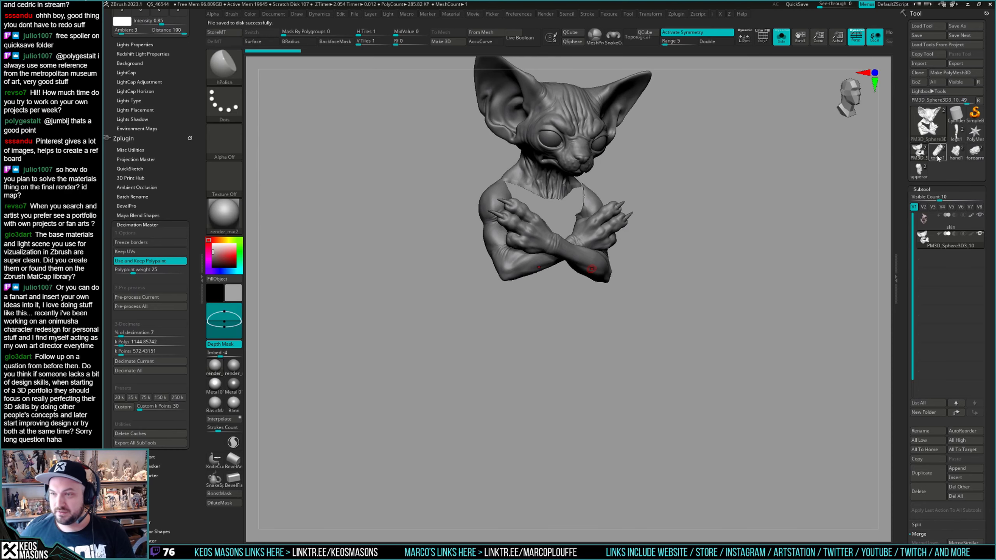
Save the torso tool with its decimated copy active as torso.ztl in the bake files folder, replacing the existing file.
click(938, 153)
key(ctrl+shift+t)
click(715, 422)
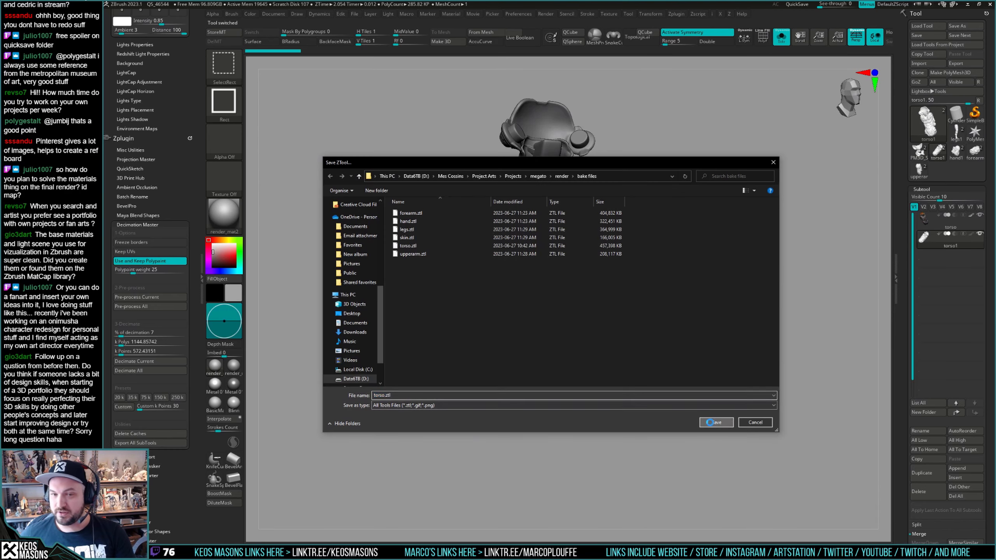
click(513, 280)
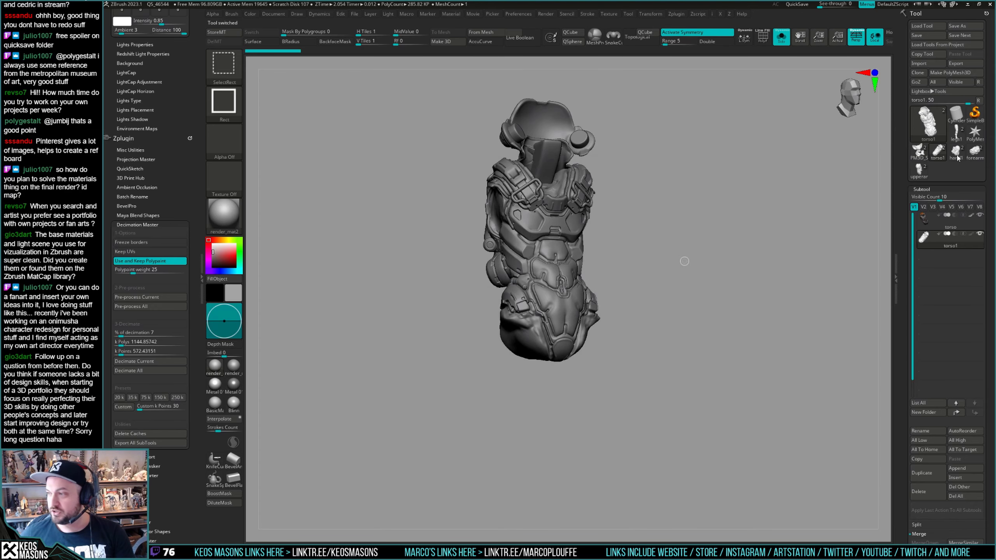
Save the hand tool with its decimated copy active as hand.ztl in the bake files folder, replacing the existing file.
click(956, 154)
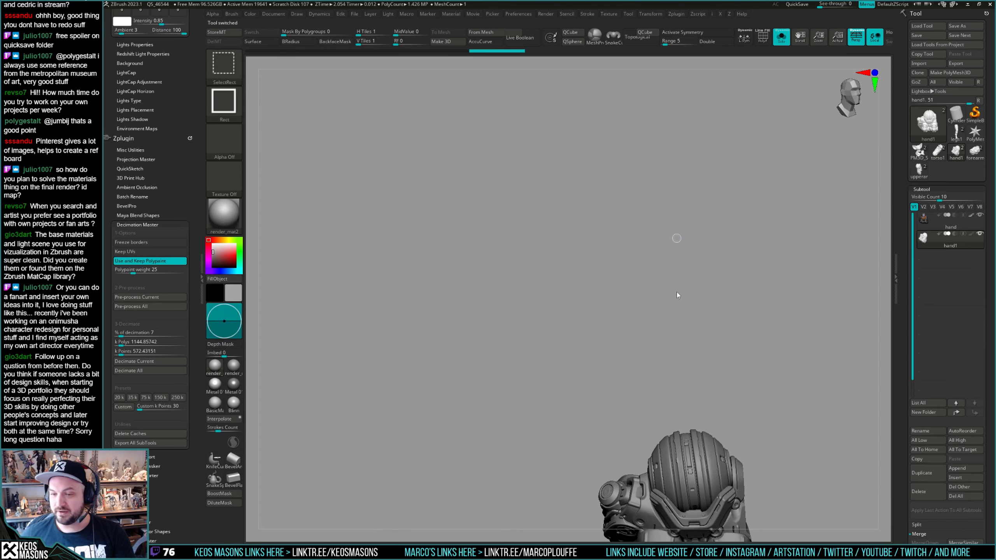
key(ctrl+shift+t)
click(715, 422)
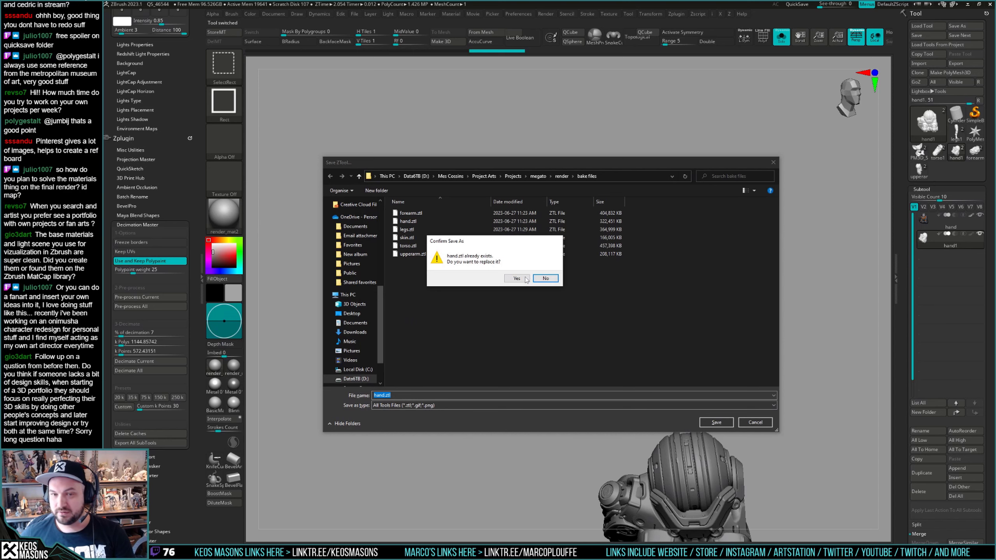
click(526, 278)
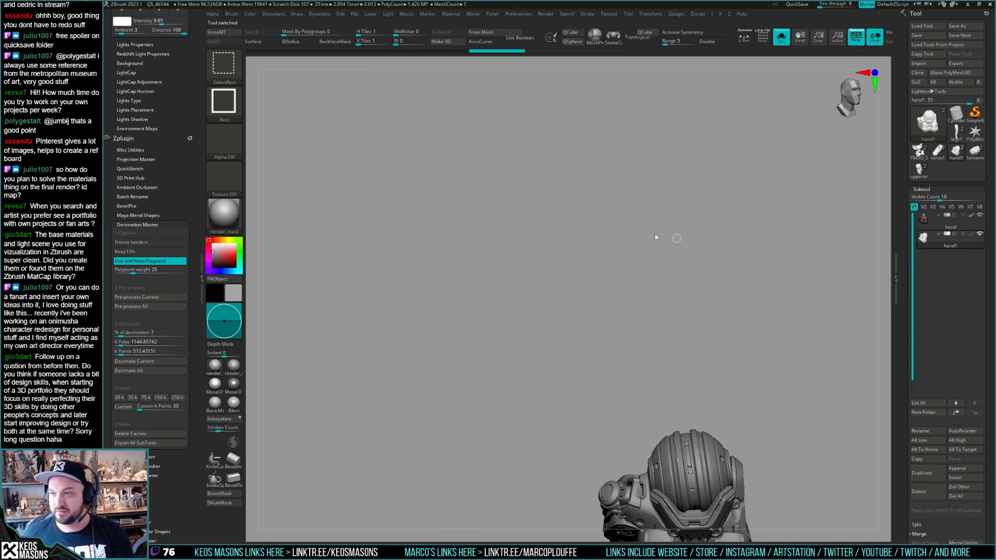
Save the forearm tool with its decimated copy active as forearm.ztl in the bake files folder, replacing the existing file.
click(975, 152)
key(ctrl+shift+t)
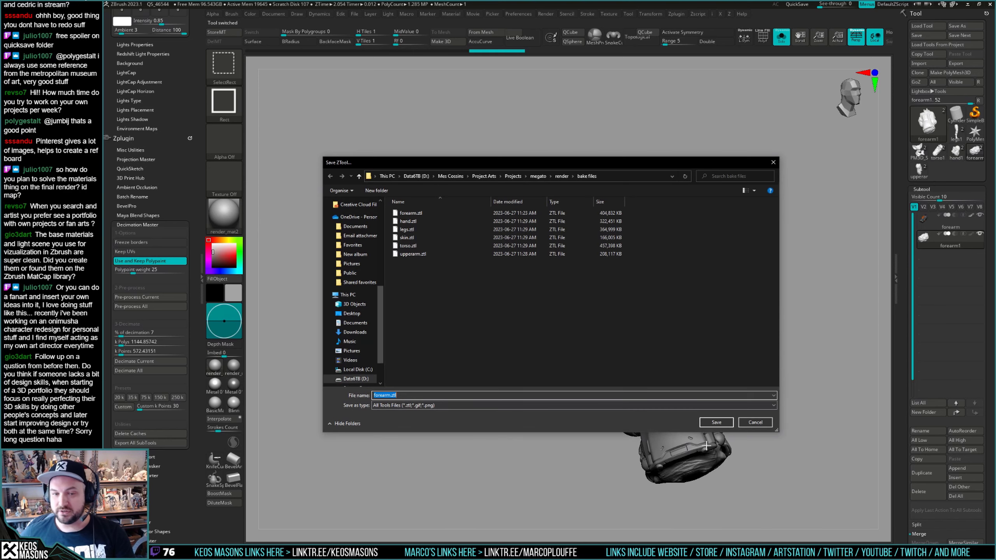
click(715, 422)
click(518, 278)
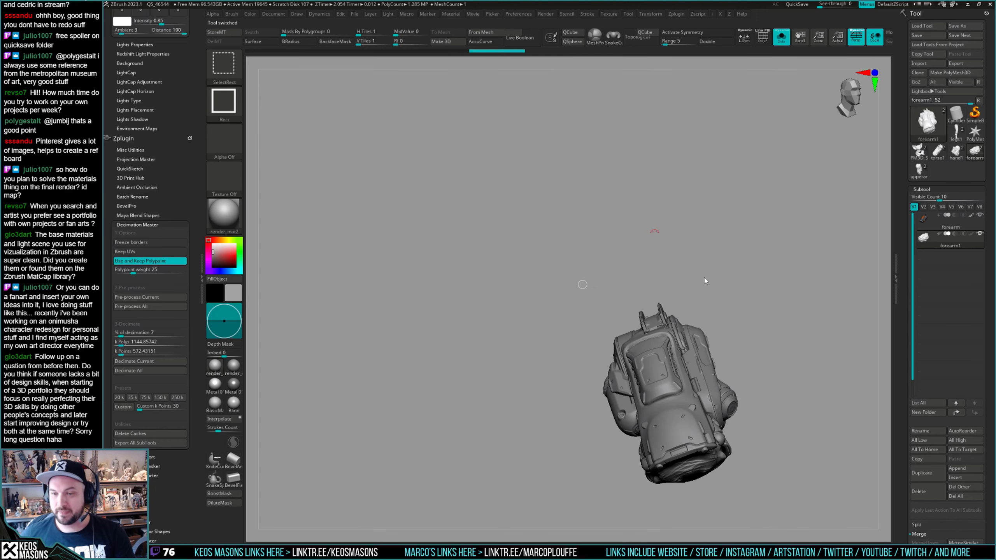
Save the upper arm tool as upperarm.ztl in the bake files folder, replacing the existing file, and check the decimated copy's wireframe.
click(919, 172)
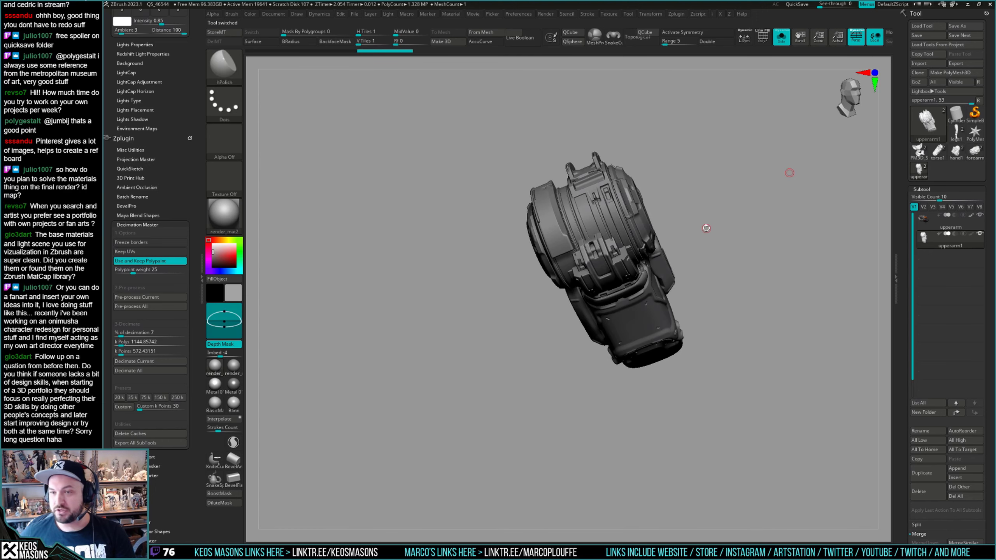
key(ctrl+shift+t)
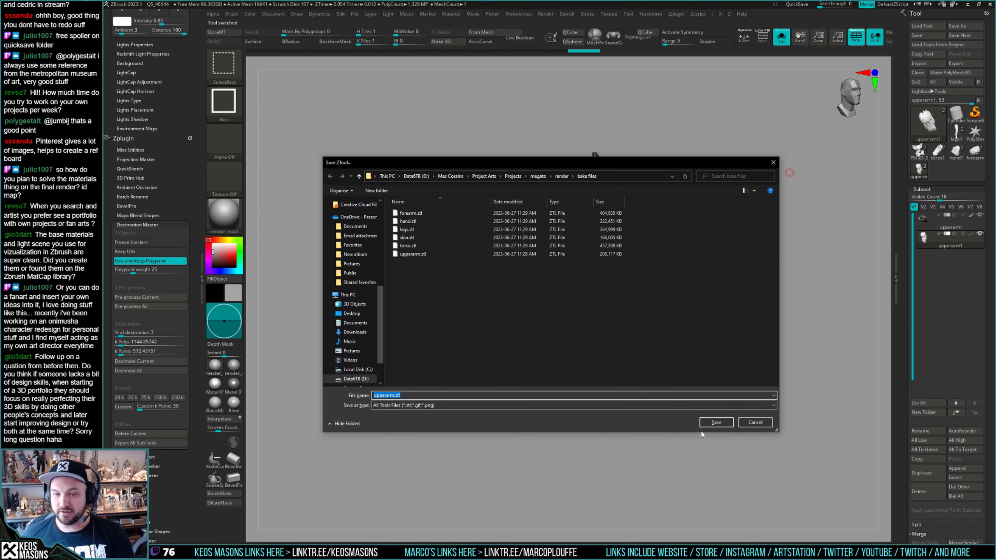
click(715, 422)
click(518, 279)
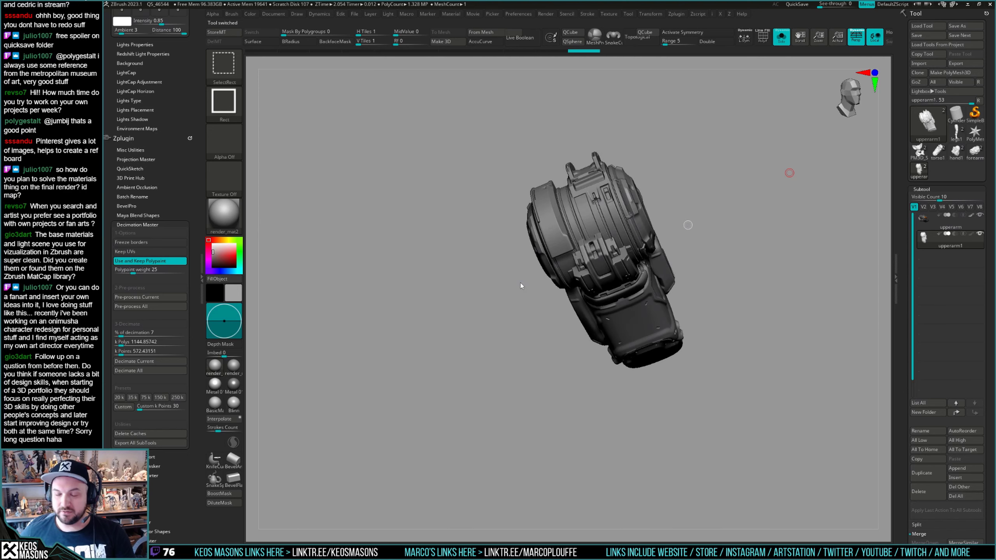
mouse_move(649, 239)
right_down()
mouse_move(660, 238)
mouse_move(632, 241)
mouse_move(614, 291)
right_up()
key(shift+f)
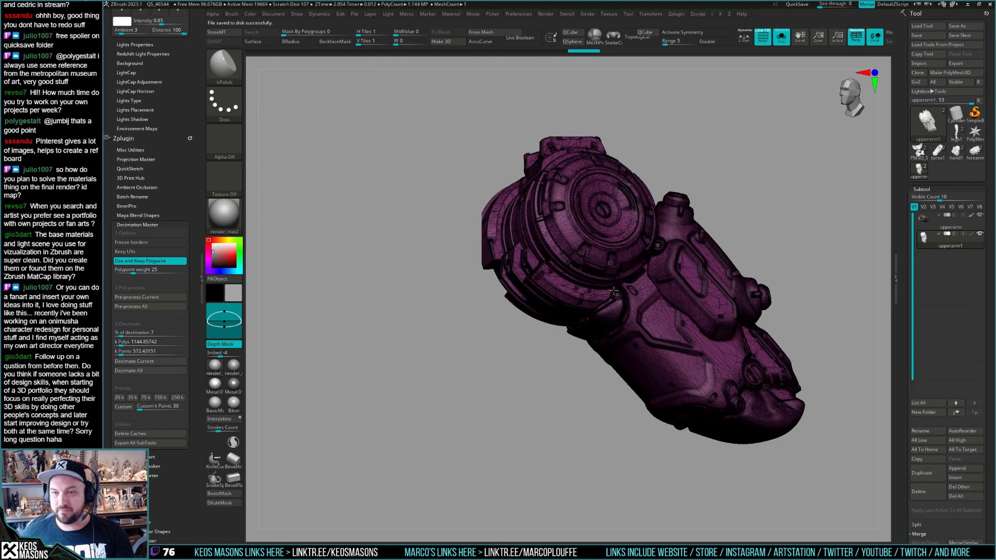
key(shift+f)
Start exporting the decimated legs subtool as an OBJ and browse to the project's bake files folder.
click(956, 133)
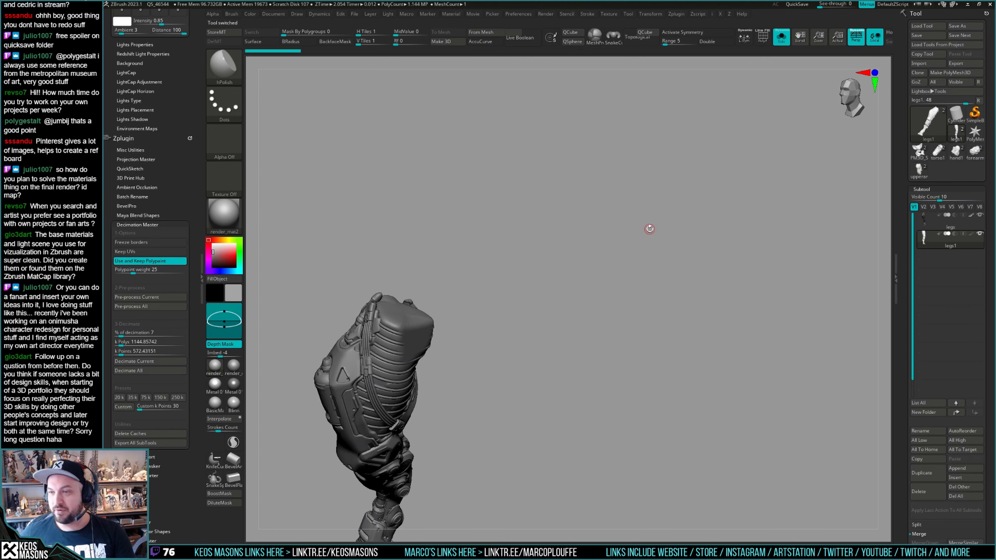
ctrl+right_drag(586, 305, 558, 278)
key(ctrl+e)
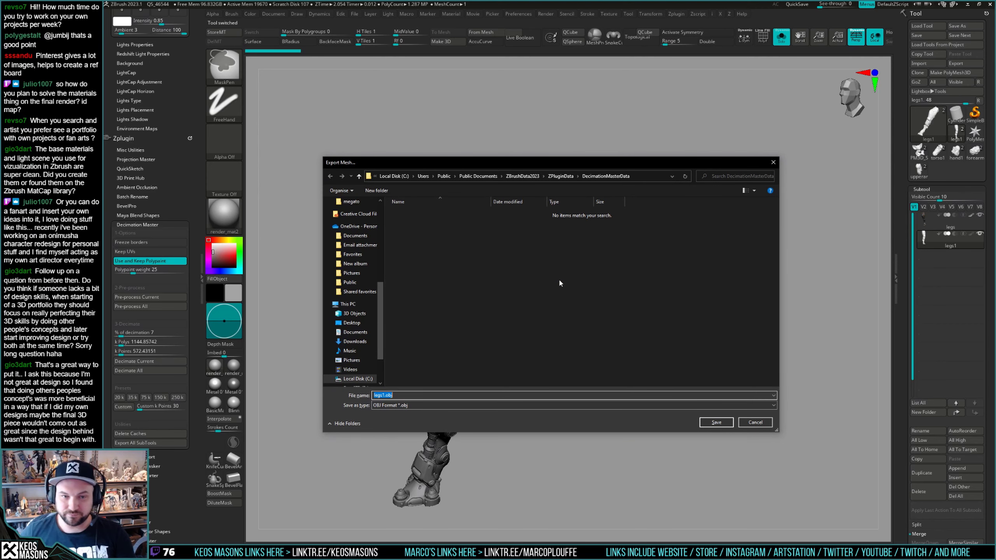
click(351, 323)
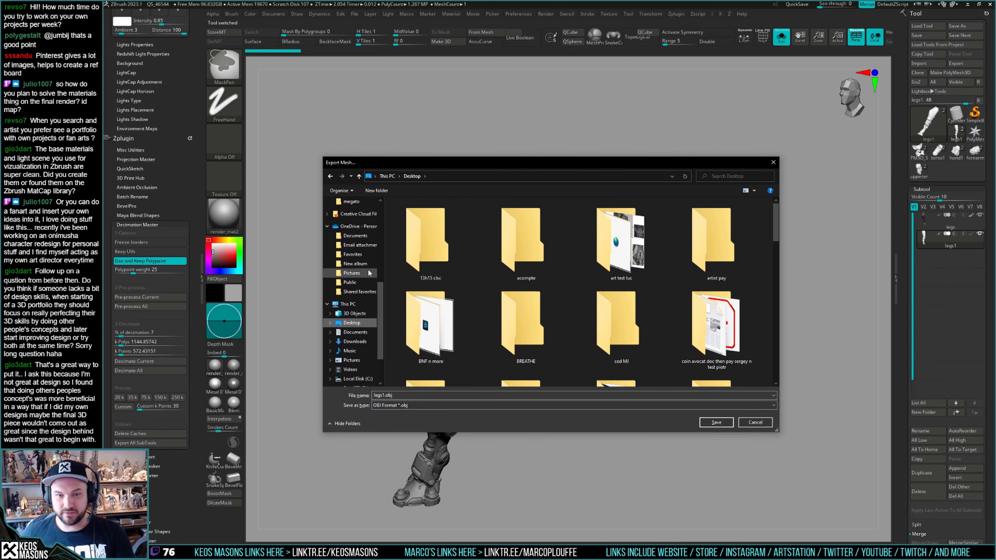
scroll(353, 257, up, 5)
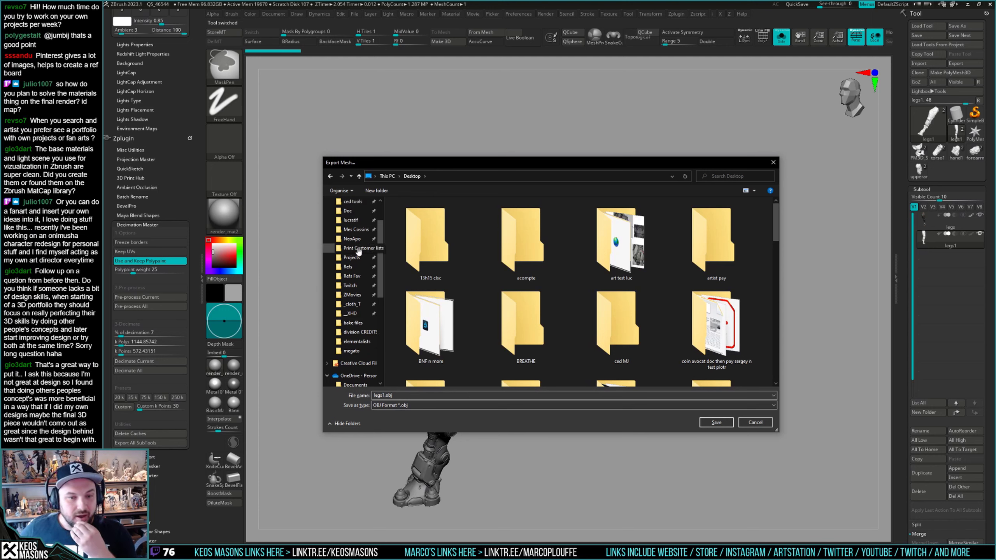
click(353, 322)
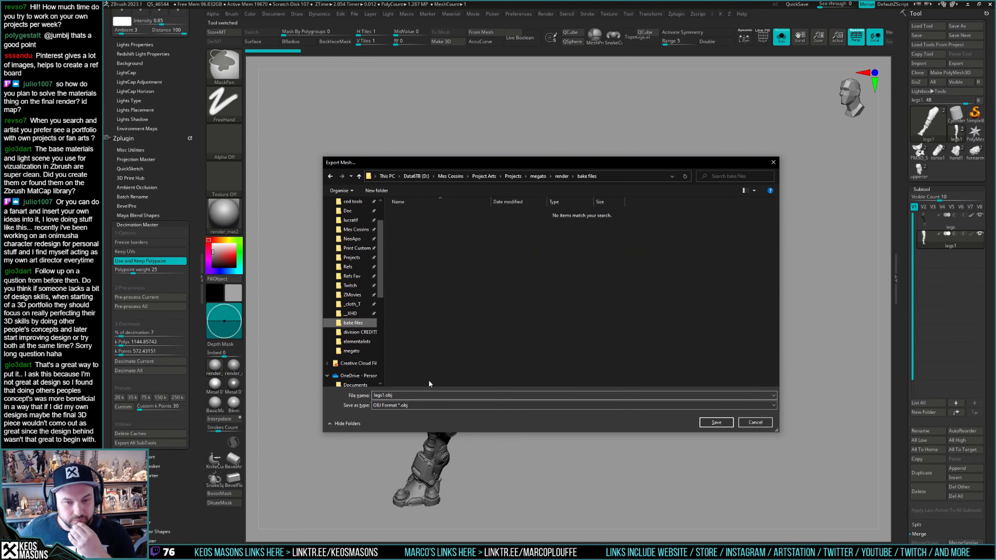
click(418, 398)
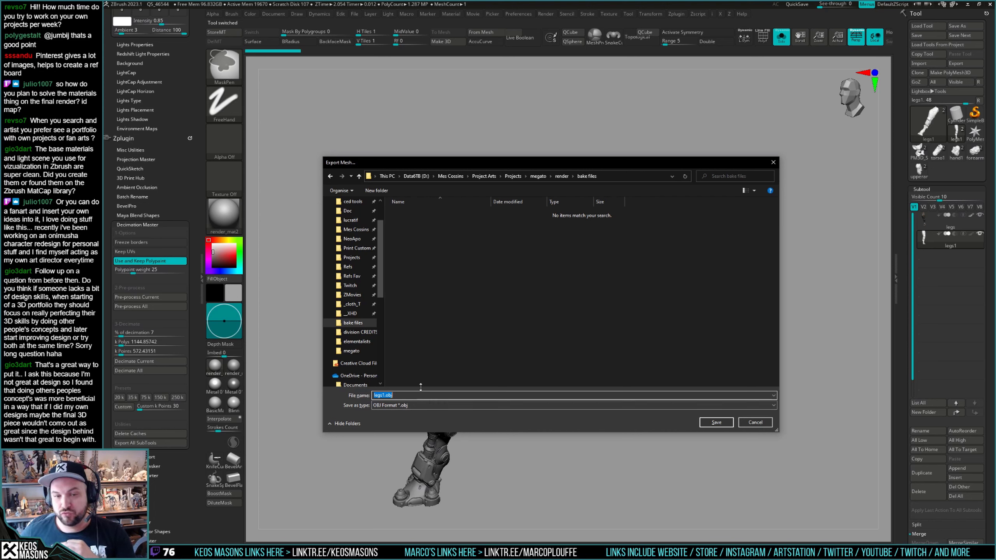
Rename the bake files folder inside the render folder to bake zbrush.
click(562, 176)
click(409, 216)
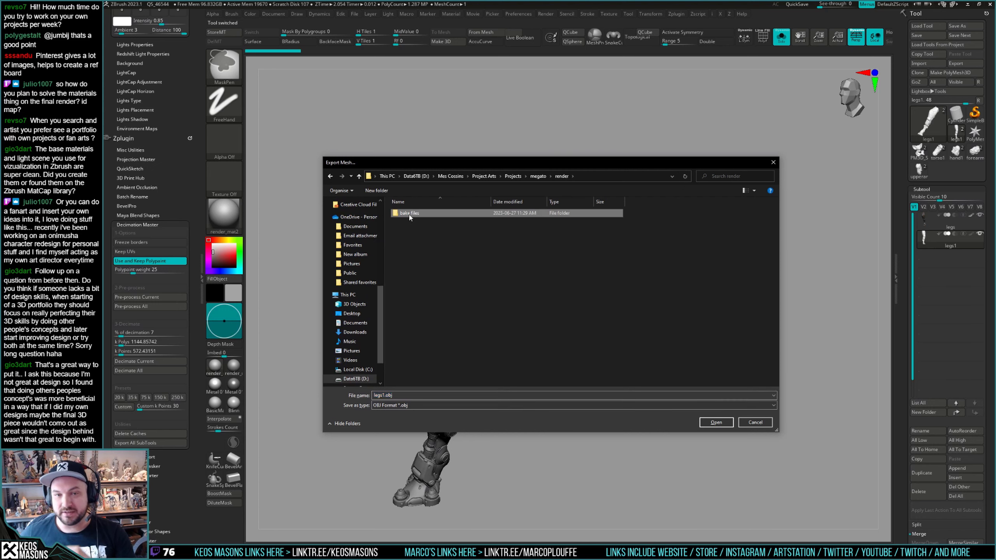
click(408, 214)
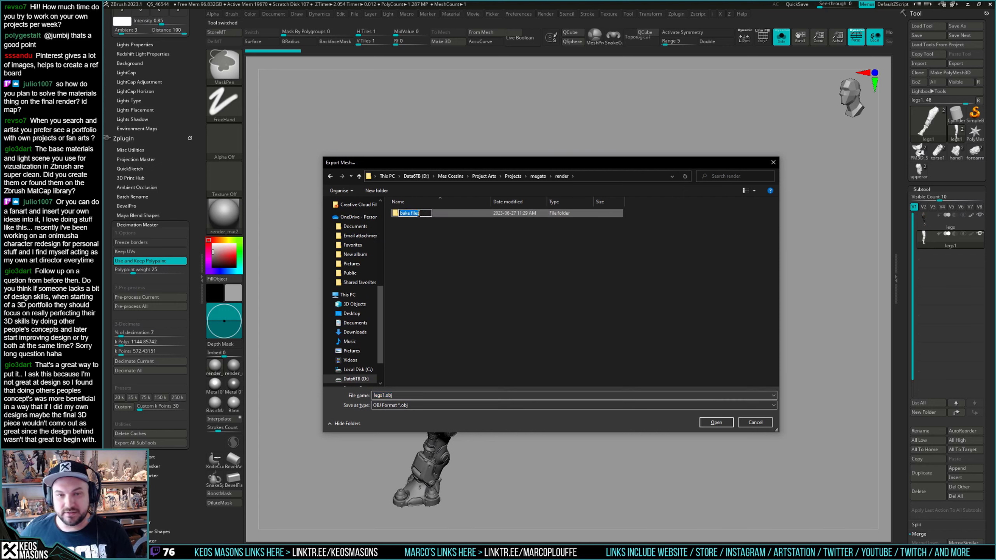
text(zbrush)
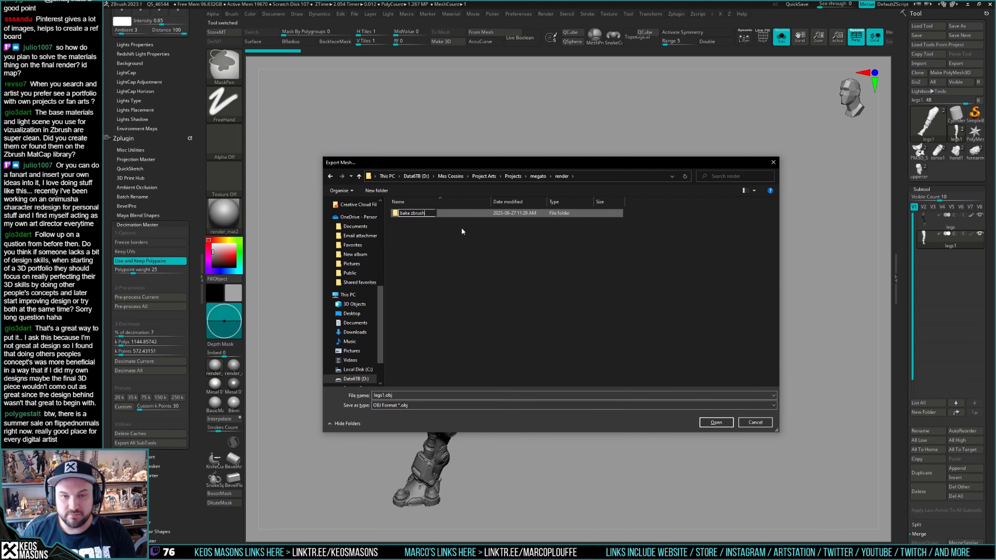
key(Return)
Create a new folder named bake files inside the render folder.
click(459, 299)
right_click(435, 280)
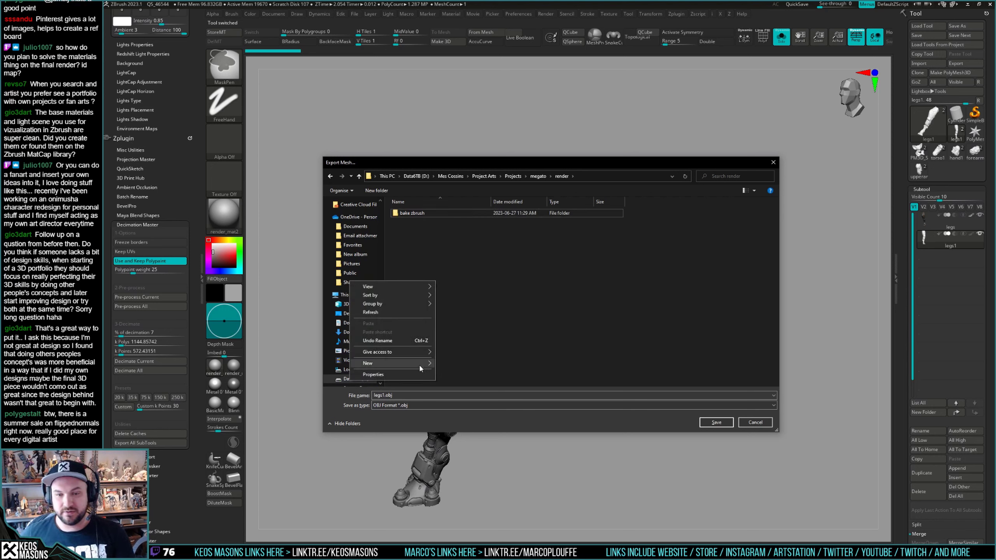
click(446, 364)
text(bake)
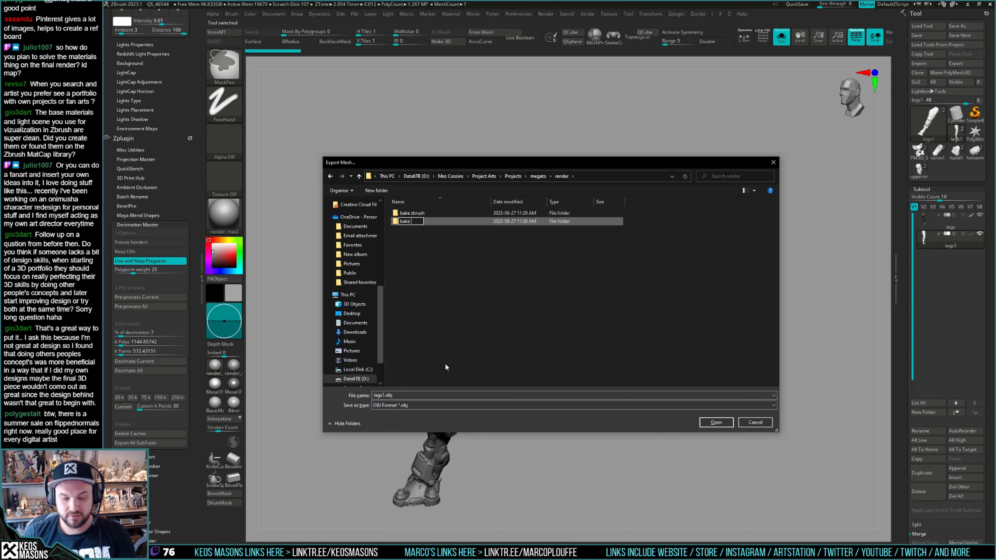
text( files)
key(Return)
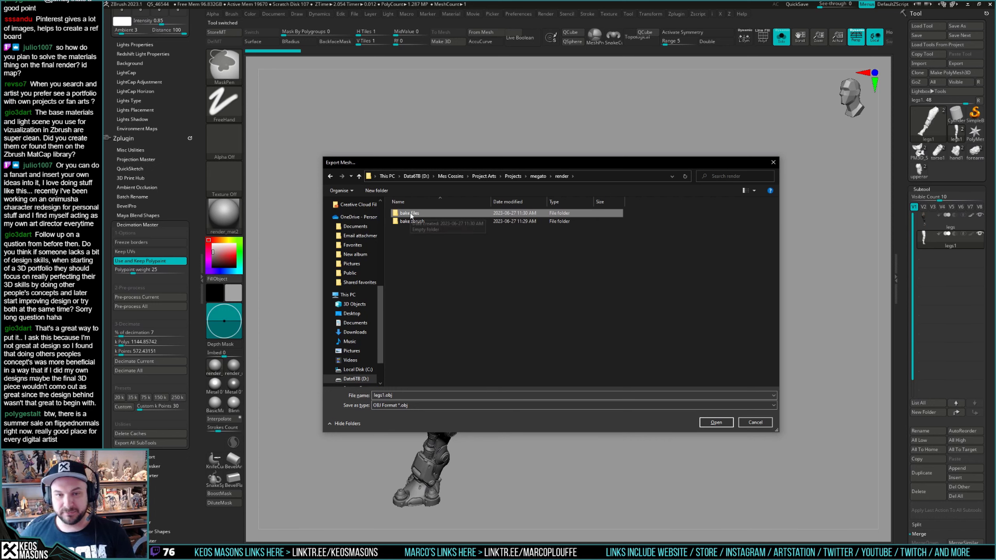
Export the decimated legs in OBJ format as leg_low into the new bake files folder.
double_click(409, 214)
double_click(403, 395)
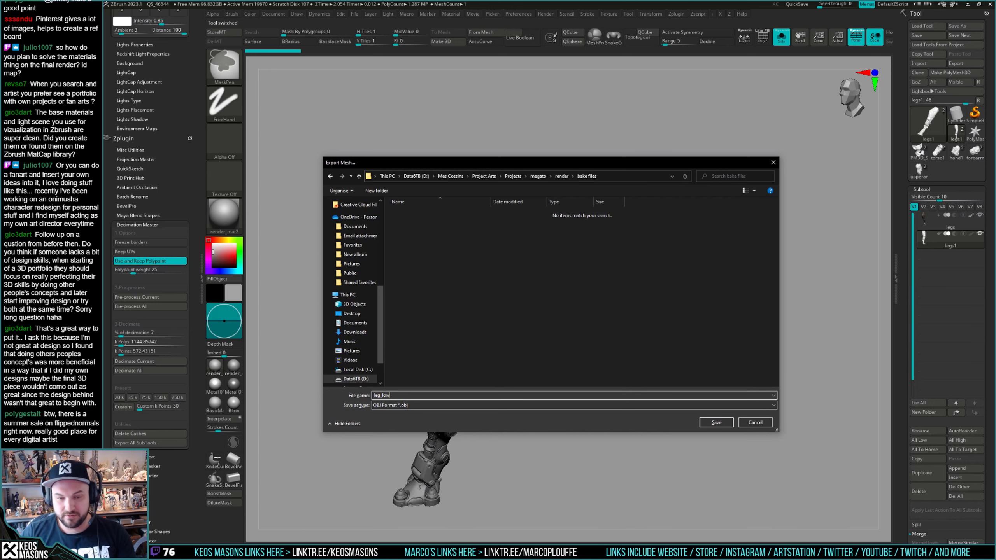
text(leg_low)
key(Return)
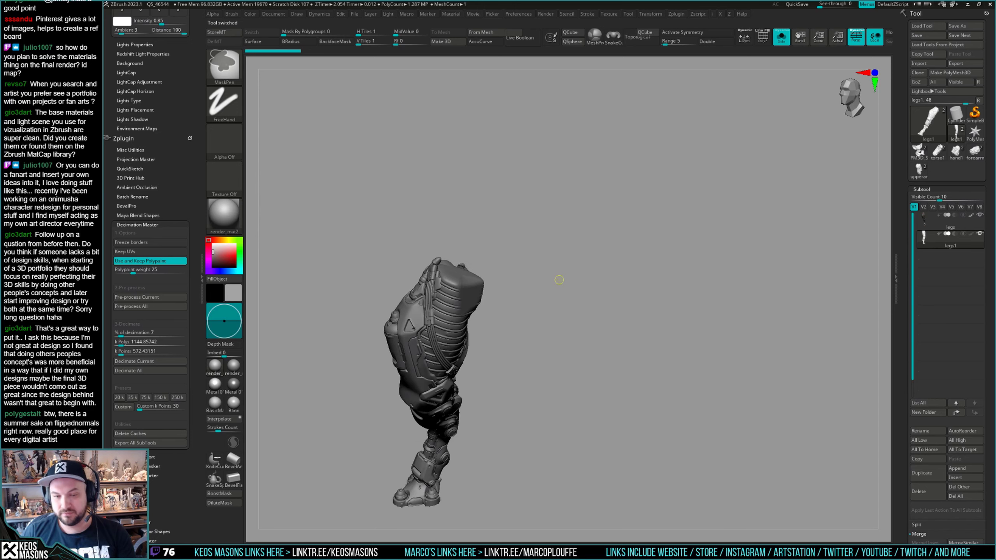
Export the skin tool's decimated copy in OBJ format as skin_low into the megato project's render > bake files folder.
click(917, 151)
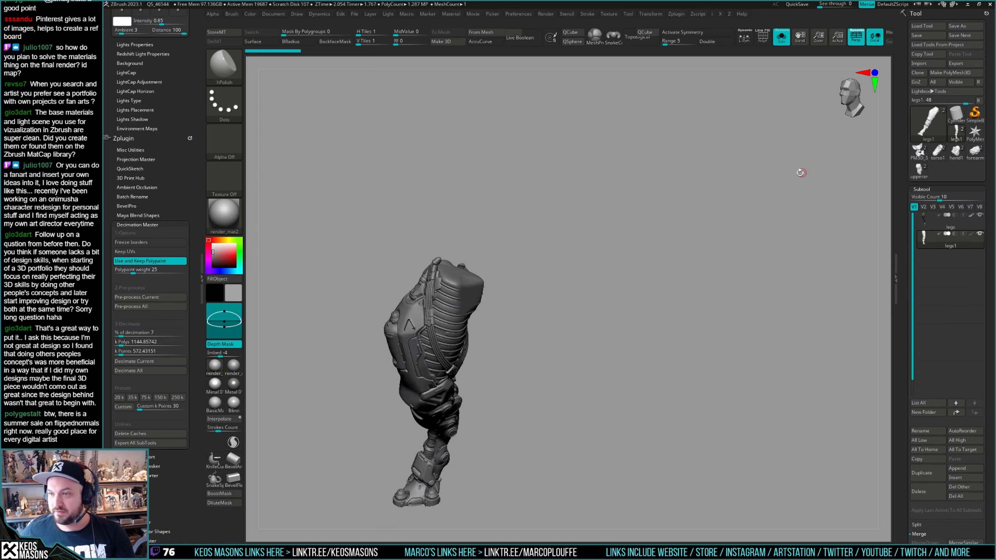
key(ctrl+e)
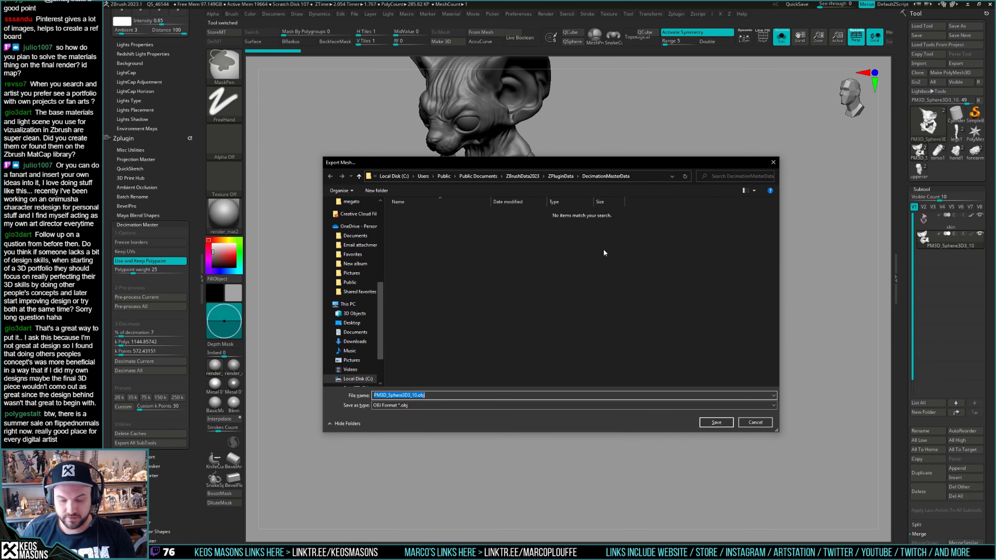
text(skin_low)
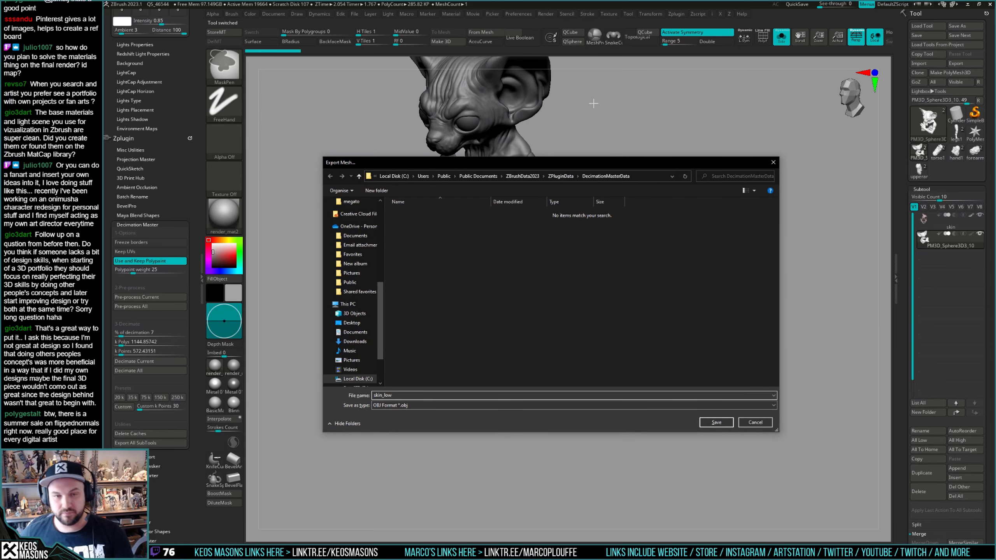
scroll(346, 274, up, 1)
click(352, 220)
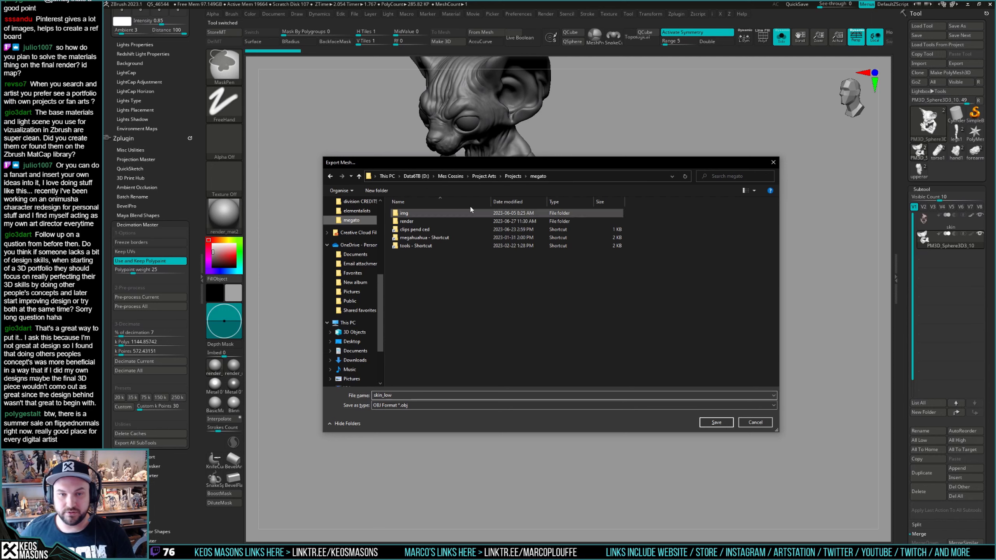
double_click(411, 220)
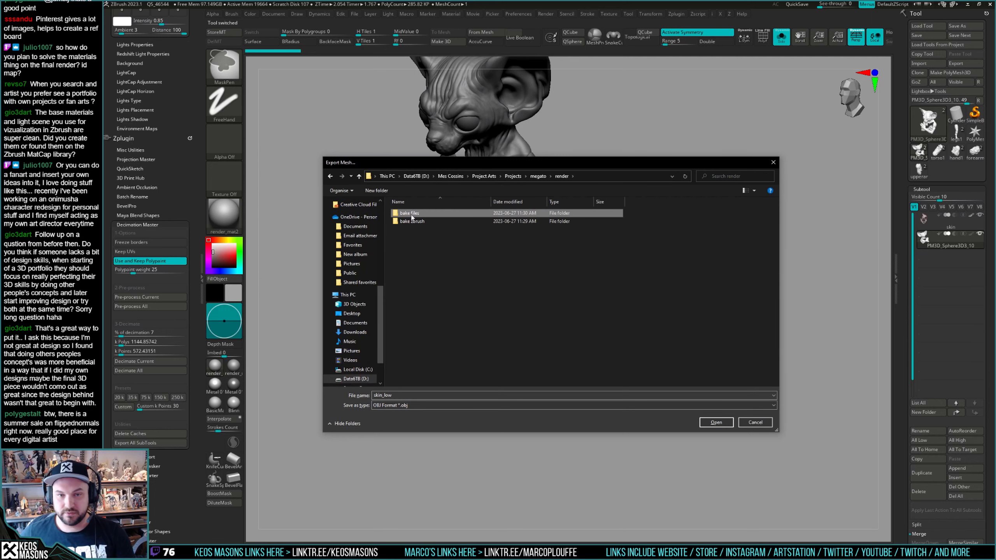
double_click(410, 214)
click(716, 422)
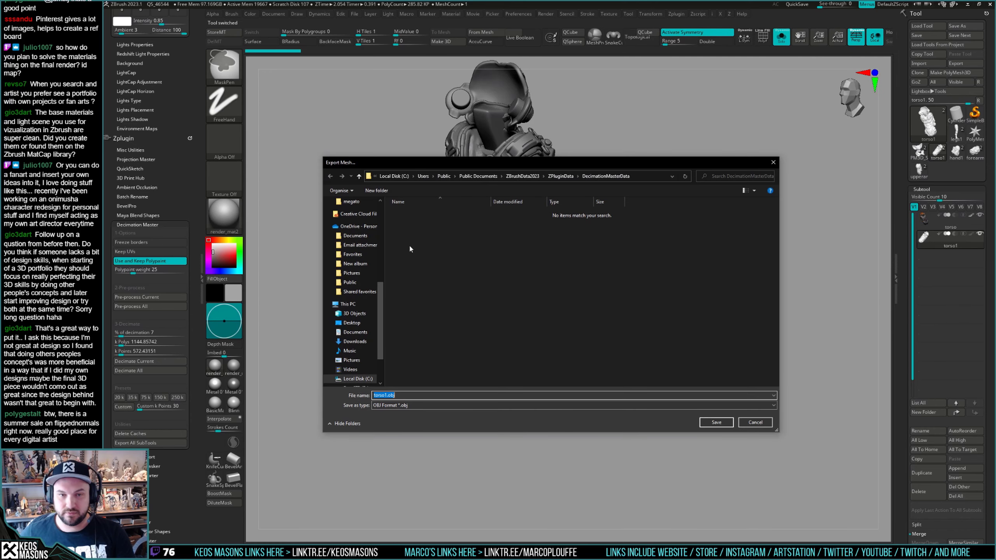
Export the torso tool's decimated copy in OBJ format as torso_low into the megato project's render > bake files folder.
click(353, 239)
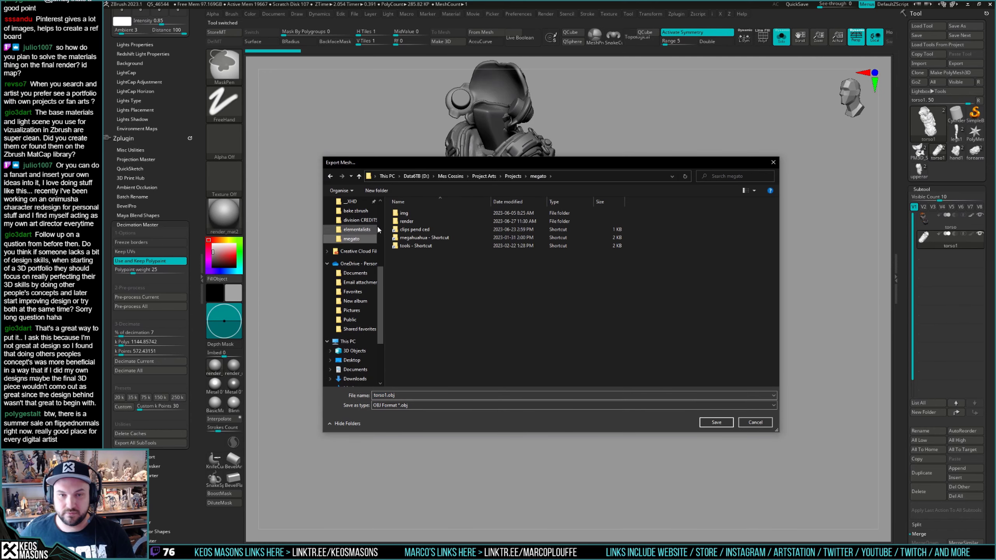
click(410, 222)
double_click(410, 222)
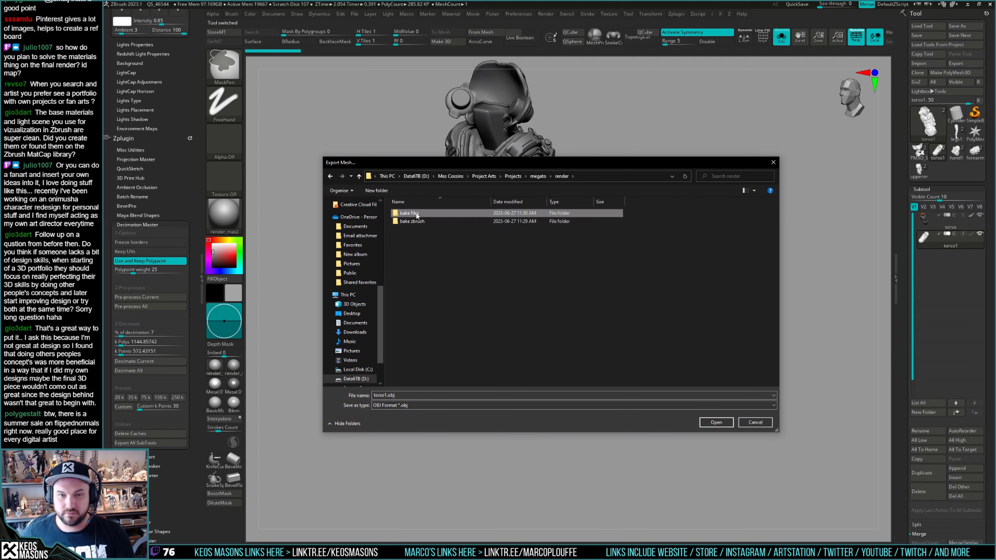
double_click(410, 214)
click(397, 395)
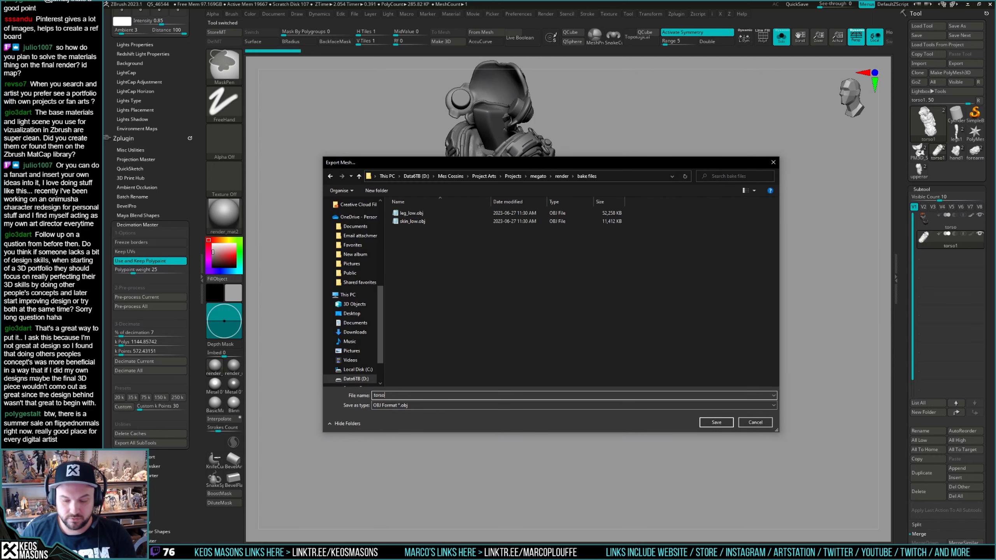
text(torso_low)
key(Return)
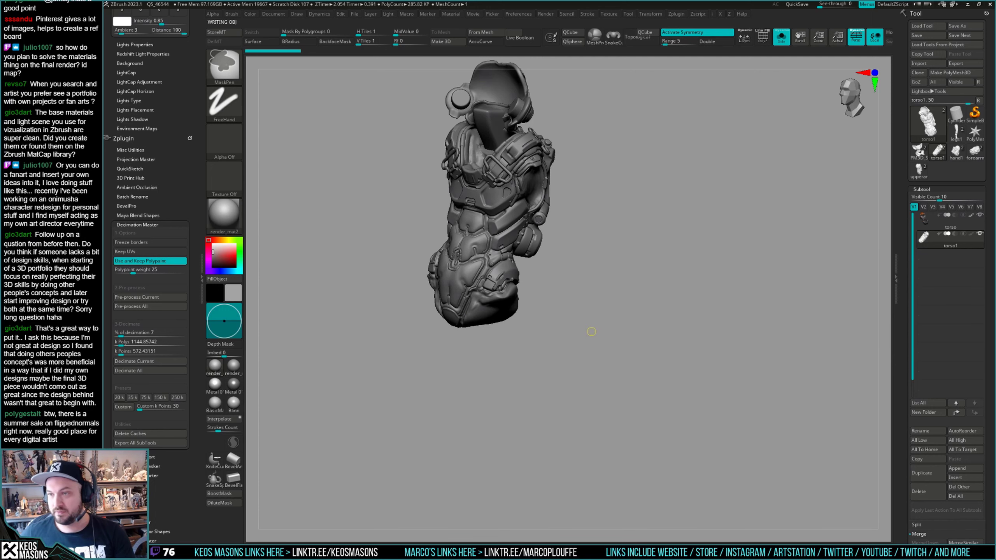
Export the hand tool's decimated copy in OBJ format as hand_low into the render > bake files folder.
click(955, 152)
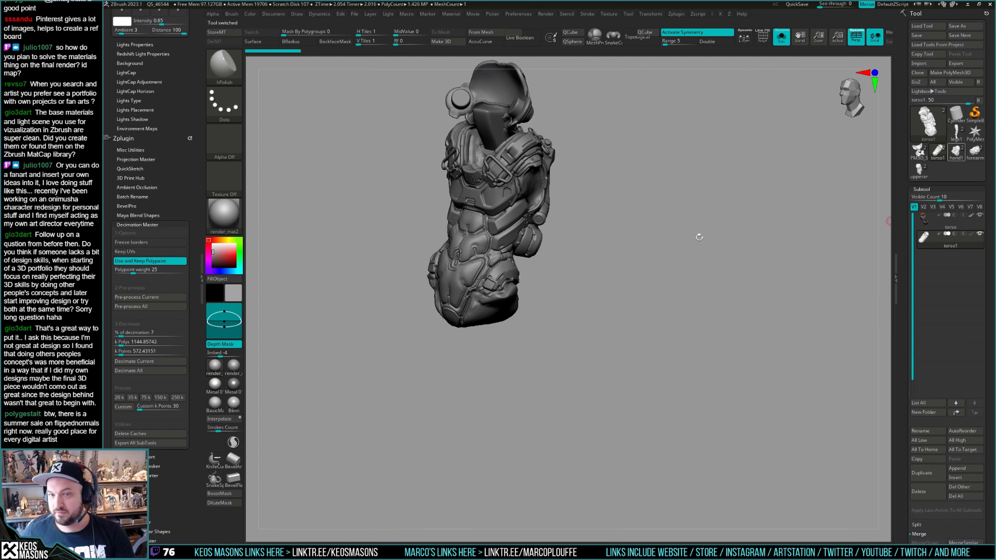
key(ctrl+shift+e)
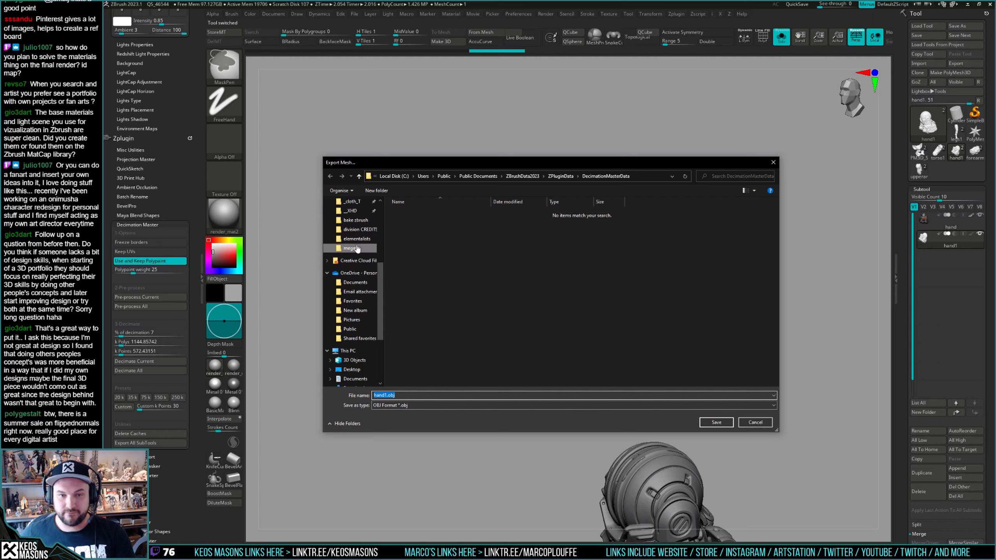
click(352, 248)
double_click(410, 222)
double_click(409, 214)
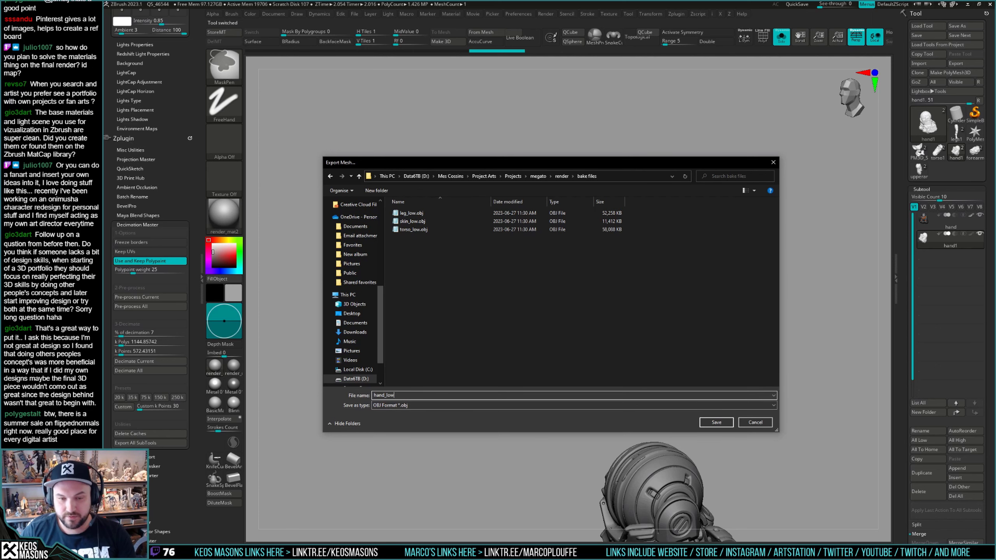
key(Return)
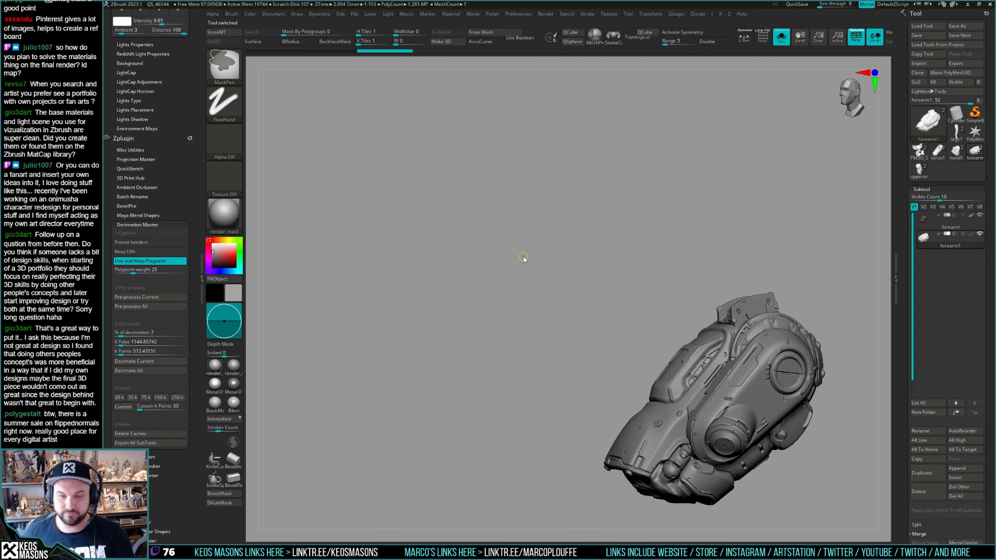
Export the forearm tool's decimated copy in OBJ format as forearm_low into the render > bake files folder.
scroll(357, 243, up, 2)
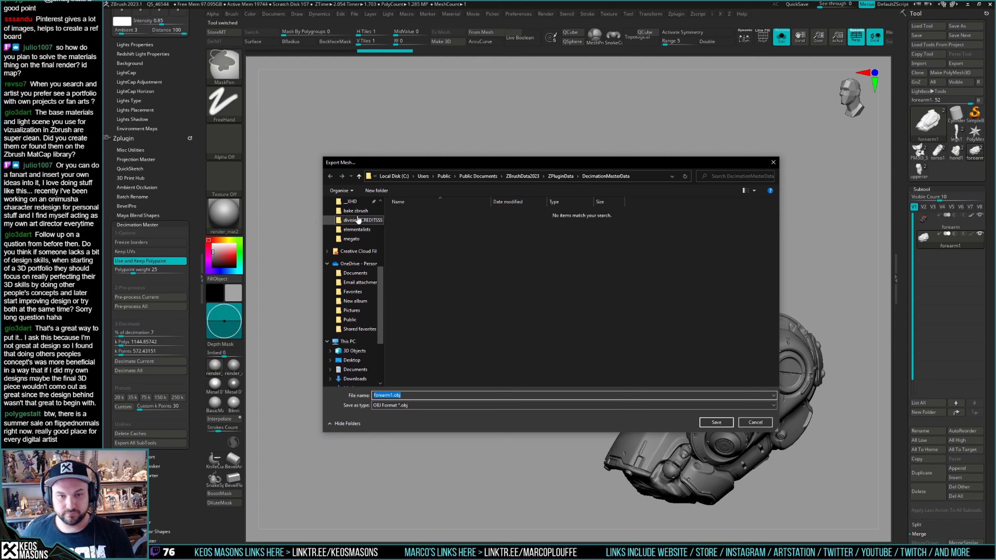
click(355, 240)
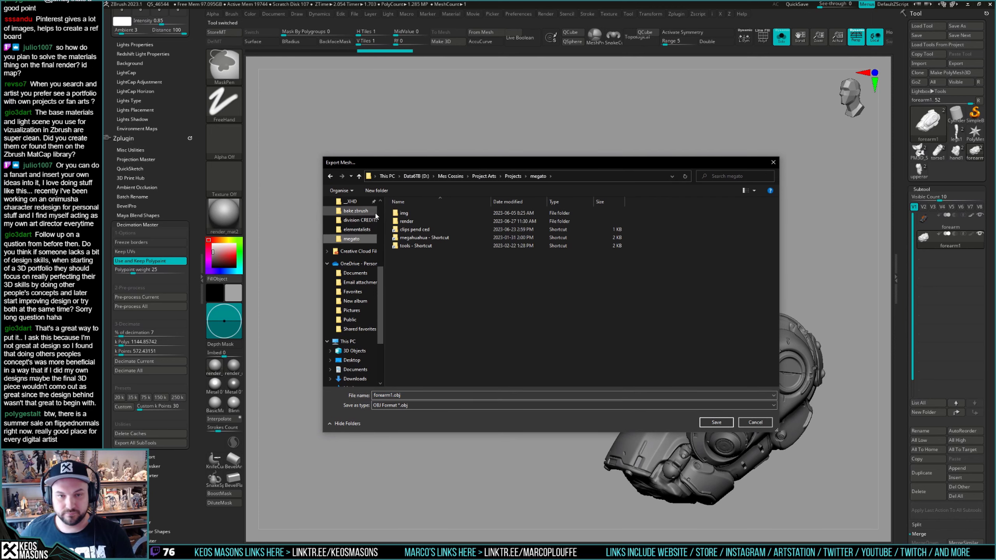
click(410, 221)
double_click(412, 221)
double_click(412, 222)
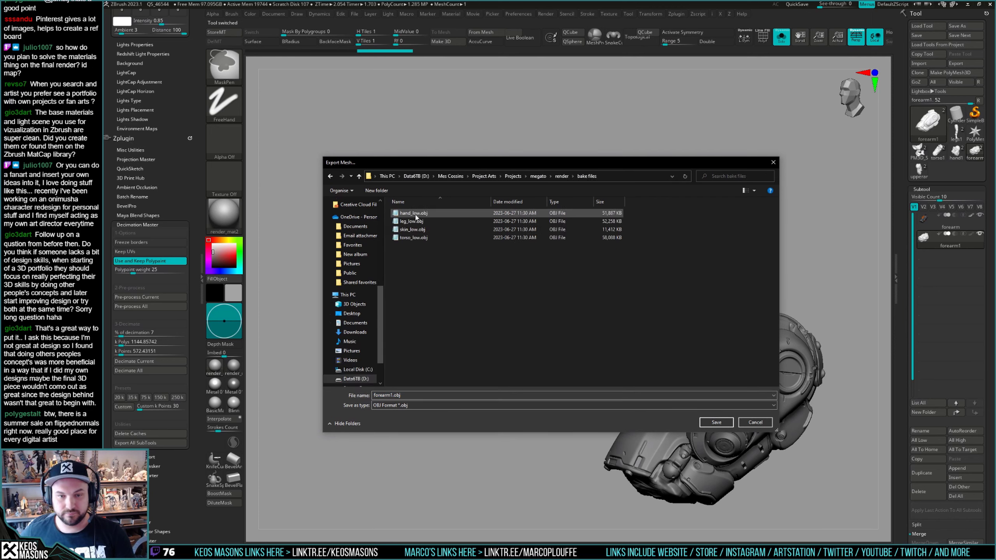
click(415, 398)
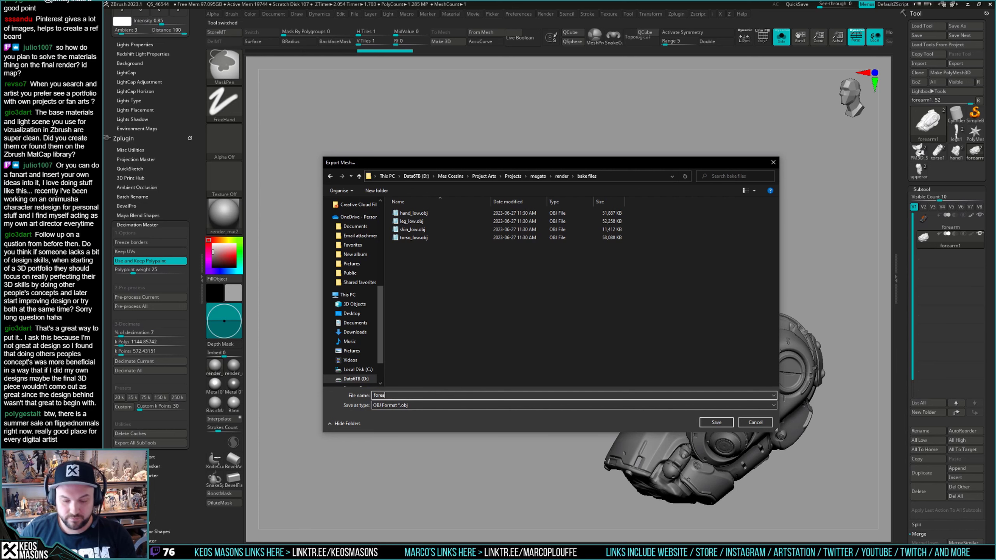
key(Return)
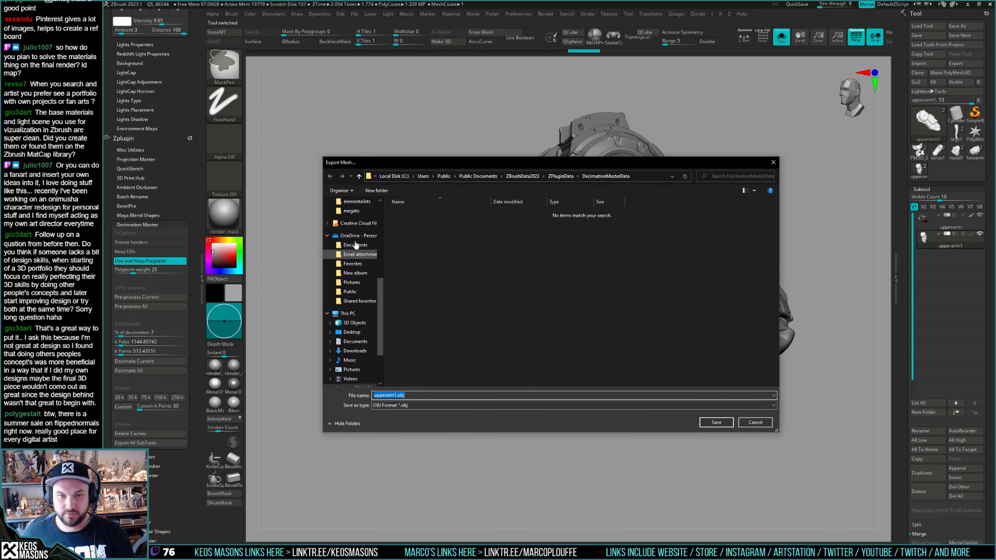
Export the upper arm tool's decimated copy in OBJ format as upperarm_low into the render > bake files folder.
click(355, 240)
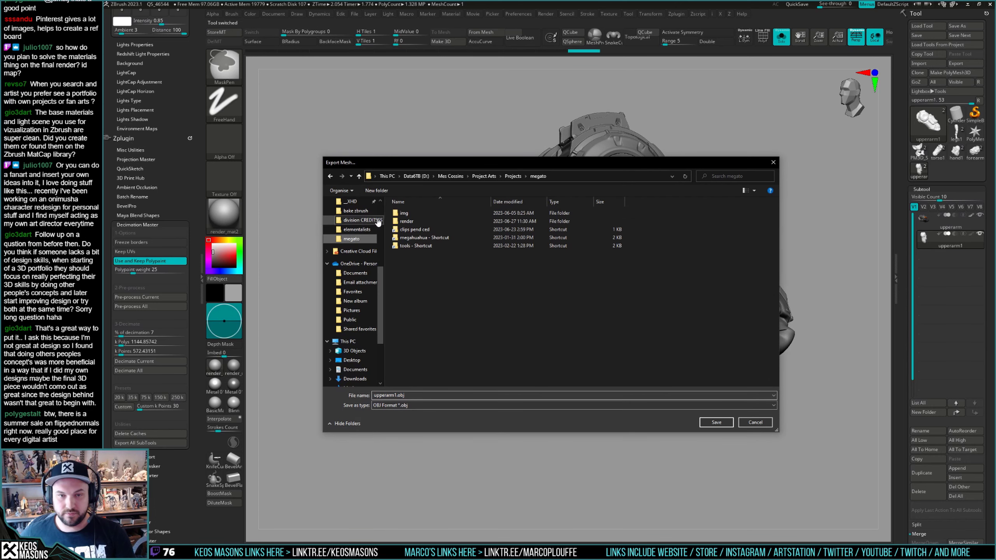
double_click(408, 222)
double_click(415, 214)
click(410, 394)
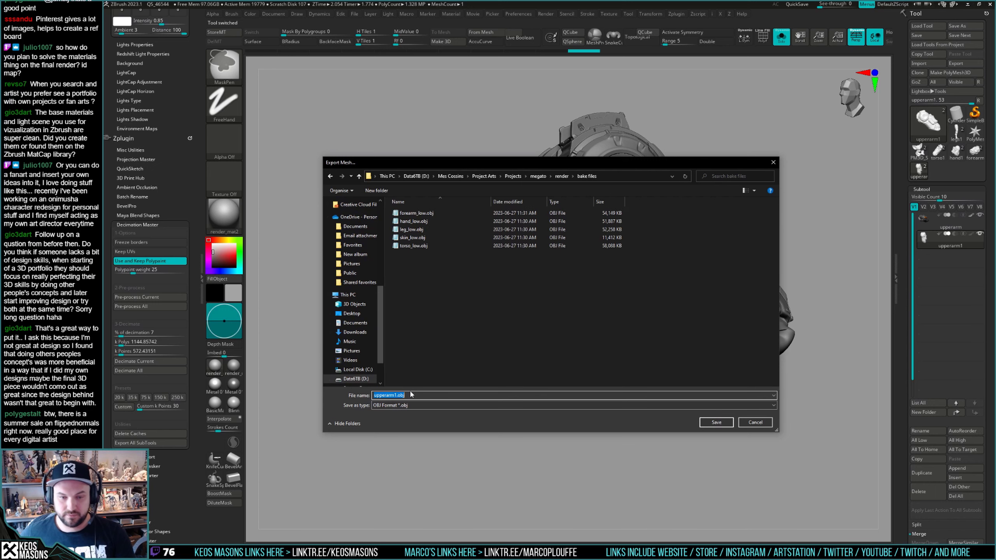
text(upp)
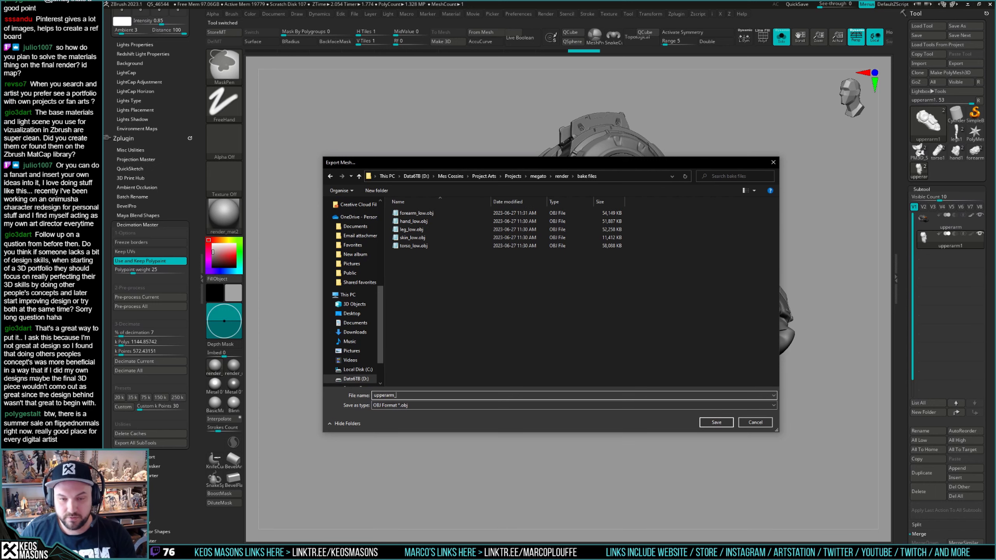
text(erarm_)
key(Return)
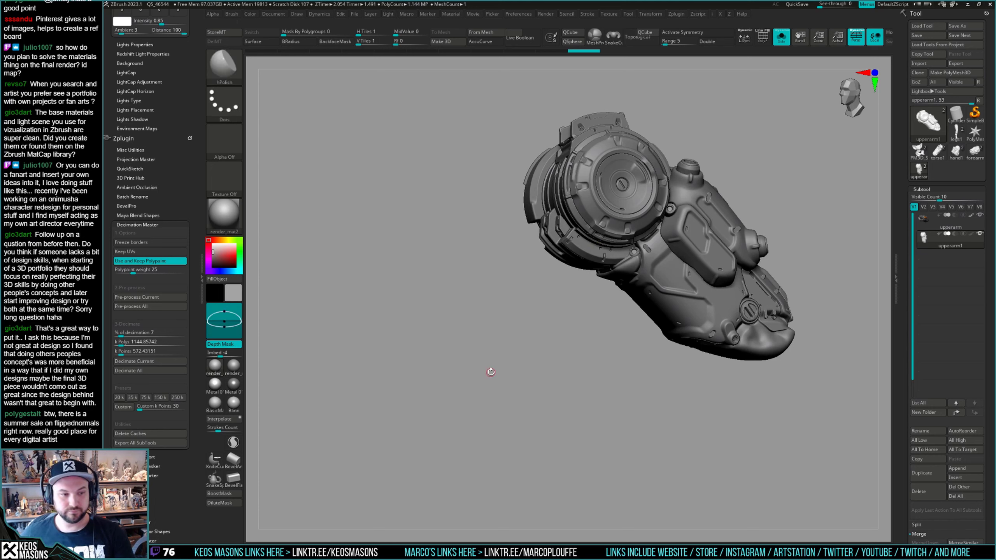
Switch to 3ds Max and maximize the Perspective viewport.
drag(561, 310, 583, 357)
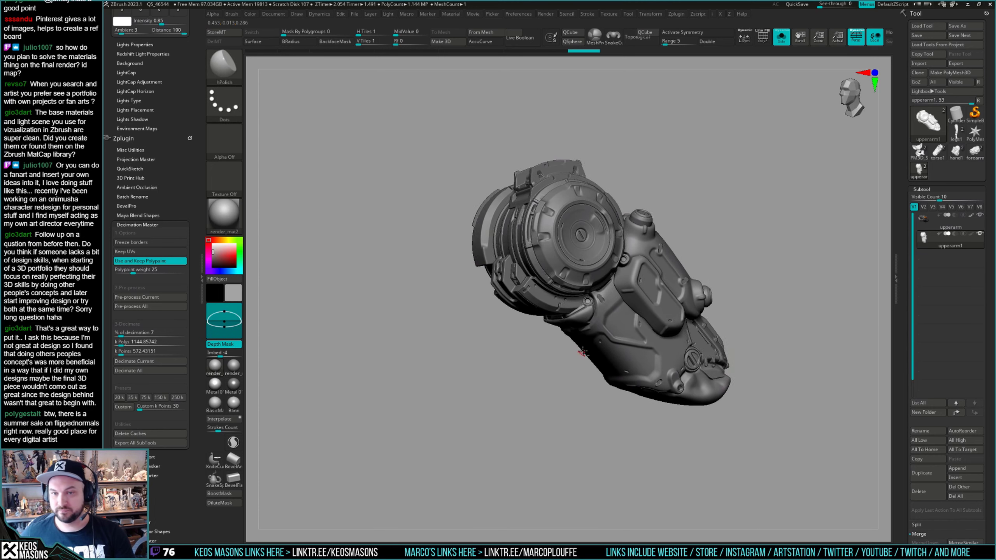
drag(560, 346, 565, 334)
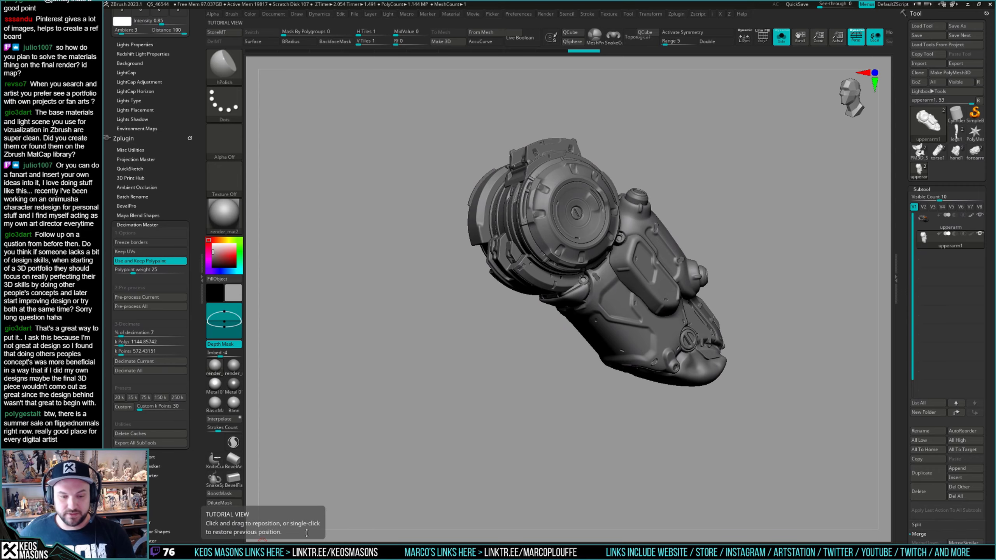
key(alt+Tab)
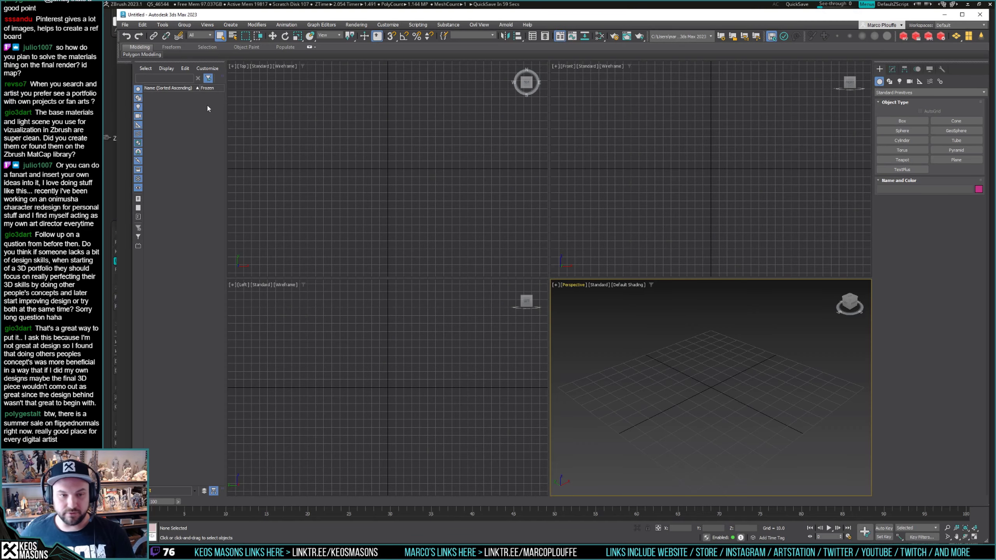
click(415, 269)
key(alt+w)
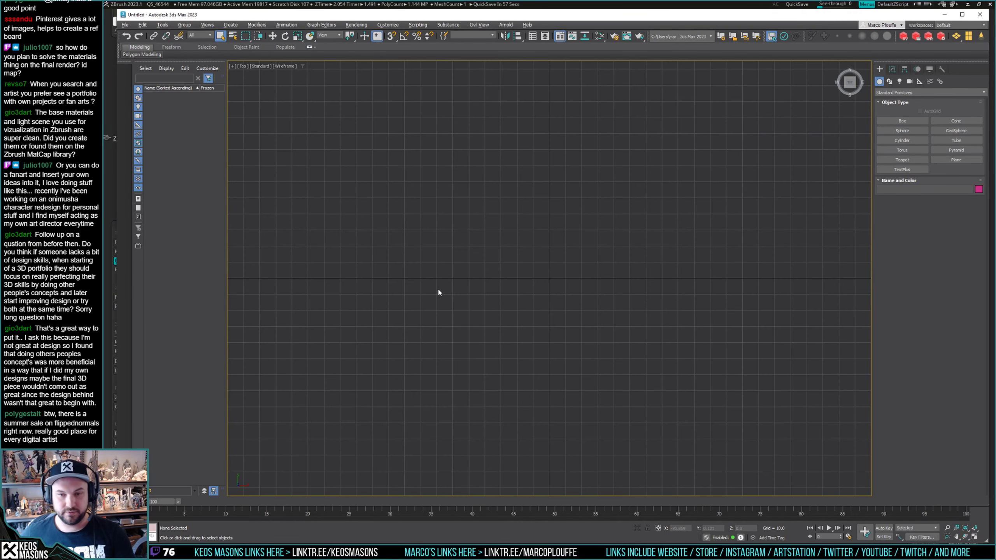
key(alt+w)
click(659, 355)
key(alt+w)
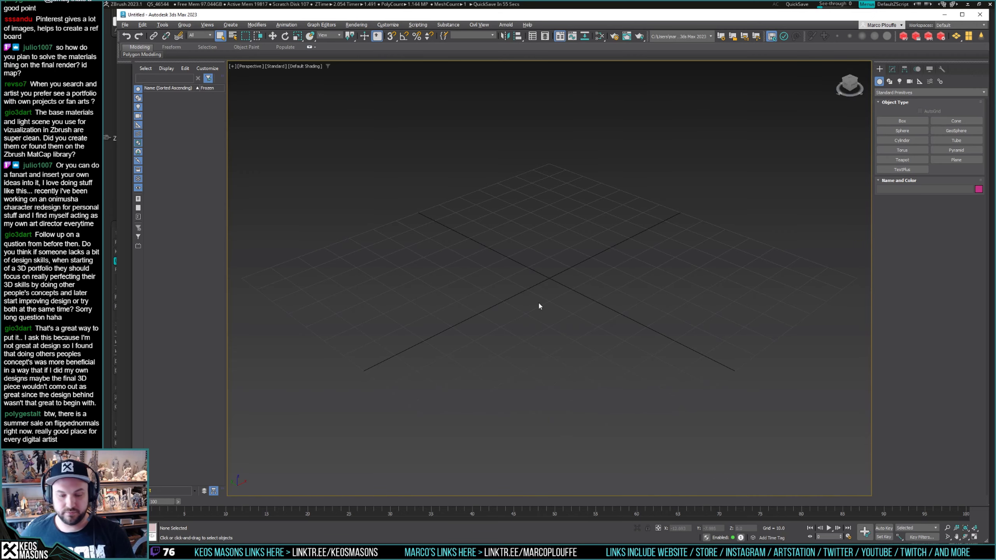
Start a file import and browse to the megato project's render > bake files folder.
click(124, 24)
mouse_move(143, 141)
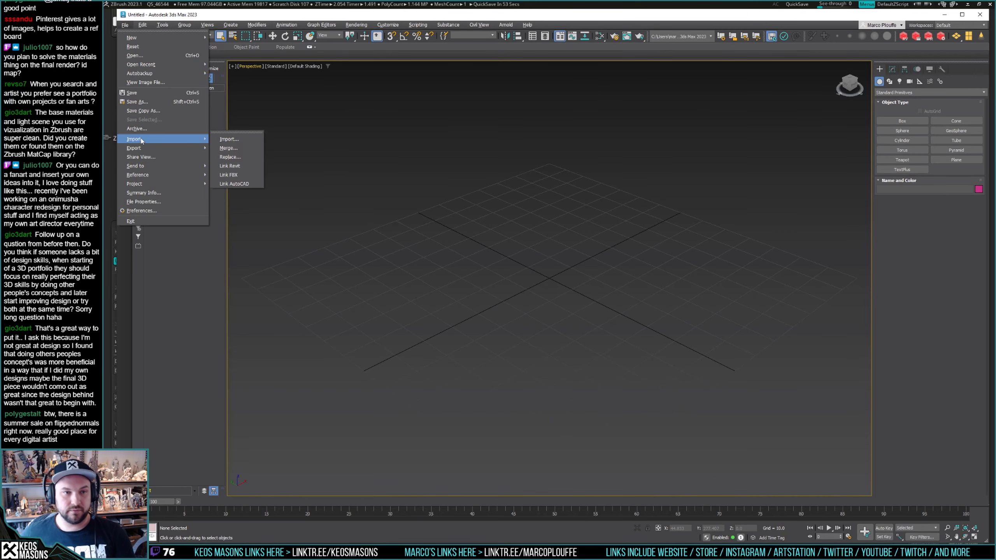
click(223, 140)
click(226, 40)
click(139, 103)
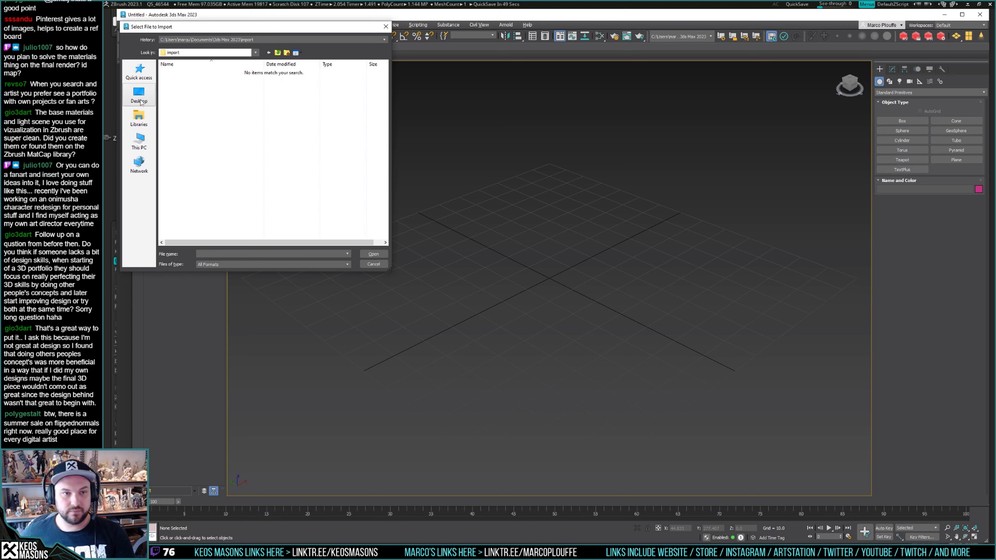
click(139, 101)
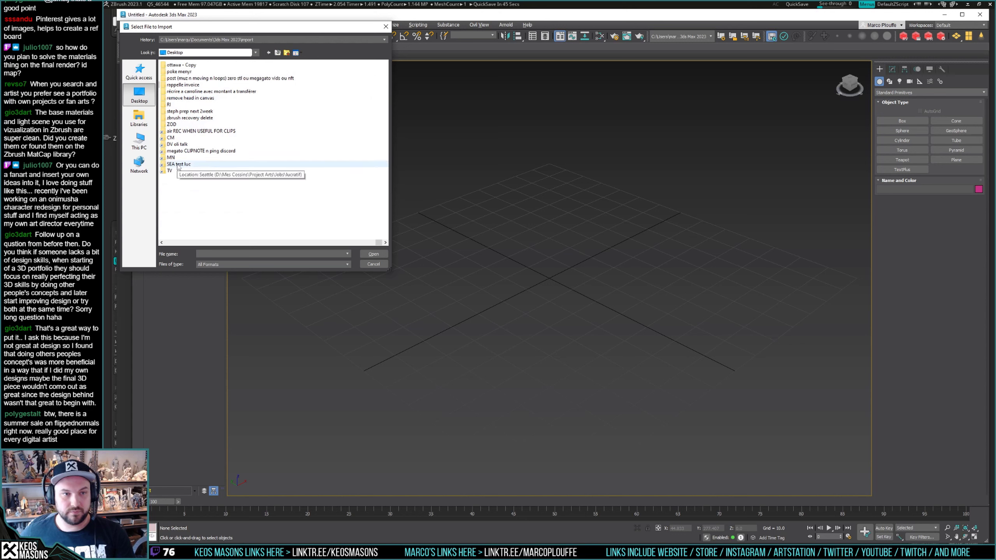
double_click(189, 148)
double_click(177, 80)
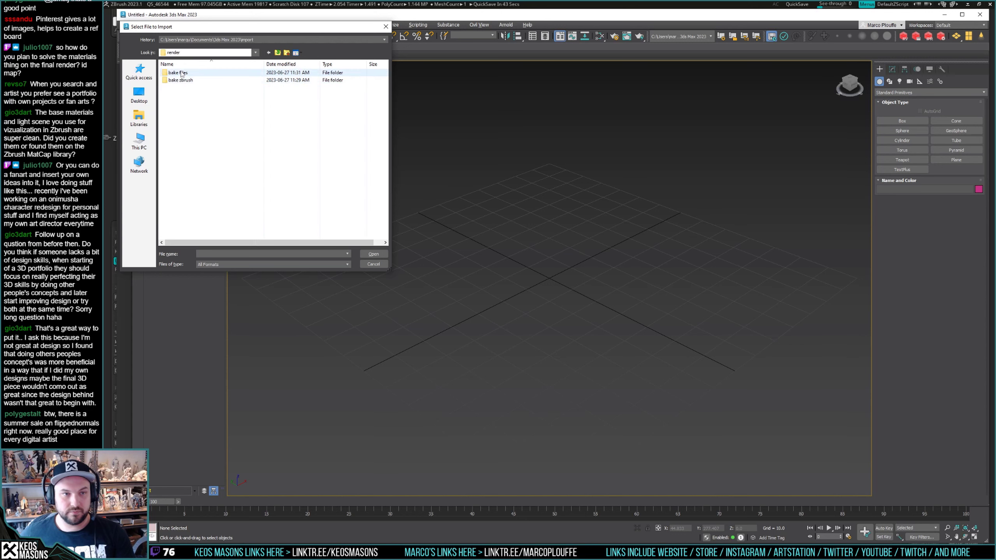
double_click(192, 74)
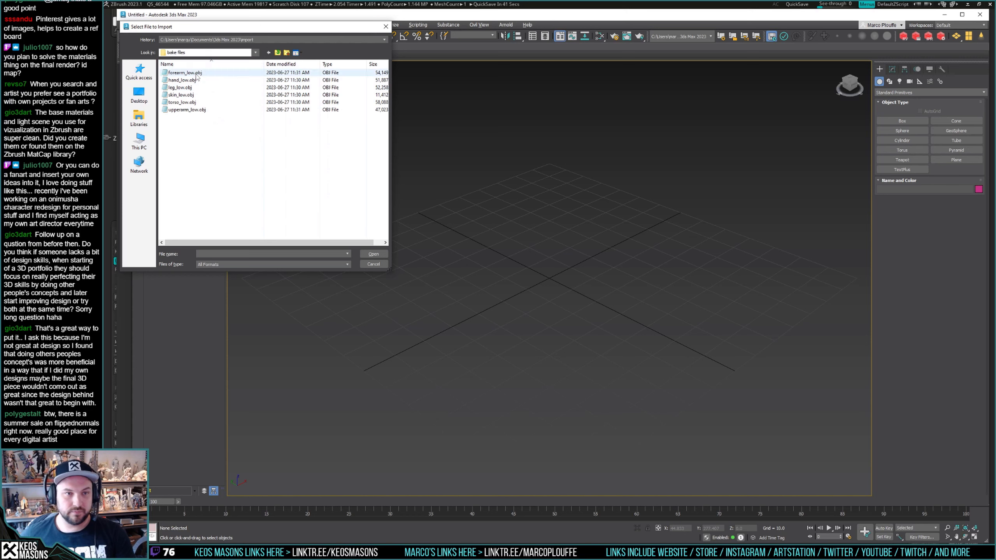
Import forearm_low.obj as a single mesh with texture coordinates and smoothing groups turned off.
click(196, 74)
click(379, 254)
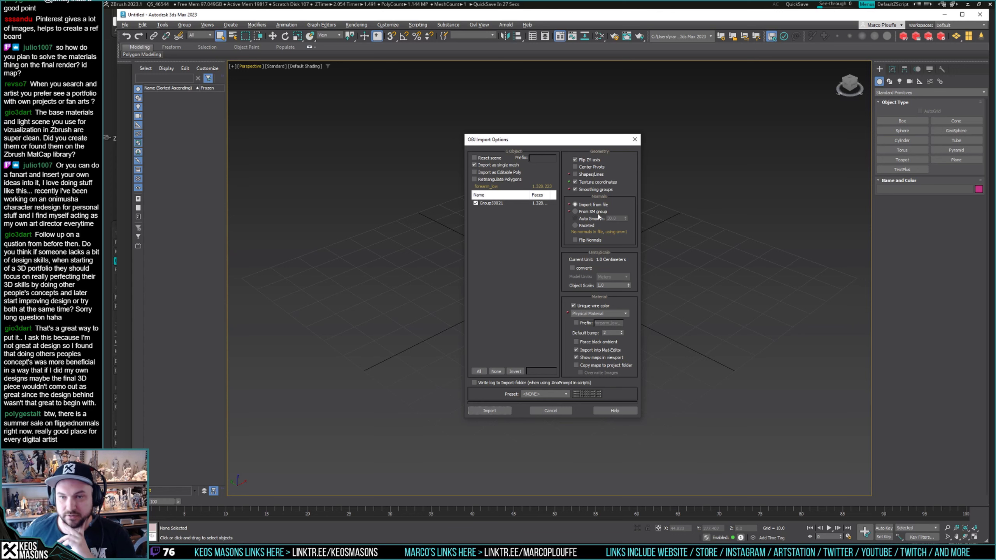
click(576, 183)
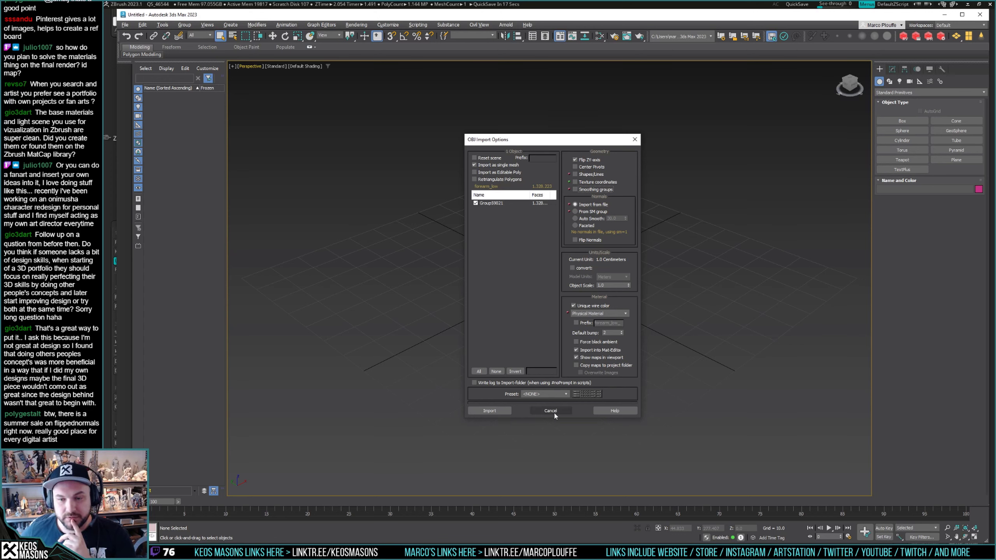
click(493, 411)
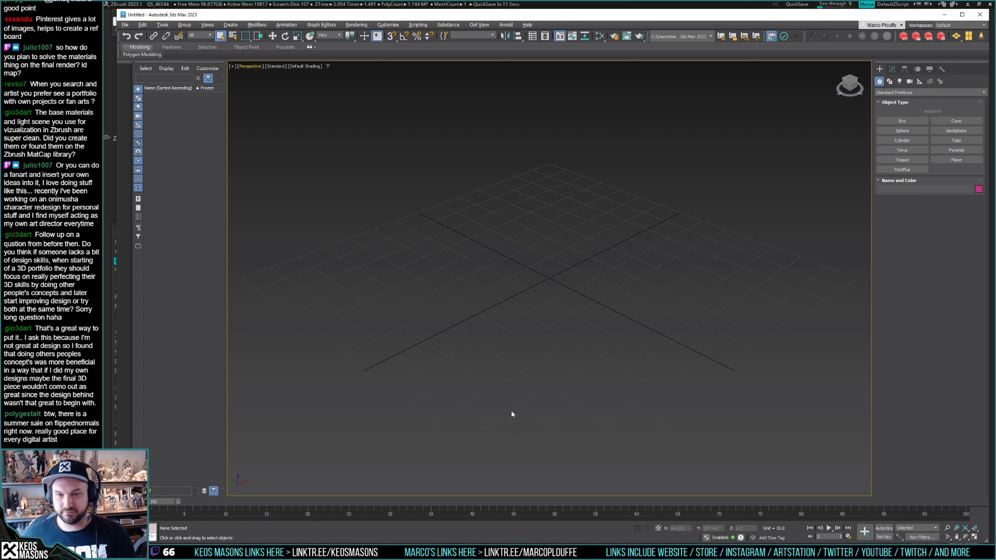
Import hand_low.obj from the bake files folder with the same OBJ import options.
click(125, 24)
mouse_move(157, 139)
click(231, 141)
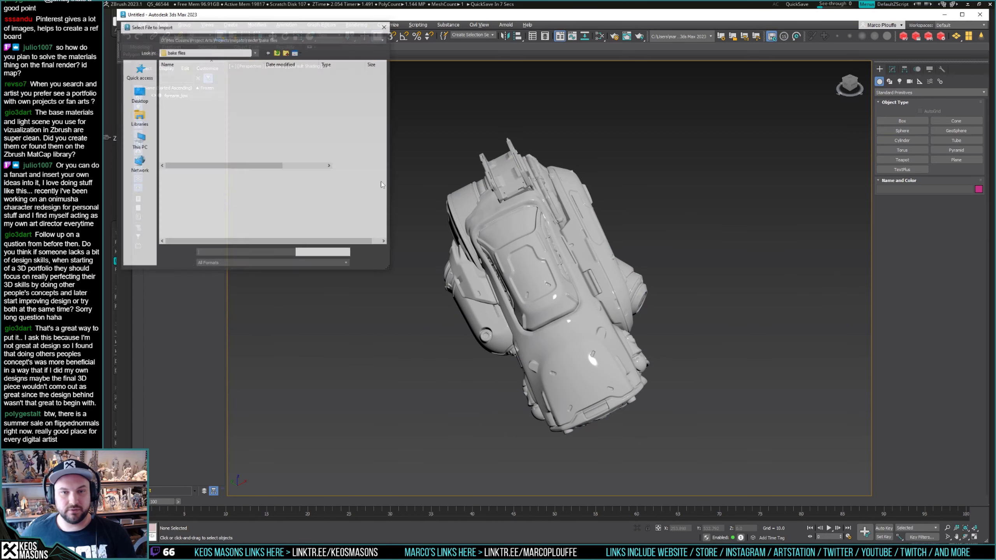
double_click(182, 80)
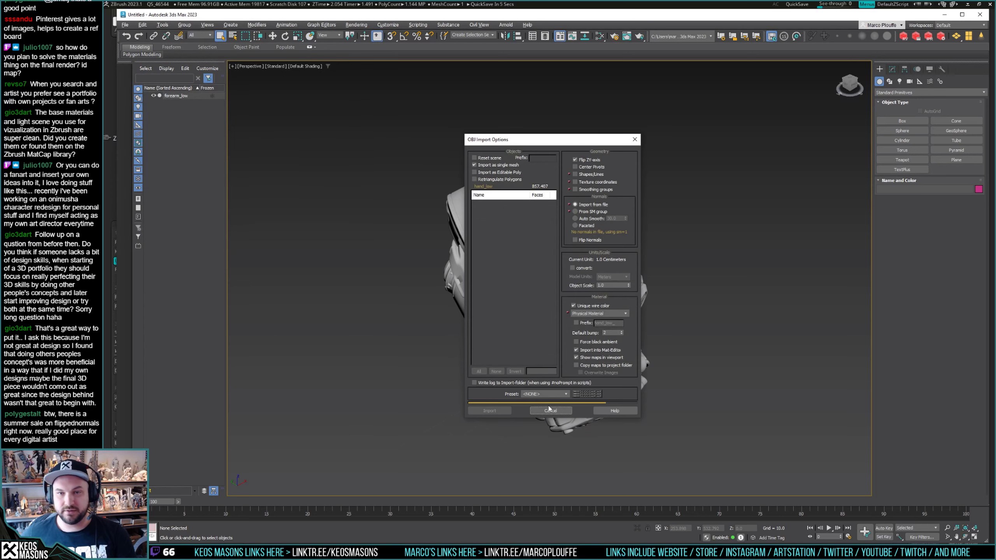
click(501, 413)
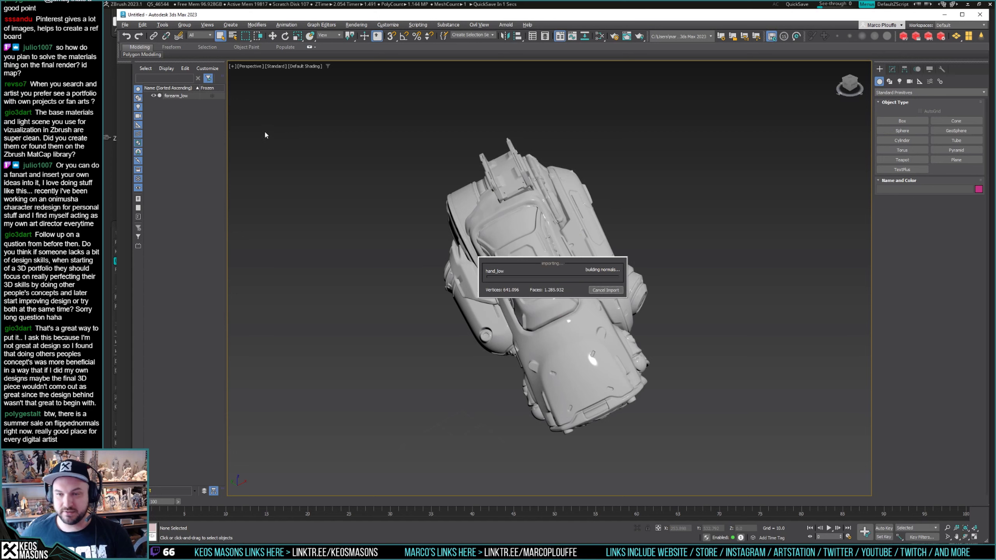
Import leg_low.obj from the bake files folder as a single mesh with the current OBJ import options.
click(125, 25)
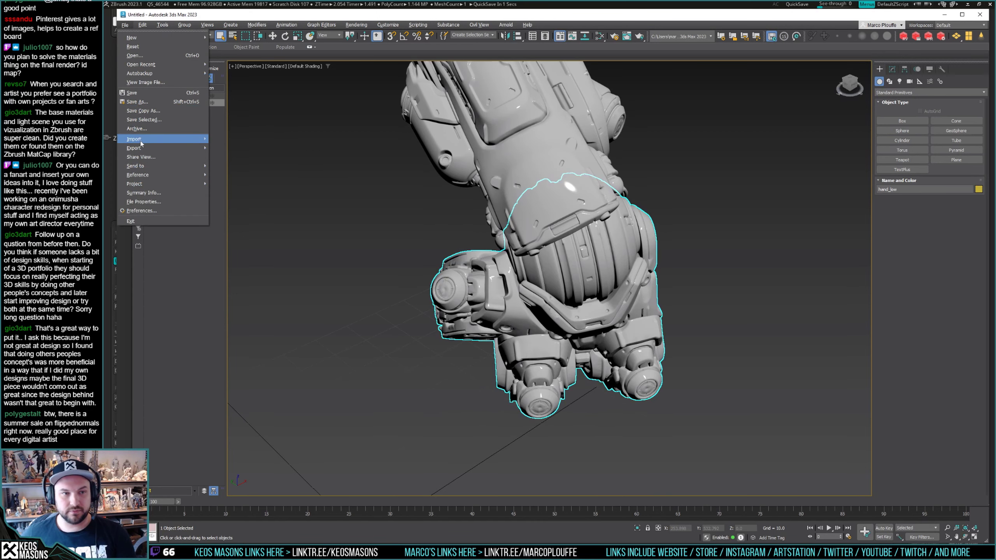
mouse_move(196, 140)
click(229, 140)
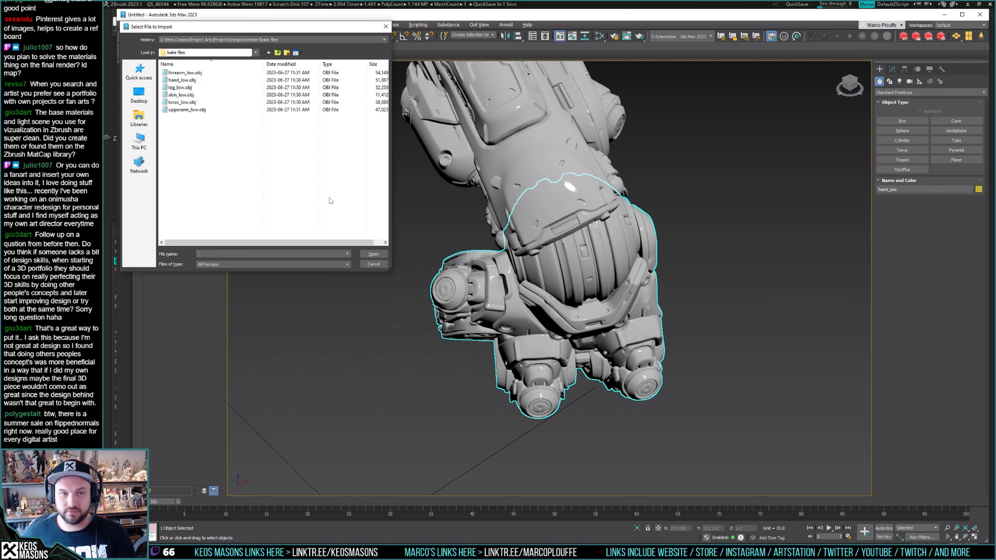
click(184, 87)
double_click(184, 87)
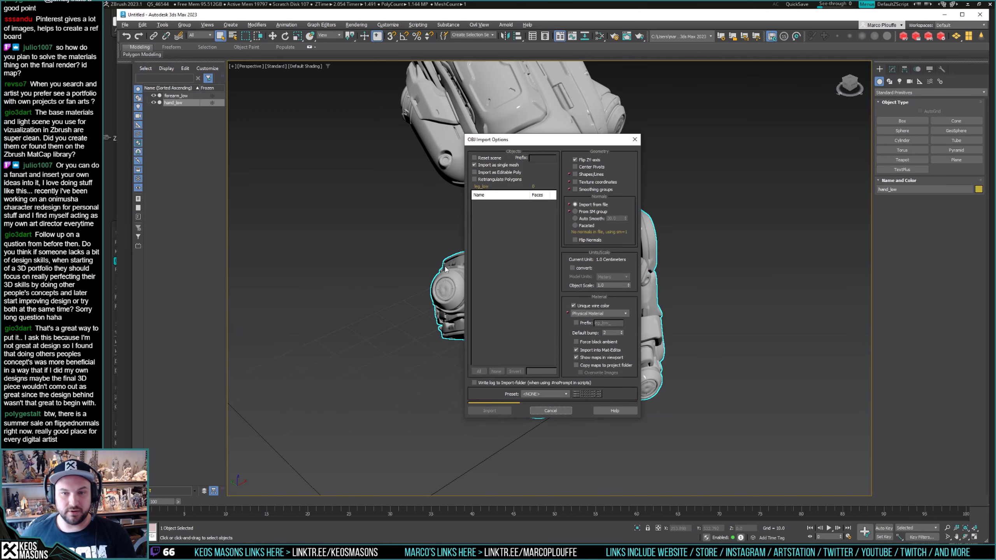
click(503, 411)
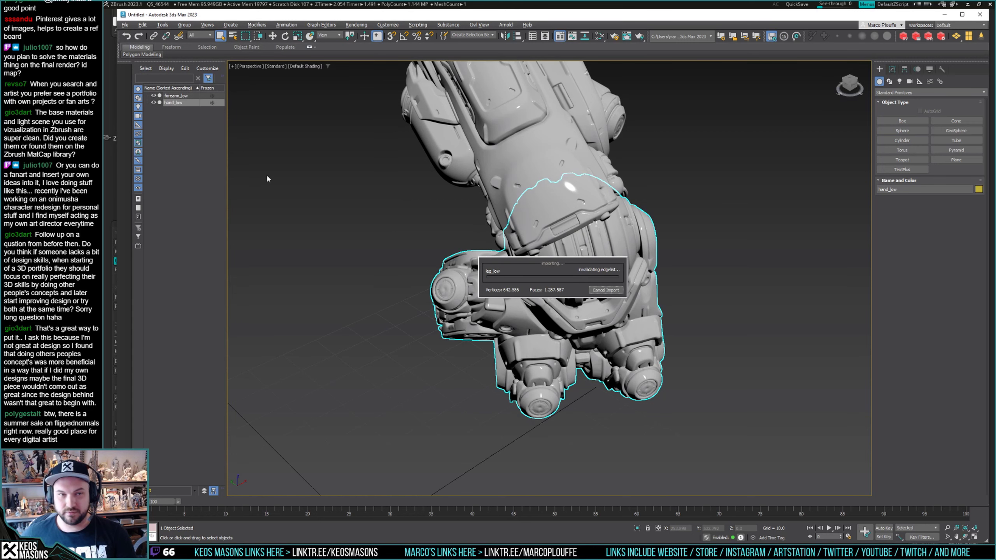
Import skin_low.obj from the bake files folder with the same OBJ import options.
click(124, 25)
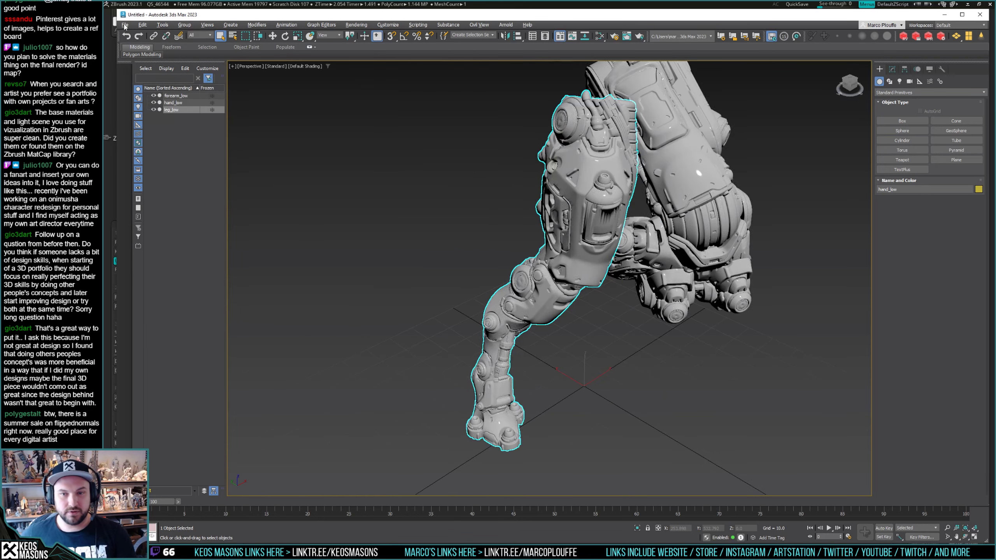
mouse_move(143, 141)
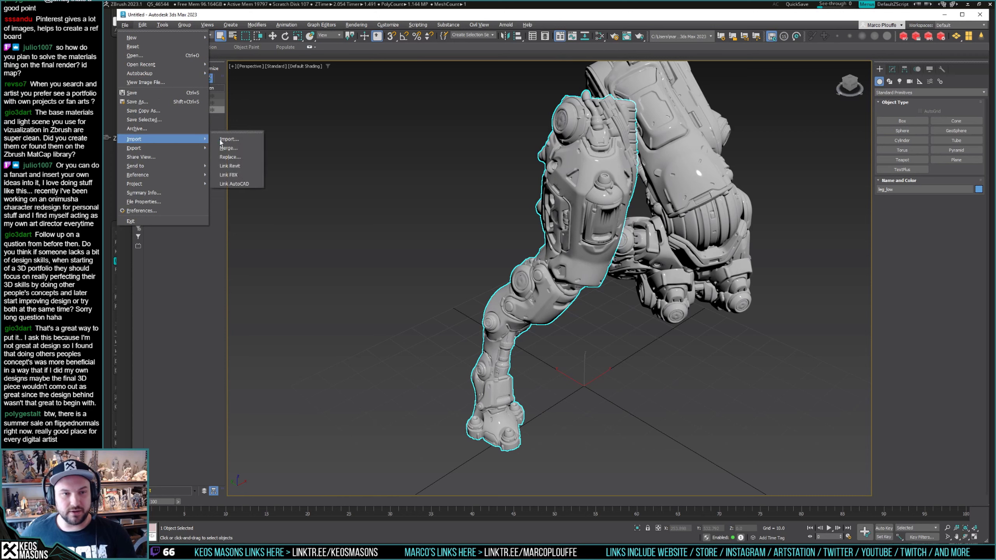
click(226, 140)
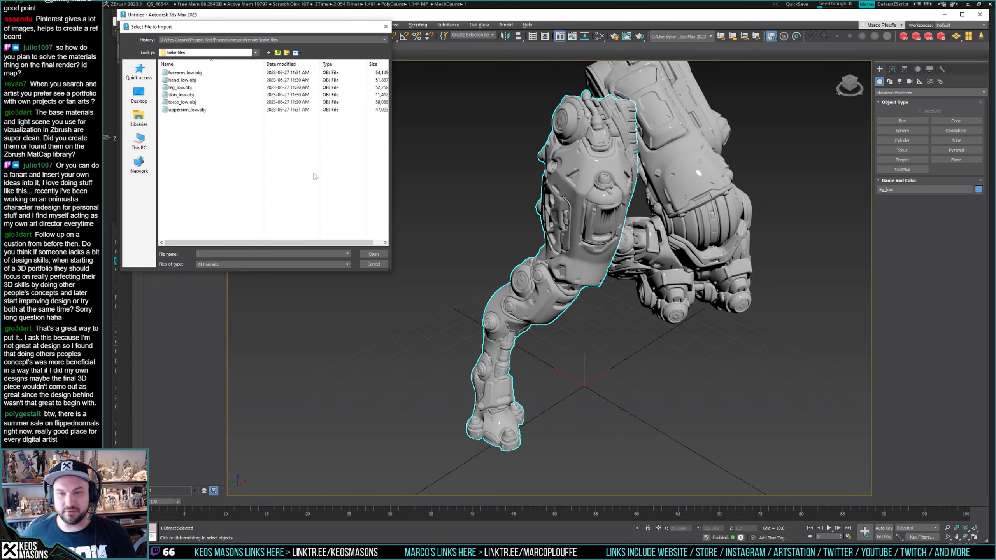
click(187, 88)
double_click(181, 94)
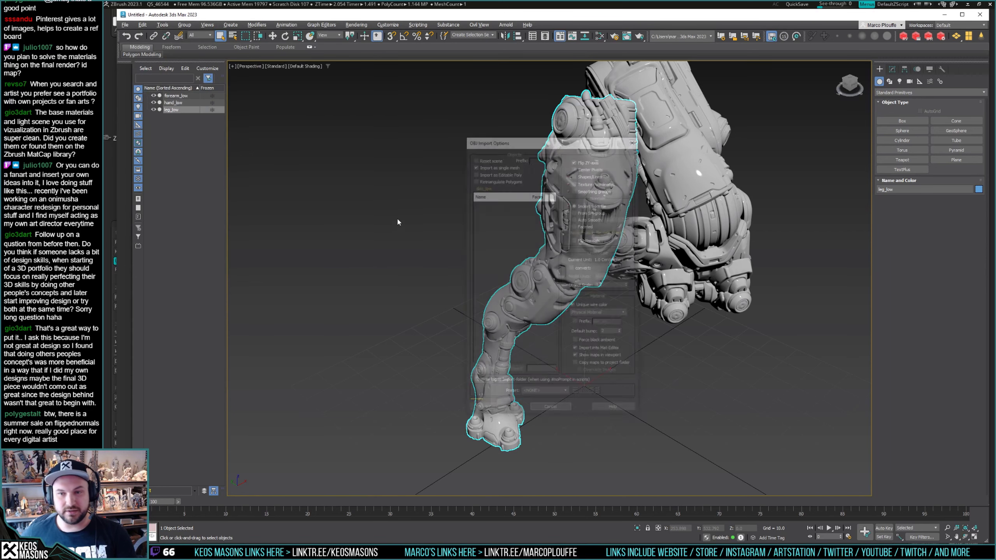
click(489, 411)
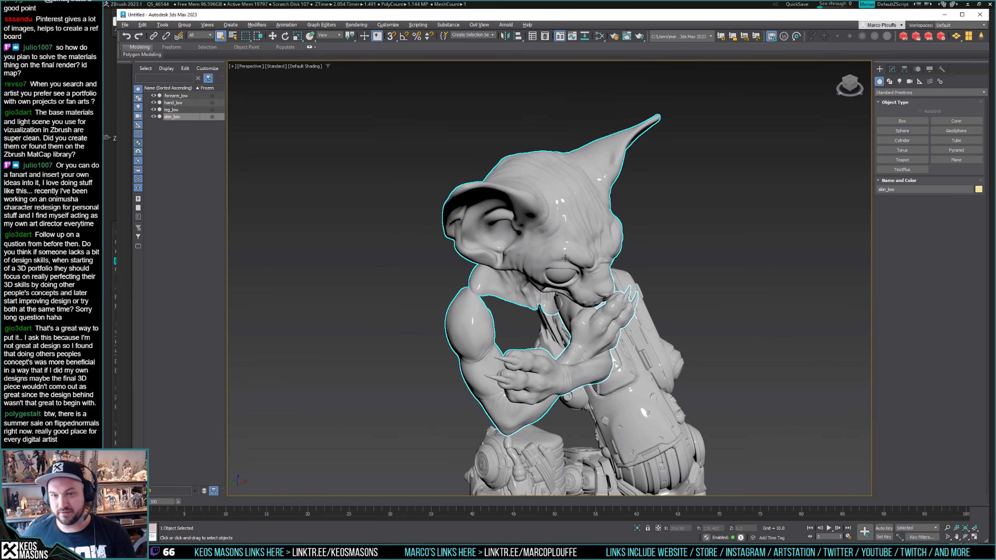
Import torso_low.obj from the bake files folder with the same OBJ import options.
click(124, 25)
mouse_move(151, 139)
click(231, 139)
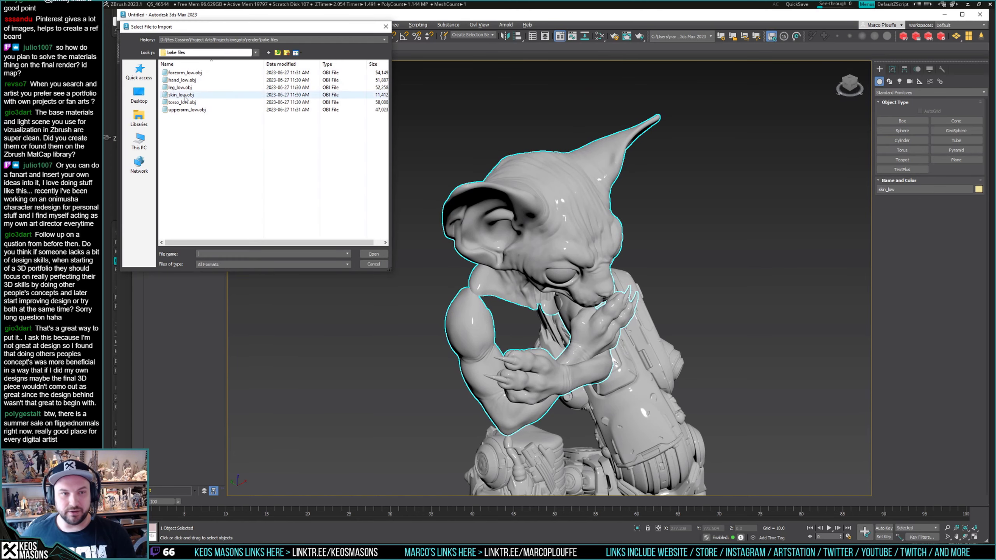
double_click(183, 102)
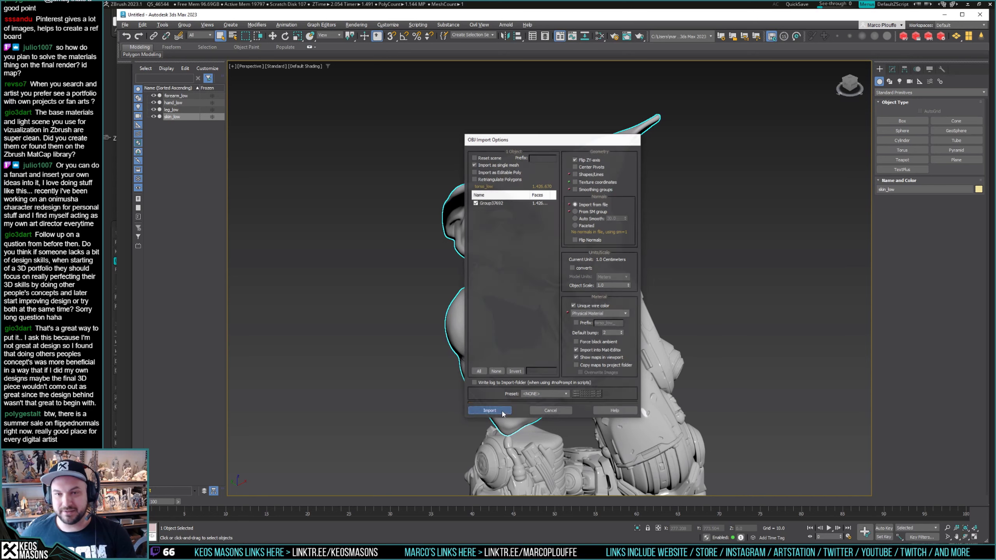
click(490, 410)
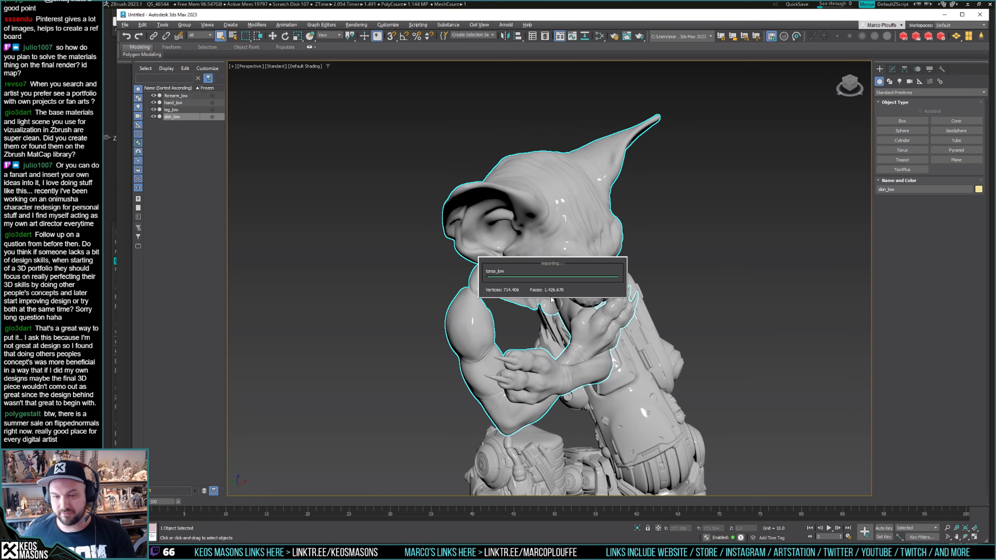
Import upperarm_low.obj from the bake files folder with the same OBJ import options.
click(125, 26)
mouse_move(141, 139)
click(220, 137)
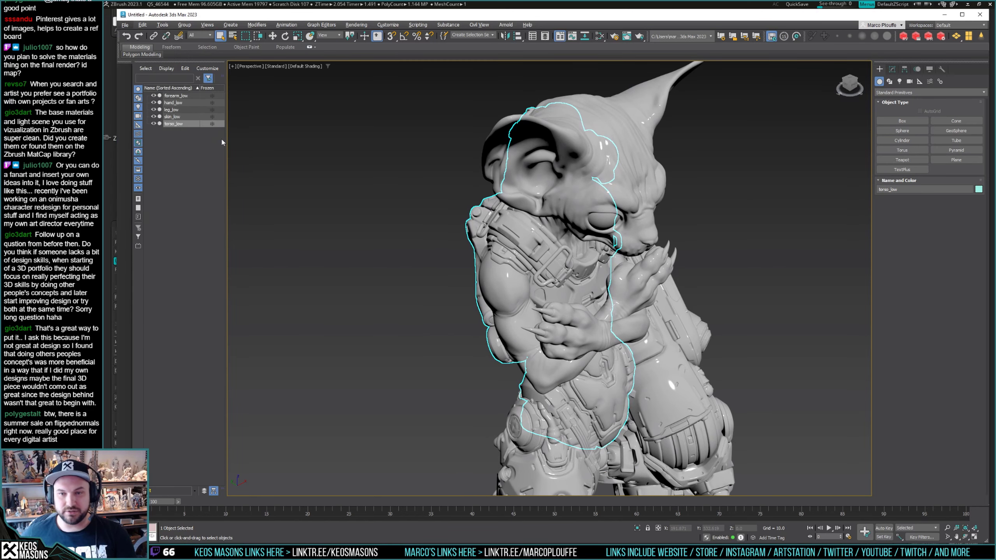
double_click(187, 109)
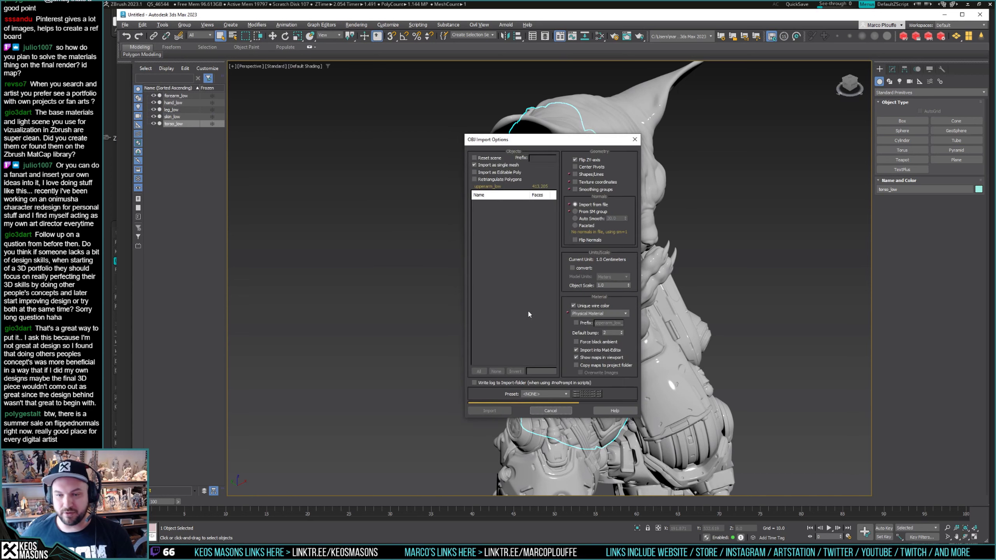
click(499, 409)
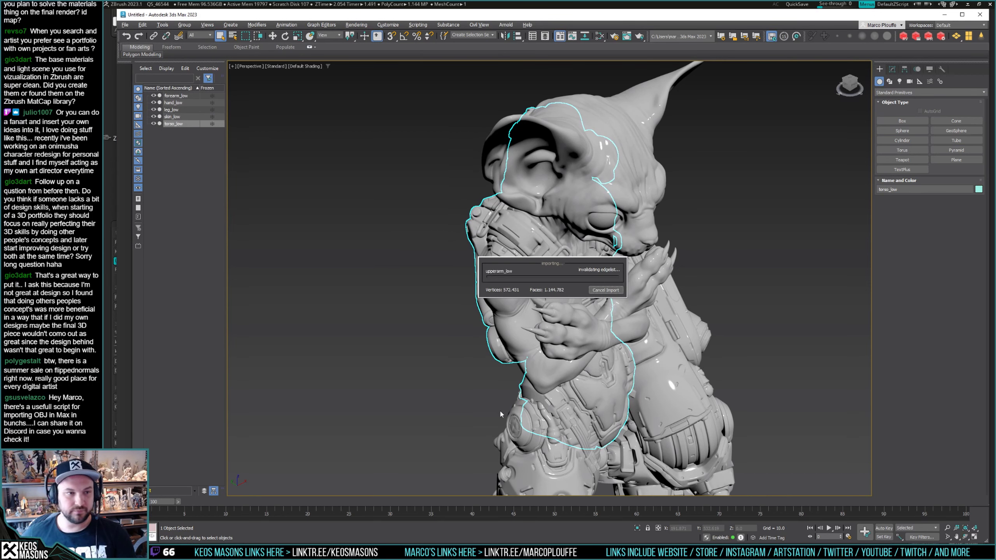
Add a Symmetry modifier to the leg mesh and enable its X mirror axis with Flip turned on.
alt+middle_drag(499, 410, 501, 371)
scroll(500, 362, up, 3)
scroll(501, 361, down, 4)
mouse_move(491, 368)
alt+middle_down()
mouse_move(471, 381)
mouse_move(479, 386)
mouse_move(497, 368)
mouse_move(642, 375)
mouse_move(498, 367)
alt+middle_up()
click(466, 336)
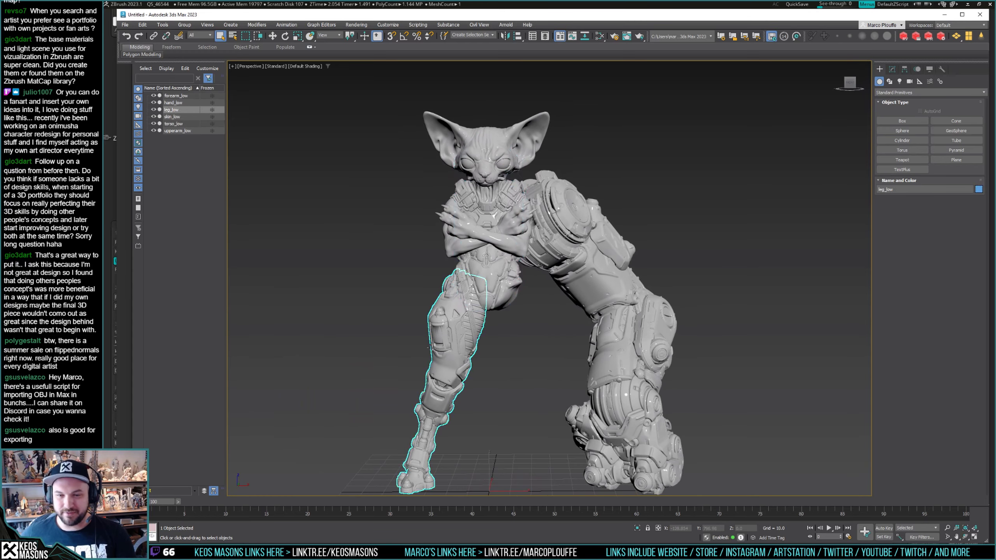
middle_drag(521, 402, 526, 387)
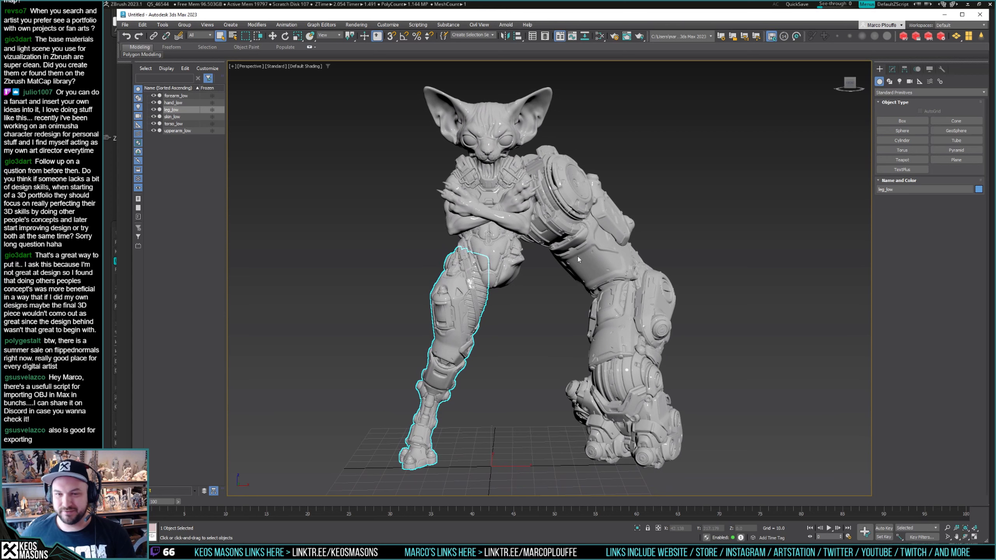
key(w)
click(892, 69)
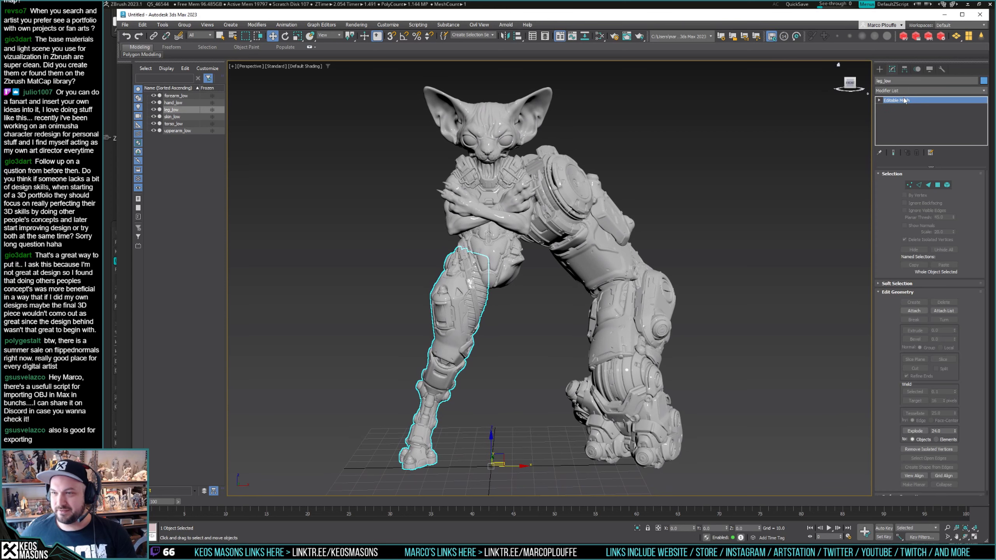
click(984, 91)
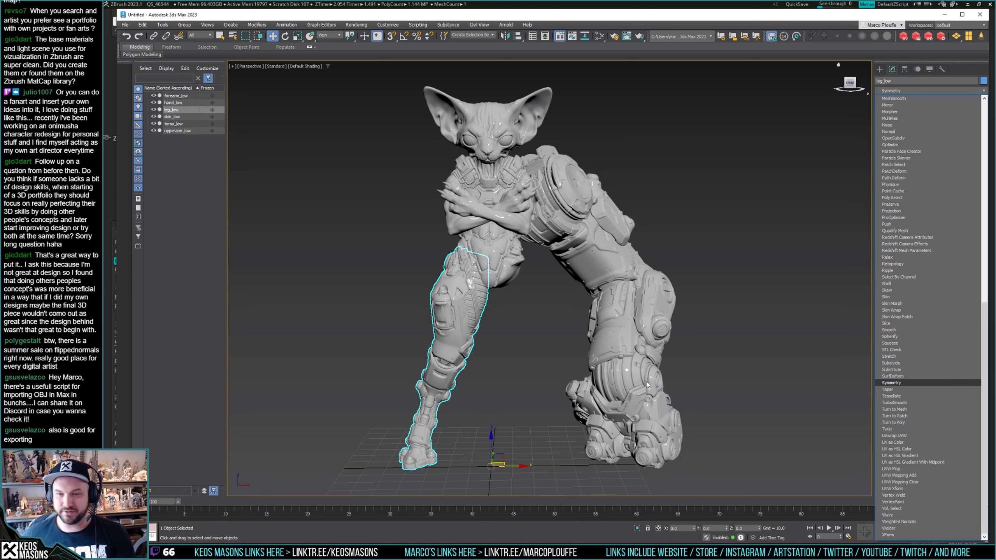
key(Return)
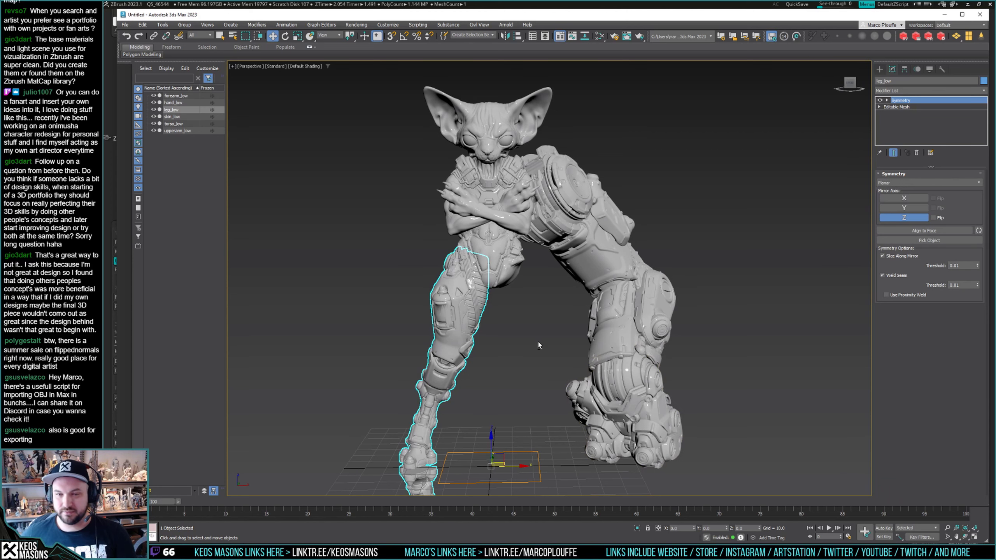
click(919, 198)
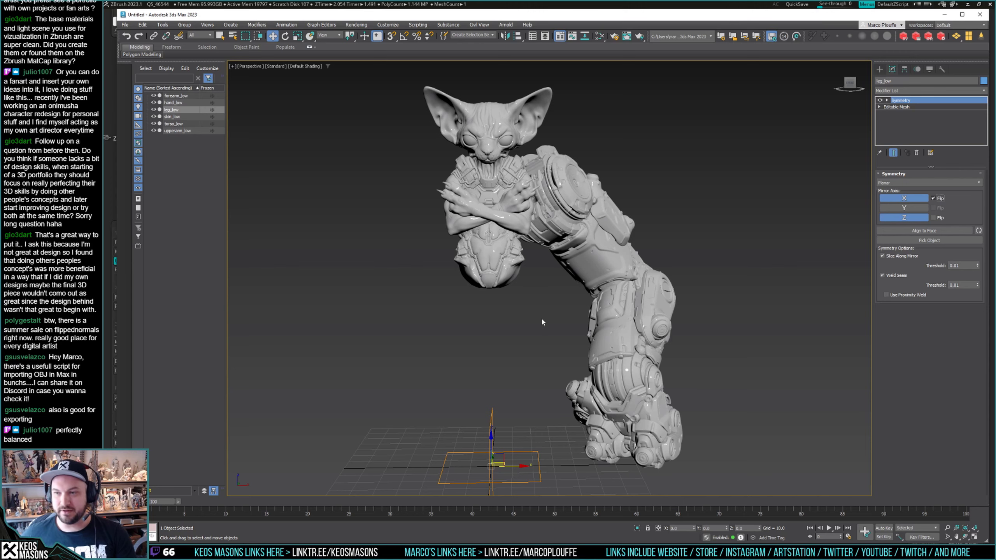
alt+middle_drag(541, 319, 709, 338)
Add a shared Symmetry modifier to the upper arm, forearm and hand meshes, and enable the X mirror axis with Flip.
click(604, 230)
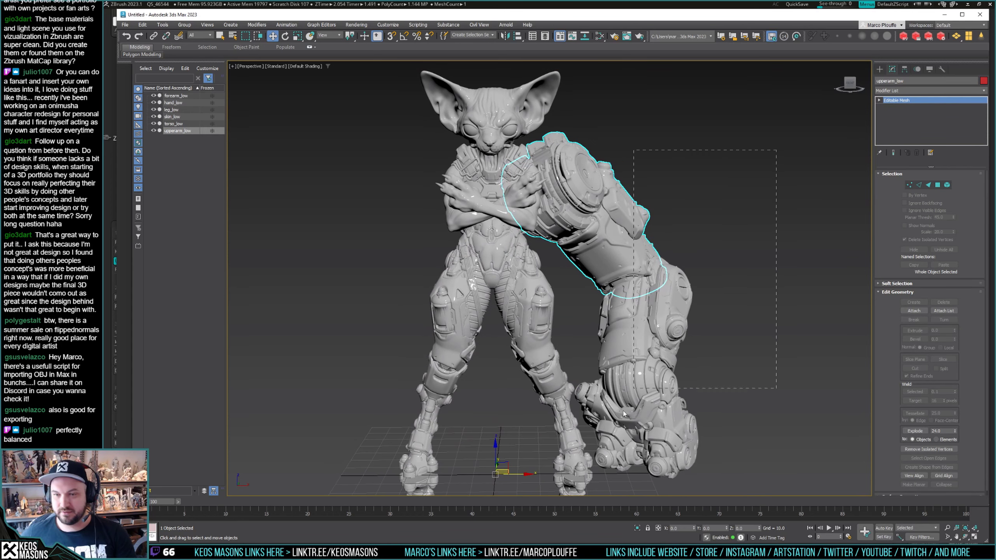
drag(624, 414, 623, 416)
click(983, 90)
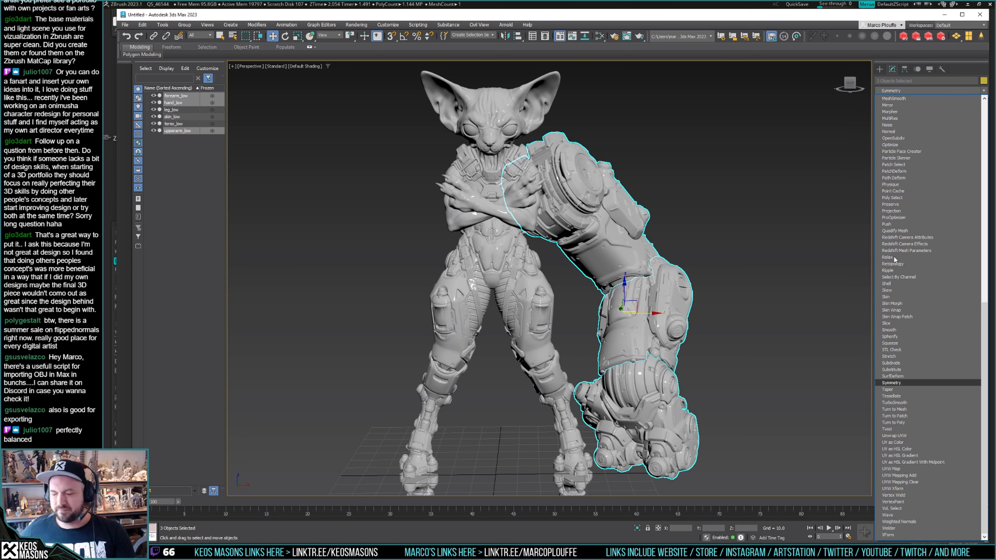
key(Return)
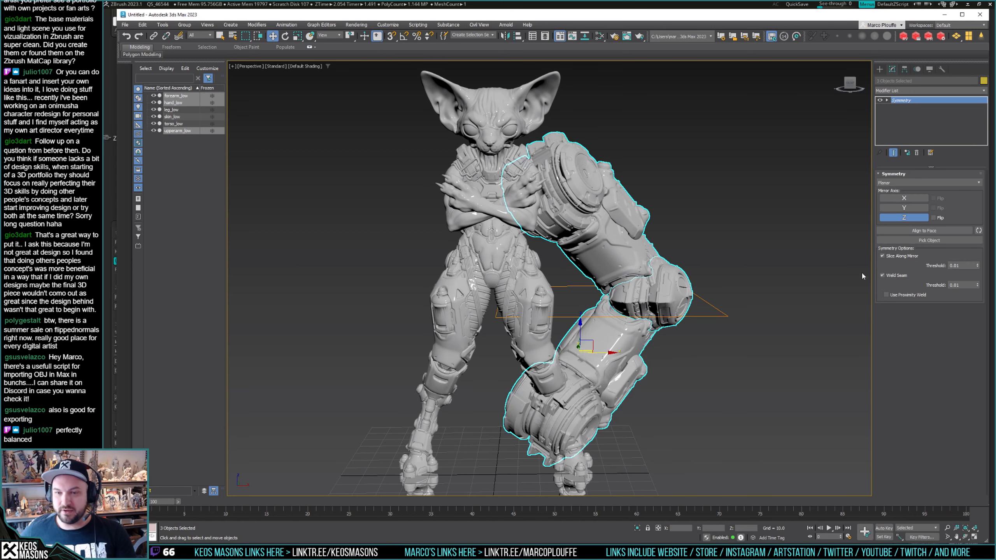
click(915, 198)
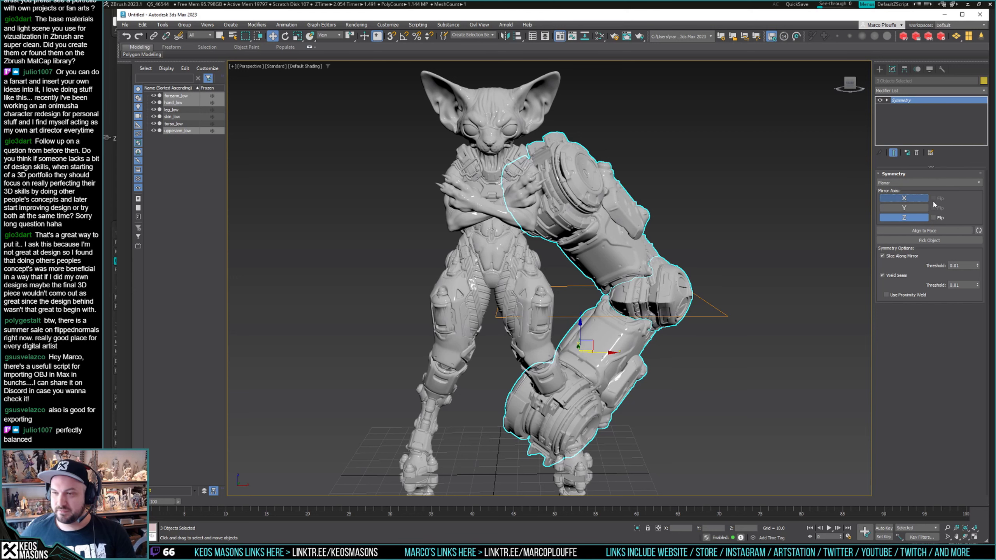
click(934, 199)
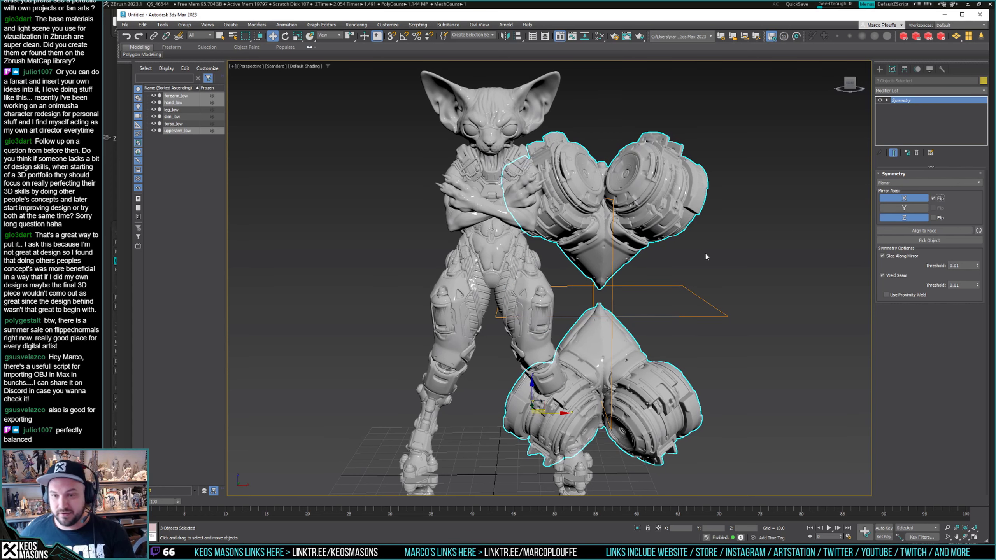
Try to work with the Mirror gizmo of the shared Symmetry modifier on the three arm parts, then clear the selection.
ctrl+click(901, 101)
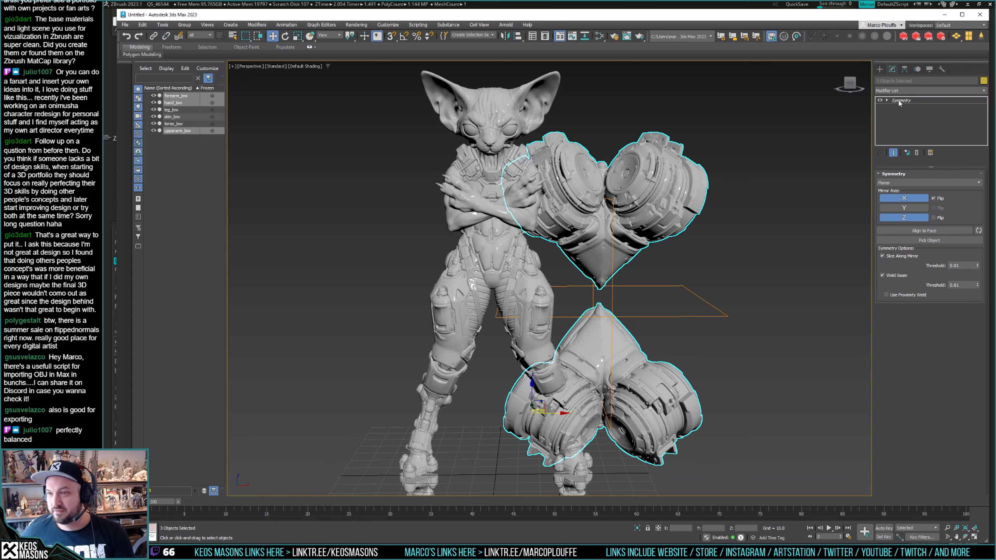
key(1)
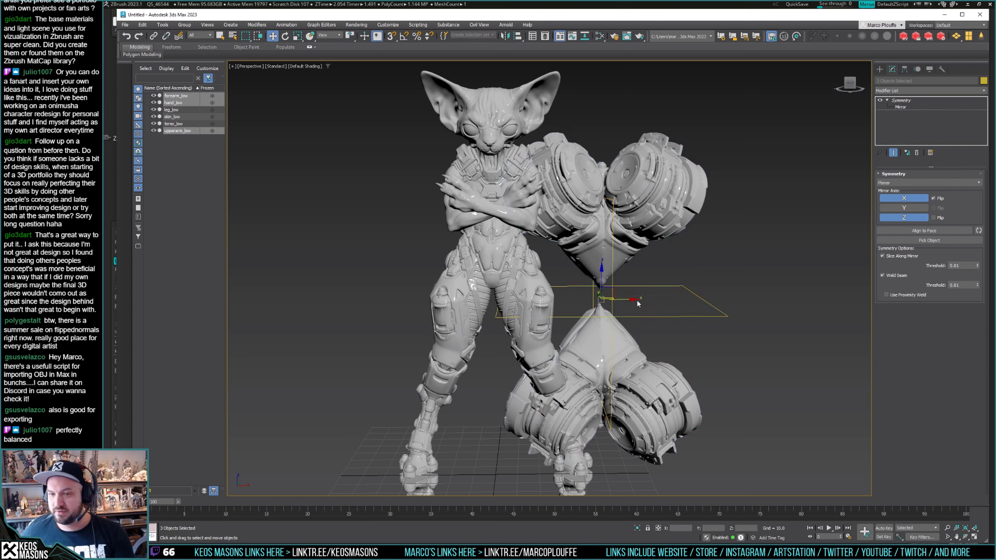
click(901, 107)
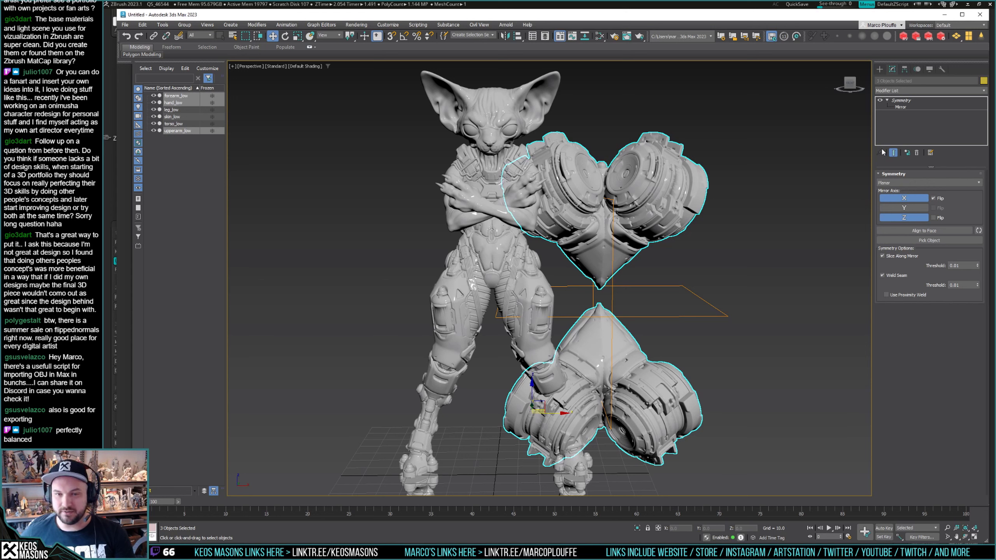
key(1)
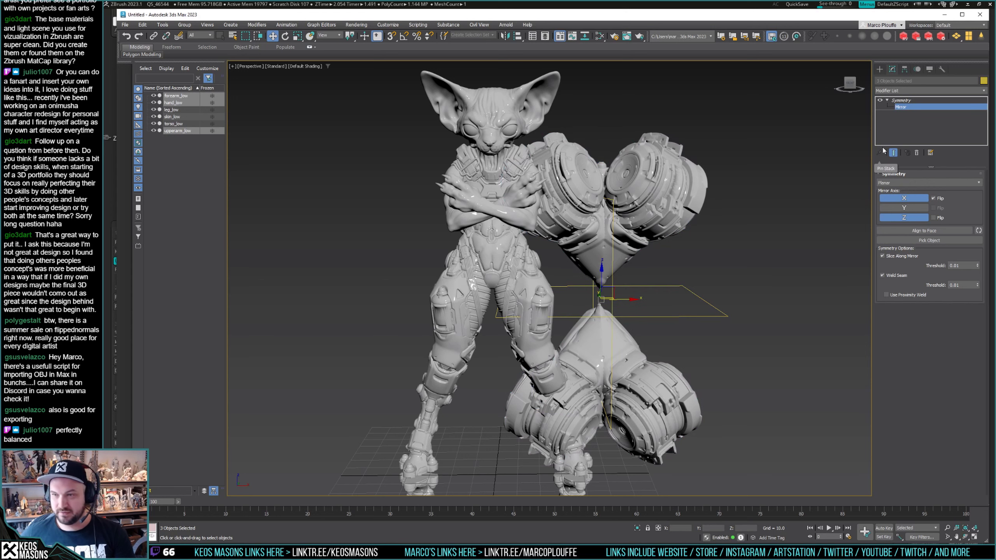
click(904, 102)
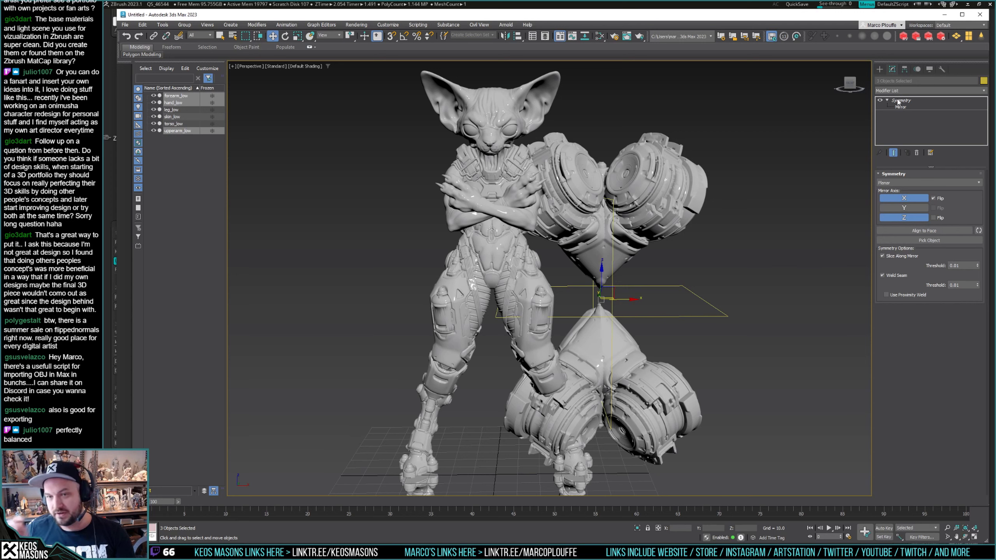
key(ctrl+b)
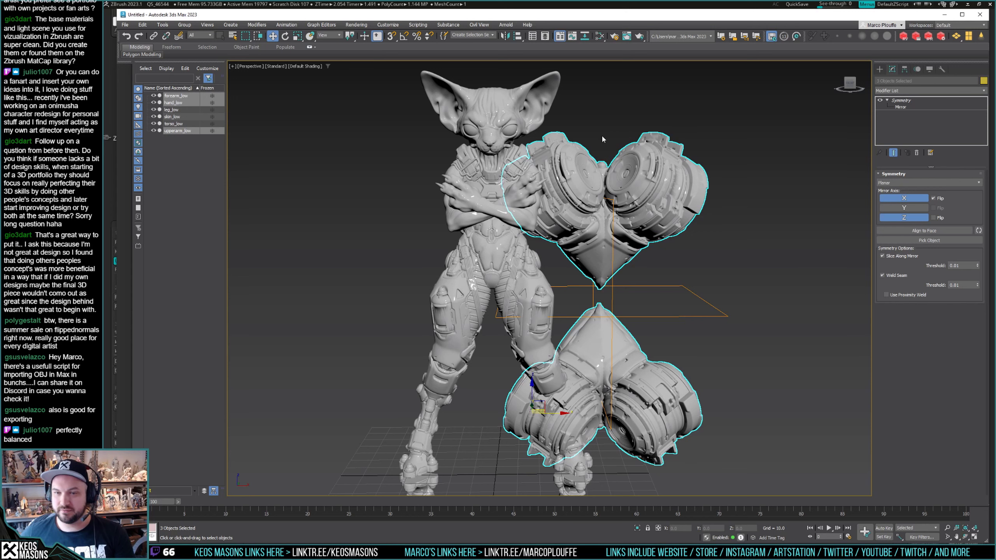
key(1)
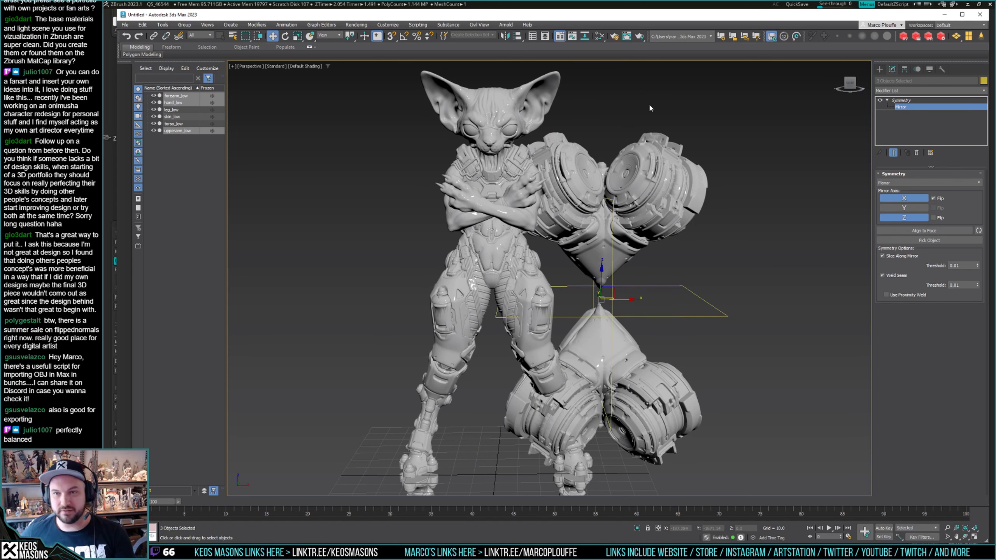
key(ctrl+b)
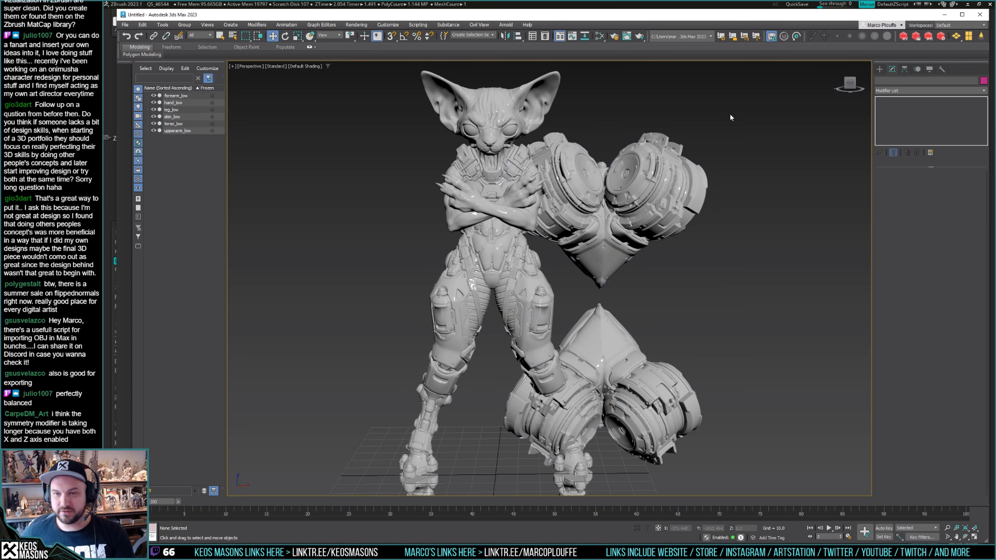
Set the X position of the Mirror gizmo in the arm parts' shared Symmetry modifier to 0.
click(569, 167)
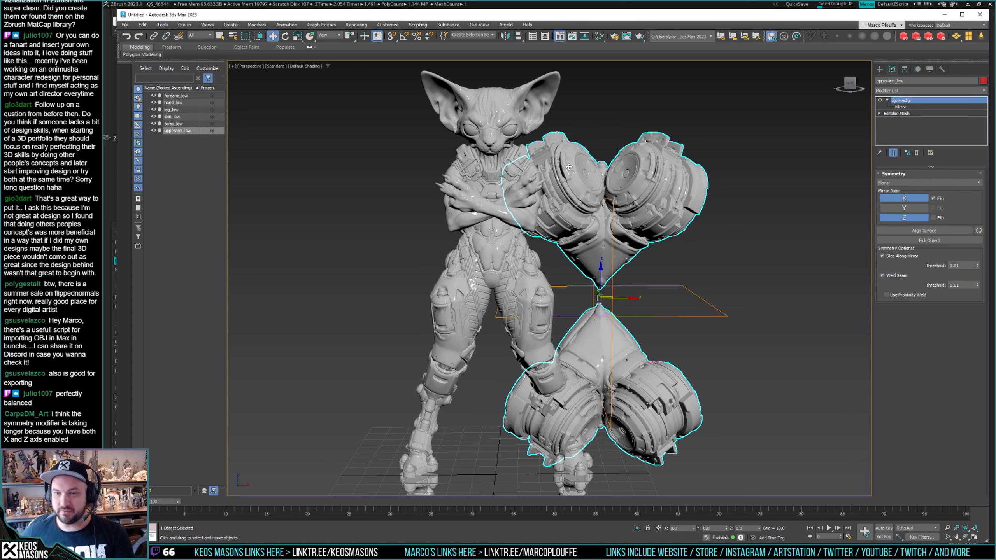
click(904, 108)
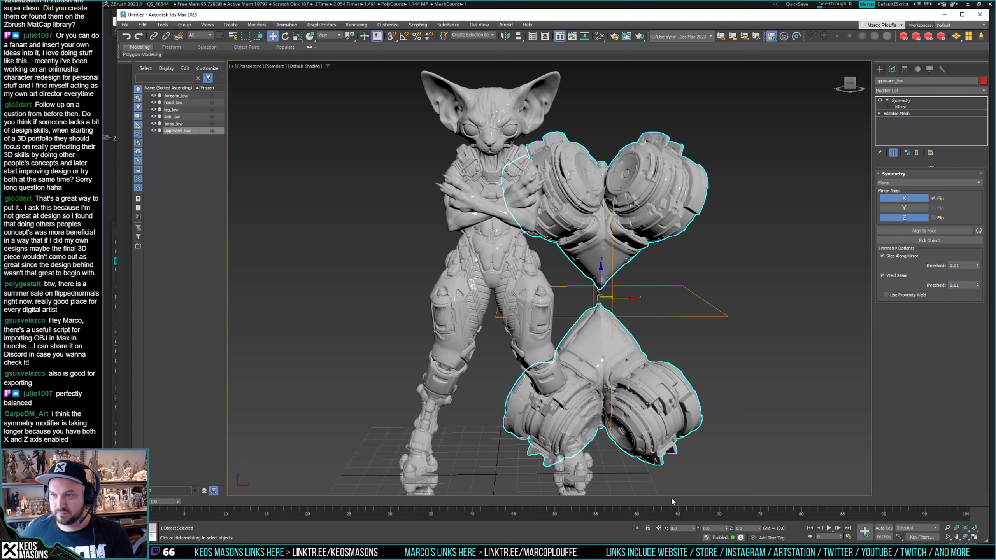
key(1)
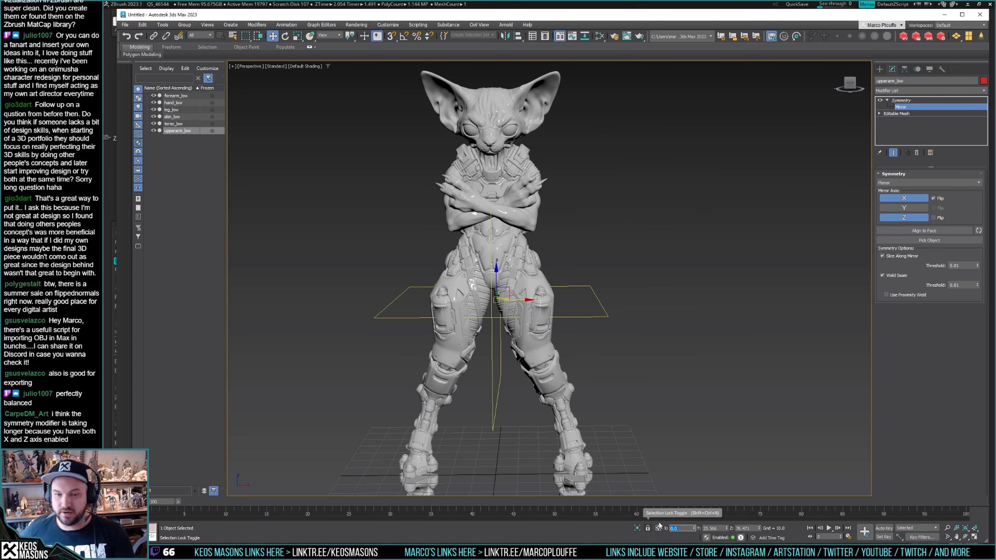
Turn off Flip for the X mirror axis and disable the Z mirror axis in the arms' shared Symmetry modifier.
click(934, 198)
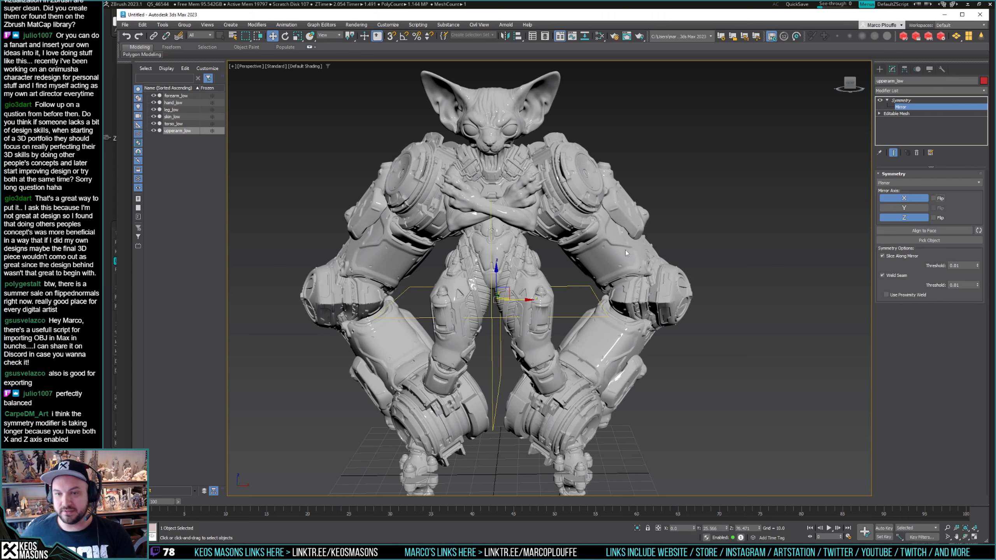
alt+middle_drag(620, 313, 602, 310)
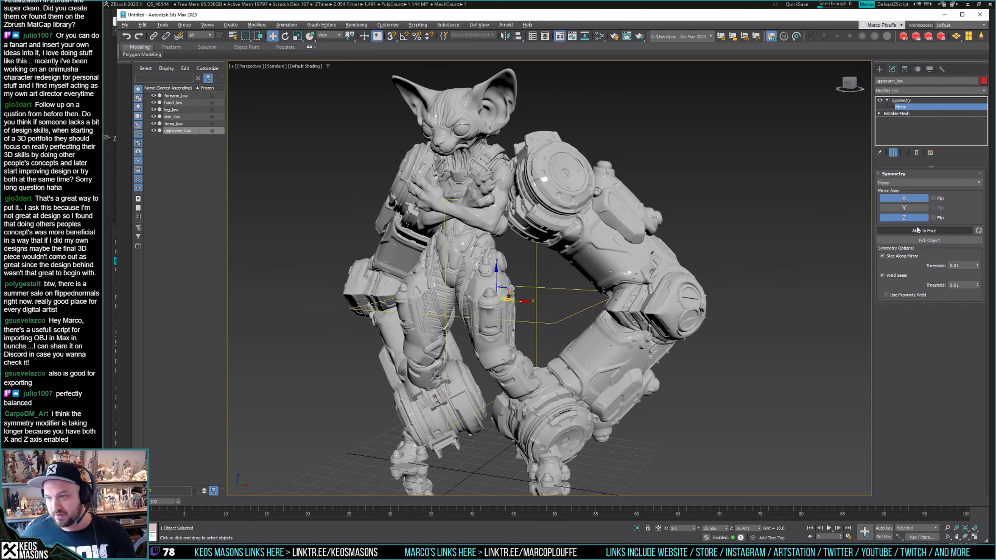
click(900, 219)
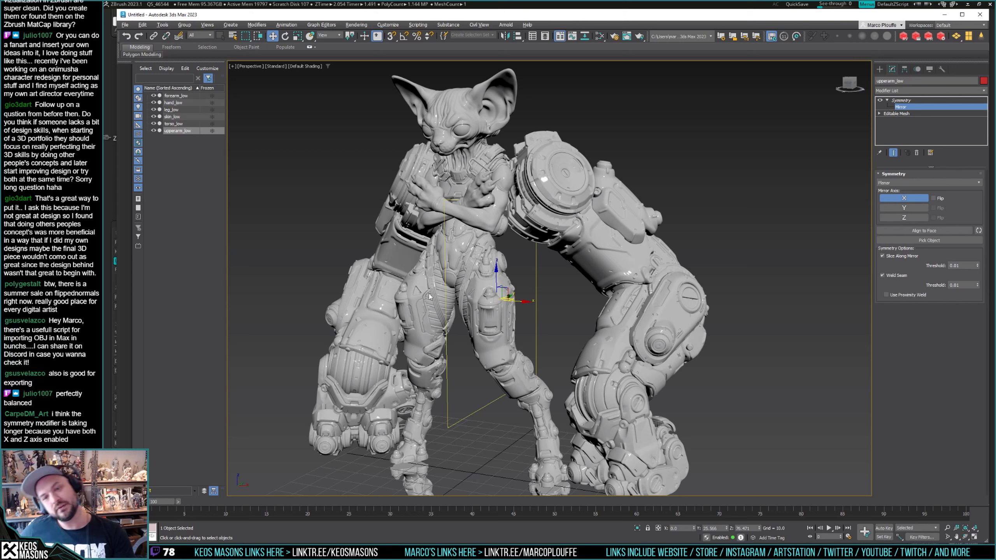
click(901, 103)
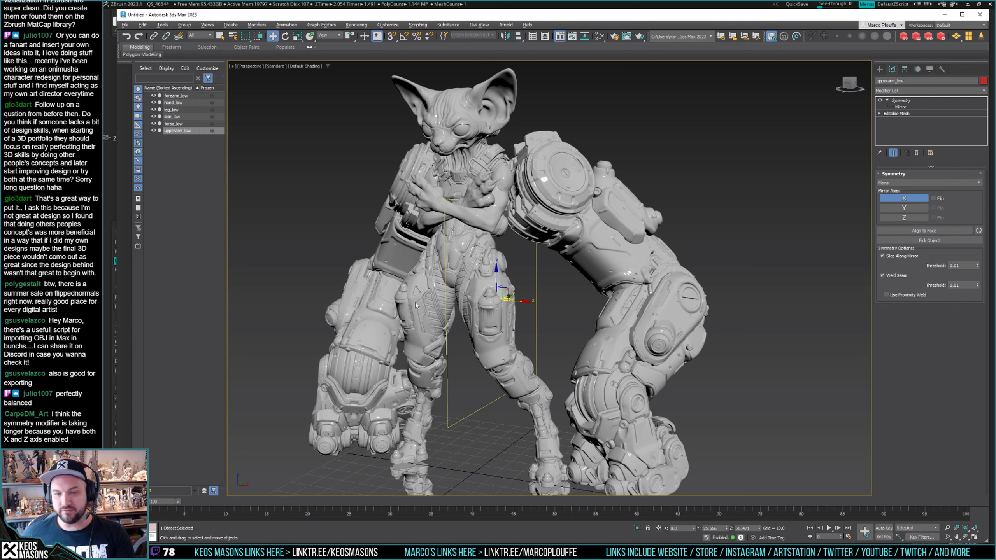
Select the leg mesh, examine the mirrored legs and arms from several angles, and clear the selection.
click(497, 309)
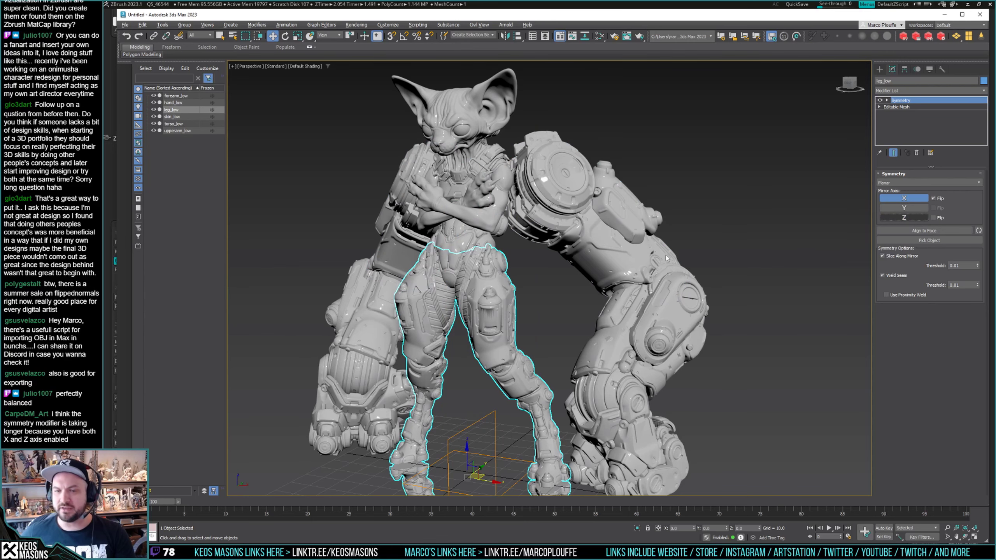
alt+middle_drag(548, 259, 474, 262)
scroll(474, 263, down, 3)
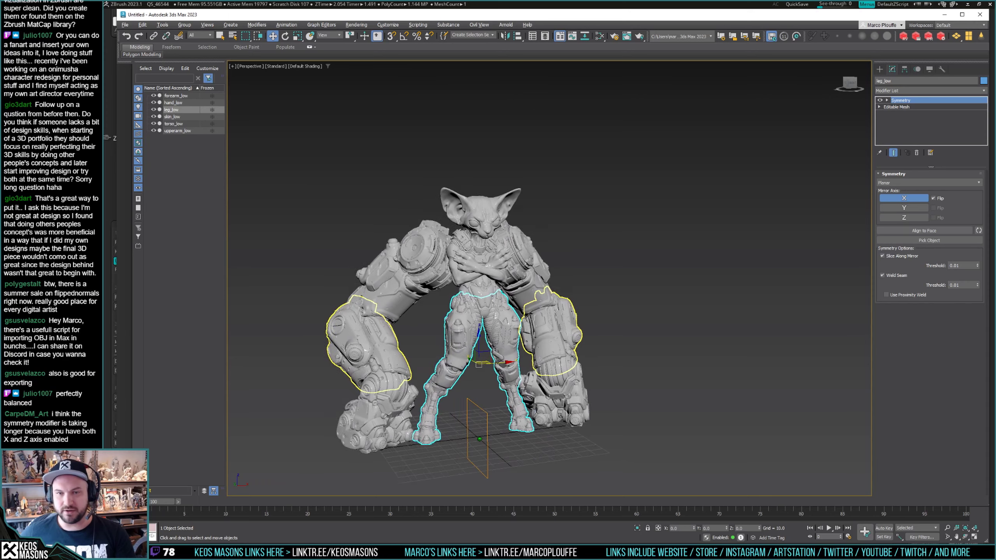
scroll(595, 261, up, 5)
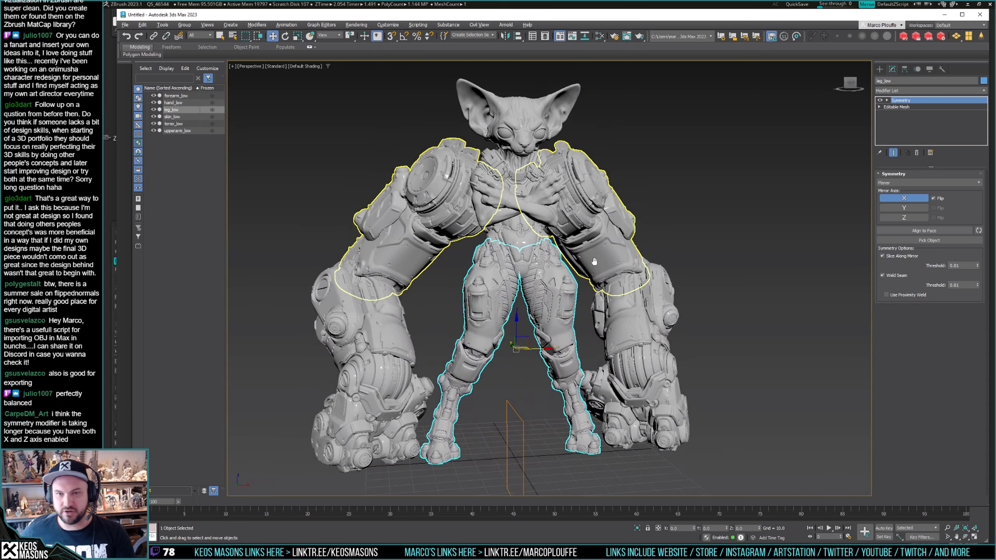
scroll(594, 261, down, 2)
key(ctrl+d)
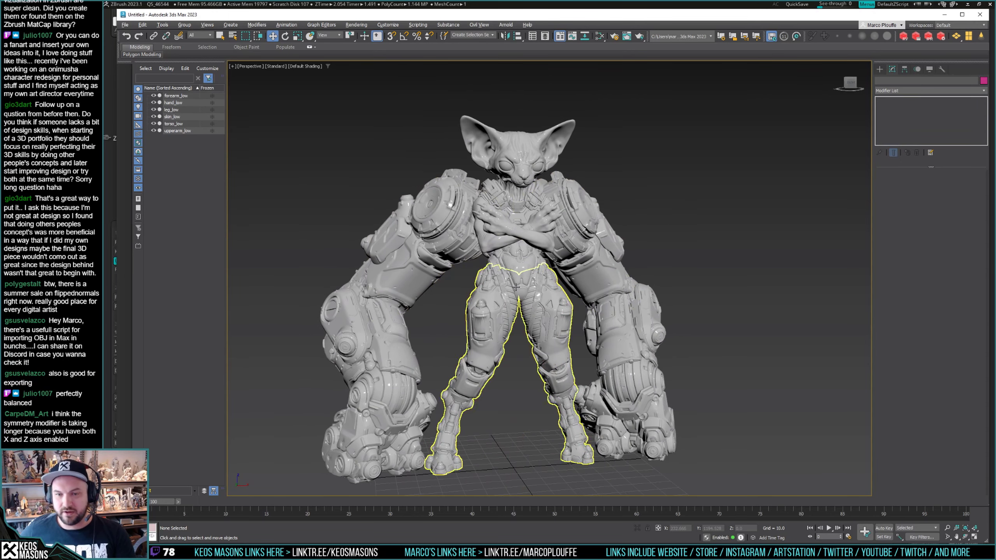
alt+middle_drag(516, 287, 552, 264)
Configure the viewport statistics to show only Triangle Count for Total + Selection and display them in the active view.
click(233, 66)
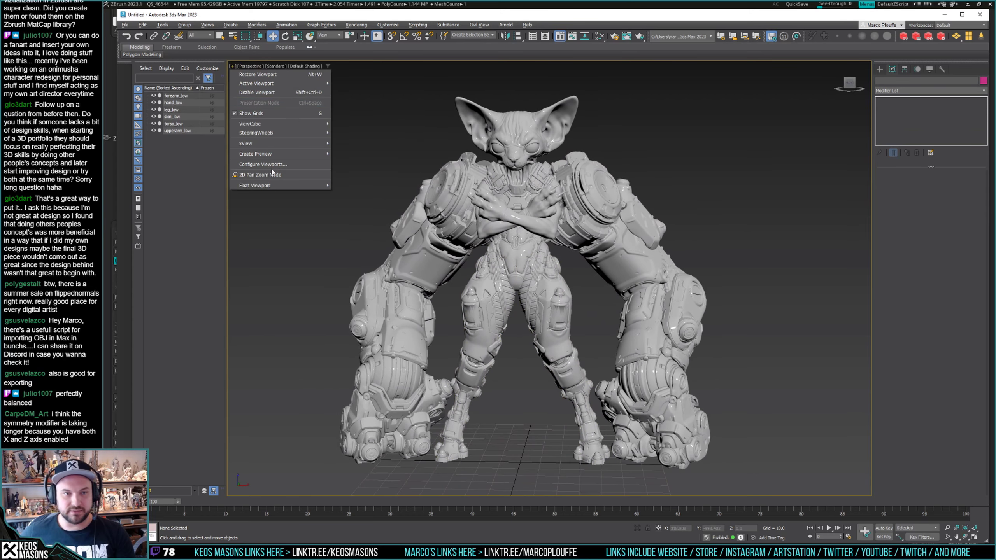
click(275, 66)
click(276, 66)
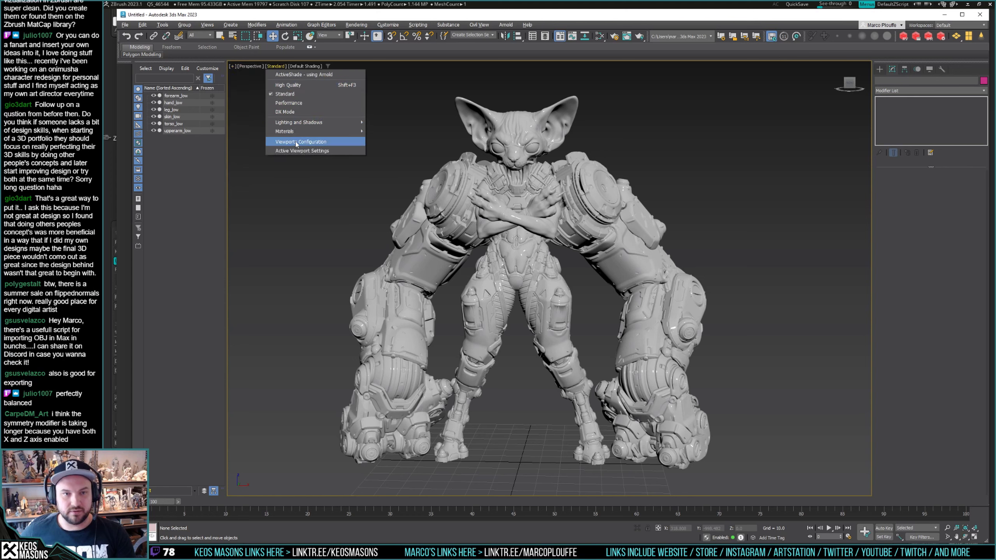
click(296, 142)
click(585, 186)
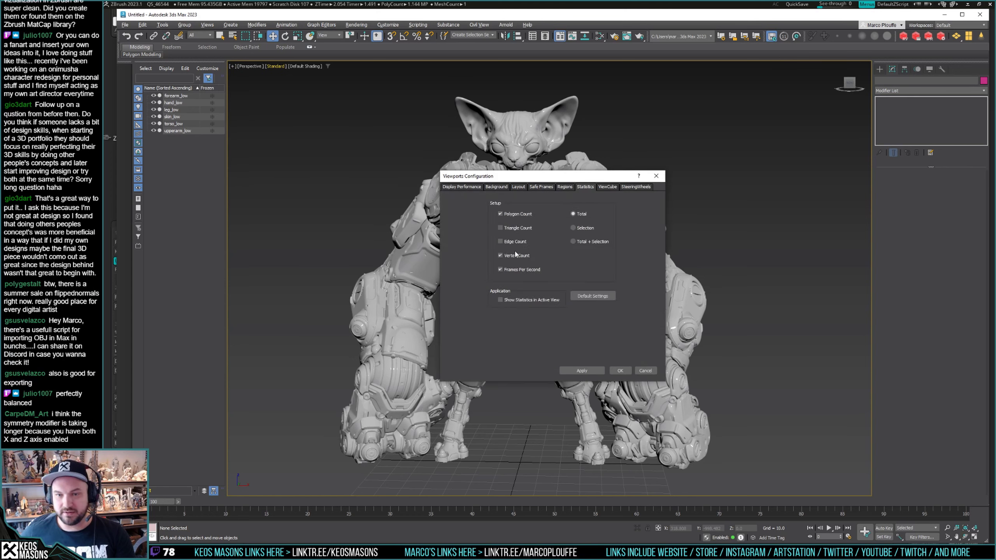
click(509, 270)
click(511, 256)
click(514, 228)
click(514, 216)
click(581, 243)
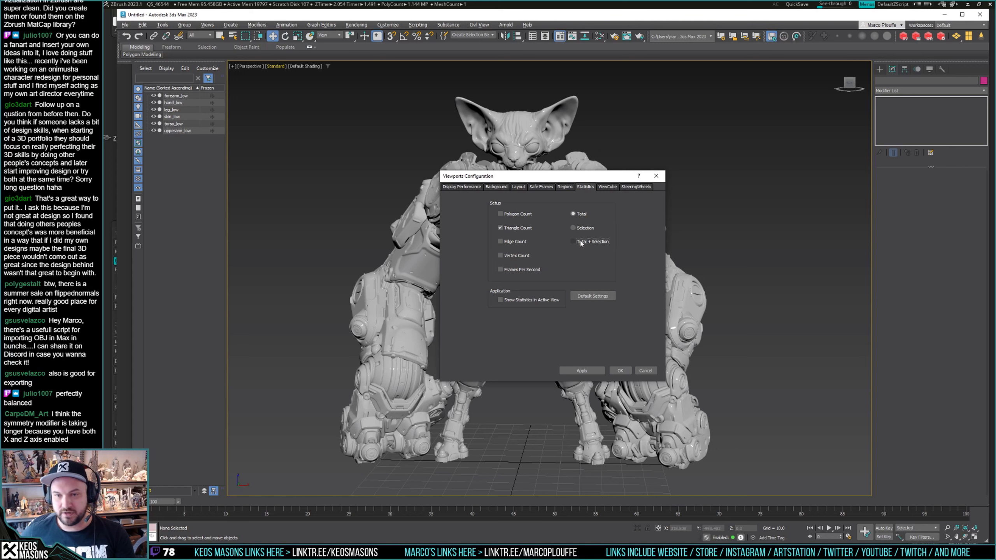
click(500, 300)
click(619, 371)
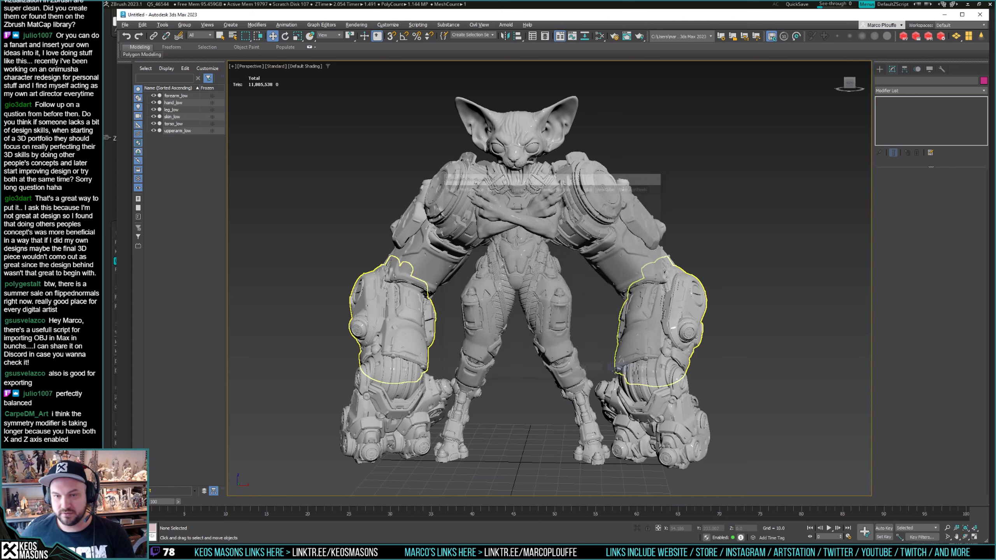
Check the triangle count of all parts together, then of the skin mesh alone.
drag(338, 90, 702, 434)
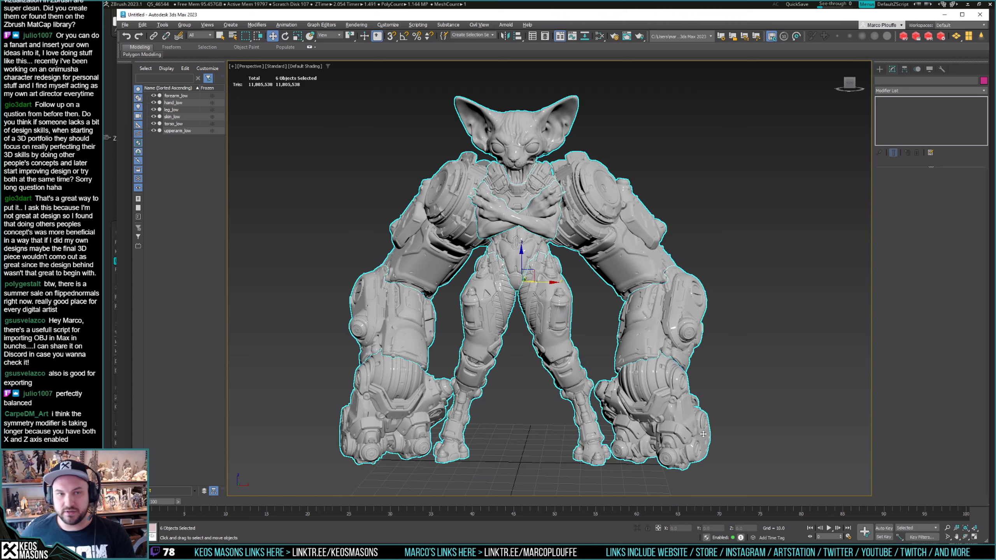
click(334, 161)
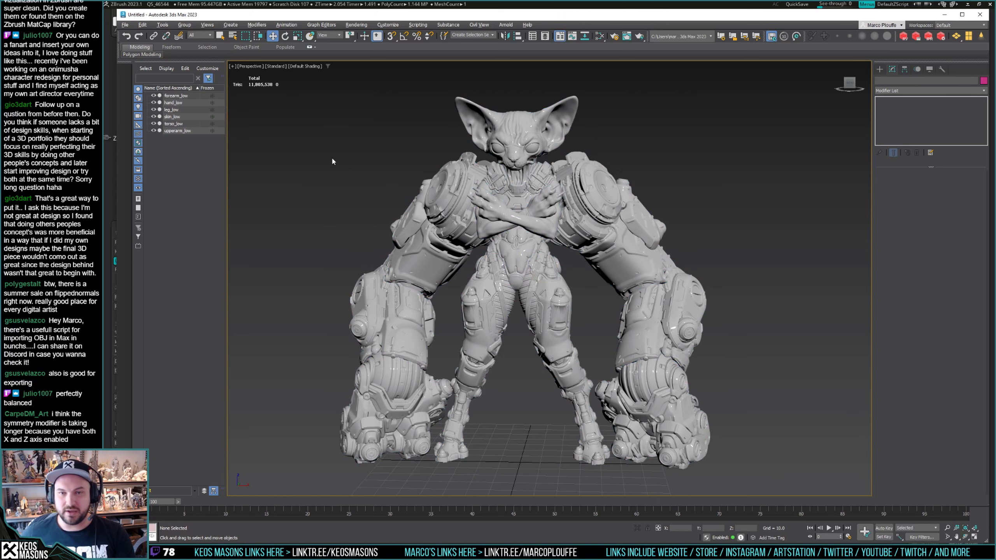
click(530, 133)
Examine the thigh armour and lower legs of the low-poly character up close.
alt+middle_drag(522, 236, 566, 218)
scroll(502, 260, up, 10)
scroll(469, 184, up, 5)
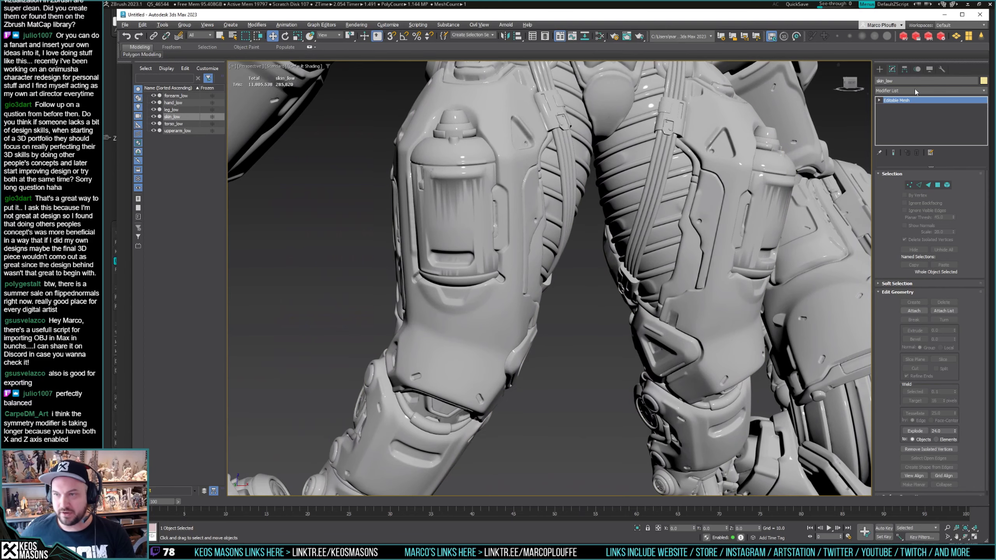
scroll(474, 273, down, 4)
scroll(525, 277, down, 5)
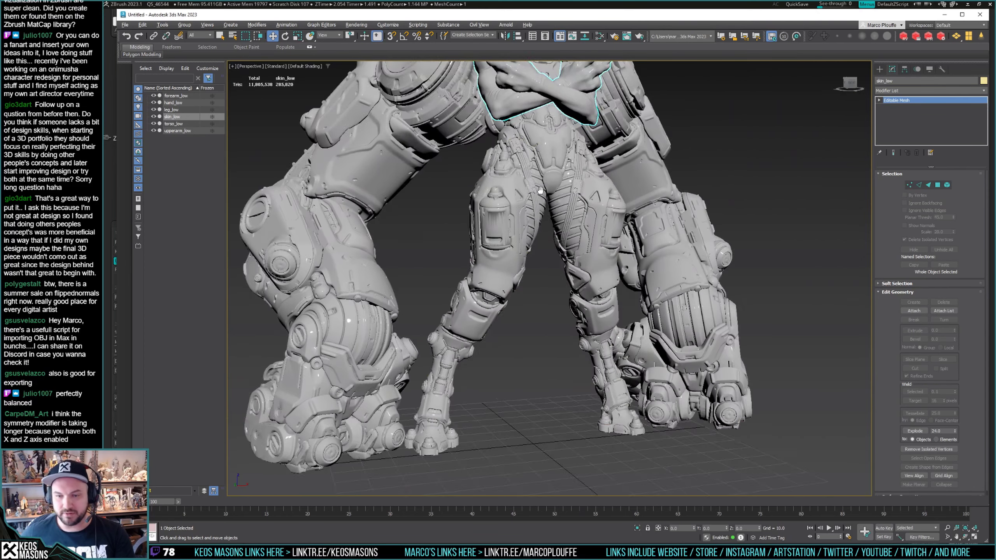
alt+middle_drag(526, 277, 510, 236)
scroll(525, 236, up, 4)
scroll(566, 255, down, 1)
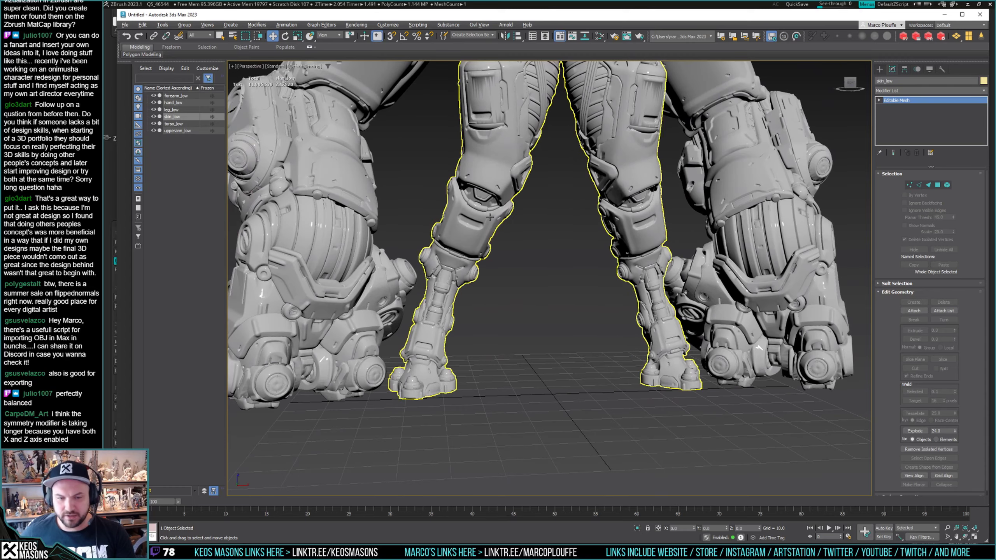
Examine the large mechanical hand and its knuckle details up close.
scroll(566, 255, up, 3)
mouse_move(566, 255)
middle_down()
mouse_move(599, 292)
mouse_move(541, 269)
mouse_move(562, 273)
middle_up()
scroll(549, 271, up, 5)
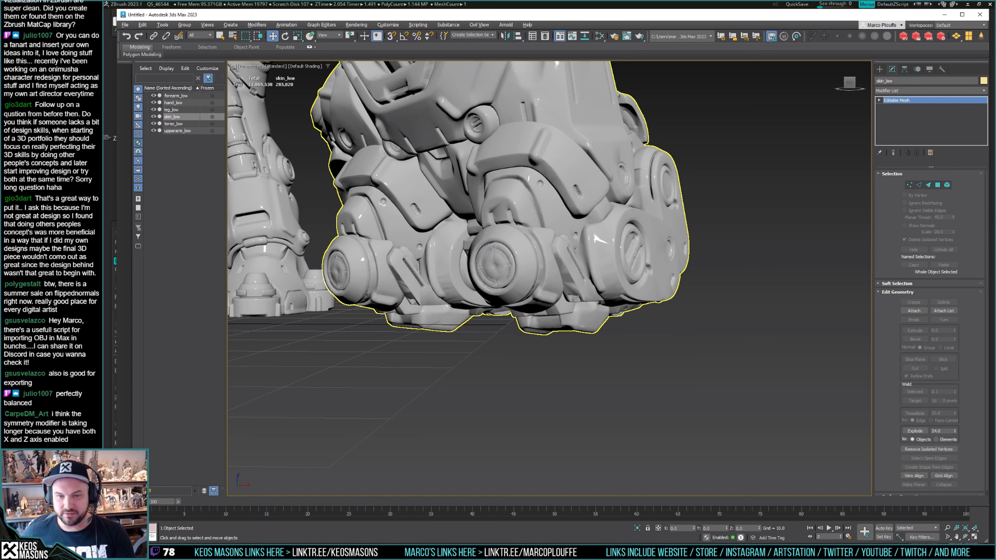
alt+middle_drag(544, 238, 611, 237)
scroll(502, 230, up, 3)
scroll(532, 249, down, 3)
scroll(495, 219, down, 3)
scroll(568, 209, up, 4)
scroll(568, 208, down, 4)
scroll(549, 275, up, 3)
Examine the shoulder and upper arm armour up close, return to the whole character, and clear the selection.
middle_drag(470, 161, 461, 236)
scroll(495, 228, up, 5)
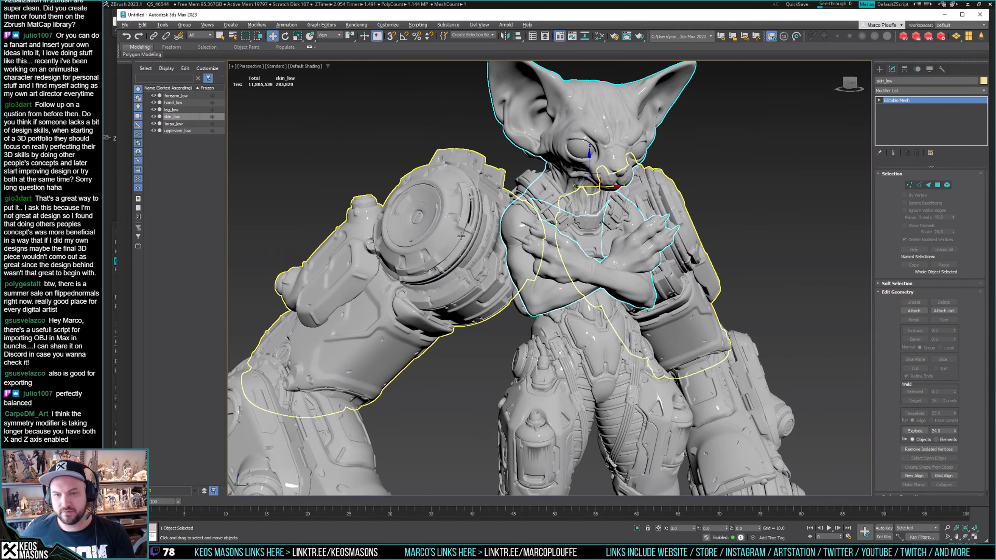
scroll(461, 236, up, 7)
scroll(562, 239, down, 2)
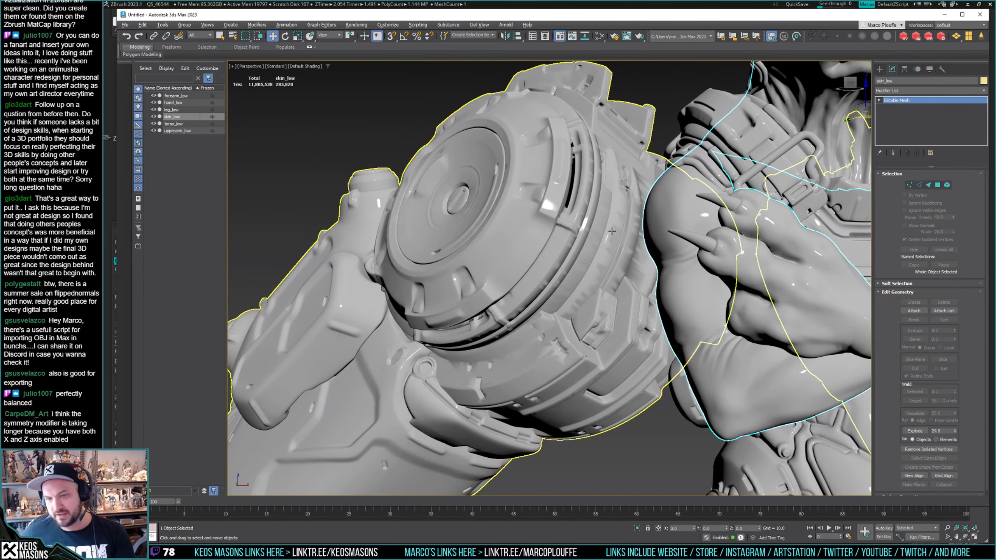
middle_drag(614, 228, 572, 223)
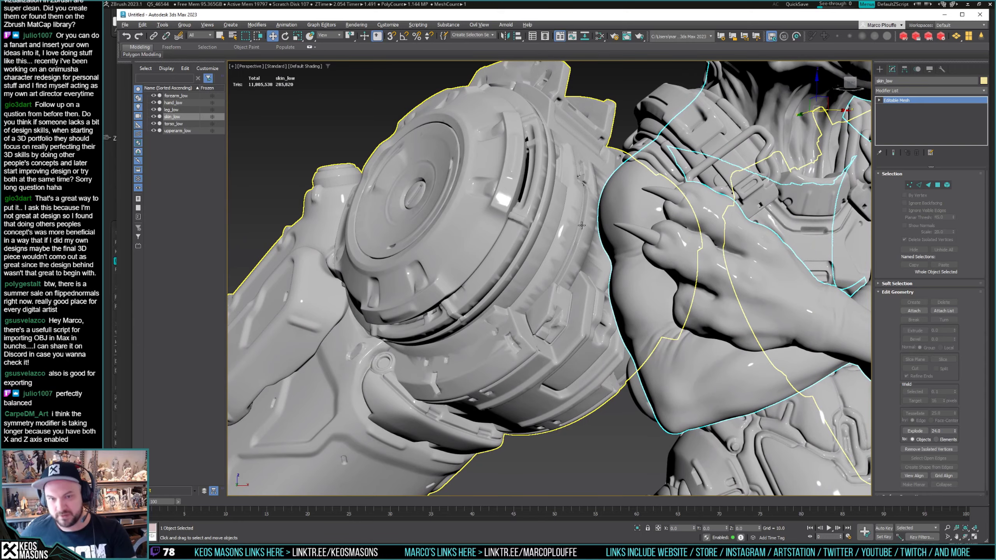
scroll(572, 222, down, 10)
scroll(530, 252, up, 3)
mouse_move(566, 269)
middle_down()
mouse_move(529, 253)
mouse_move(506, 306)
mouse_move(489, 309)
mouse_move(554, 258)
middle_up()
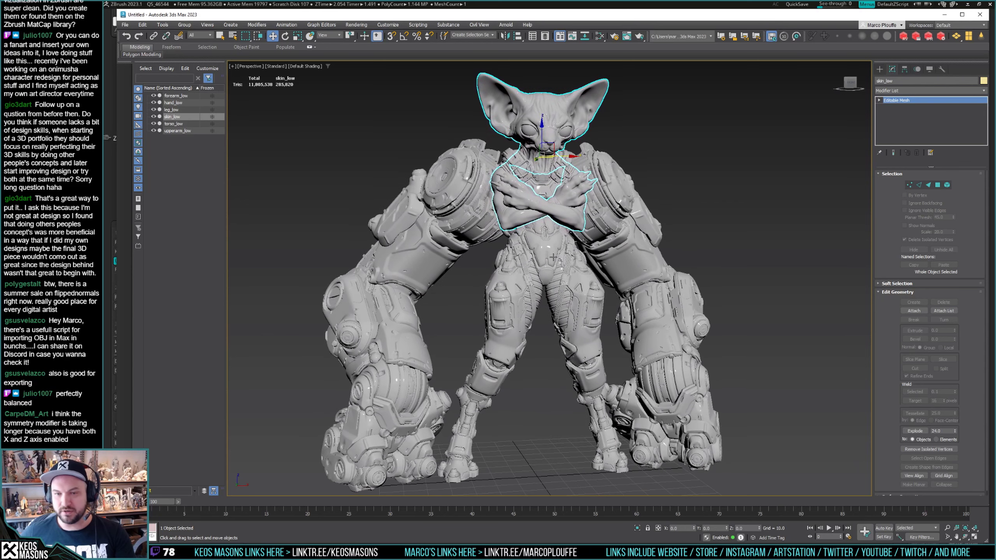
click(548, 358)
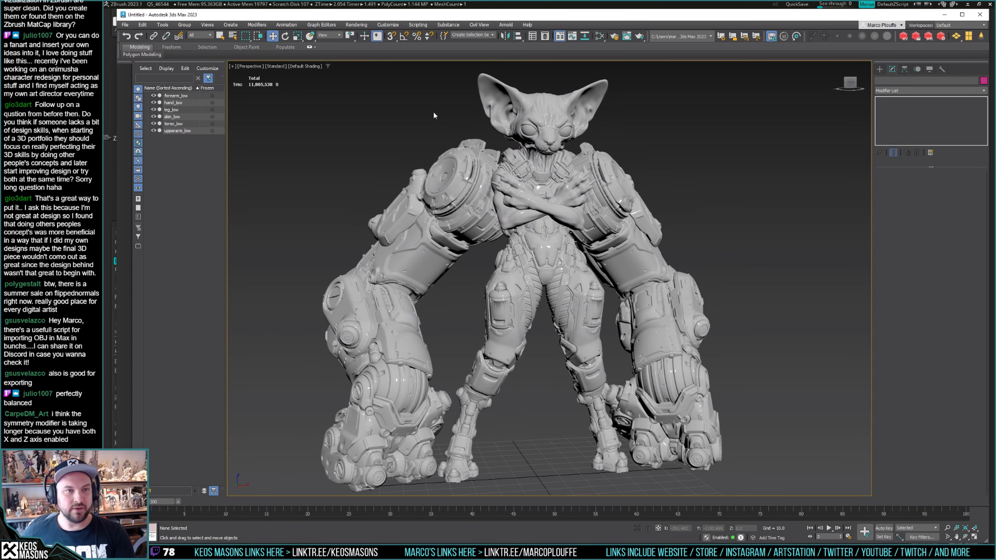
Start saving the scene under a new name and browse from the desktop to the project's render folder.
click(125, 25)
click(151, 102)
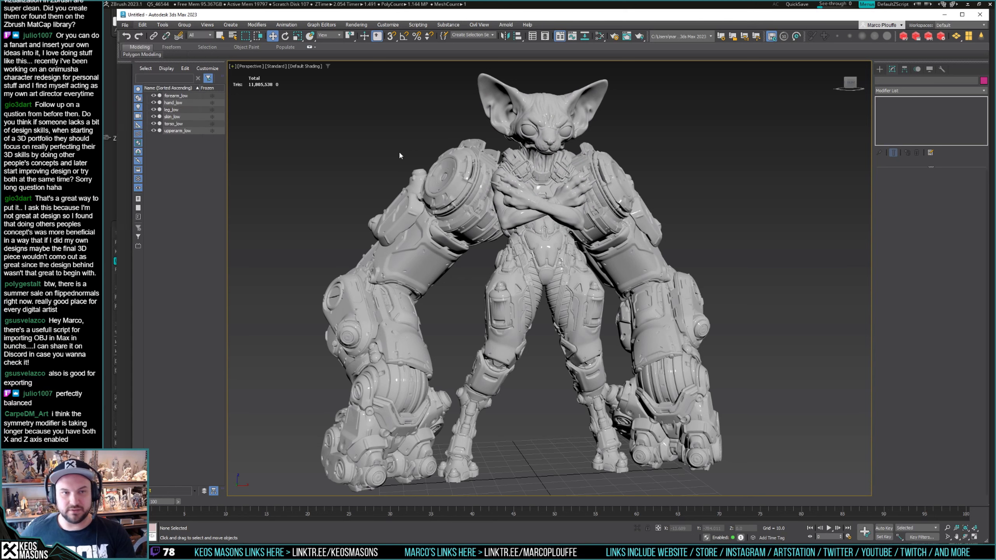
click(244, 38)
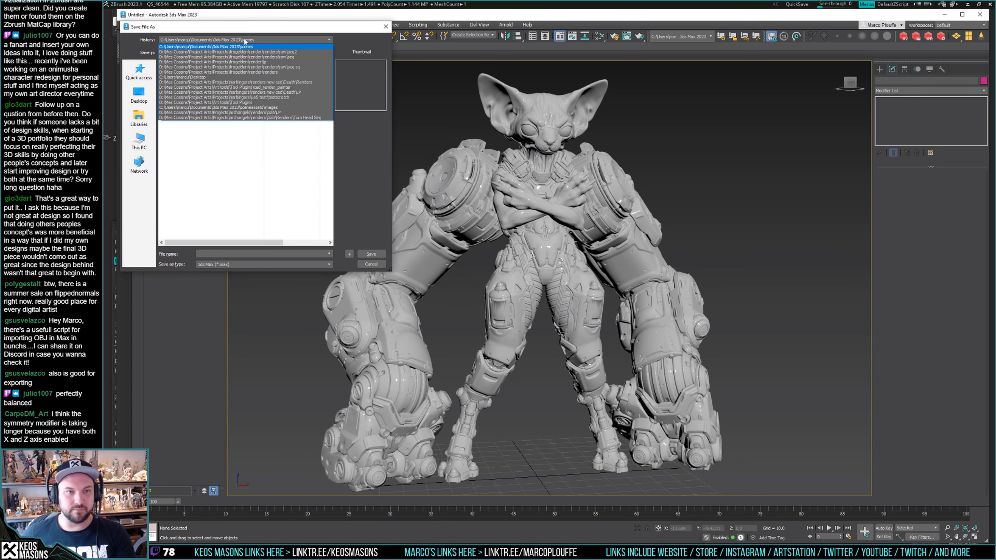
click(139, 94)
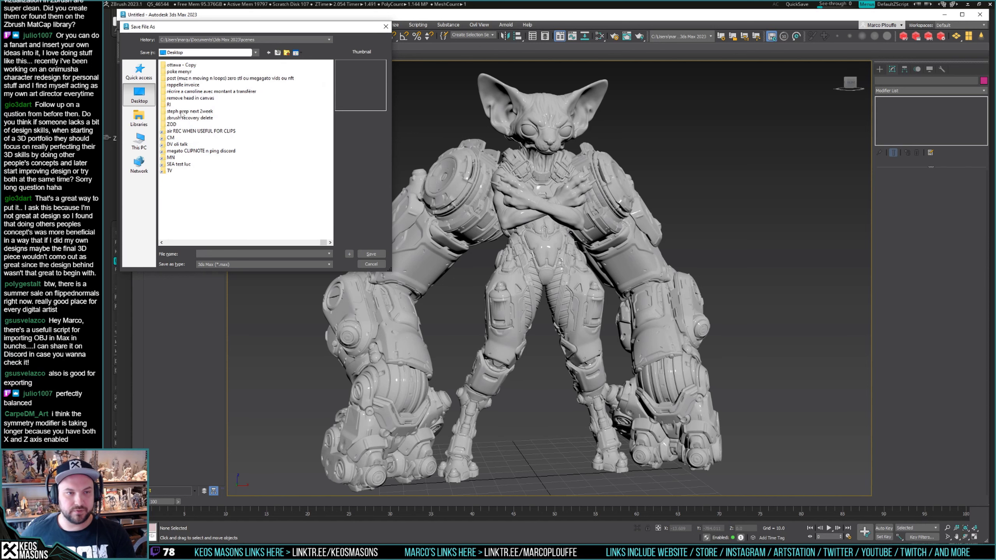
double_click(195, 150)
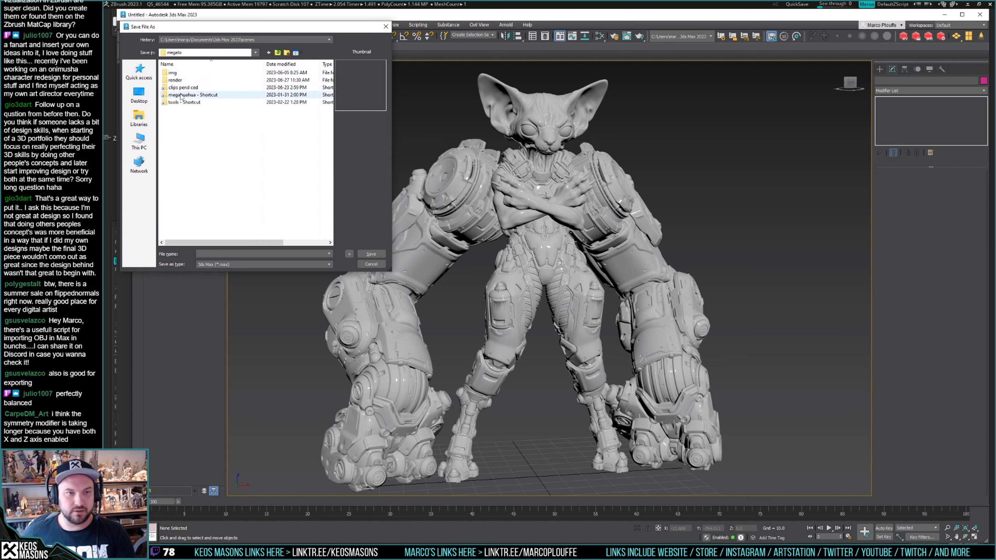
double_click(176, 81)
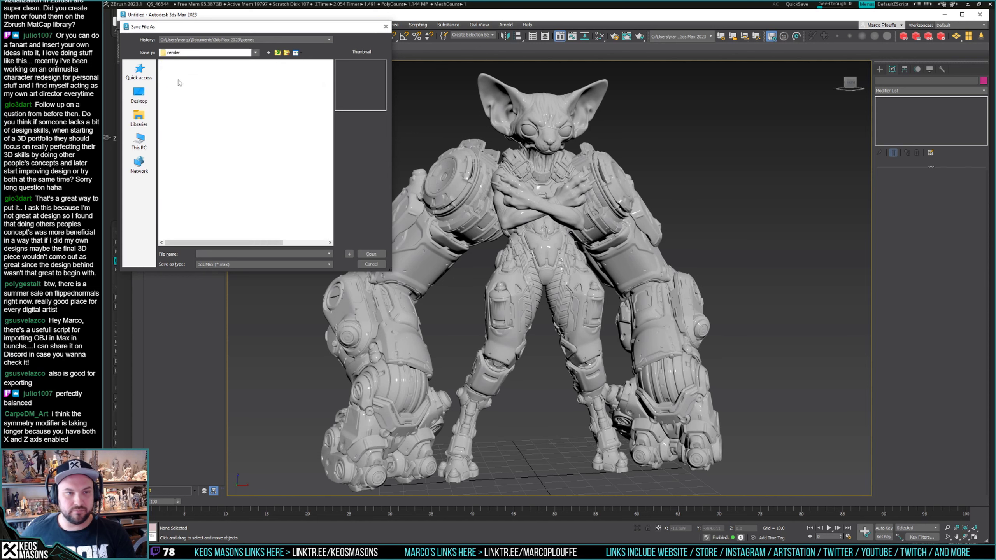
Create a folder named low inside the render folder and open it as the save location.
right_click(214, 139)
mouse_move(189, 222)
click(226, 222)
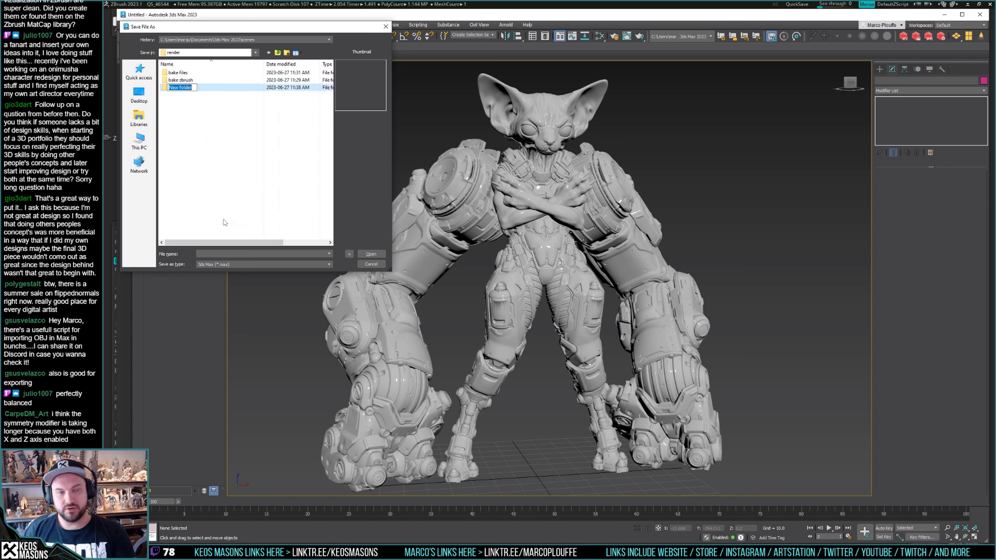
text(low)
key(Return)
double_click(172, 87)
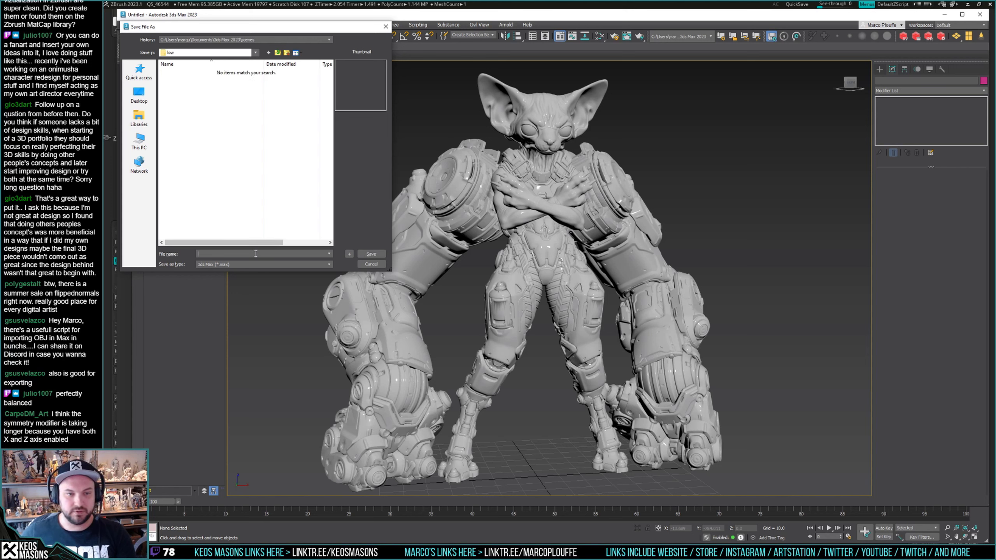
Save the scene as megagato_01 in the low folder.
text(megagato)
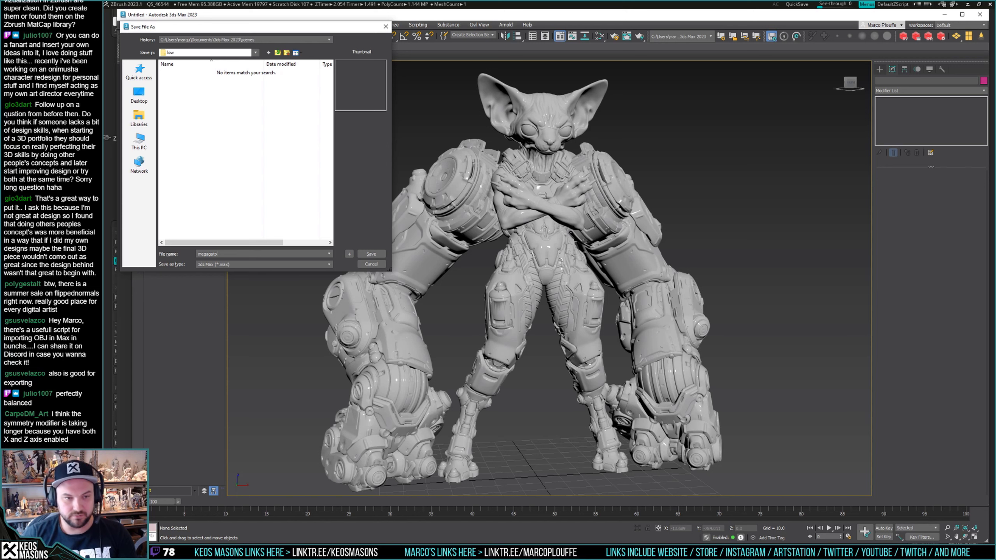
text(_01)
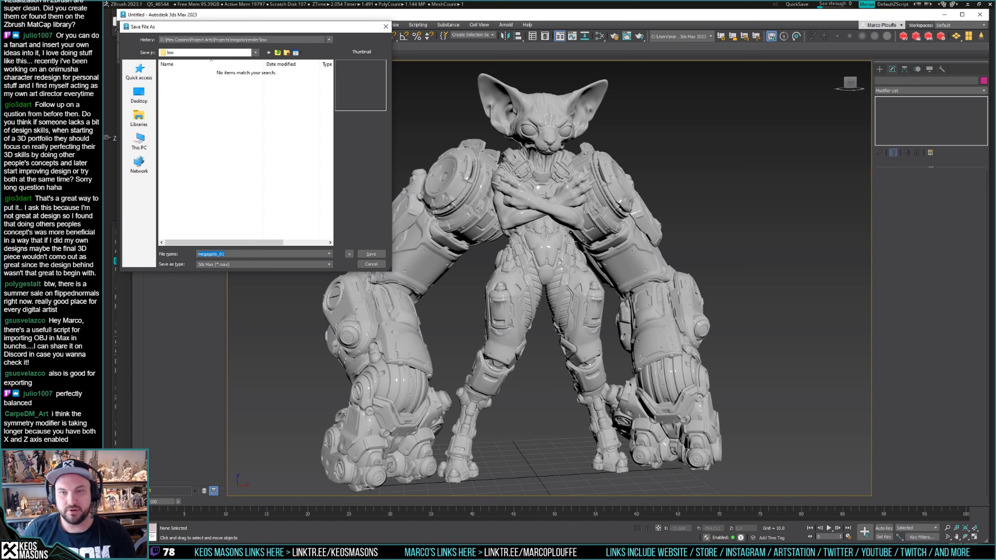
key(Return)
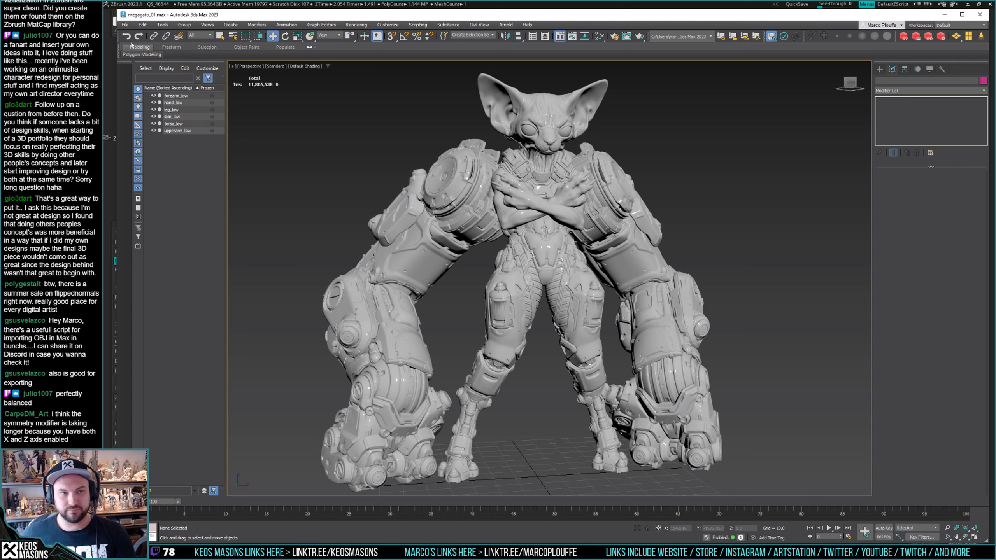
click(124, 25)
click(218, 140)
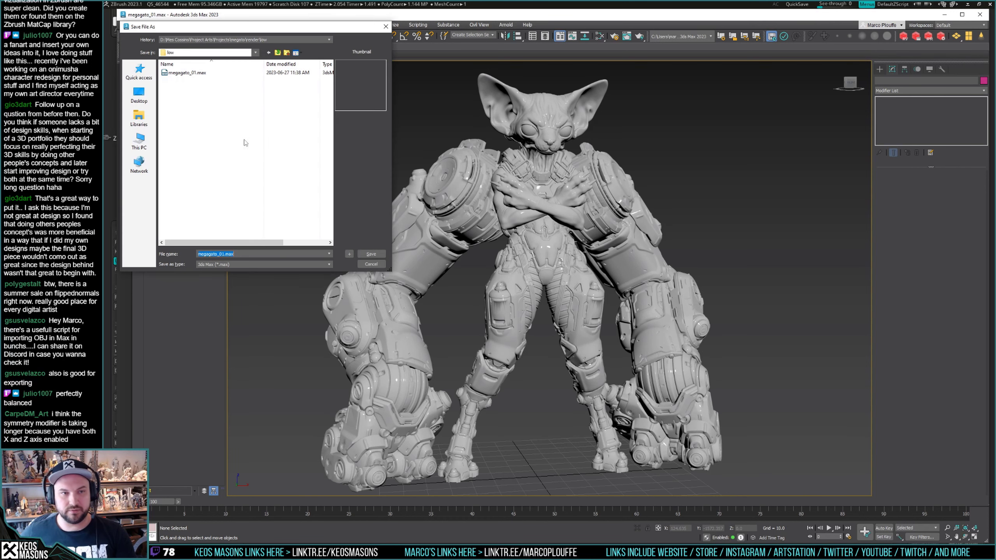
click(385, 24)
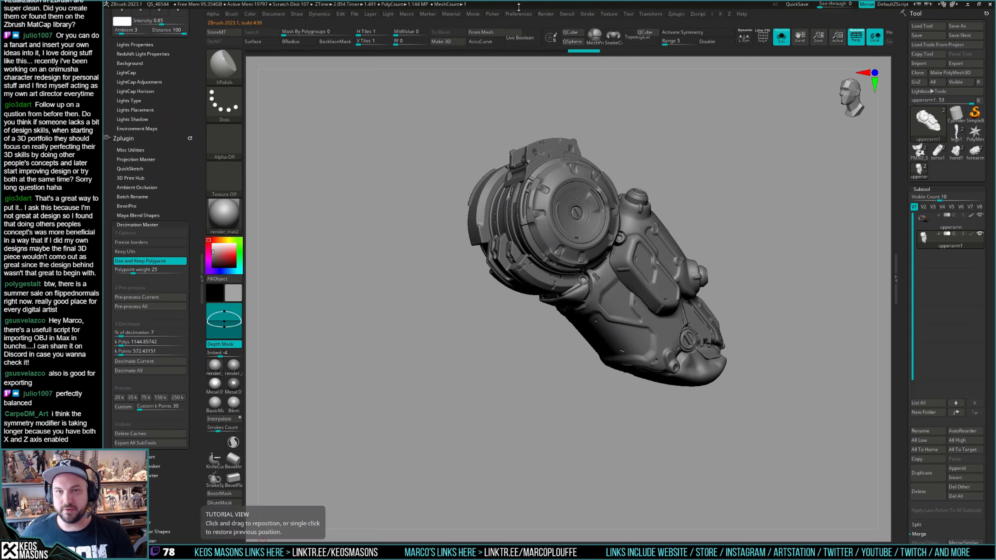
Switch from ZBrush back to the megagato_01 scene in 3ds Max.
key(alt+Tab)
key(alt+Tab)
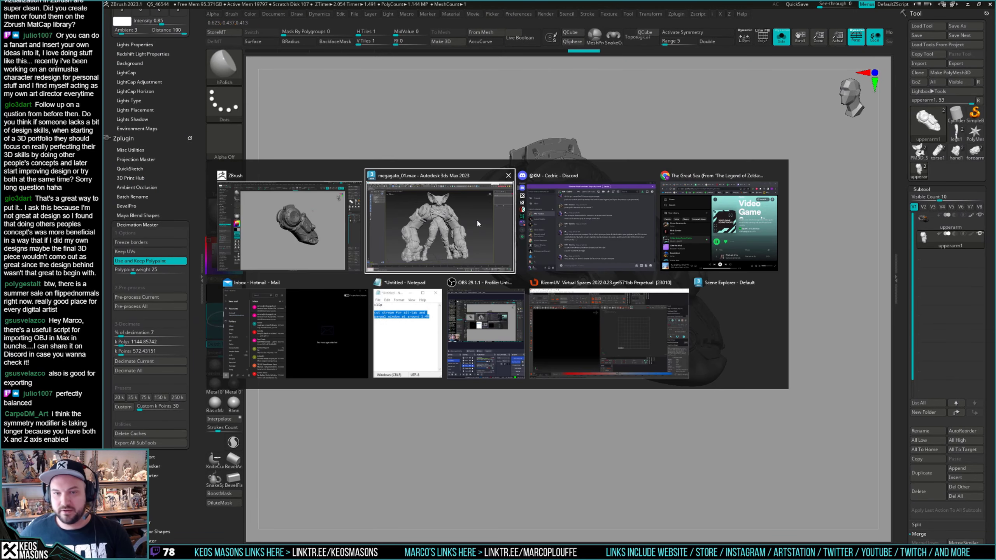